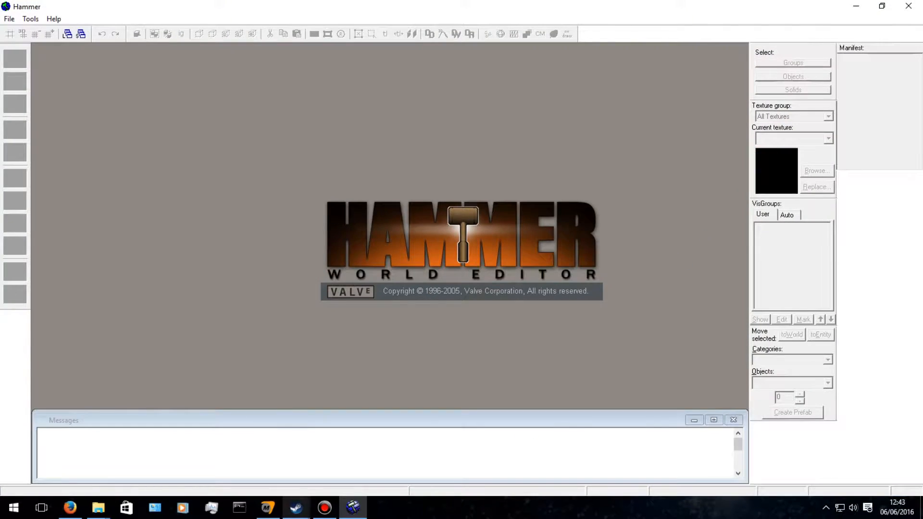
View the FGD files in the SourceMultiTool fgd folder in File Explorer, then return to Hammer.
left_click(267, 508)
left_click(770, 158)
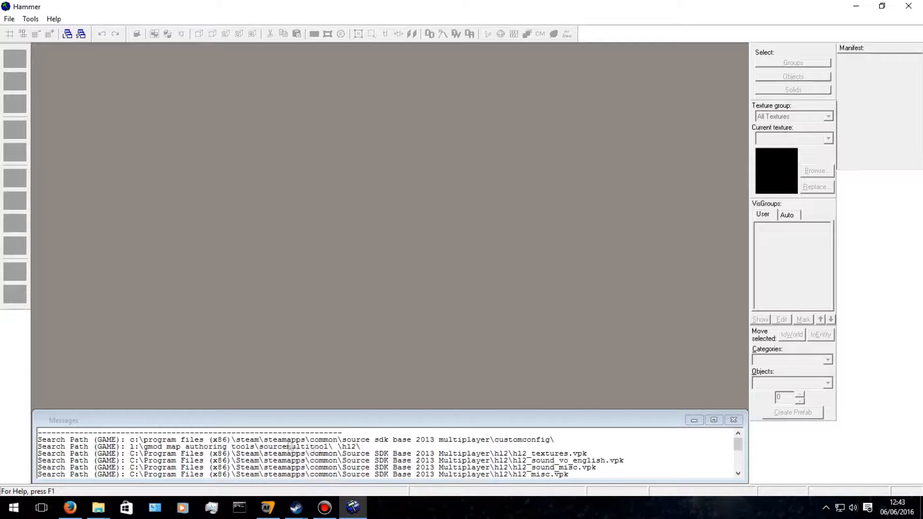
mouse_move(98, 508)
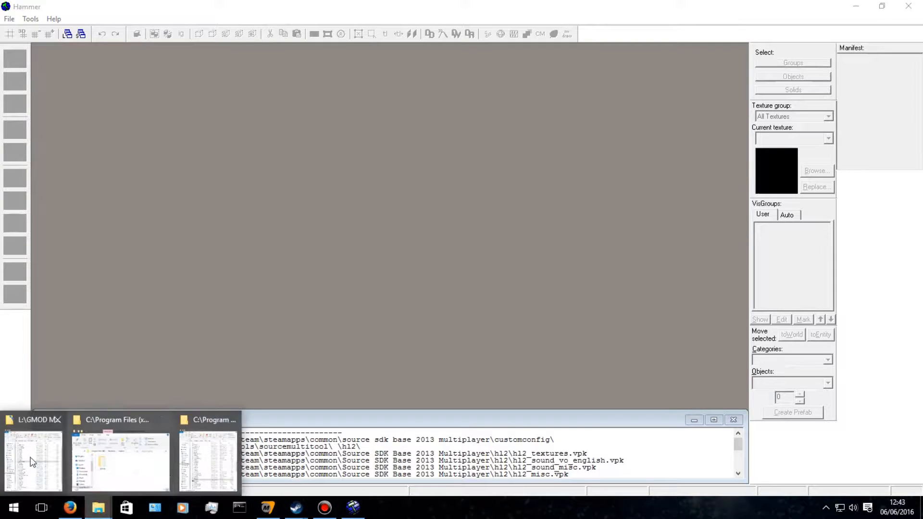
left_click(41, 464)
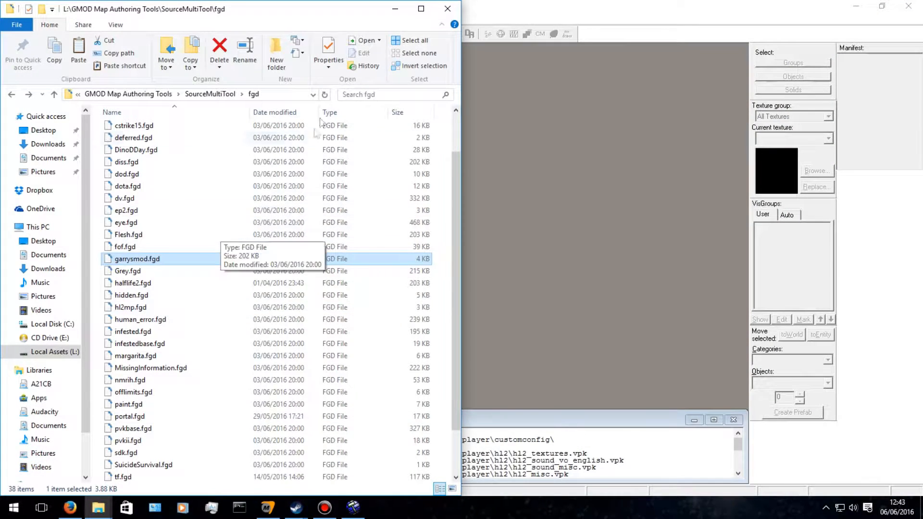
left_click(403, 14)
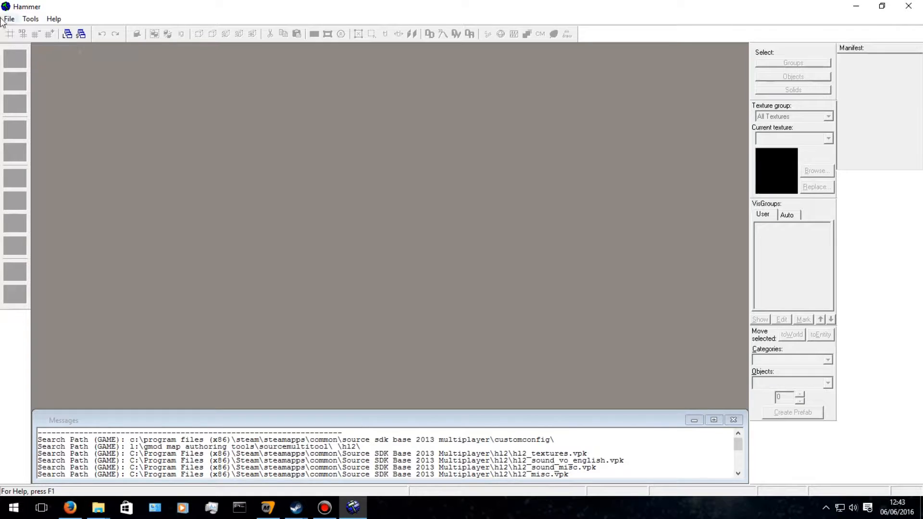
Open the recent map Tutorial_Awesome_Map.vmf.
left_click(3, 19)
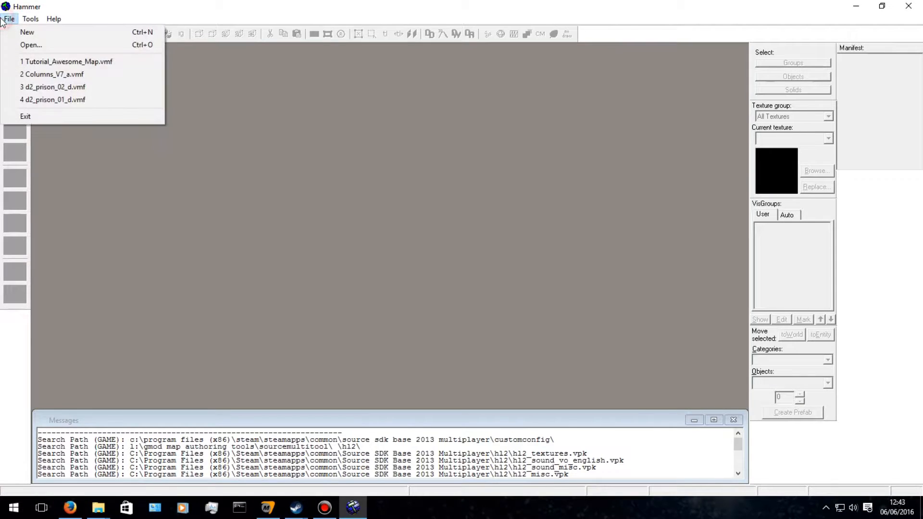
left_click(86, 62)
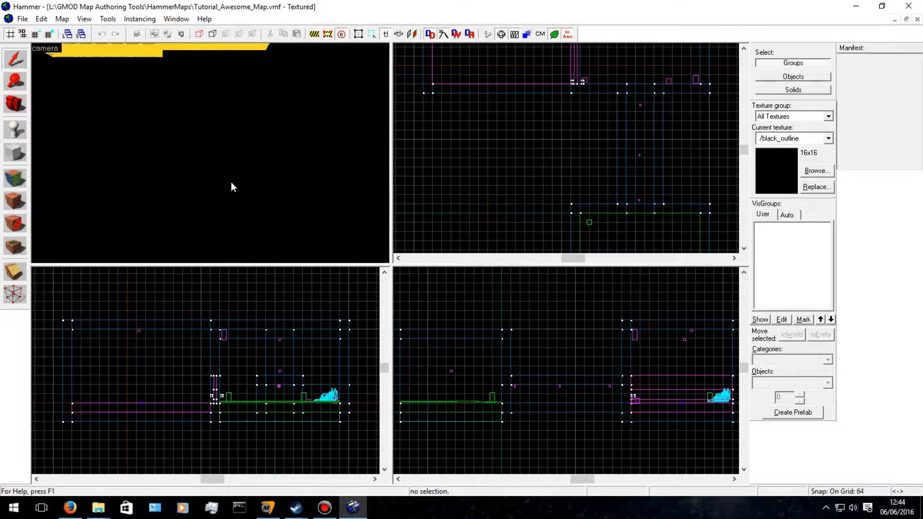
Examine the concrete room and the red-floored corridor leading off it in the 3D camera view.
key("w")
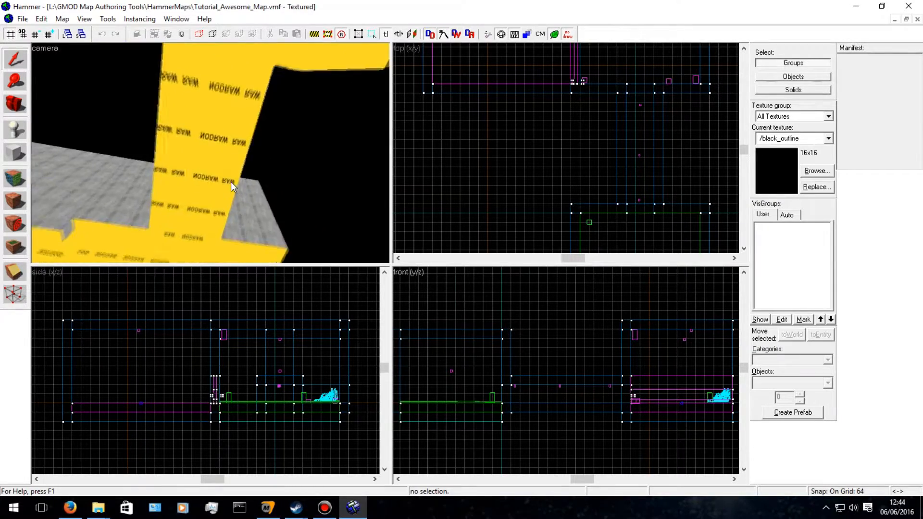
key("Left")
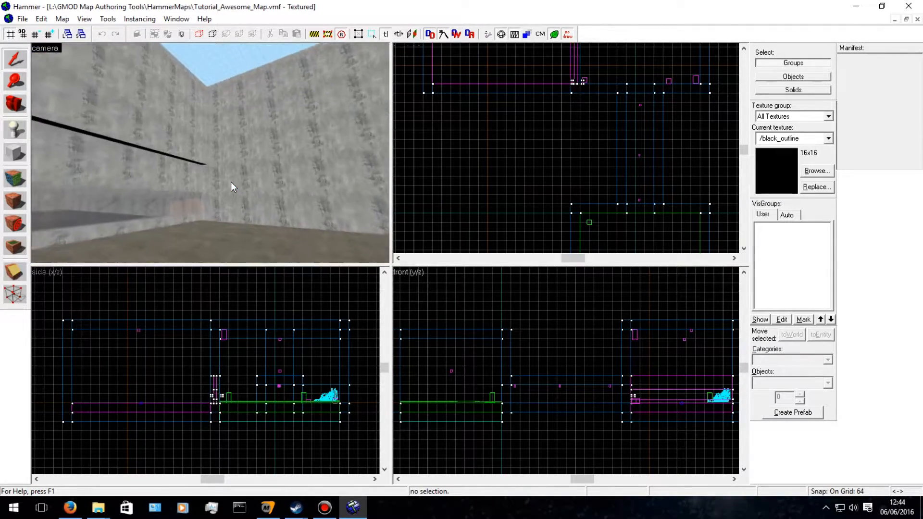
key("Right")
key("Right")
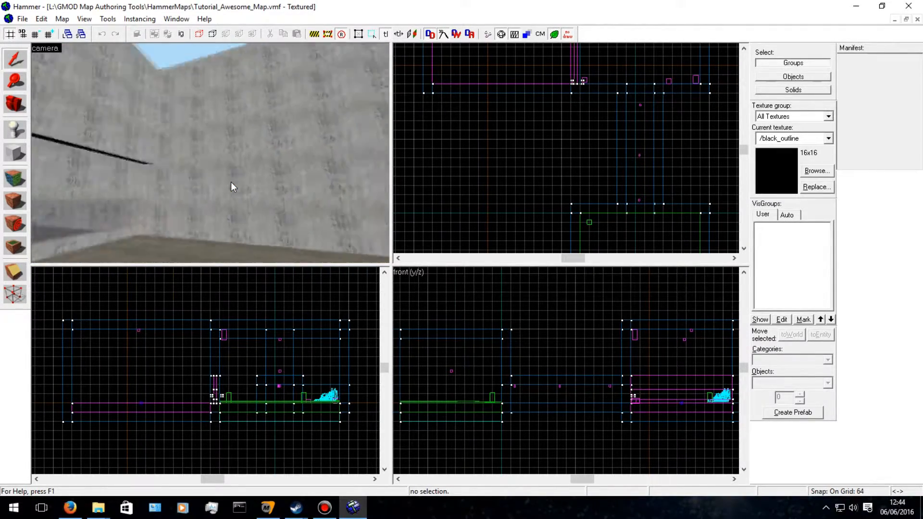
key("w")
key("Left")
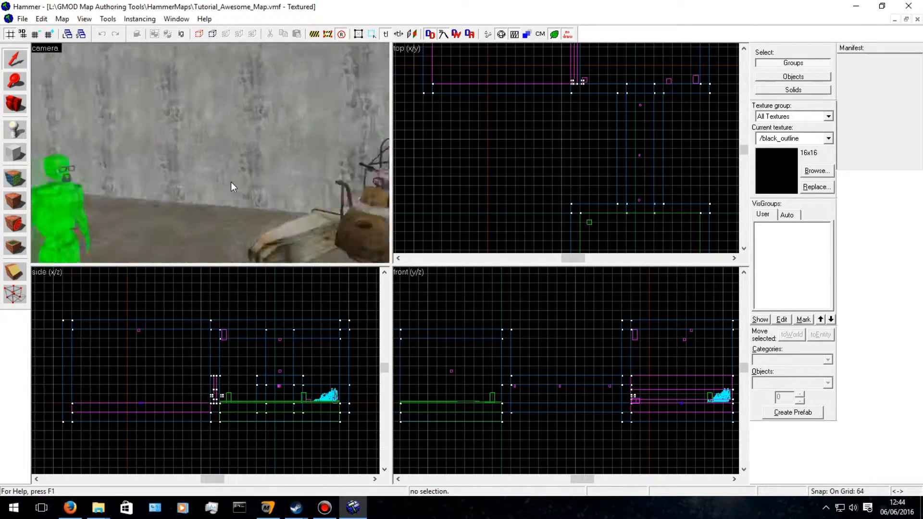
key("w")
key("Up")
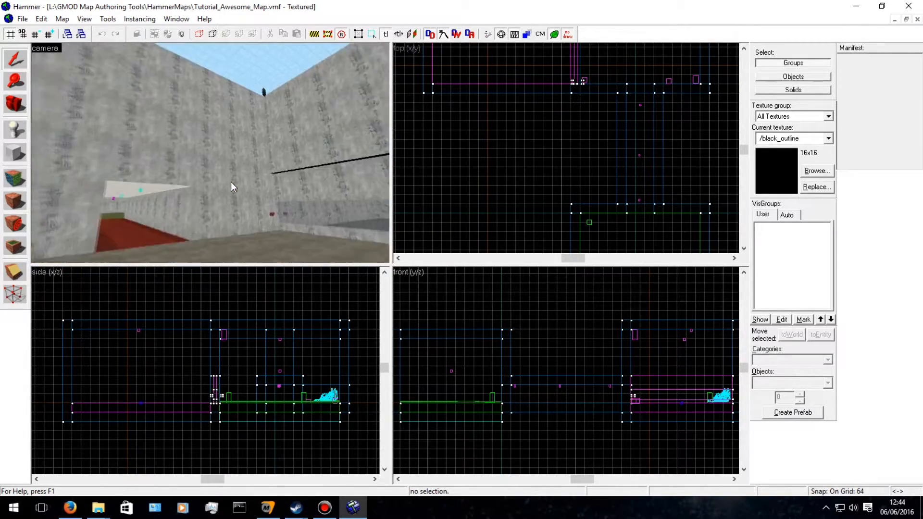
key("Down")
key("Left")
key("Up")
key("w")
key("Left")
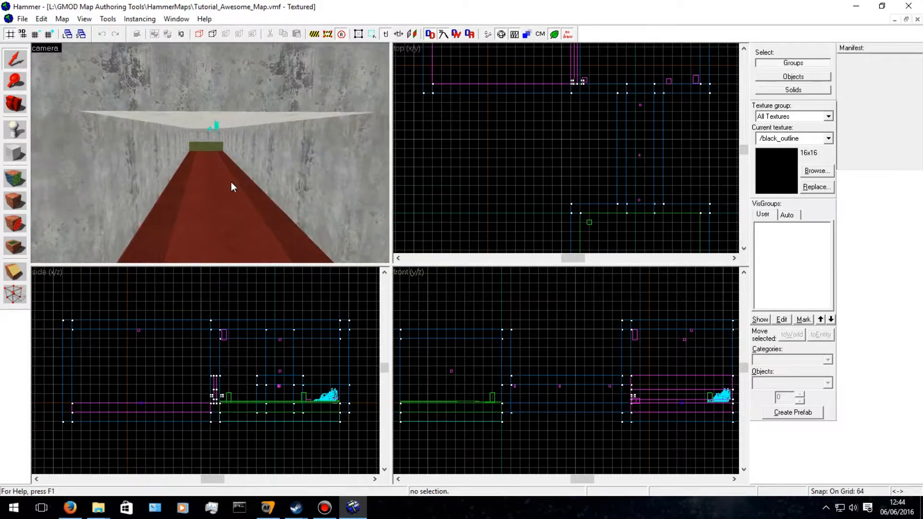
key("Right")
key("Up")
key("Left")
key("w")
key("Right")
key("w")
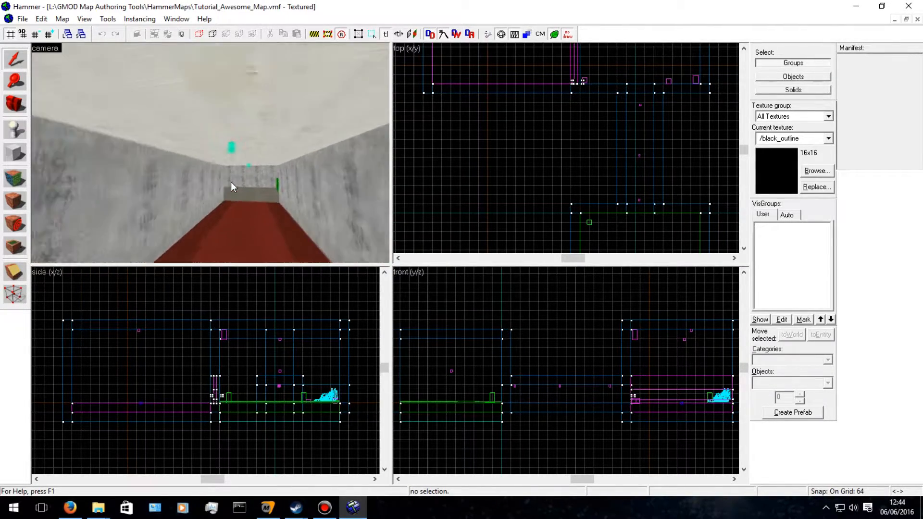
key("Left")
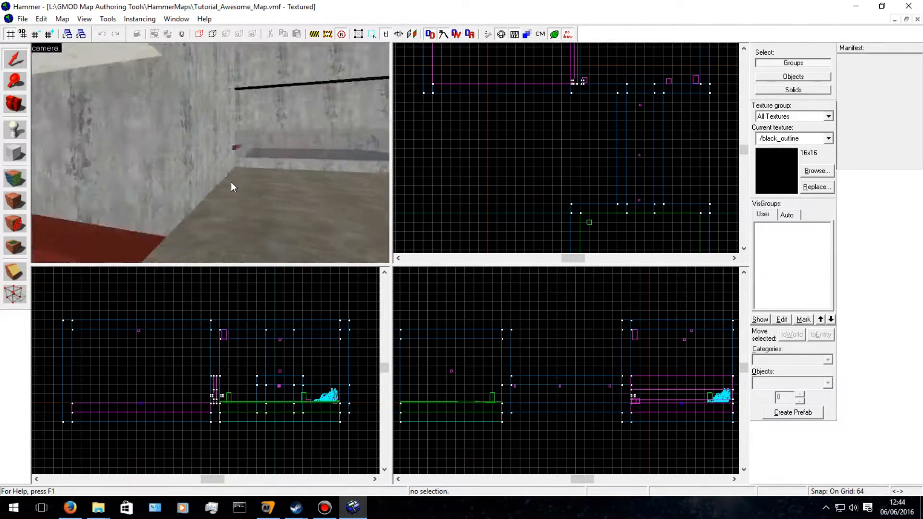
key("w")
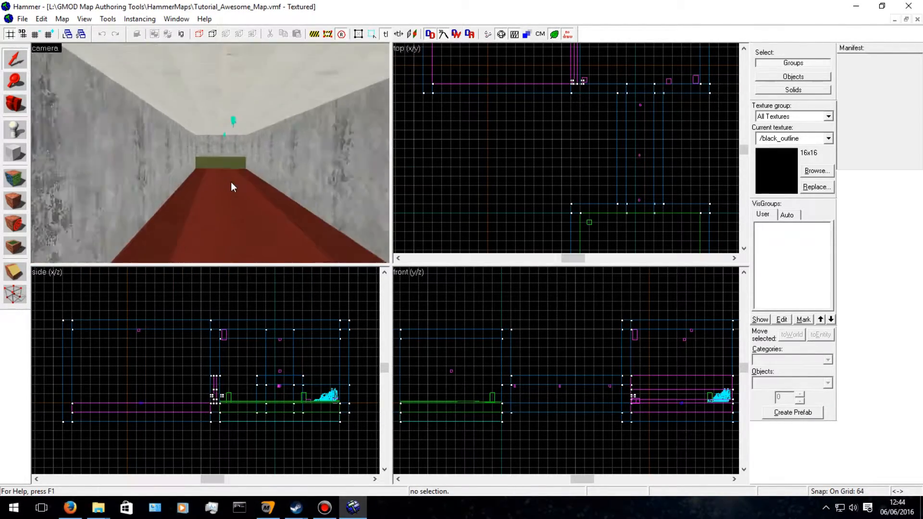
Examine the grass displacement floor, walls and corridor entrance of the grass room in the 3D view.
key("Right")
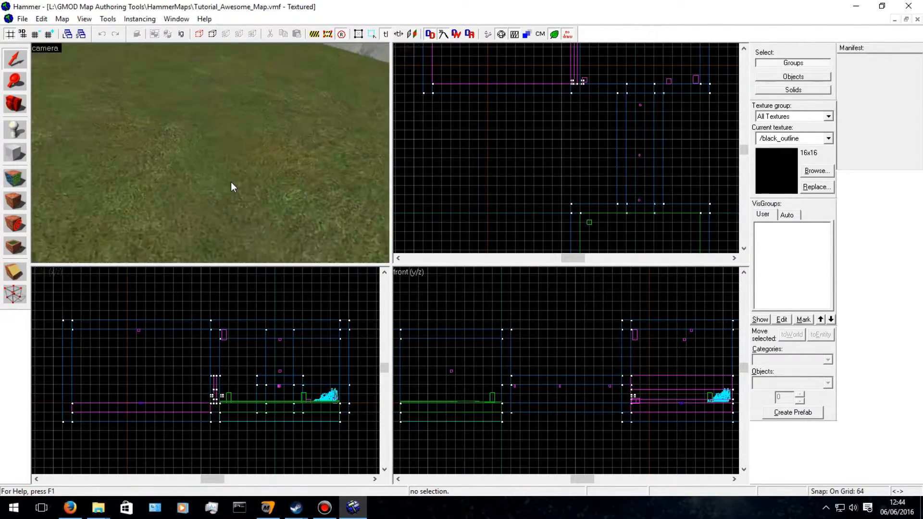
key("Right")
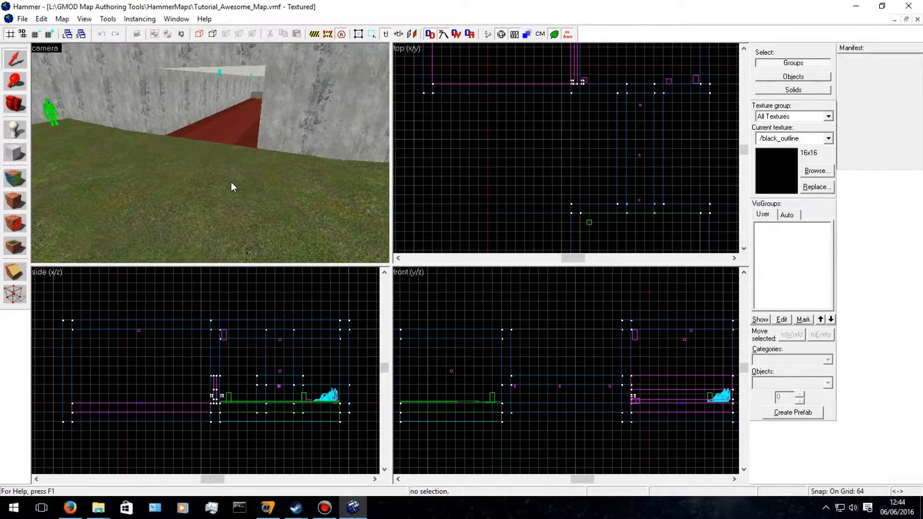
key("Right")
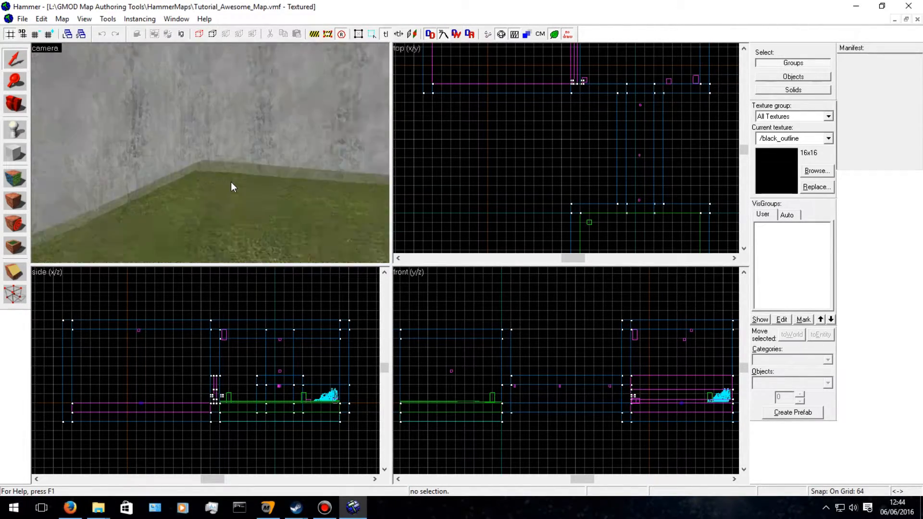
key("Right")
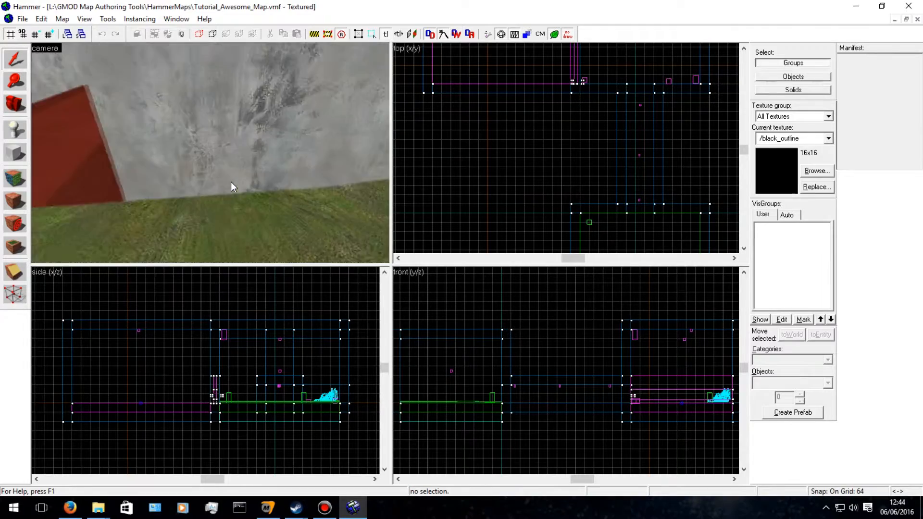
key("Right")
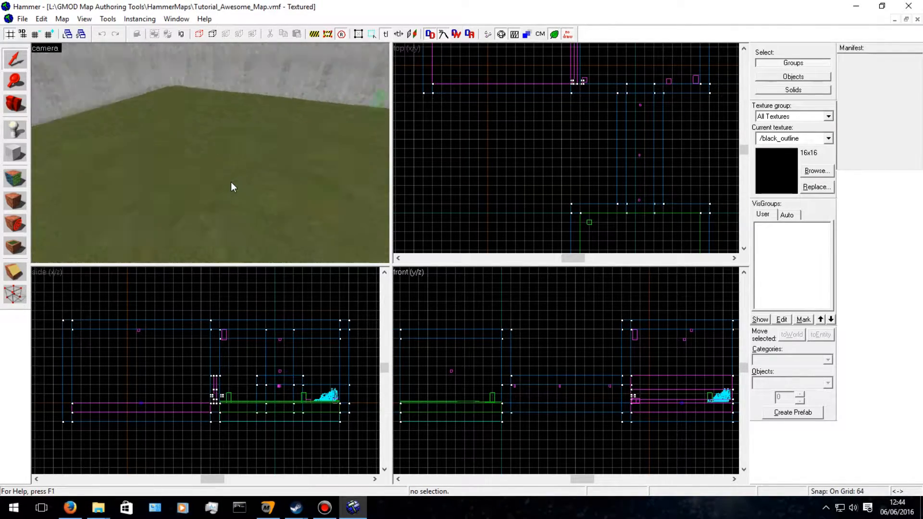
key("Right")
key("w")
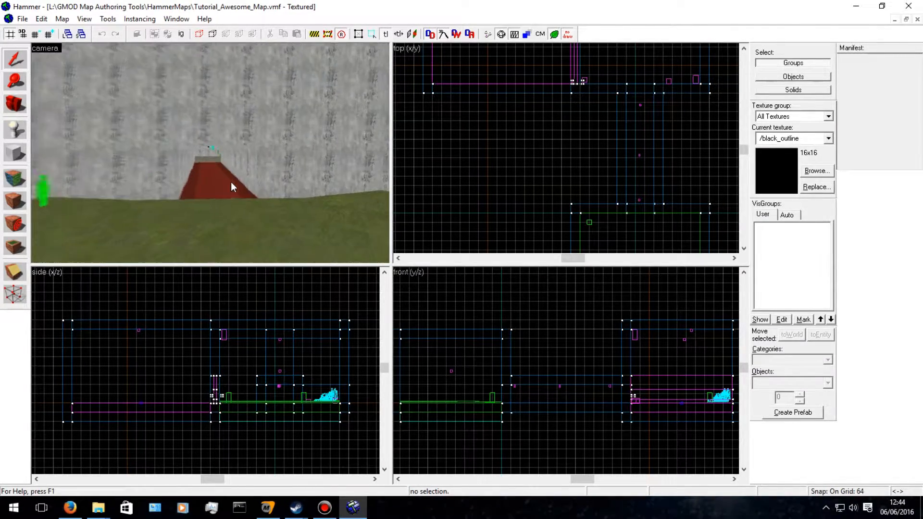
key("Left")
key("Left")
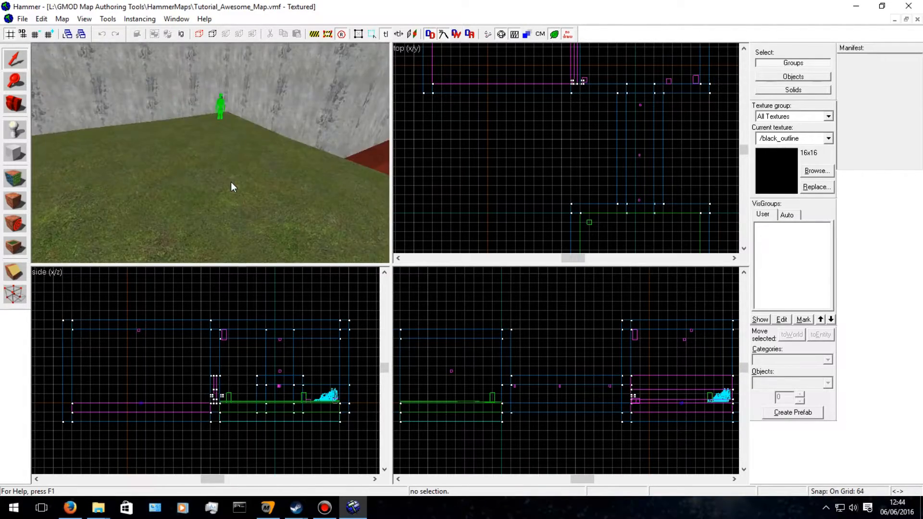
key("s")
key("Right")
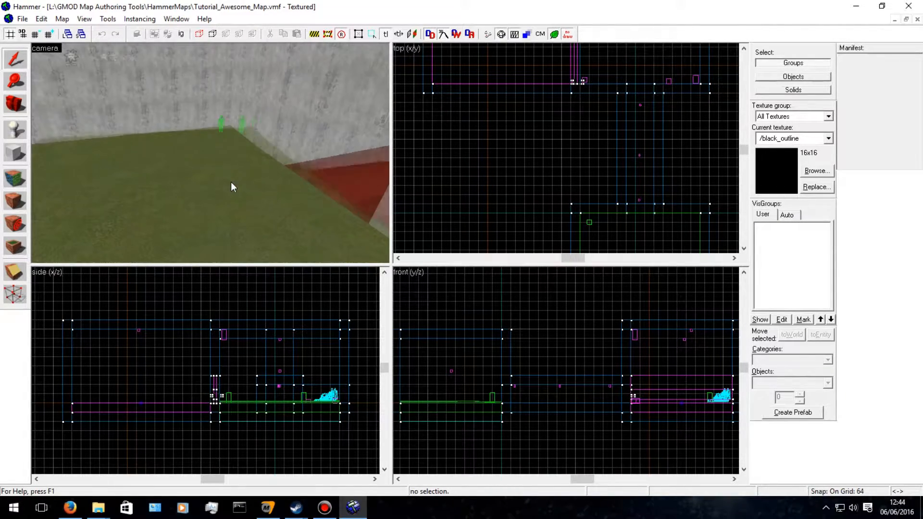
Delete the grass displacement floor of the grass room.
left_click(216, 198)
key("d")
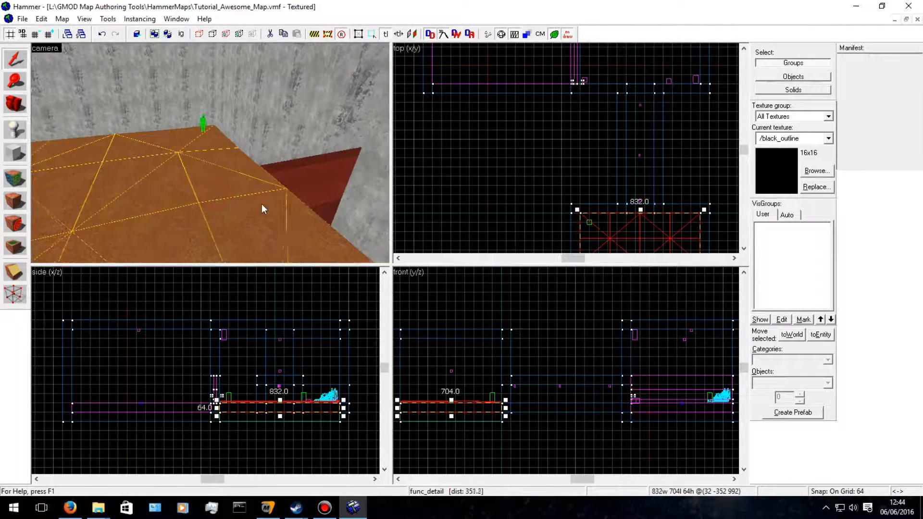
key("w")
key("Left")
key("s")
key("s")
key("d")
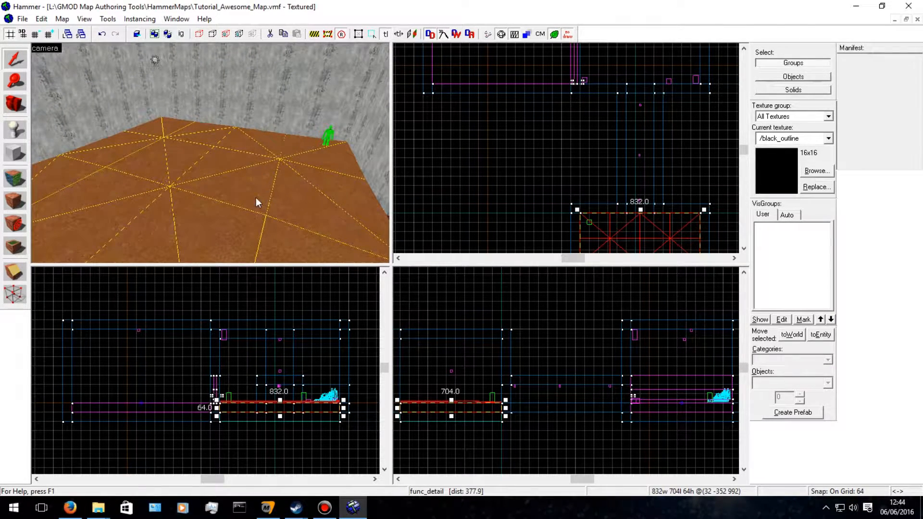
key("Delete")
Duplicate the nodraw floor block beneath the grass room and place the copy 64 units higher as the new floor.
left_click(252, 181)
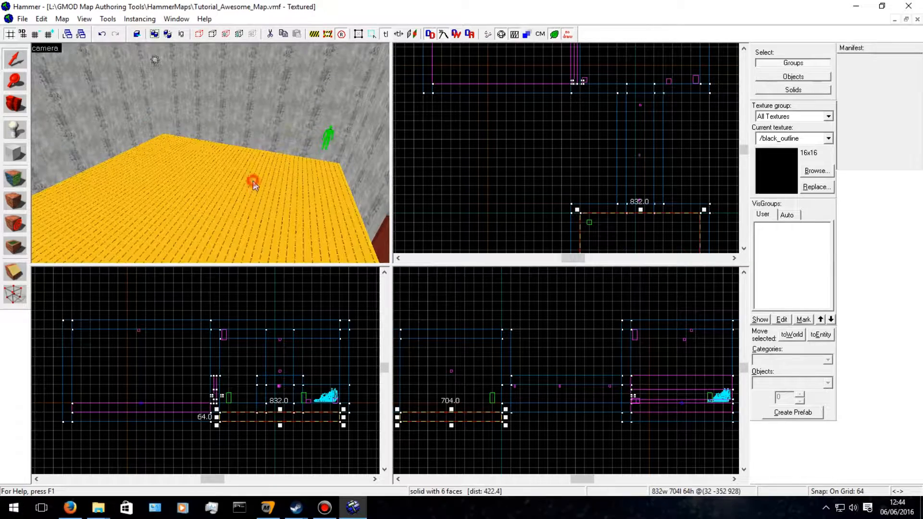
key("ctrl+c")
key("ctrl+v")
left_click_drag(607, 230, 604, 235)
scroll(466, 437, "up", 10)
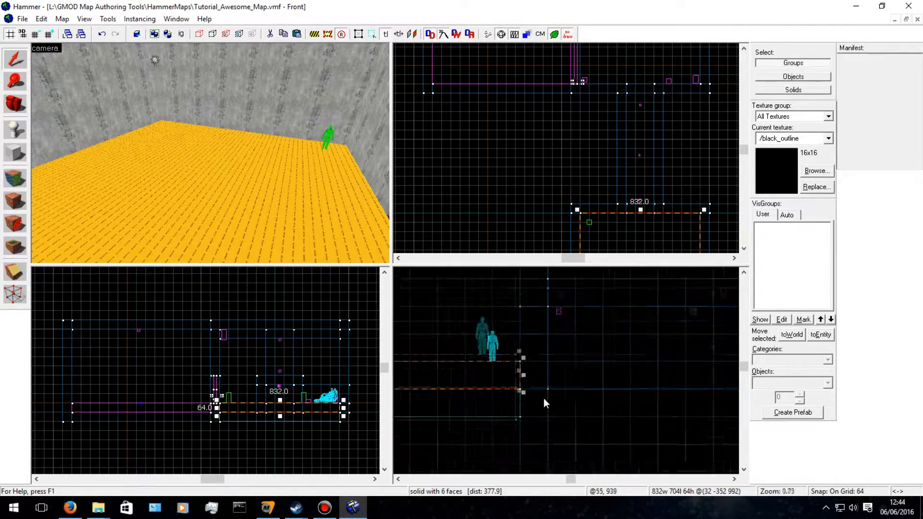
Apply the grass texture de_tides/tides_grass_a to the top face of the new floor block.
left_click(13, 179)
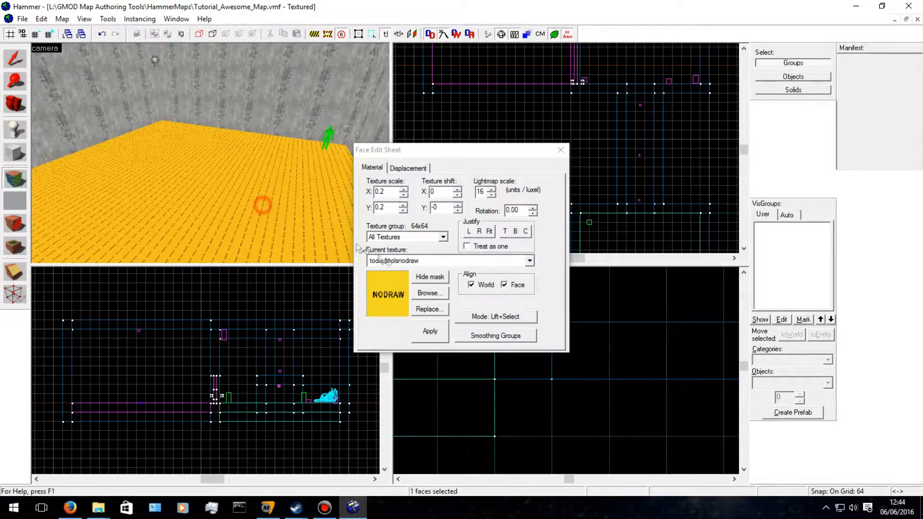
left_click(427, 293)
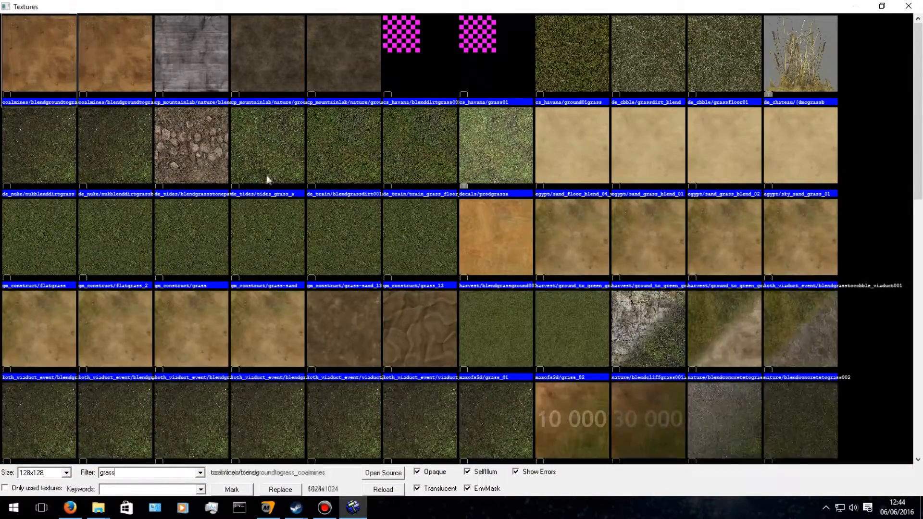
double_click(269, 160)
left_click(423, 326)
left_click(560, 150)
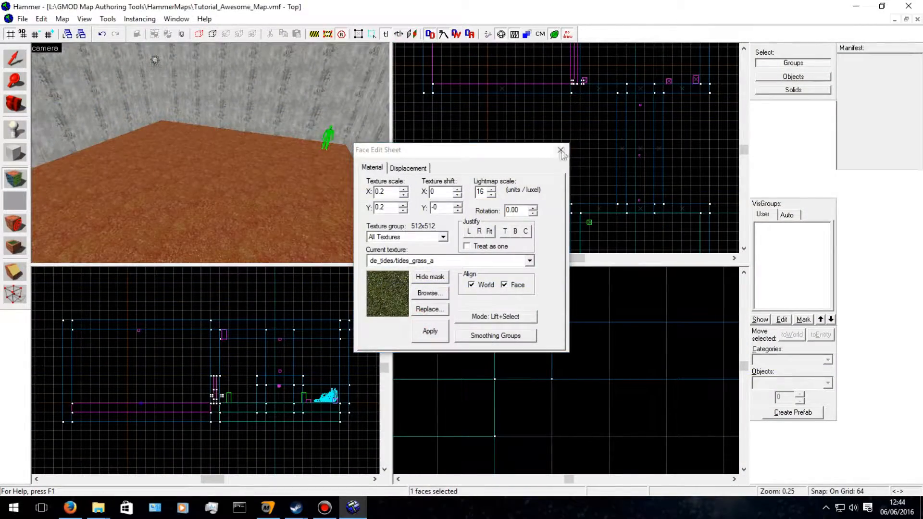
Inspect the newly textured grass floor and where it meets the surrounding walls.
key("w")
key("Down")
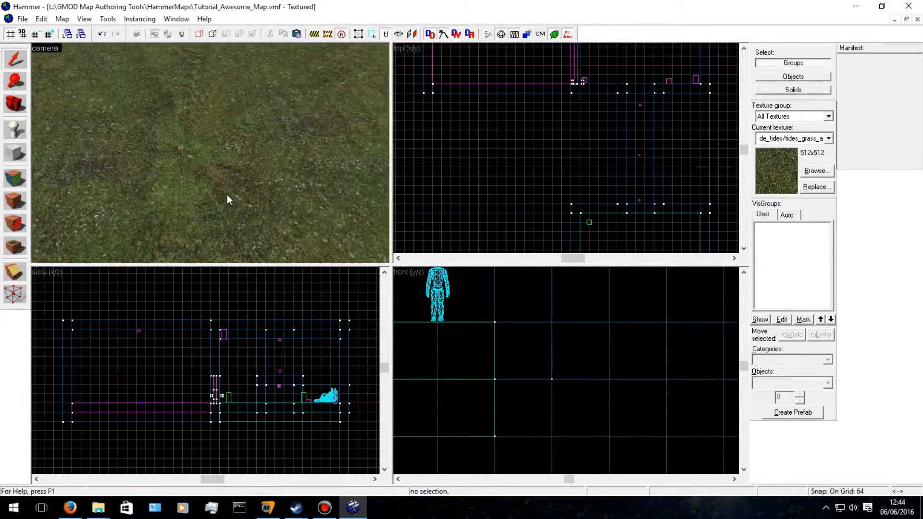
key("Up")
key("Right")
key("s")
key("Left")
key("Up")
key("w")
key("Right")
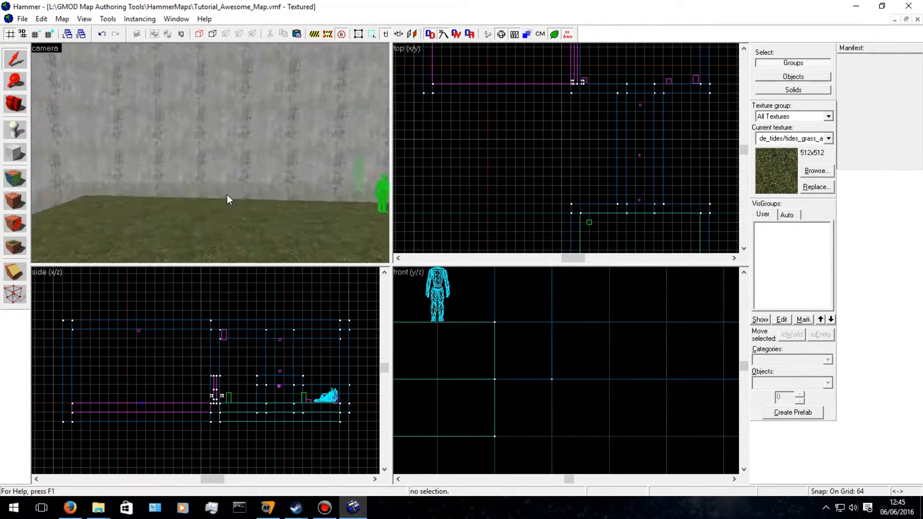
key("Down")
key("Right")
key("Down")
key("Left")
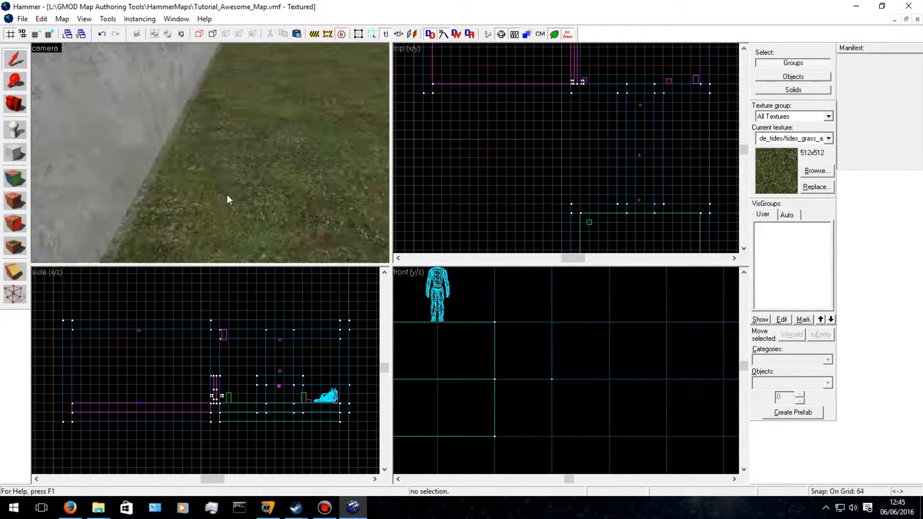
Inspect the side wall block and the grass floor block to see how they meet in the grass room.
key("w")
key("s")
left_click(196, 133)
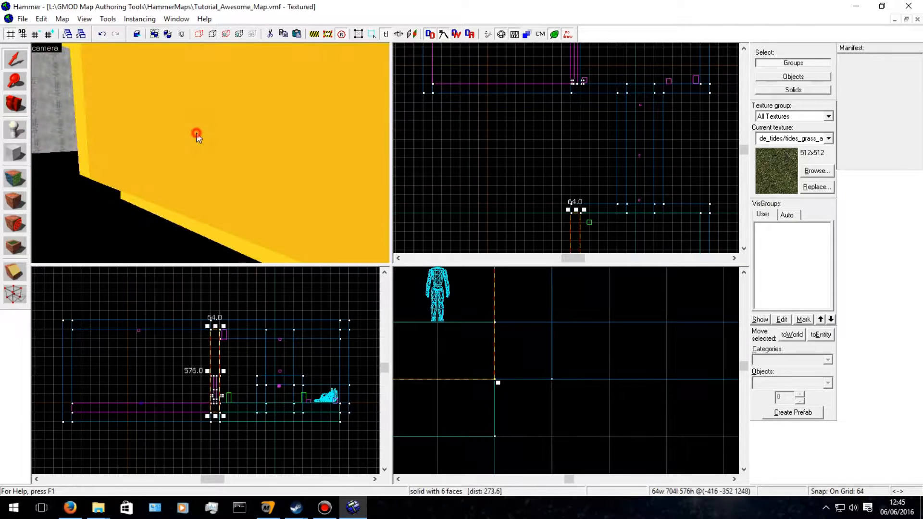
key("s")
key("Up")
key("Down")
key("w")
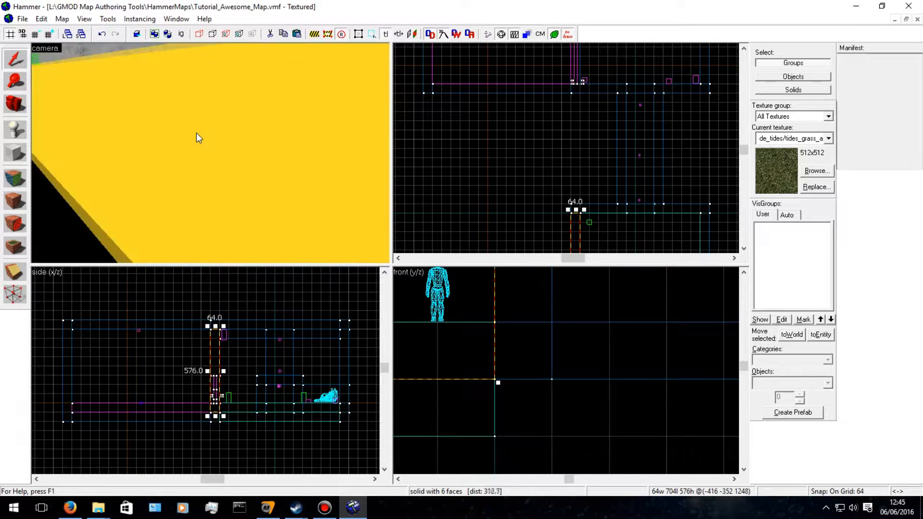
key("Left")
key("s")
left_click(241, 134)
left_click(239, 144)
key("s")
key("Right")
key("w")
key("Right")
key("s")
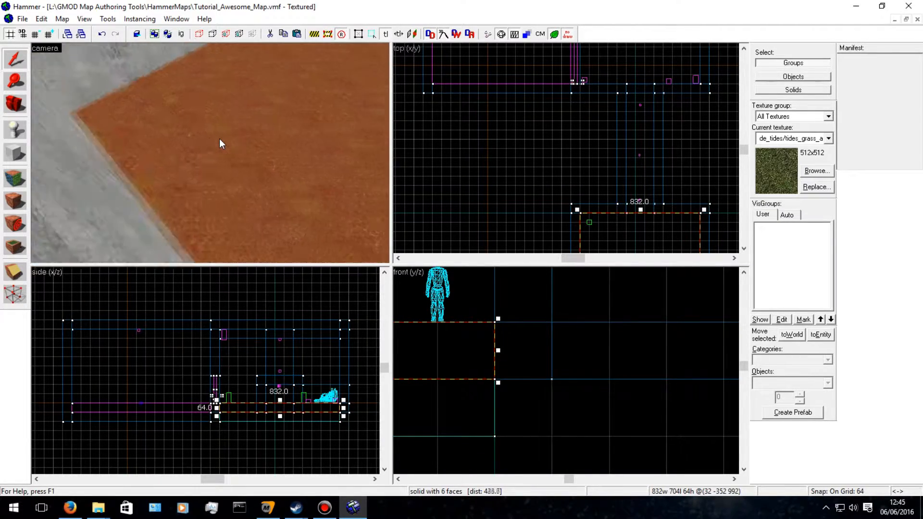
key("w")
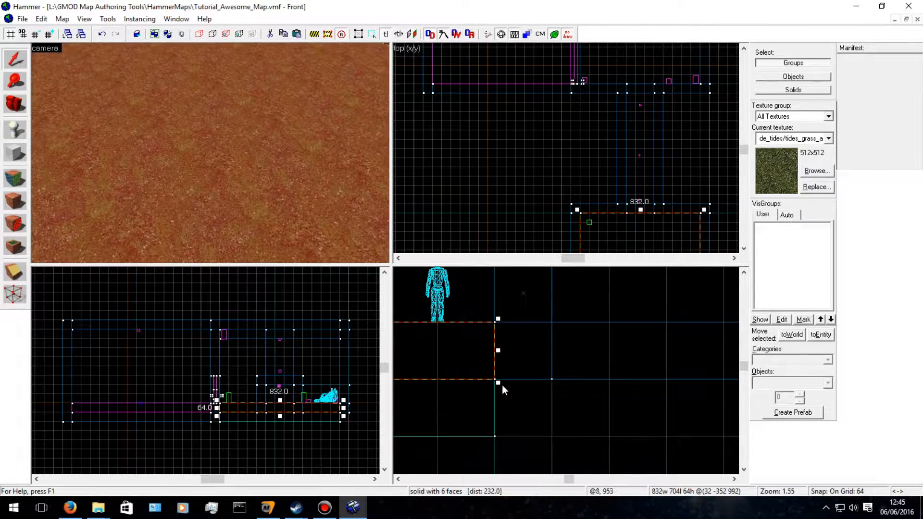
Reduce the grass floor block's thickness to about 22.7 units by raising its underside.
left_click(498, 384)
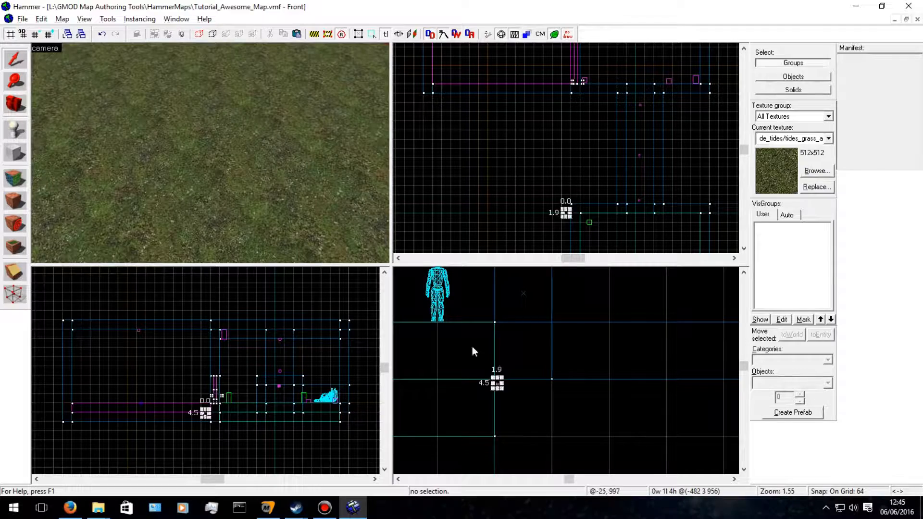
left_click(200, 204)
scroll(455, 379, "down", 9)
key("Left")
scroll(630, 420, "up", 9)
left_click_drag(649, 380, 656, 344)
Inspect the gap between the thinned grass floor block and the nodraw block beneath it.
key("Up")
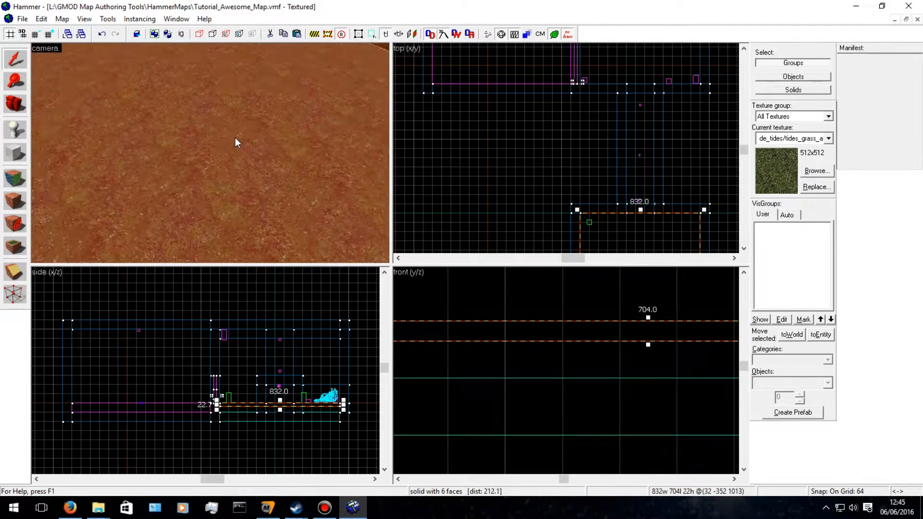
key("a")
key("Down")
key("w")
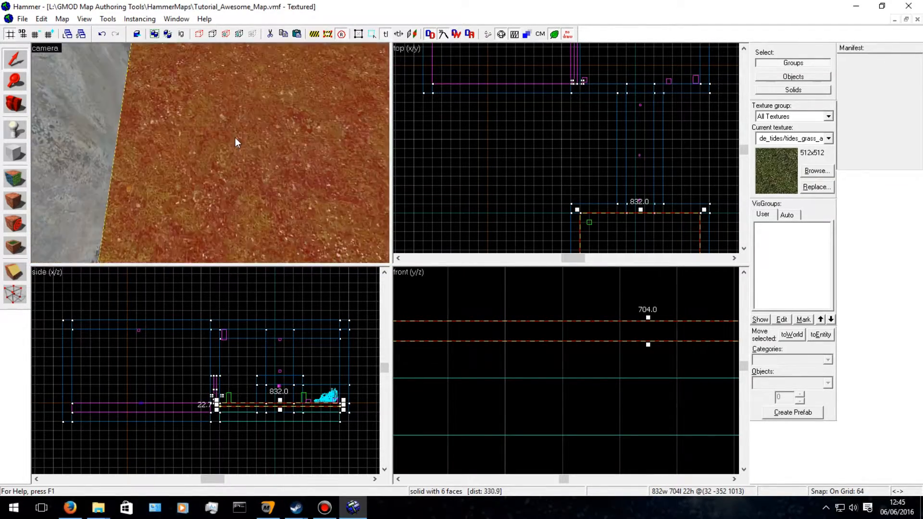
key("Up")
key("Up")
key("a")
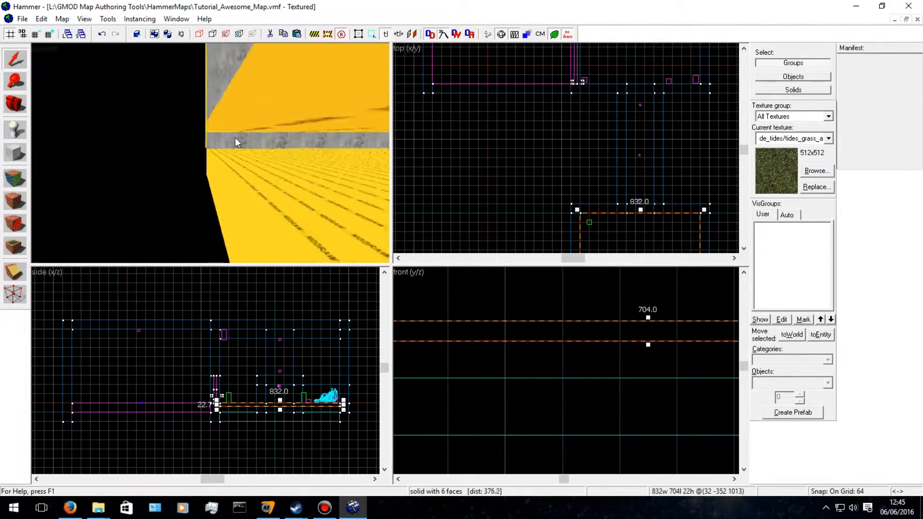
key("d")
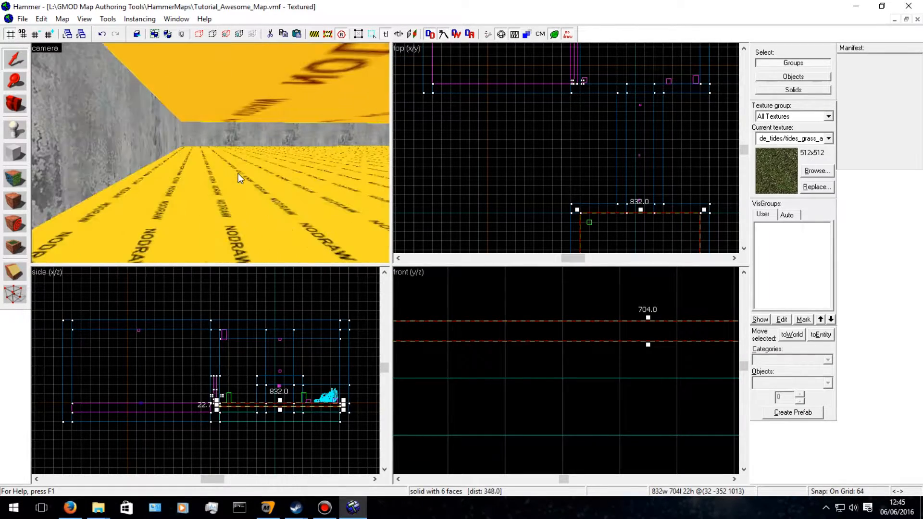
key("Left")
key("w")
key("Down")
key("s")
Inspect the grass floor from above, including its edge at the red corridor and the room's corners.
key("Up")
key("Right")
key("Right")
key("Down")
key("w")
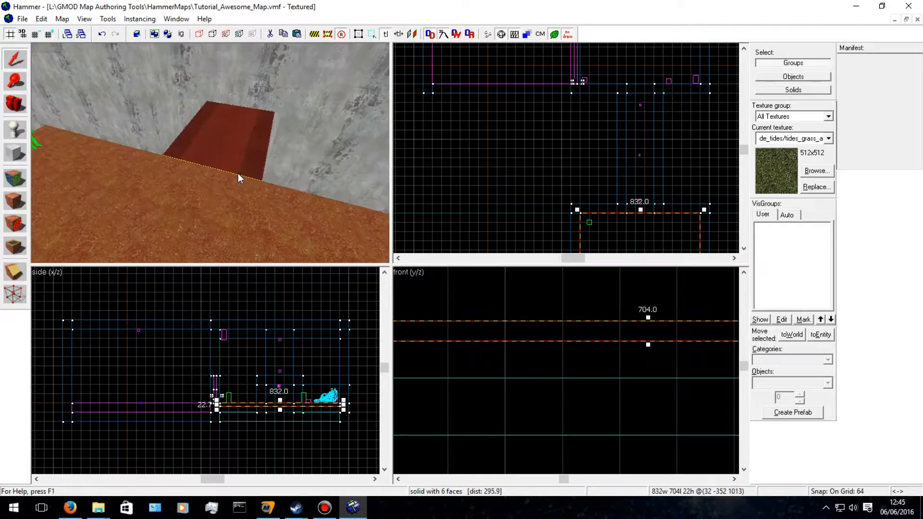
key("Left")
key("Up")
key("s")
key("a")
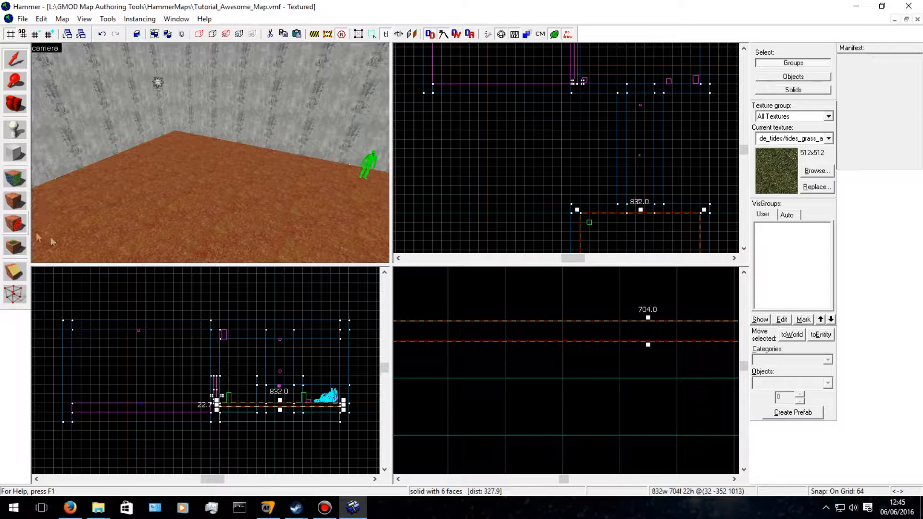
Open the displacement tools of the face editor for the grass floor's top face, clear of the floor in the view.
left_click(15, 183)
left_click_drag(471, 150, 612, 168)
left_click(306, 231)
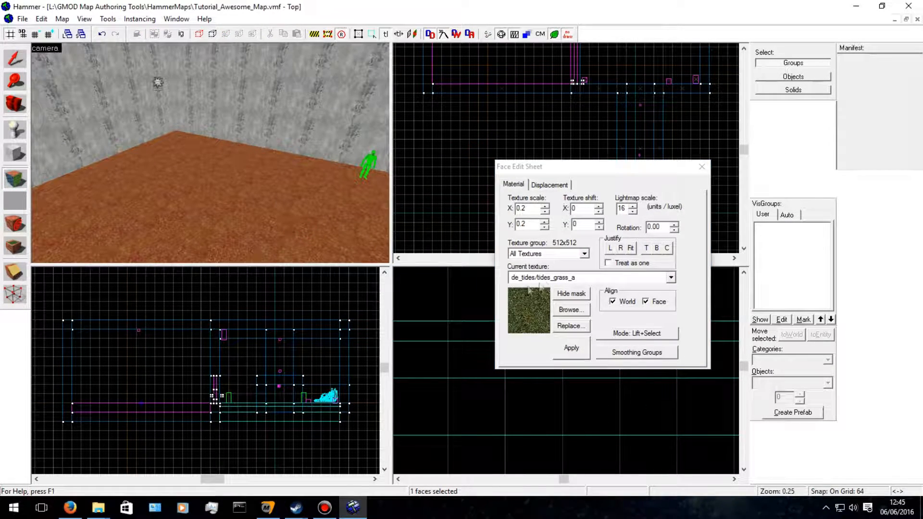
left_click(554, 187)
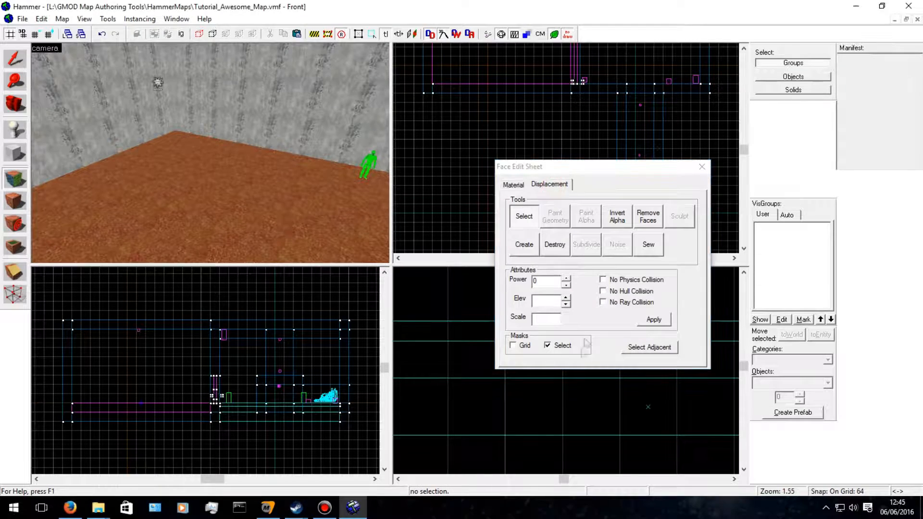
left_click_drag(586, 169, 644, 192)
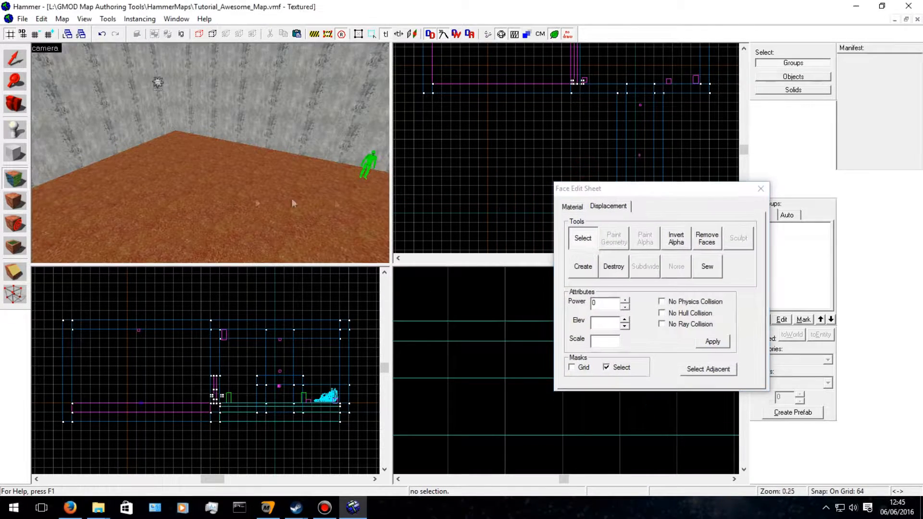
Create a displacement from the grass floor's top face, entering a power of 10.
key("Right")
key("Down")
key("Right")
key("Up")
key("Left")
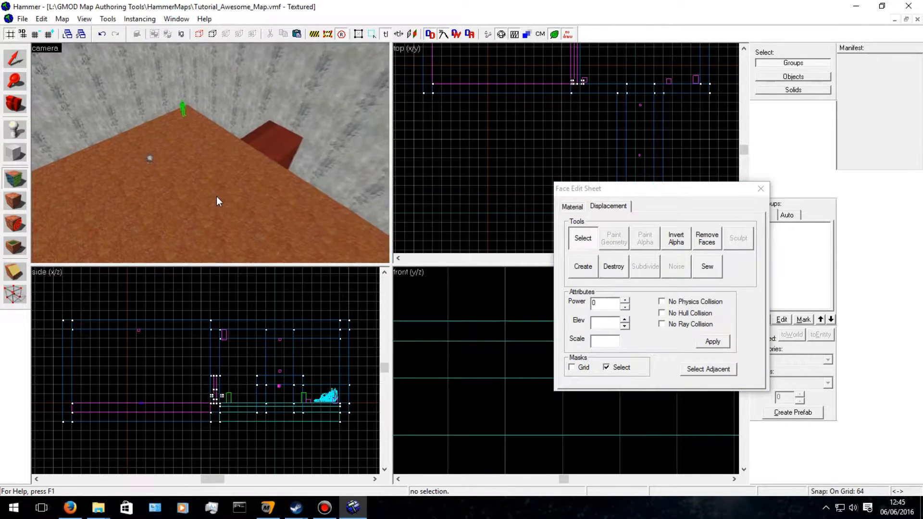
key("Right")
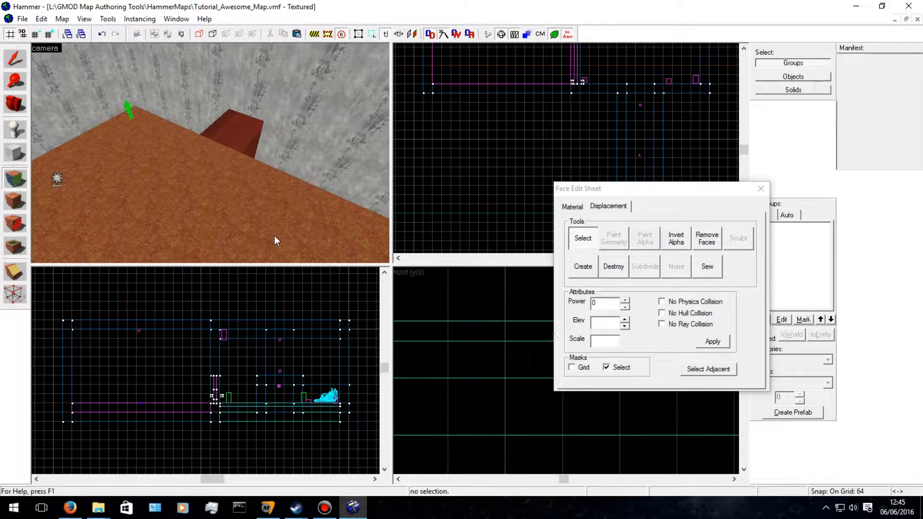
left_click(587, 274)
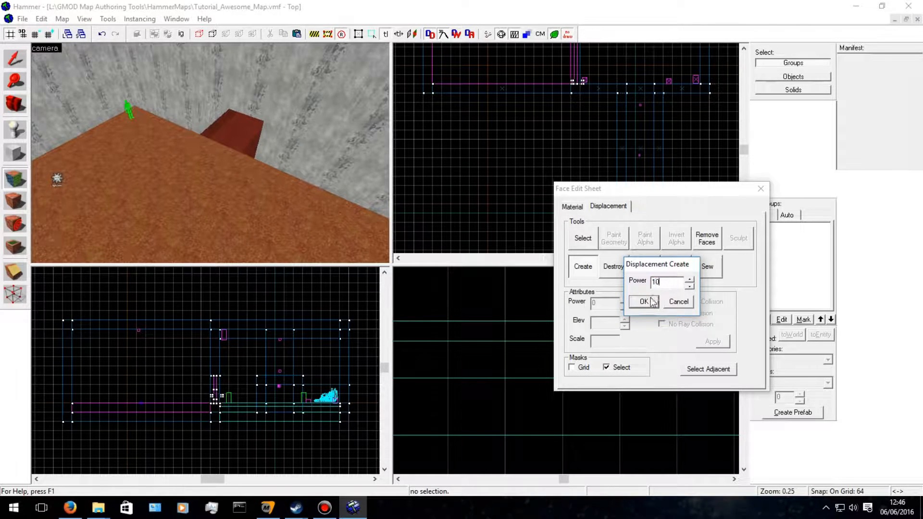
left_click(648, 303)
Undo the displacement creation and the thinning of the grass floor block.
scroll(256, 212, "up", 4)
middle_click_drag(256, 212, 270, 202)
key("ctrl+z")
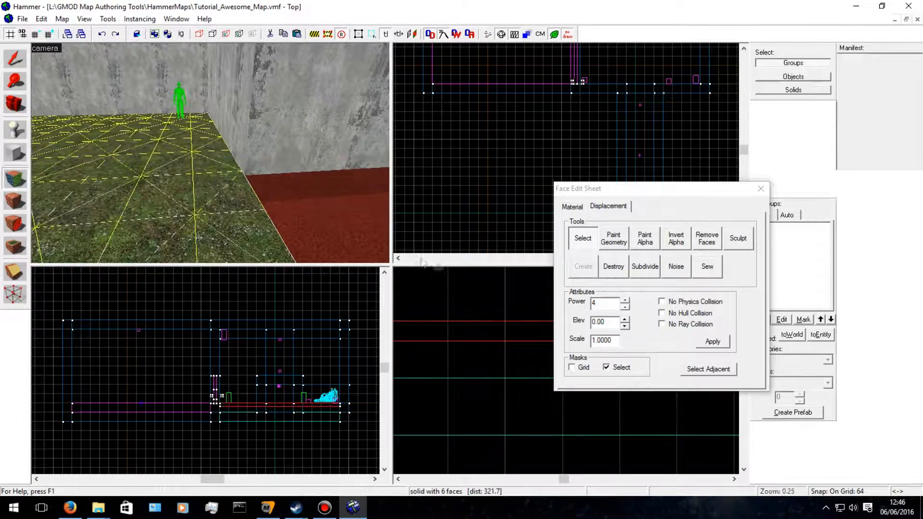
key("ctrl+z")
Create a power 4 displacement from the top face of the full-thickness grass floor block.
left_click(583, 268)
left_click(150, 224)
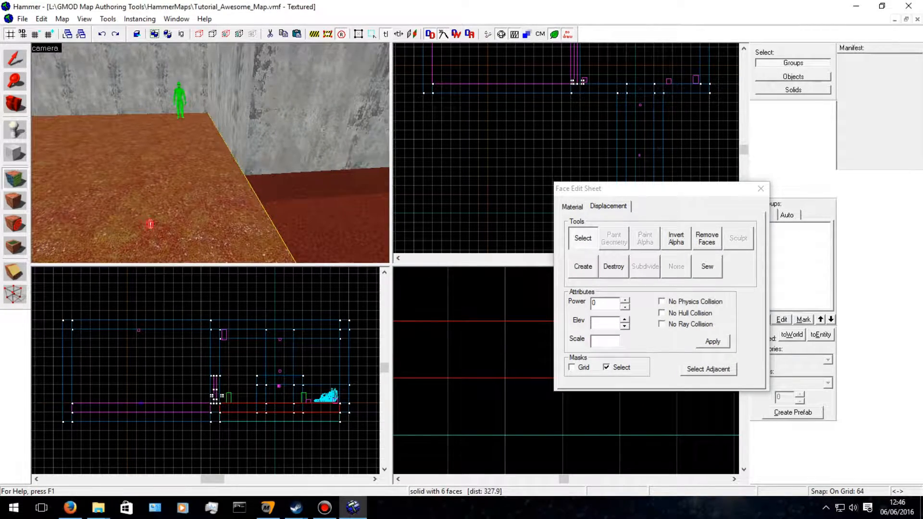
left_click(594, 265)
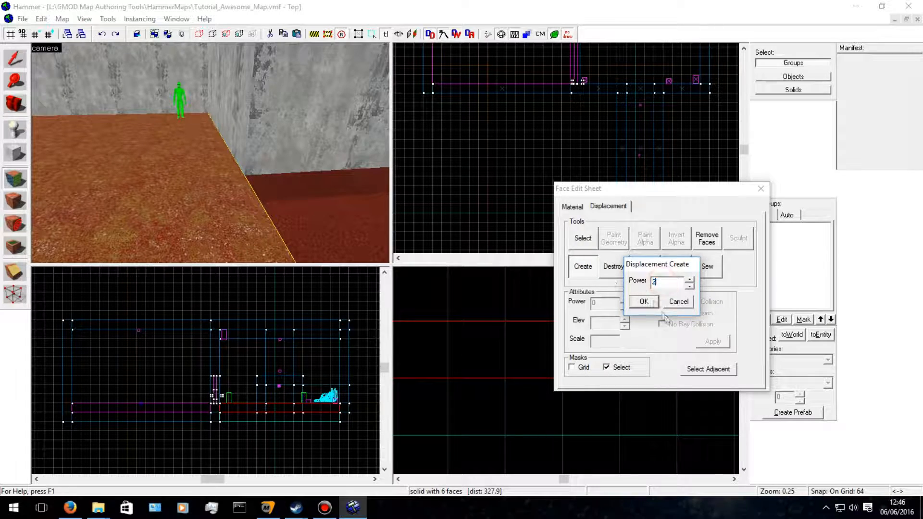
left_click(643, 302)
Apply noise from 0.0 to 15 to the grass floor's displacement and close the face editor.
left_click(676, 266)
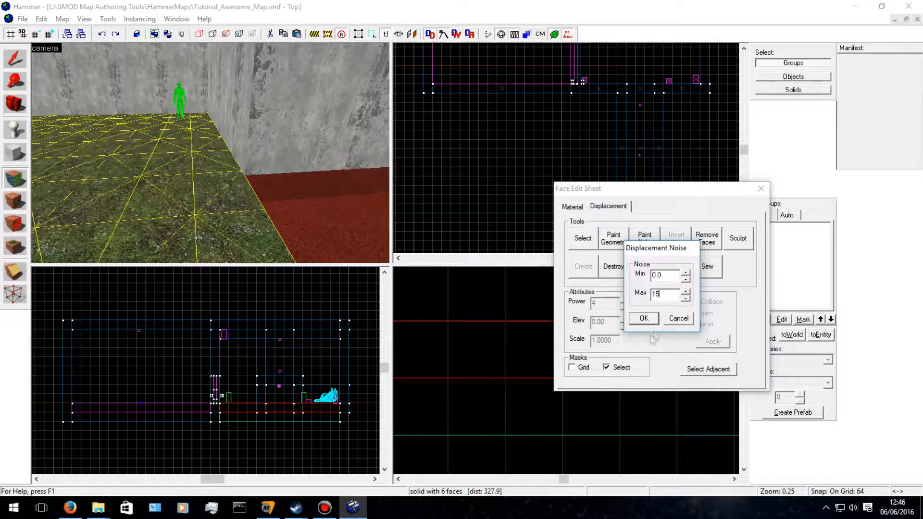
left_click(652, 317)
left_click(760, 190)
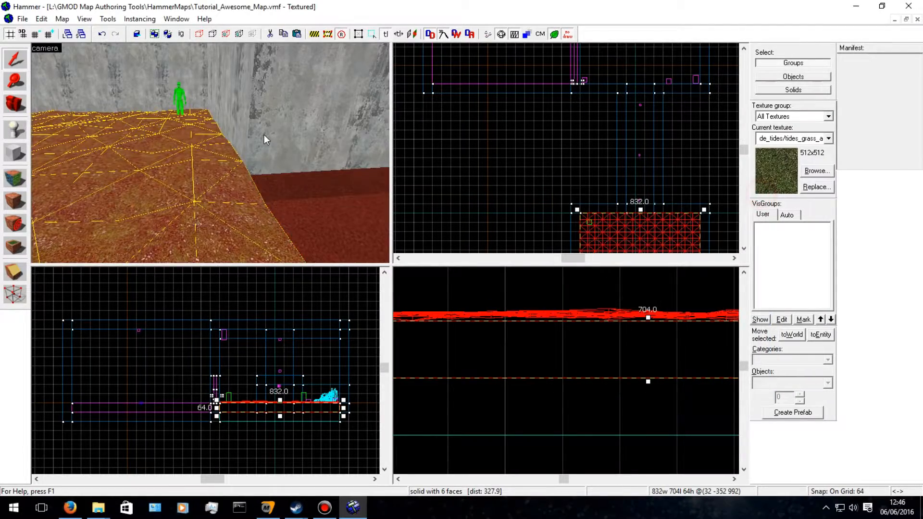
Inspect the bumpy grass floor across the room and where it meets the red corridor.
key("d")
left_click(270, 133)
key("Left")
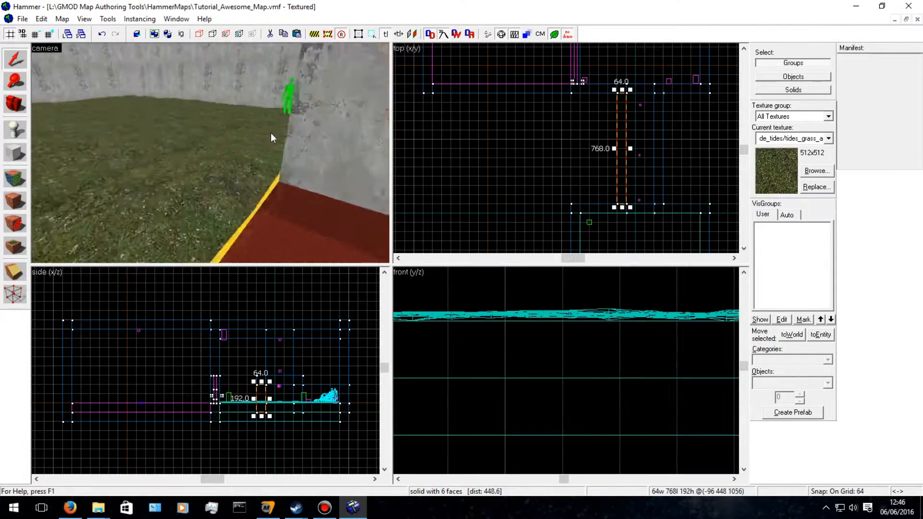
key("w")
key("Down")
key("w")
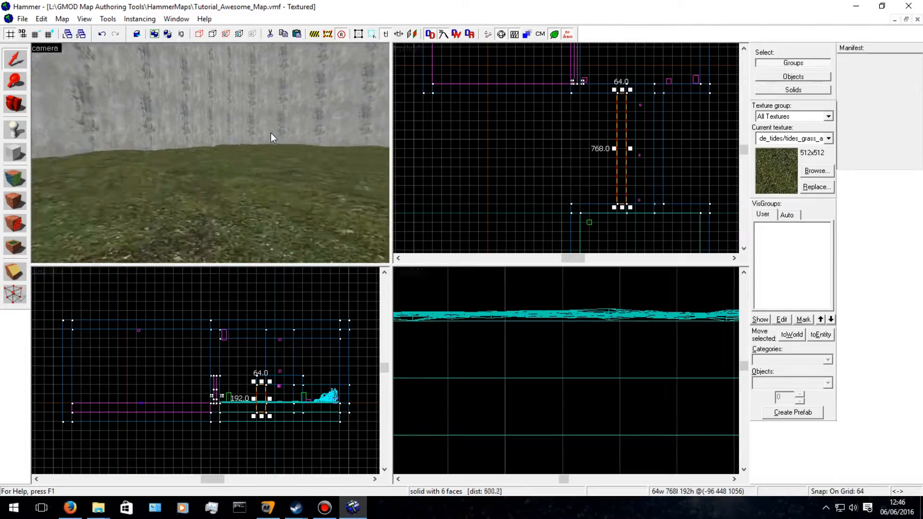
key("Right")
key("Right")
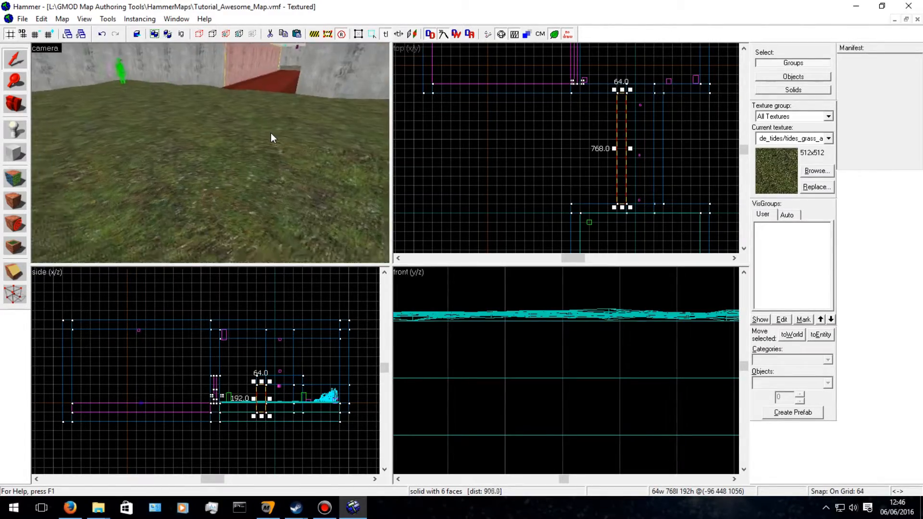
Undo the noise applied to the grass floor's displacement.
key("ctrl+z")
key("ctrl+z")
left_click(271, 132)
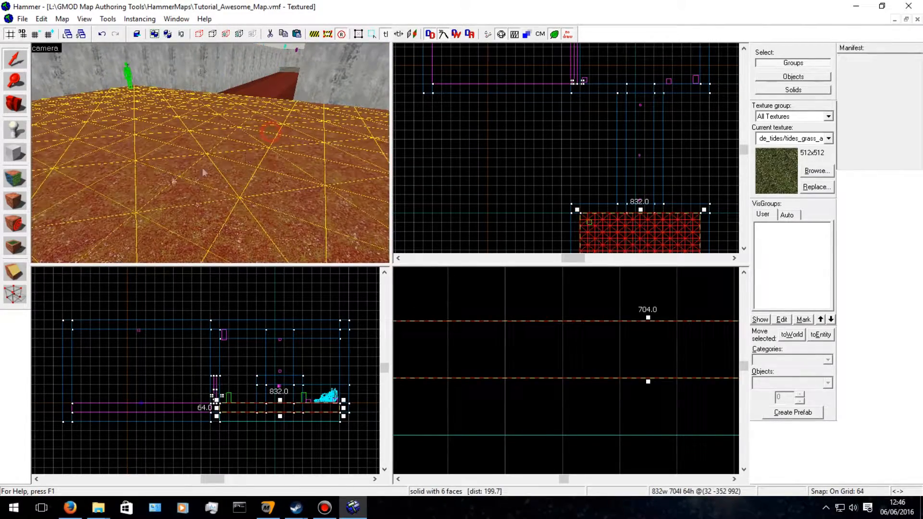
key("Escape")
left_click(226, 146)
Step back through the earlier grass floor edits, redo the needed one, and clear the selection.
key("ctrl+z")
key("ctrl+z")
key("ctrl+z")
key("ctrl+y")
key("Escape")
Destroy the existing displacement on the grass floor's top face and create a new one with power 3.
left_click(15, 177)
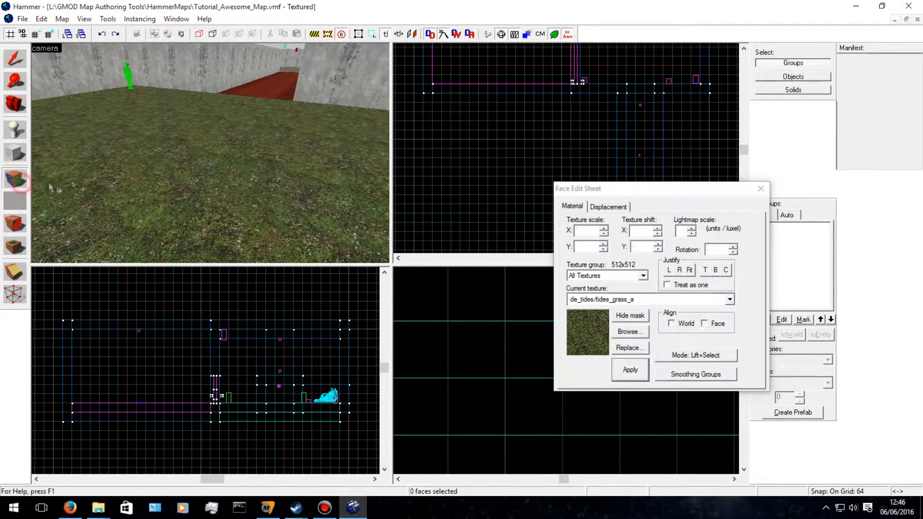
left_click(204, 157)
key("ctrl+z")
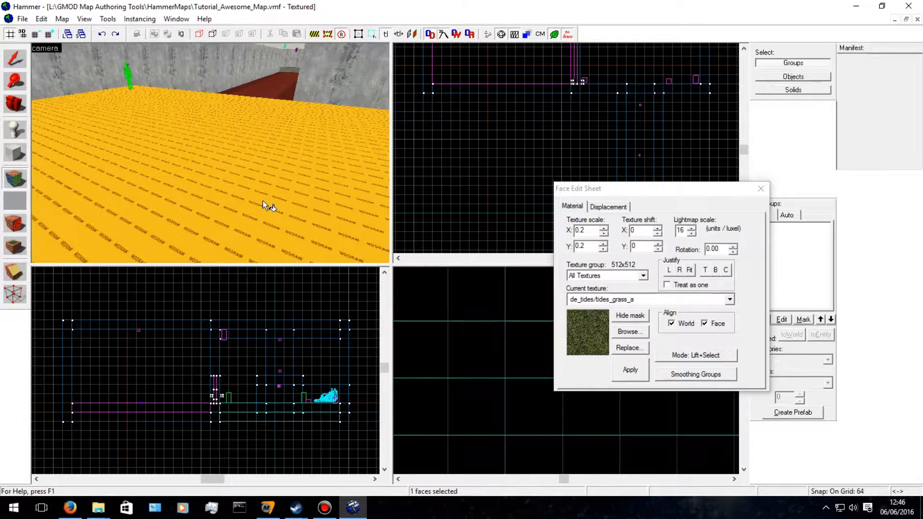
key("ctrl+y")
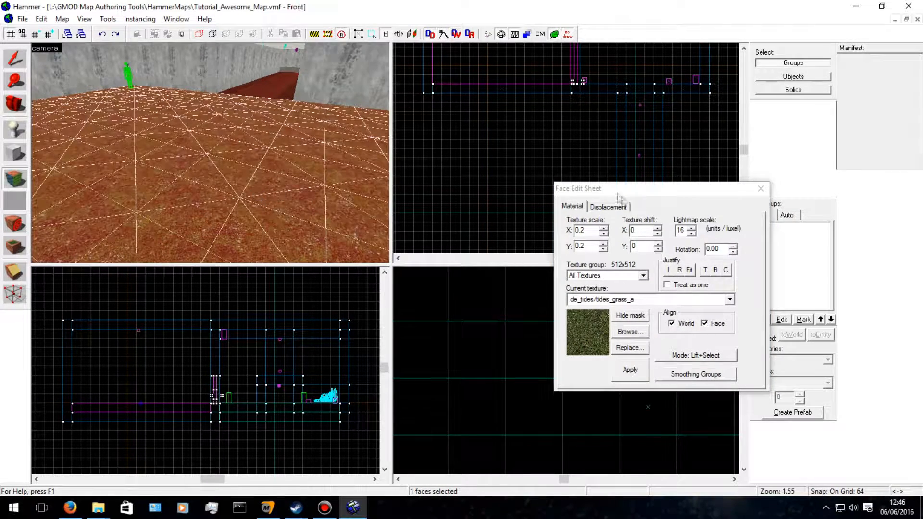
left_click(608, 206)
left_click(613, 269)
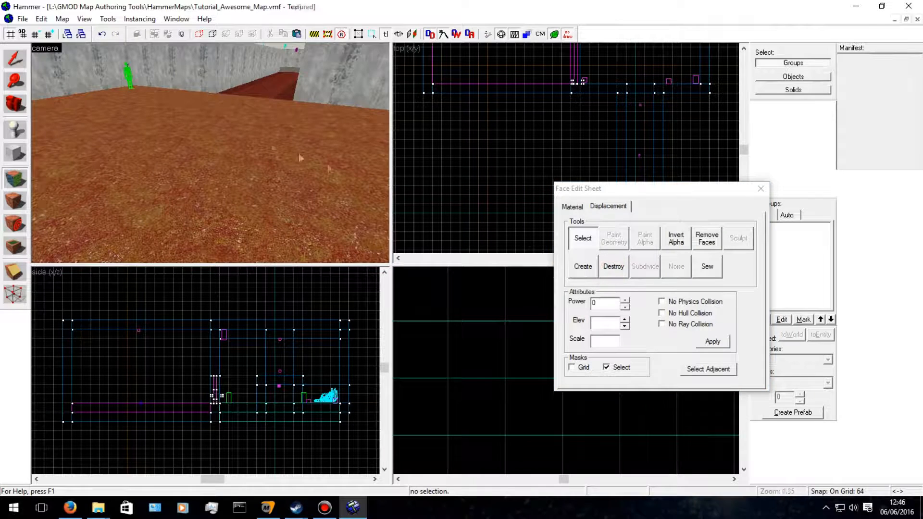
left_click(586, 272)
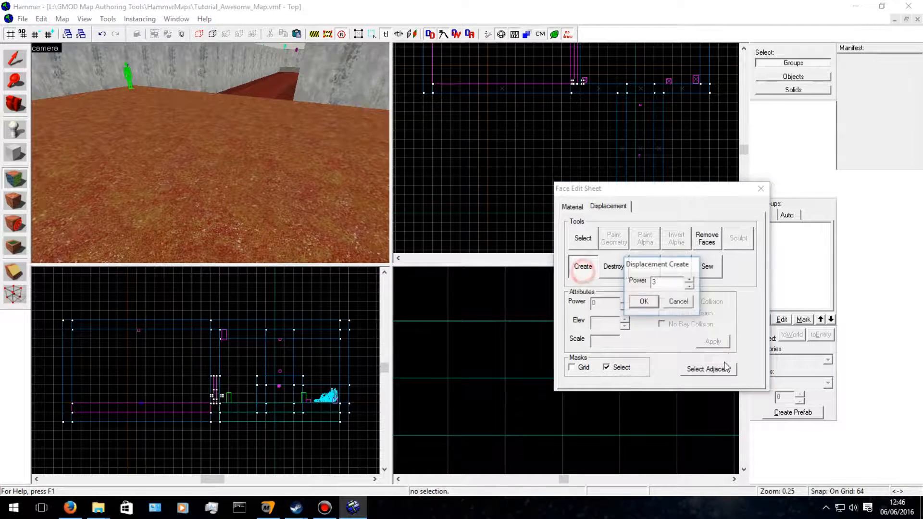
left_click(646, 306)
Inspect the new displacement's triangle mesh along its edge with the red corridor floor.
key("w")
key("Up")
key("Right")
key("w")
key("Down")
key("Left")
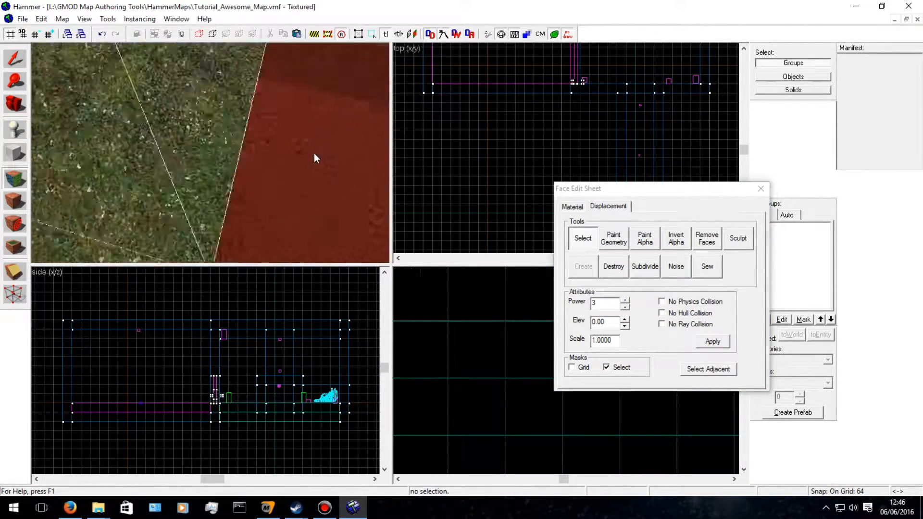
key("Up")
key("Right")
key("a")
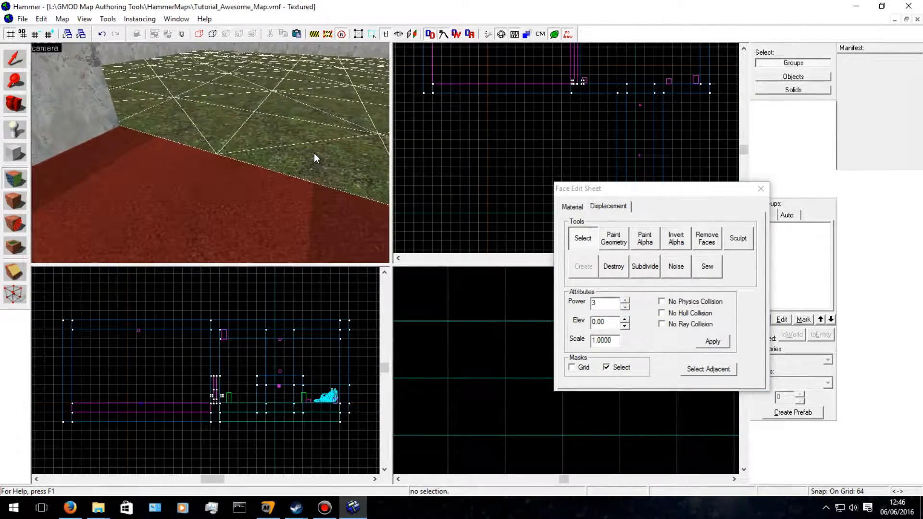
Apply noise with a minimum of 0.0 to the grass floor's displacement and check its edge at the red corridor.
left_click(676, 262)
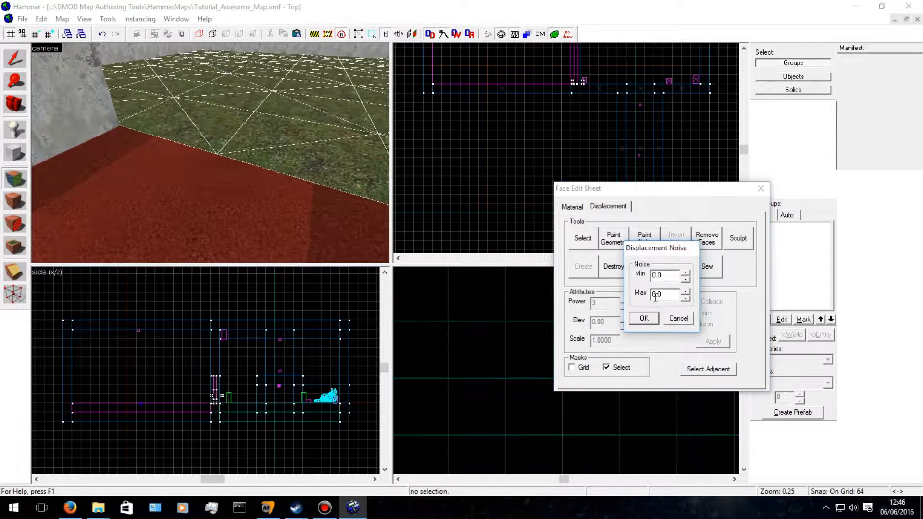
left_click(643, 318)
key("Up")
key("w")
key("Left")
key("Down")
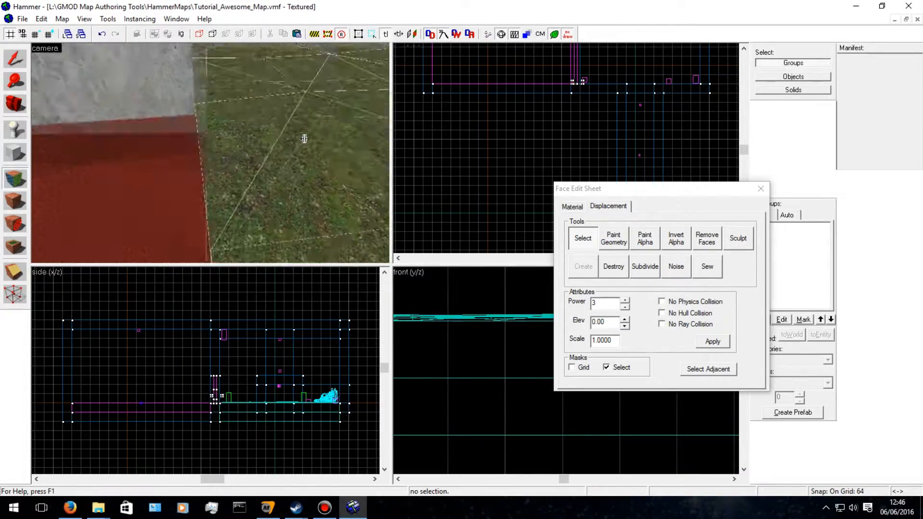
Undo the last noise and apply new noise with minimum 0.0 and maximum 25 to the grass floor's displacement.
key("Up")
key("Right")
key("w")
key("Up")
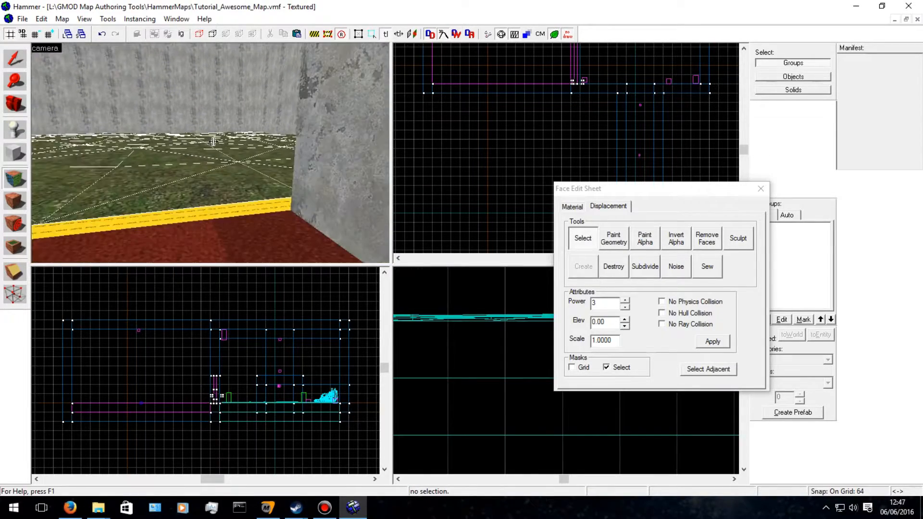
key("s")
key("Left")
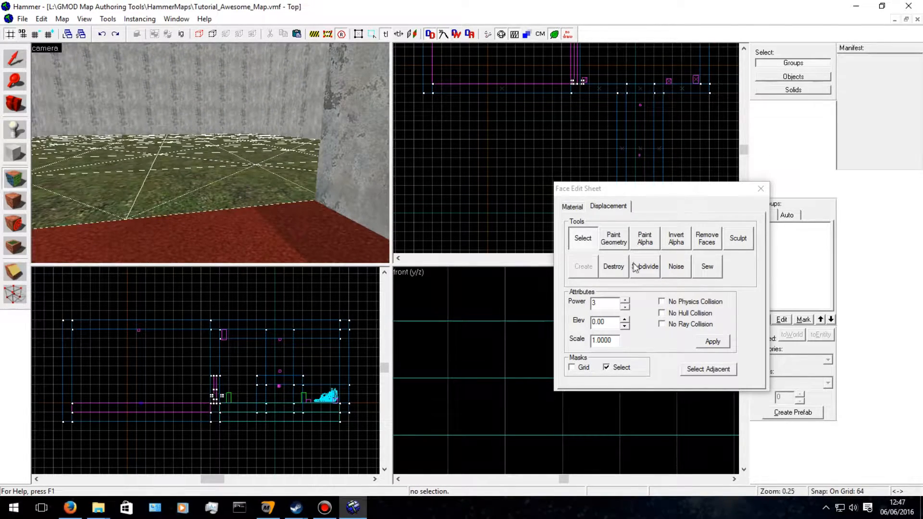
left_click(676, 266)
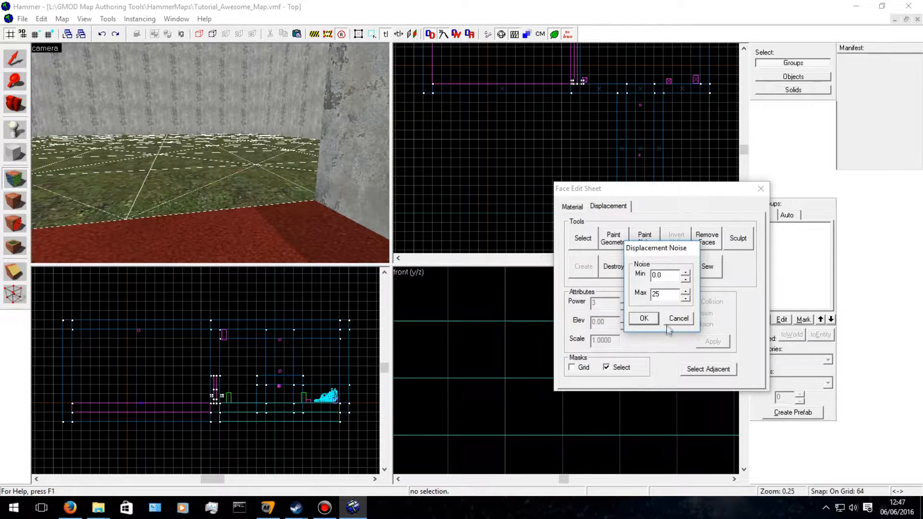
left_click(644, 318)
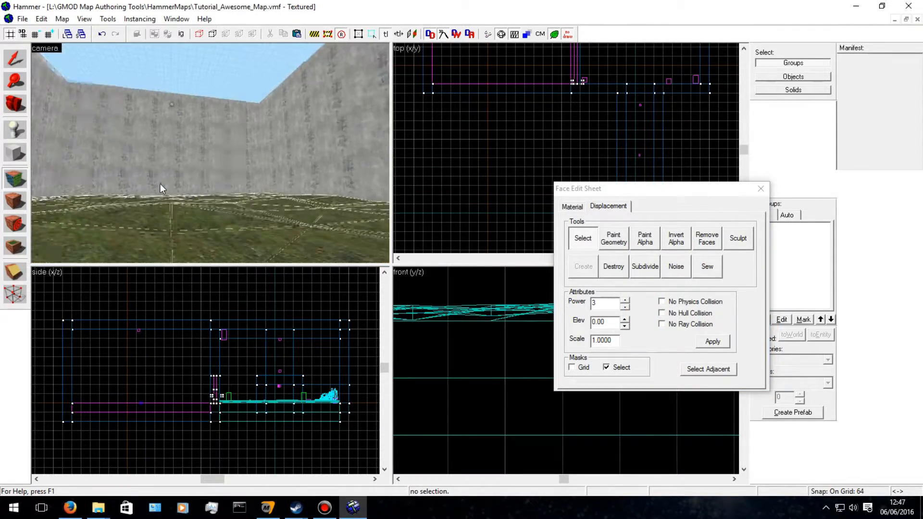
Inspect the bumpy grass surface and the block's nodraw side along the red corridor floor.
key("s")
key("a")
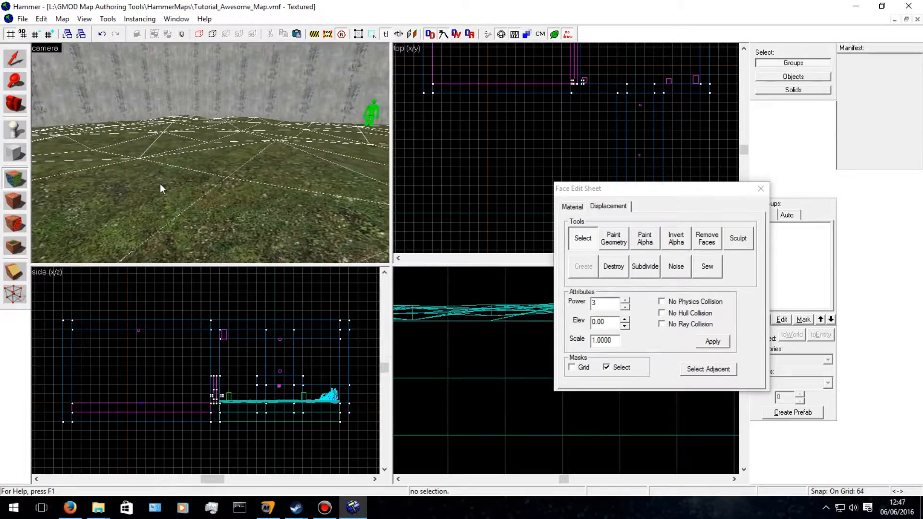
key("s")
key("Left")
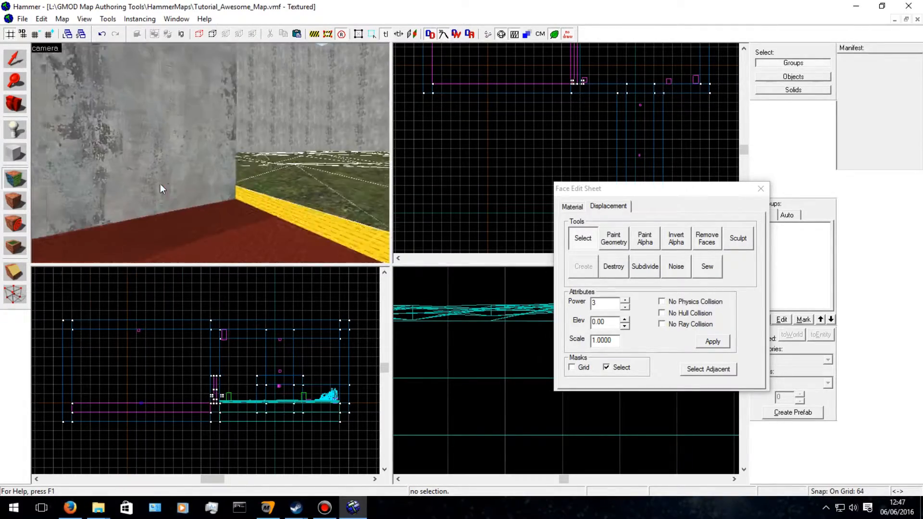
key("d")
key("Right")
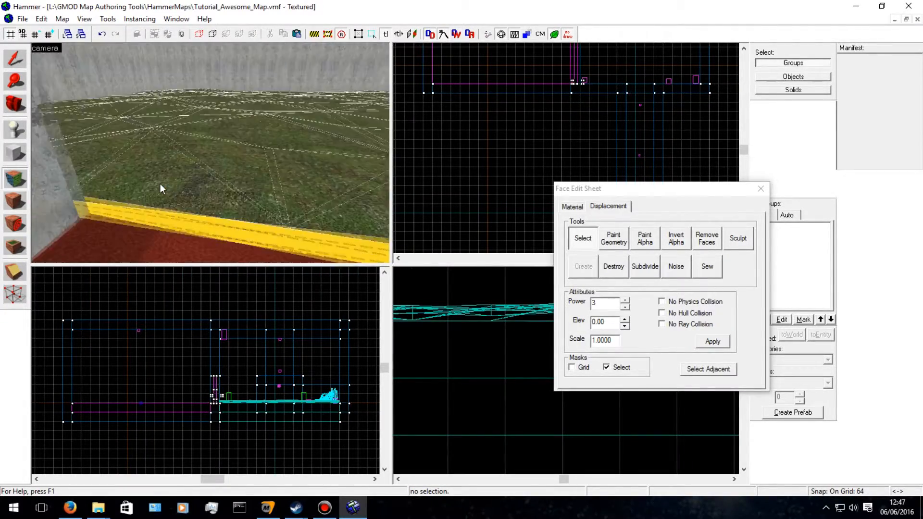
key("w")
key("d")
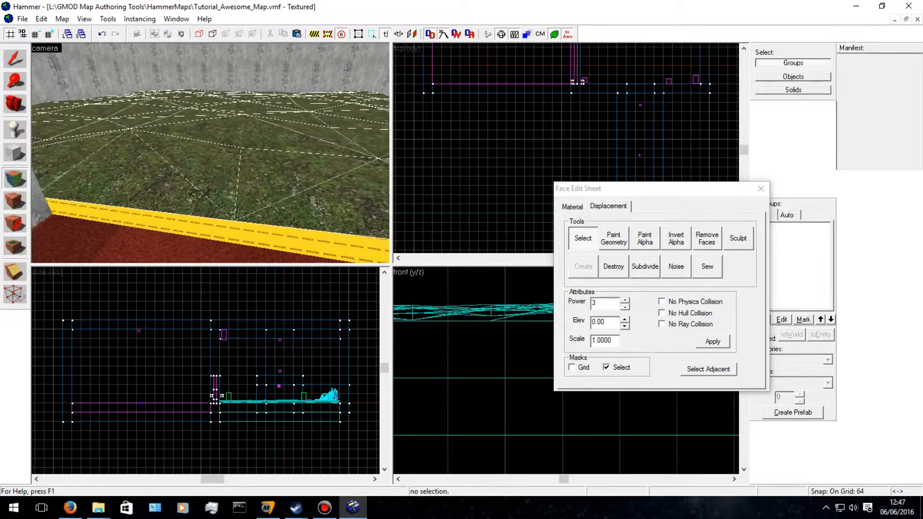
left_click(761, 188)
key("s")
key("Down")
key("Left")
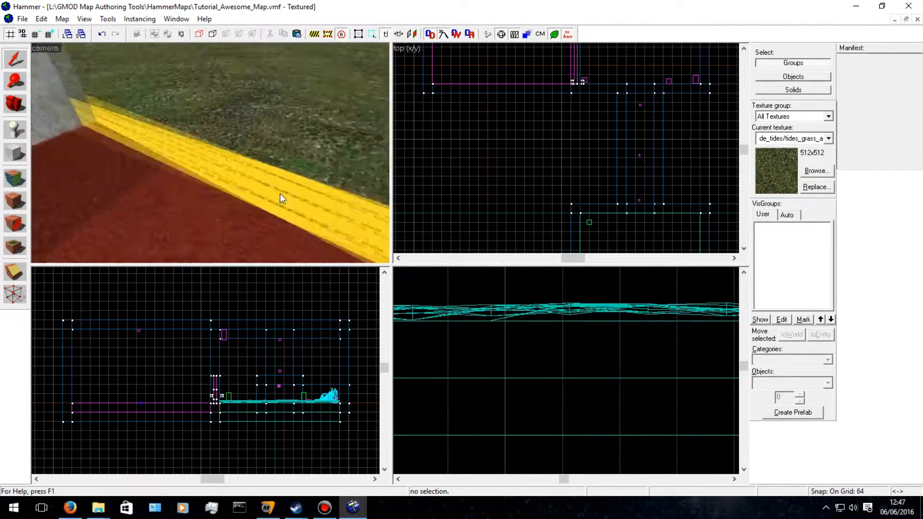
key("w")
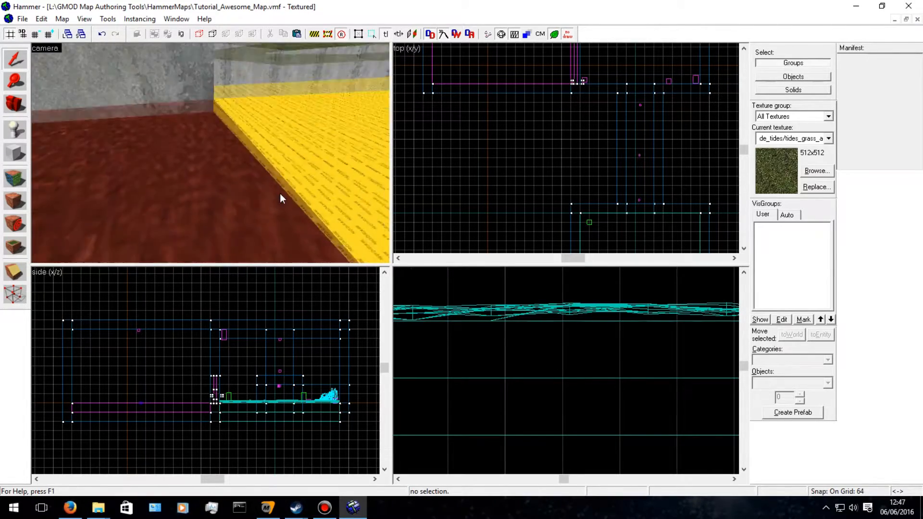
key("s")
key("Right")
key("Left")
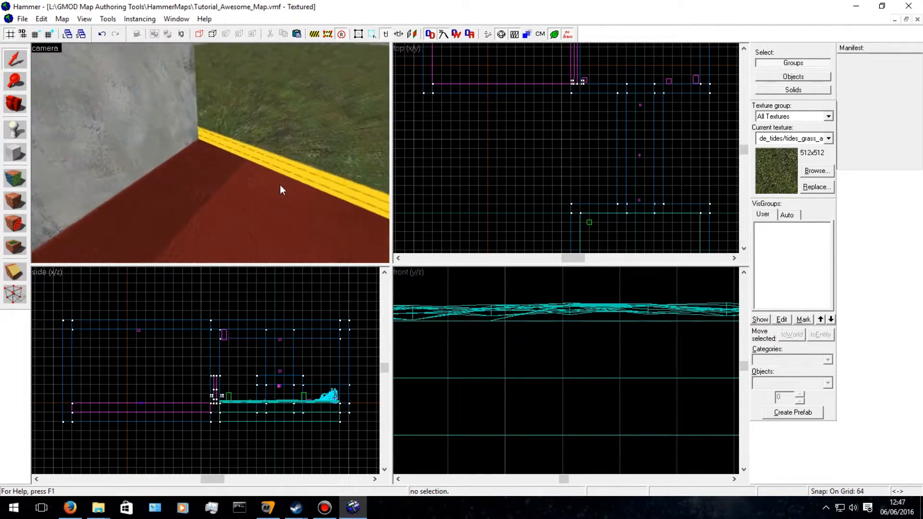
Select the grass floor block and raise its underside so the block is about 41 units tall.
left_click(280, 184)
scroll(589, 356, "down", 2)
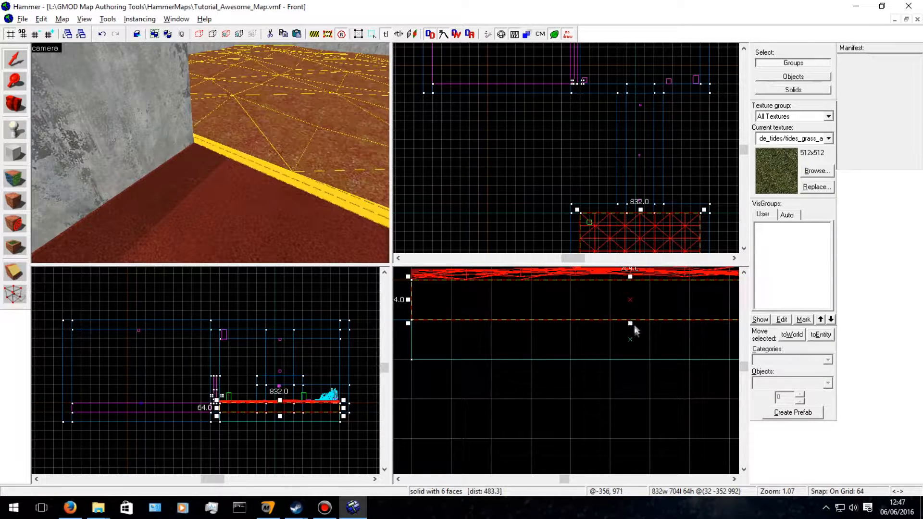
mouse_move(629, 327)
left_mouse_down()
mouse_move(628, 334)
mouse_move(633, 279)
mouse_move(630, 311)
left_mouse_up()
key("z")
key("d")
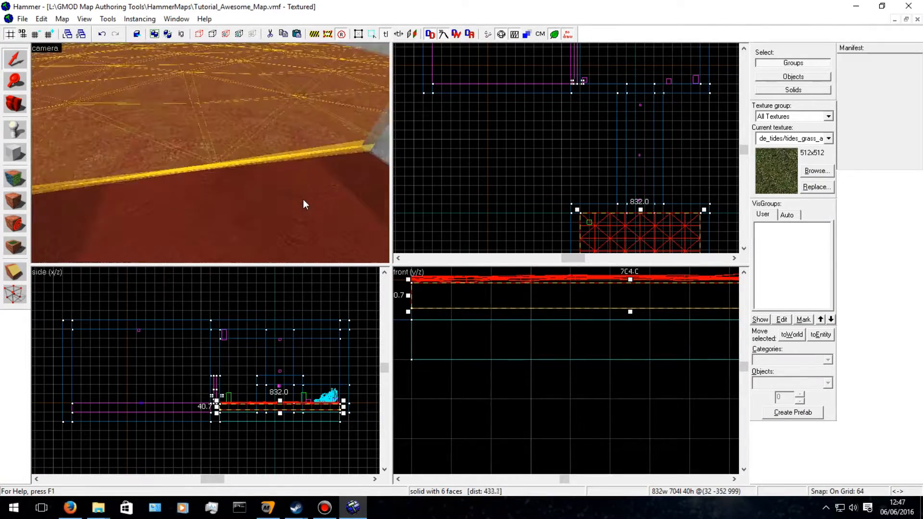
key("s")
key("a")
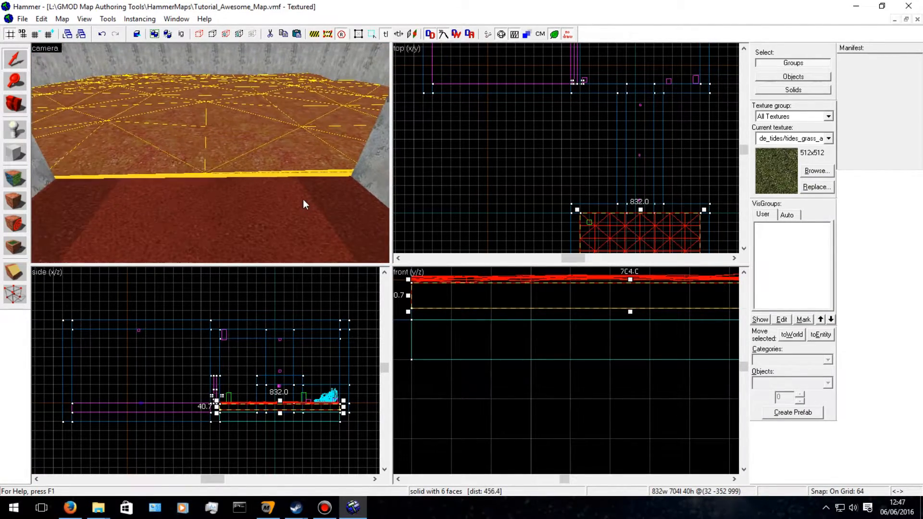
Lower the grass displacement's edge vertices along the red corridor floor using Paint Geometry with the Raise/Lower effect.
left_click(15, 179)
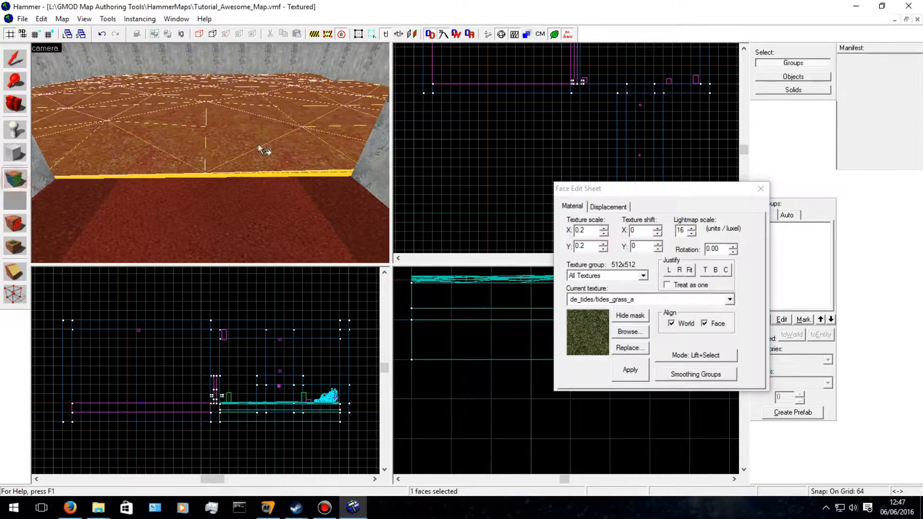
left_click(608, 206)
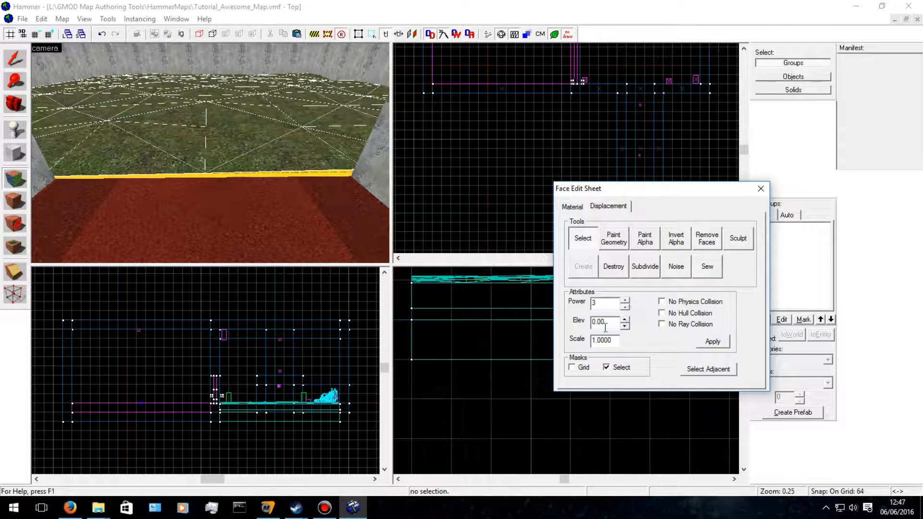
left_click(613, 239)
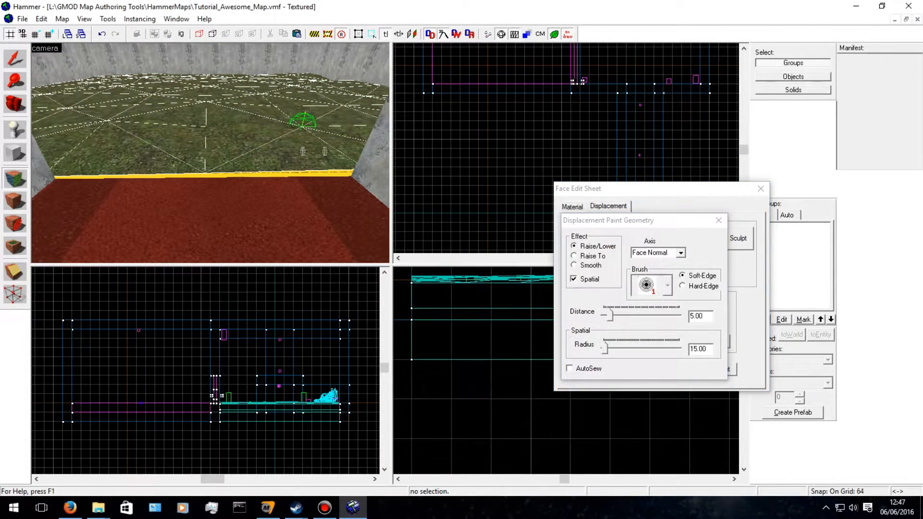
left_click_drag(354, 165, 362, 146)
right_click_drag(368, 135, 354, 170)
right_click_drag(202, 170, 352, 165)
right_click_drag(63, 167, 74, 170)
Examine the seam between the grass floor and the red corridor floor from inside the grass room.
key("Right")
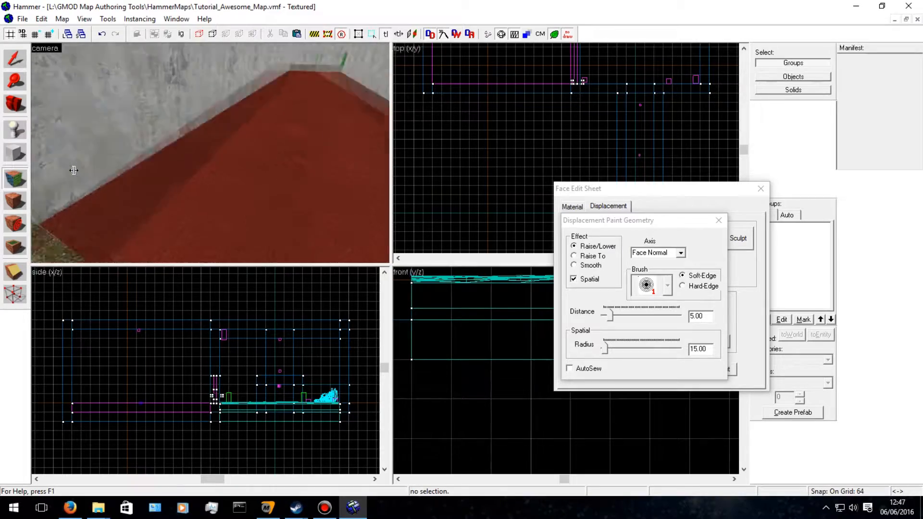
key("s")
key("Right")
key("Left")
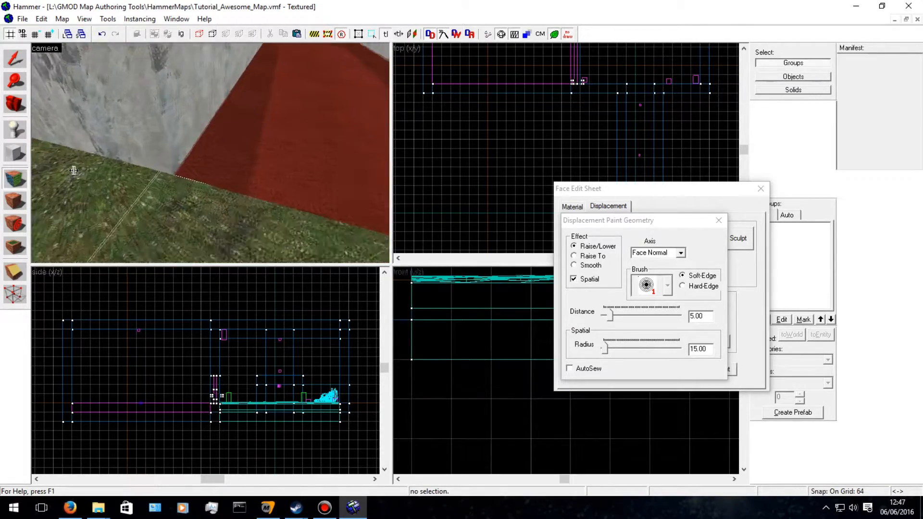
key("w")
key("Right")
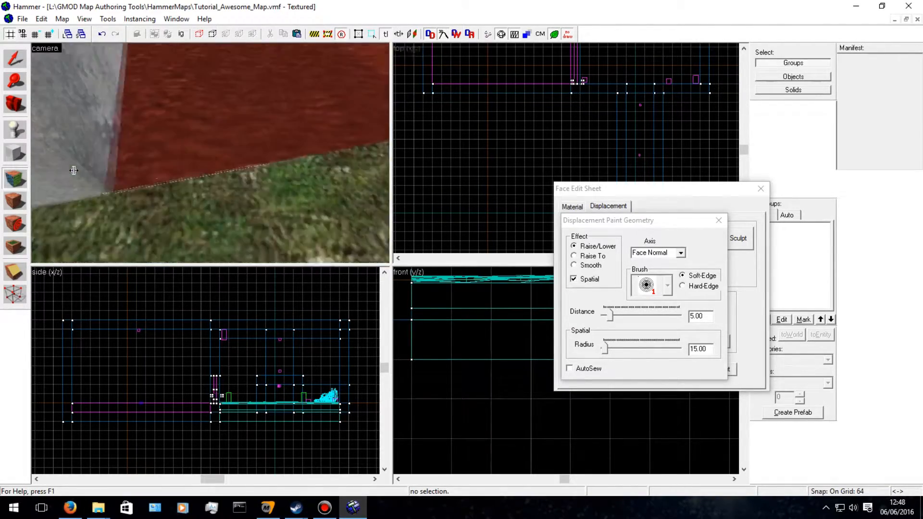
key("s")
key("d")
key("Left")
key("Up")
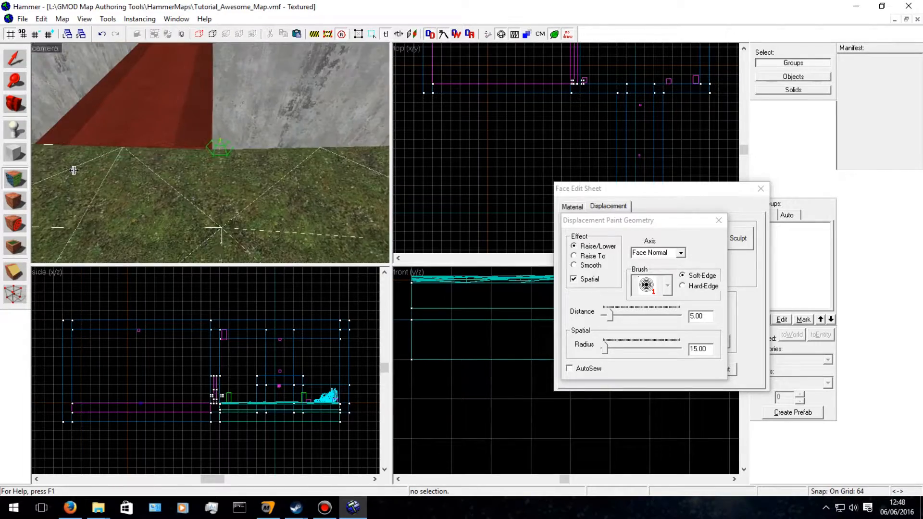
Lower the grass displacement's vertices along the wall on both sides of the corridor opening.
key("s")
key("d")
right_click(266, 151)
key("a")
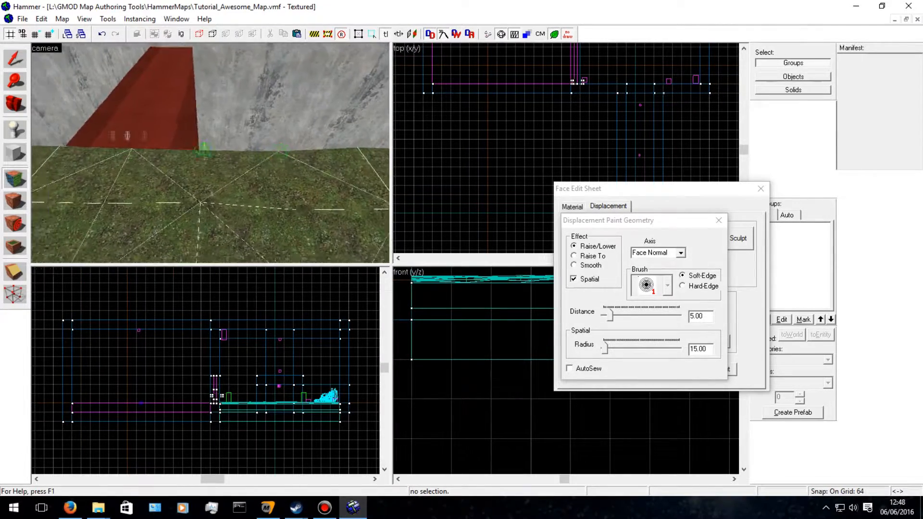
key("a")
key("Right")
right_click(118, 153)
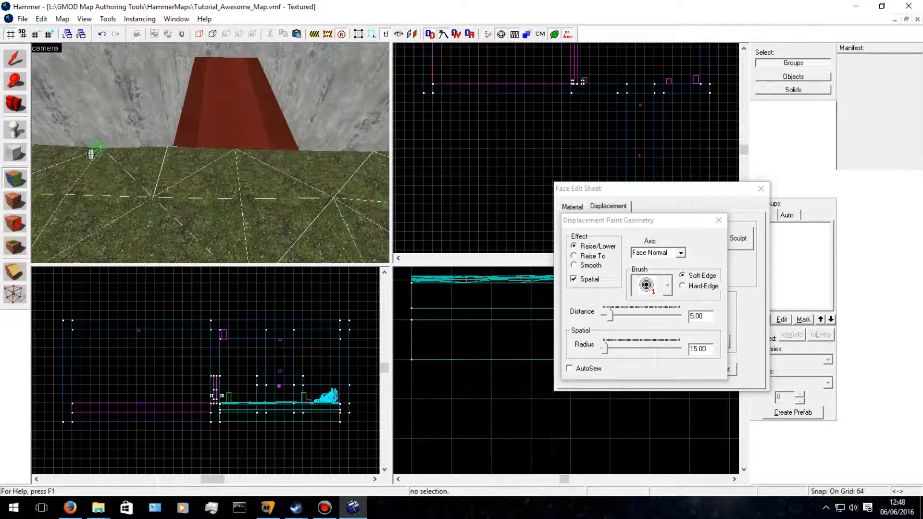
key("d")
key("w")
key("a")
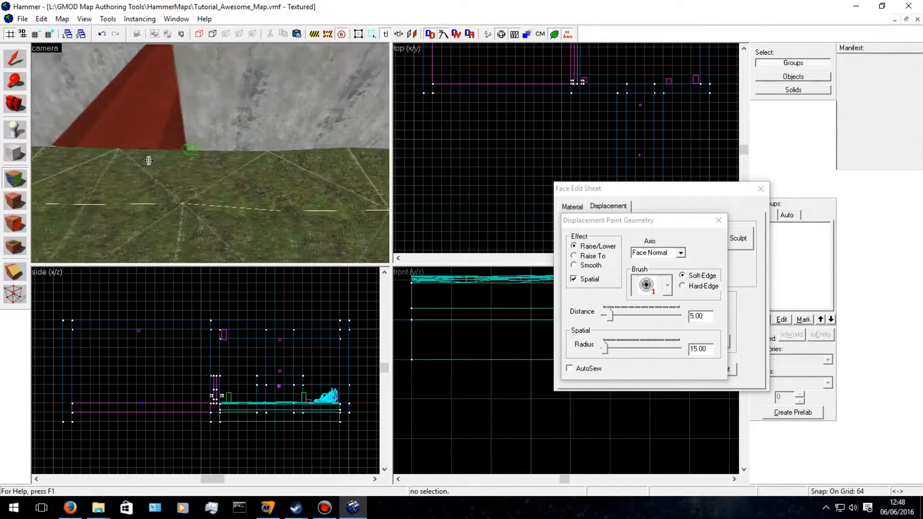
right_click(105, 147)
key("w")
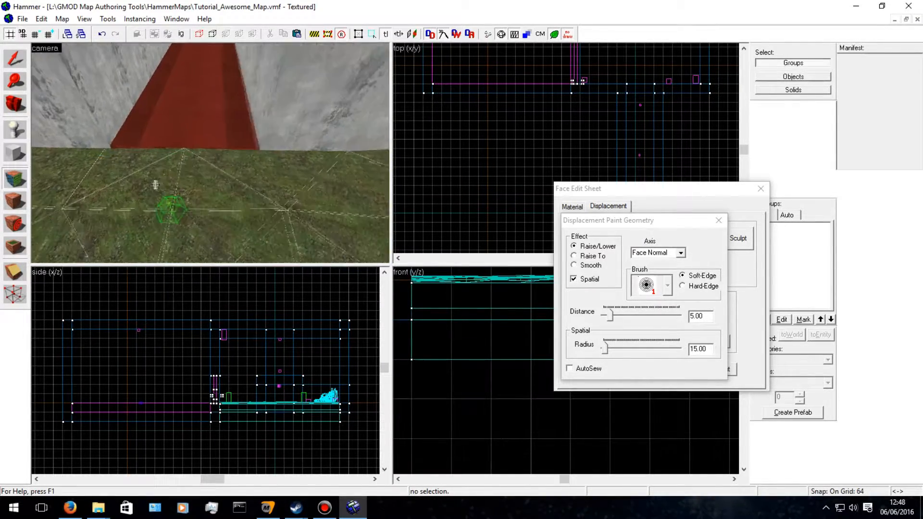
Apply the tools/toolsnodraw texture to the carpeted end face of the corridor floor where it meets the grass.
key("a")
left_click(15, 59)
left_click(14, 173)
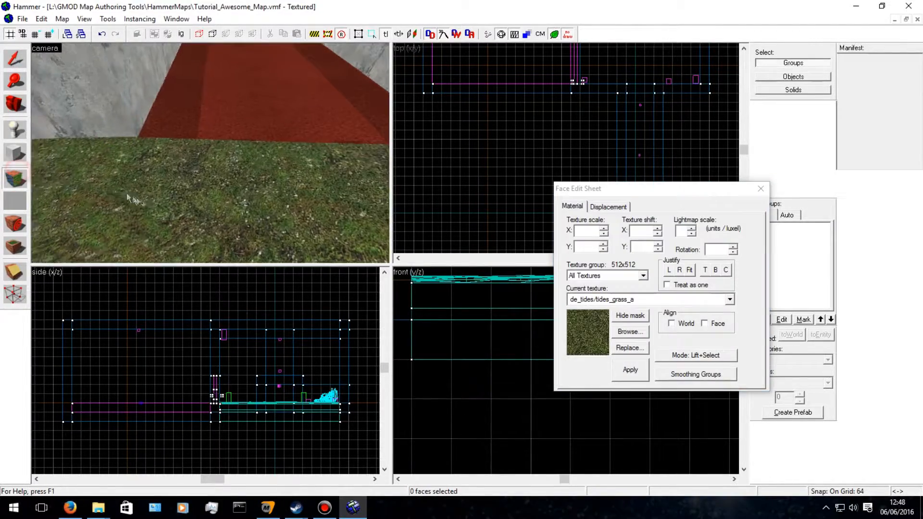
left_click(175, 211)
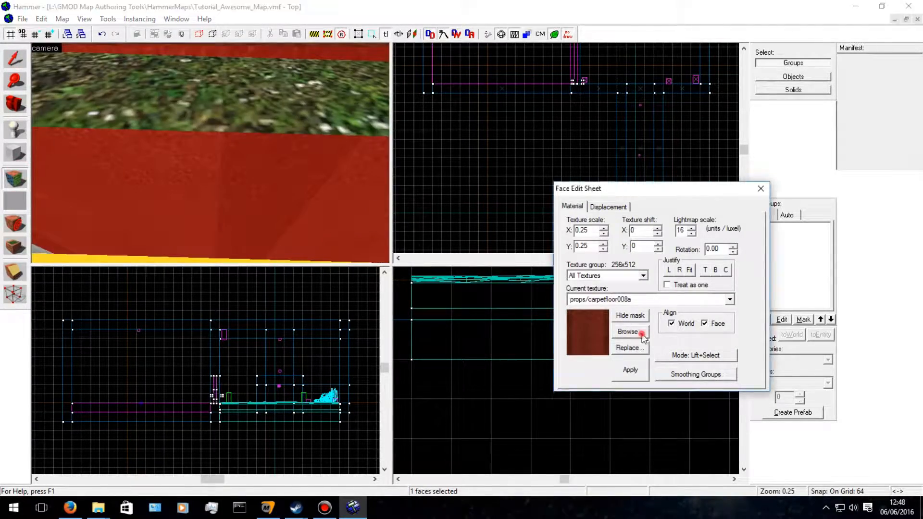
left_click(642, 334)
type("nodra")
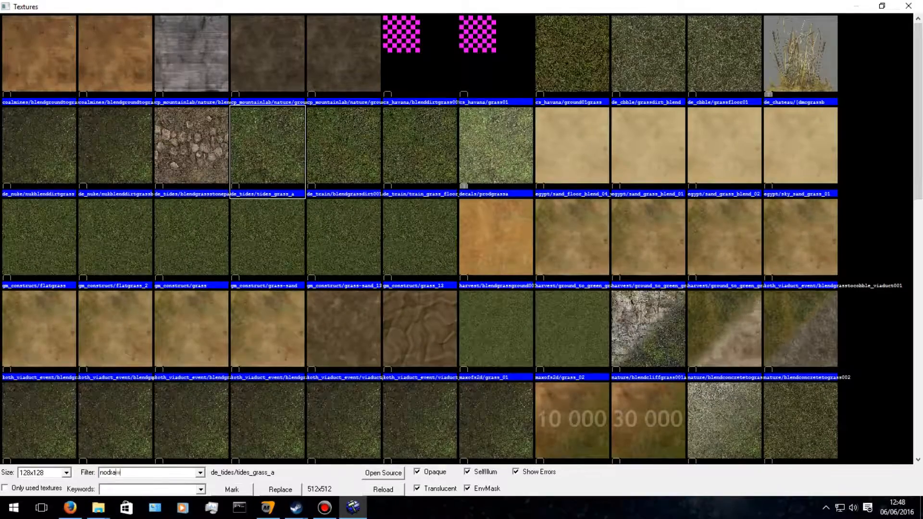
type("w")
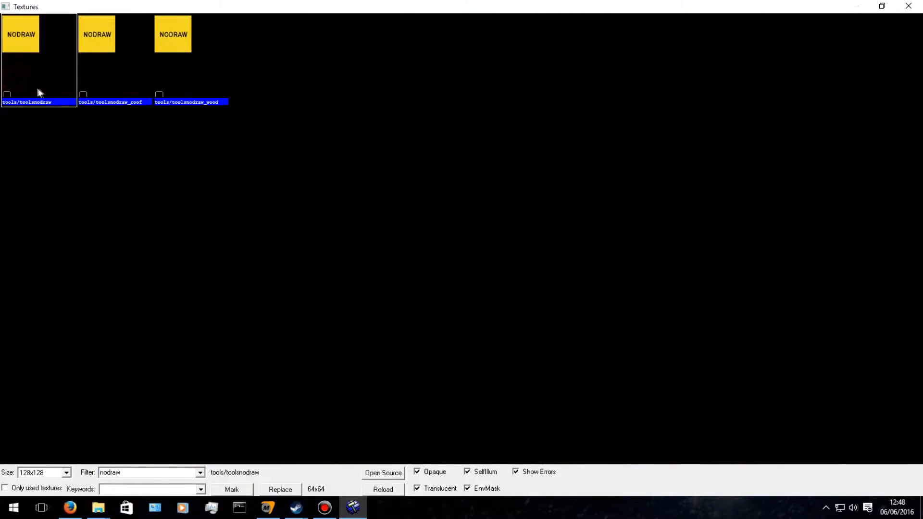
double_click(38, 89)
left_click(635, 364)
key("s")
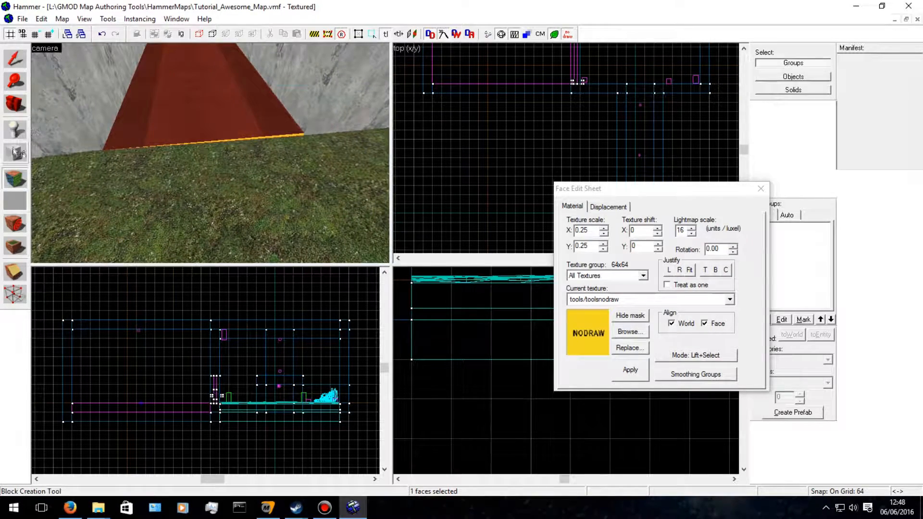
Reselect the grass displacement and adjust its edge vertices along the corridor floor with Paint Geometry in Raise/Lower mode.
left_click(16, 130)
left_click(16, 178)
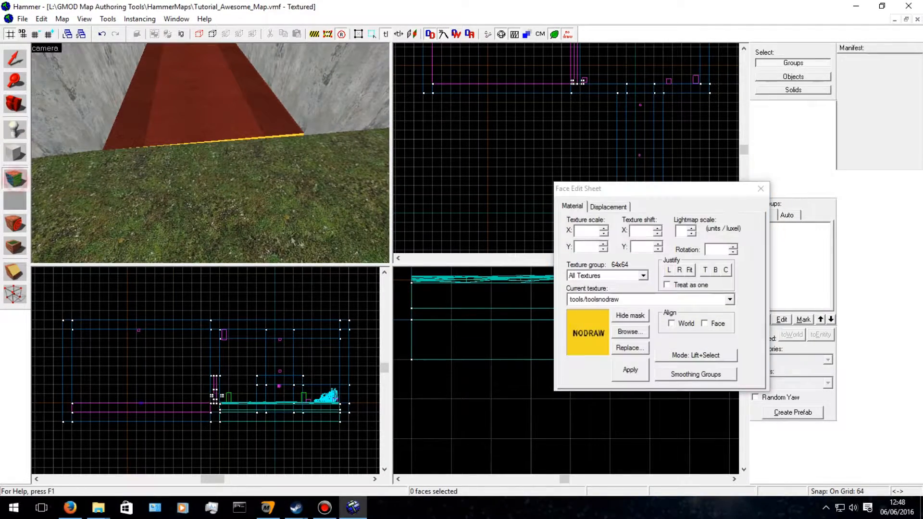
left_click(321, 228)
left_click(606, 207)
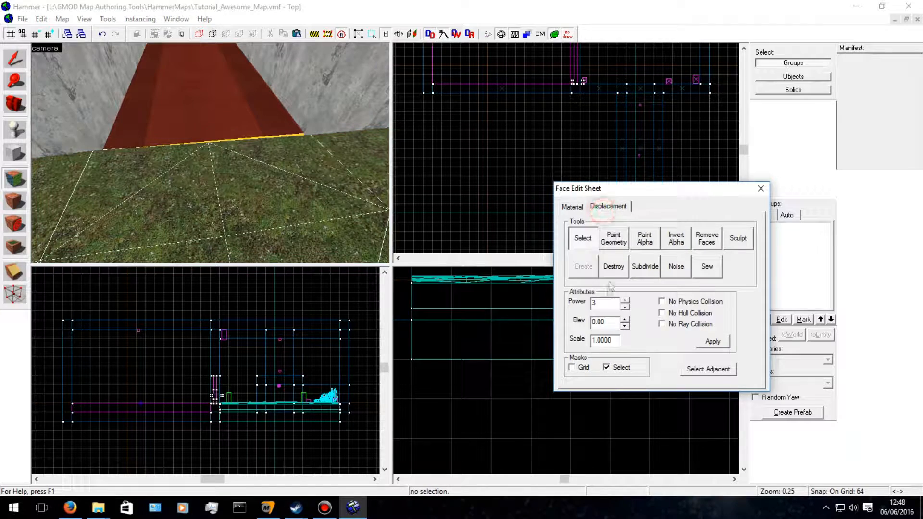
left_click(616, 244)
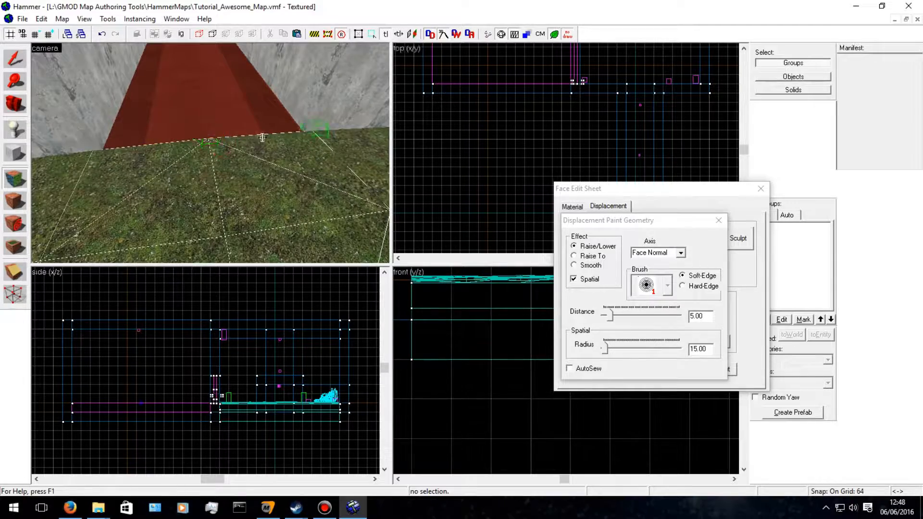
scroll(243, 136, "up", 2)
key("Right")
key("a")
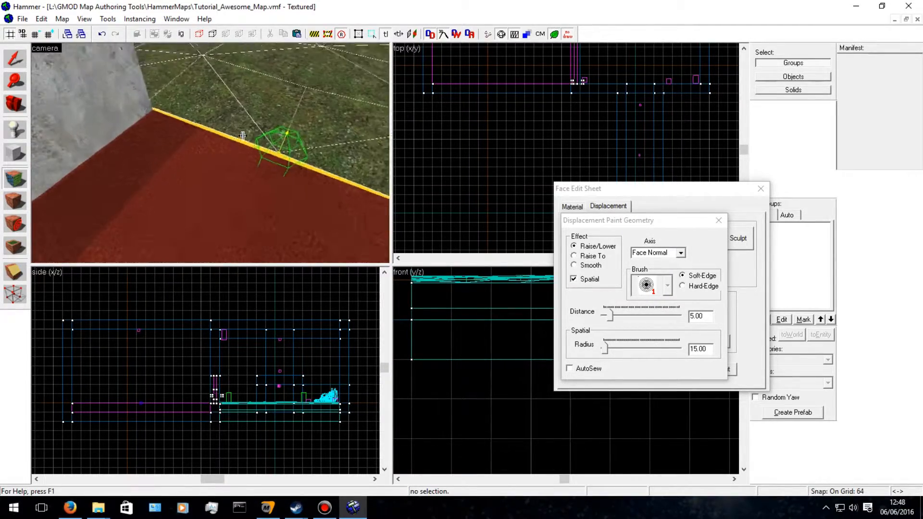
key("d")
right_click(273, 146)
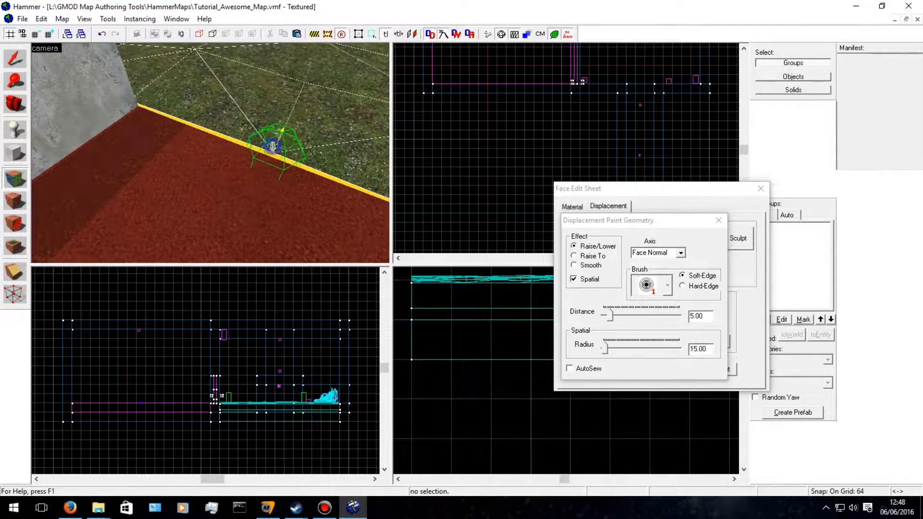
Raise and lower the grass displacement's vertices at the middle and one wall corner of the corridor floor's edge.
right_click(275, 147)
left_click(292, 153)
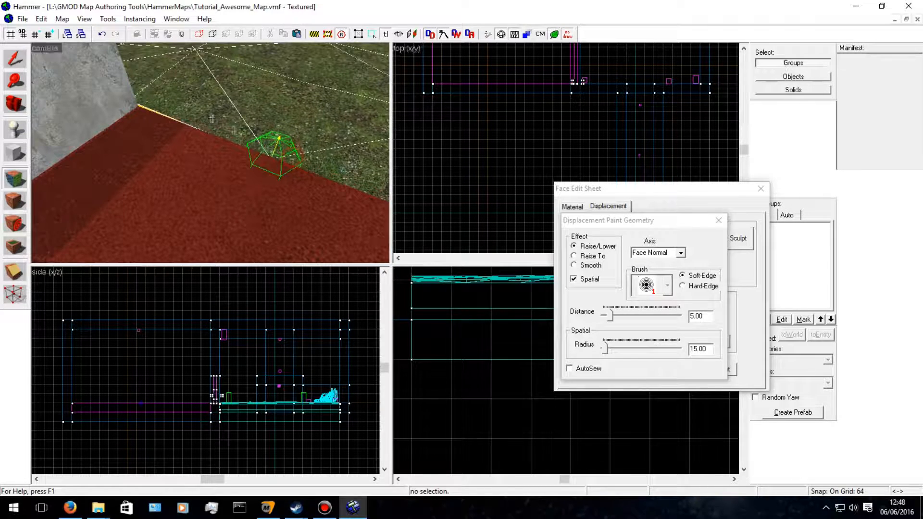
left_click(145, 99)
left_click(279, 136)
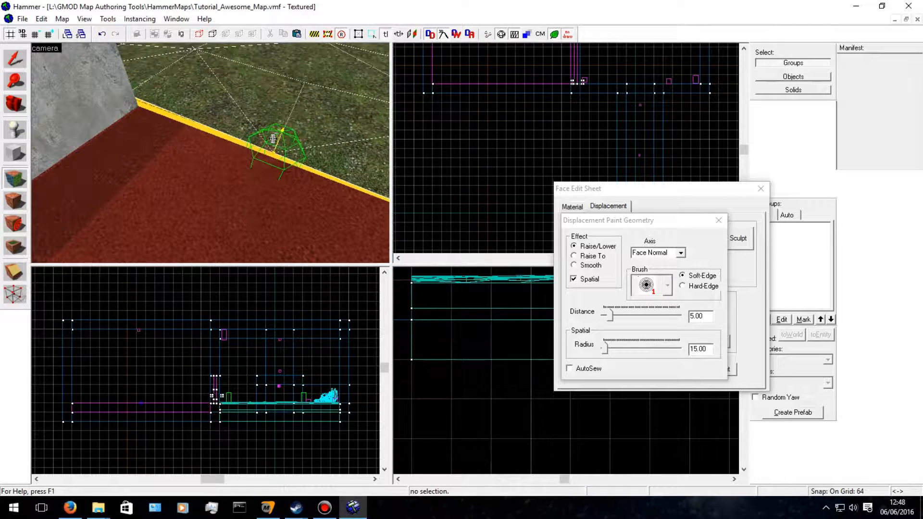
left_click(140, 90)
right_click(138, 91)
right_click(139, 91)
right_click(140, 89)
Adjust the height of the grass vertex at the opposite wall corner of the corridor opening.
key("d")
key("Left")
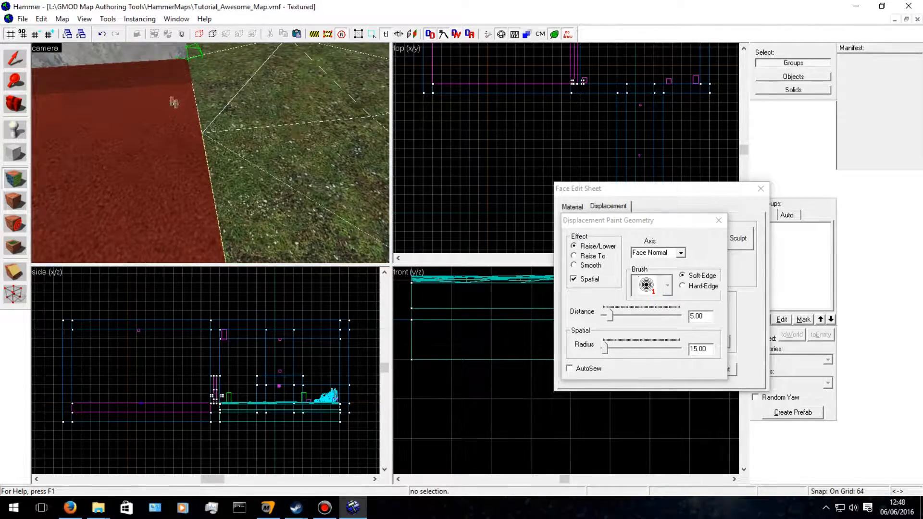
key("d")
key("Left")
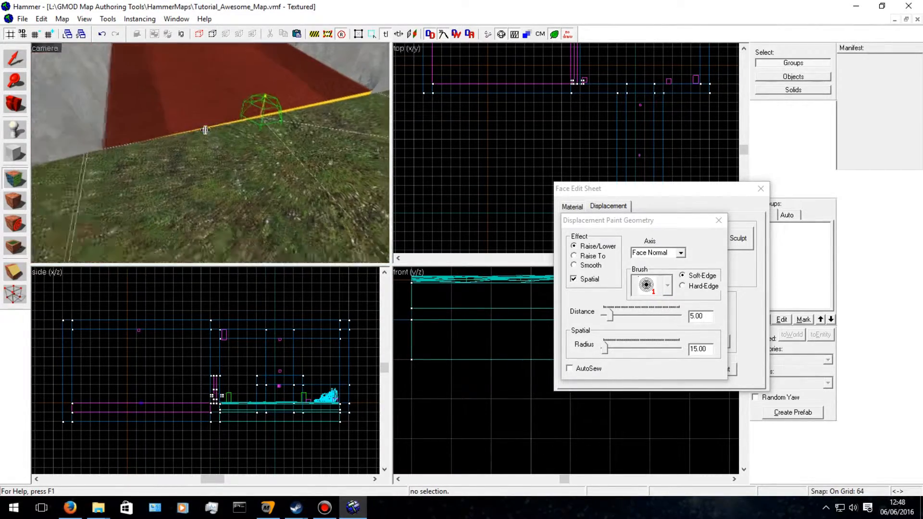
right_click(102, 152)
left_click(102, 156)
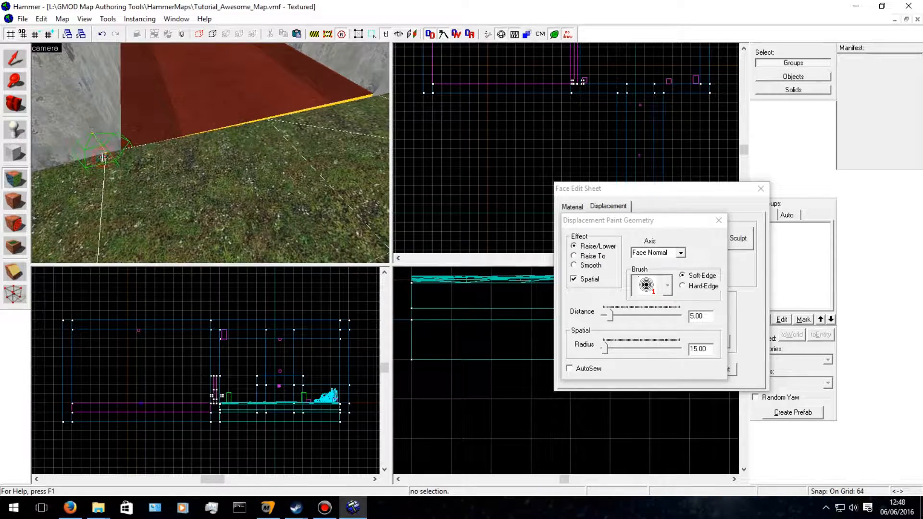
right_click(102, 158)
Lower the grass vertices at both corners and the middle of the corridor opening to below the red floor's top edge.
mouse_move(268, 108)
right_mouse_down()
mouse_move(212, 151)
mouse_move(234, 149)
right_mouse_up()
right_click(286, 108)
right_click(287, 110)
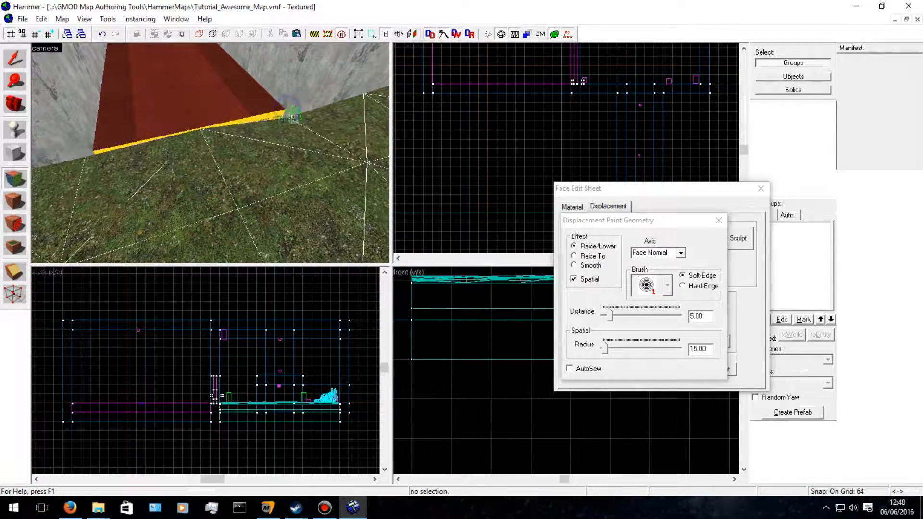
right_click(200, 127)
right_click_drag(203, 133, 88, 157)
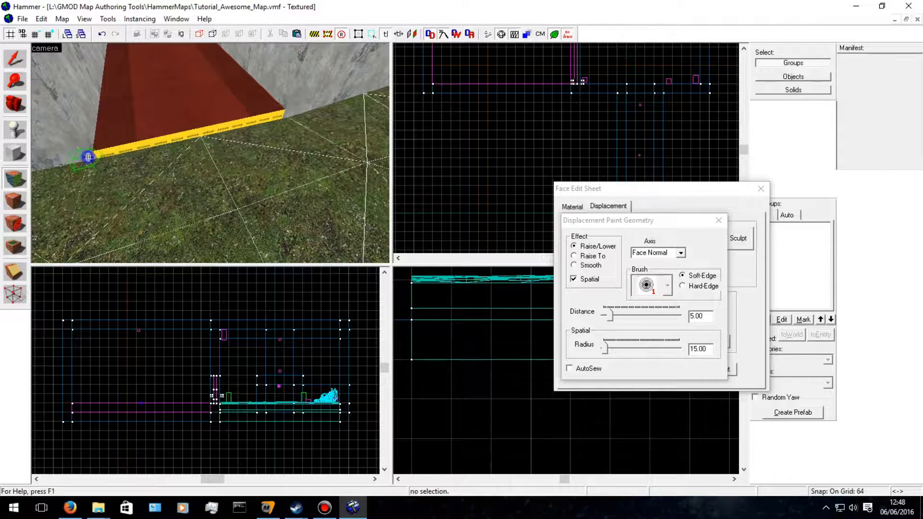
Extend the red corridor floor brush past the wall opening into the grass room, to a length of 920 units.
left_click(15, 58)
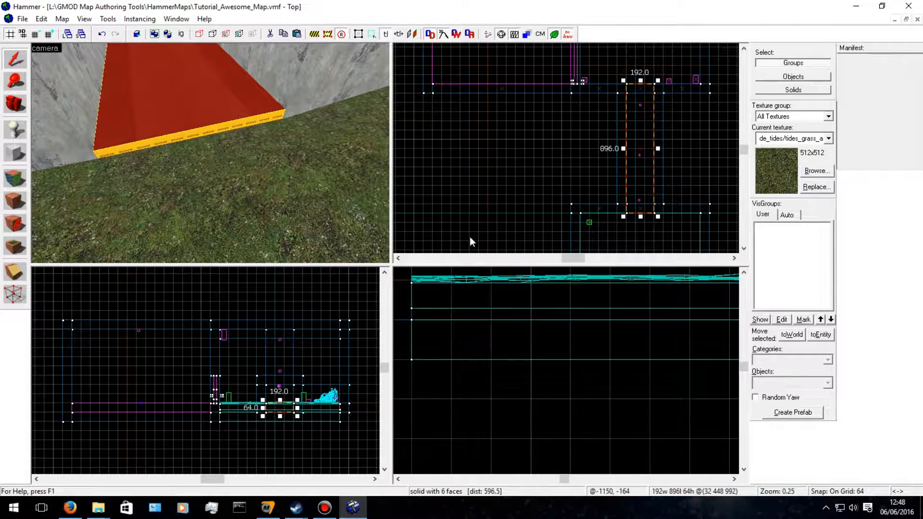
scroll(649, 218, "up", 10)
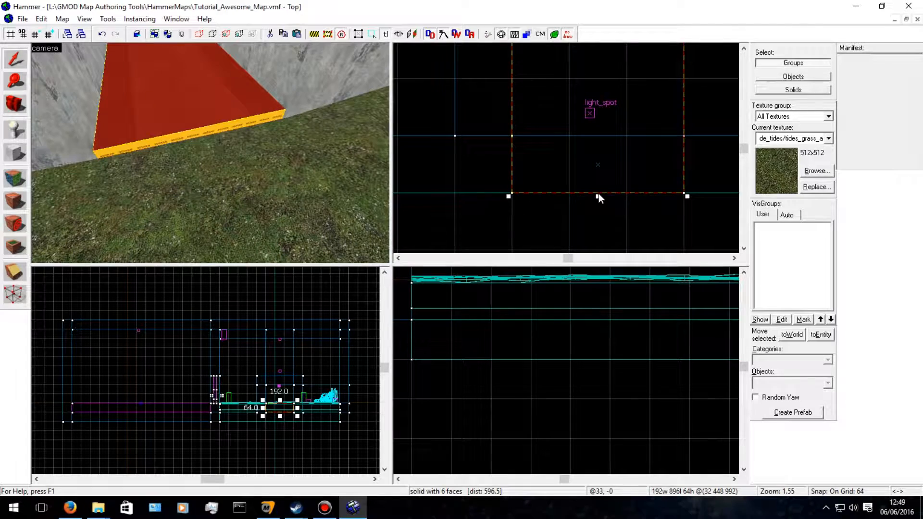
left_click_drag(597, 196, 600, 219)
key("a")
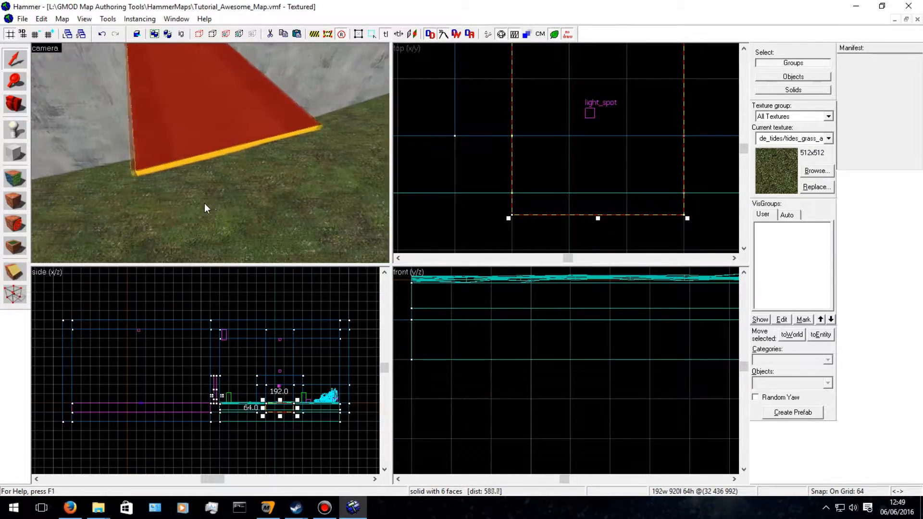
key("Right")
key("a")
key("Right")
scroll(541, 415, "down", 10)
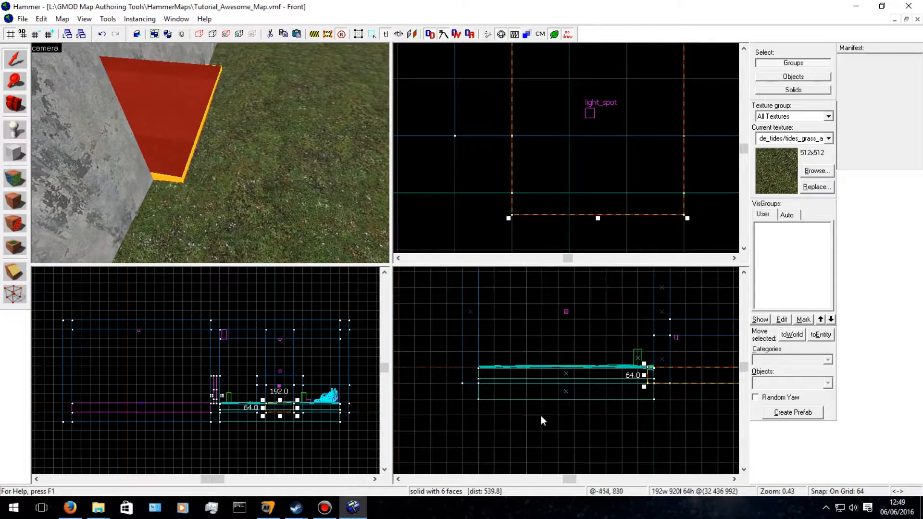
scroll(498, 373, "up", 12)
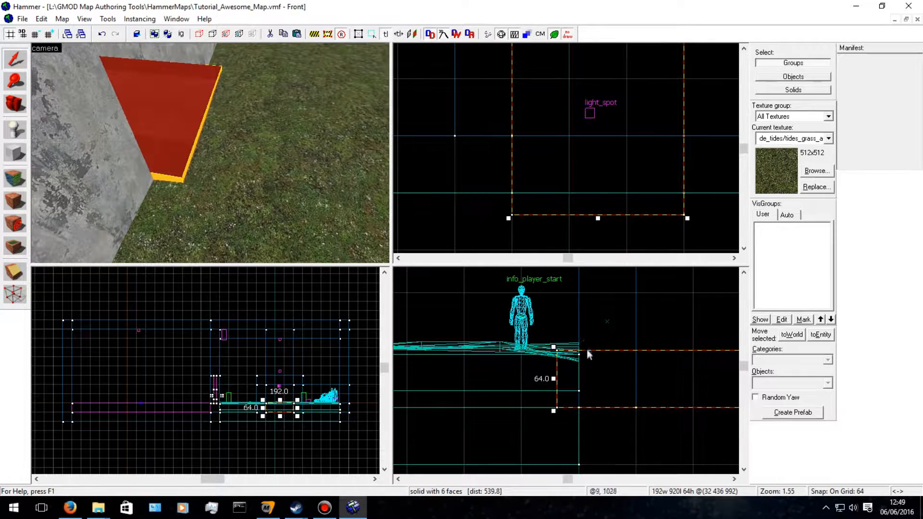
Draw a steep diagonal clip line in profile through the corridor floor's grass-side end with the Clipping tool.
left_click(21, 272)
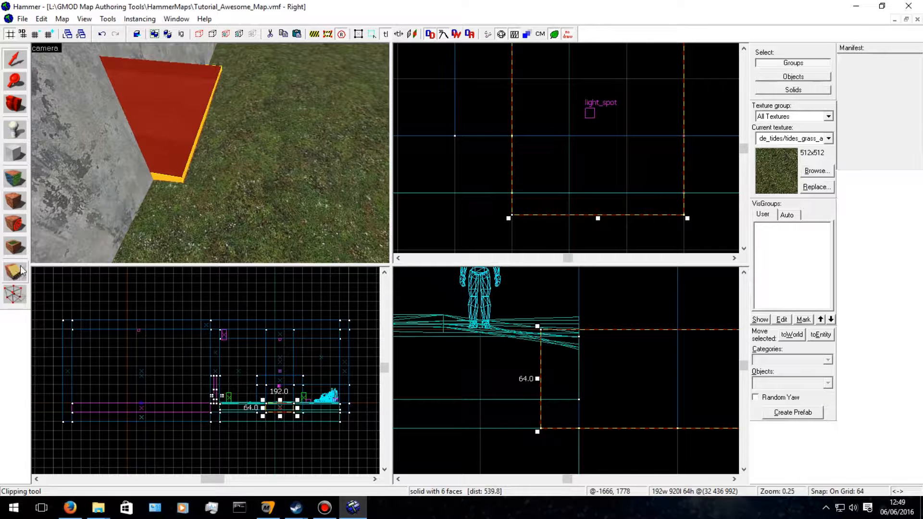
left_click(15, 274)
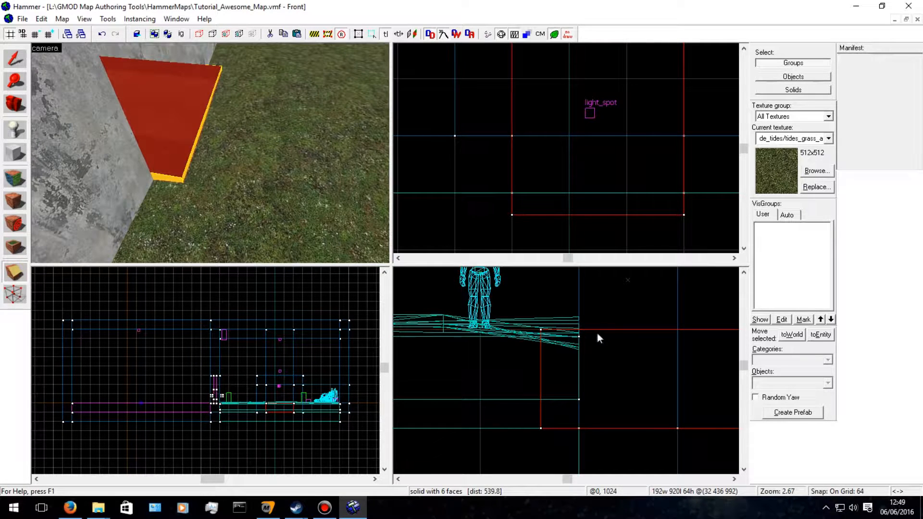
left_click_drag(607, 306, 480, 414)
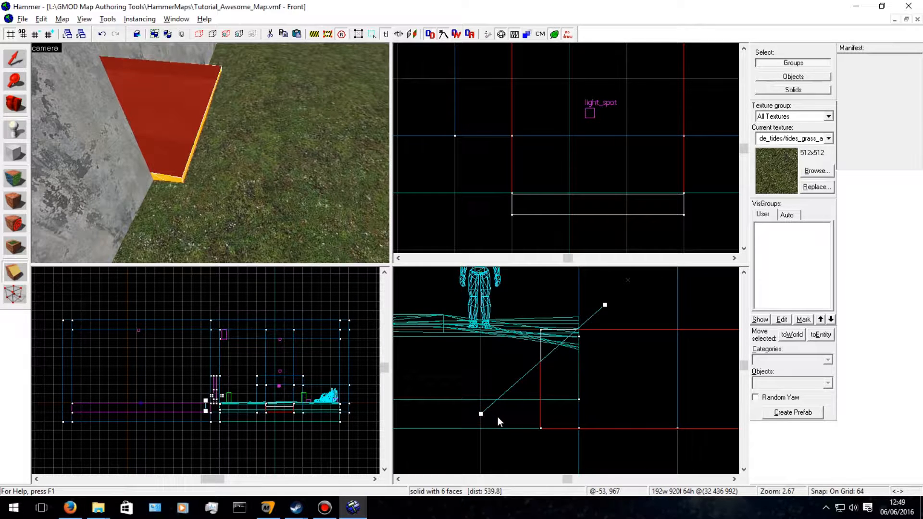
left_click_drag(480, 414, 521, 458)
left_click_drag(603, 307, 658, 304)
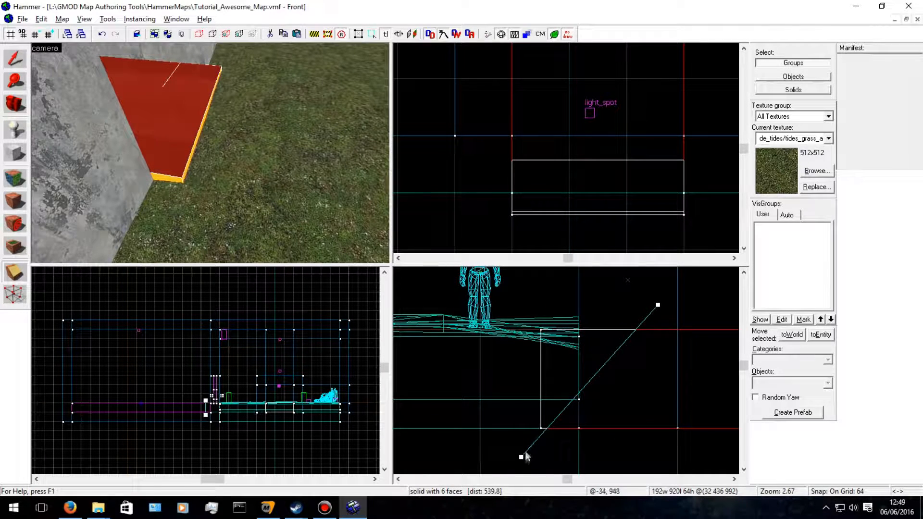
key("Left")
key("w")
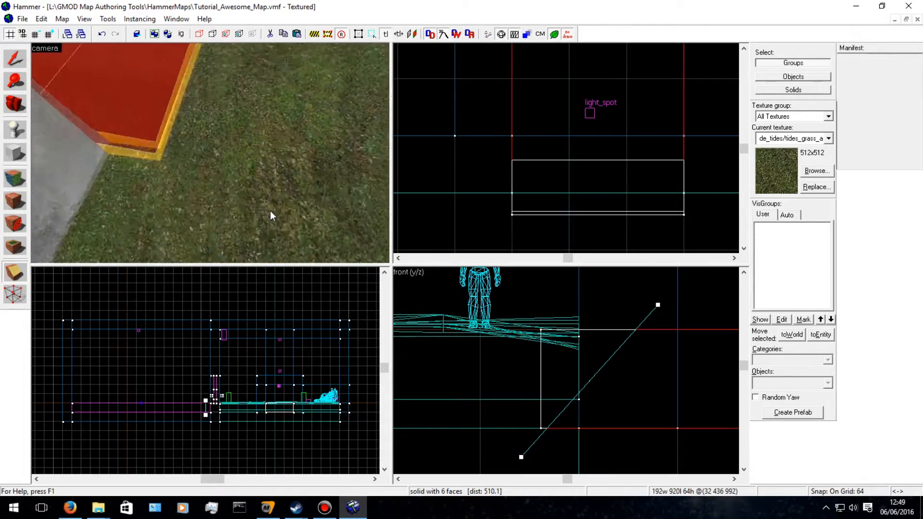
key("s")
key("Up")
key("Right")
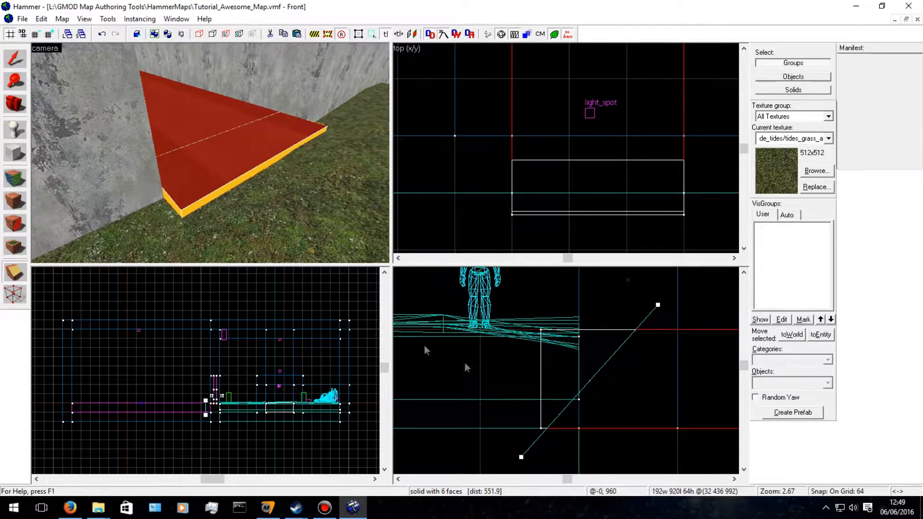
Set the Clipping tool to keep both halves of the cut brush.
left_click(10, 272)
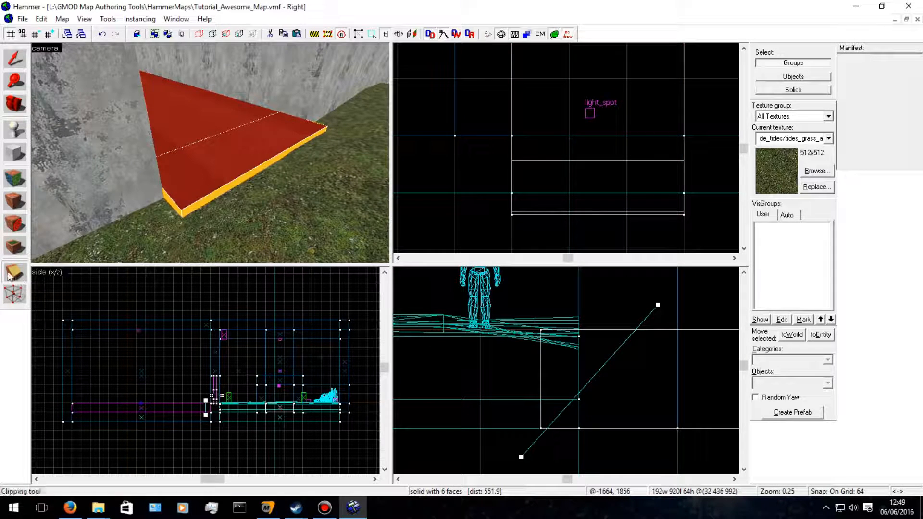
left_click(8, 273)
left_click(8, 273)
left_click(8, 273)
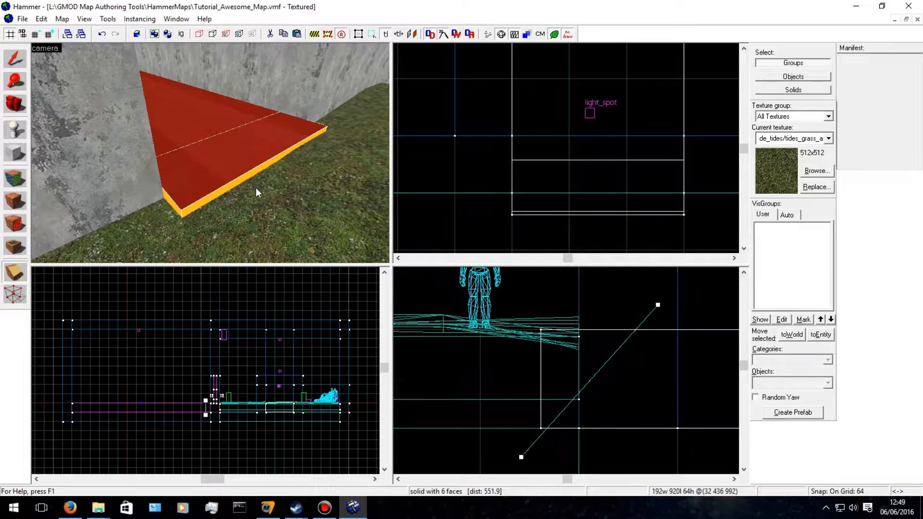
Split the corridor floor along the steep clip line and delete the piece at its grass-side end.
key("Return")
left_click(15, 58)
left_click(222, 174)
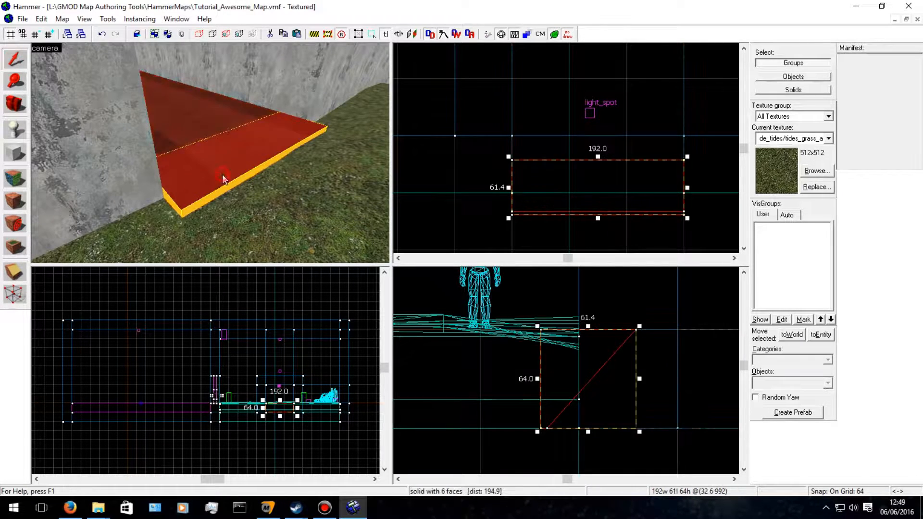
key("Delete")
key("w")
key("w")
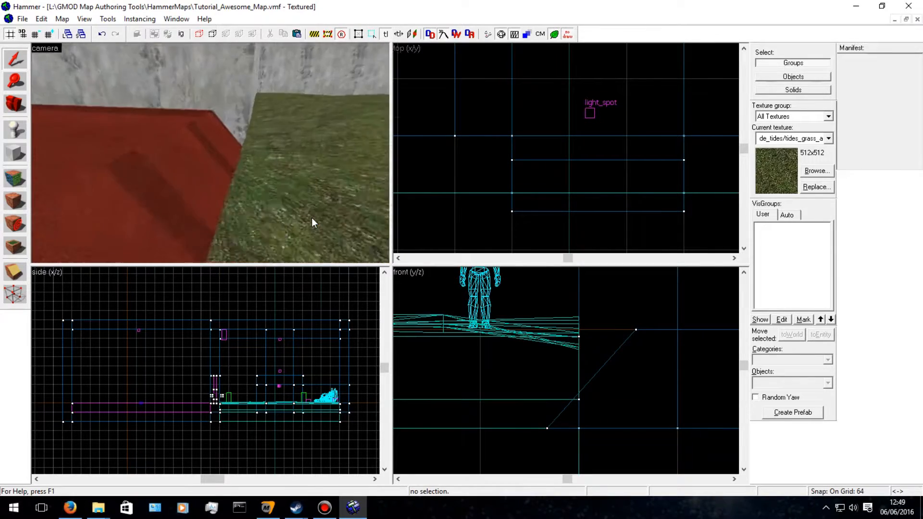
Undo the deletion and the steep cut of the corridor floor.
key("ctrl+z")
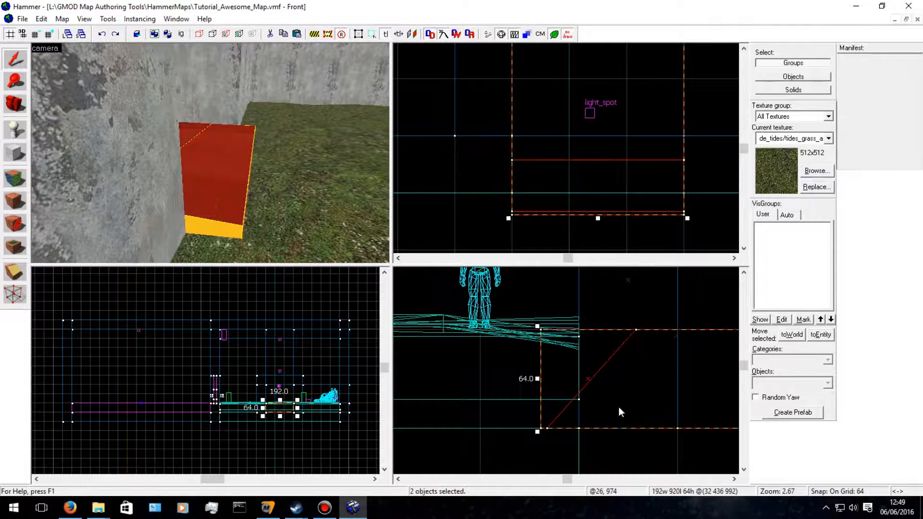
key("Escape")
Draw a shallow clip line through the extended corridor floor's top end corner, sloping down from the corridor to below the grass edge.
left_click(201, 194)
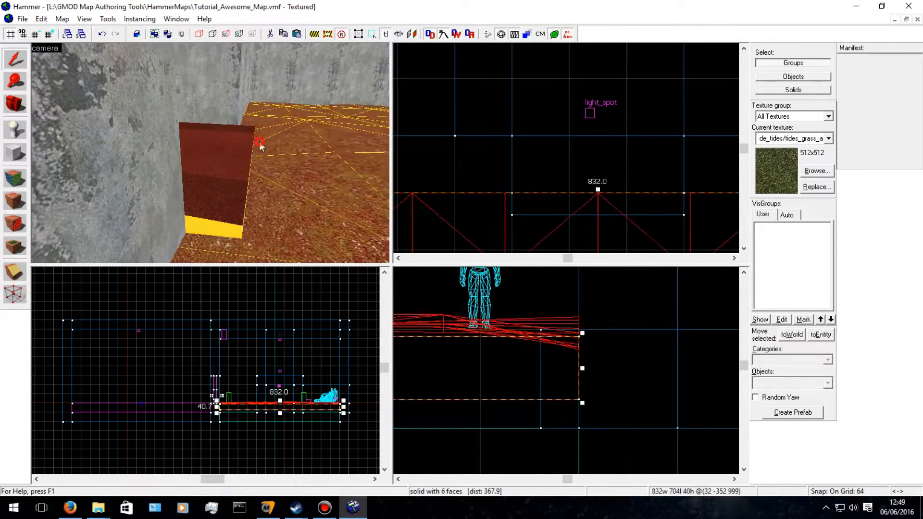
left_click(10, 272)
left_click_drag(480, 329, 588, 327)
left_click_drag(559, 365, 618, 333)
left_click_drag(480, 329, 507, 409)
left_click_drag(595, 297, 627, 290)
left_click_drag(508, 409, 489, 384)
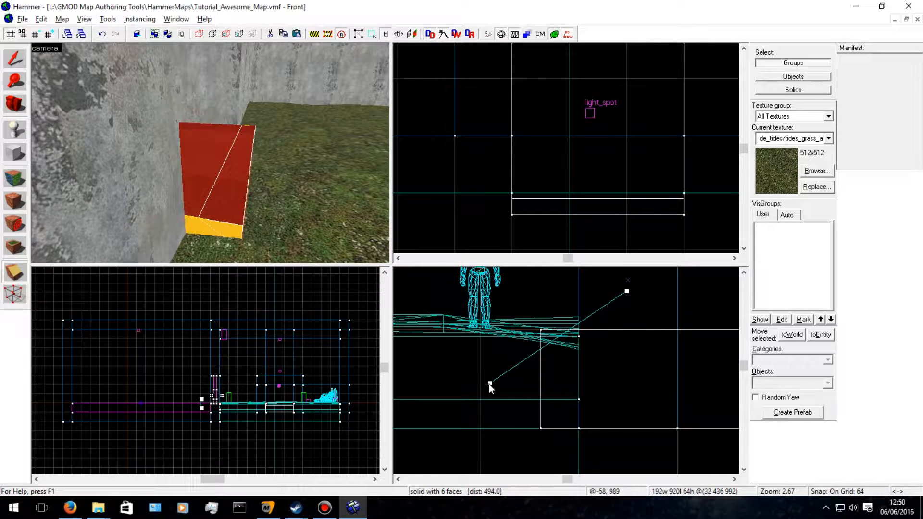
left_click_drag(626, 295, 690, 313)
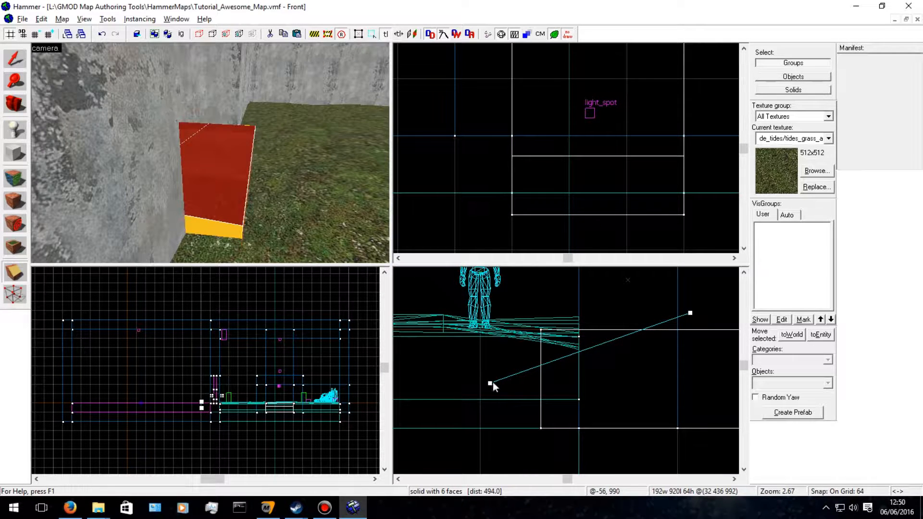
left_click_drag(490, 383, 485, 360)
left_click_drag(484, 351, 482, 366)
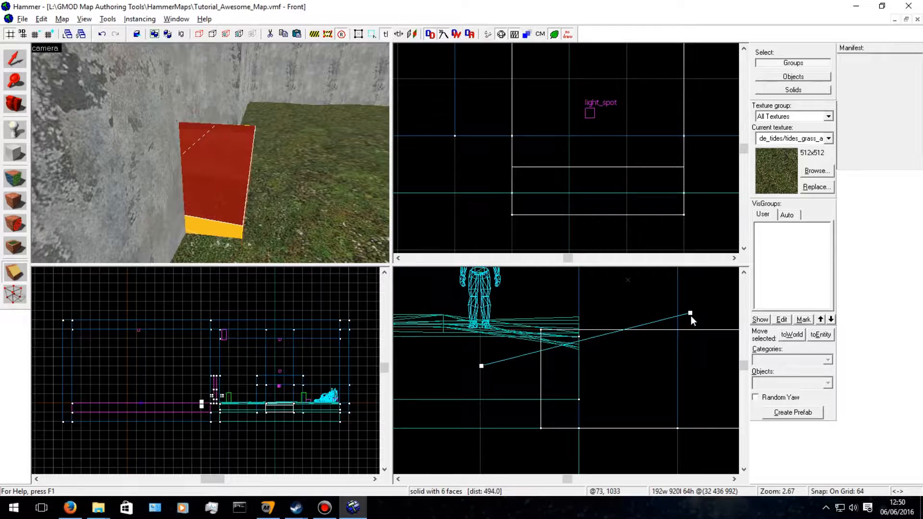
mouse_move(691, 313)
left_mouse_down()
mouse_move(706, 319)
mouse_move(698, 314)
left_mouse_up()
Split the corridor floor along the shallow clip line and delete only the wedge above it.
key("d")
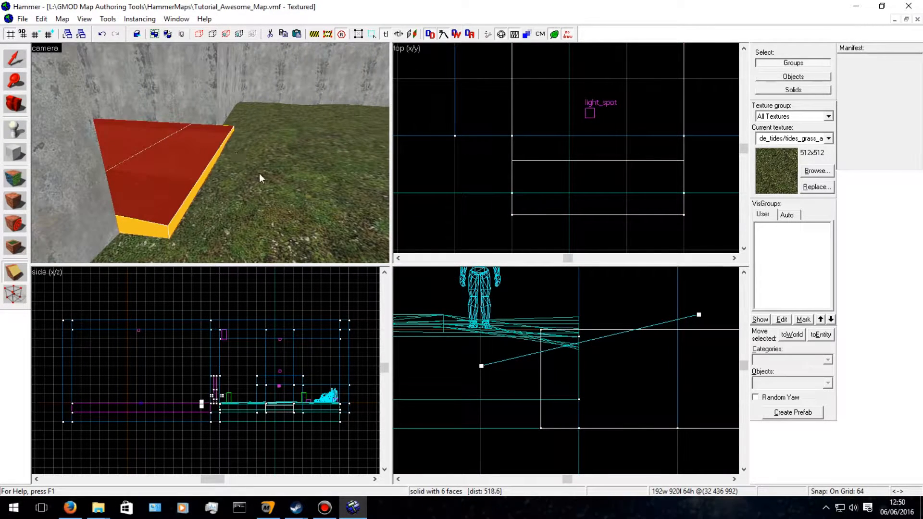
key("shift+v")
key("Delete")
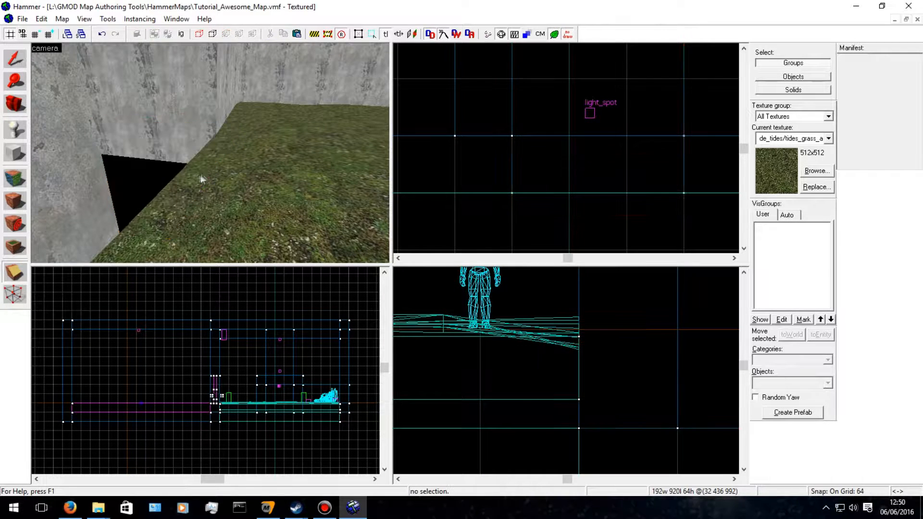
key("ctrl+z")
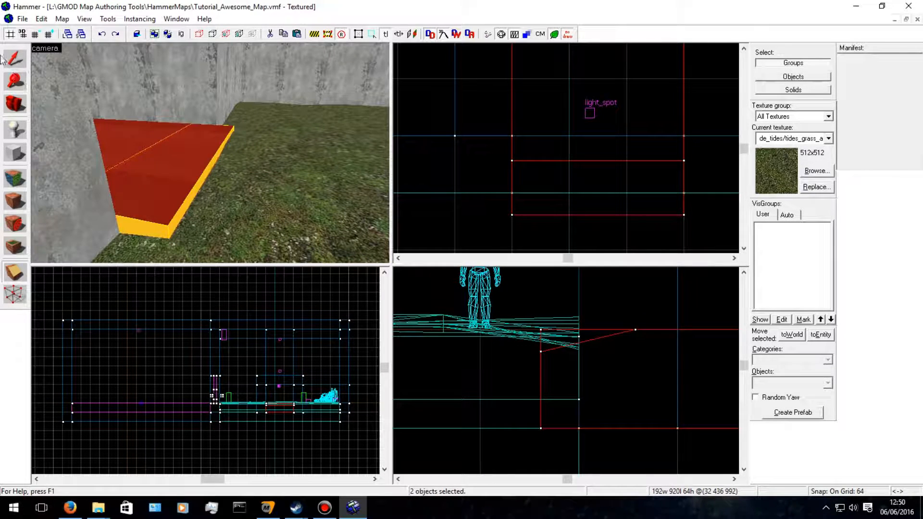
left_click(180, 195)
key("Delete")
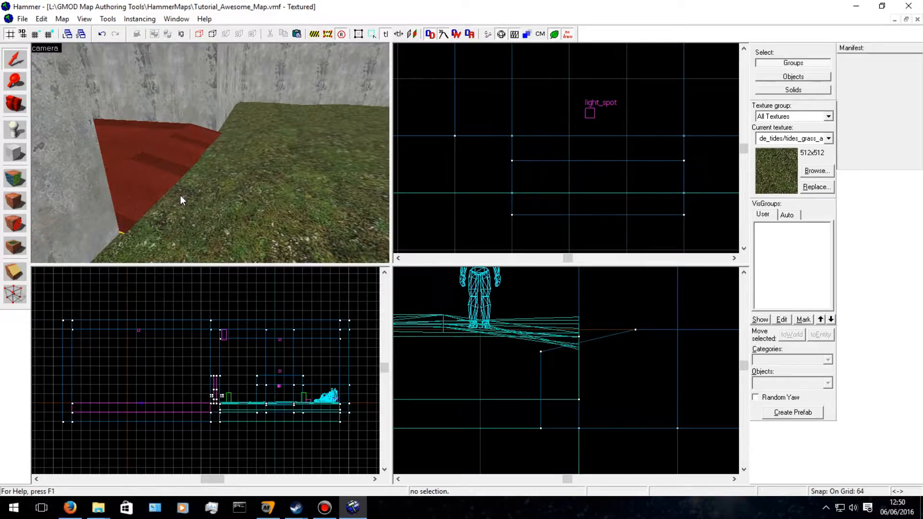
Select the sloped corridor floor and pull its grass-side end back until the floor is 903 units long.
key("w")
key("Left")
key("Down")
key("Right")
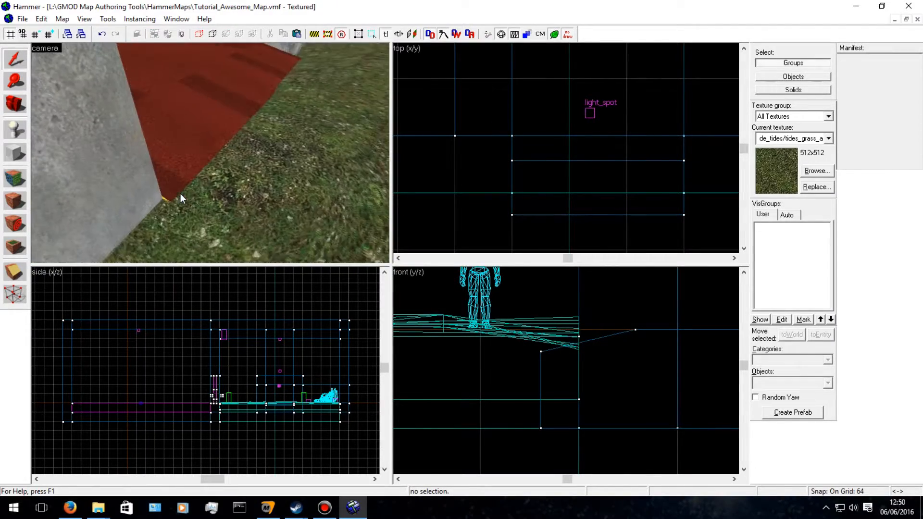
key("d")
key("Left")
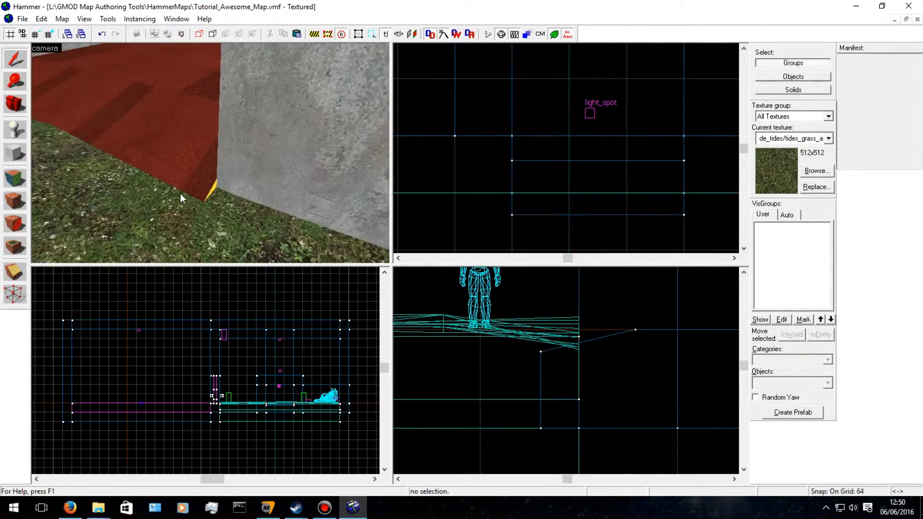
key("d")
left_click(161, 165)
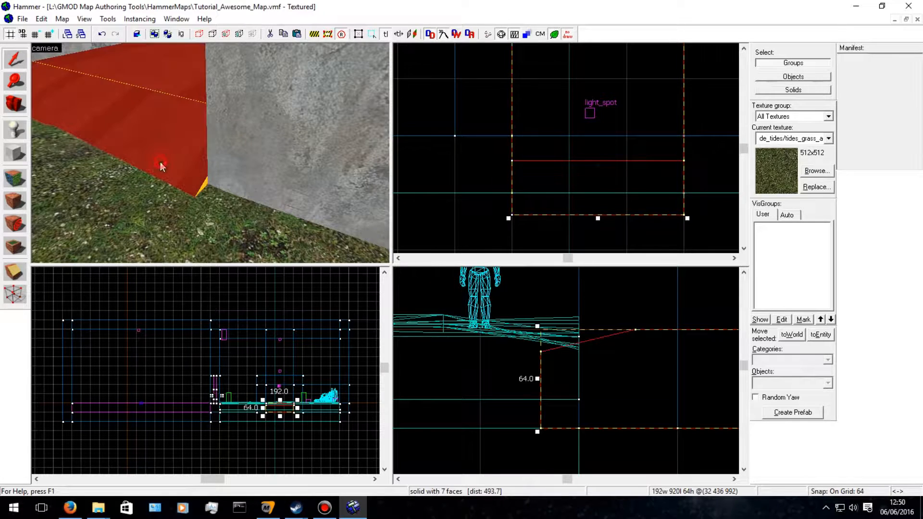
scroll(601, 222, "up", 4)
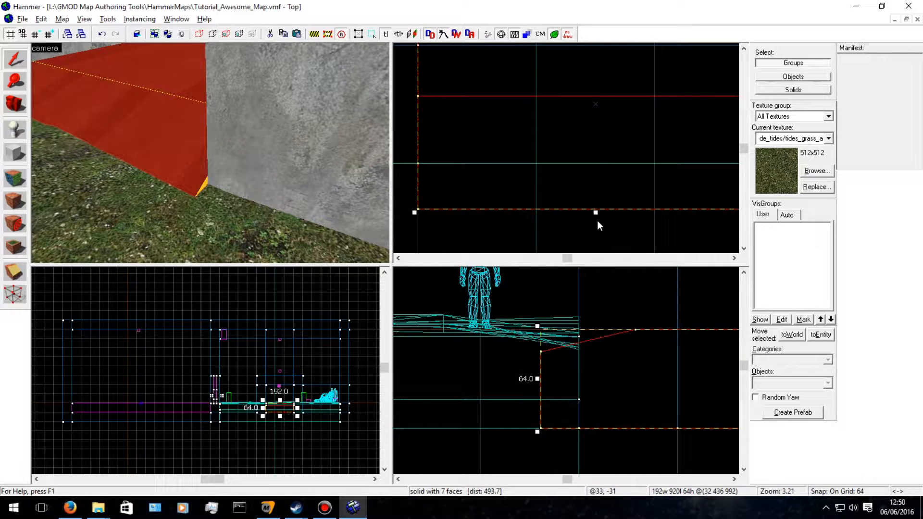
left_click_drag(595, 214, 601, 180)
scroll(593, 190, "up", 6)
left_click_drag(594, 171, 592, 162)
Shorten the corridor floor to 896 units so its sloped end sits flush with the grass room's wall line.
key("w")
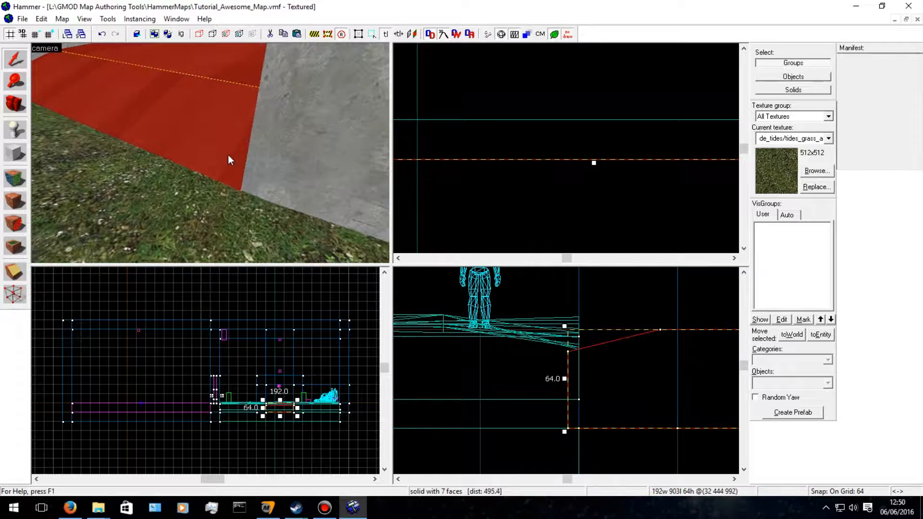
key("d")
key("w")
key("w")
key("d")
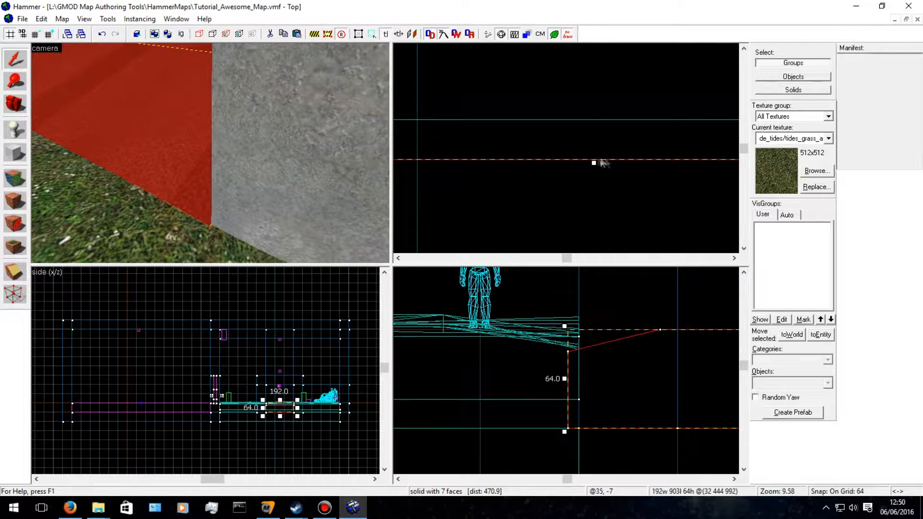
left_click_drag(594, 164, 594, 121)
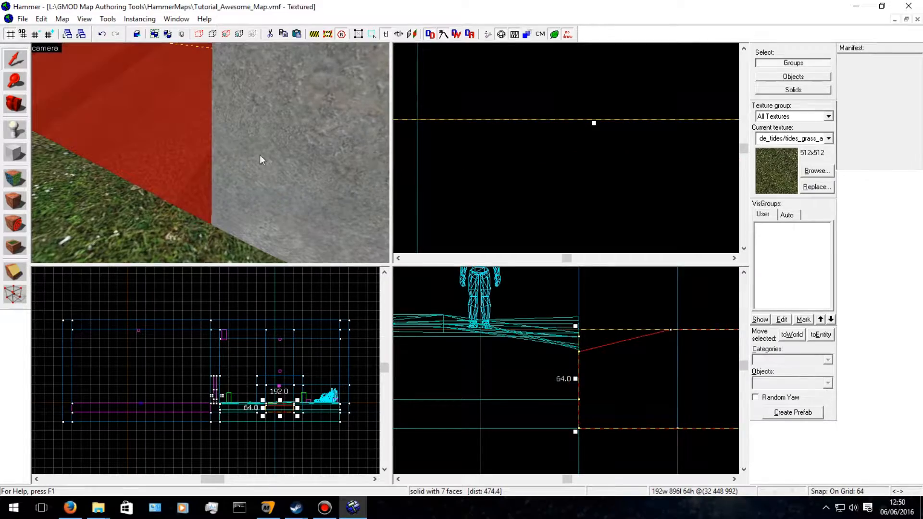
Examine the joint between the sloped floor end and the grass edge from both the room and the corridor.
key("a")
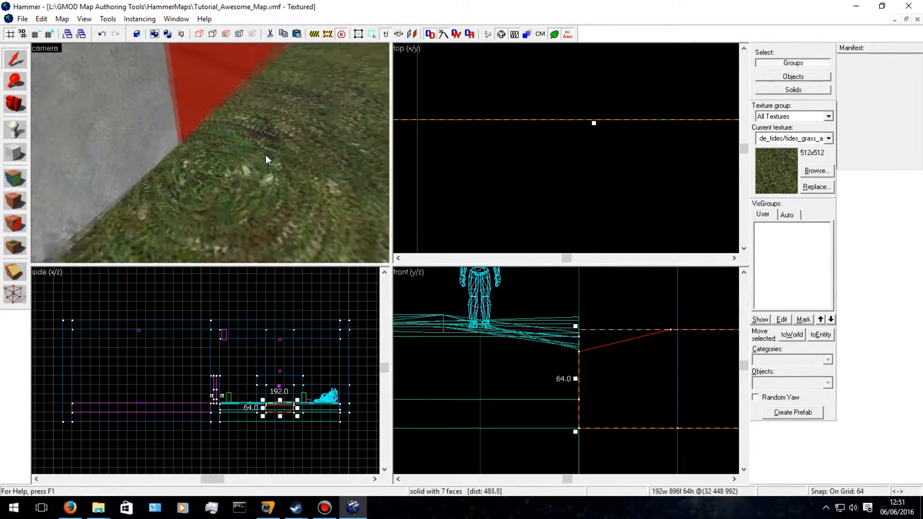
key("s")
key("w")
key("Down")
key("Right")
key("s")
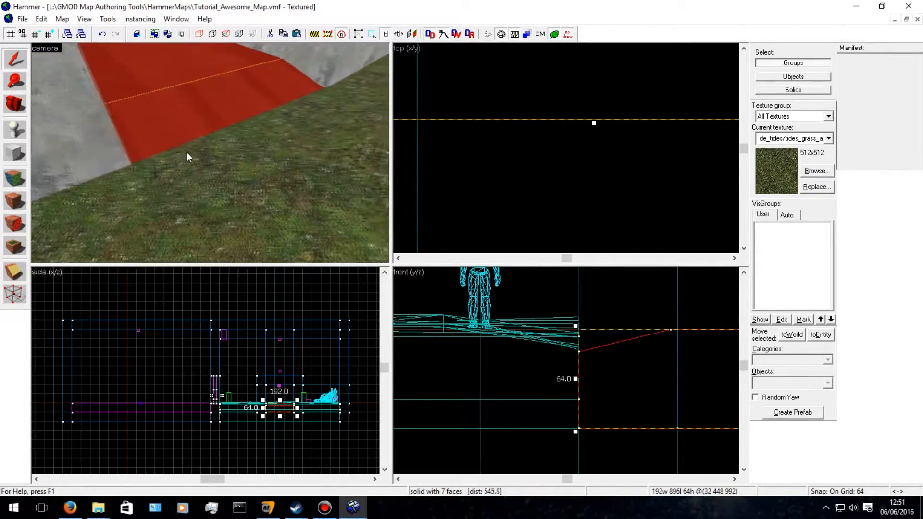
left_click(19, 182)
key("Right")
key("Up")
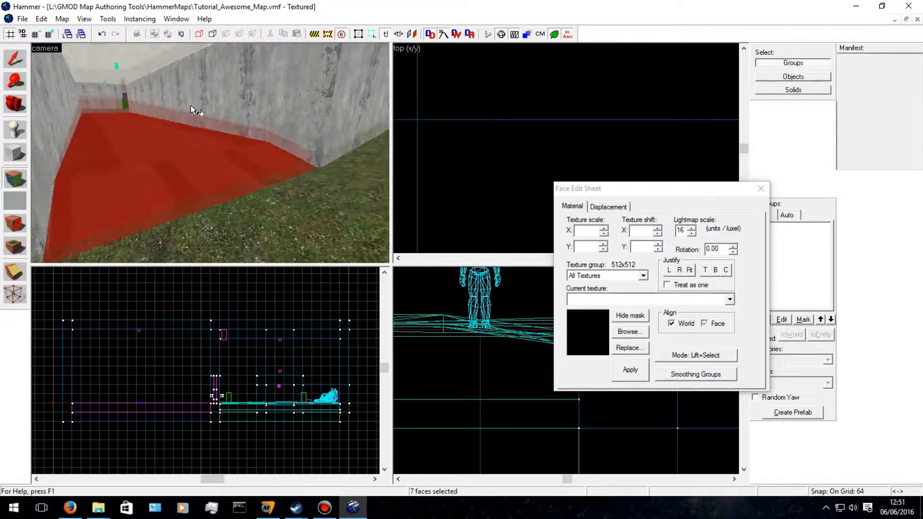
key("a")
key("Right")
key("d")
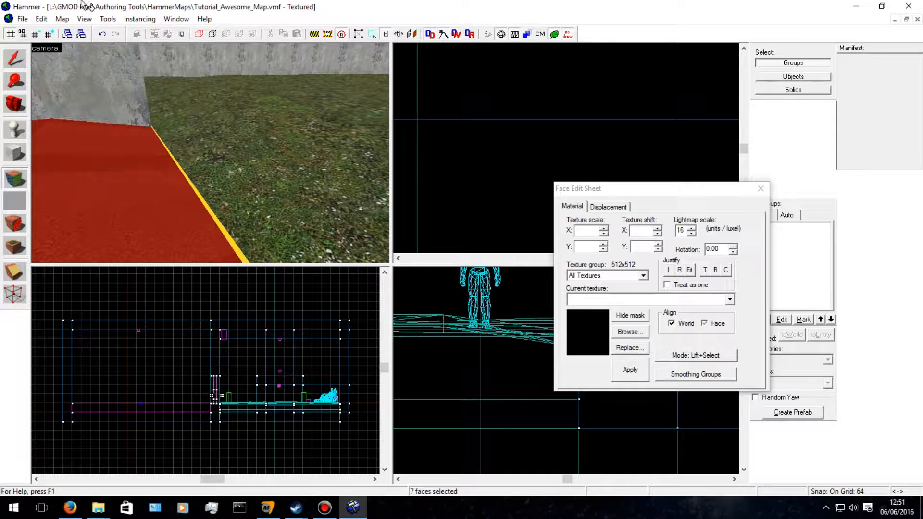
Extend the grass displacement's corridor-side edge to a length of 713 units so it overlaps the sloped floor end.
left_click(15, 58)
left_click(270, 187)
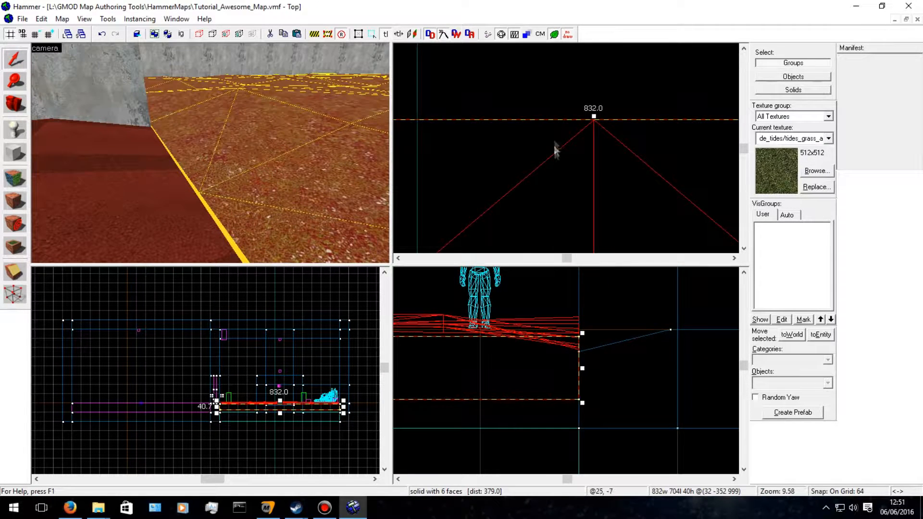
left_click_drag(594, 118, 598, 63)
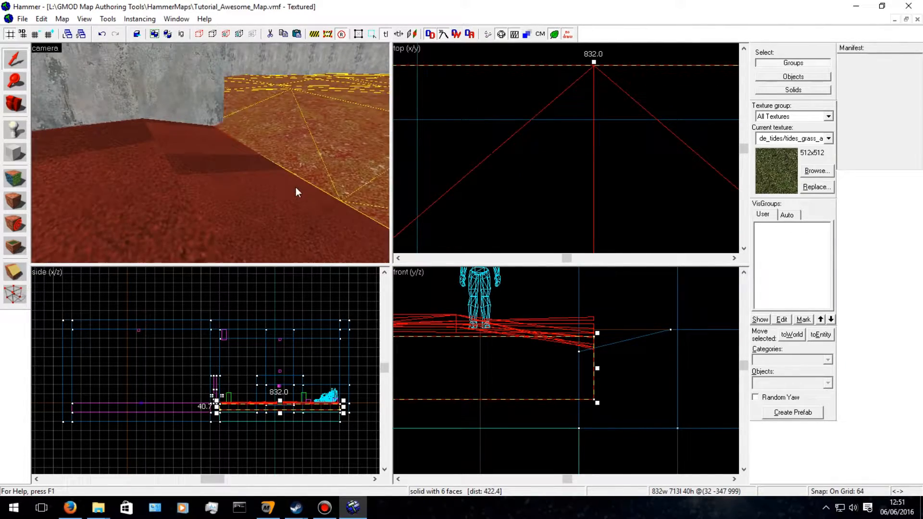
left_click(260, 201)
left_click(301, 73)
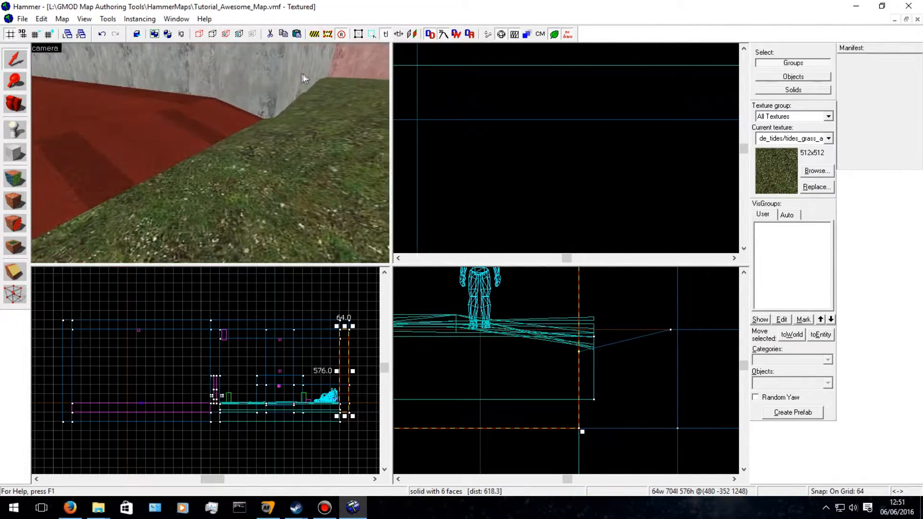
Inspect the overlap between the extended grass and the corridor floor's slope along both side walls.
key("d")
key("a")
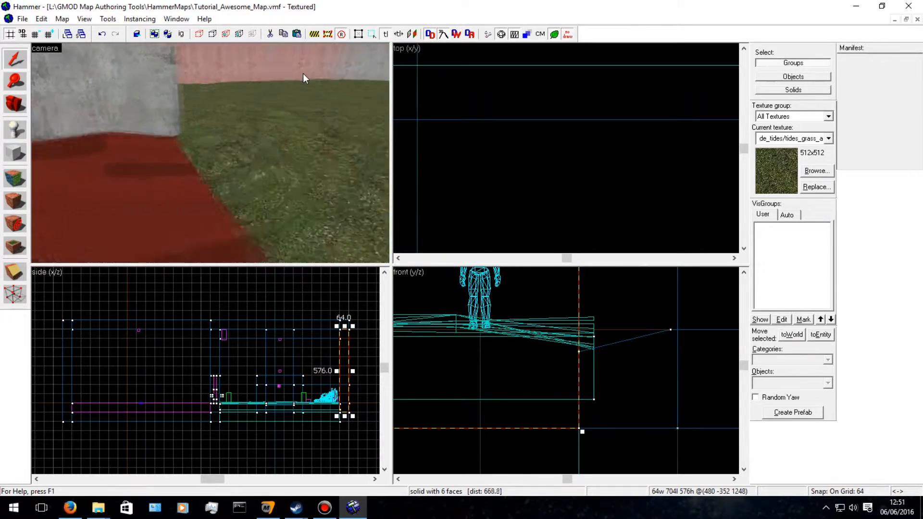
key("a")
key("d")
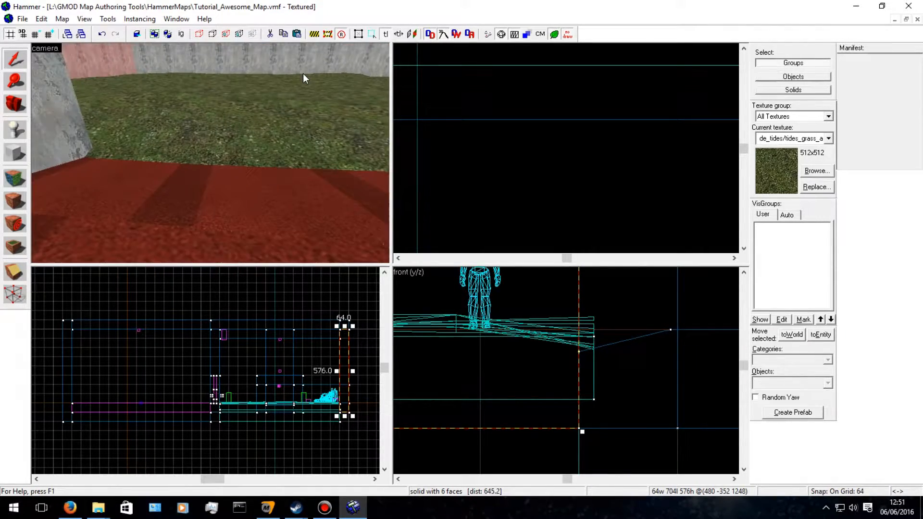
key("w")
key("a")
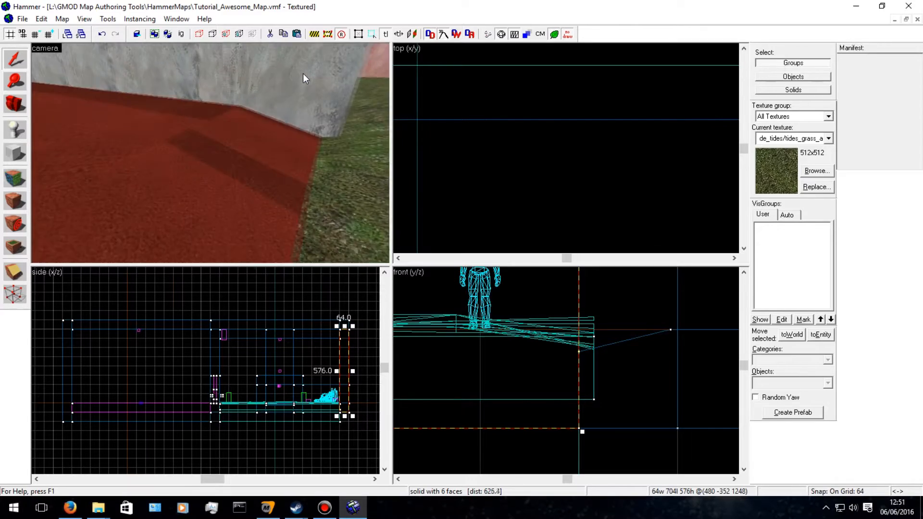
key("s")
key("s")
Apply the concrete/concreteceiling001a texture to the sloped face at the corridor floor's grass-side end.
left_click(15, 178)
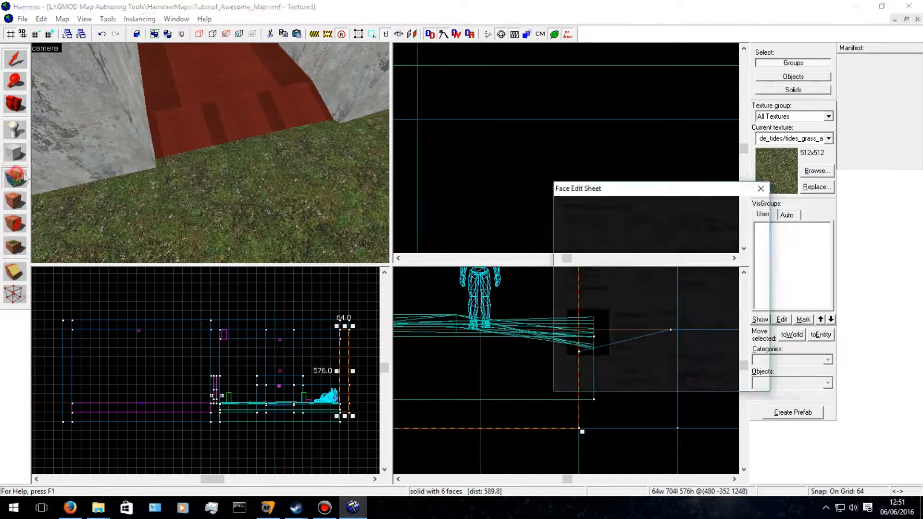
left_click(194, 110)
left_click(629, 332)
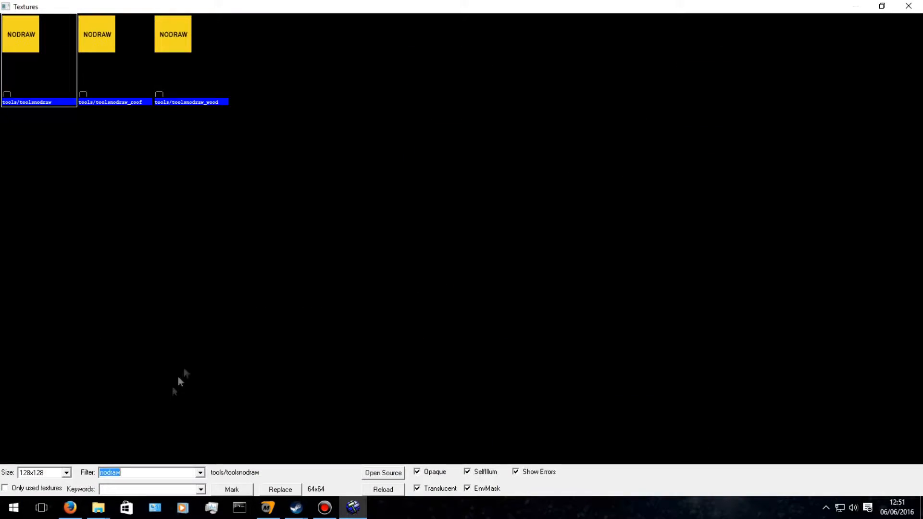
type("conc")
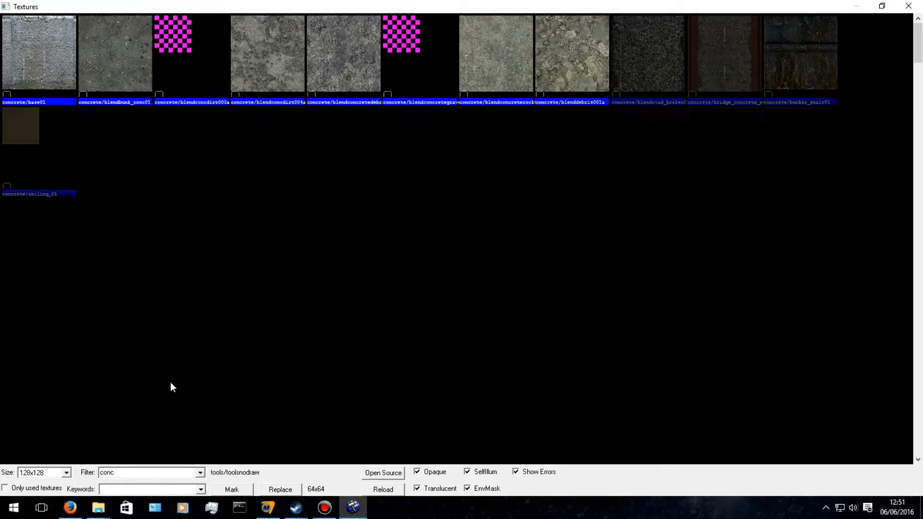
type("reteceiling")
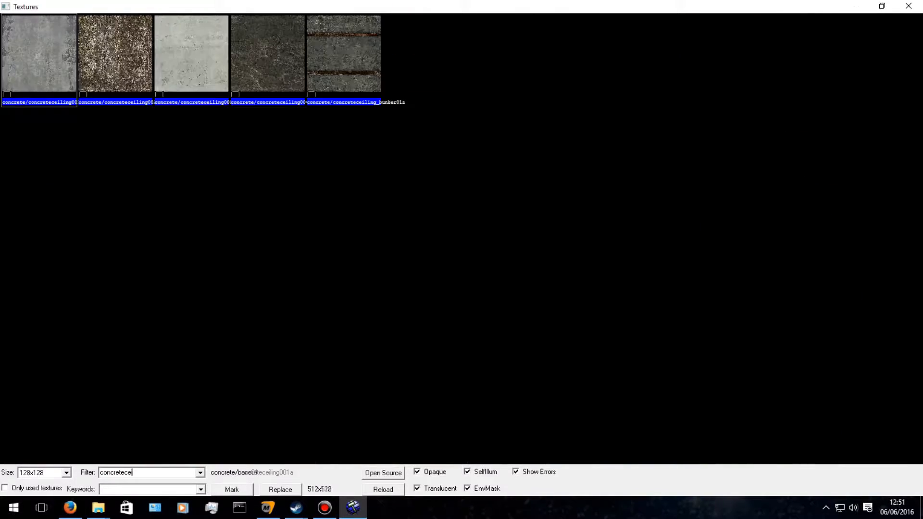
double_click(48, 70)
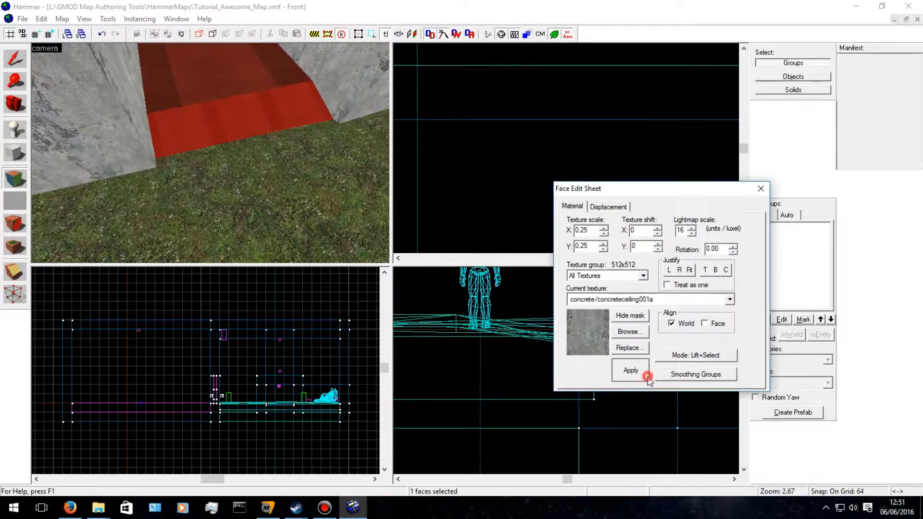
left_click(630, 370)
left_click(761, 188)
Fly through the corridor and the grass room to review the textured slope and the corridor's side walls.
key("z")
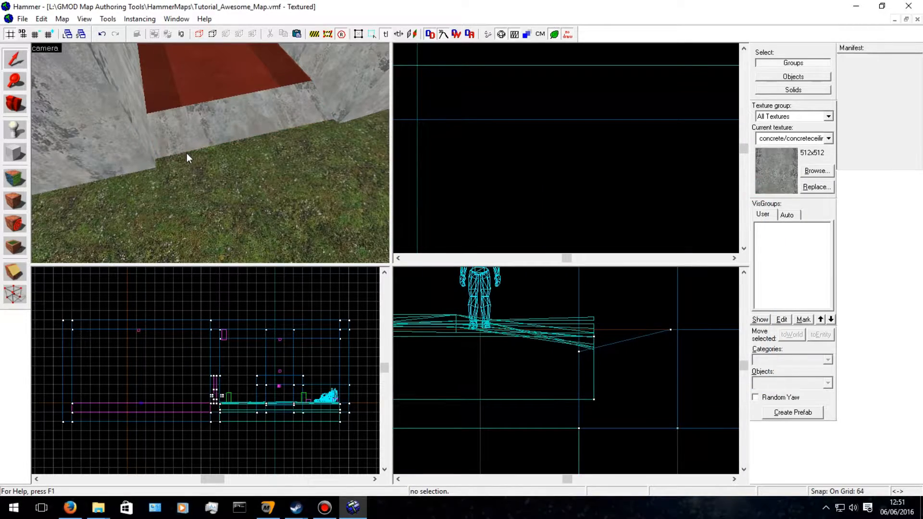
key("w")
key("w")
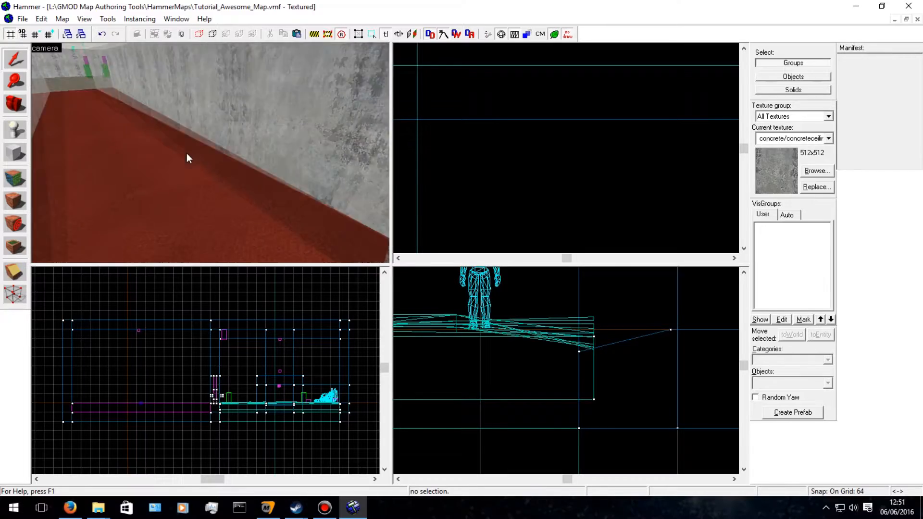
key("w")
key("w")
key("w")
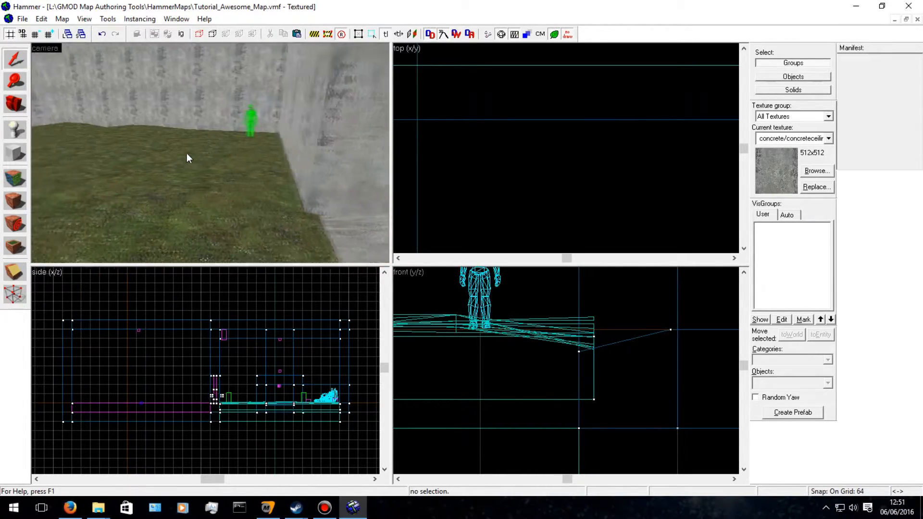
key("w")
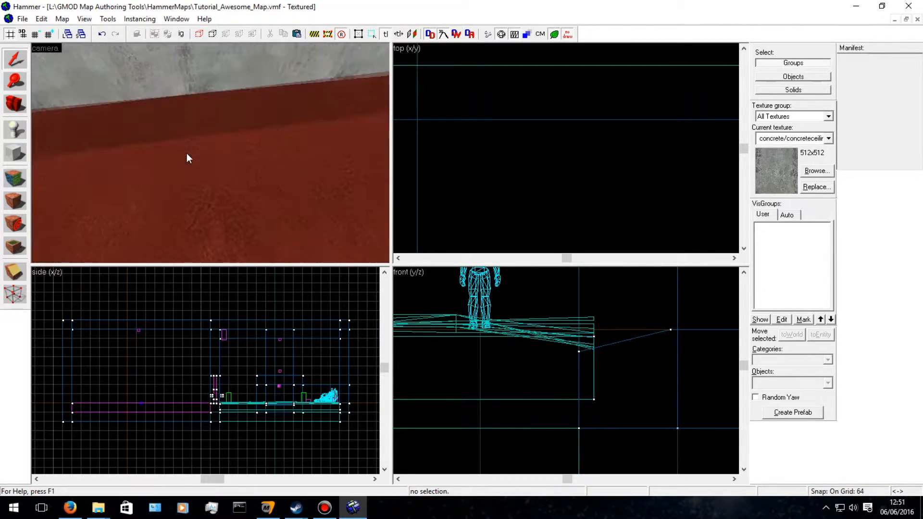
key("w")
key("w")
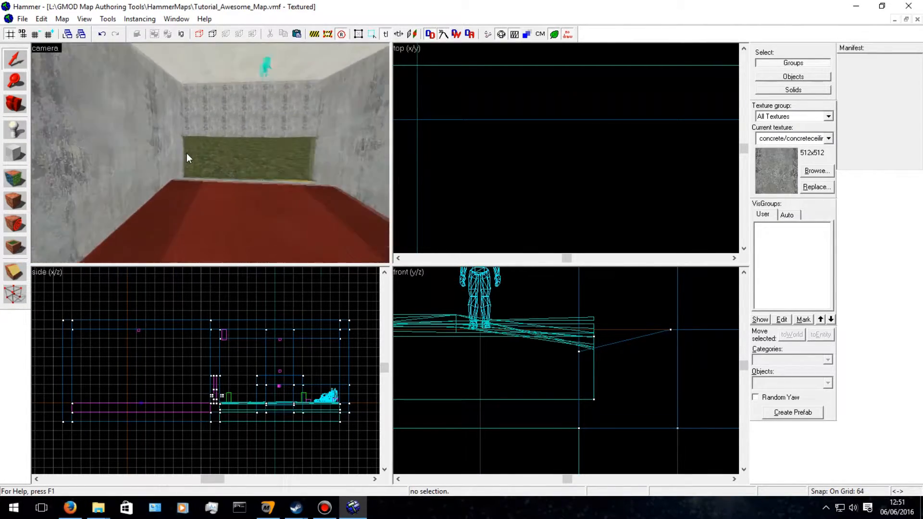
key("w")
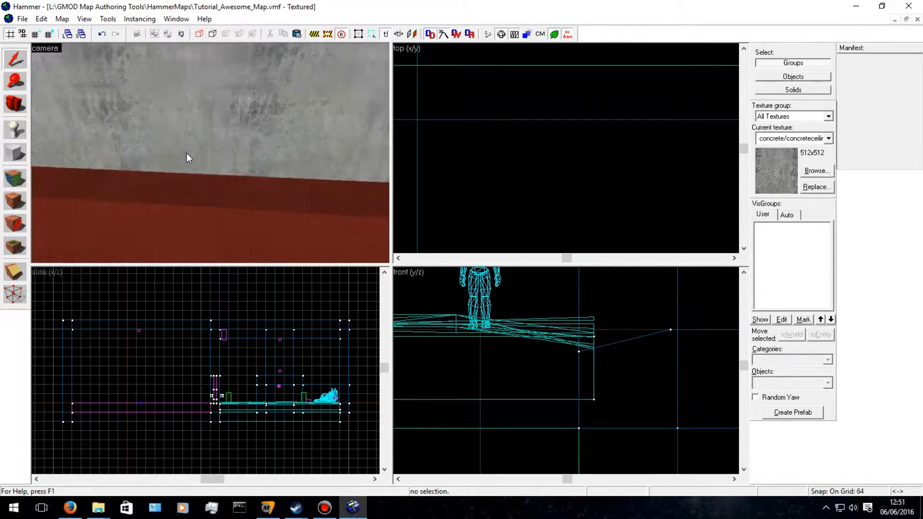
Split the corridor's side wall with two vertical clip cuts, separating a 128-unit-long section near its middle.
left_click(185, 153)
scroll(551, 160, "down", 5)
scroll(640, 422, "down", 4)
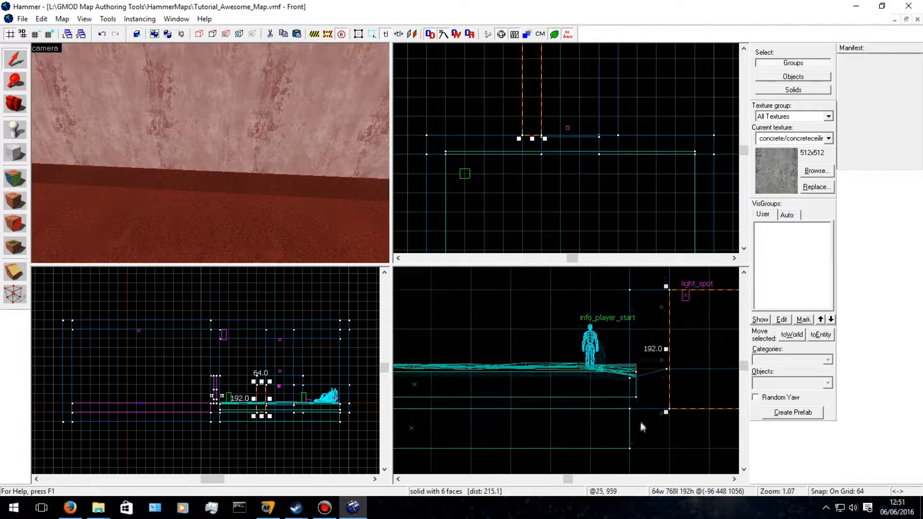
scroll(544, 455, "up", 5)
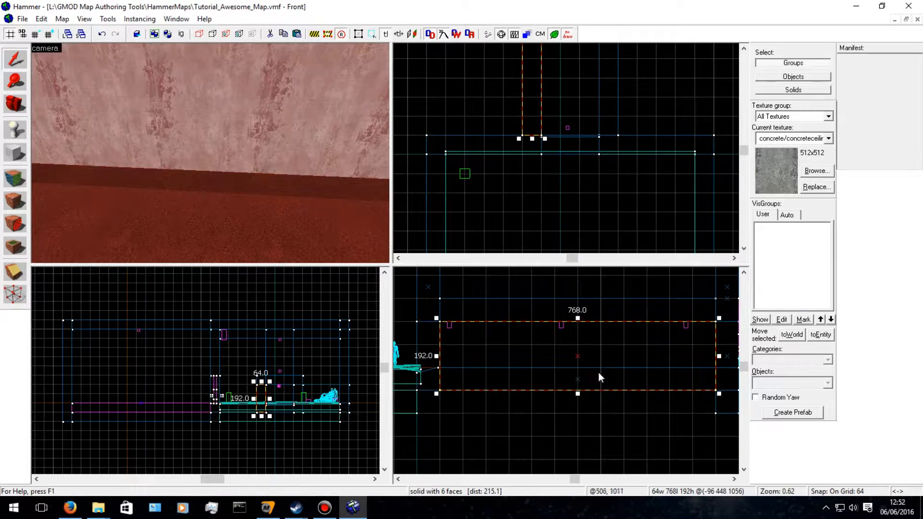
scroll(599, 373, "up", 2)
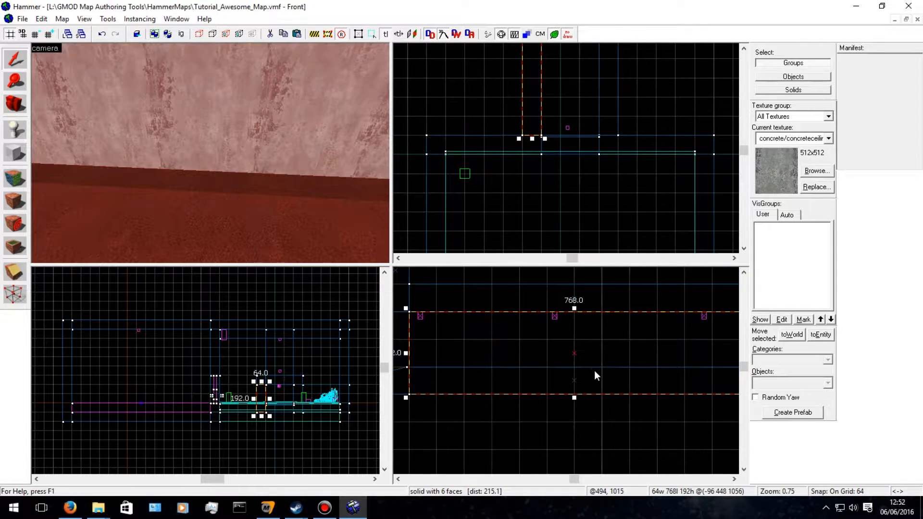
left_click(3, 291)
left_click_drag(537, 312, 537, 403)
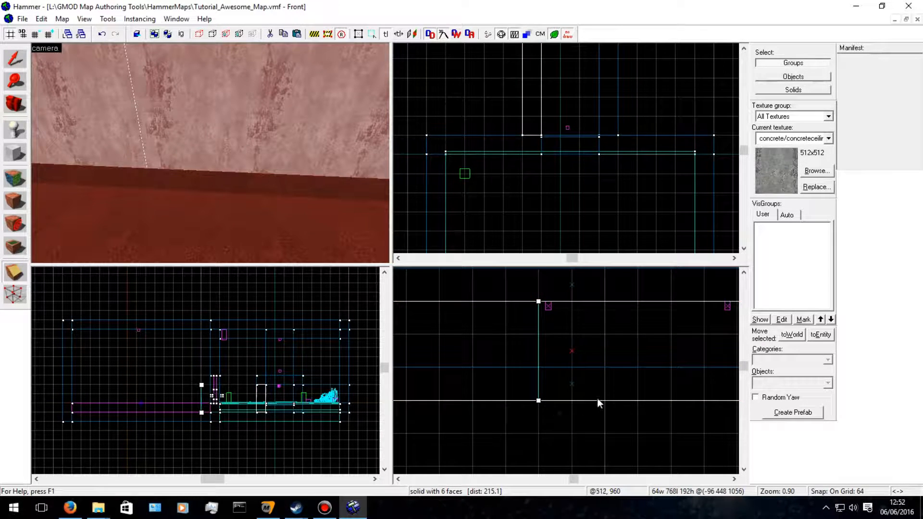
key("Return")
mouse_move(607, 300)
left_mouse_down()
mouse_move(607, 414)
mouse_move(604, 404)
left_mouse_up()
key("Return")
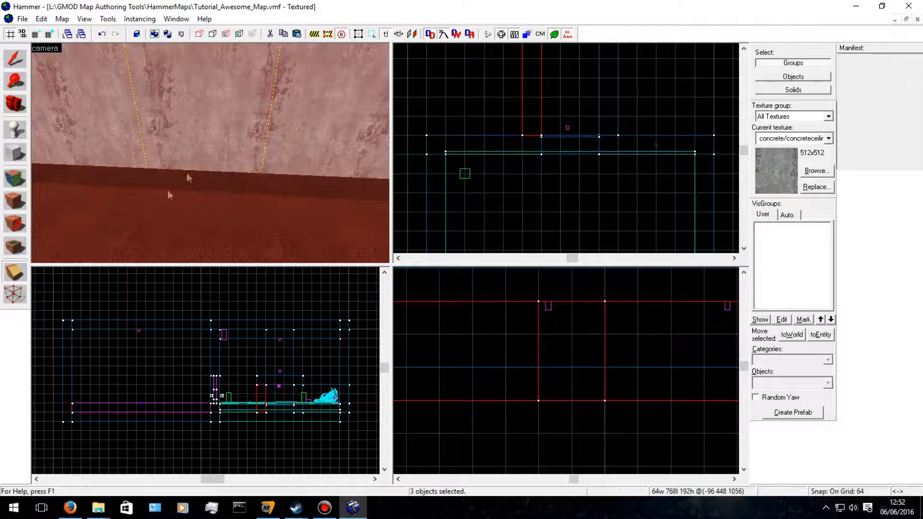
Select only the wall's 128-unit middle section and place an info_player_start entity on the corridor floor in front of it.
left_click(19, 64)
left_click(277, 130)
left_click(194, 139)
left_click(16, 130)
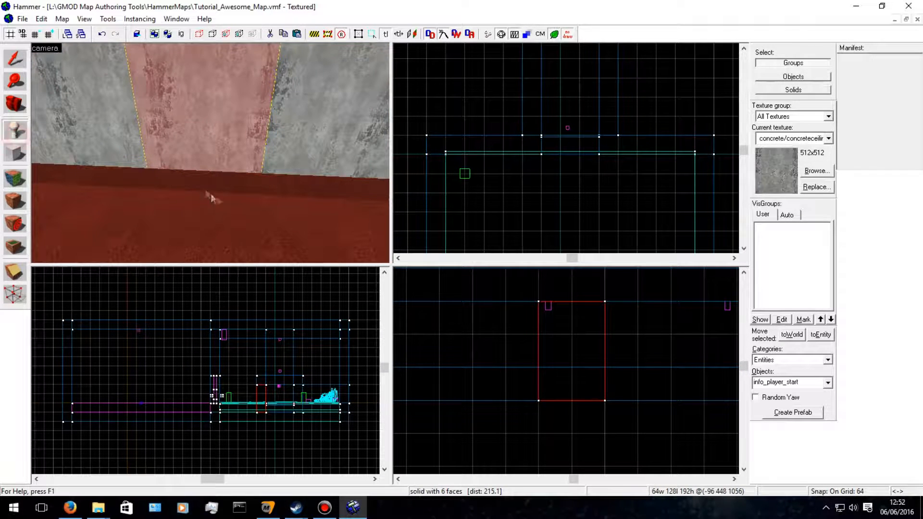
left_click(219, 199)
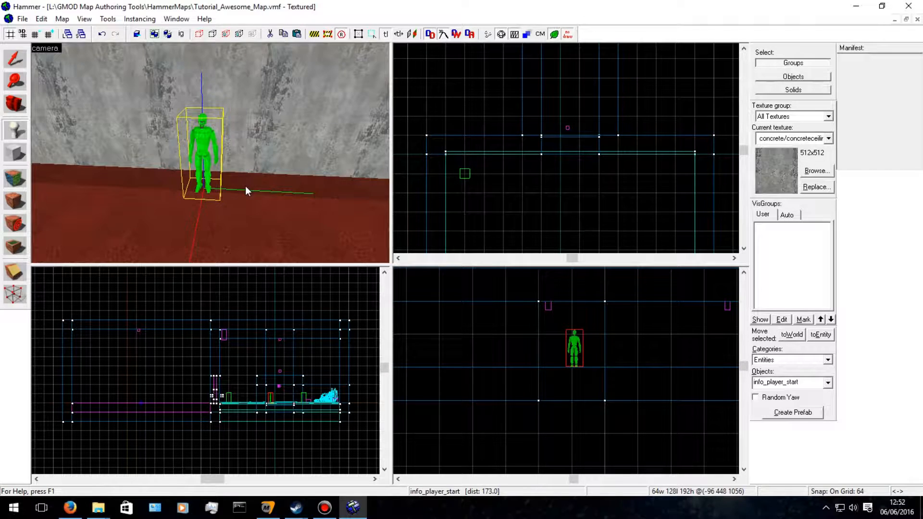
Delete the info_player_start entity and the 128-unit middle section of the corridor's side wall.
key("Delete")
left_click(212, 137)
key("Delete")
left_click(20, 60)
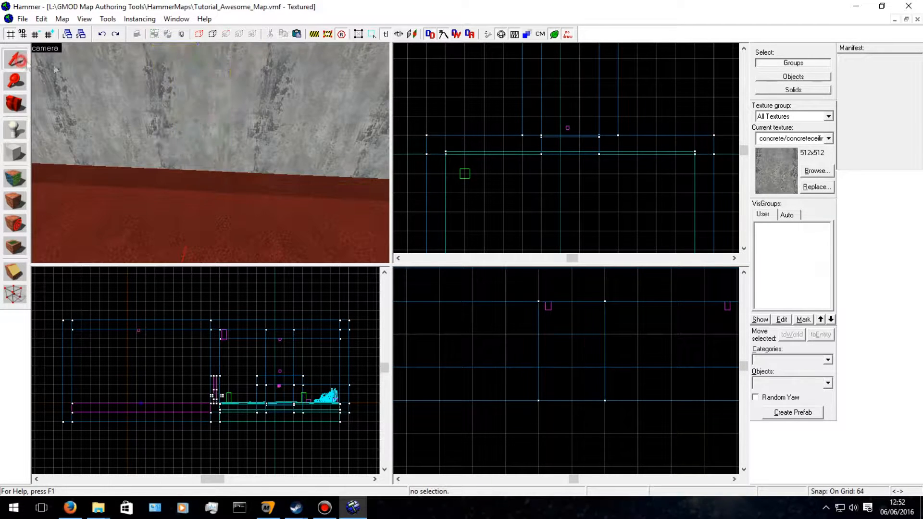
left_click(216, 159)
key("Delete")
Duplicate the corridor's floor brush and move the copy outside the corridor, on the far side of the wall opening.
key("s")
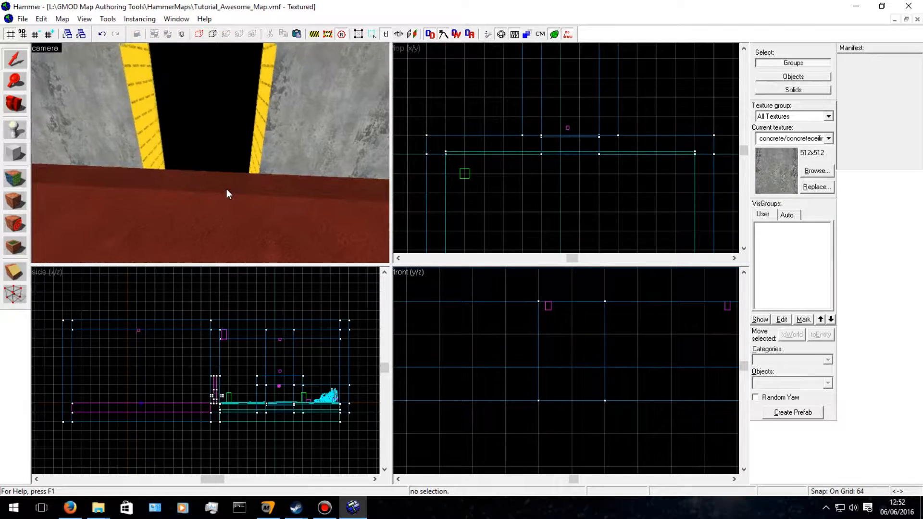
key("Left")
key("w")
key("Down")
key("Right")
key("s")
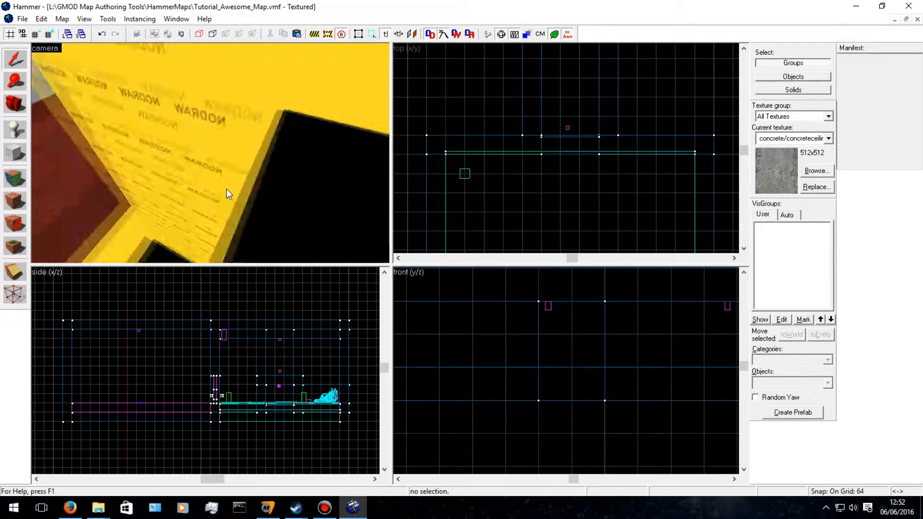
key("Left")
key("Up")
key("Left")
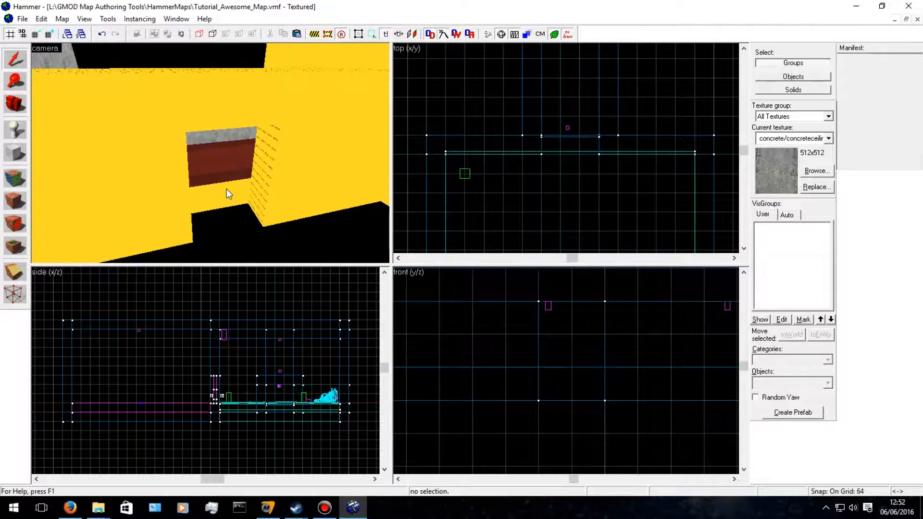
left_click(226, 189)
key("ctrl+v")
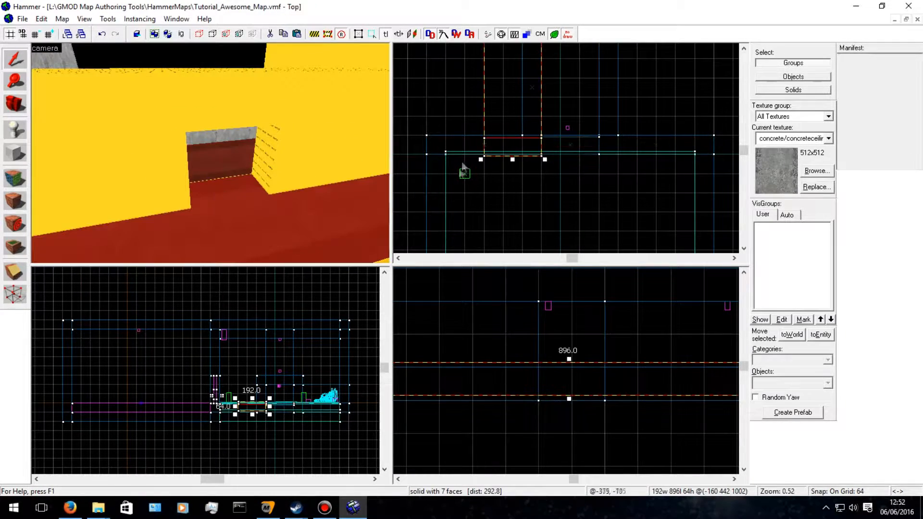
left_click_drag(507, 128, 476, 82)
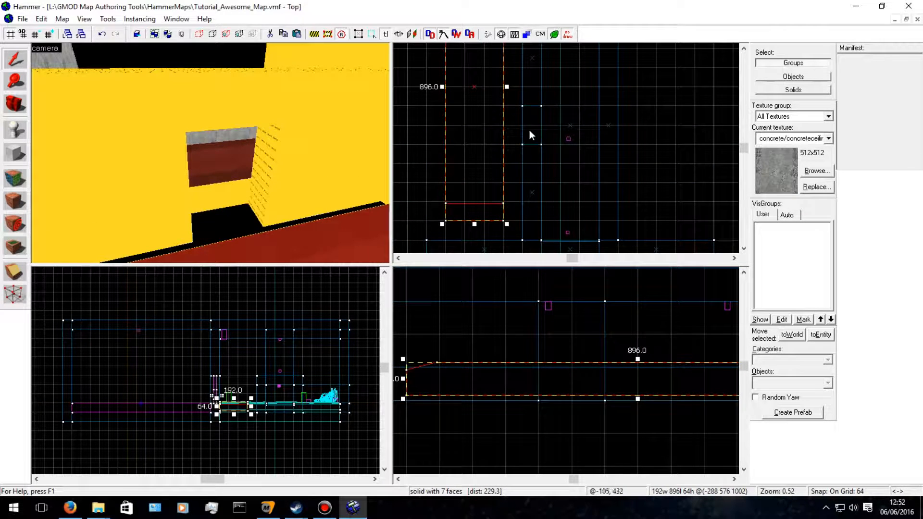
mouse_move(493, 197)
left_mouse_down()
mouse_move(503, 131)
mouse_move(492, 157)
left_mouse_up()
scroll(501, 160, "down", 5)
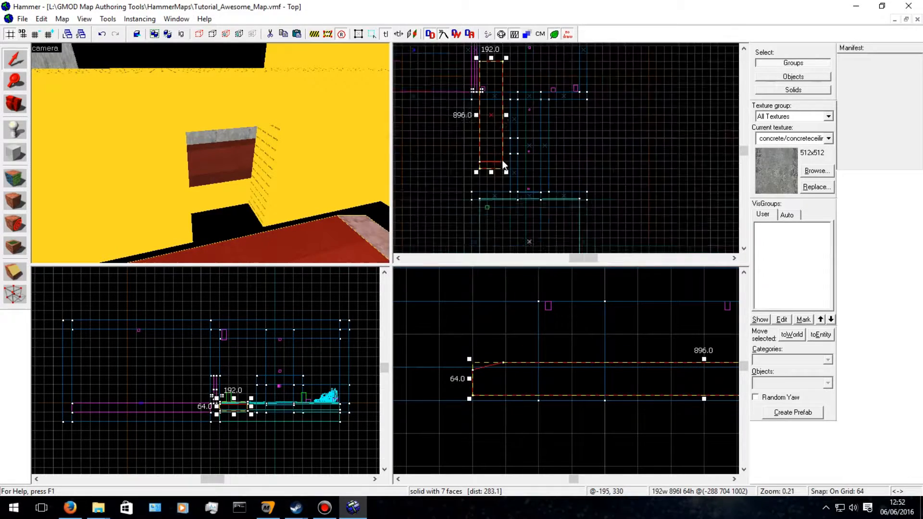
Rotate the copied floor 90 degrees and move its end against the opening in the corridor's side wall.
mouse_move(508, 223)
left_mouse_down()
mouse_move(457, 215)
mouse_move(412, 185)
mouse_move(377, 189)
mouse_move(423, 208)
left_mouse_up()
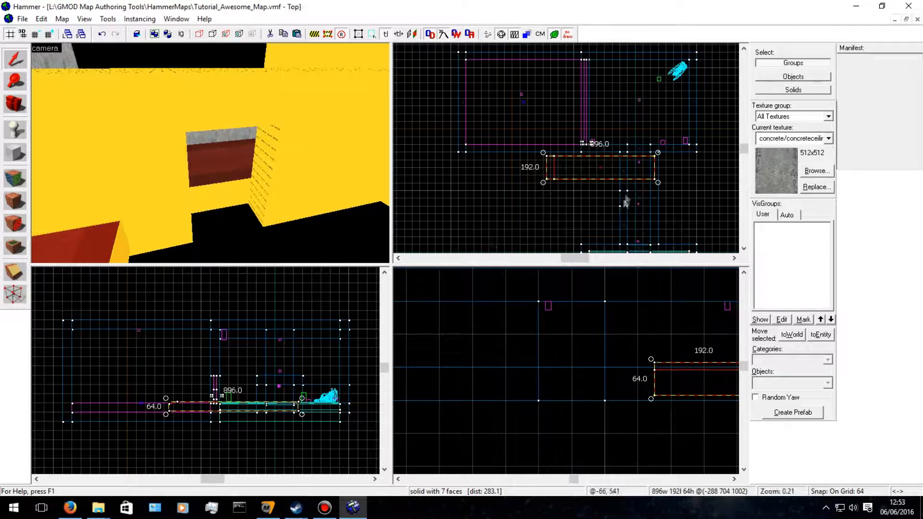
scroll(704, 156, "up", 5)
mouse_move(665, 103)
left_mouse_down()
mouse_move(578, 192)
mouse_move(589, 189)
left_mouse_up()
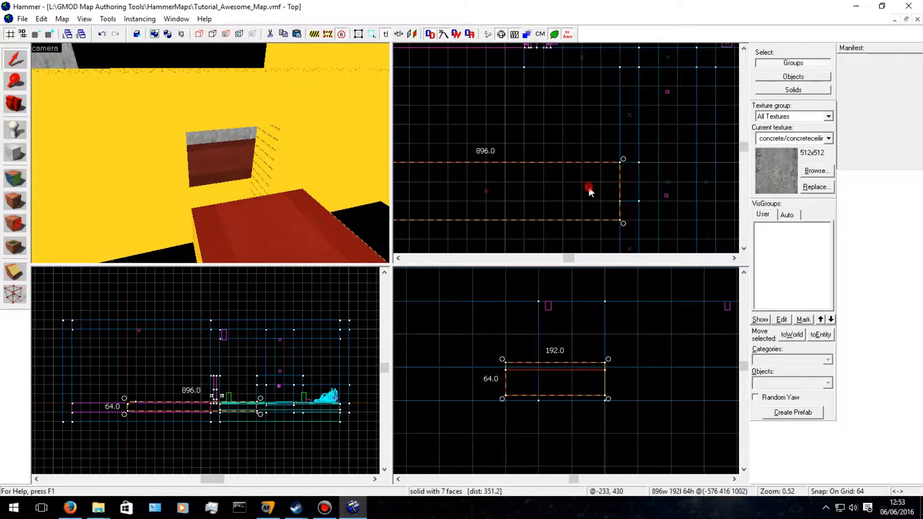
Narrow the copied floor to 128 units to match the wall opening and shift it 64 units into the opening.
mouse_move(486, 223)
left_mouse_down()
mouse_move(488, 214)
mouse_move(539, 204)
left_mouse_up()
key("s")
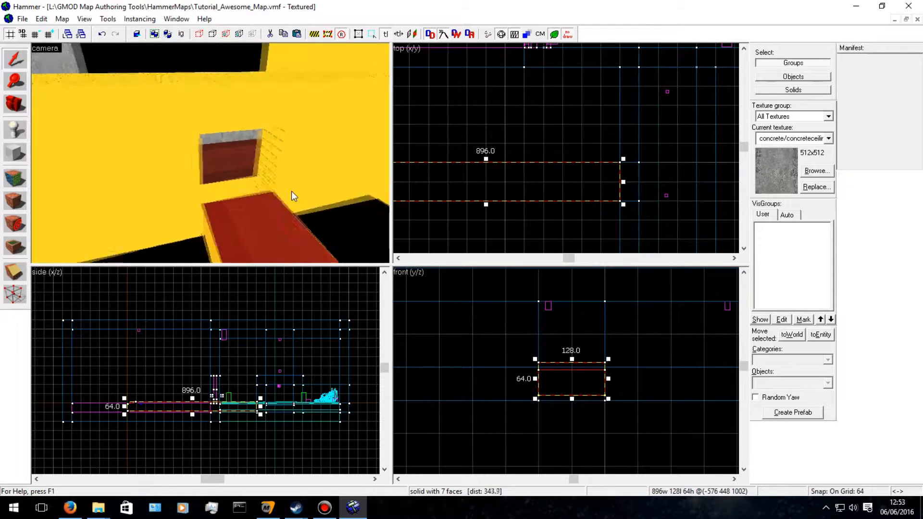
key("Right")
left_click_drag(538, 182, 555, 174)
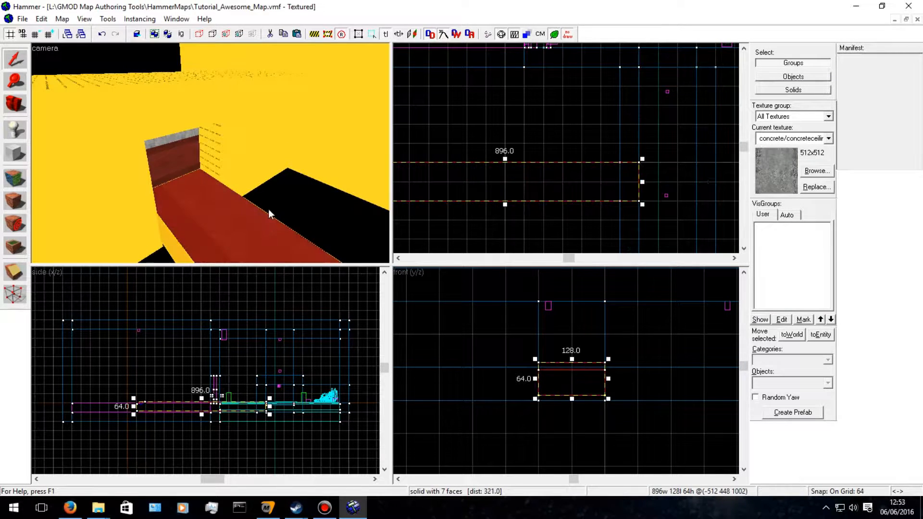
Lower the copied floor so its top is level with the main corridor floor, then inspect the junction.
key("w")
key("s")
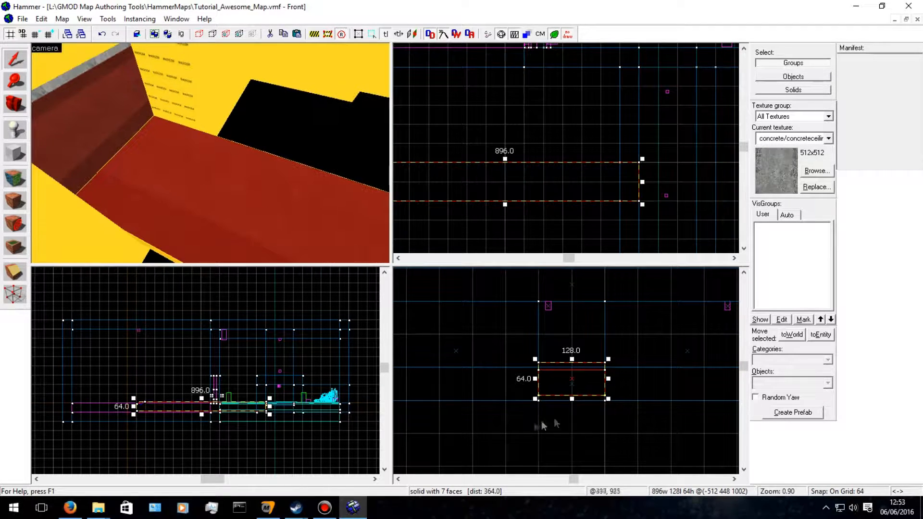
left_click_drag(576, 382, 577, 386)
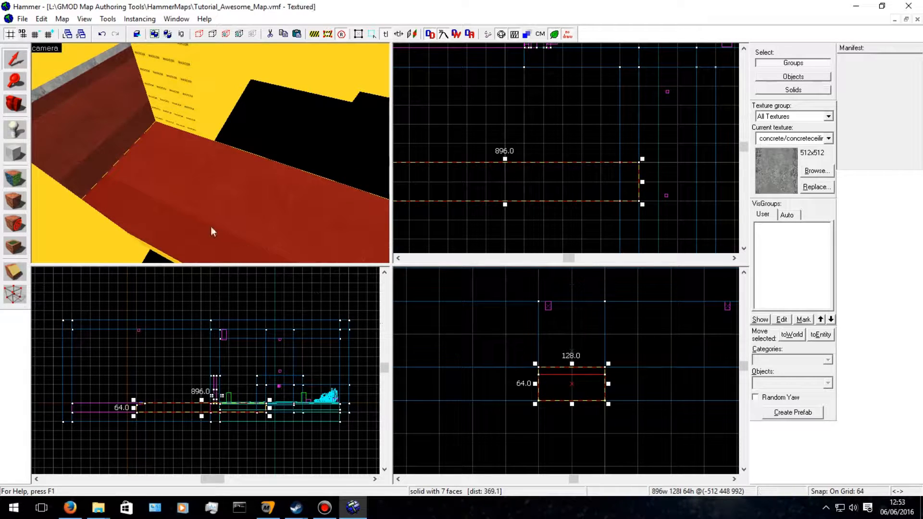
key("d")
key("w")
key("a")
key("Right")
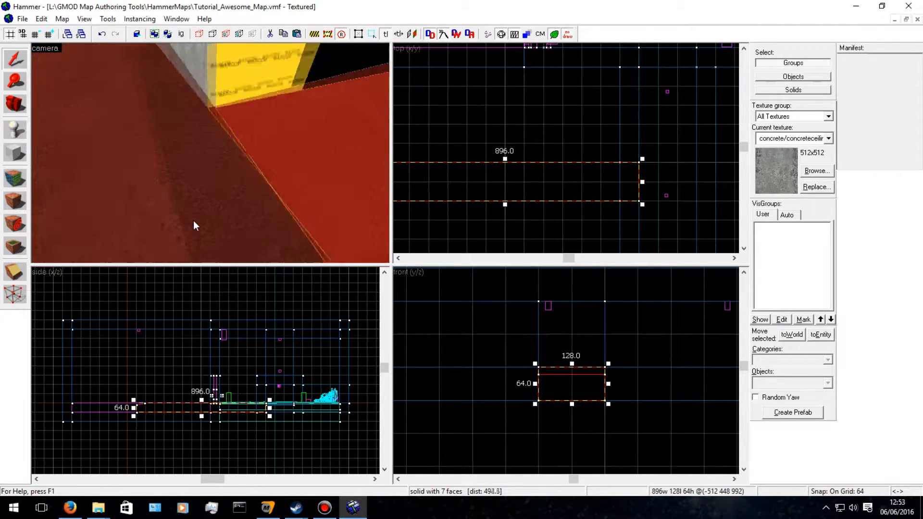
key("Up")
key("s")
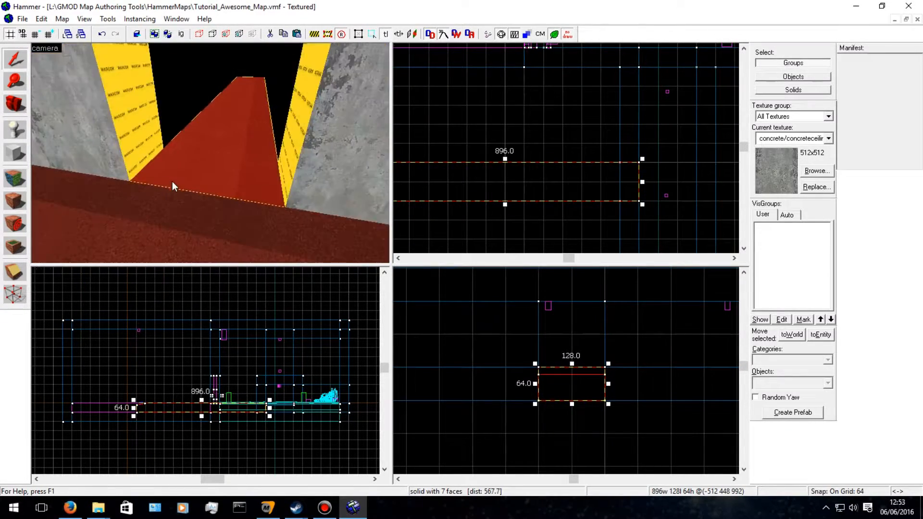
Set the side corridor floor's top-face texture to X scale 0.5 and X and Y shift 0, and apply it.
left_click(18, 177)
left_click(171, 145)
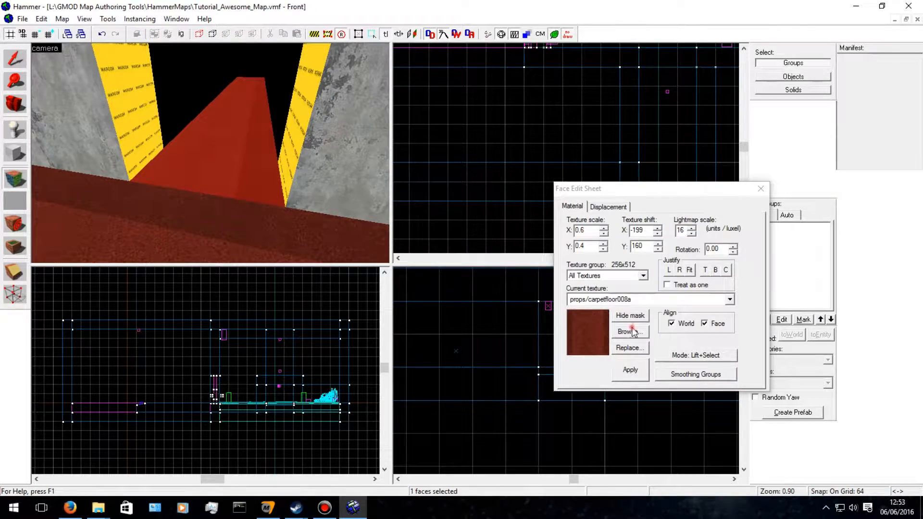
left_click(630, 332)
left_click(921, 2)
left_click_drag(586, 230, 579, 235)
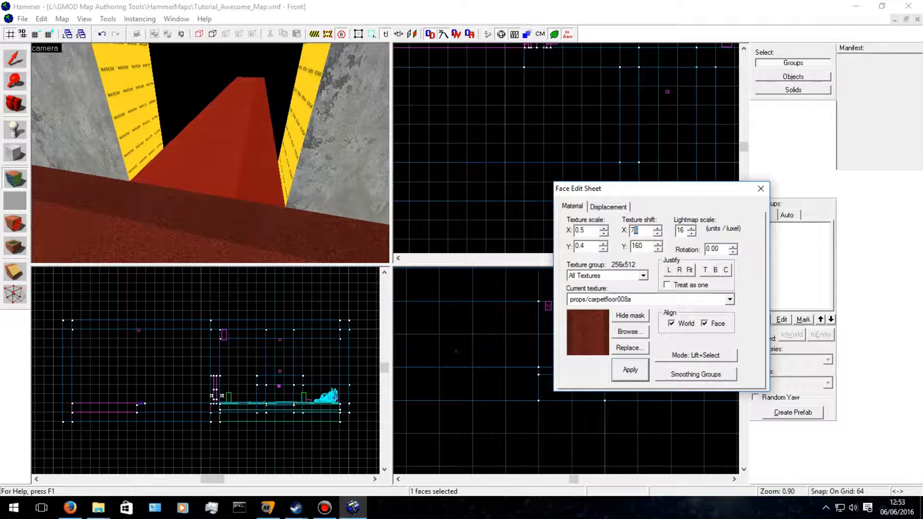
left_click(648, 247)
left_click(631, 361)
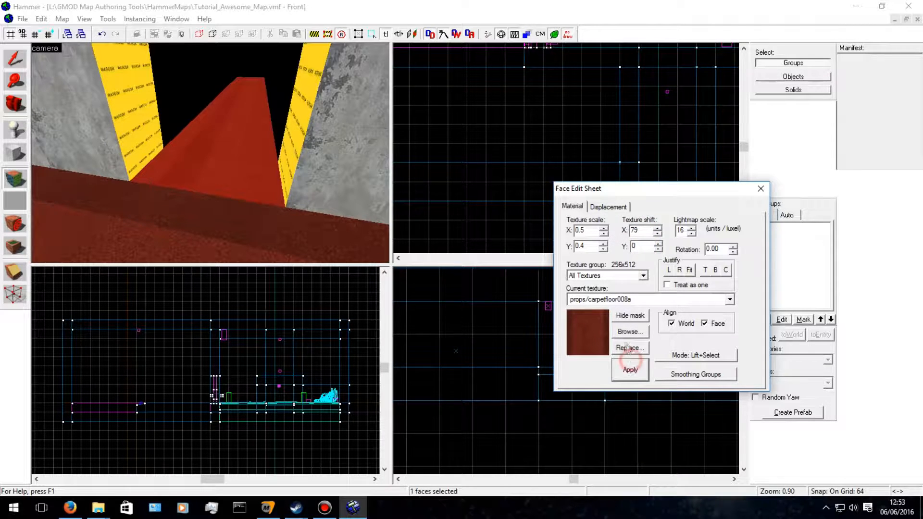
left_click(657, 234)
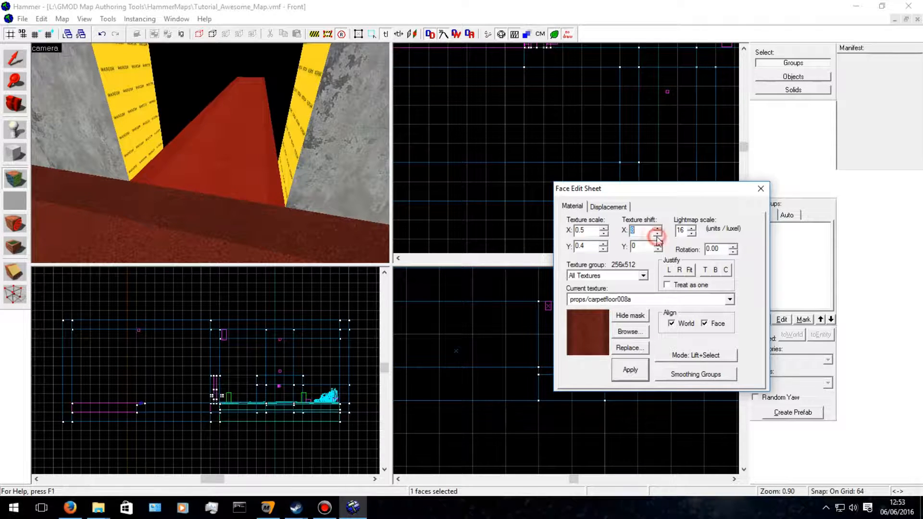
left_click(657, 234)
left_click(639, 367)
left_click(760, 192)
Inspect the carpet alignment at the junction and readjust the side floor's top-face X texture shift to 0.
key("a")
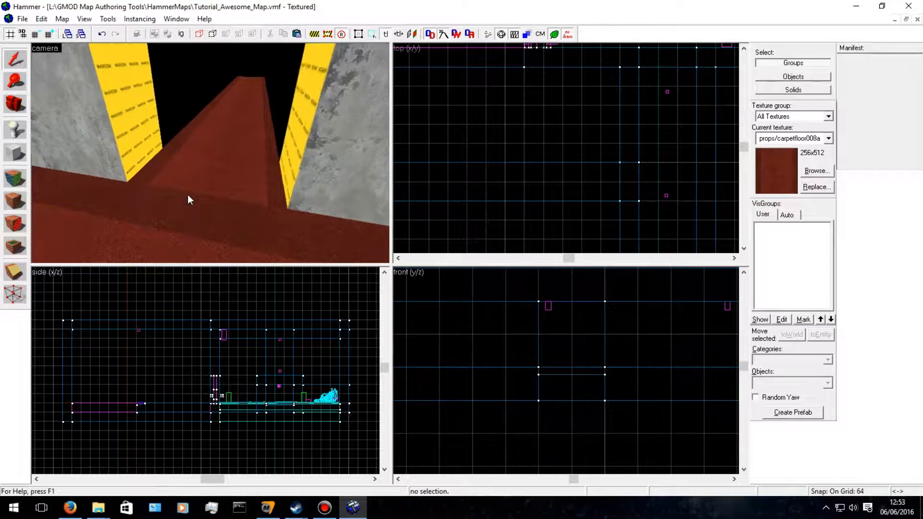
key("Right")
key("shift+a")
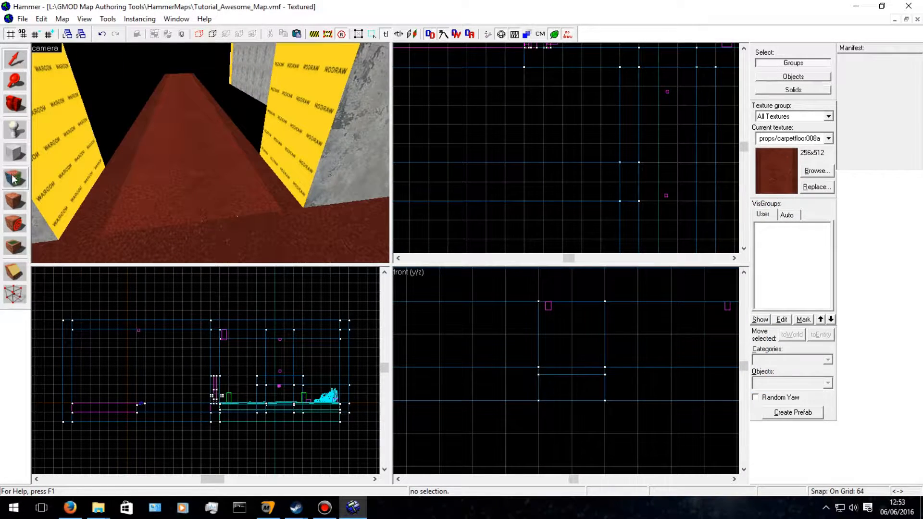
left_click(193, 168)
left_click(658, 234)
left_click(658, 233)
left_click(657, 233)
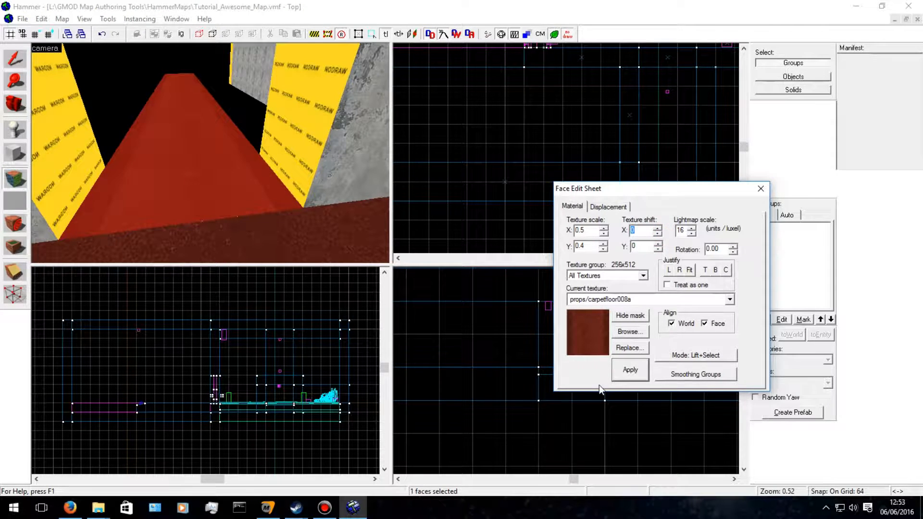
left_click(759, 189)
Apply the concrete/concreteceiling001a texture to the nodraw face on one side of the wall opening.
key("w")
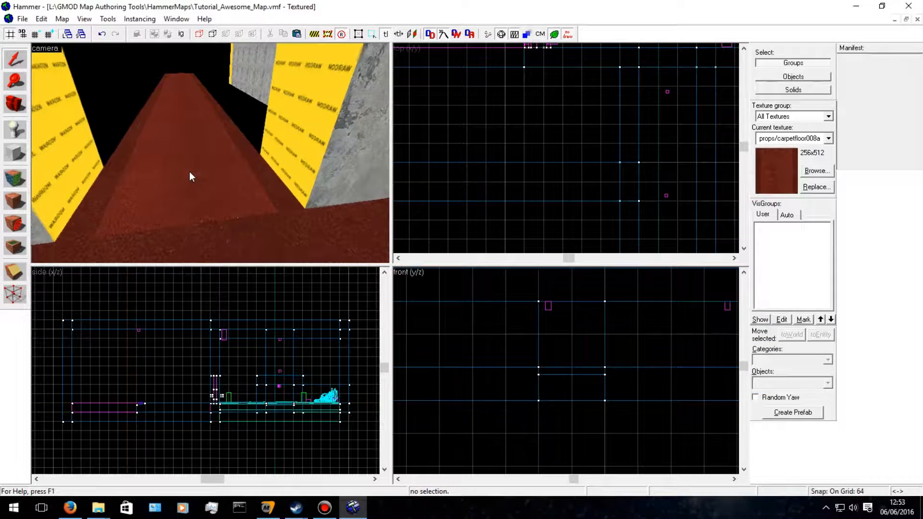
key("w")
key("Right")
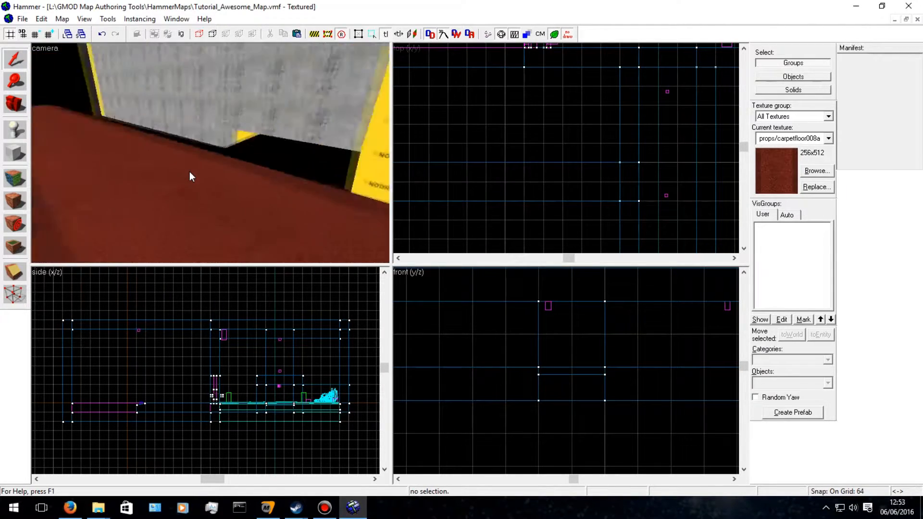
key("s")
key("a")
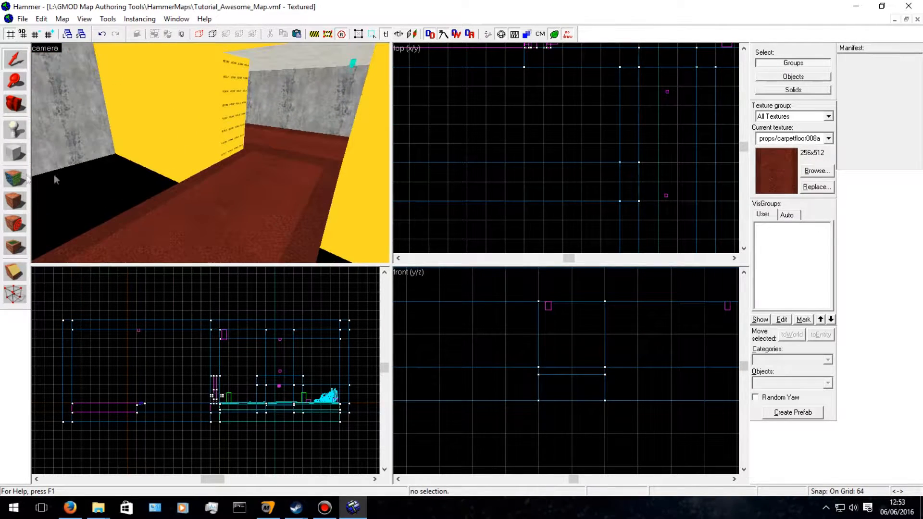
left_click(15, 179)
left_click(223, 110)
left_click(236, 99)
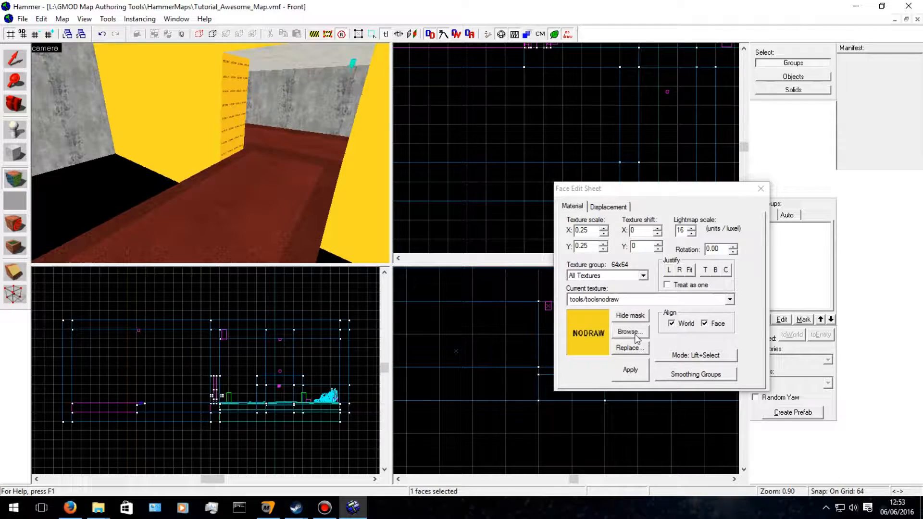
left_click(730, 299)
scroll(644, 144, "down", 1)
left_click(640, 93)
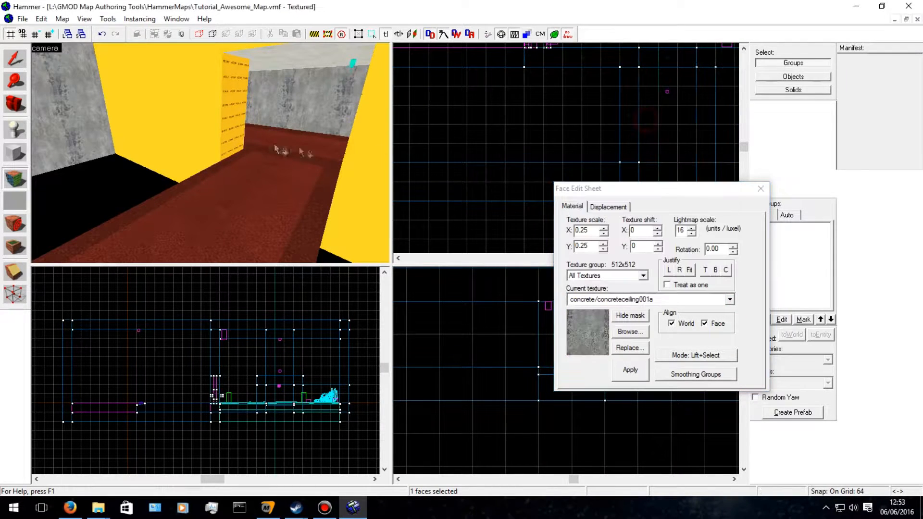
left_click(630, 368)
Apply the concrete/concreteceiling001a texture to the nodraw face on the opposite side of the wall opening.
key("a")
key("Right")
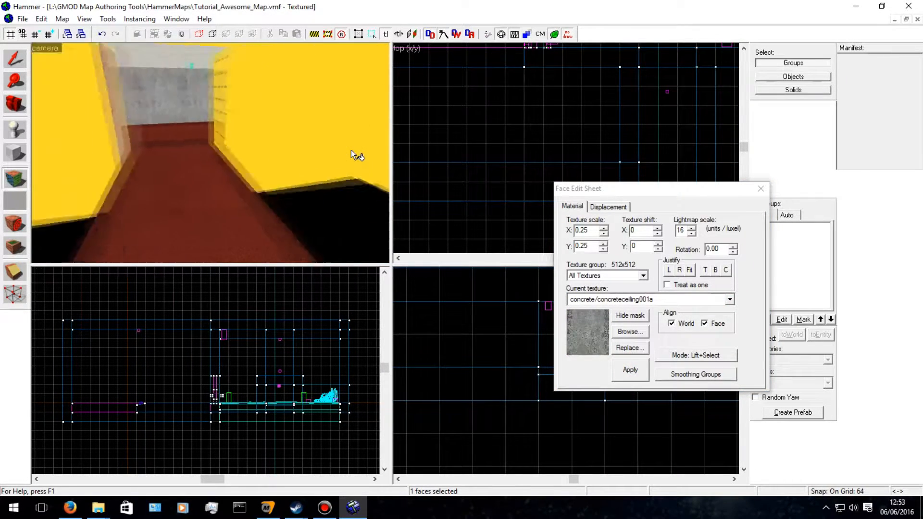
left_click(227, 99)
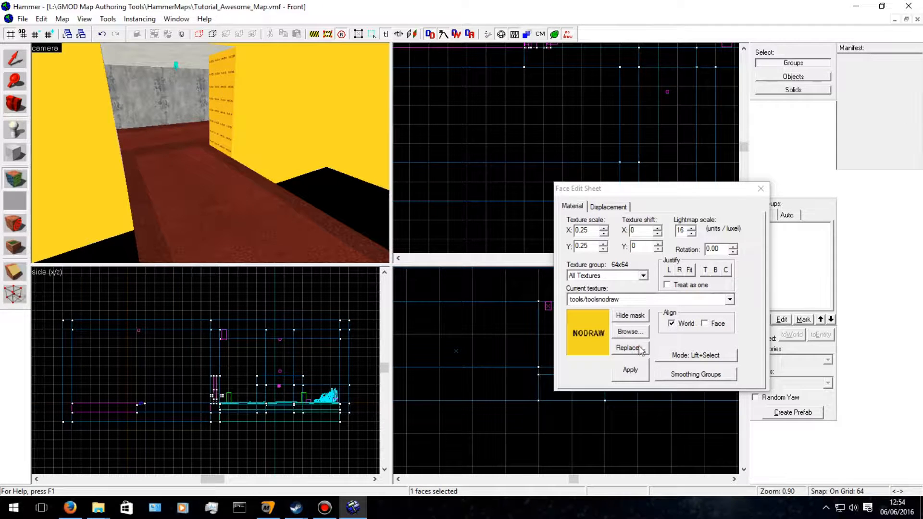
left_click(730, 299)
scroll(639, 124, "down", 5)
scroll(672, 122, "up", 5)
left_click(702, 120)
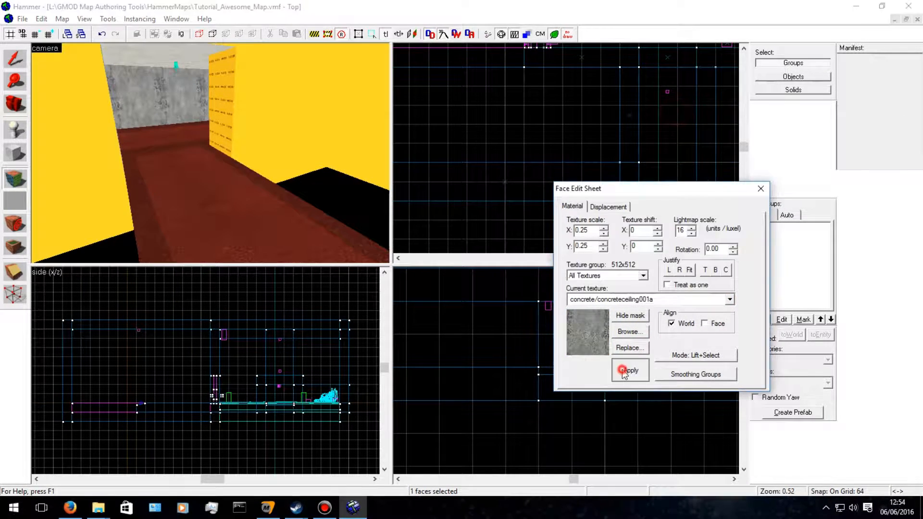
Duplicate the 320-unit side wall section, rotate the copy 90 degrees and place it along the side corridor floor's edge.
left_click(15, 59)
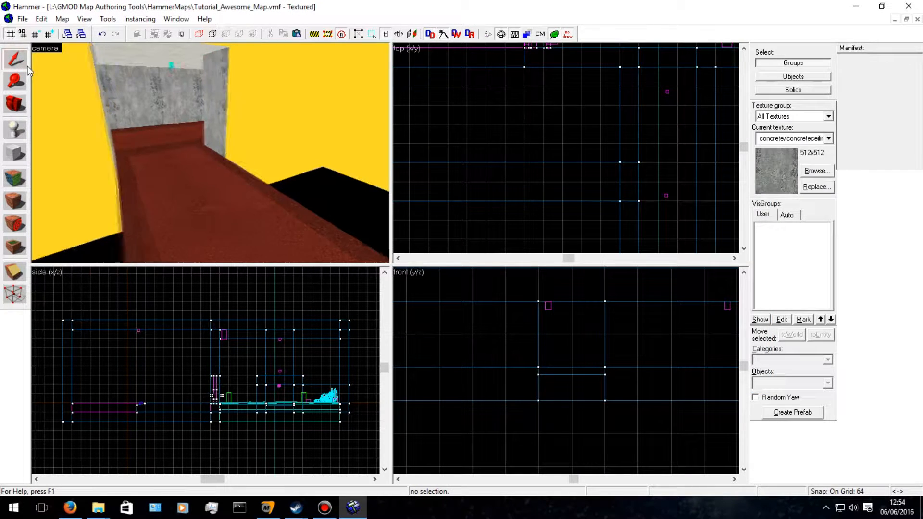
left_click(198, 143)
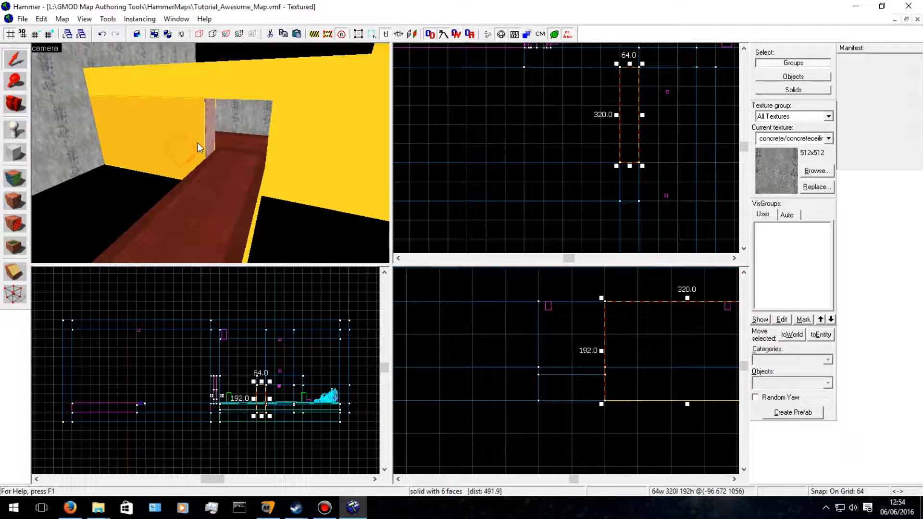
key("ctrl+v")
mouse_move(613, 158)
left_mouse_down()
mouse_move(608, 132)
mouse_move(561, 124)
mouse_move(570, 103)
mouse_move(658, 148)
mouse_move(684, 176)
mouse_move(573, 130)
mouse_move(612, 154)
left_mouse_up()
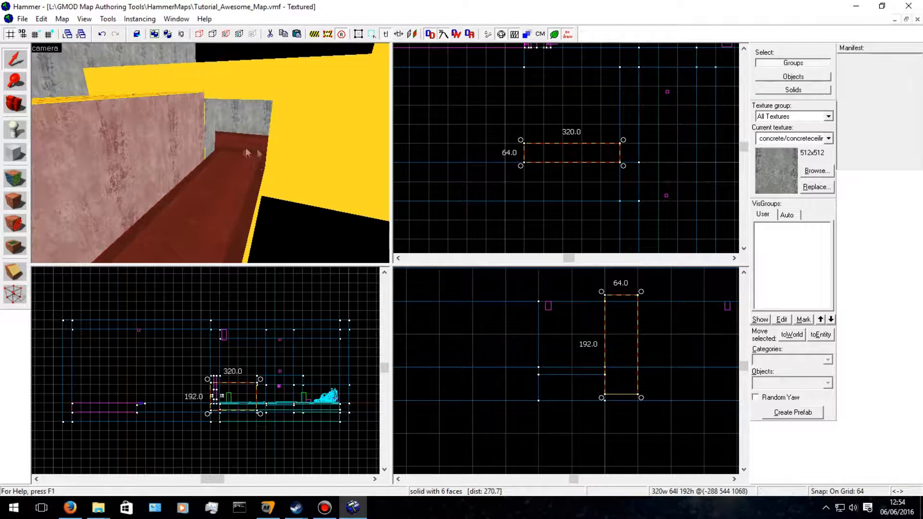
Lower the copied 320-unit wall so its top and bottom line up with the existing corridor wall.
key("w")
key("d")
left_click_drag(629, 344, 629, 349)
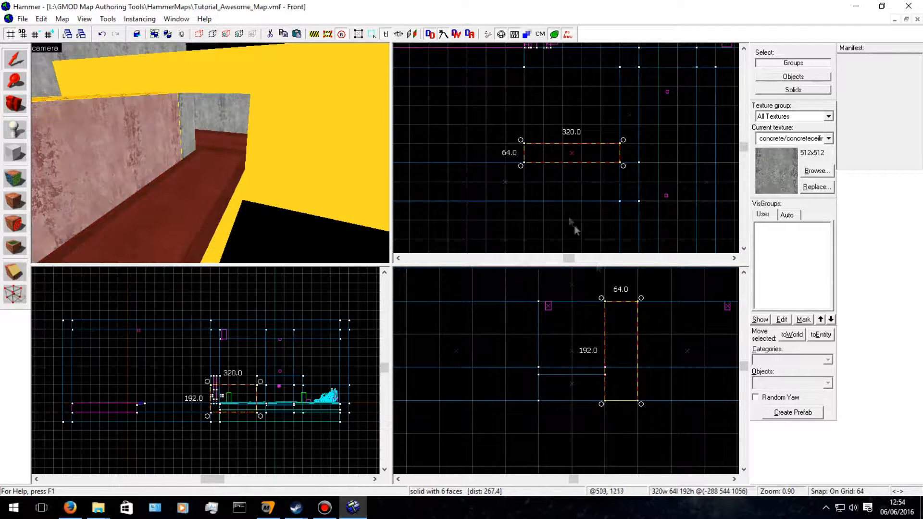
left_click(601, 151)
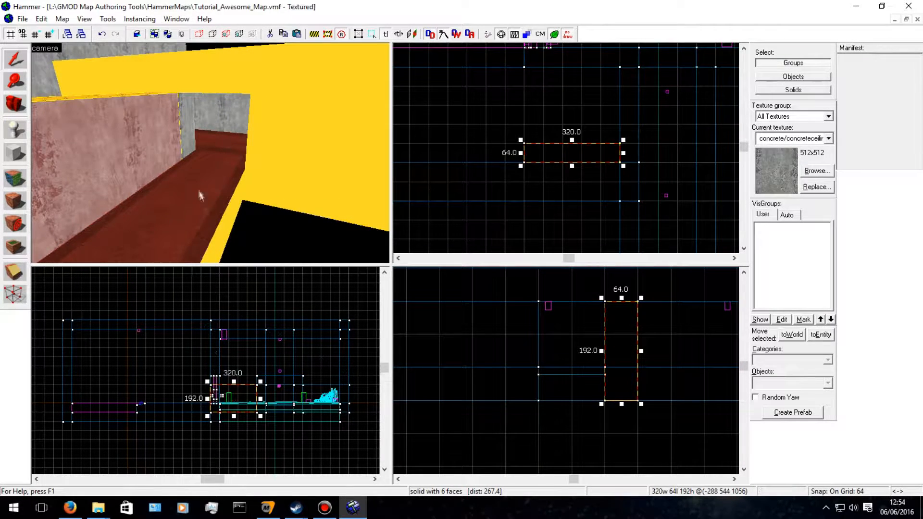
Stretch the copied side corridor wall to 768 units long so it runs along the carpeted floor.
key("a")
key("Right")
key("d")
key("Left")
key("s")
key("Left")
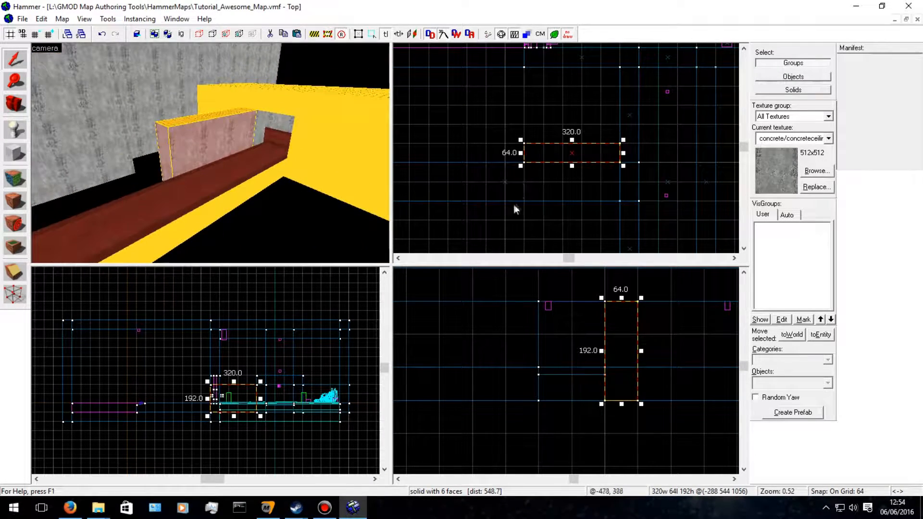
key("Left")
left_click_drag(608, 153, 472, 153)
key("Left")
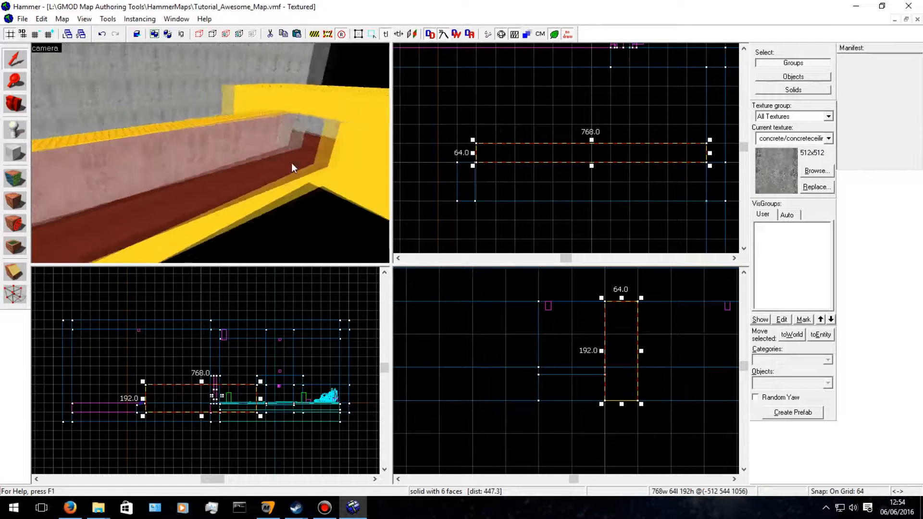
Clip the 896-unit side corridor floor block into two pieces along a straight cut in line with the wall's far end.
key("Down")
key("Right")
key("a")
key("w")
key("a")
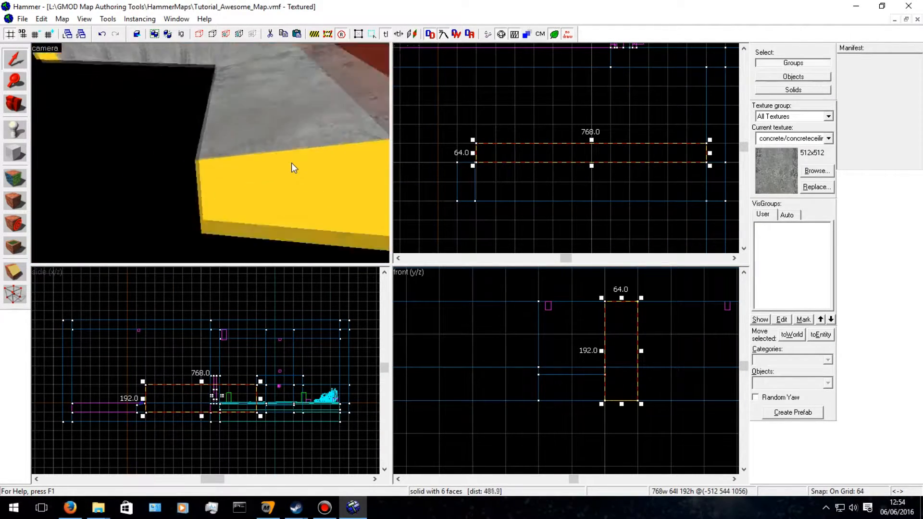
key("Up")
key("d")
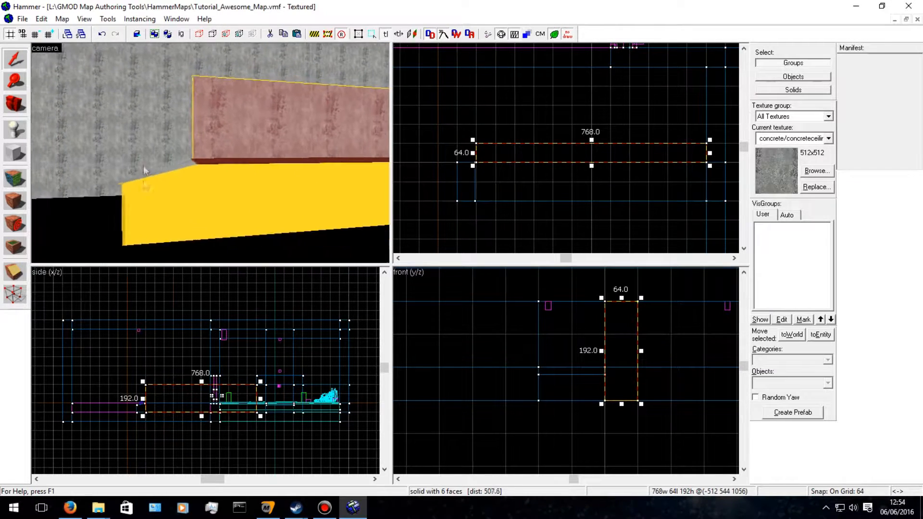
left_click(167, 199)
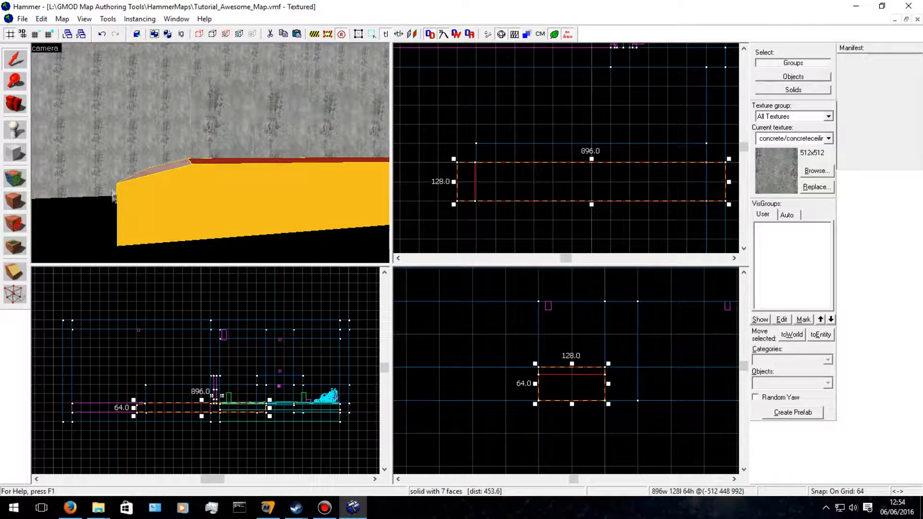
left_click(14, 272)
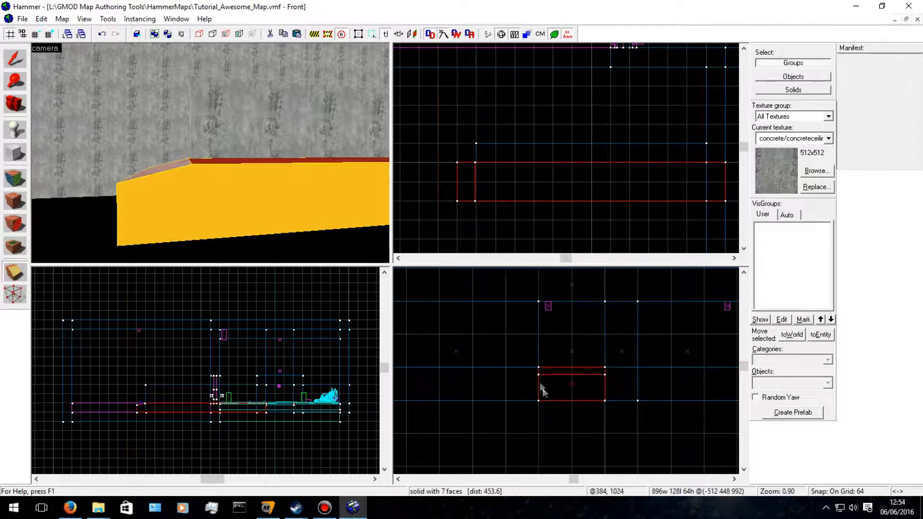
scroll(134, 427, "up", 2)
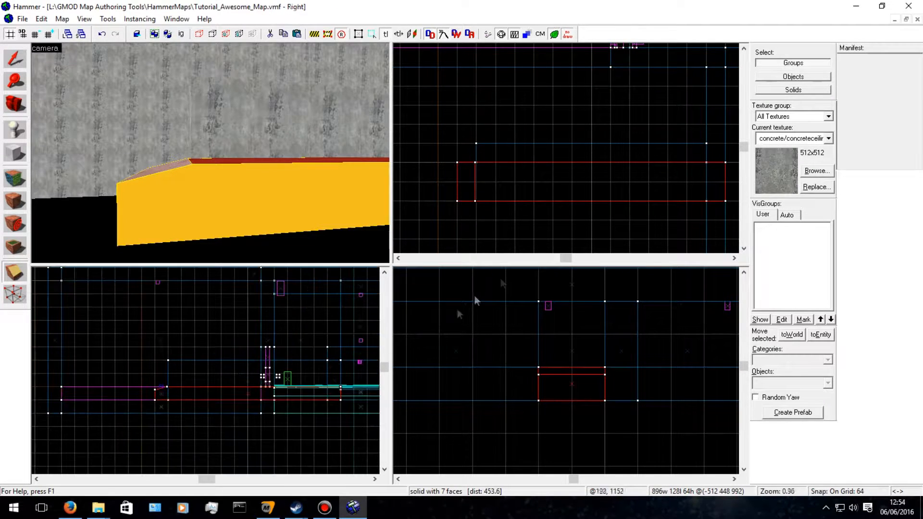
left_click_drag(475, 124, 481, 206)
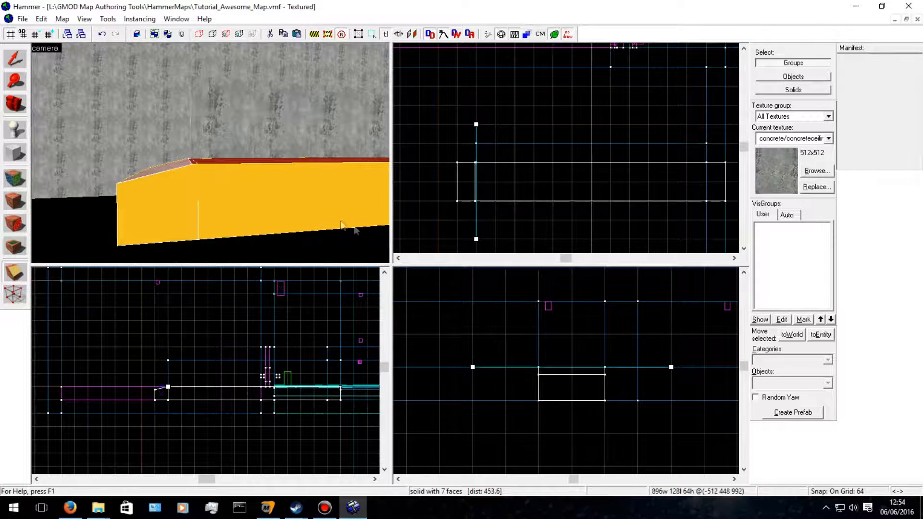
key("Return")
Delete the 64-unit sloped floor piece that sticks out past the wall's end.
left_click(14, 58)
left_click(189, 244)
left_click(174, 221)
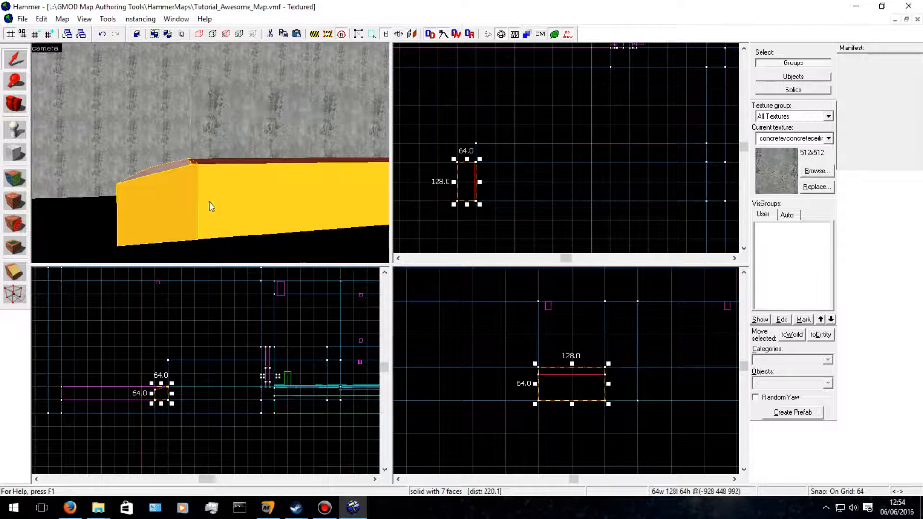
key("Delete")
Apply the tools/toolsnodraw texture to the carpeted end face of the side corridor floor.
left_click(233, 120)
key("a")
key("Right")
key("Left")
key("Down")
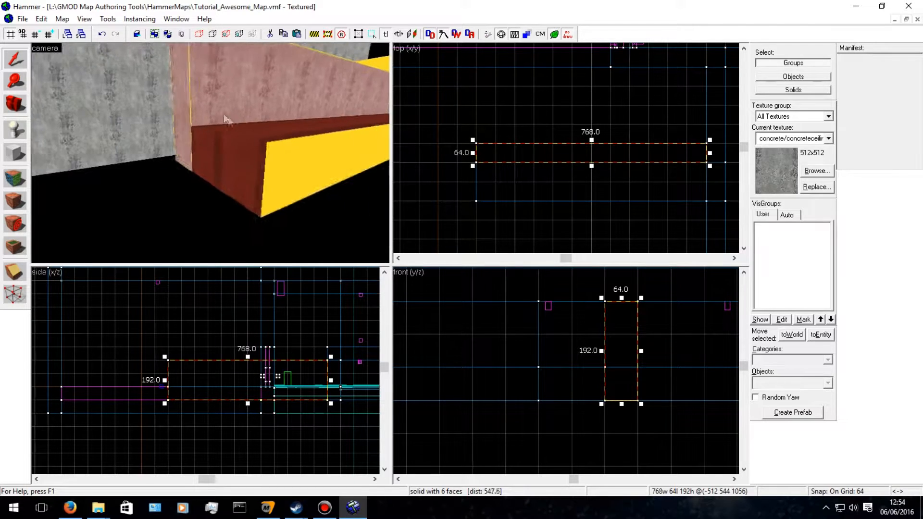
left_click(15, 178)
left_click(201, 151)
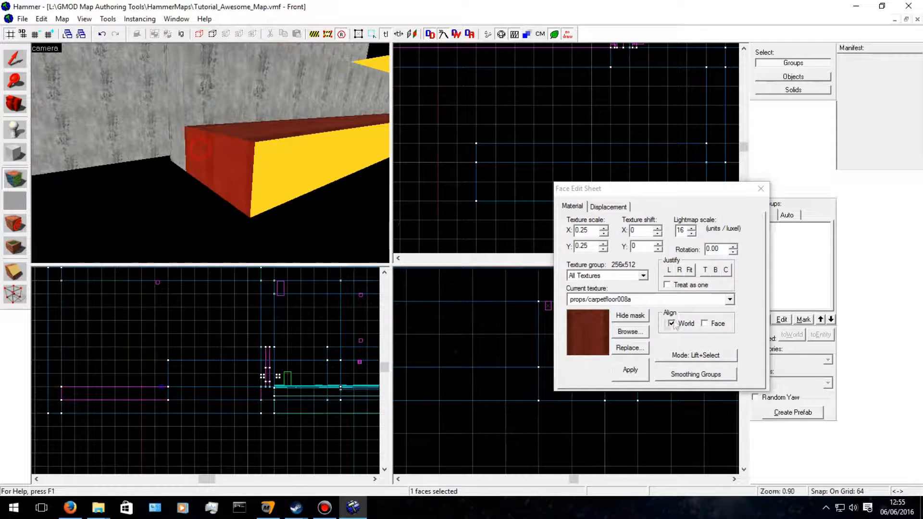
left_click(730, 299)
scroll(663, 241, "down", 5)
scroll(706, 153, "up", 5)
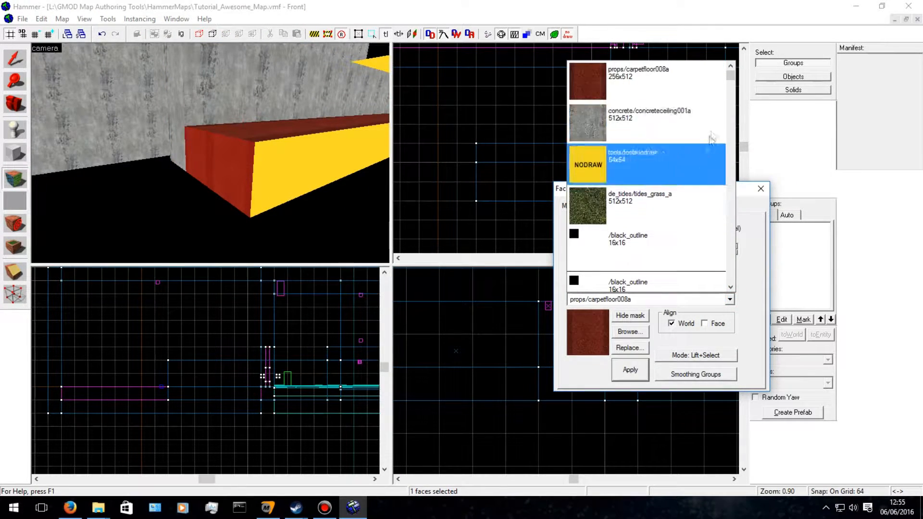
left_click(677, 164)
left_click(633, 370)
left_click(235, 164)
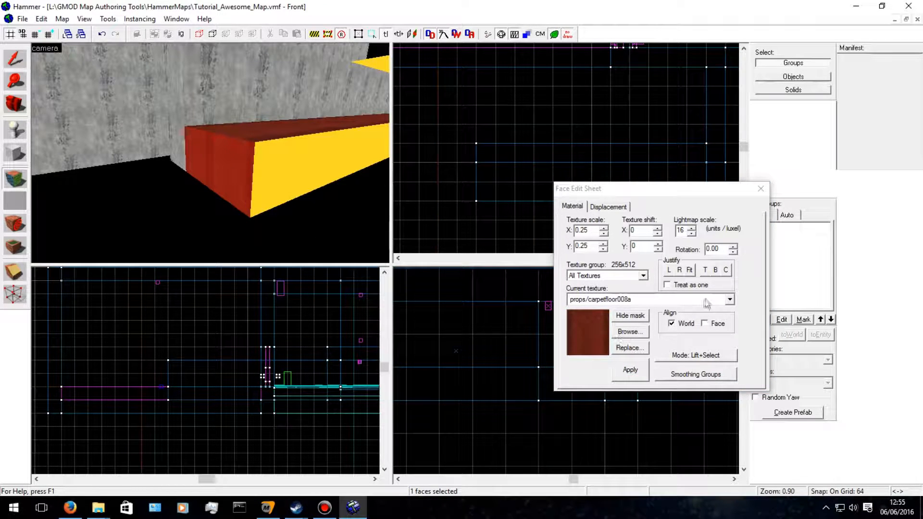
left_click(713, 300)
scroll(651, 103, "down", 1)
left_click(644, 79)
left_click(630, 369)
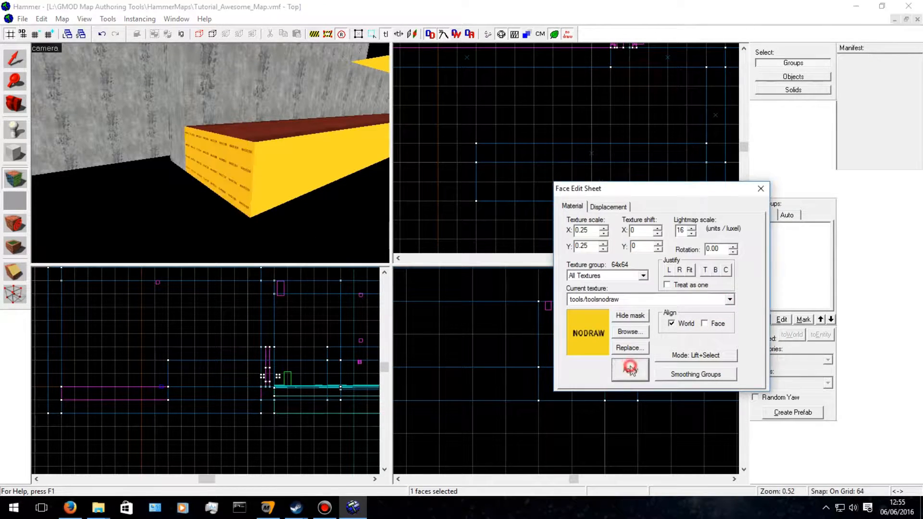
Duplicate the 768-unit side corridor wall and place the copy along the opposite edge of the floor.
left_click(13, 54)
key("z")
key("w")
key("s")
key("z")
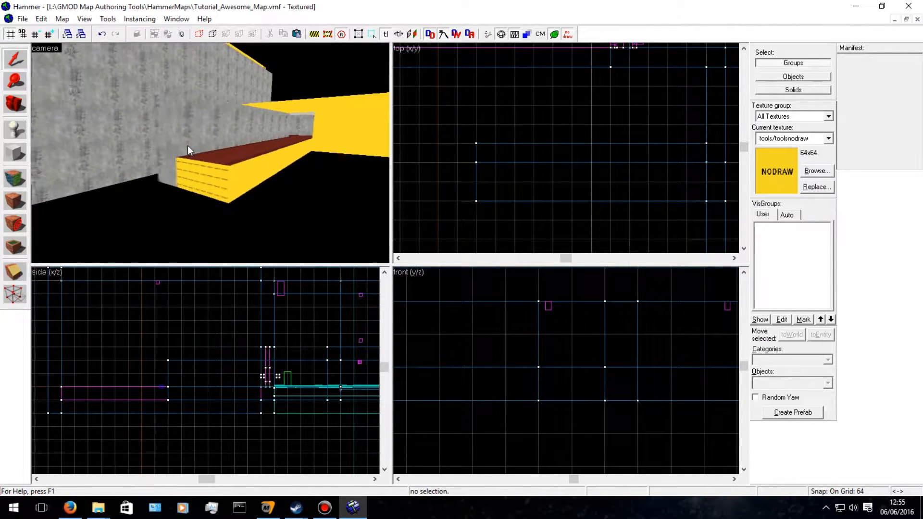
left_click(187, 145)
key("w")
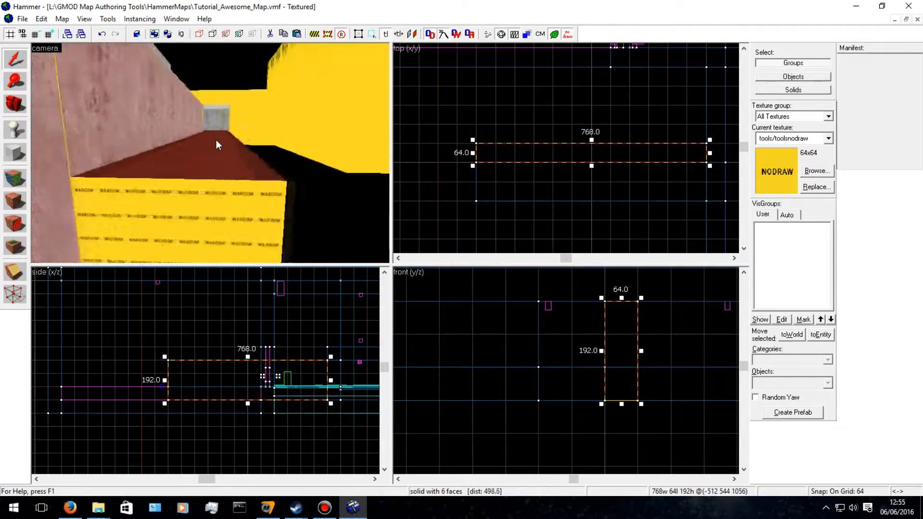
key("a")
key("d")
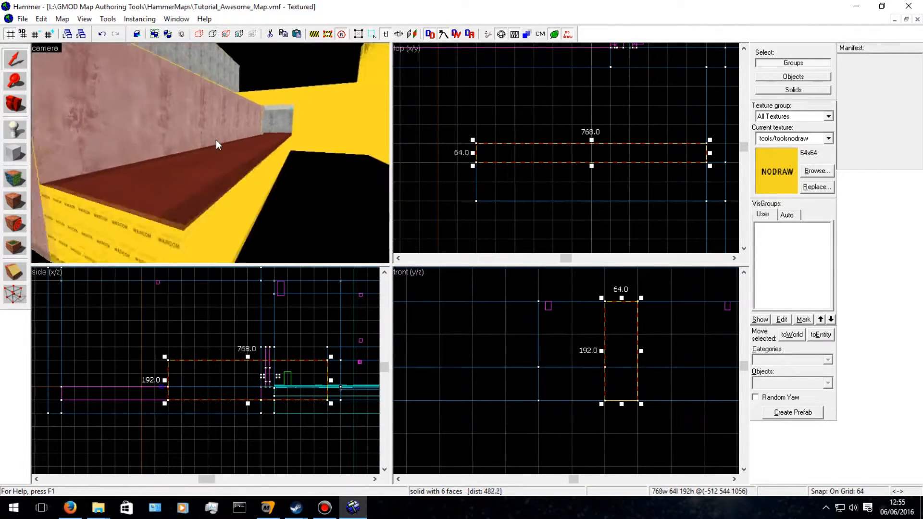
key("s")
left_click_drag(246, 172, 264, 184)
left_click_drag(501, 209, 566, 189)
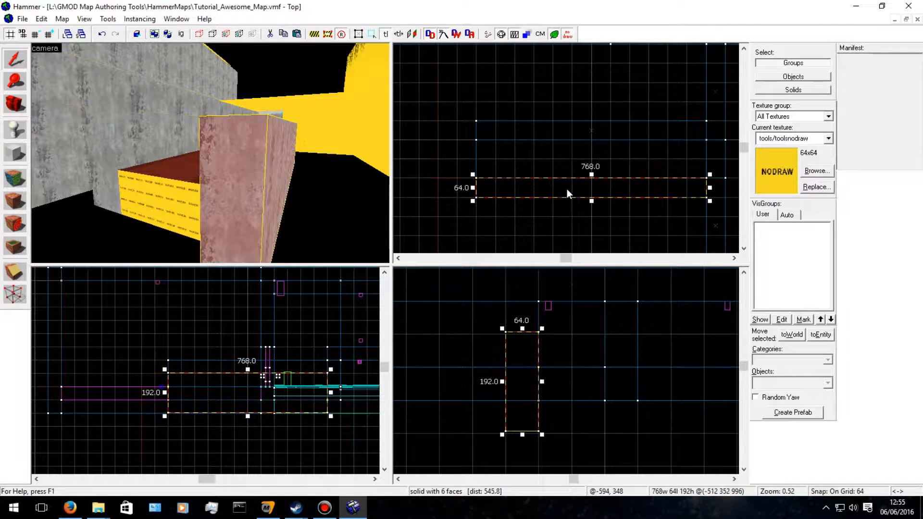
Raise the copied wall so its top and bottom line up with the opposite corridor wall.
scroll(540, 378, "down", 1)
left_click_drag(531, 397, 529, 381)
key("s")
key("a")
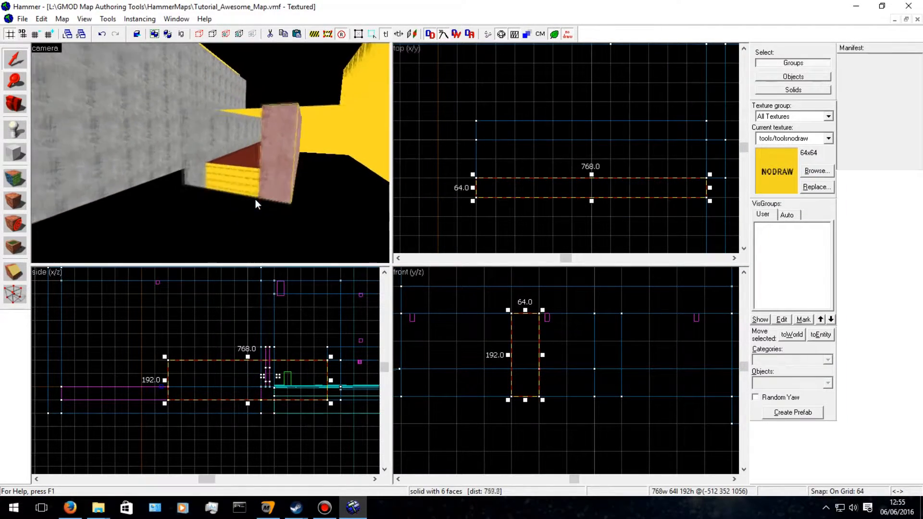
Duplicate the 832-unit corridor floor and place the copy end to end past the side corridor's open end.
left_click(238, 178)
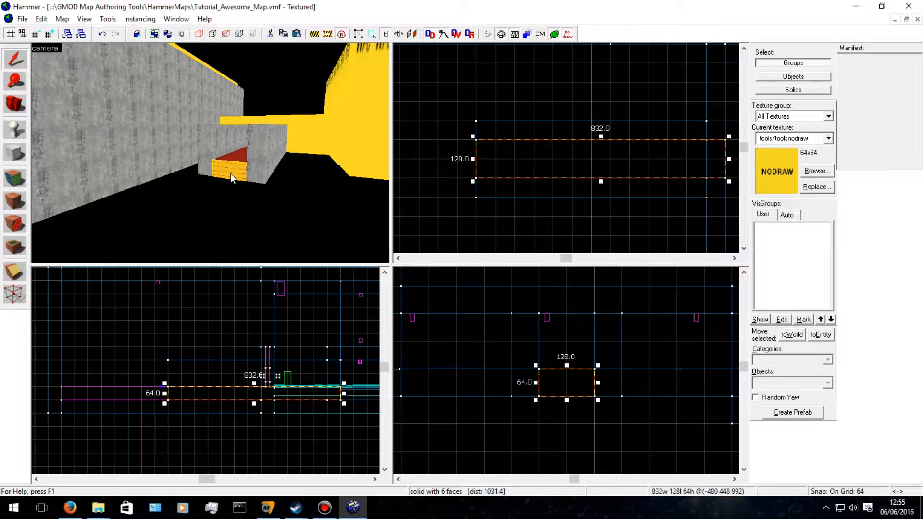
key("ctrl+v")
mouse_move(459, 155)
left_mouse_down()
mouse_move(428, 155)
mouse_move(457, 154)
left_mouse_up()
left_click_drag(561, 397, 558, 386)
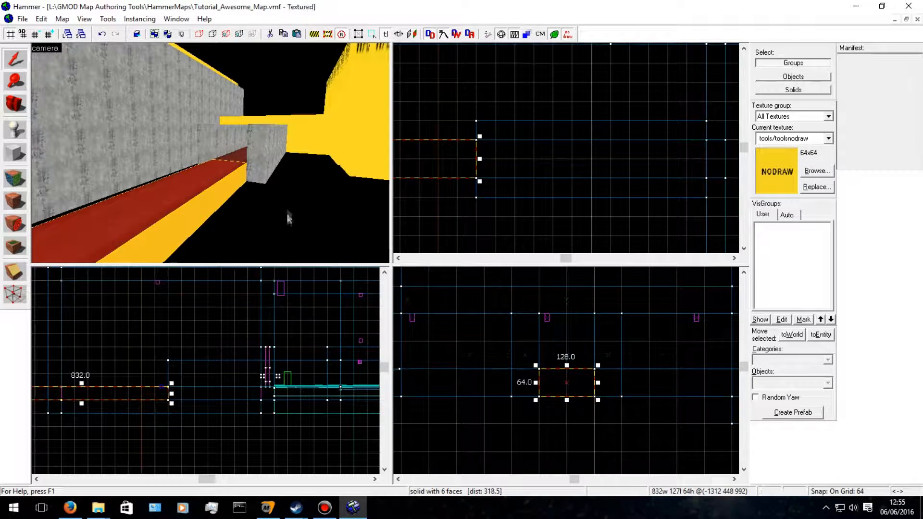
Widen the copied floor block on both sides to 512 units to form a room floor.
key("s")
key("a")
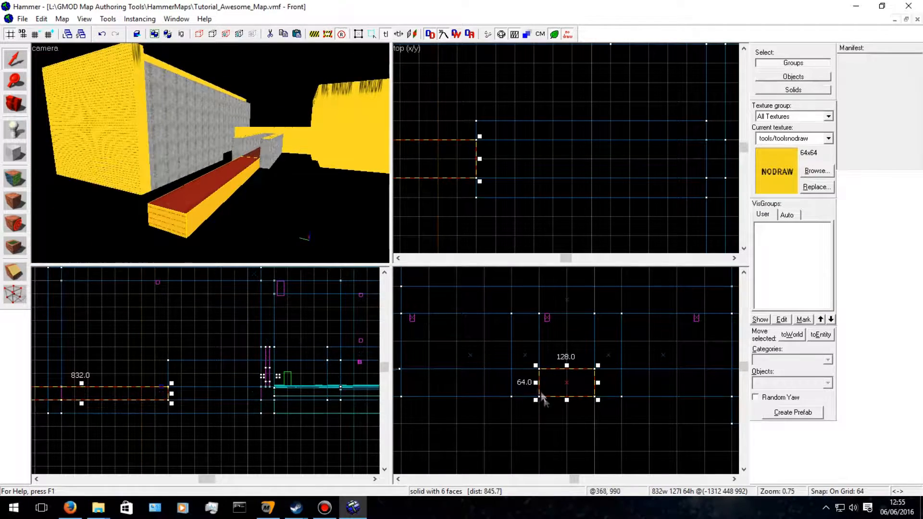
scroll(459, 211, "down", 2)
key("Left")
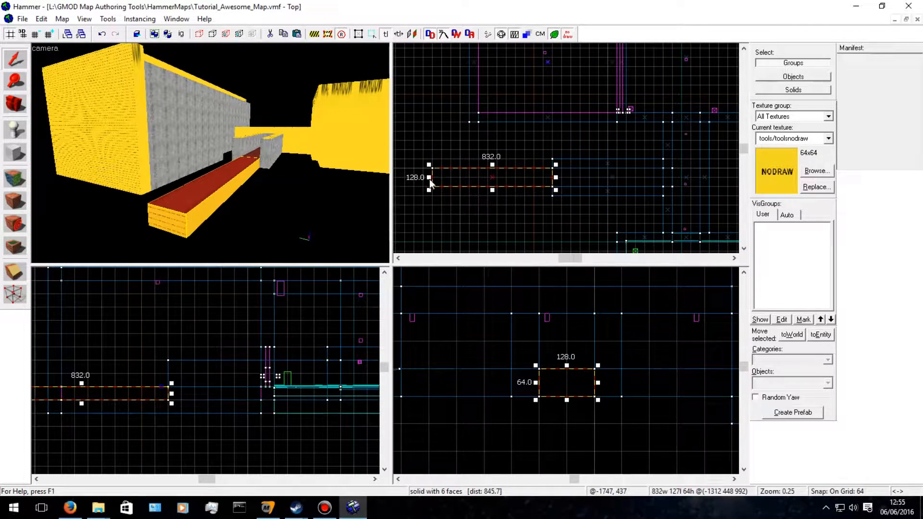
left_click_drag(492, 190, 492, 210)
left_click_drag(492, 164, 494, 143)
left_click_drag(493, 208, 493, 215)
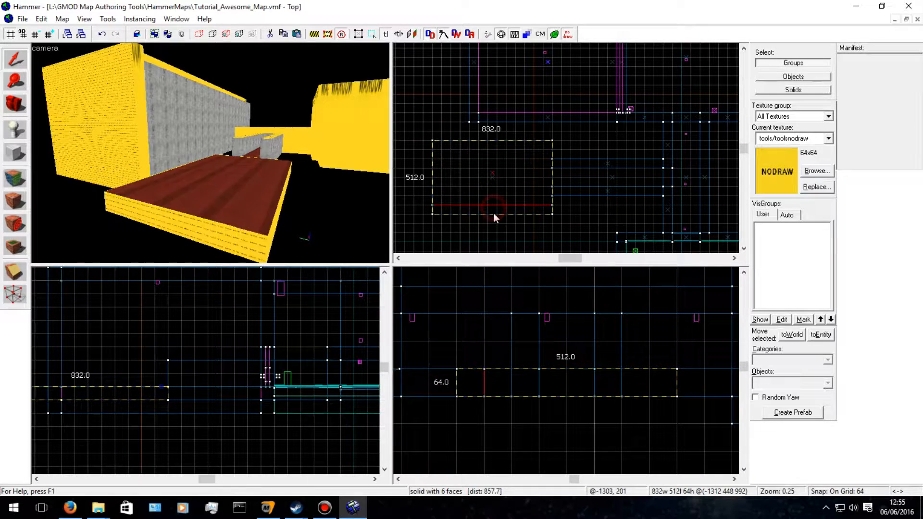
Shrink the room floor to 448 by 384 units, keeping it against the corridor's end and centred on it.
scroll(298, 168, "up", 5)
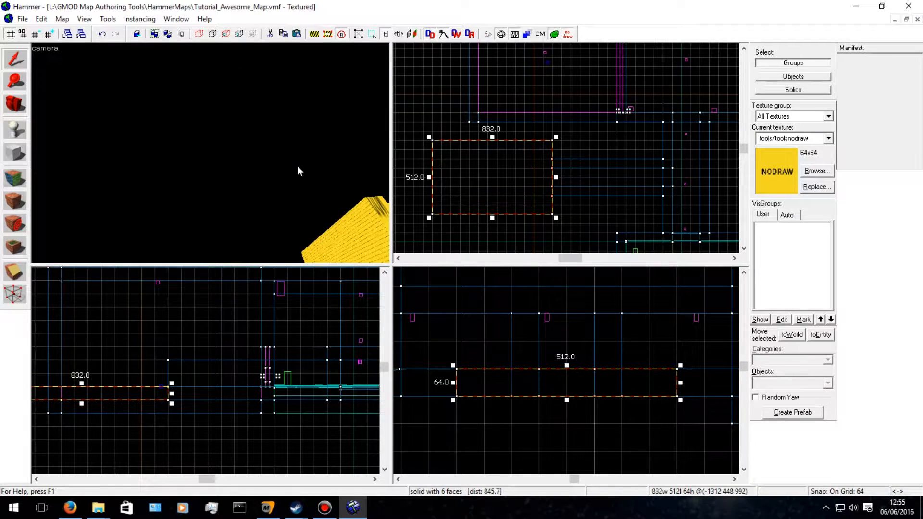
key("Right")
key("Down")
key("w")
key("w")
key("Left")
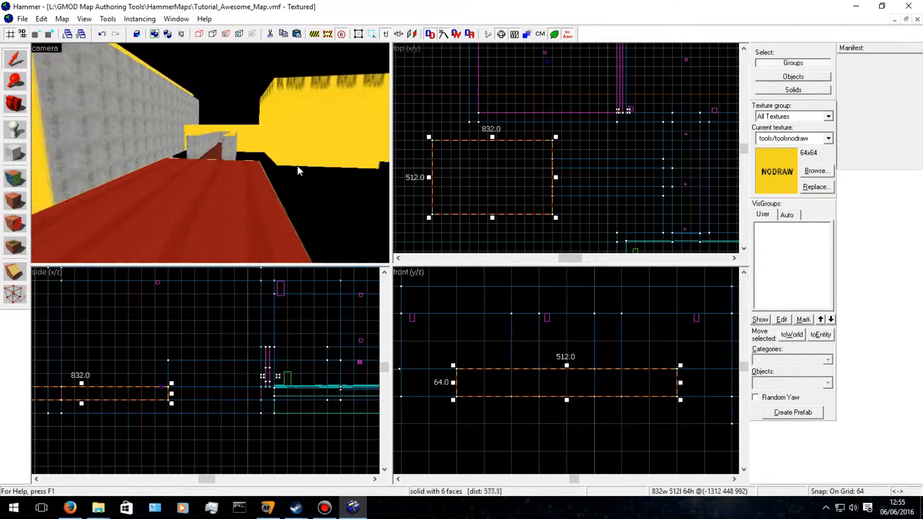
key("Down")
key("Right")
key("s")
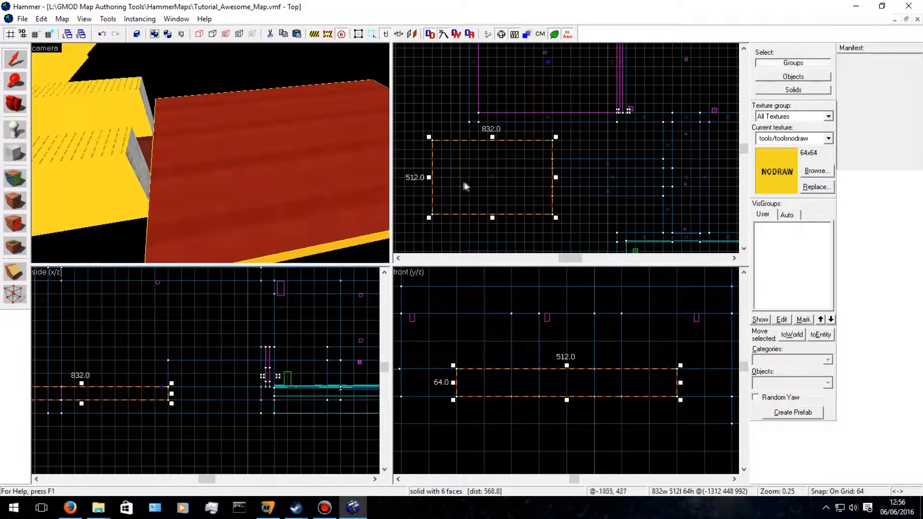
left_click_drag(431, 177, 486, 176)
left_click_drag(520, 137, 520, 146)
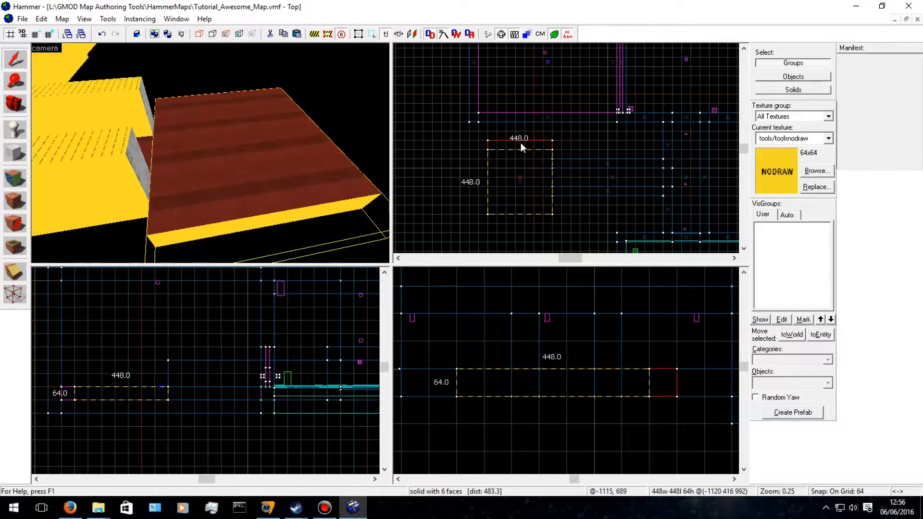
left_click_drag(520, 220, 520, 209)
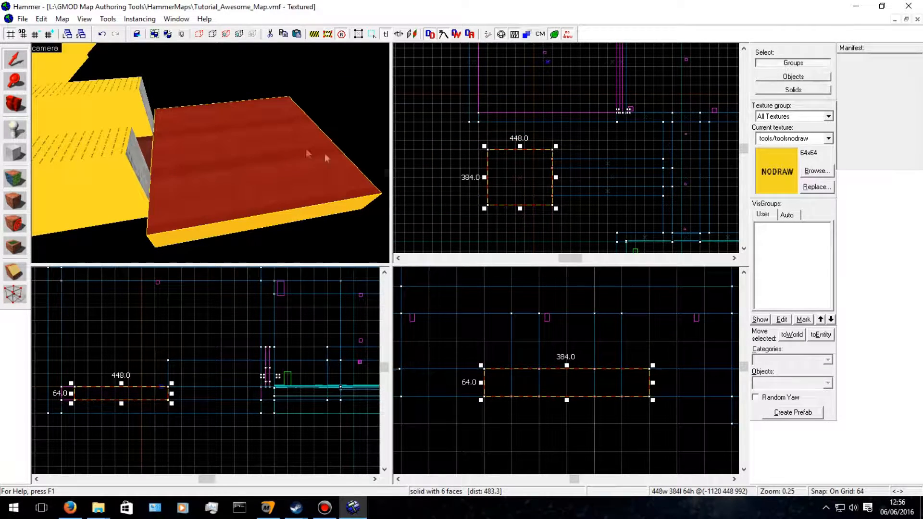
Fit the props/carpetfloor008a texture to the top face of the room floor.
key("Left")
key("w")
key("d")
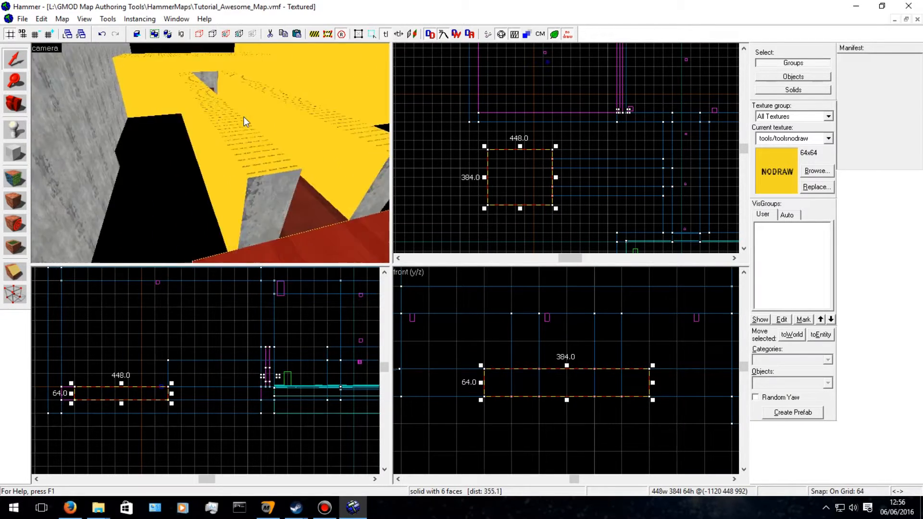
key("s")
key("a")
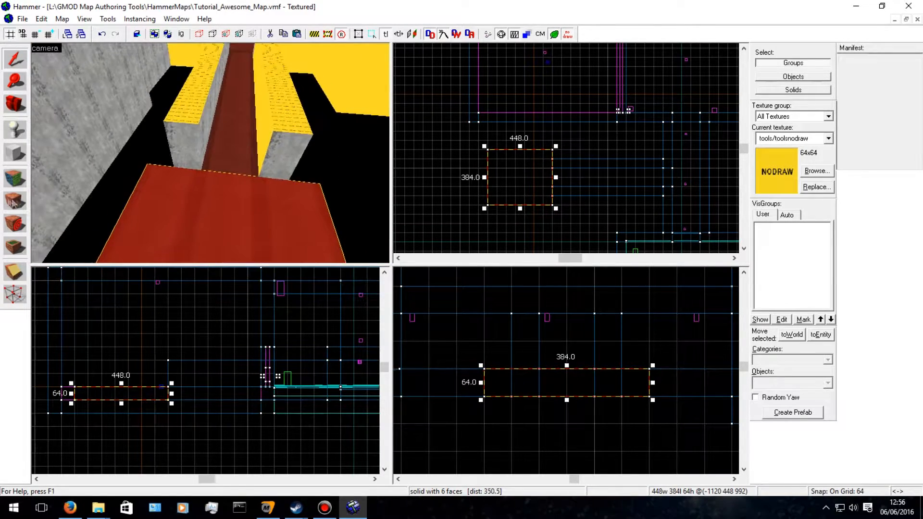
left_click(14, 178)
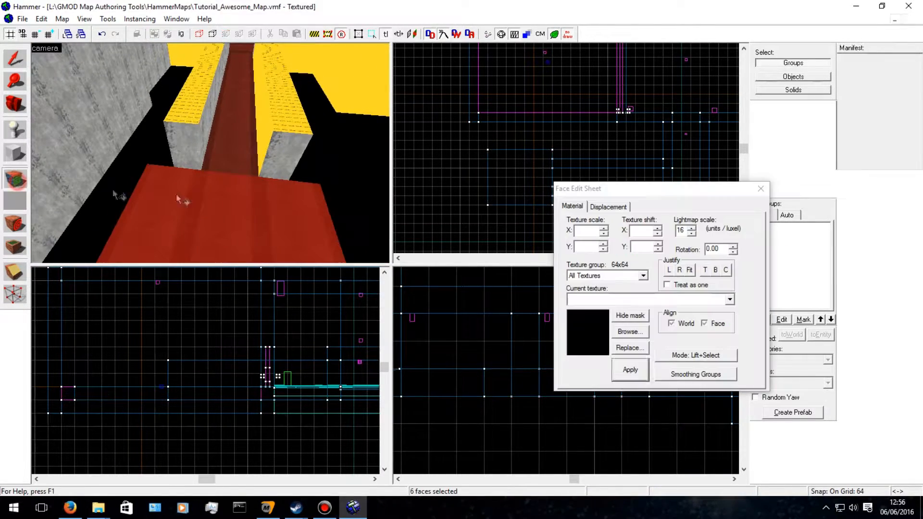
left_click(283, 220)
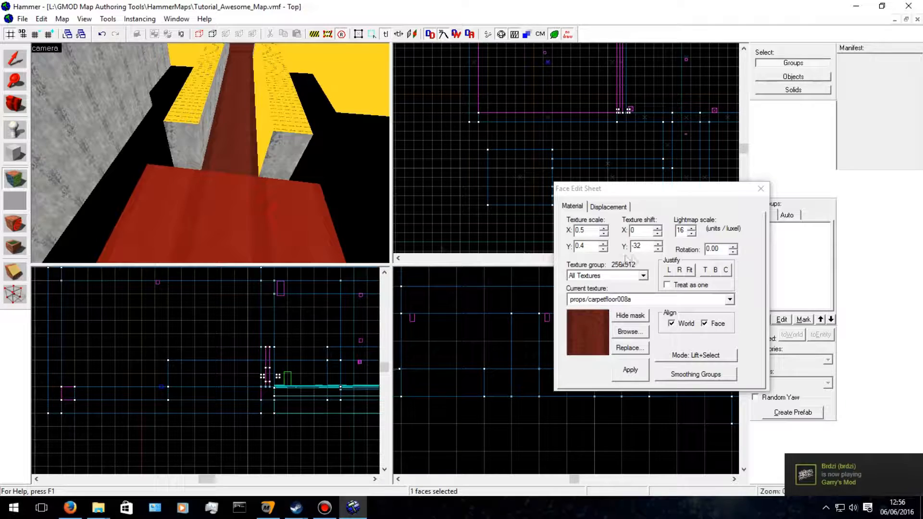
left_click(690, 270)
left_click(759, 194)
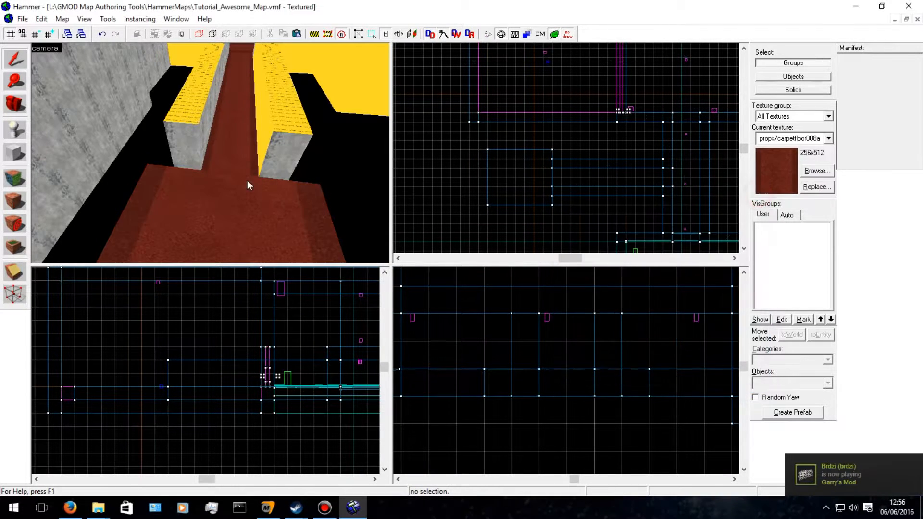
key("w")
key("s")
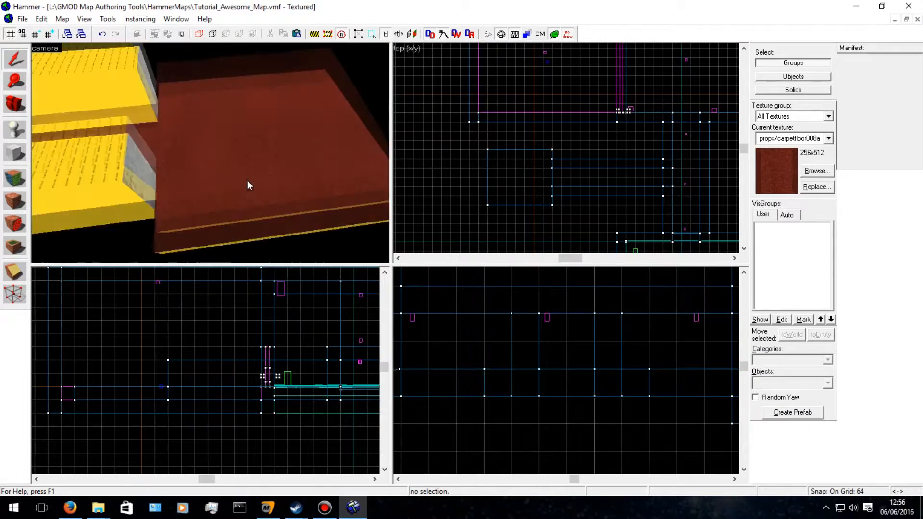
Replace the texture on the room floor's top face with props/carpetfloor001a.
key("shift+a")
left_click(190, 184)
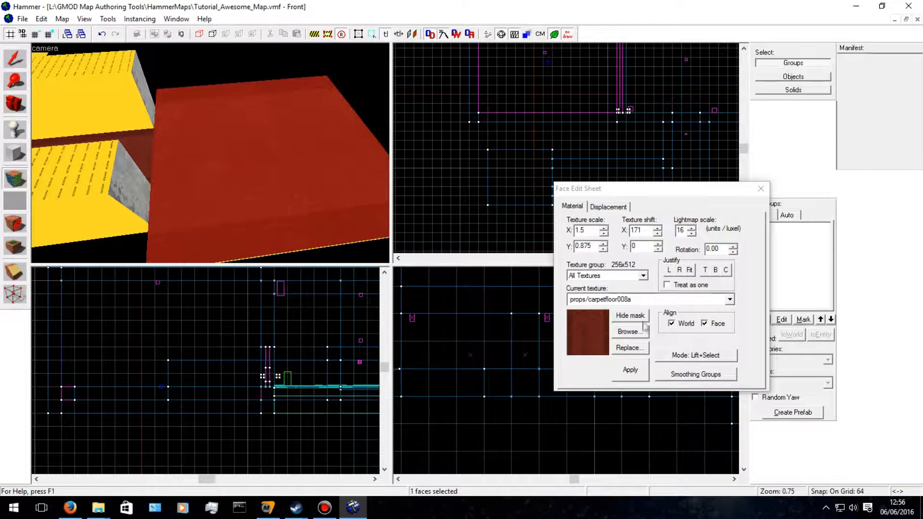
left_click(629, 331)
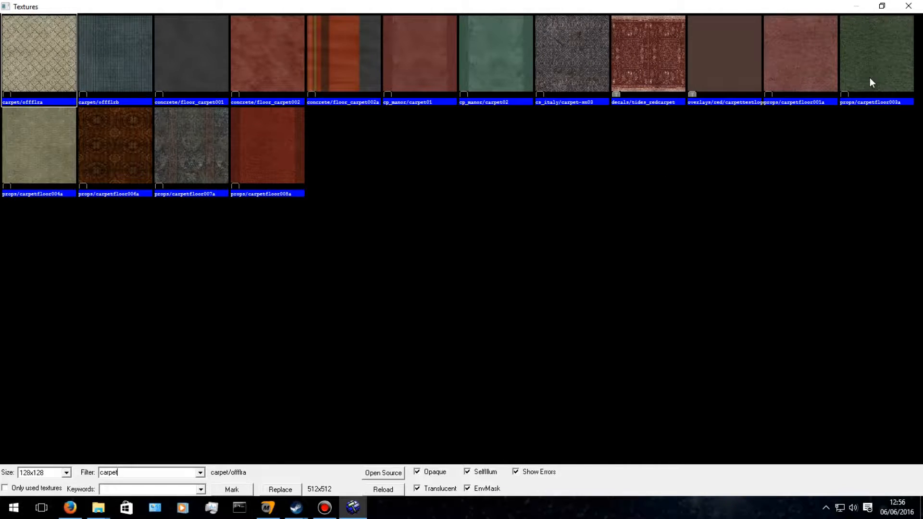
double_click(769, 60)
left_click(648, 367)
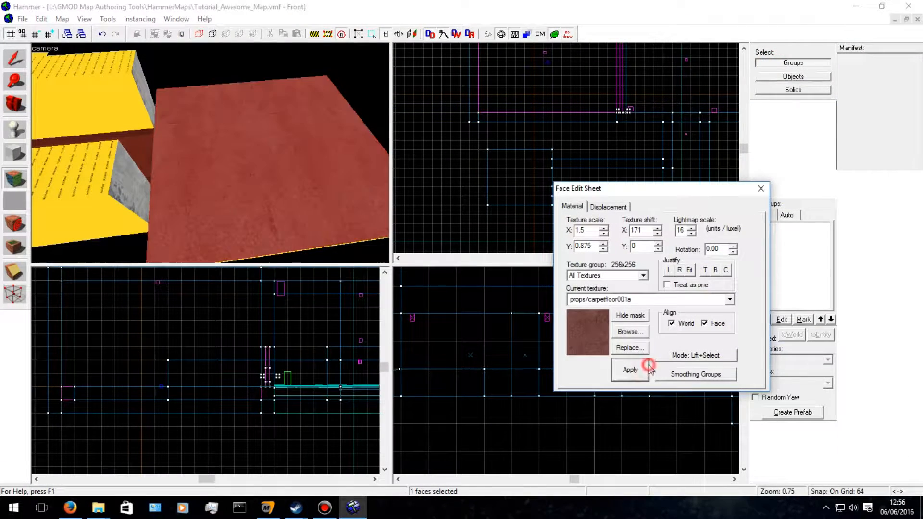
left_click(759, 188)
left_click(295, 170)
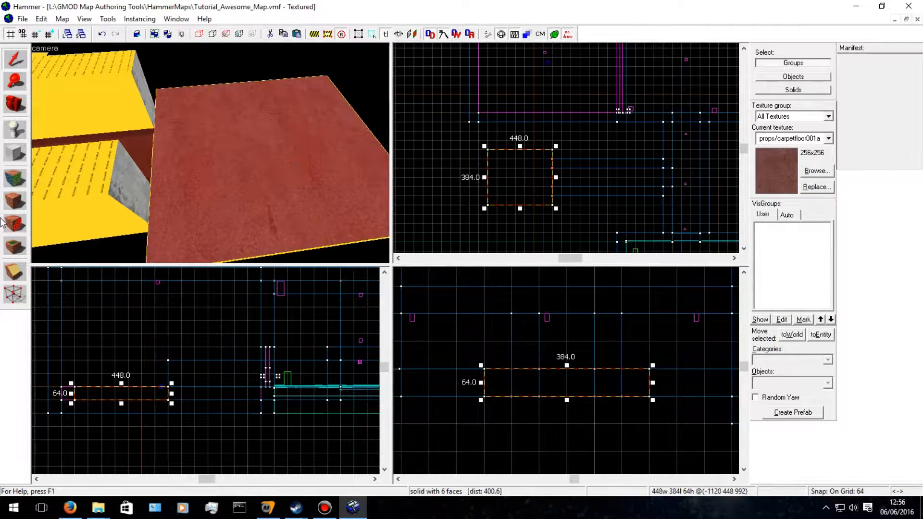
Fit the props/carpetfloor001a texture to the room floor's top face.
left_click(15, 179)
left_click(275, 179)
left_click(692, 271)
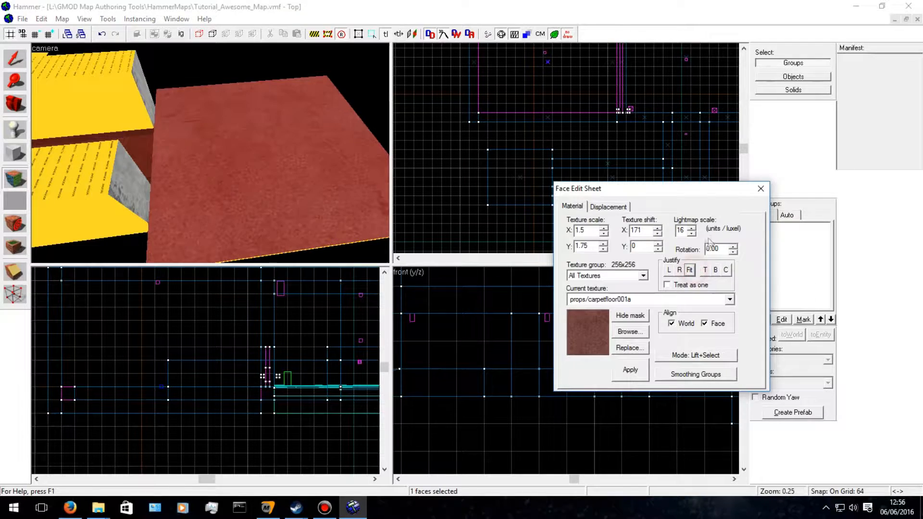
left_click(761, 189)
key("w")
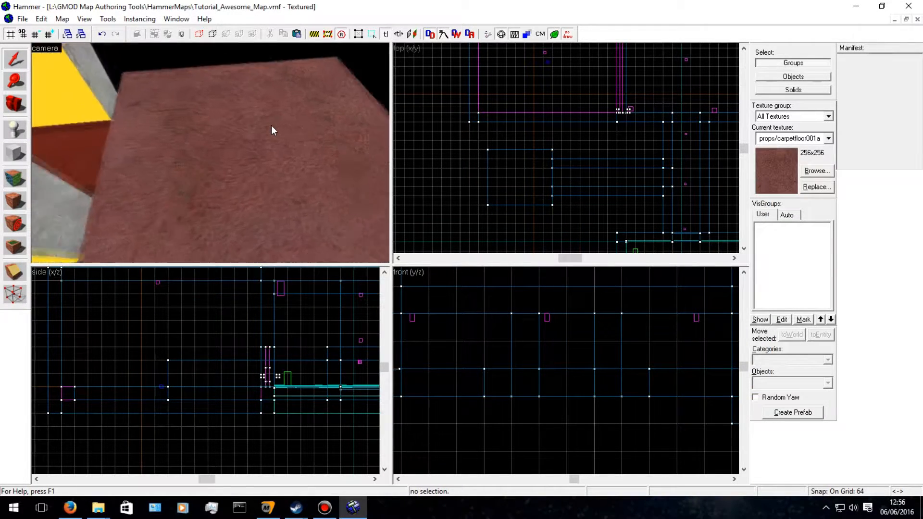
Set the Y texture scale of the room floor's top face to 0.25 and apply it.
key("s")
left_click(15, 178)
left_click(210, 181)
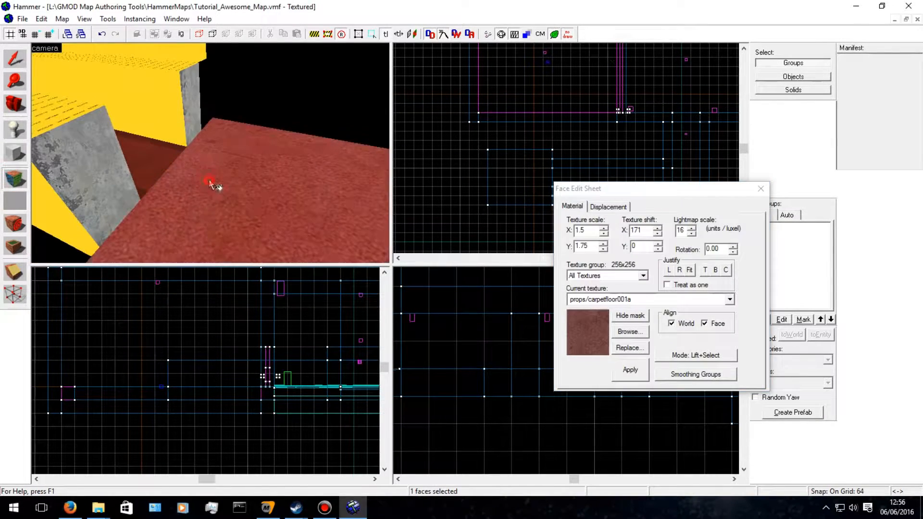
left_click(596, 243)
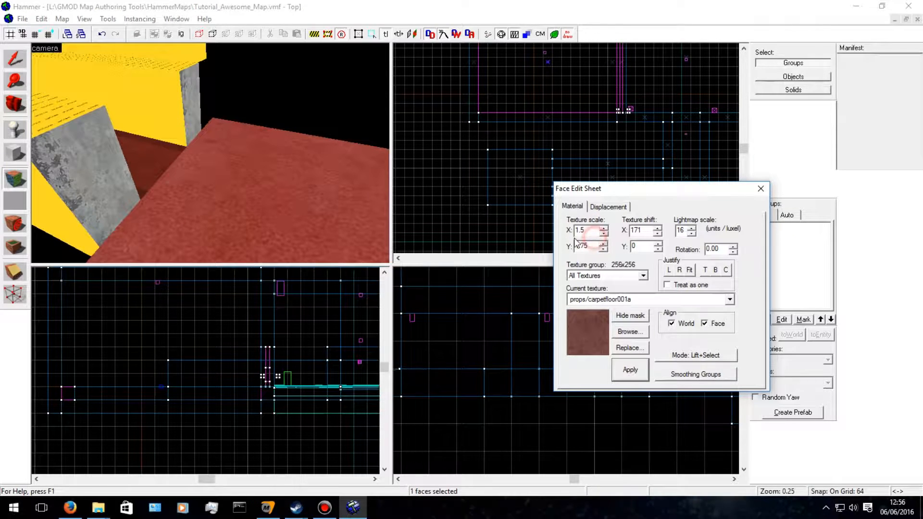
scroll(538, 216, "down", 2)
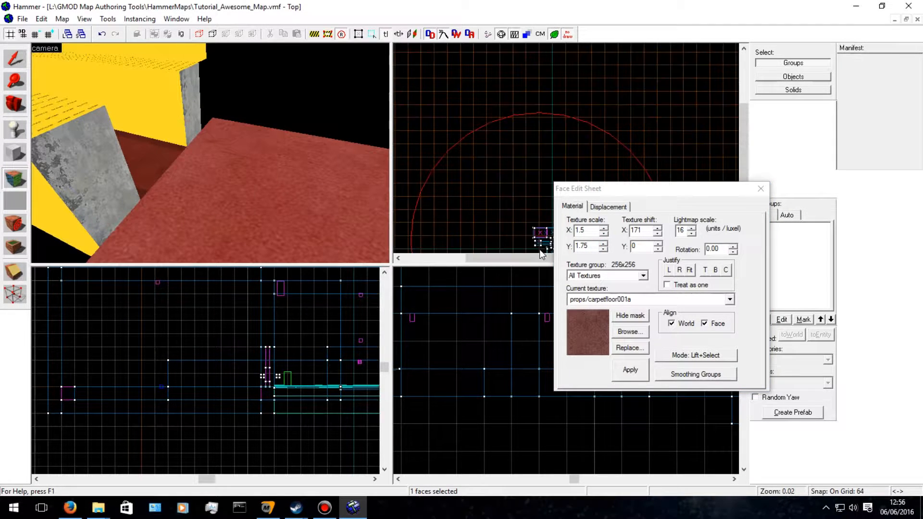
left_click(595, 246)
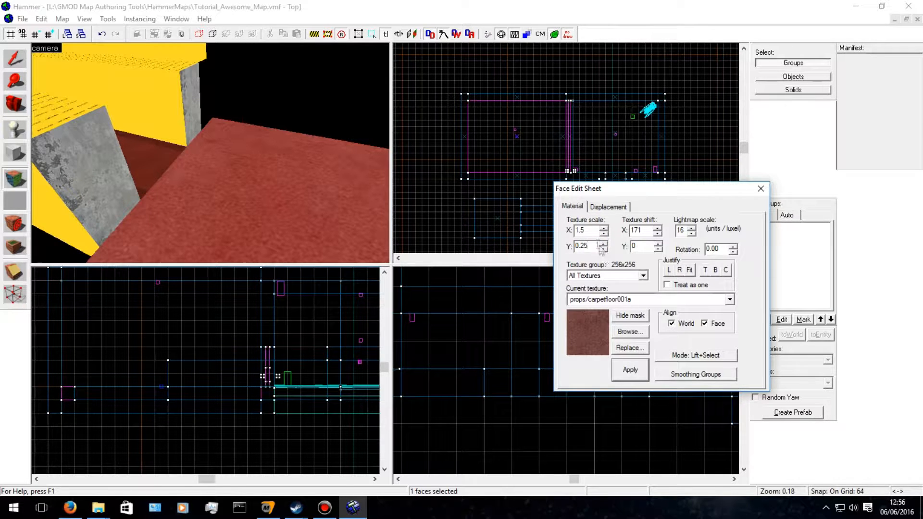
left_click(631, 372)
left_click(759, 189)
Place an info_player_start entity on the room floor to judge its size, and delete it again.
key("z")
key("w")
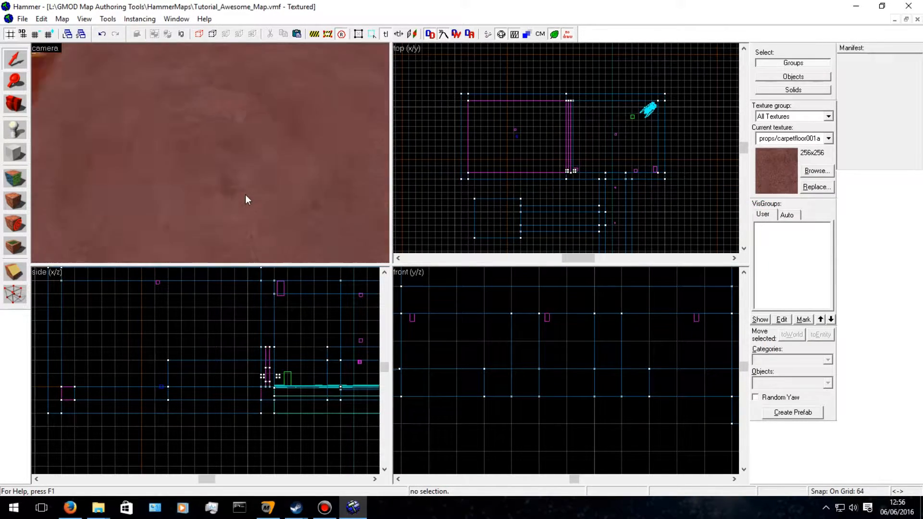
key("s")
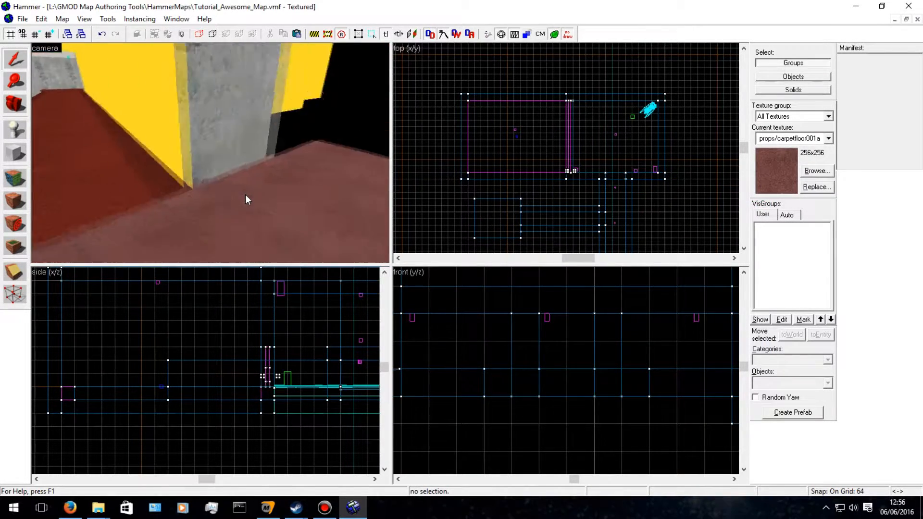
key("z")
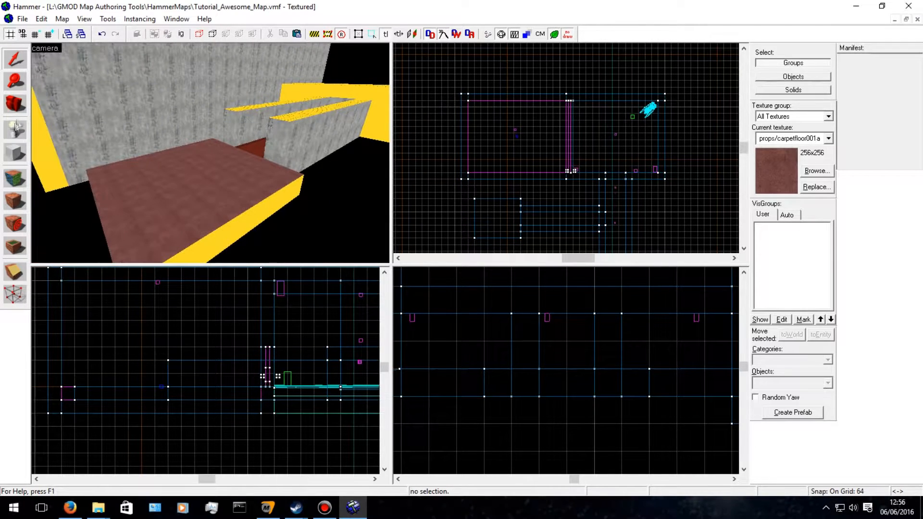
left_click(16, 126)
left_click(181, 149)
key("w")
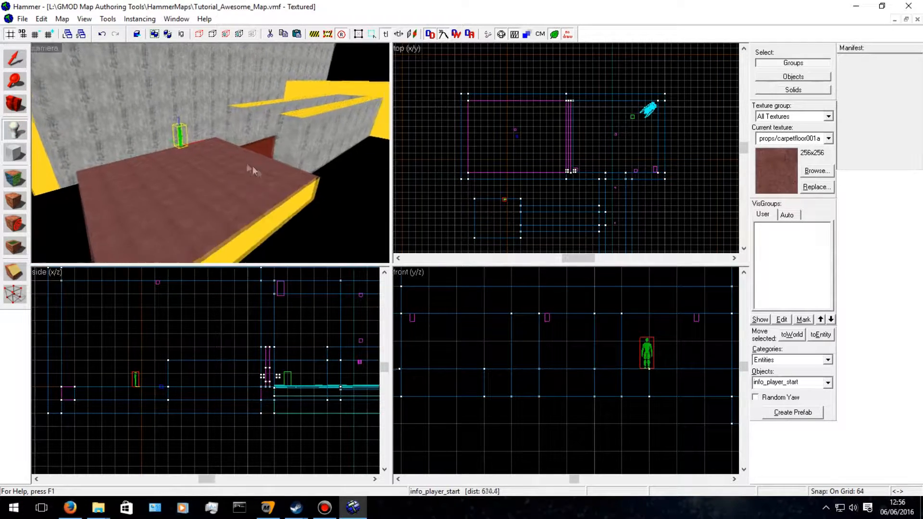
key("a")
key("ctrl+z")
left_click(250, 178)
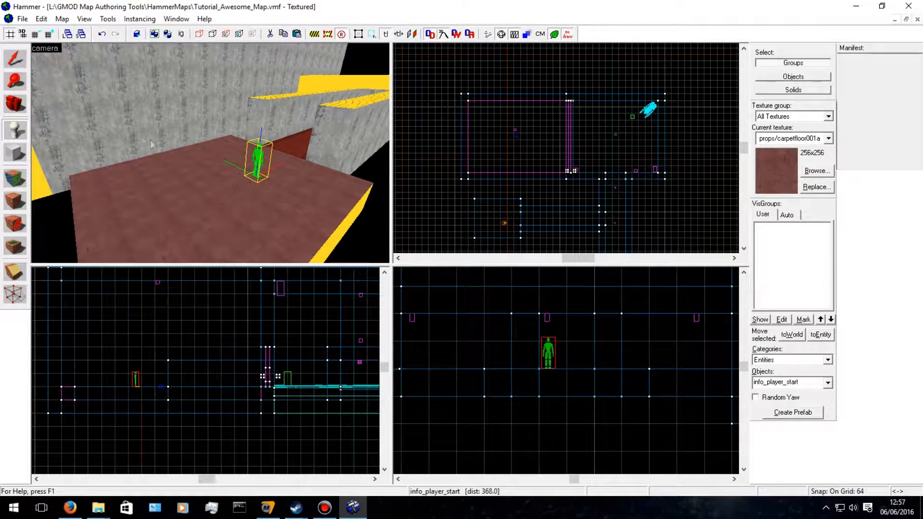
key("Delete")
Shrink the room floor to 320 by 256 units, keeping it against the side corridor's end and centred on it.
left_click(15, 59)
left_click(233, 188)
scroll(528, 245, "up", 3)
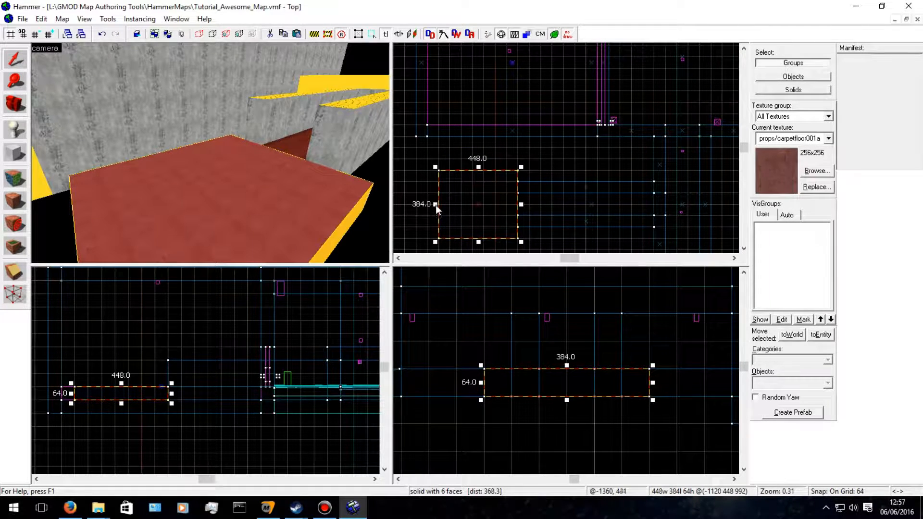
left_click_drag(436, 205, 458, 202)
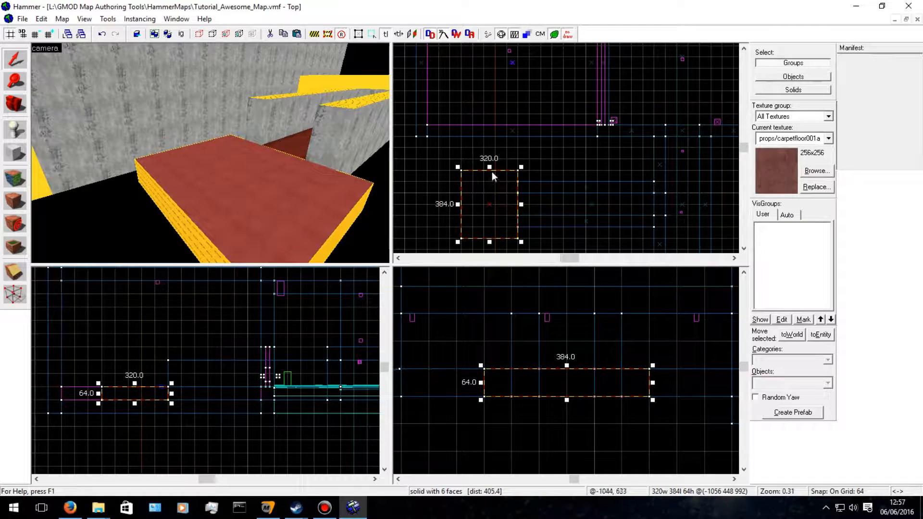
left_click(485, 170)
left_click(269, 191)
left_click(496, 191)
left_click(299, 172)
left_click_drag(489, 169, 490, 178)
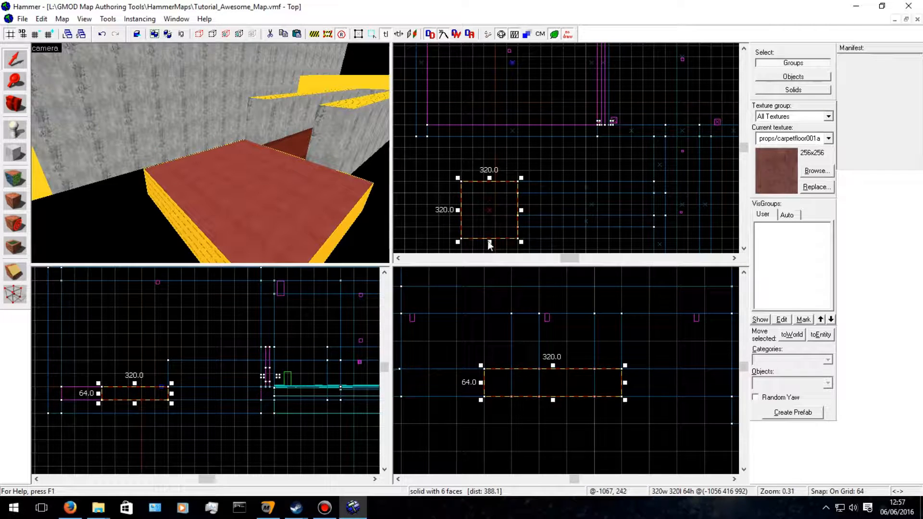
left_click_drag(492, 241, 490, 229)
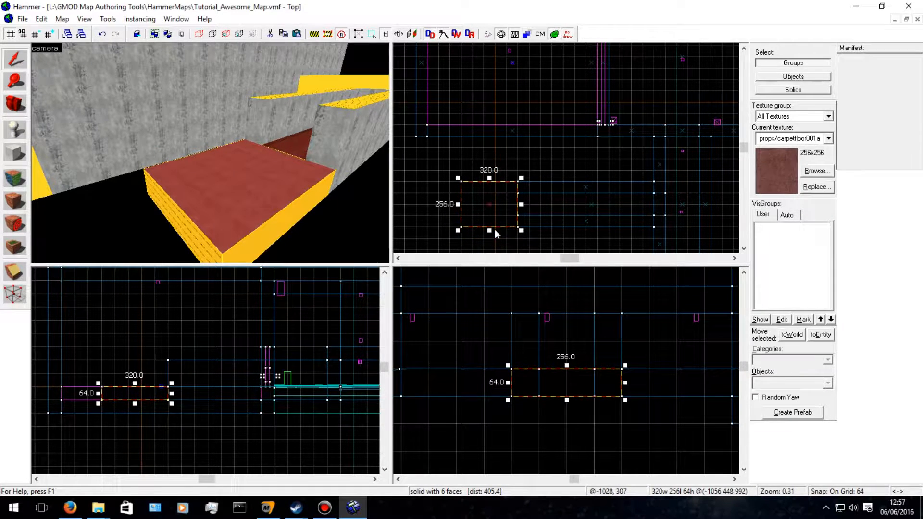
Duplicate the side corridor's 768-unit wall and place the copy along the room floor's long outer edge, flush with the corridor end.
key("w")
key("Left")
key("d")
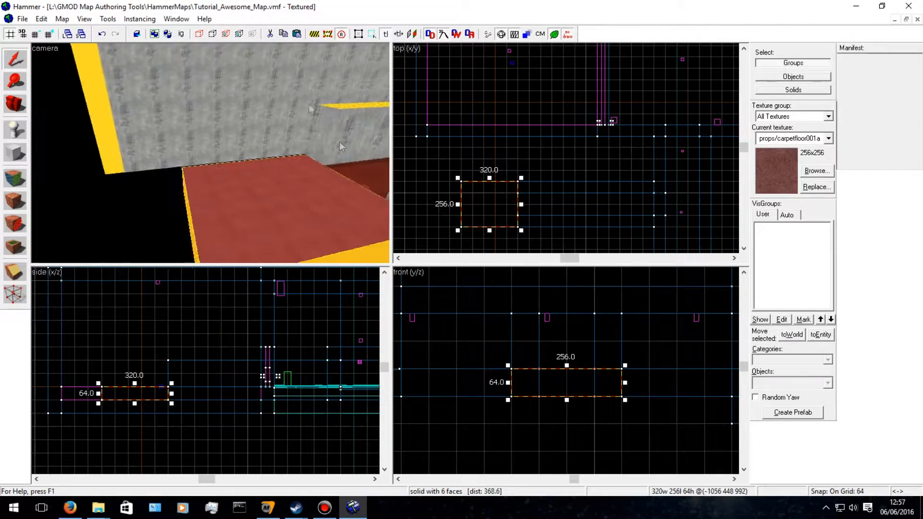
key("s")
key("w")
key("s")
key("d")
left_click(309, 173)
left_click(242, 191)
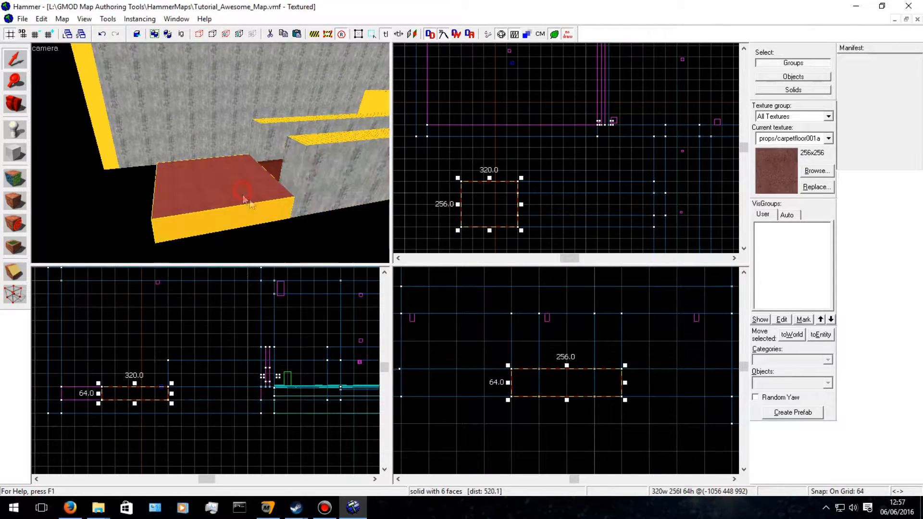
left_click(313, 192)
key("ctrl+v")
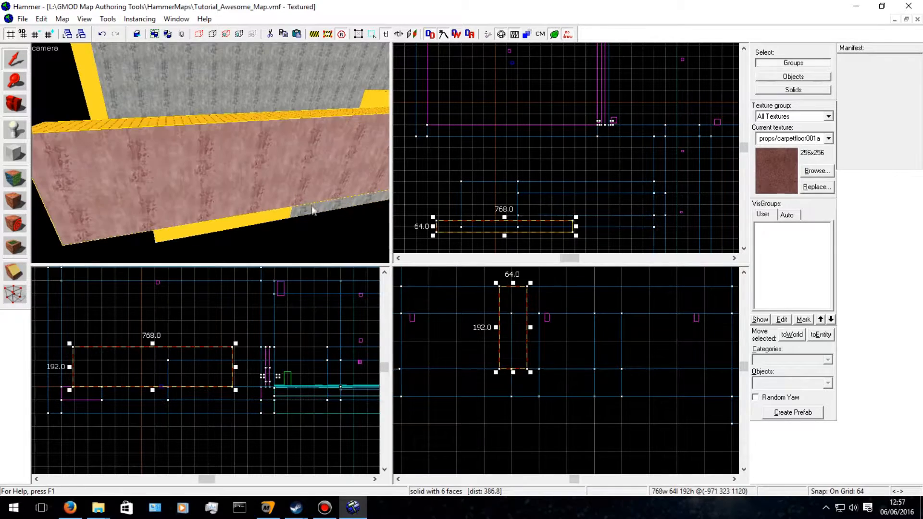
mouse_move(491, 225)
left_mouse_down()
mouse_move(495, 232)
mouse_move(438, 230)
left_mouse_up()
Shorten the copied wall to 320 units to match the room floor's length.
scroll(508, 377, "up", 2)
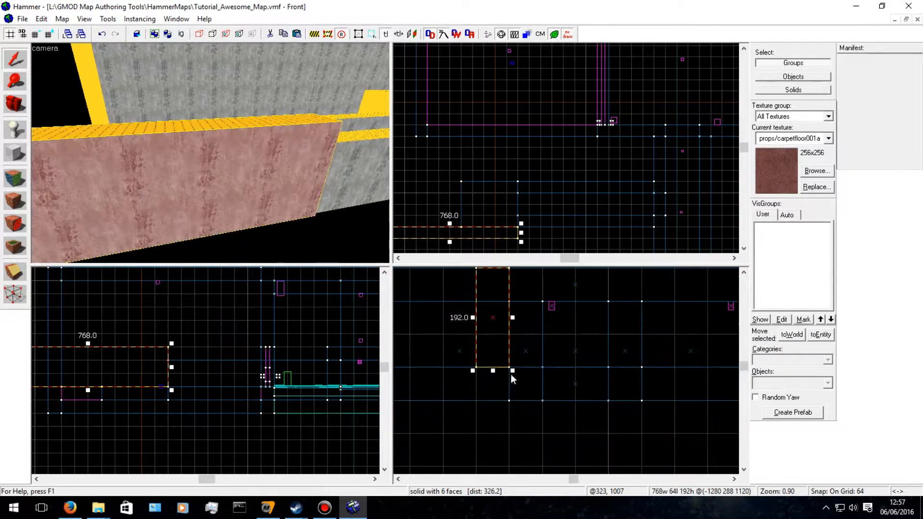
mouse_move(132, 375)
left_mouse_down()
mouse_move(130, 385)
mouse_move(130, 375)
left_mouse_up()
left_click_drag(274, 252, 339, 218)
key("Up")
scroll(457, 232, "down", 4)
key("Left")
scroll(510, 223, "up", 5)
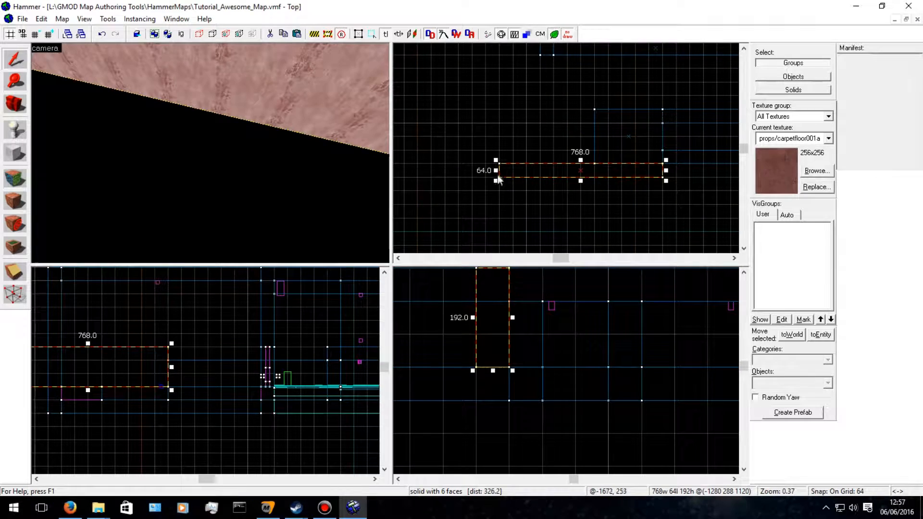
left_click_drag(498, 170, 589, 167)
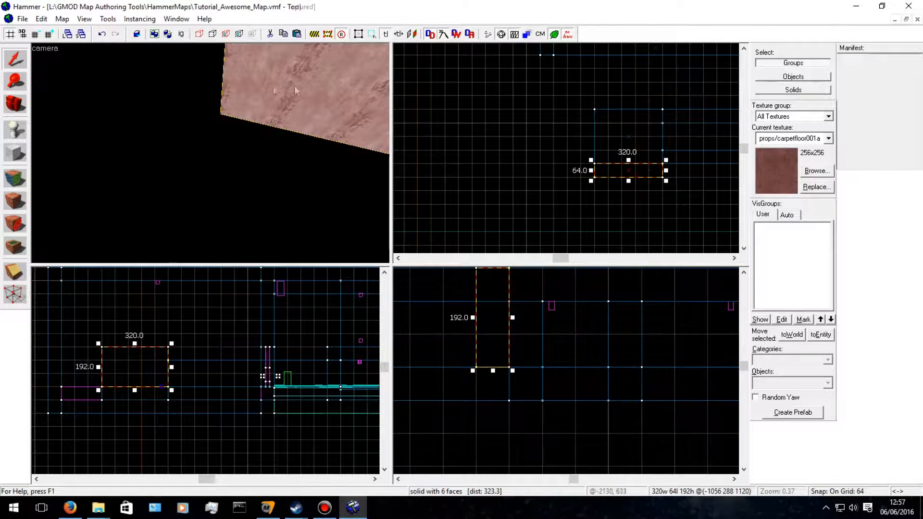
Lower the copied wall by 64 units so its base is level with the underside of the room floor.
key("Up")
key("a")
key("Right")
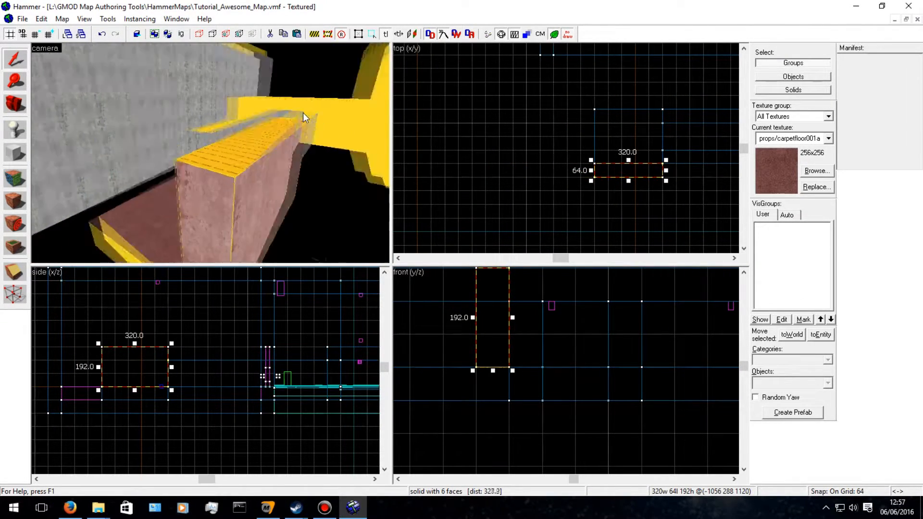
key("s")
key("a")
left_click_drag(497, 329, 496, 361)
key("a")
key("s")
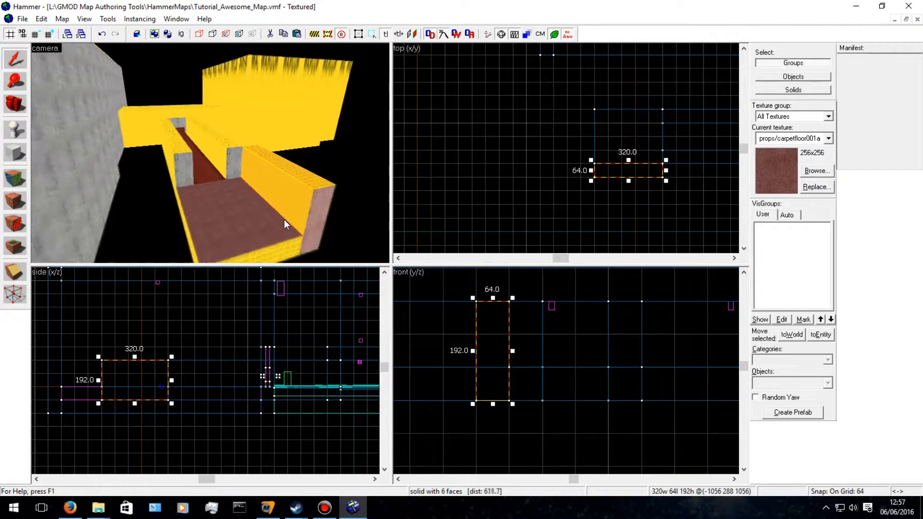
Duplicate the 320-unit room wall and align the copy along the opposite long side of the room floor.
key("ctrl+v")
left_click_drag(656, 387, 666, 330)
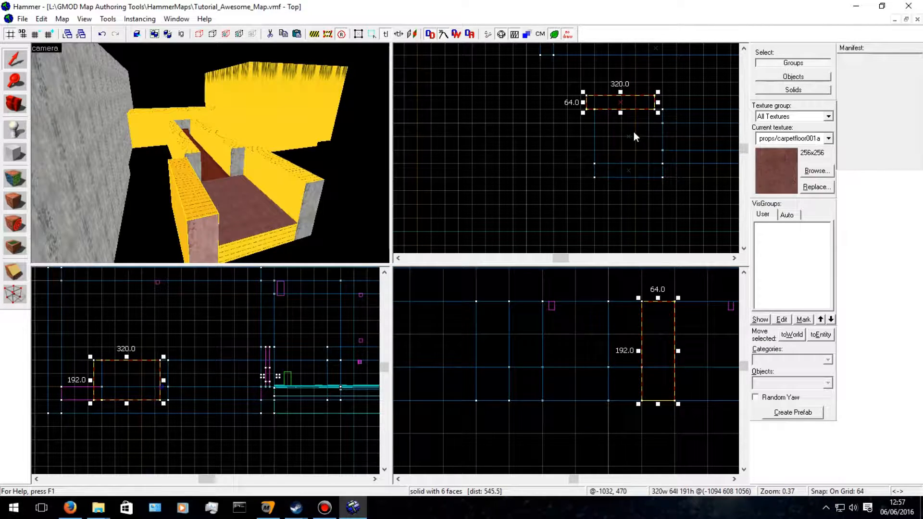
left_click_drag(643, 103, 650, 103)
Inspect both new room walls and how they meet the side corridor from several angles.
key("w")
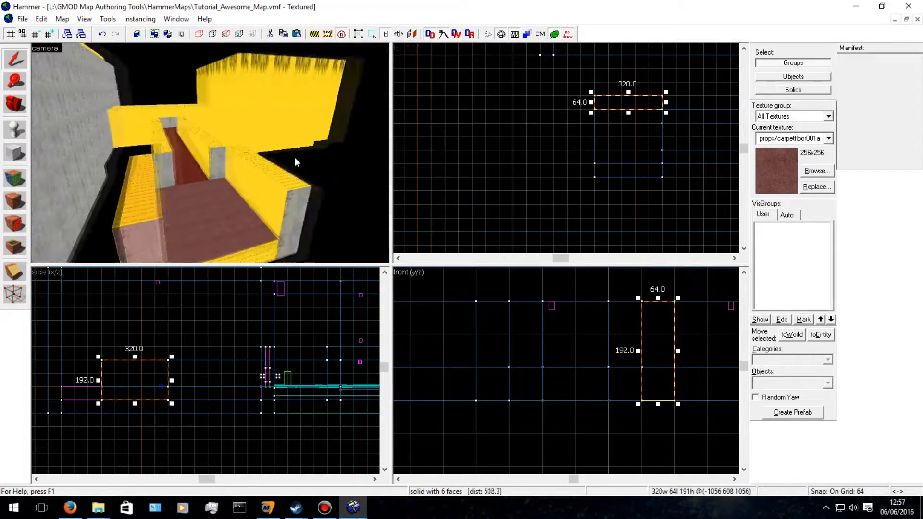
key("w")
key("Down")
key("d")
key("Left")
key("w")
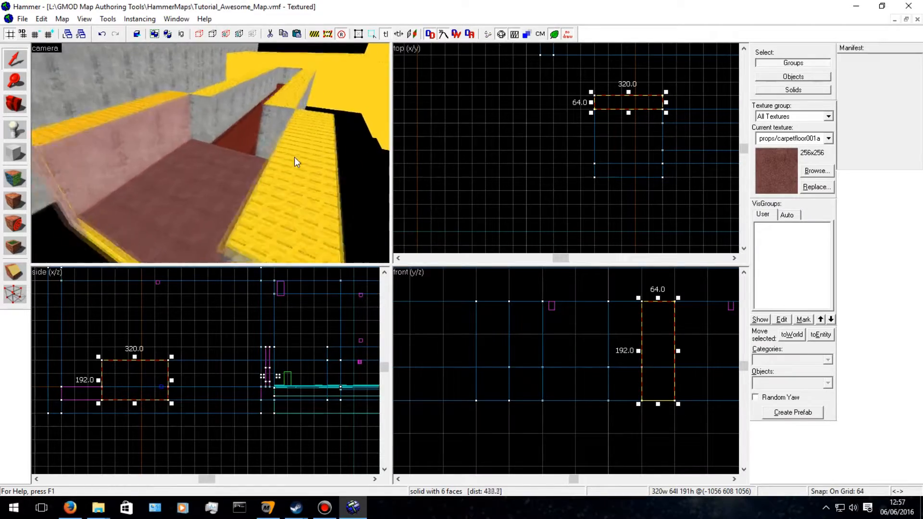
key("d")
key("Left")
key("s")
key("Up")
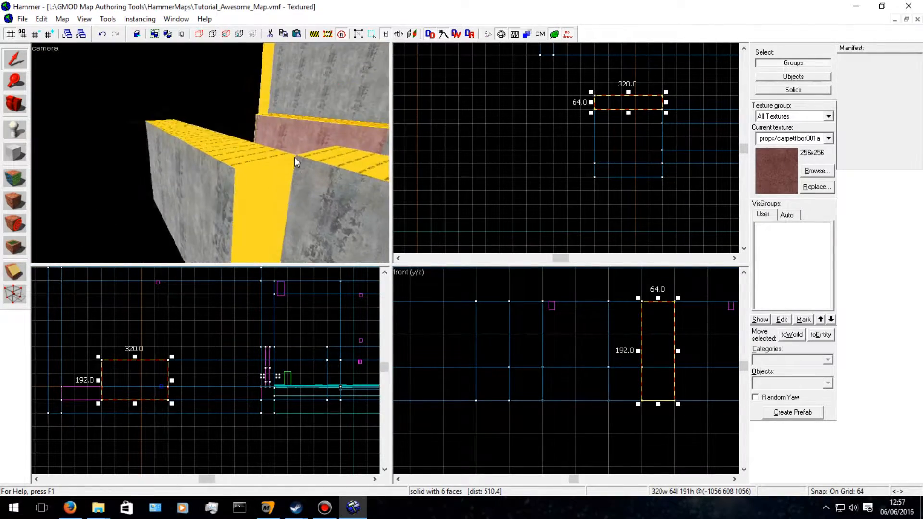
key("w")
key("d")
key("Right")
key("w")
key("Down")
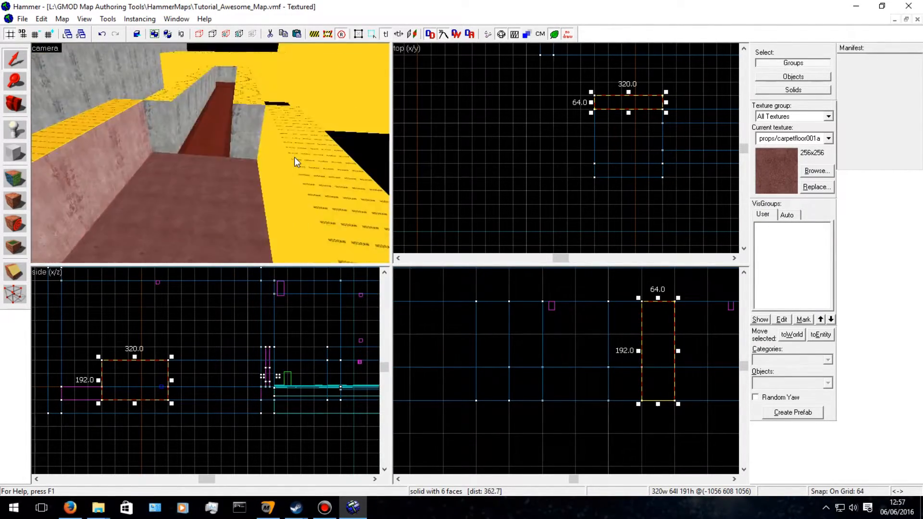
key("w")
key("Right")
key("a")
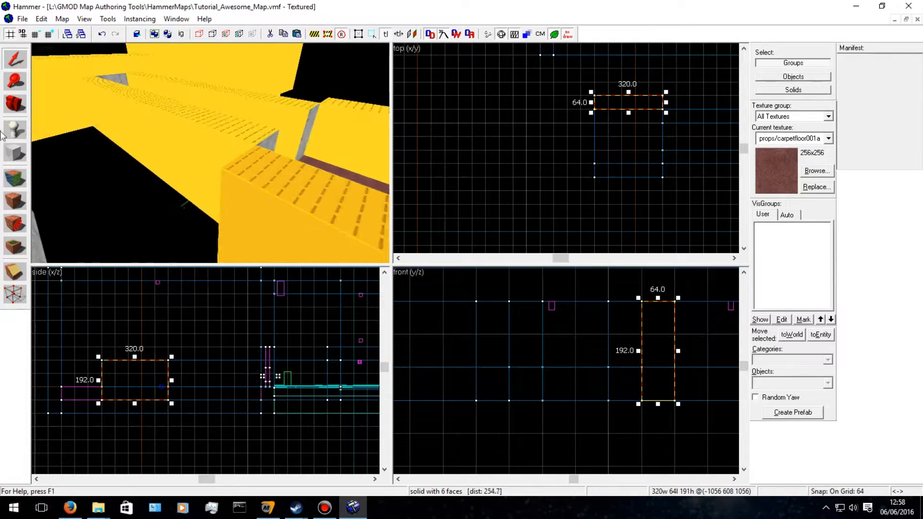
Apply the tools/toolsnodraw texture to the outer faces of the room wall and the adjoining side corridor wall.
left_click(15, 178)
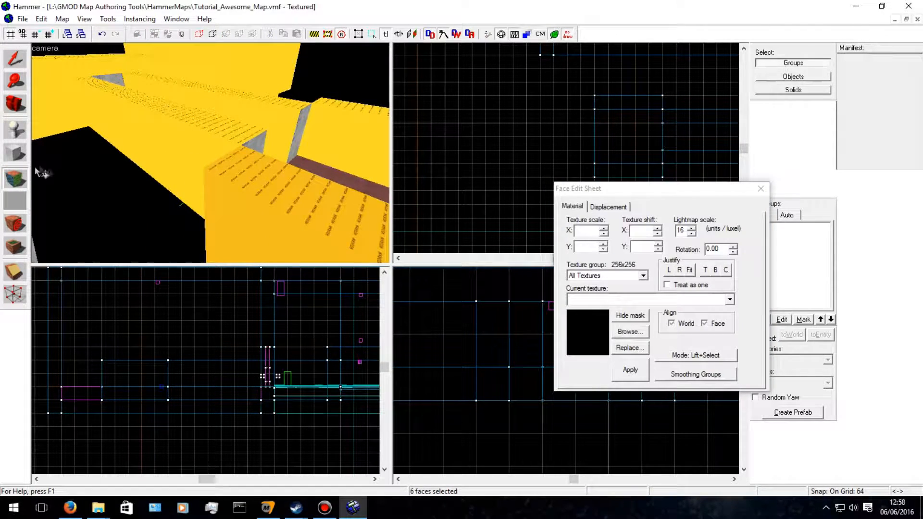
left_click(19, 177)
left_click(19, 177)
key("d")
key("w")
key("Left")
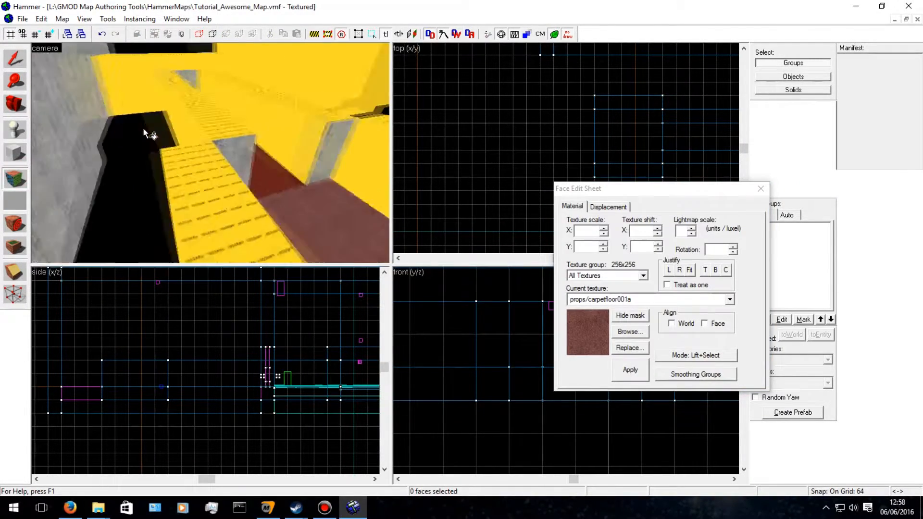
key("d")
key("Left")
key("s")
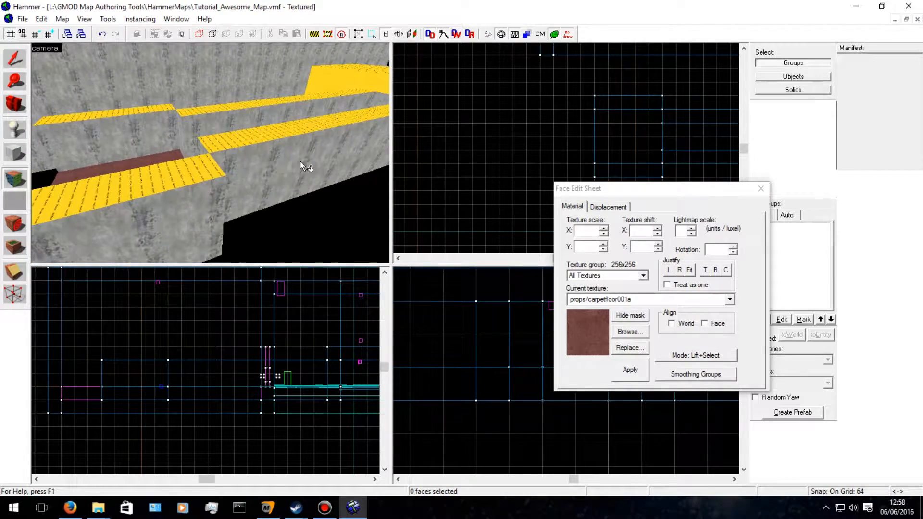
left_click(299, 162)
left_click(186, 207, "ctrl")
key("a")
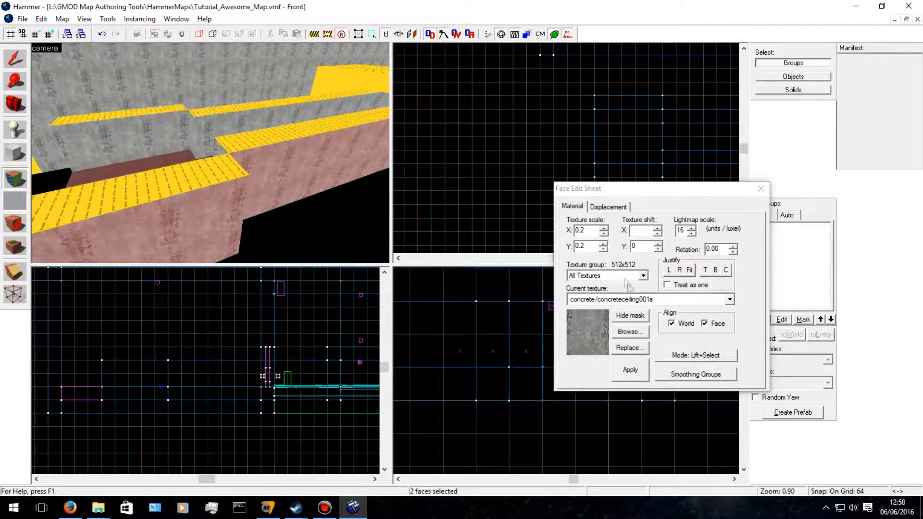
left_click(730, 299)
scroll(622, 116, "down", 3)
scroll(686, 115, "up", 3)
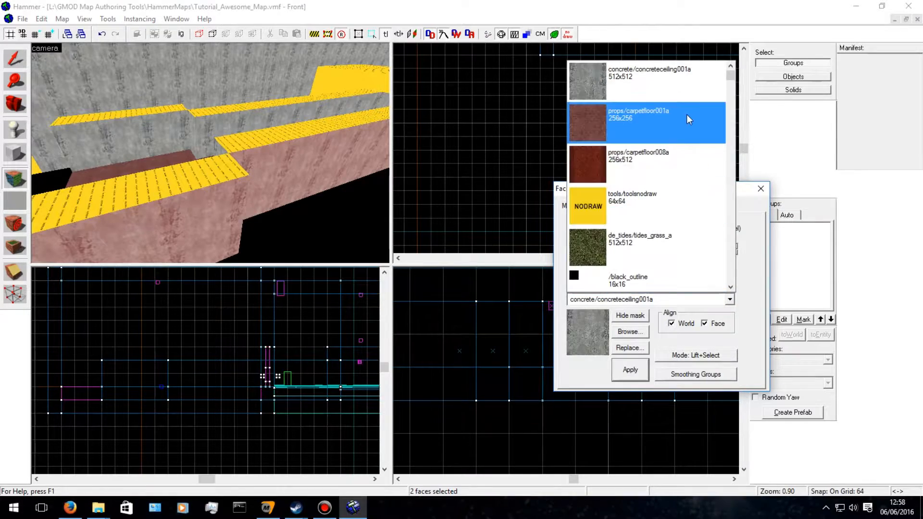
left_click(649, 206)
left_click(630, 369)
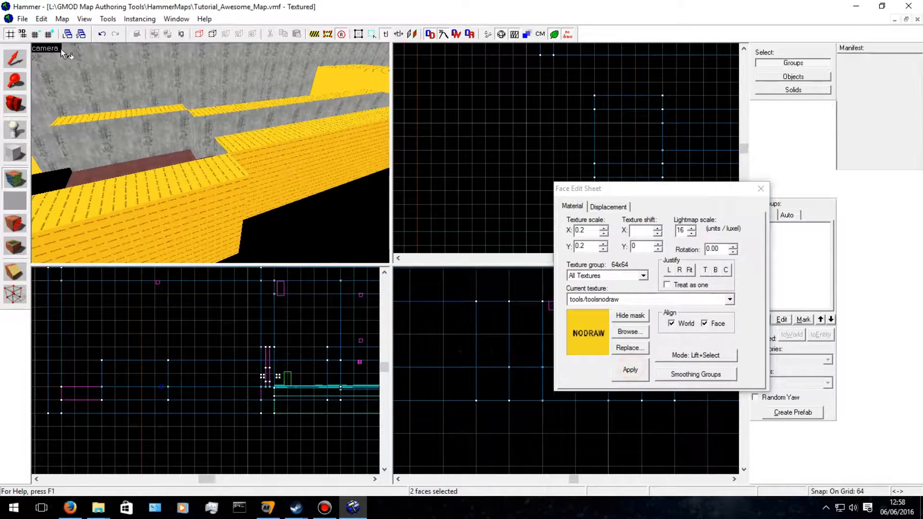
Apply the concrete/concreteceiling001a texture to the nodraw inner face of the opposite room wall.
left_click(13, 67)
key("a")
key("w")
key("Right")
key("s")
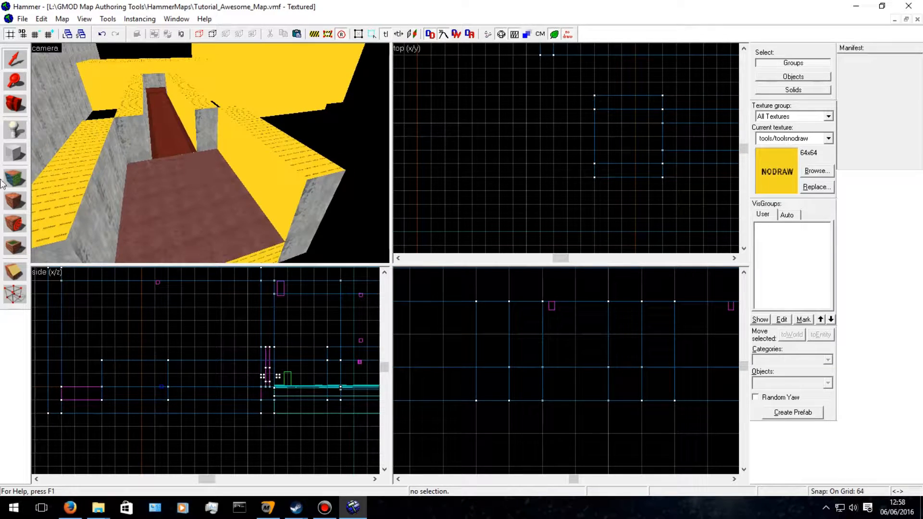
left_click(14, 178)
left_click(253, 176)
left_click(729, 299)
left_click(730, 288)
left_click(655, 87)
left_click(630, 369)
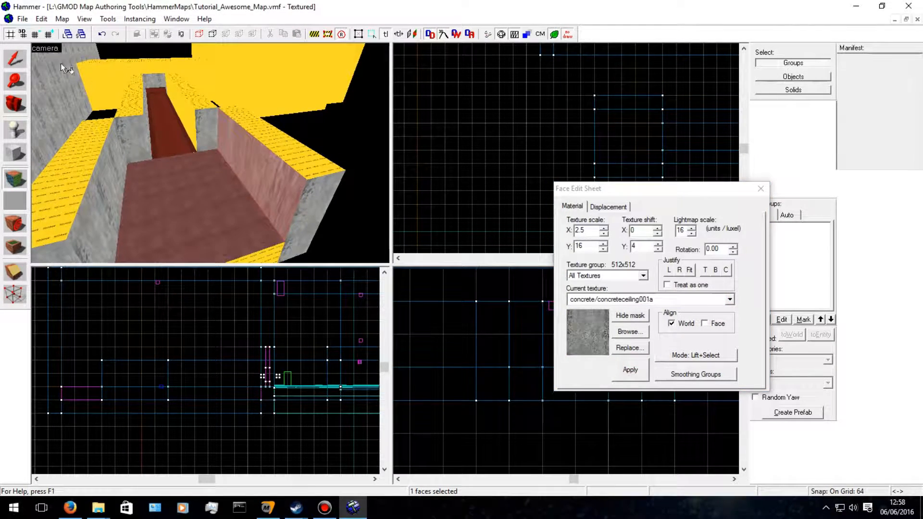
Set the texture scale of the newly concreted inner room wall face to 0.25 in both X and Y.
left_click(13, 61)
key("w")
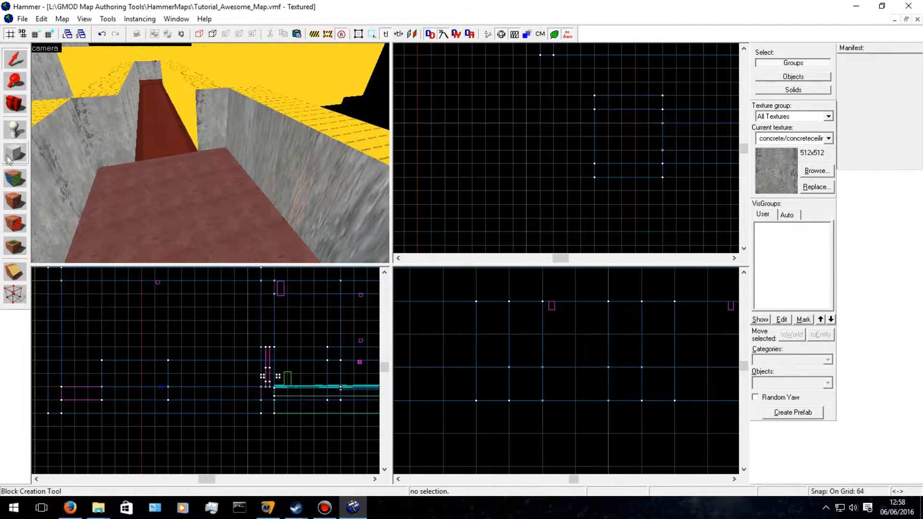
left_click(15, 179)
left_click(280, 178)
left_click(602, 249)
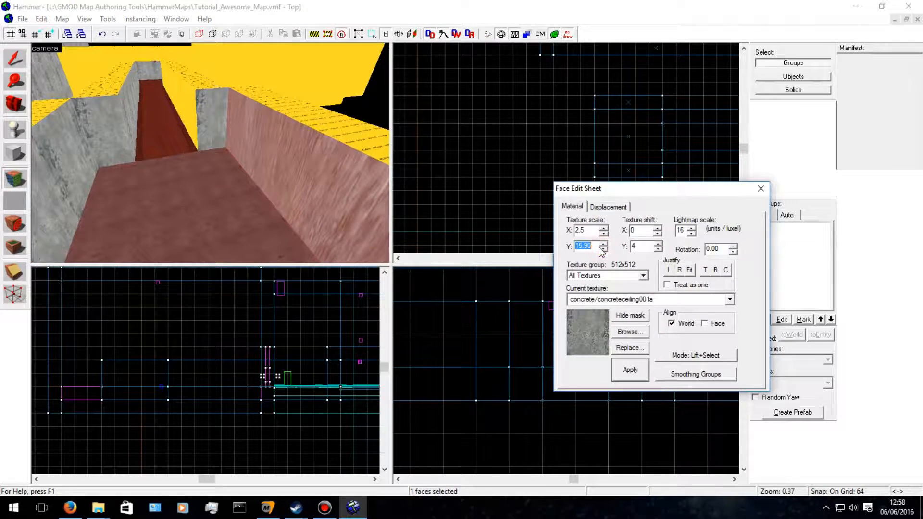
left_click(553, 247)
scroll(553, 247, "down", 3)
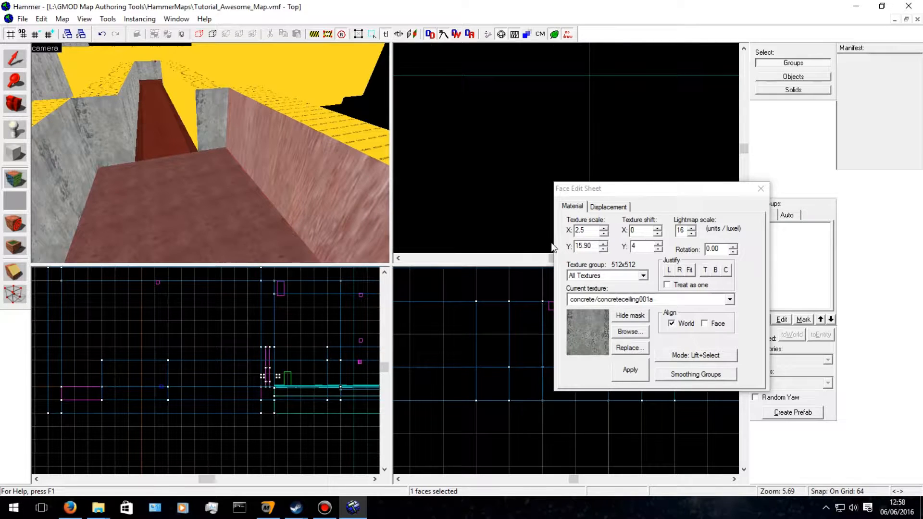
left_click_drag(596, 244, 565, 246)
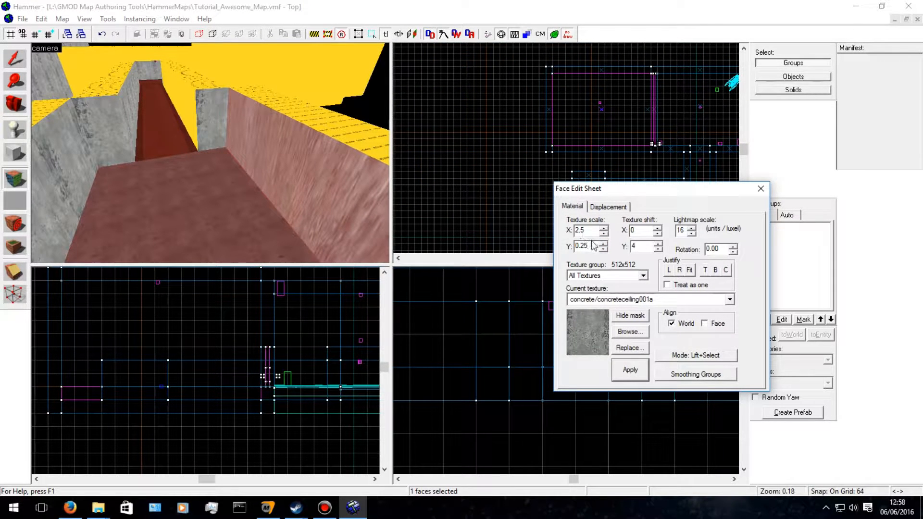
left_click_drag(585, 232, 560, 231)
type("0.25")
left_click(629, 369)
key("shift+s")
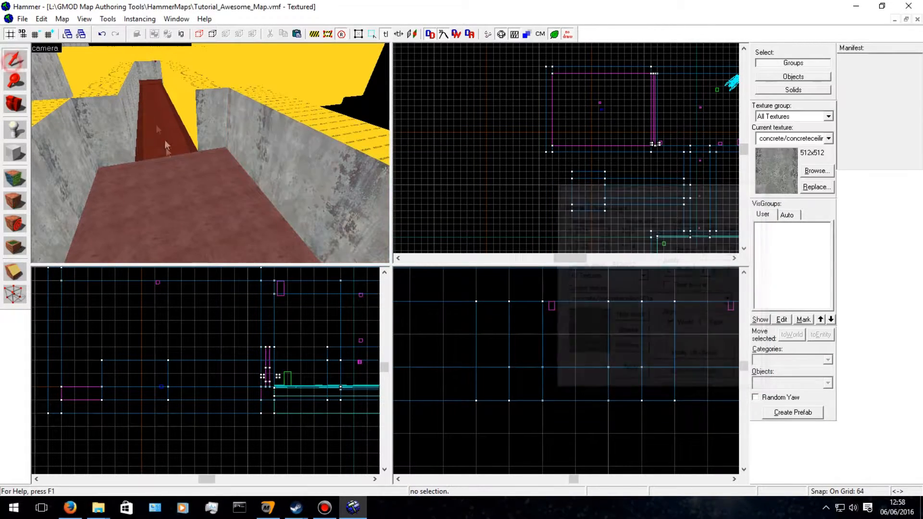
Duplicate the carpeted room floor and place the copy on top of the side corridor's walls at the main corridor end.
key("s")
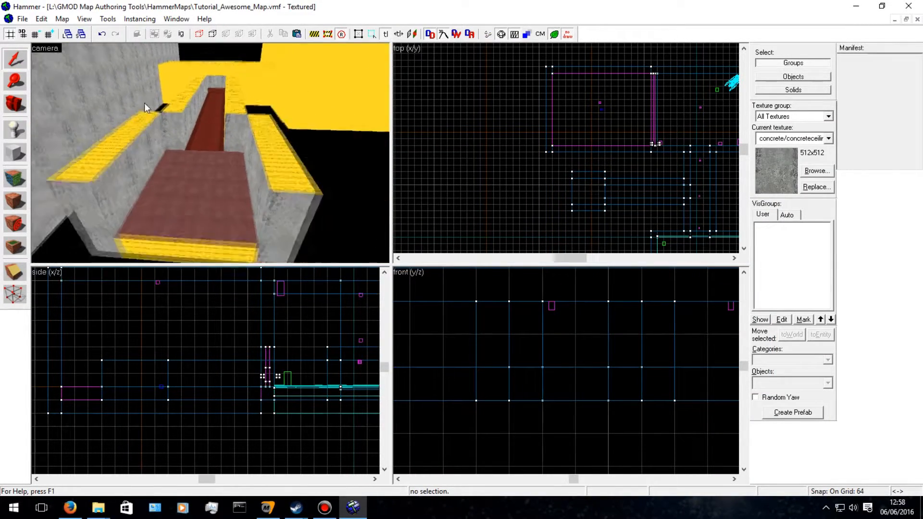
left_click(209, 180)
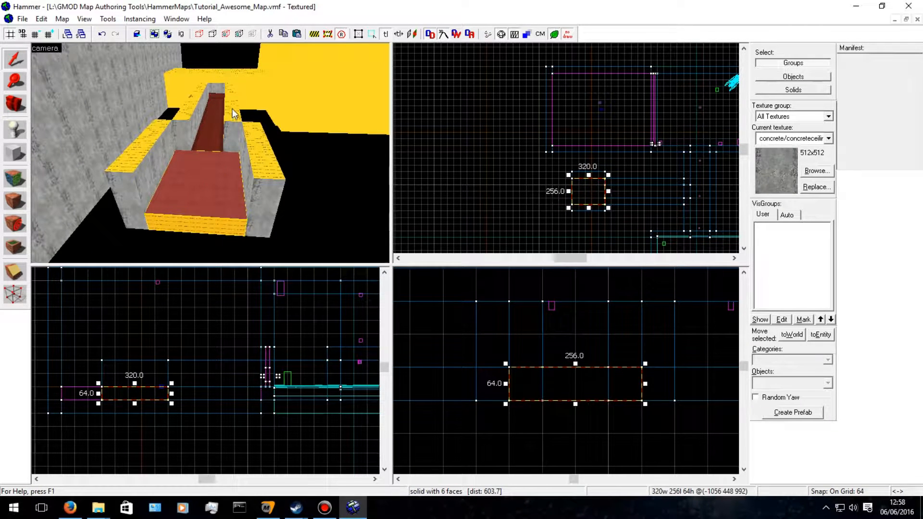
key("ctrl+v")
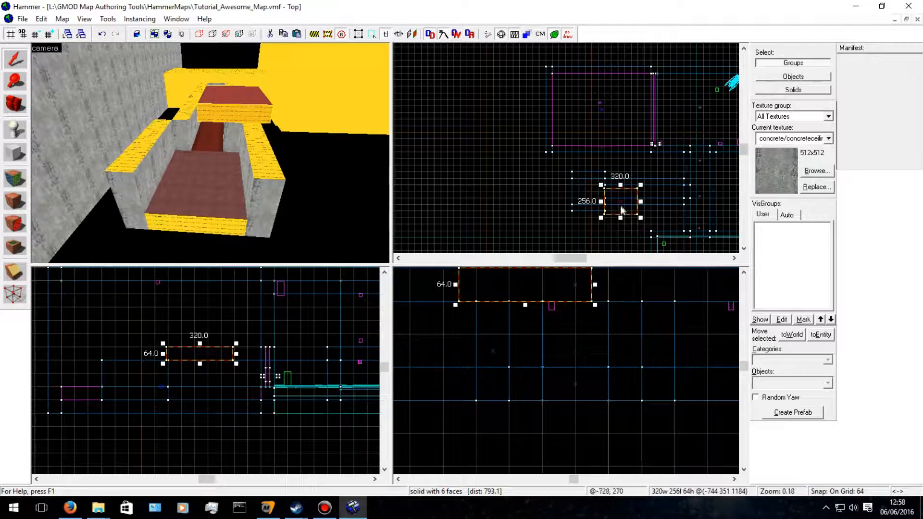
left_click_drag(621, 210, 619, 194)
scroll(660, 181, "up", 2)
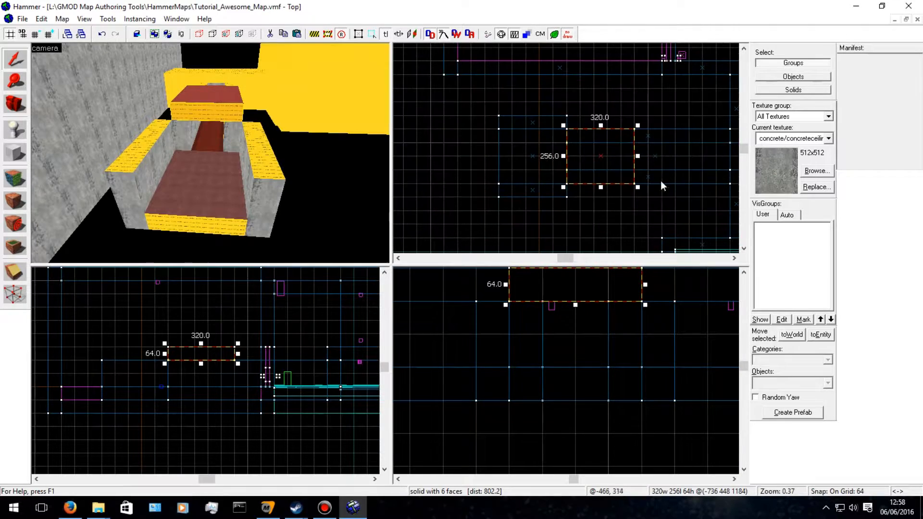
key("Right")
mouse_move(616, 153)
left_mouse_down()
mouse_move(640, 153)
mouse_move(630, 157)
left_mouse_up()
scroll(576, 327, "up", 2)
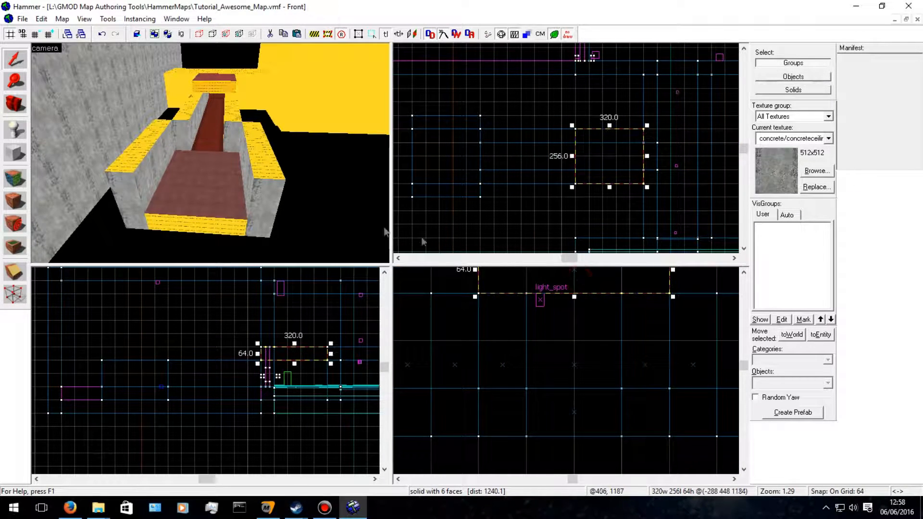
Stretch the copied block to 768 units long so it covers the side corridor up to the room's edge.
key("w")
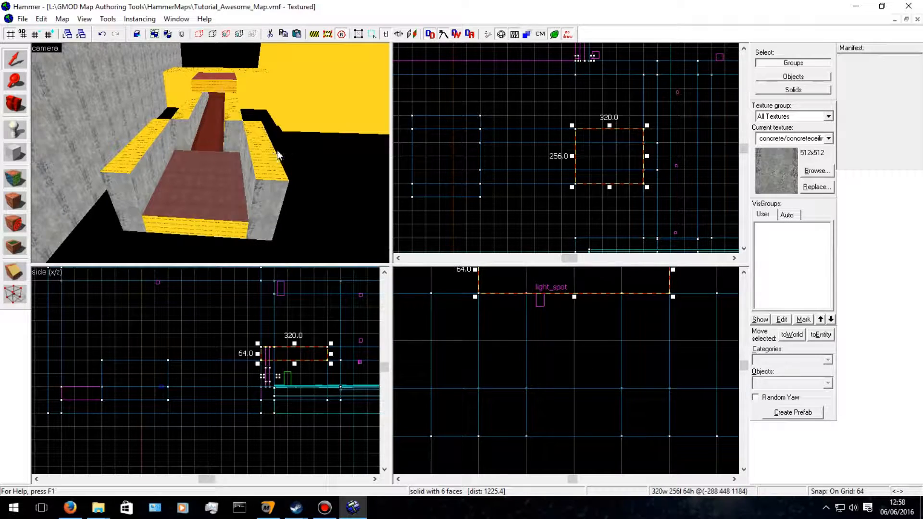
key("w")
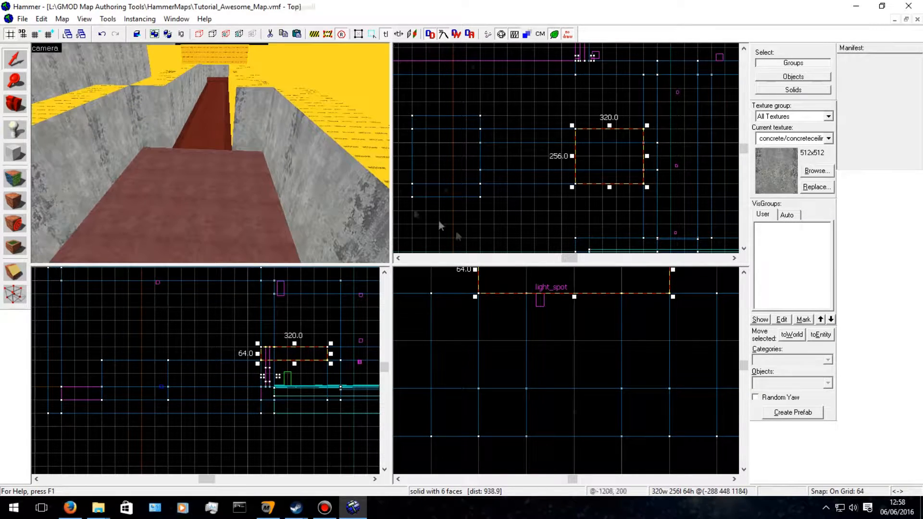
scroll(581, 347, "down", 3)
mouse_move(526, 357)
left_mouse_down()
mouse_move(452, 352)
mouse_move(555, 348)
mouse_move(533, 354)
left_mouse_up()
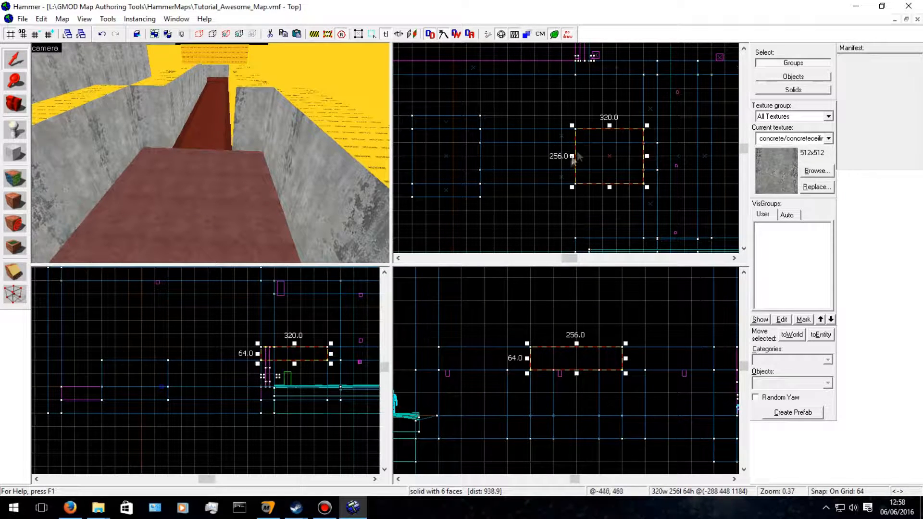
left_click_drag(572, 156, 477, 156)
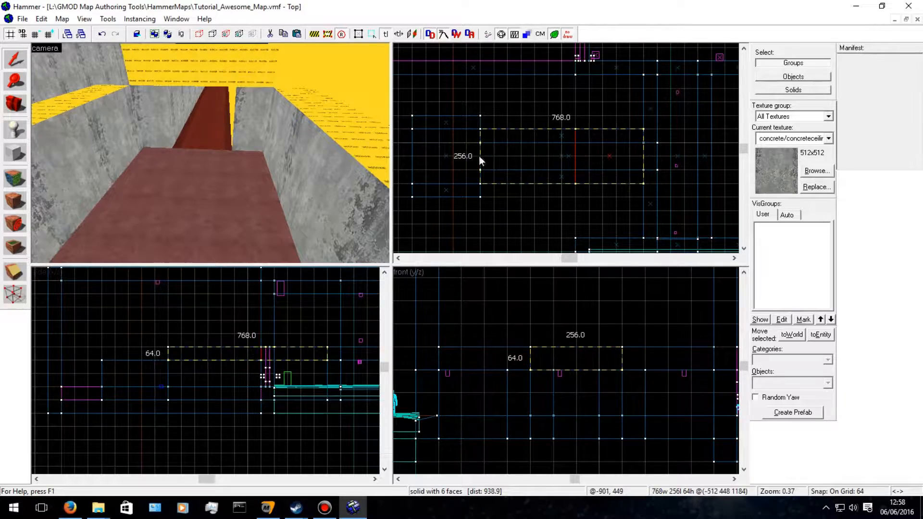
key("w")
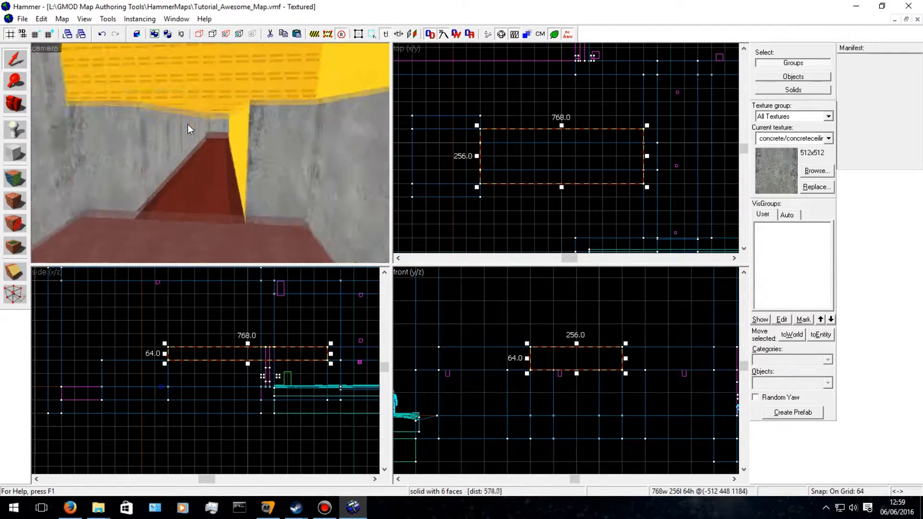
key("s")
key("s")
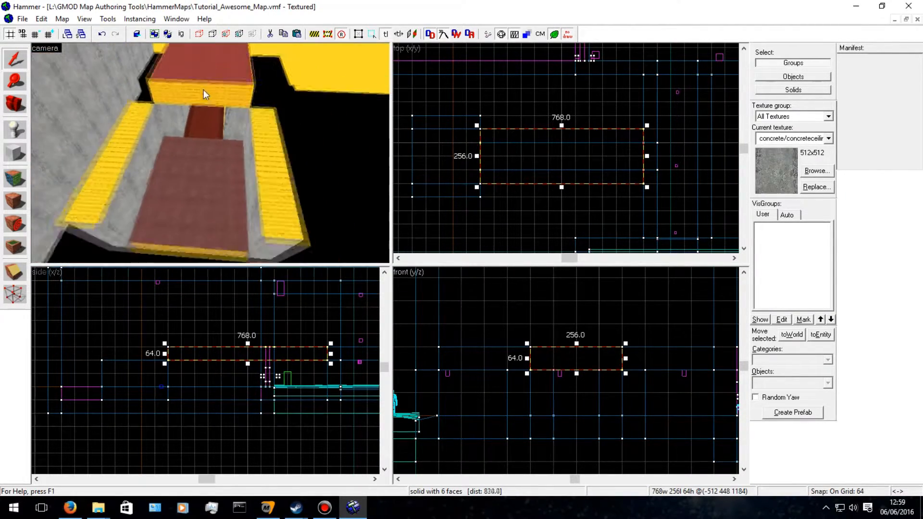
Rotate the 768-unit ceiling block upside down so its carpeted face points down into the side corridor.
left_click(577, 360)
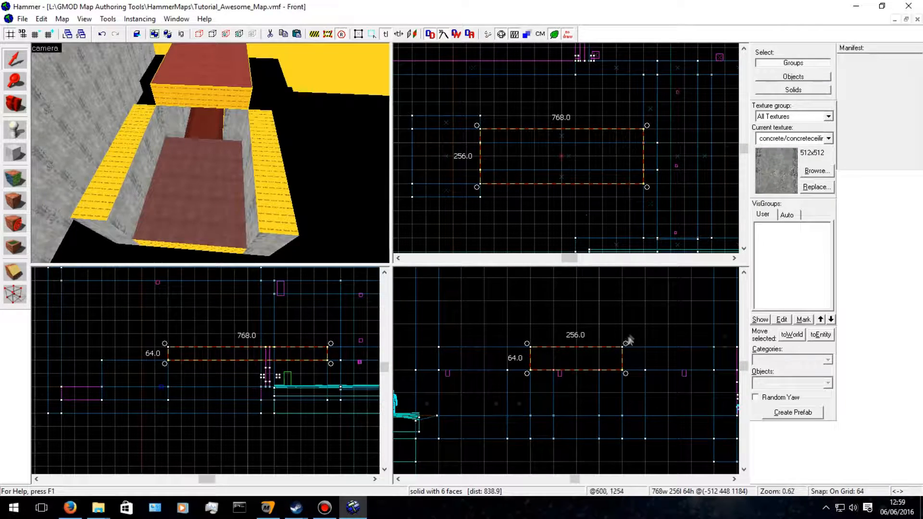
left_click_drag(622, 342, 512, 302)
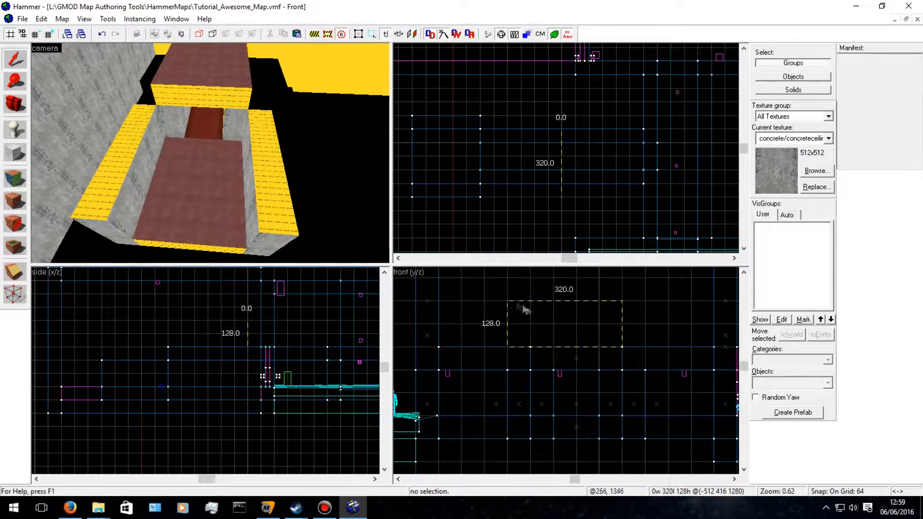
left_click(589, 359)
left_click(253, 115)
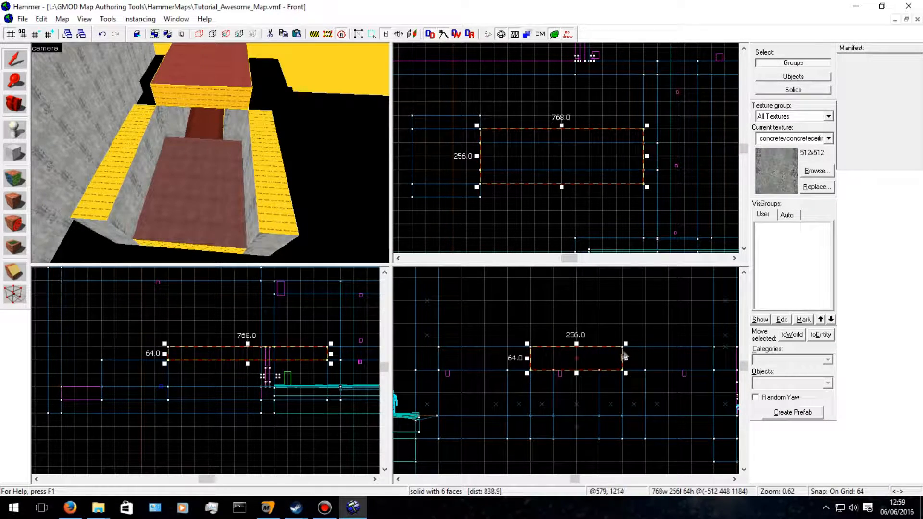
mouse_move(625, 343)
left_mouse_down()
mouse_move(610, 325)
mouse_move(481, 307)
mouse_move(423, 347)
mouse_move(409, 394)
left_mouse_up()
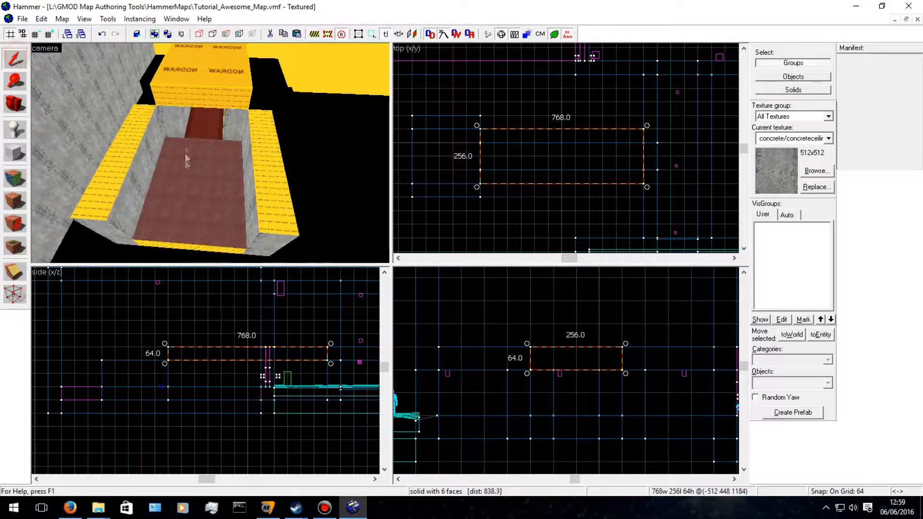
key("w")
key("Up")
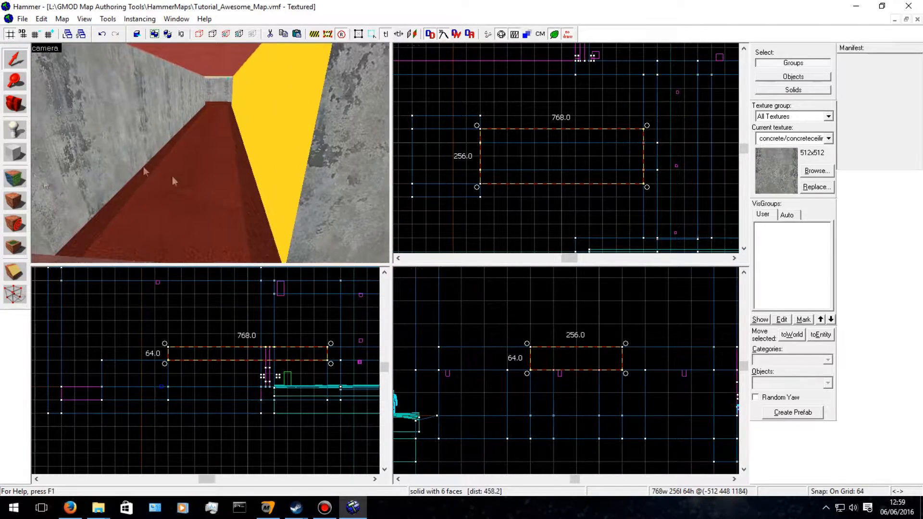
Apply the props/carpetfloor008a texture to the underside of the side corridor's ceiling.
key("shift+a")
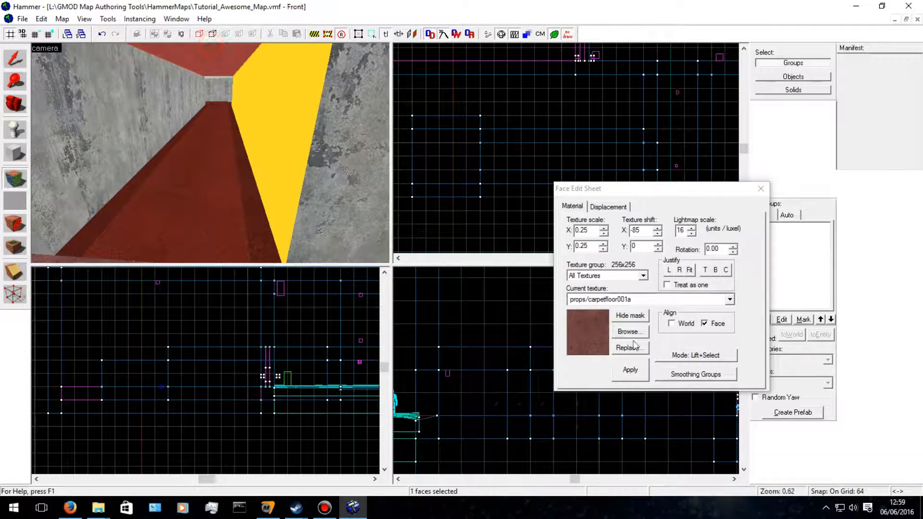
left_click(628, 332)
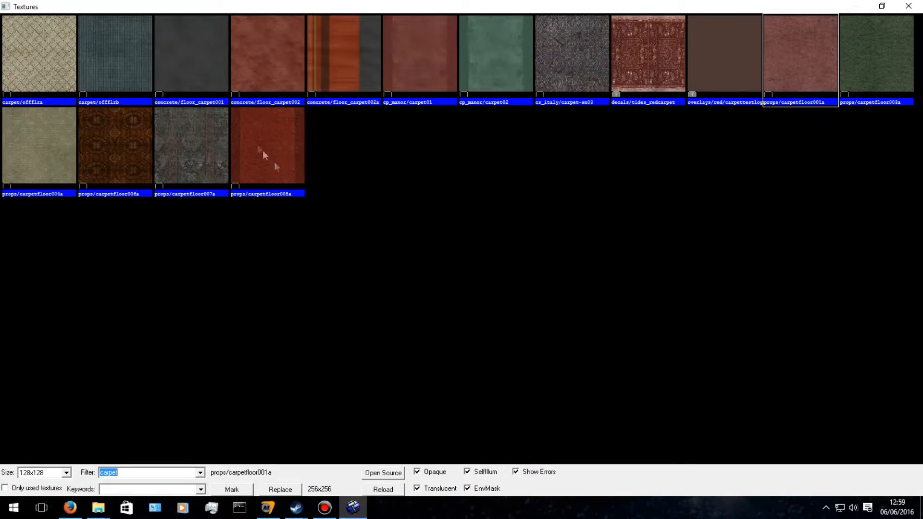
double_click(276, 140)
left_click(630, 370)
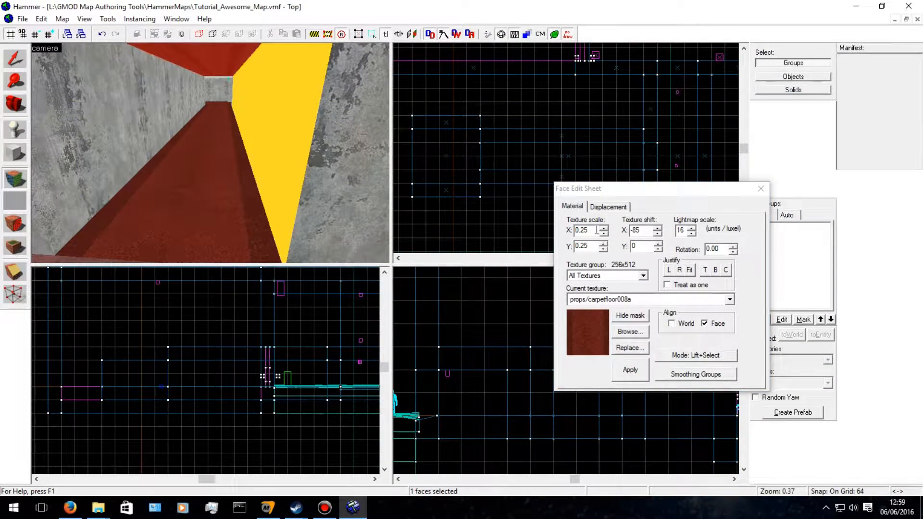
Narrow the side corridor's ceiling block to 128 units wide so it fits between the two side walls.
left_click(207, 174)
scroll(235, 150, "down", 5)
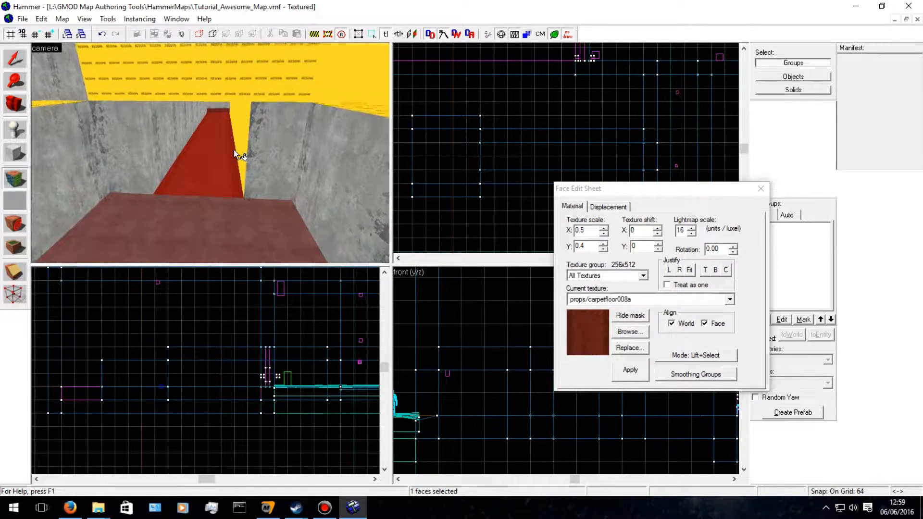
scroll(233, 149, "up", 2)
key("shift+s")
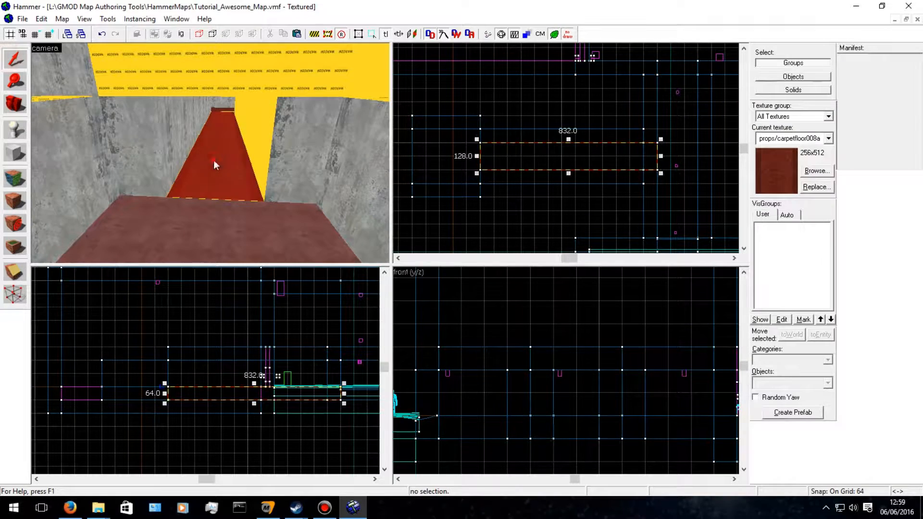
left_click(238, 77)
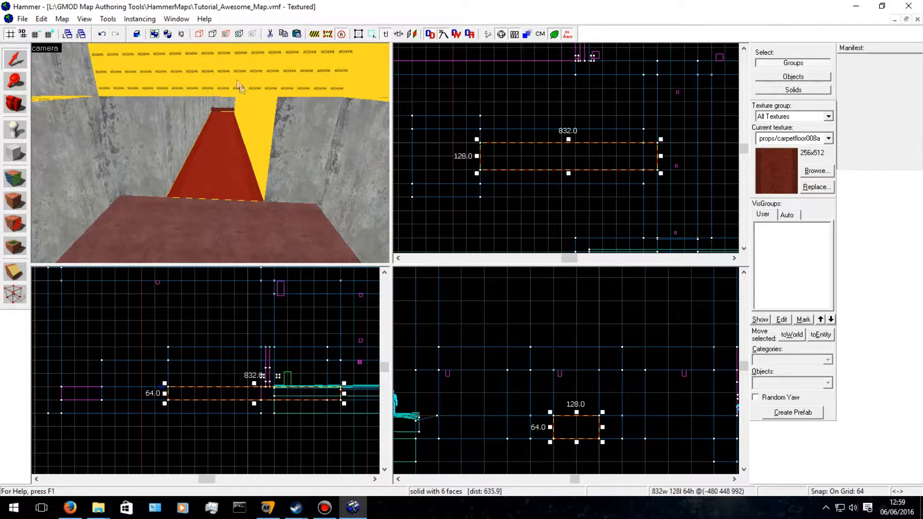
left_click_drag(562, 188, 561, 174)
left_click_drag(562, 126, 562, 140)
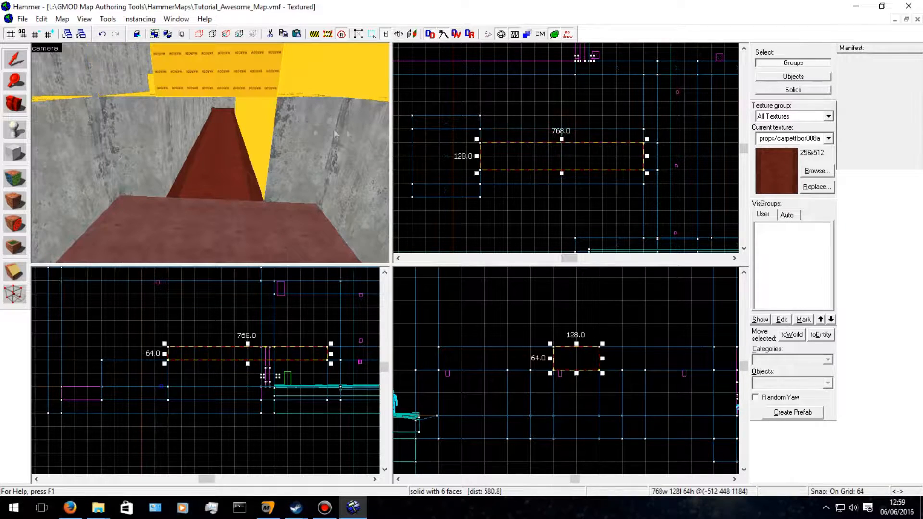
Raise both 768-unit-long side corridor walls to 256 units high by extending their upper edges to the ceiling block's upper edge.
left_click(284, 130)
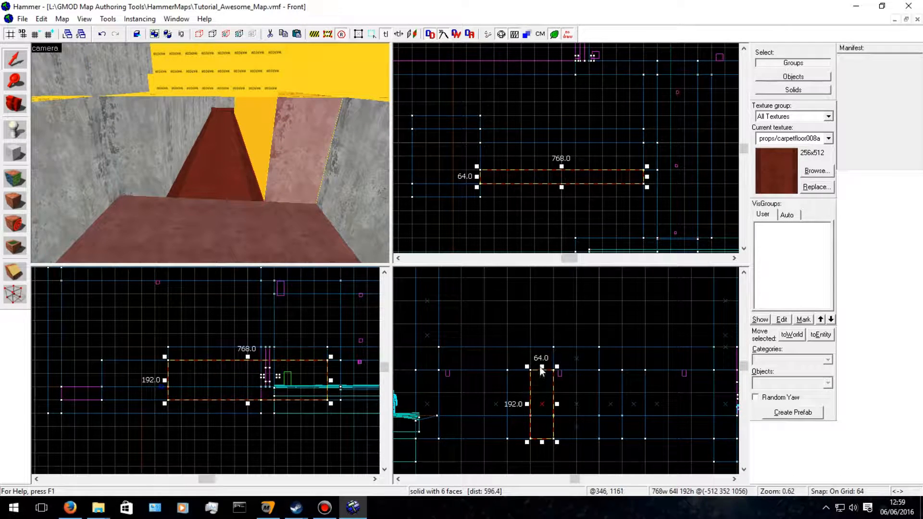
left_click_drag(542, 368, 544, 346)
left_click(148, 145)
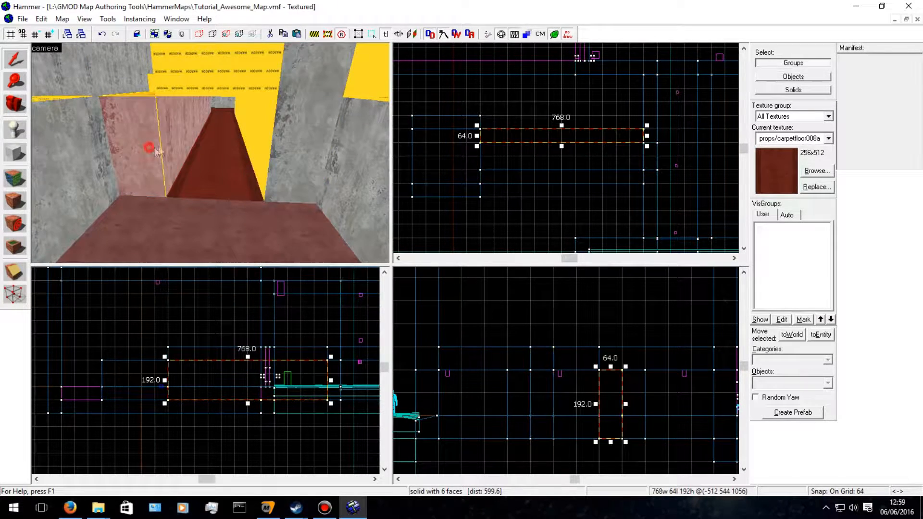
left_click_drag(610, 367, 608, 353)
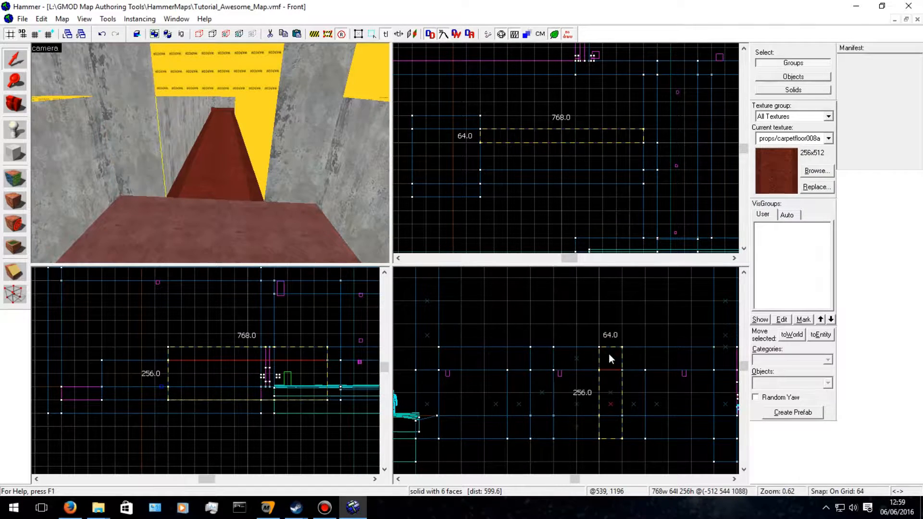
scroll(266, 150, "up", 2)
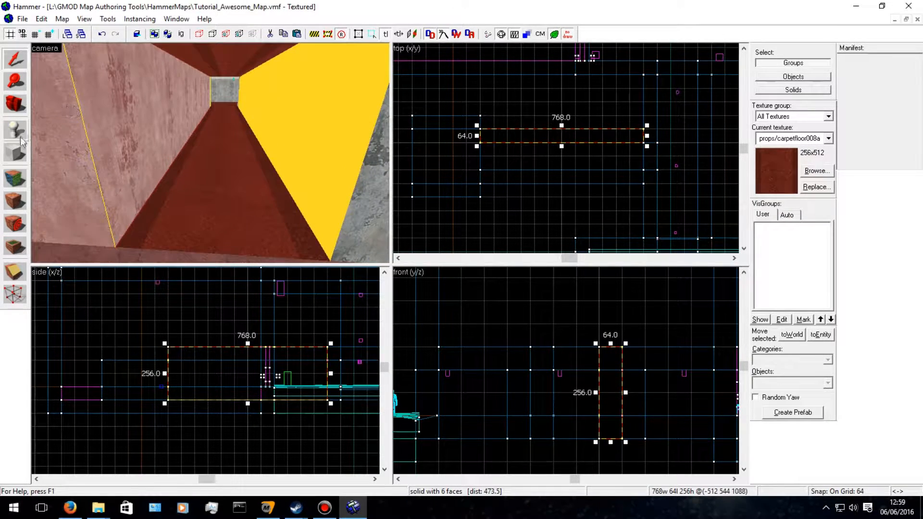
Match the side corridor ceiling's texture to the floor's, with scale X 0.5, scale Y 0.4 and shift X 0.
left_click(15, 178)
left_click(234, 188)
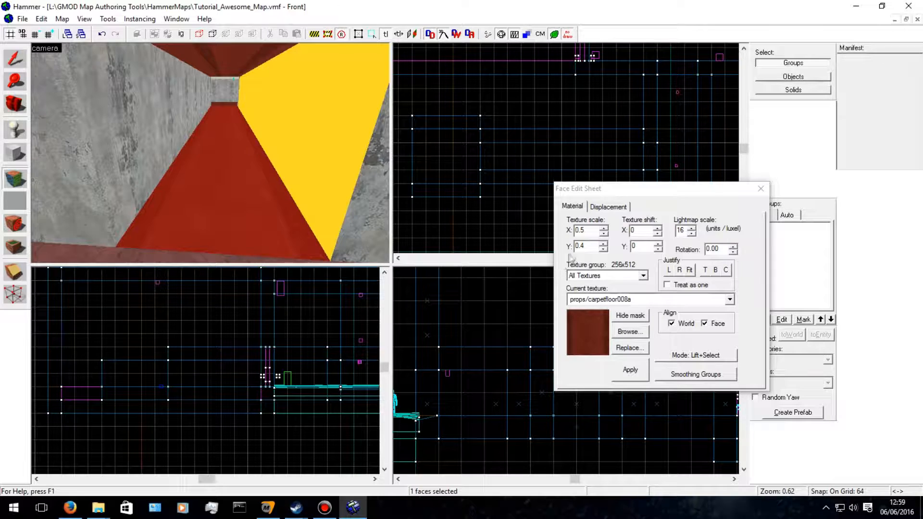
left_click(240, 63)
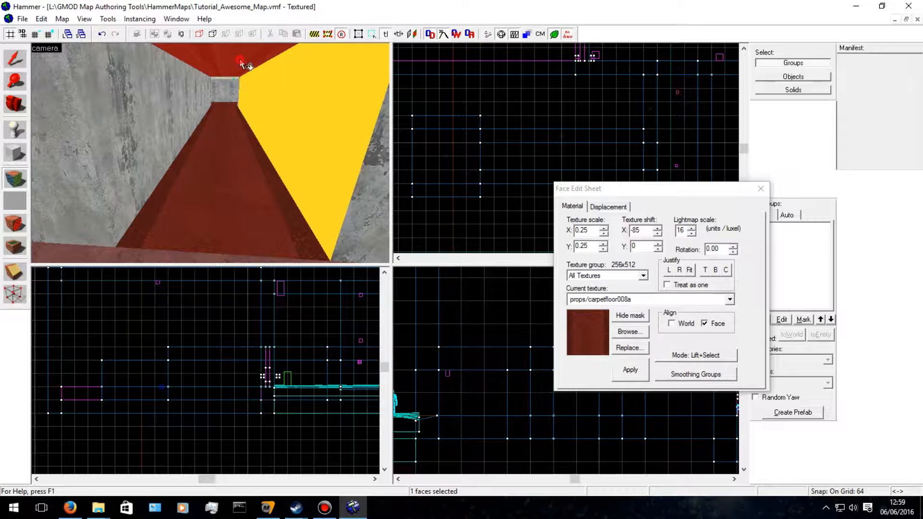
left_click(584, 232)
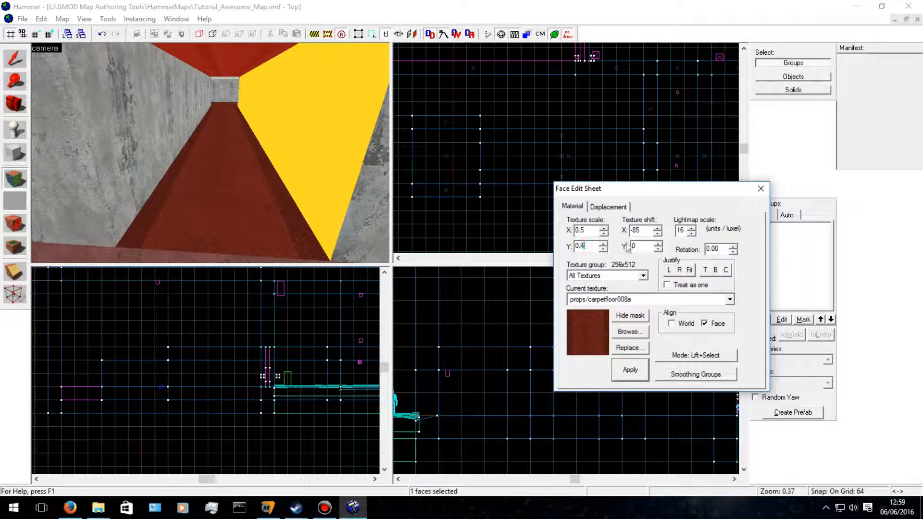
left_click_drag(641, 230, 621, 234)
left_click(624, 379)
left_click(756, 192)
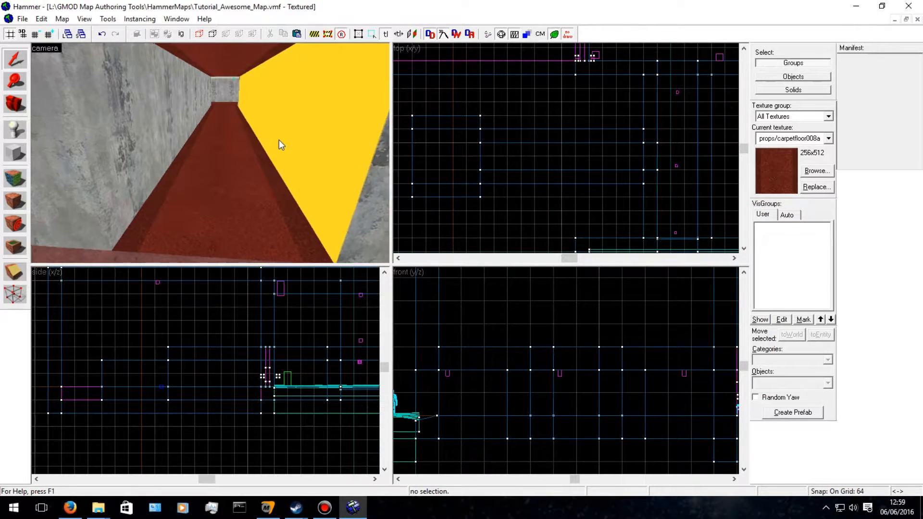
Apply props/carpetfloor001a to both inner walls of the side corridor, with texture scale 0.25 and shift 0 on both axes.
key("Up")
left_click(14, 178)
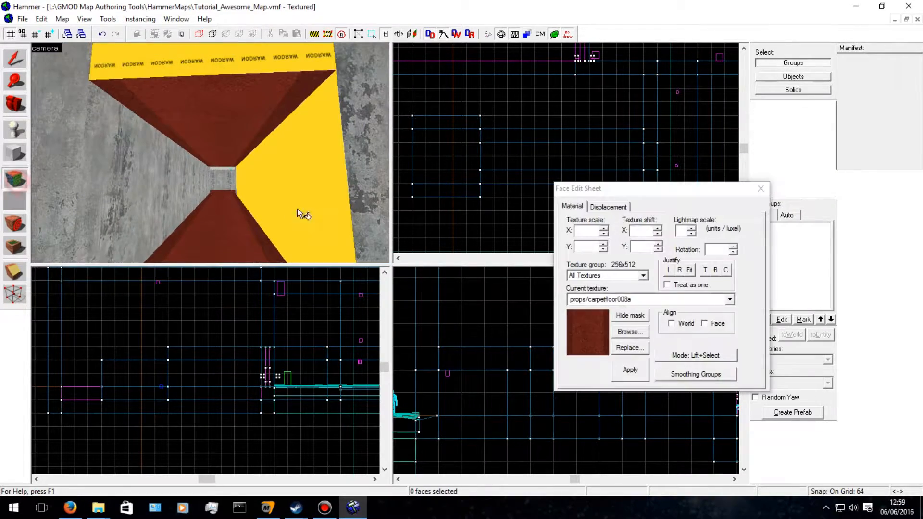
left_click(297, 209)
left_click(631, 331)
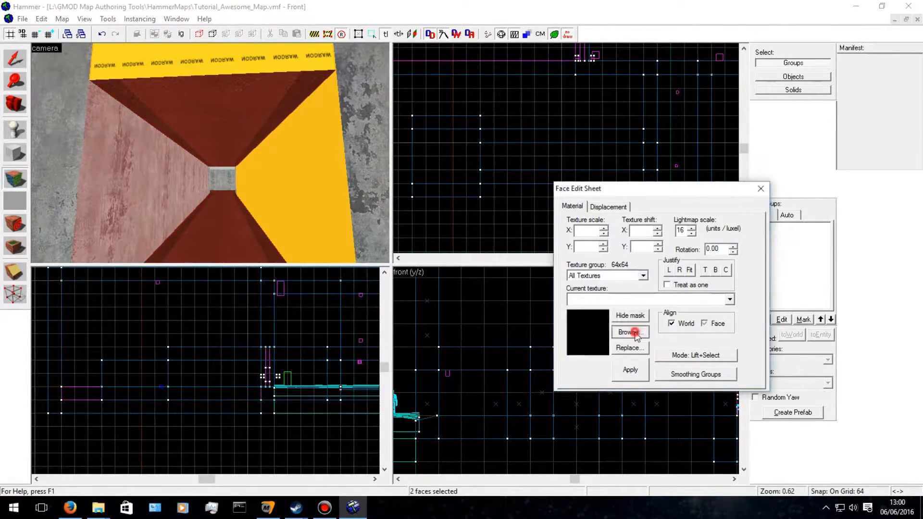
type("carpet")
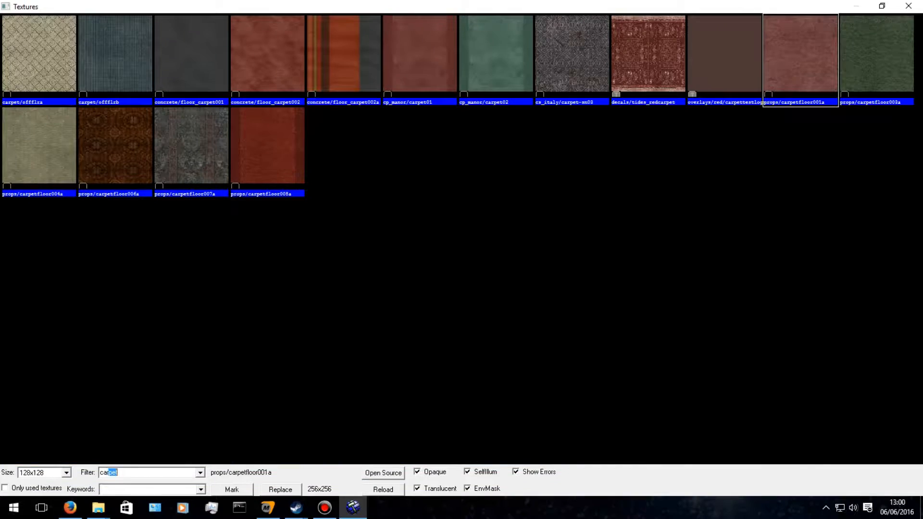
double_click(793, 77)
left_click(630, 369)
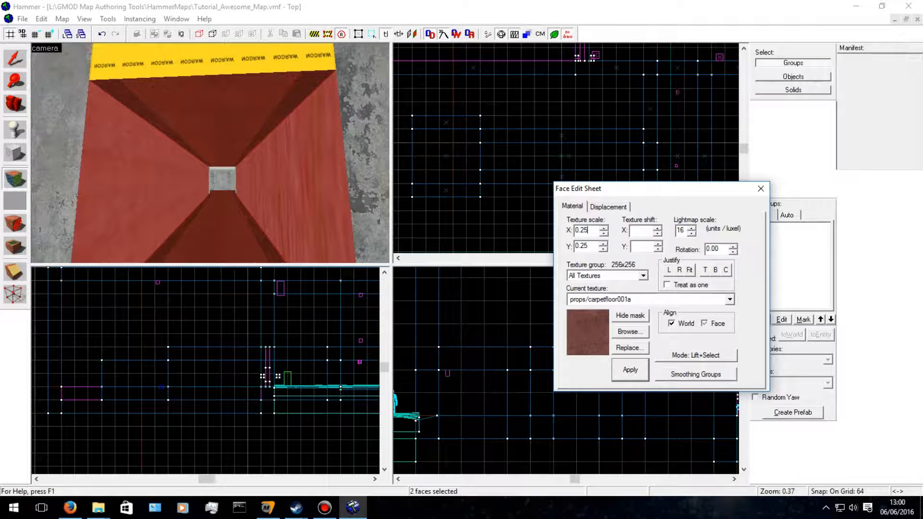
left_click(634, 363)
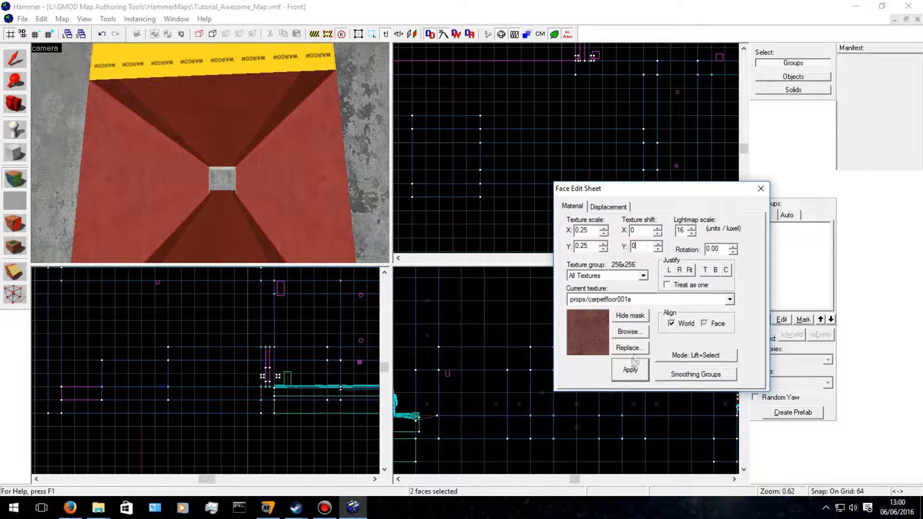
left_click(761, 189)
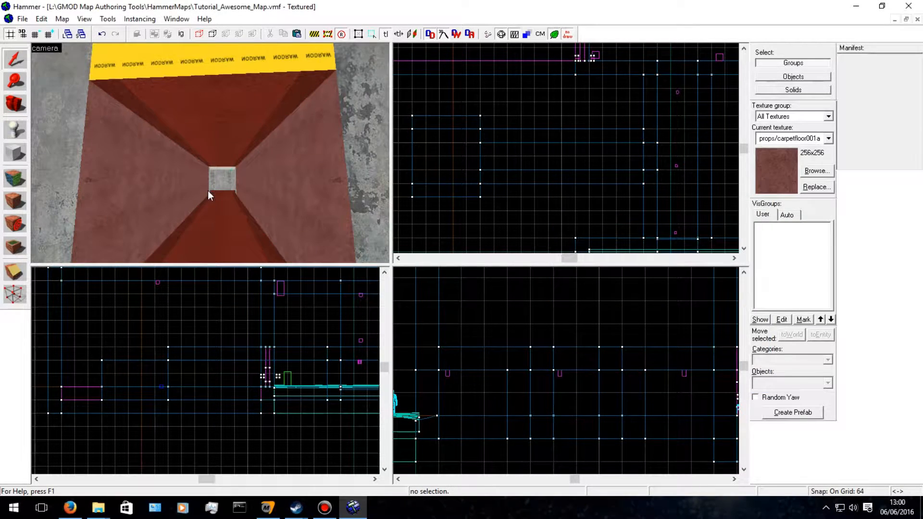
Examine the textured side corridor and the adjoining carpeted room from inside in the 3D view.
key("w")
key("Right")
key("Down")
key("Up")
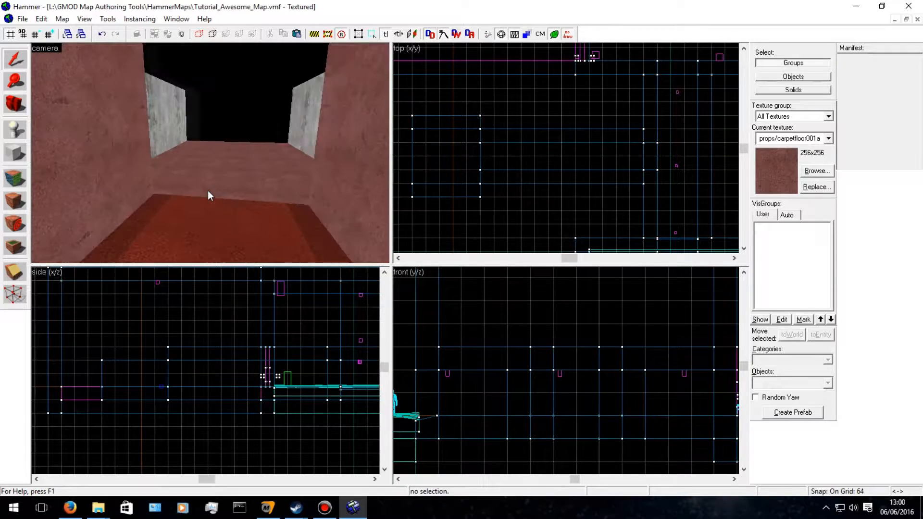
key("Left")
key("w")
key("s")
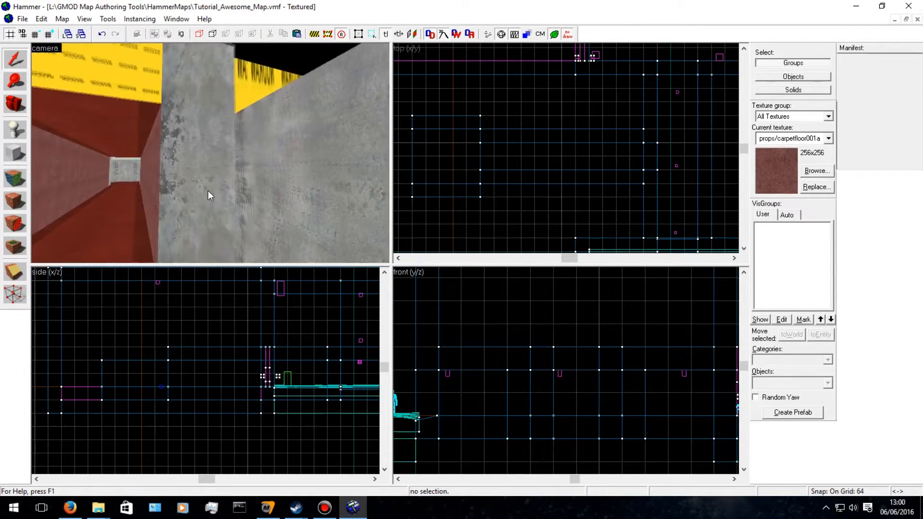
key("Left")
key("Down")
key("s")
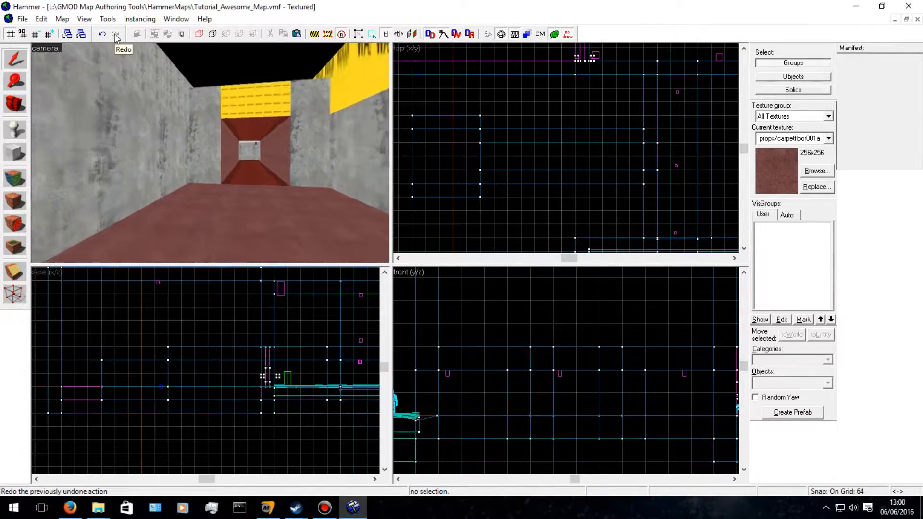
Duplicate the side corridor's ceiling block and align the copy with the new room's corner at the corridor end.
key("s")
key("Down")
key("s")
key("Up")
key("w")
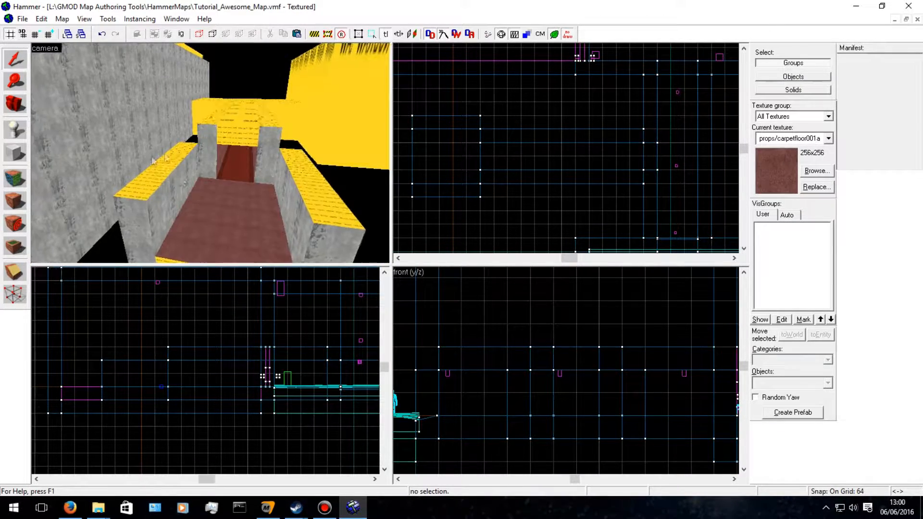
left_click(236, 115)
left_click(166, 157)
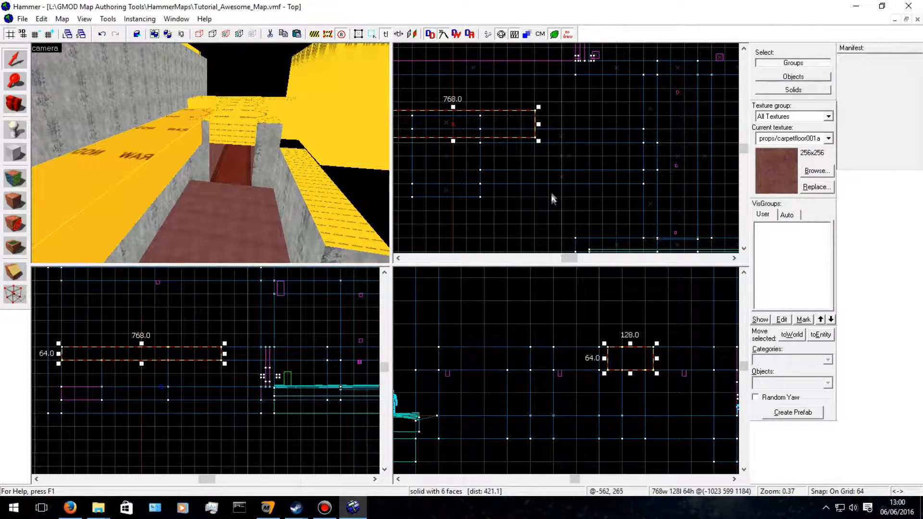
left_click_drag(484, 134, 433, 138)
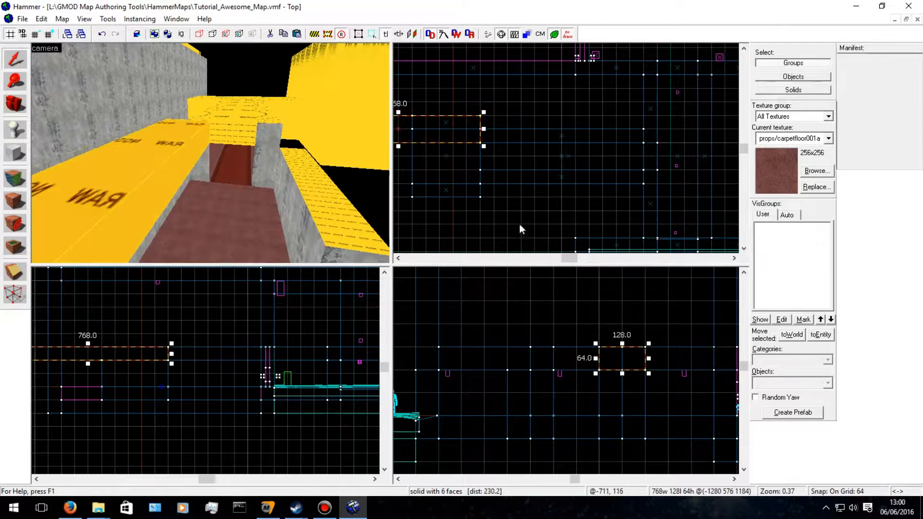
Resize the copied ceiling block to 320 by 384 units so it covers the whole new room.
scroll(622, 348, "up", 4)
scroll(475, 164, "down", 5)
scroll(531, 160, "up", 4)
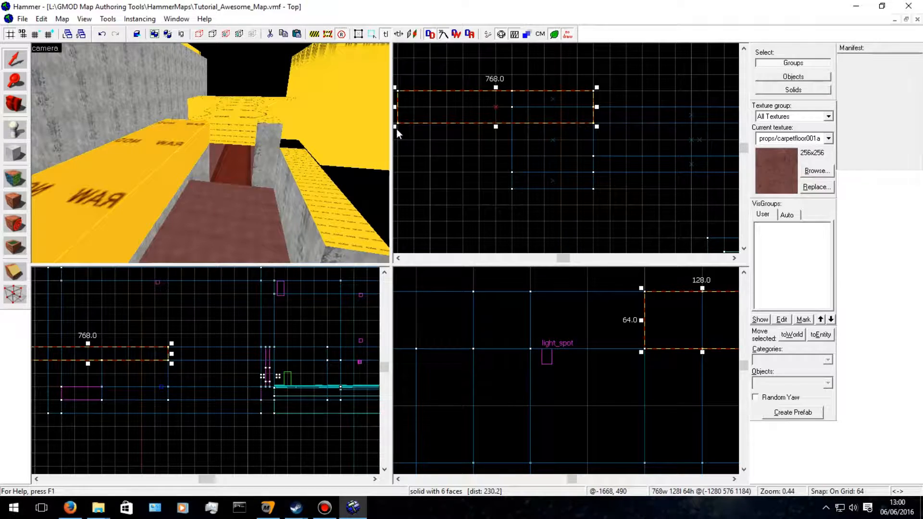
mouse_move(395, 126)
left_mouse_down()
mouse_move(503, 202)
mouse_move(508, 192)
left_mouse_up()
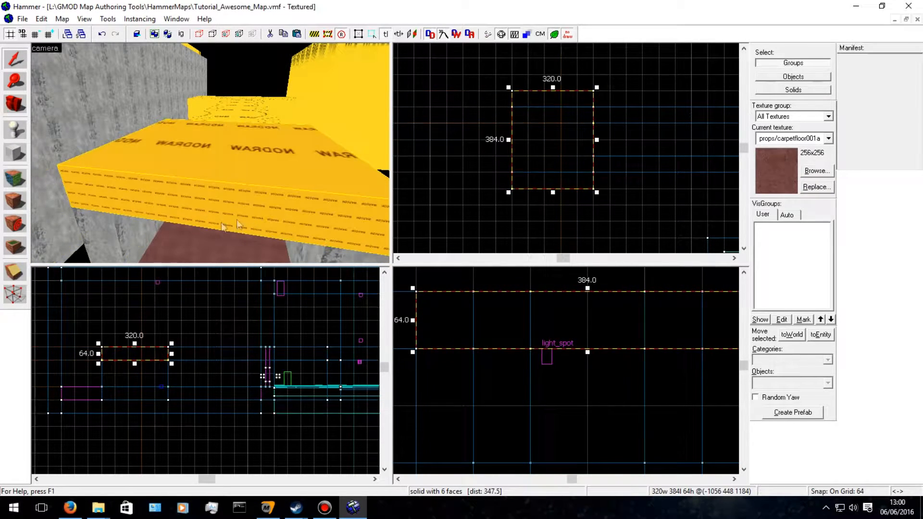
Select the faces of the new room's concrete side walls and the wall sections flanking the side corridor opening for texturing.
key("w")
key("Down")
key("w")
key("Up")
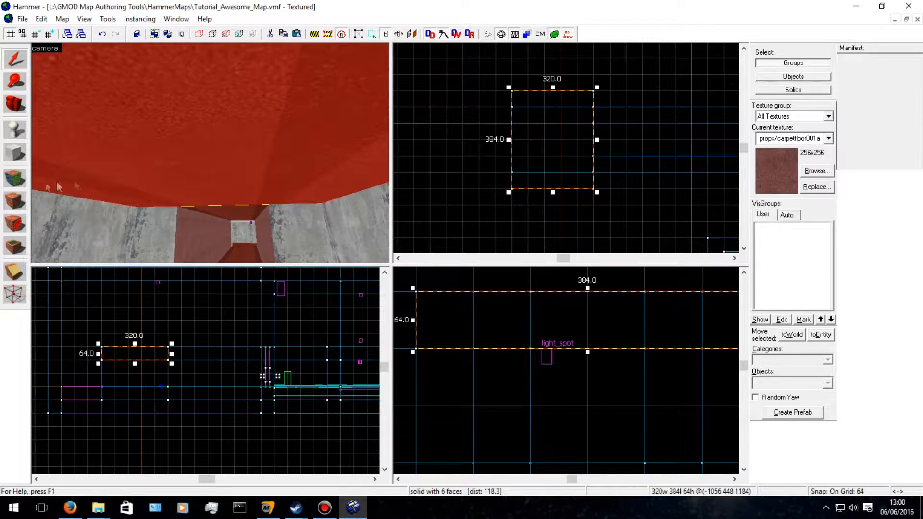
left_click(15, 201)
left_click(153, 232)
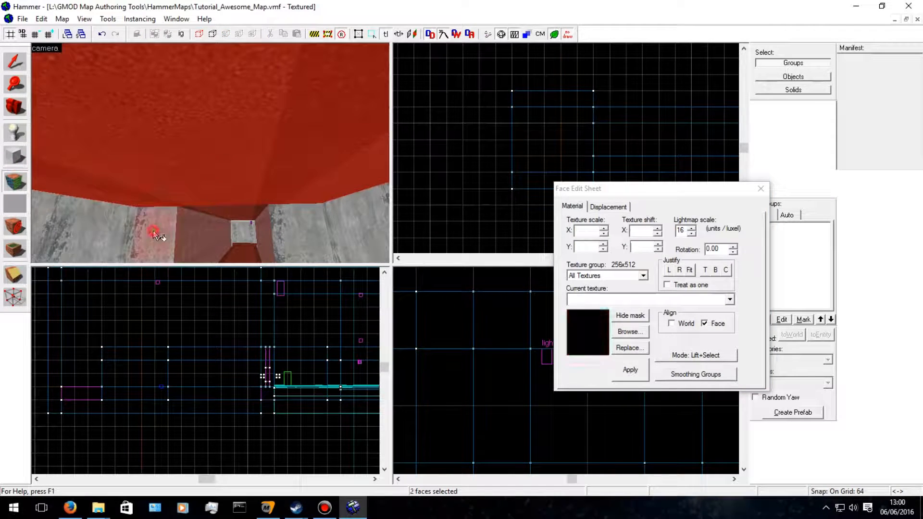
left_click(344, 238, "ctrl")
left_click(306, 232, "ctrl")
key("Down")
key("Left")
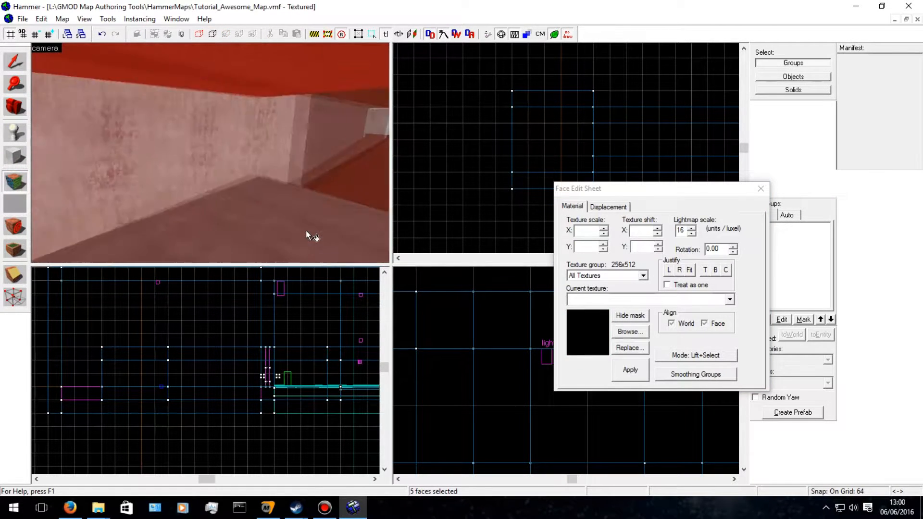
Add the room's floor and both side corridor walls to the face selection, and remove the room's ceiling from it.
key("Right")
left_click(333, 234, "ctrl")
key("w")
left_click(316, 148, "ctrl")
key("Right")
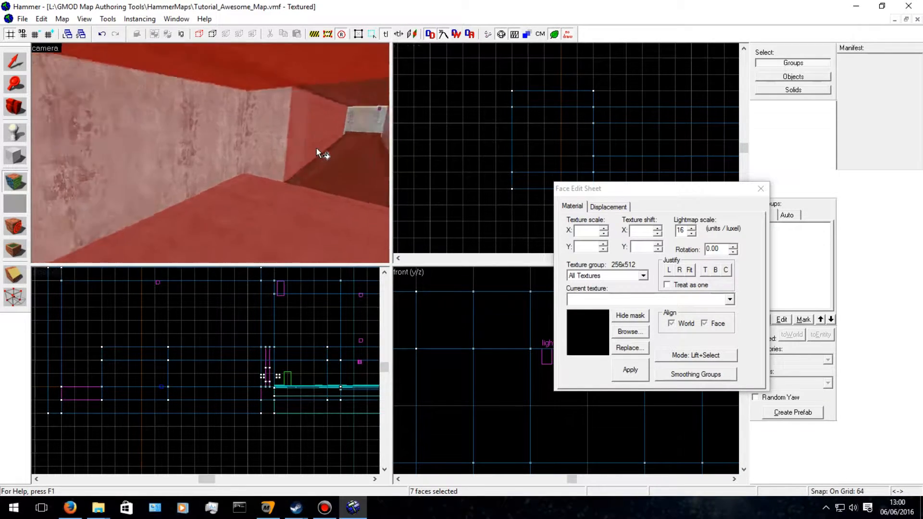
key("Up")
key("Left")
left_click(207, 157, "ctrl")
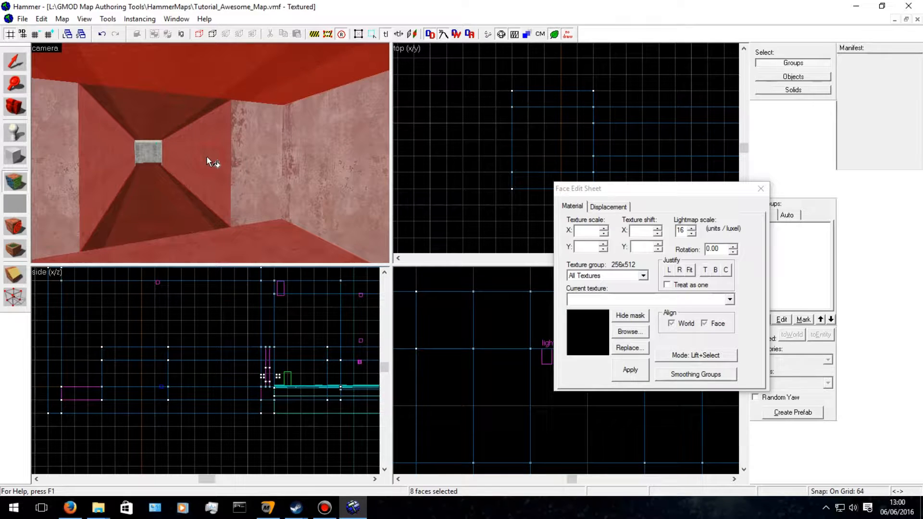
left_click(254, 68, "ctrl")
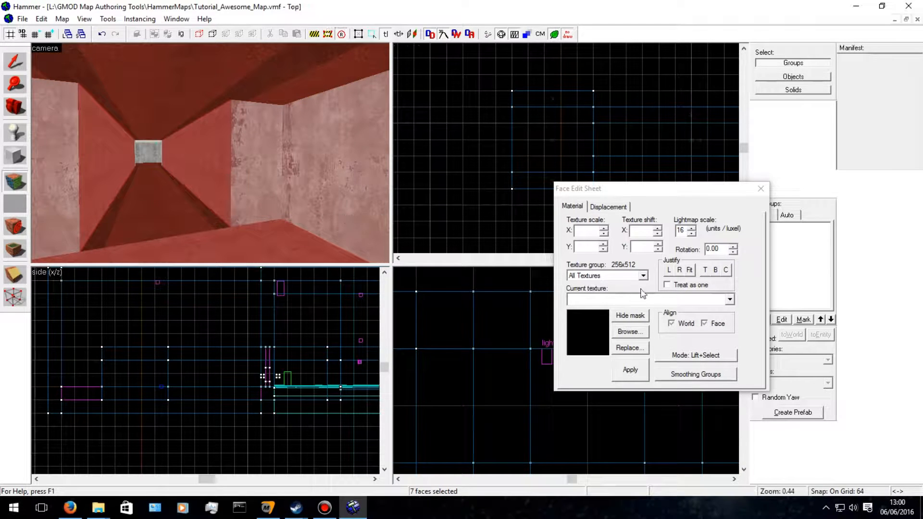
Choose the recently used props/carpetfloor001a material as the texture for the selected wall and floor faces.
left_click(729, 298)
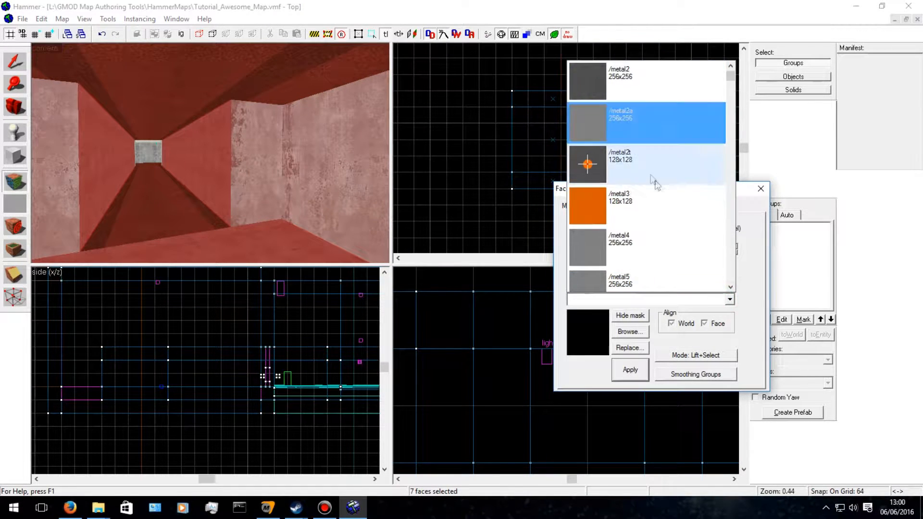
left_click(640, 83)
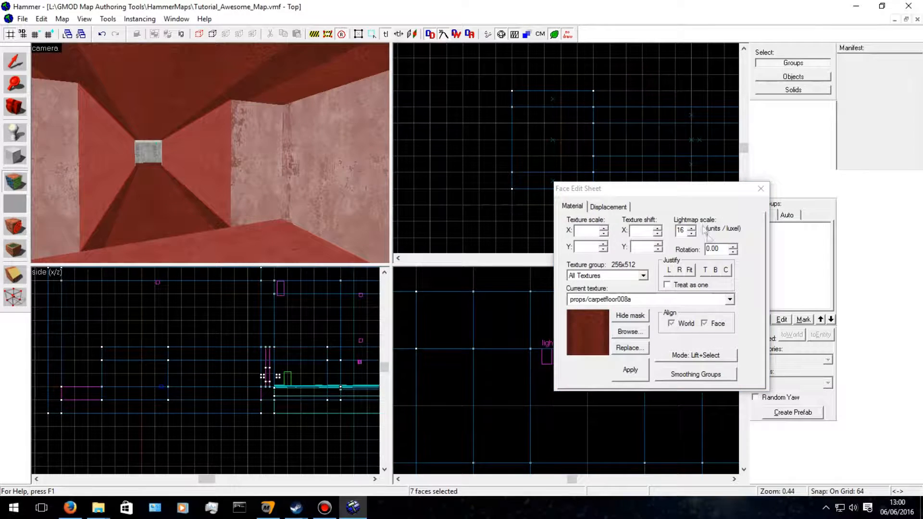
left_click(729, 299)
left_click(628, 126)
Apply the texture to the selected faces treated as one, with 0.25 scale and 0 shift on both axes, and finish face editing.
left_click(582, 231)
type("0.25")
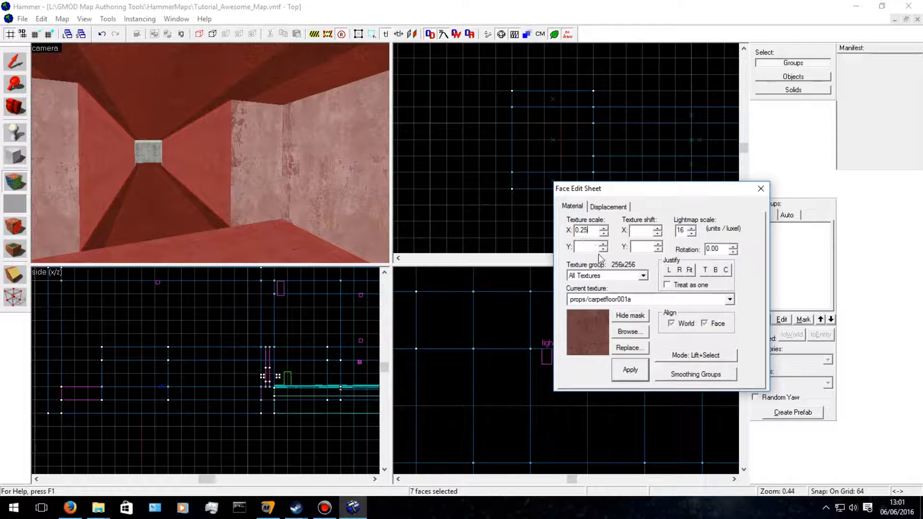
left_click(589, 248)
left_click(651, 230)
type("0")
left_click(624, 374)
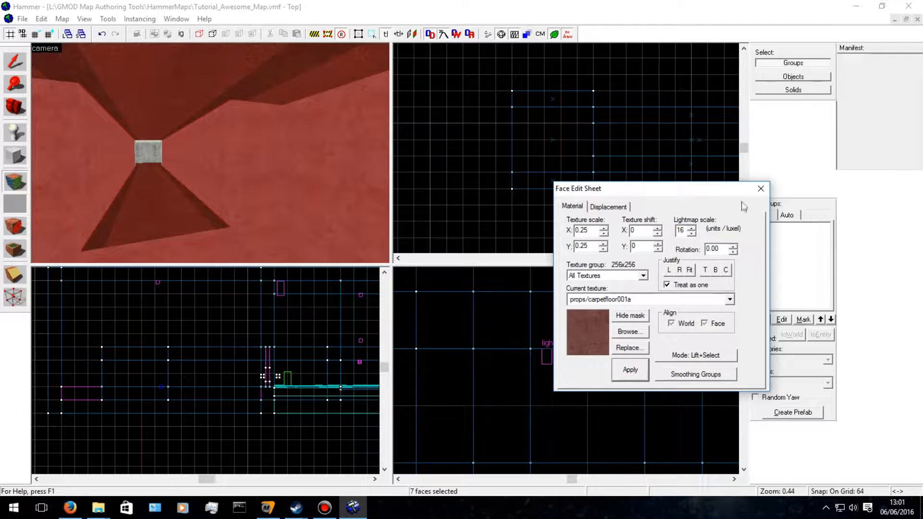
left_click(760, 189)
Examine the retextured walls and floor of the new room and the side corridor from inside.
key("w")
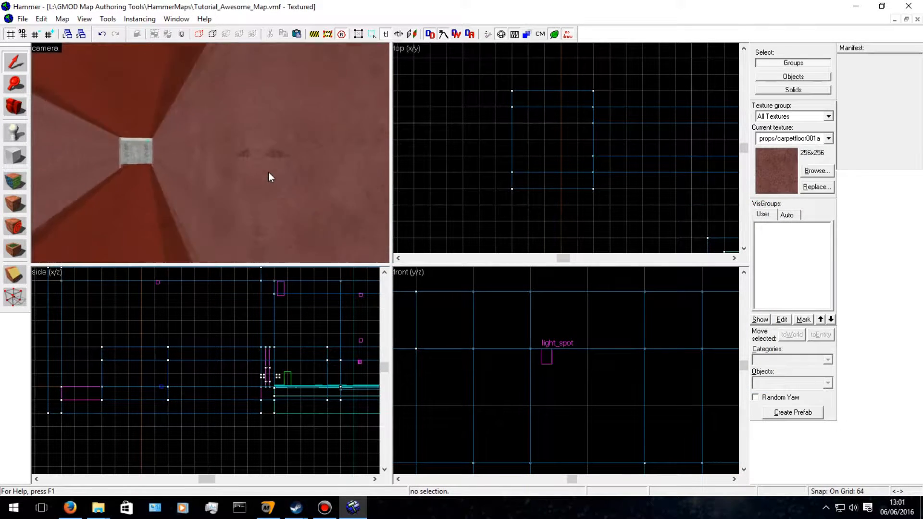
key("w")
key("s")
key("Left")
key("Down")
key("Up")
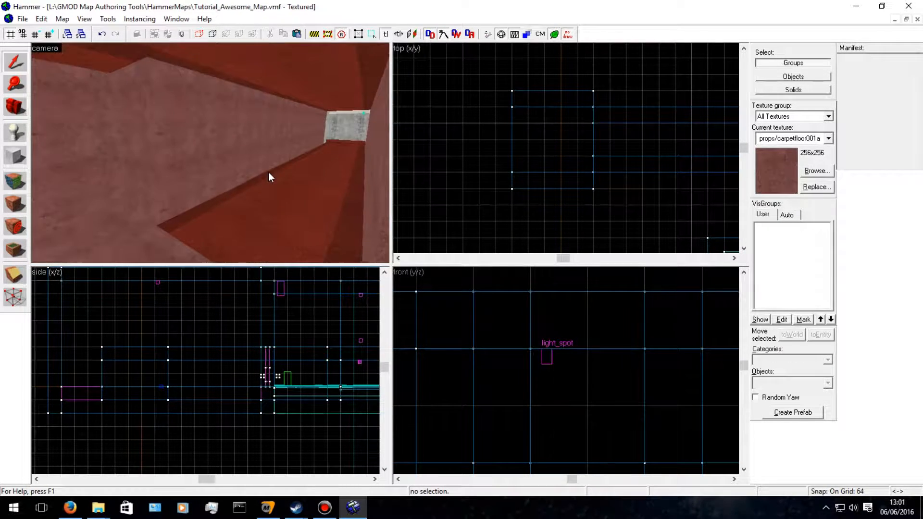
key("a")
key("w")
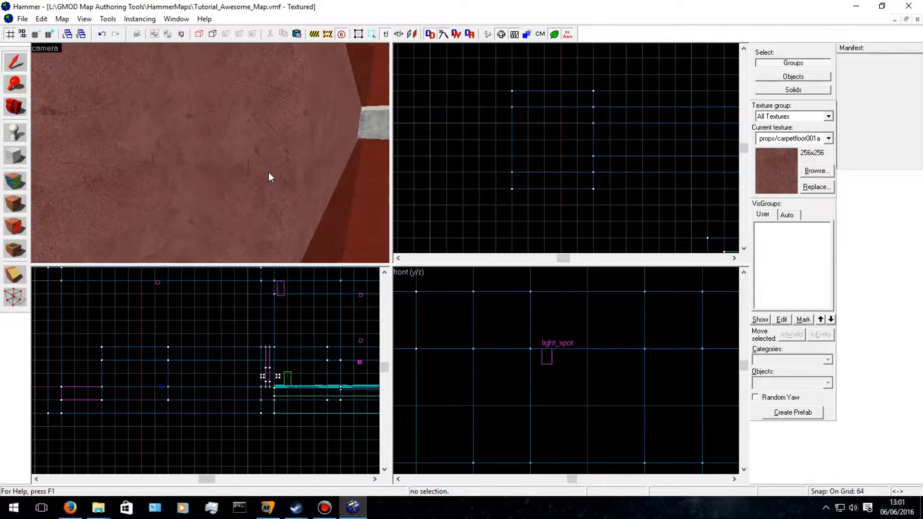
key("Right")
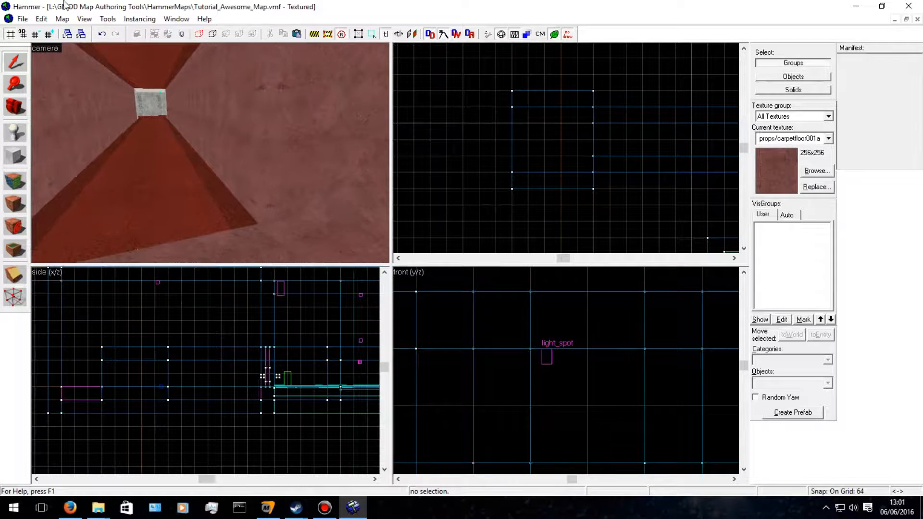
Select the side corridor's 768-unit wall block and examine where it meets the room's wall and ceiling.
left_click(277, 116)
key("w")
key("d")
key("s")
key("a")
key("Right")
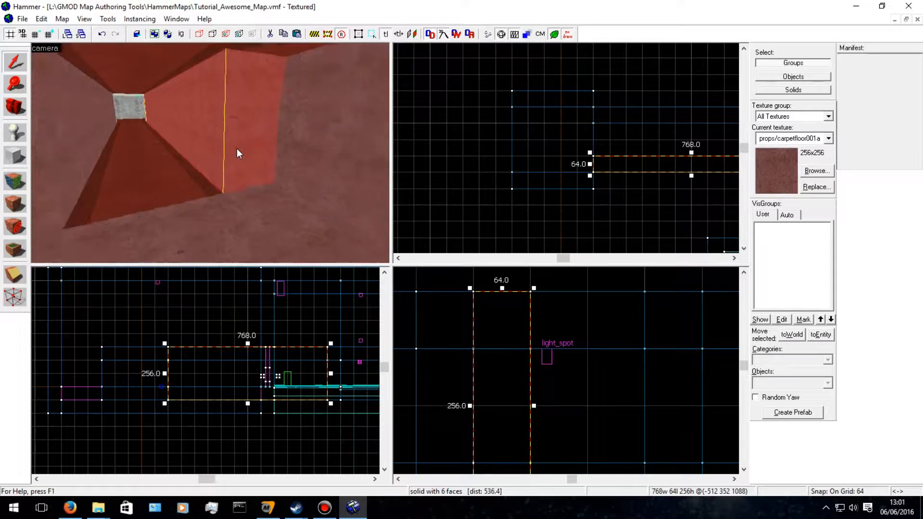
key("Right")
key("Up")
key("Left")
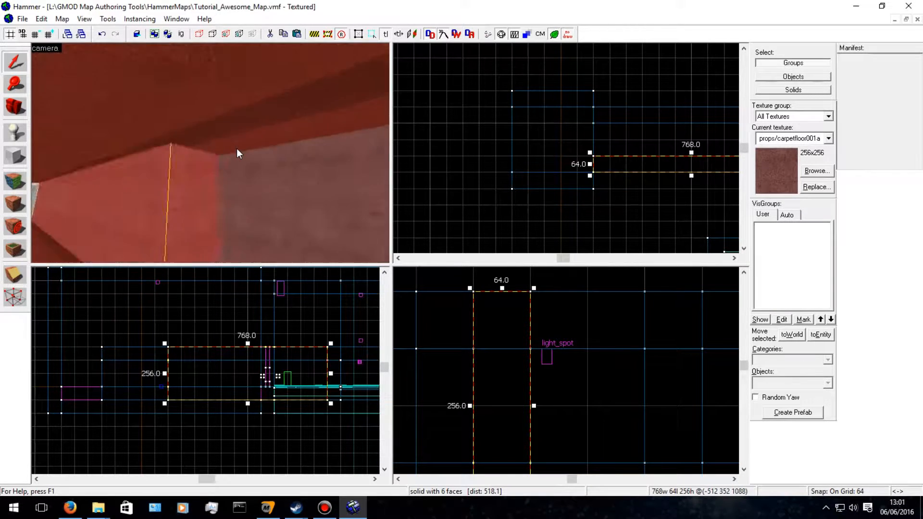
key("Left")
key("s")
Select the new room's ceiling block and set its carpetfloor008a texture's Y shift to 0.
left_click(237, 148)
key("d")
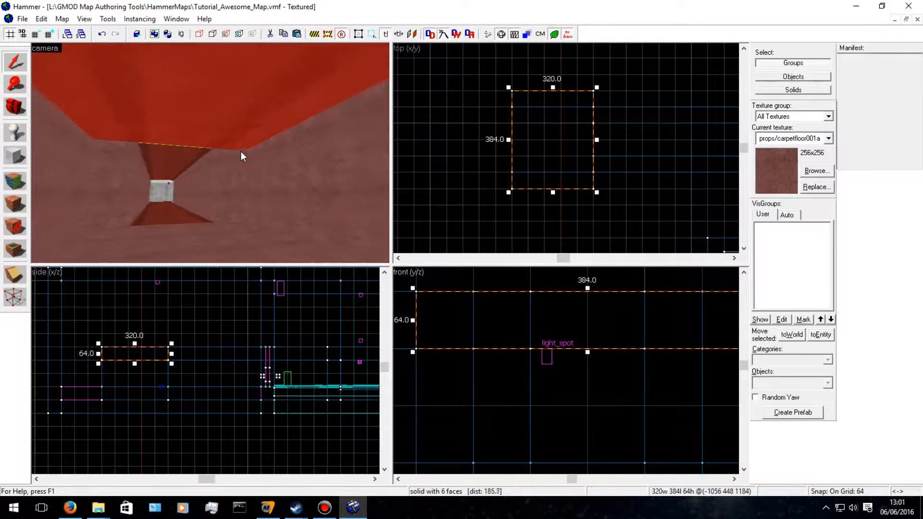
key("d")
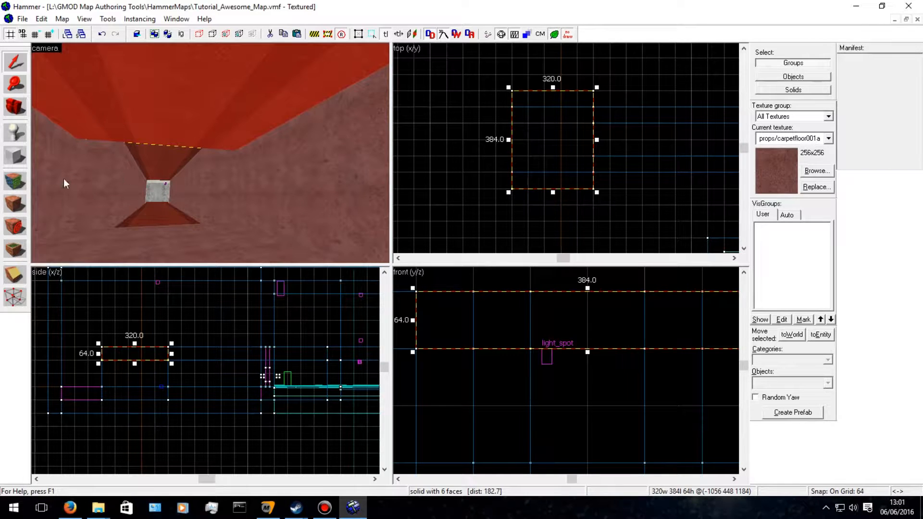
left_click(15, 183)
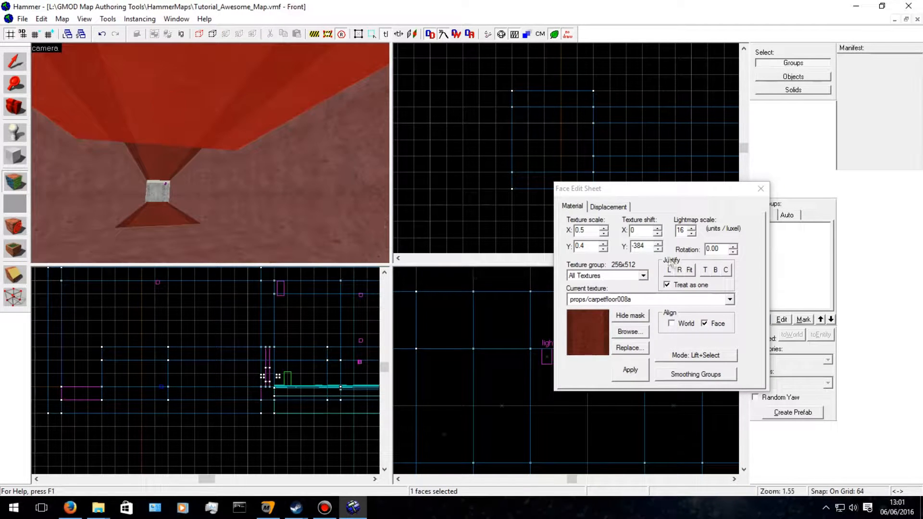
left_click(659, 248)
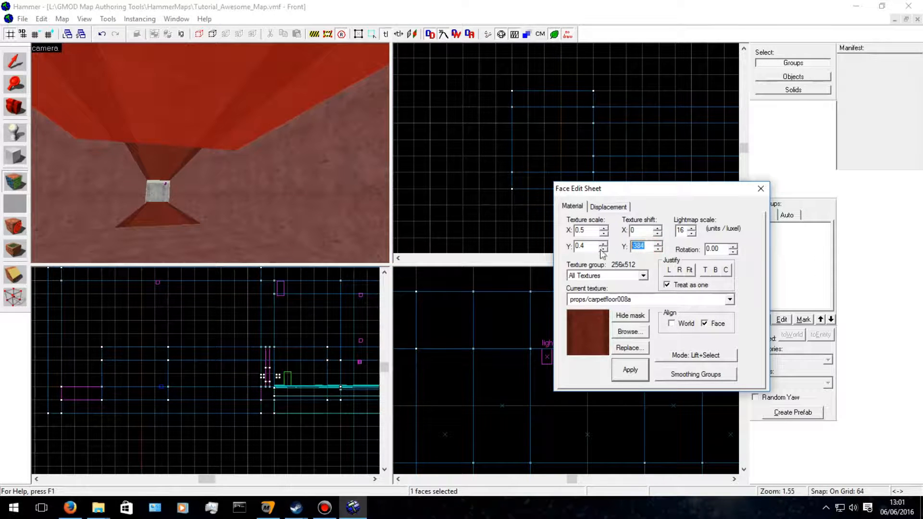
left_click(626, 371)
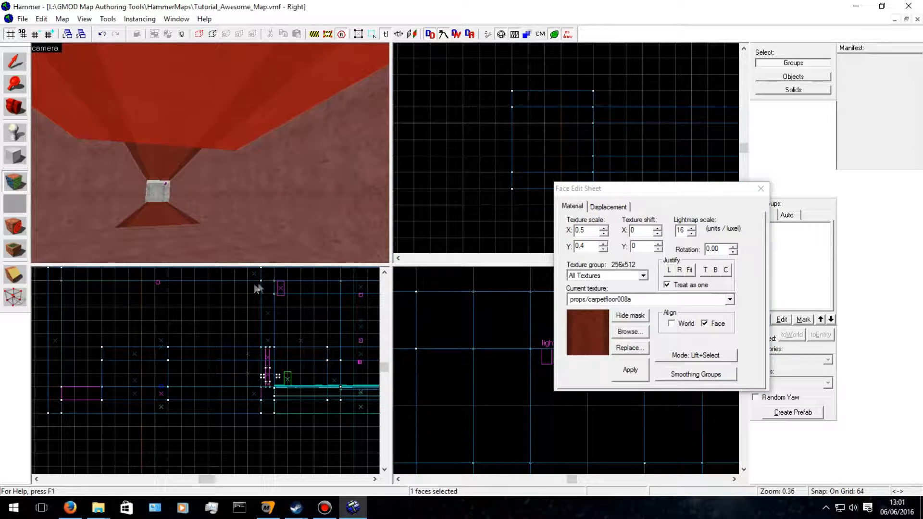
left_click(20, 67)
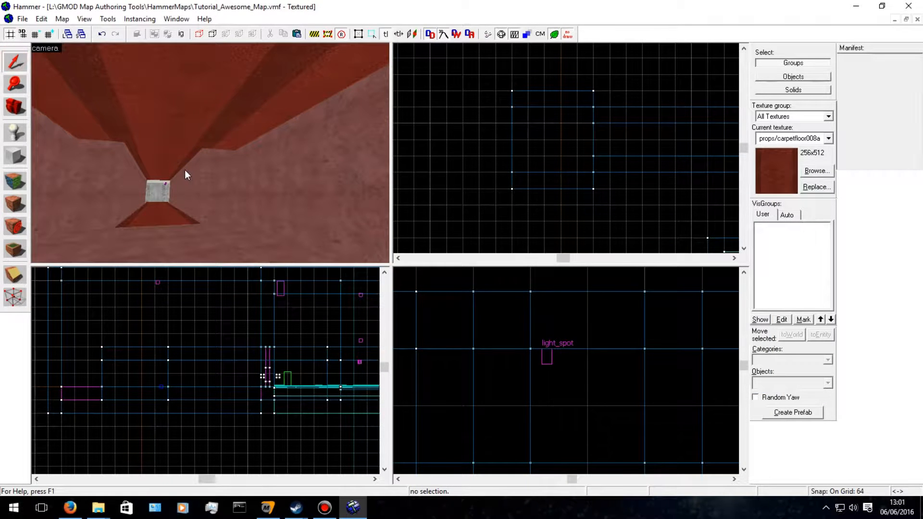
Examine the room's ceiling texture from inside and the room's open end from outside.
key("w")
key("Left")
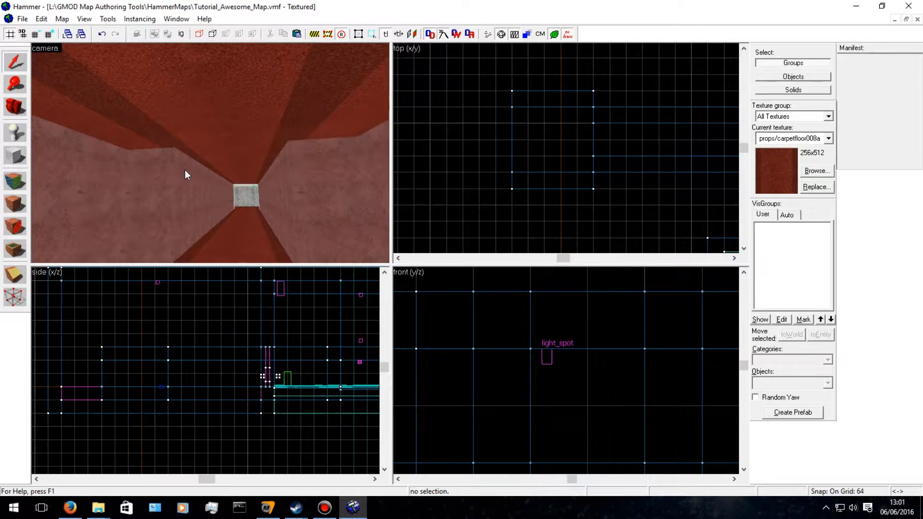
key("Right")
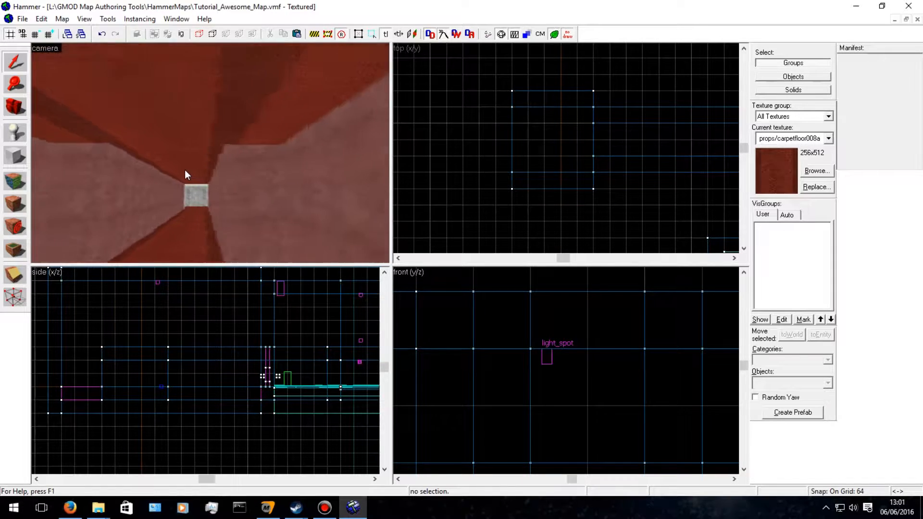
key("a")
key("Right")
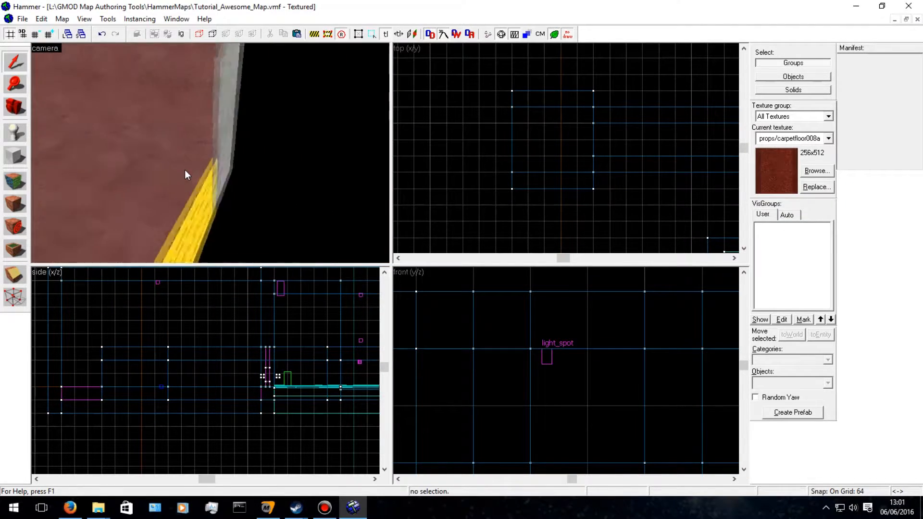
key("s")
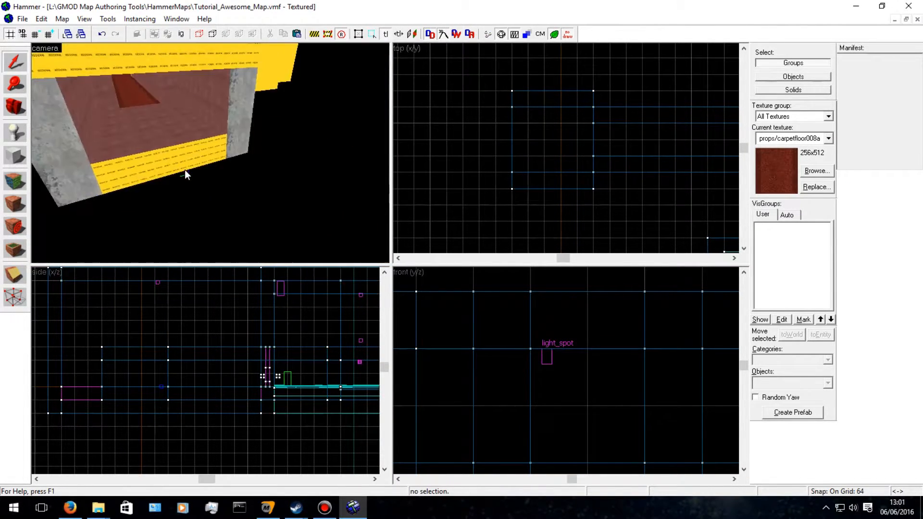
key("w")
key("Up")
key("a")
key("Right")
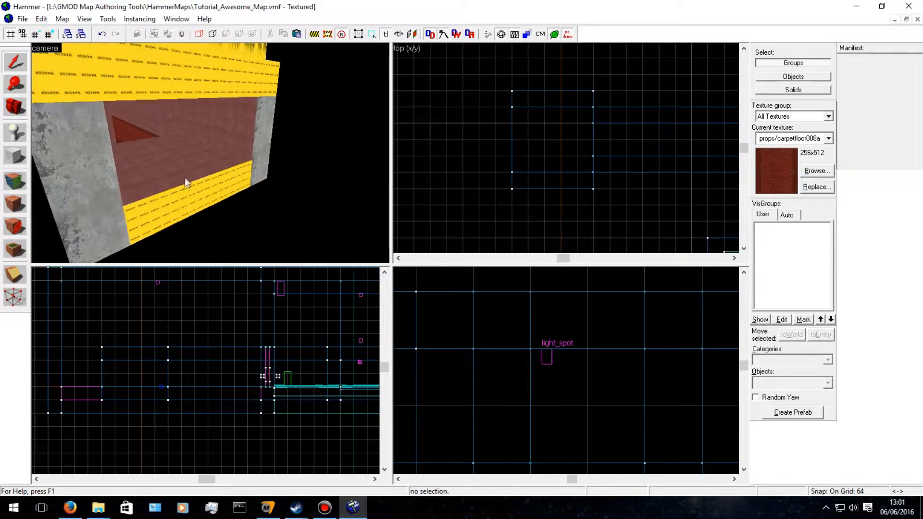
Duplicate the new room's floor block and place the copy out beyond the room's open end.
left_click(191, 191)
key("s")
key("d")
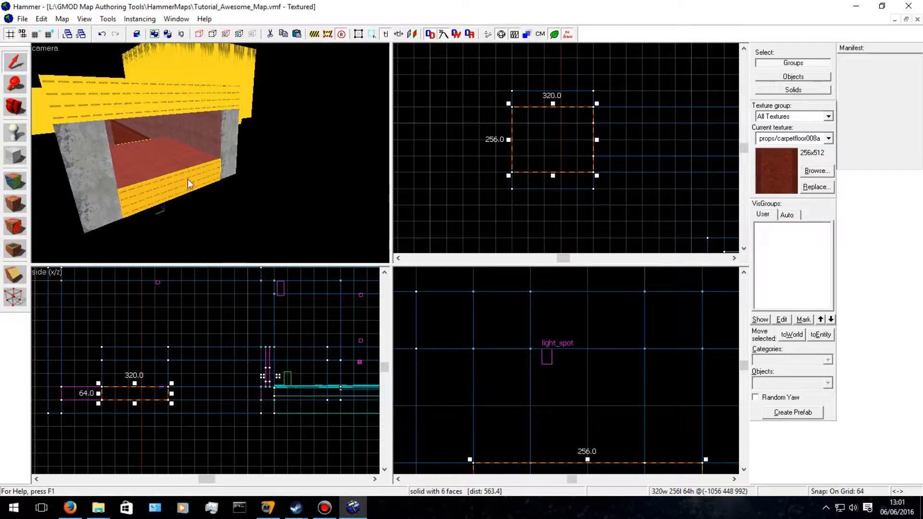
left_click_drag(188, 179, 214, 209)
left_click_drag(474, 130, 467, 129)
key("w")
key("w")
key("a")
key("Right")
key("Down")
key("s")
left_click_drag(504, 143, 426, 141)
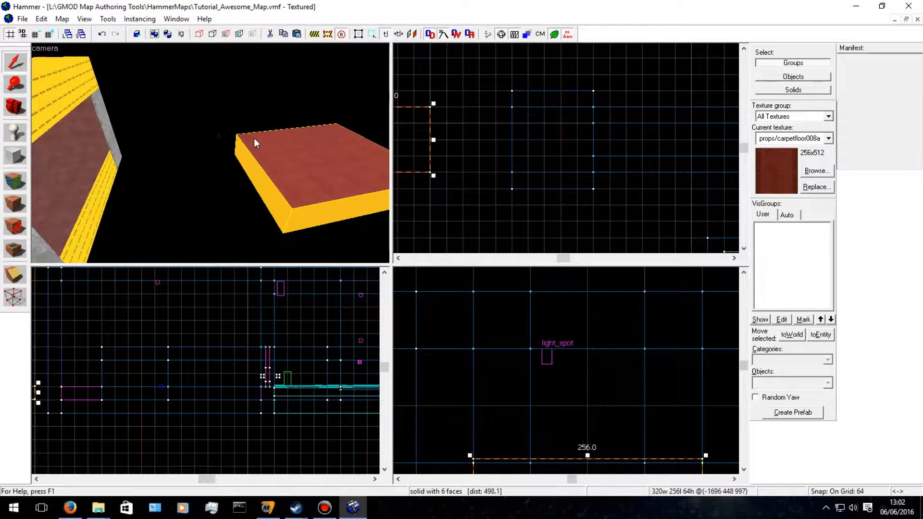
Move the copied floor block against the room's open end so that it extends the floor by 320 units.
key("d")
key("Left")
key("d")
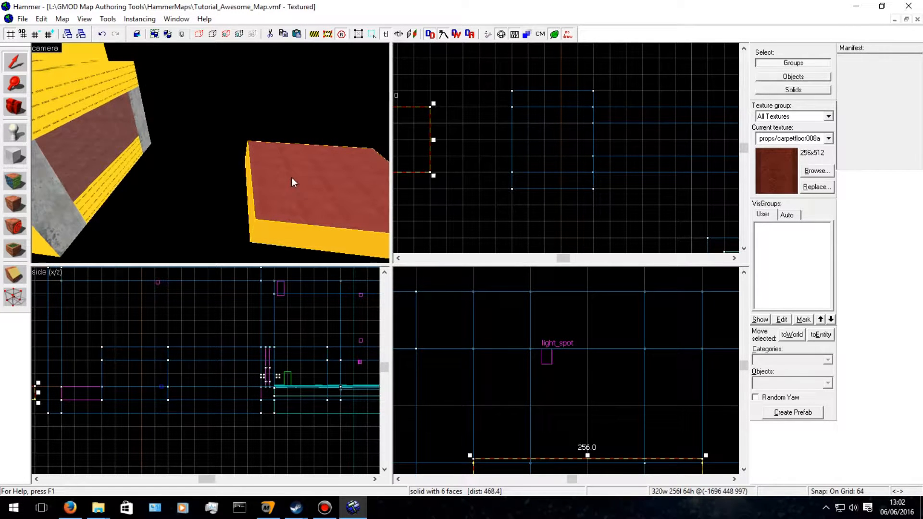
left_click_drag(408, 150, 500, 127)
Select the new room's side wall block, 320 by 64 units and 192 units high, on the corner beside the extended floor.
left_click(54, 216)
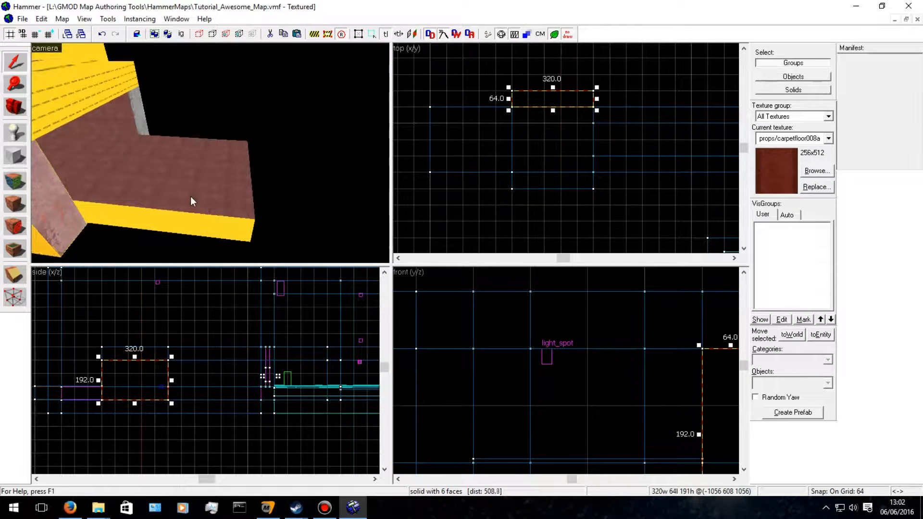
key("w")
key("d")
key("Left")
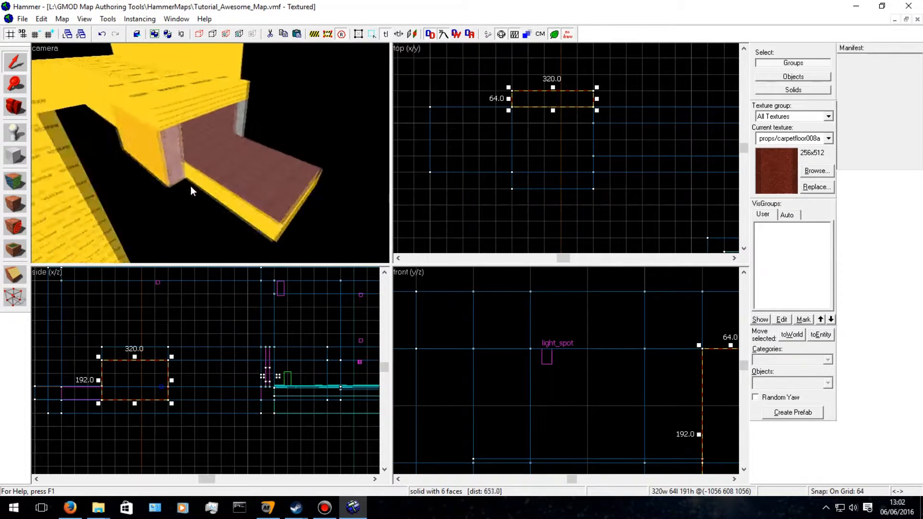
Extend both side wall brushes of the corridor lengthwise in the top view to the same end line.
mouse_move(508, 98)
left_mouse_down()
mouse_move(399, 96)
mouse_move(524, 87)
mouse_move(454, 85)
left_mouse_up()
left_click(219, 120)
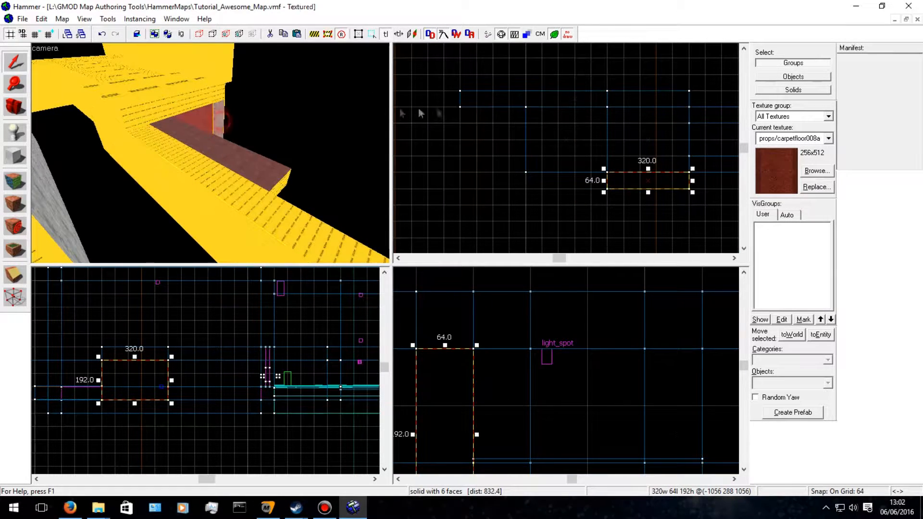
left_click_drag(604, 182, 454, 166)
Extend the floor brush between the walls to 576 units long and lower it by 64 units.
left_click(268, 170)
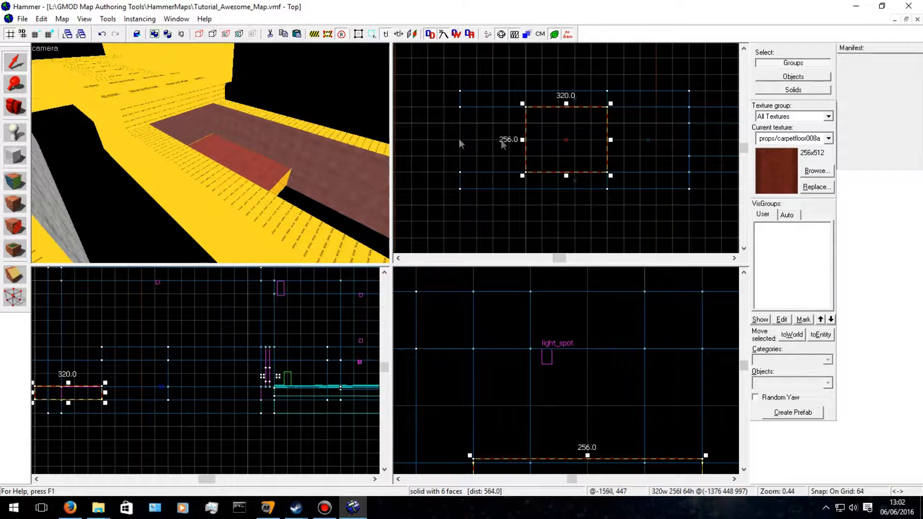
key("d")
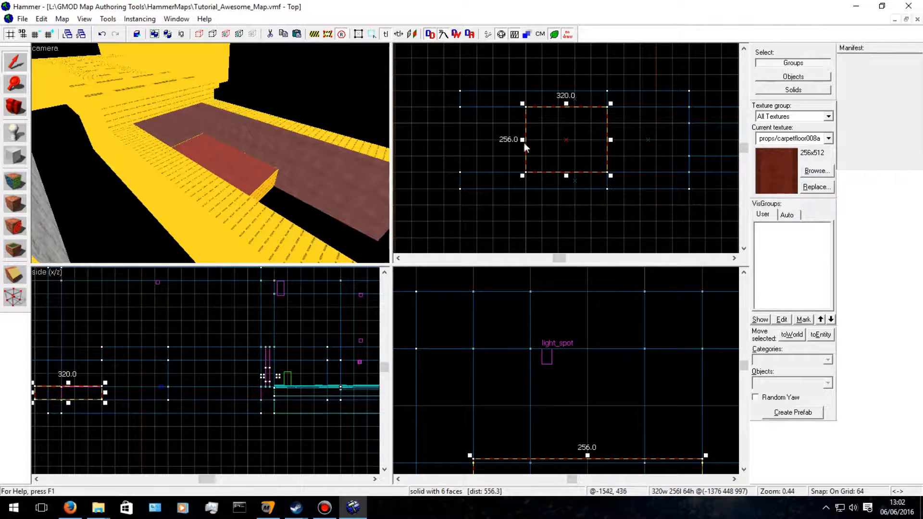
left_click(522, 143)
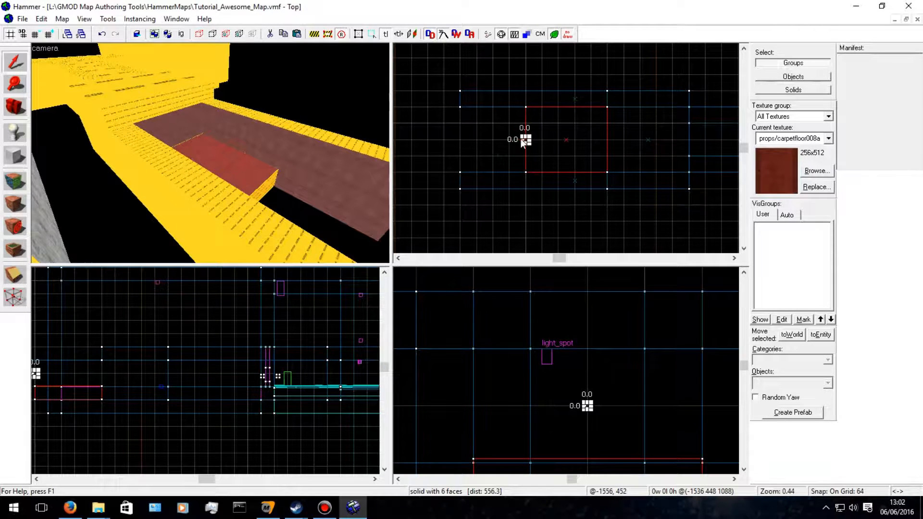
left_click(470, 142)
left_click(241, 165)
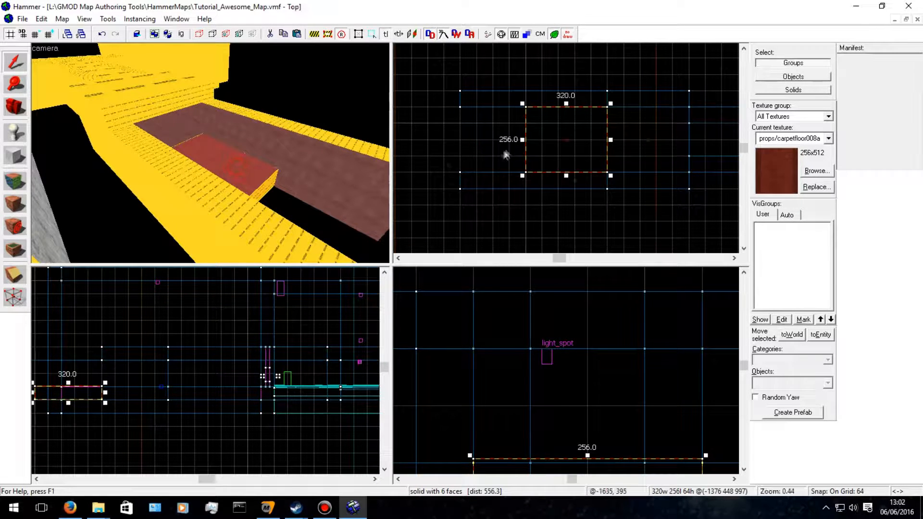
left_click_drag(522, 140, 456, 139)
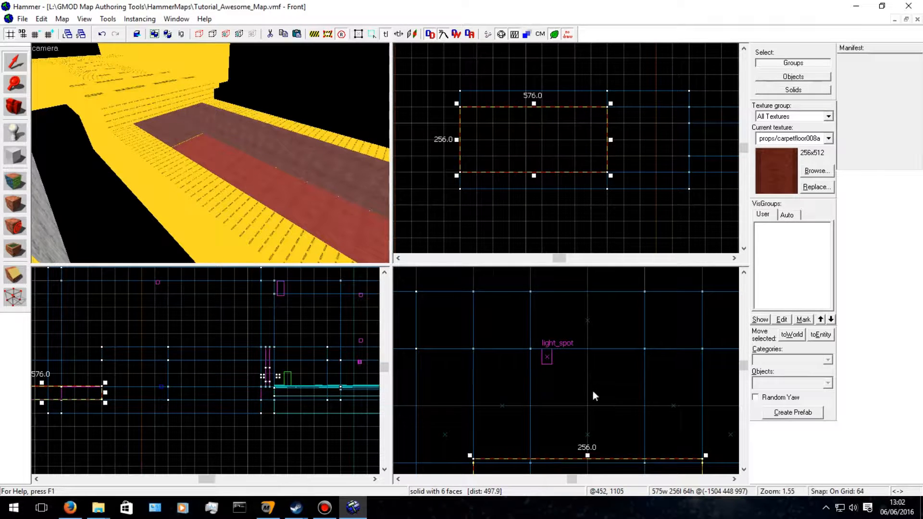
scroll(593, 391, "down", 2)
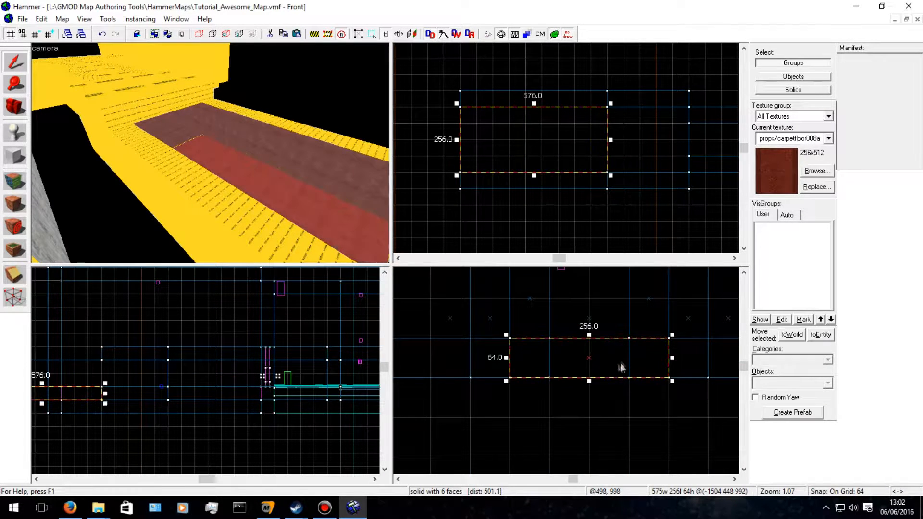
left_click_drag(617, 356, 620, 382)
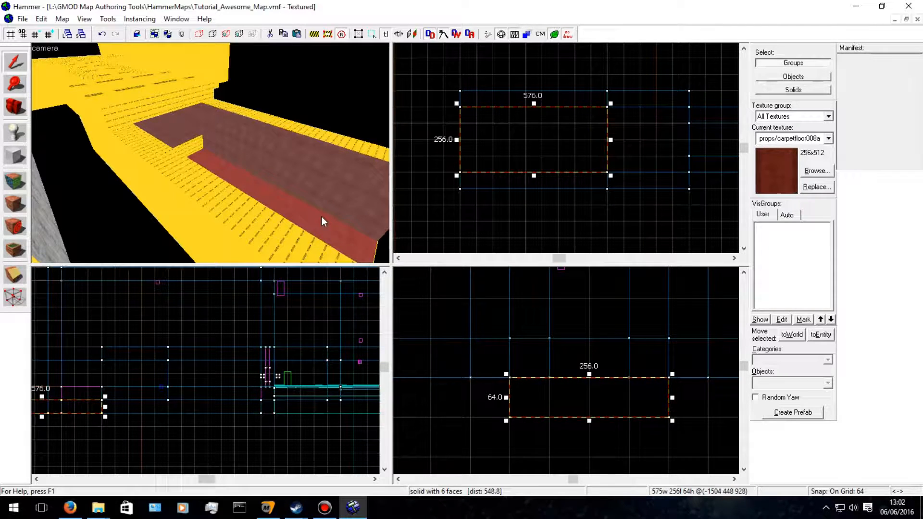
Duplicate the lowered floor brush and place the copy directly on top of it, aligned with the side walls.
left_click_drag(563, 367, 602, 337)
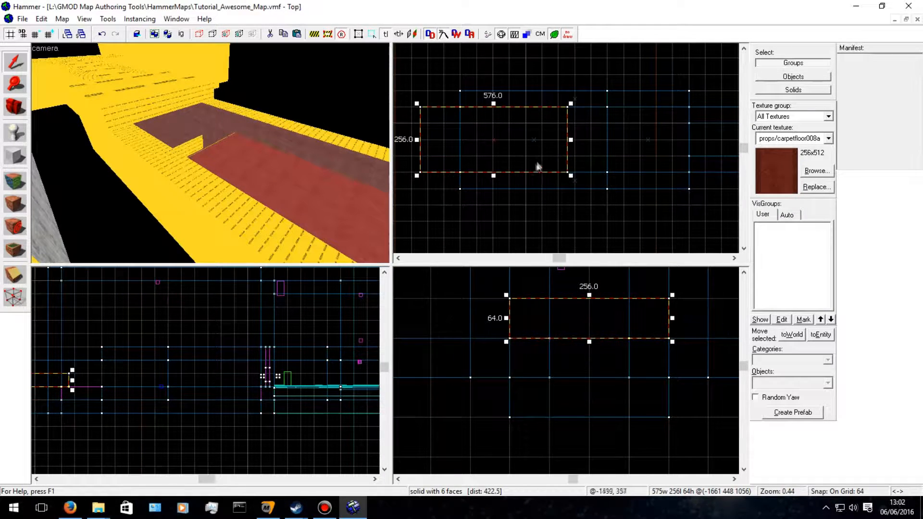
key("w")
key("d")
mouse_move(545, 318)
left_mouse_down()
mouse_move(541, 347)
mouse_move(711, 359)
mouse_move(644, 366)
left_mouse_up()
left_click_drag(514, 139, 563, 145)
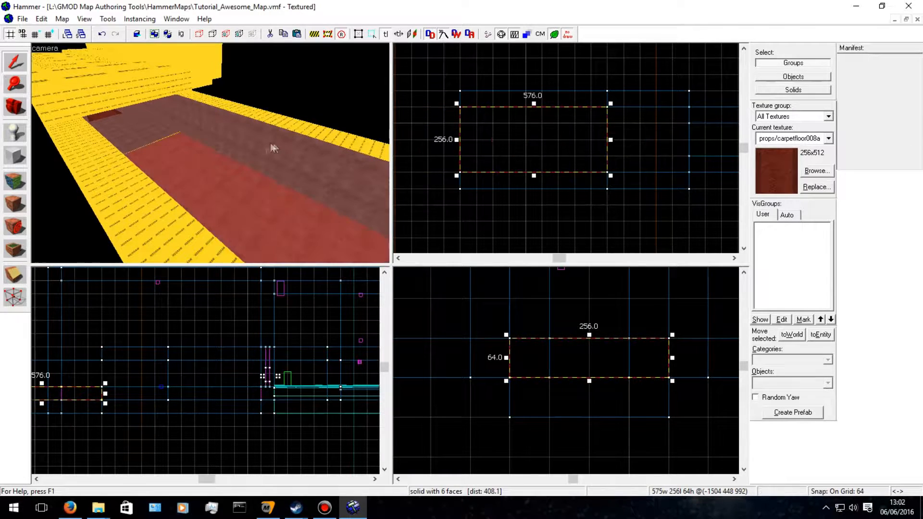
Apply the tools/toolsnodraw texture to all six faces of the copied brush.
key("w")
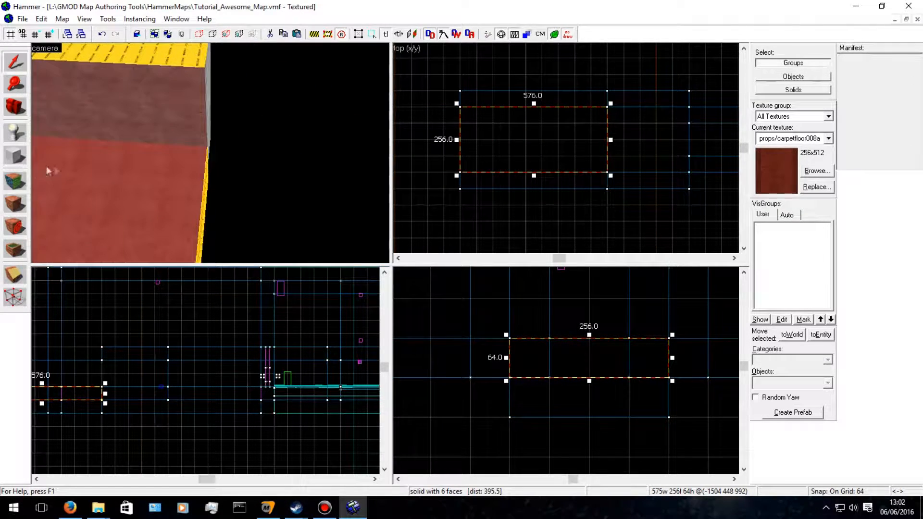
key("shift+a")
left_click(629, 331)
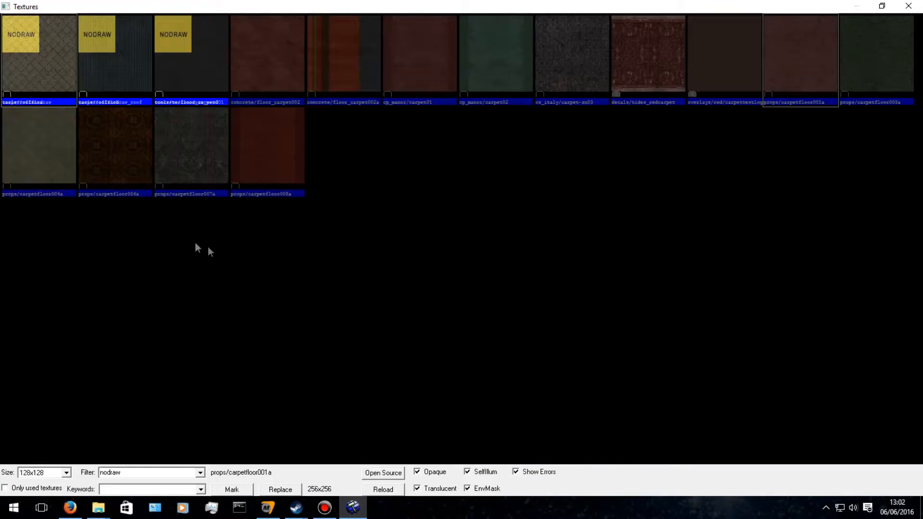
double_click(38, 48)
left_click(640, 365)
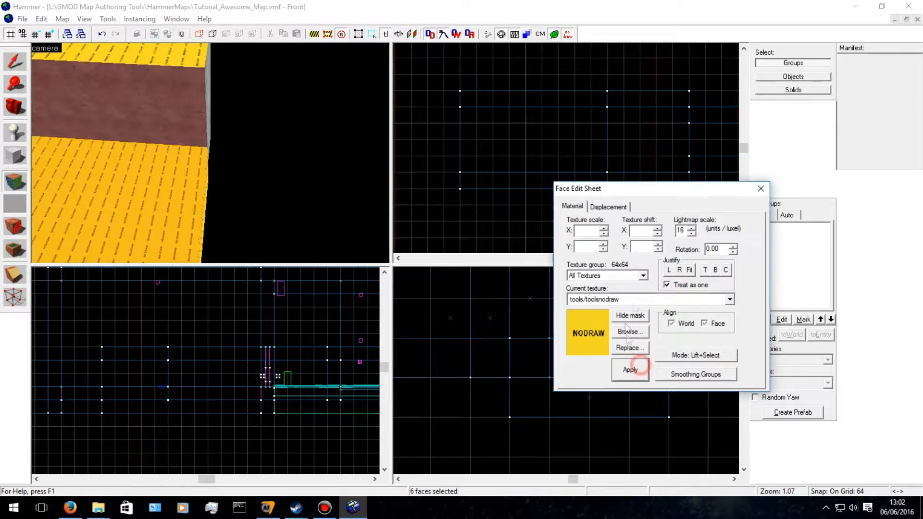
left_click(761, 188)
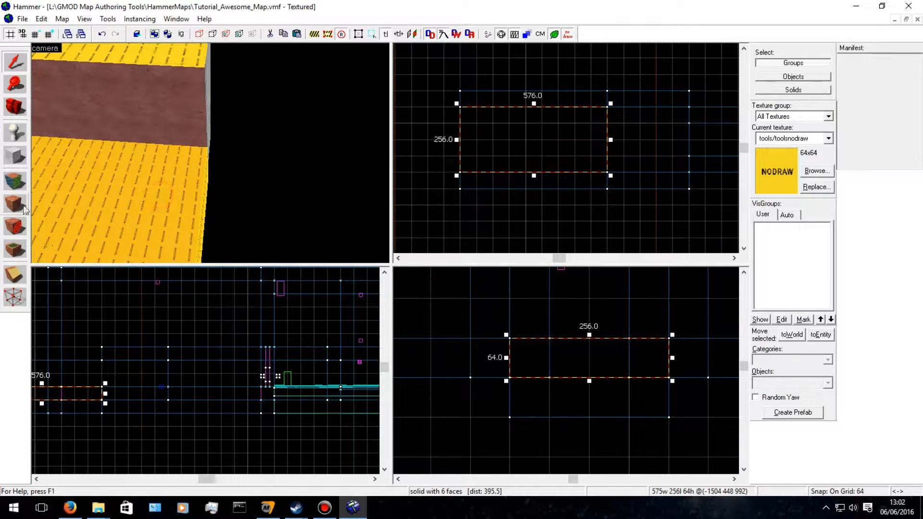
Try the swamp/overlays/algae_water001 texture on the top face of the nodraw brush.
left_click(23, 209)
left_click(630, 331)
type("water")
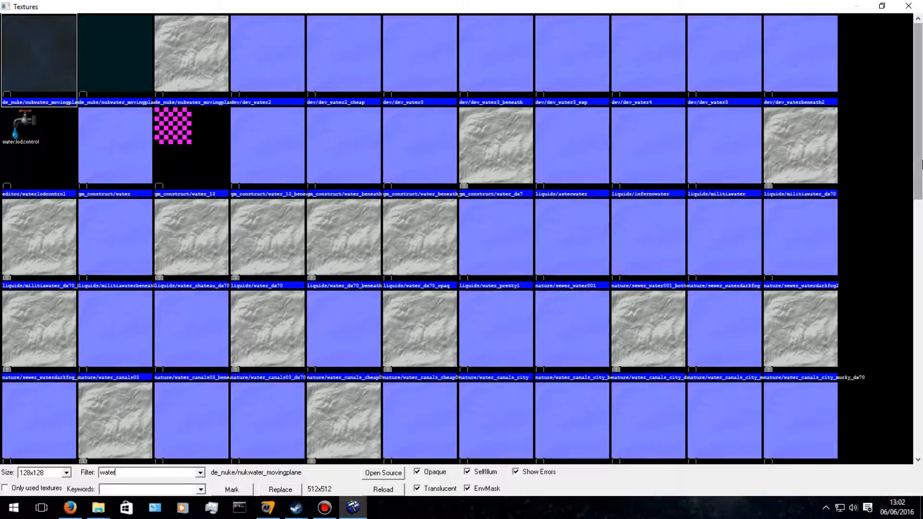
left_click_drag(917, 90, 918, 395)
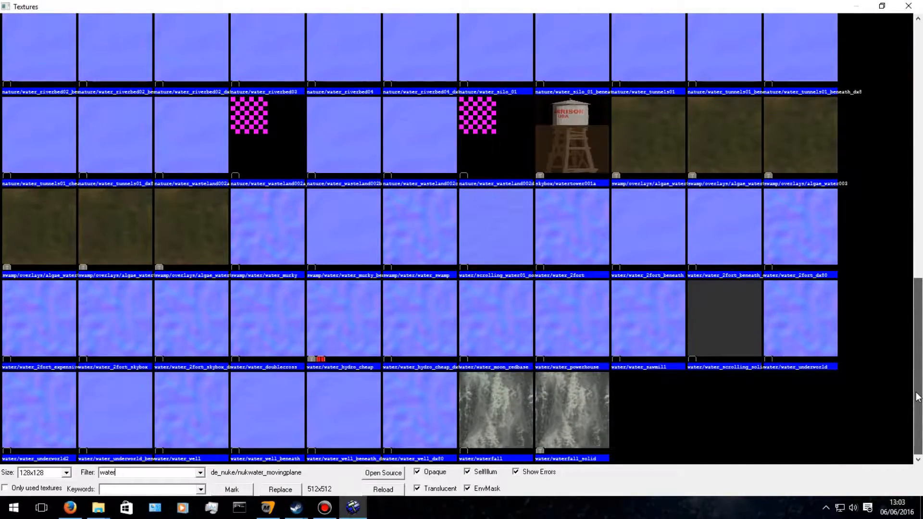
left_click_drag(915, 392, 911, 313)
double_click(653, 214)
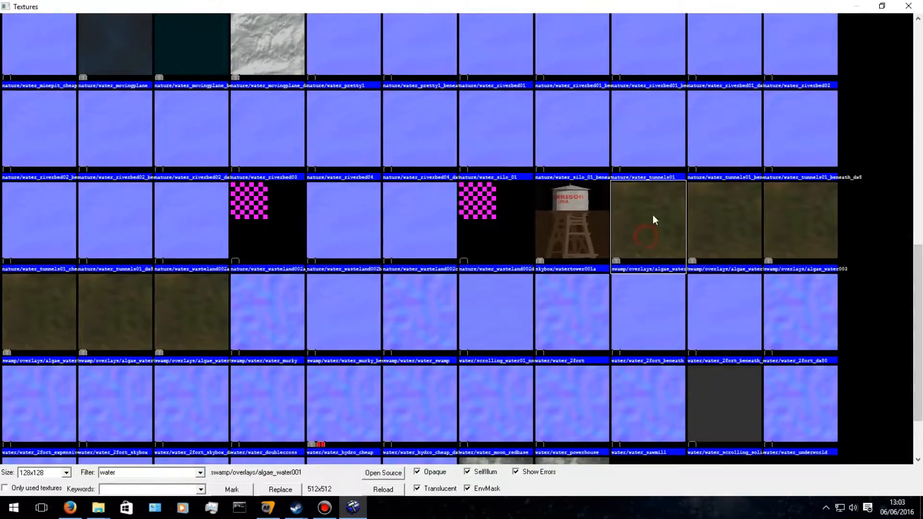
left_click(641, 368)
key("w")
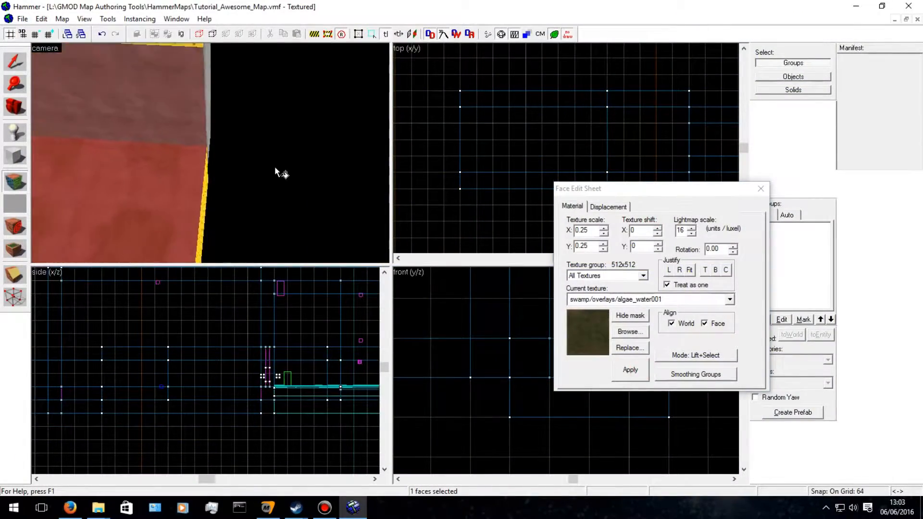
key("Left")
key("w")
key("Right")
key("Up")
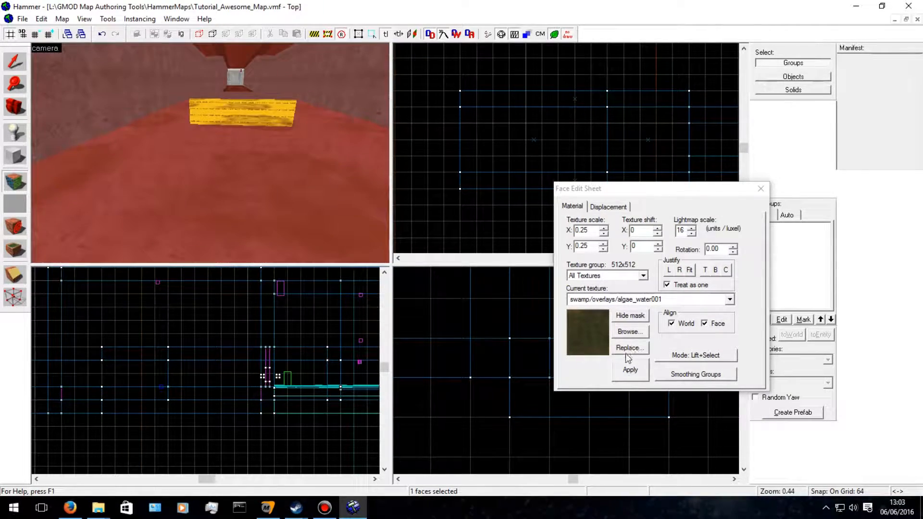
Find the nature/water_wasteland002a texture with the filter "waste" and apply it to the brush's top face.
left_click(633, 332)
scroll(530, 227, "up", 5)
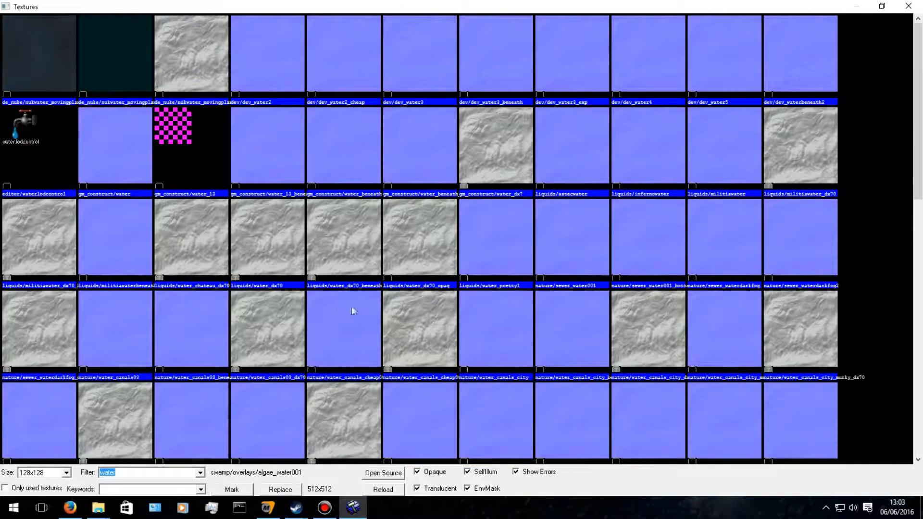
scroll(267, 321, "down", 2)
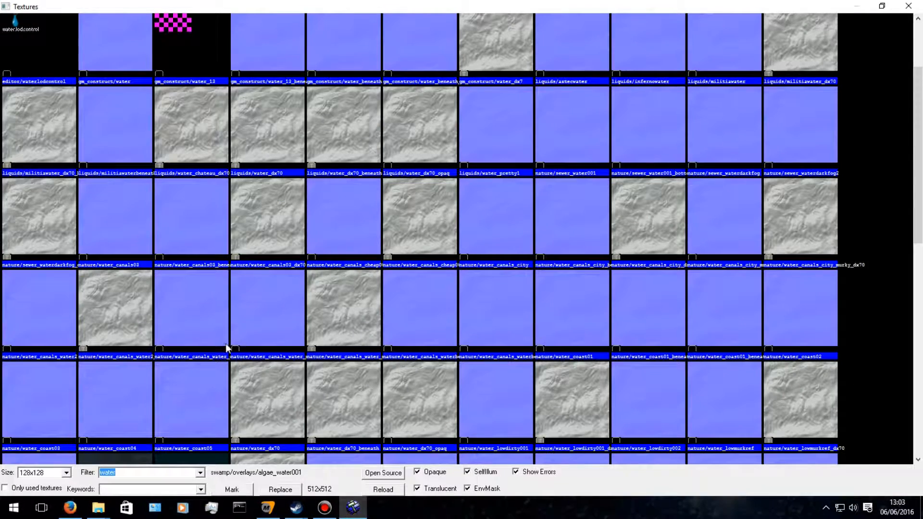
scroll(342, 406, "down", 4)
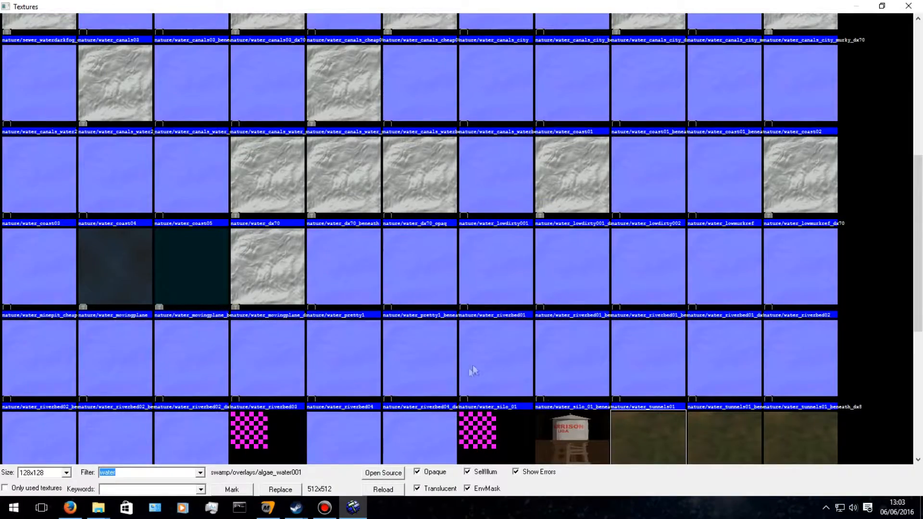
scroll(493, 371, "down", 6)
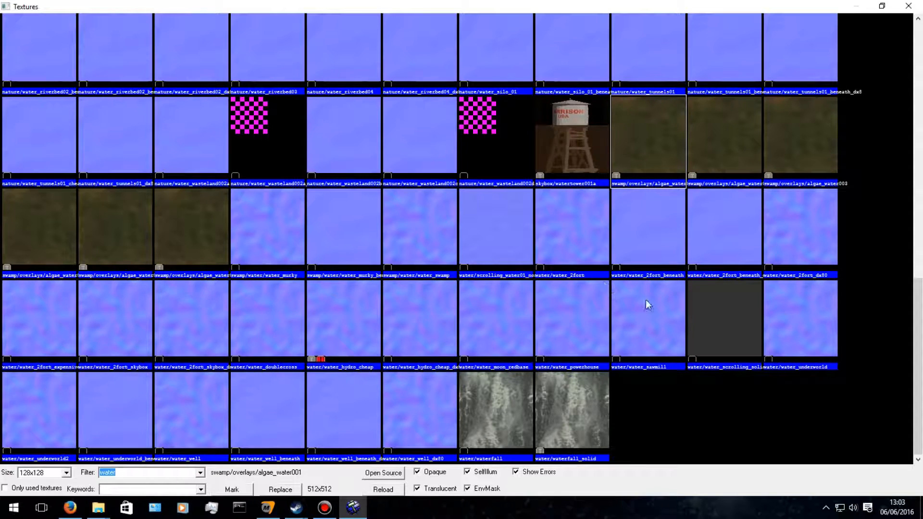
scroll(516, 339, "up", 2)
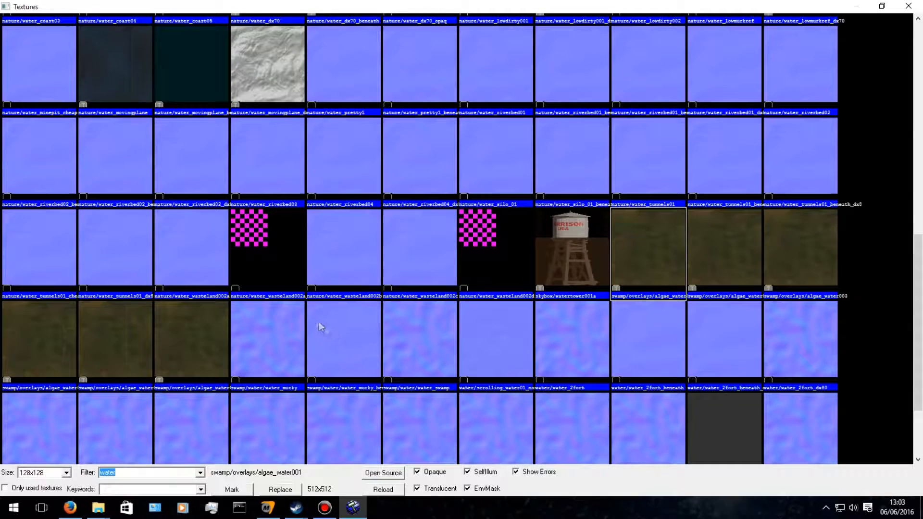
scroll(347, 337, "up", 2)
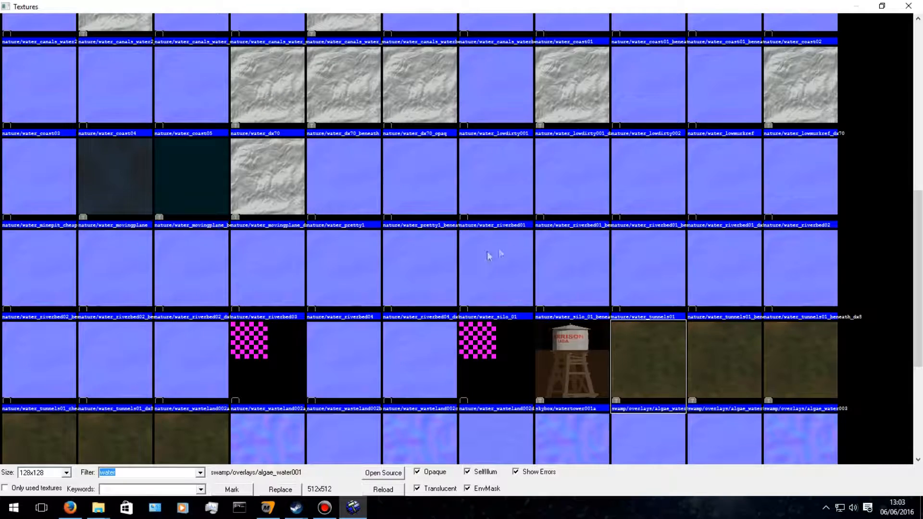
scroll(630, 240, "up", 2)
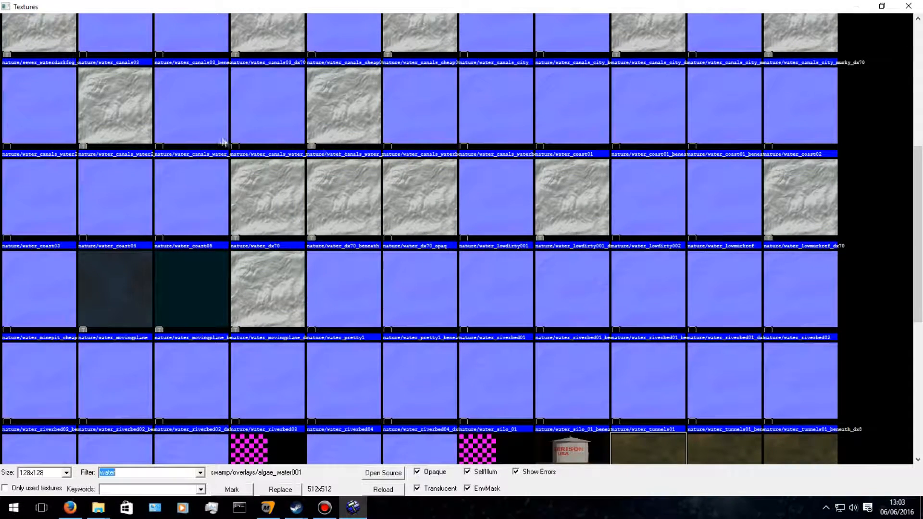
scroll(35, 215, "up", 2)
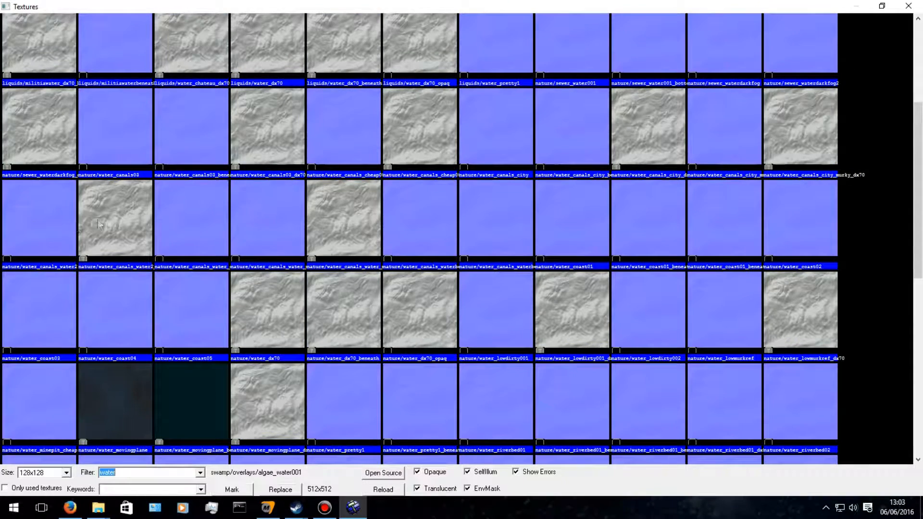
scroll(268, 251, "up", 2)
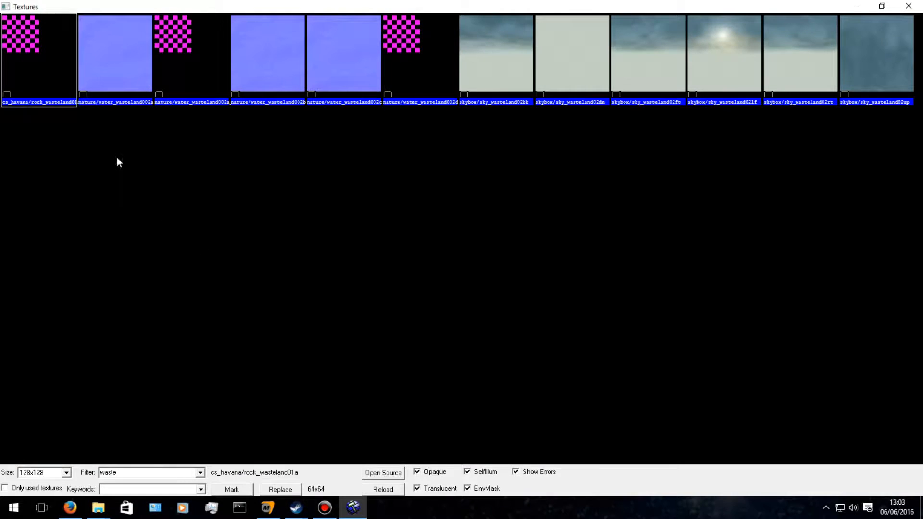
left_click(114, 54)
double_click(115, 54)
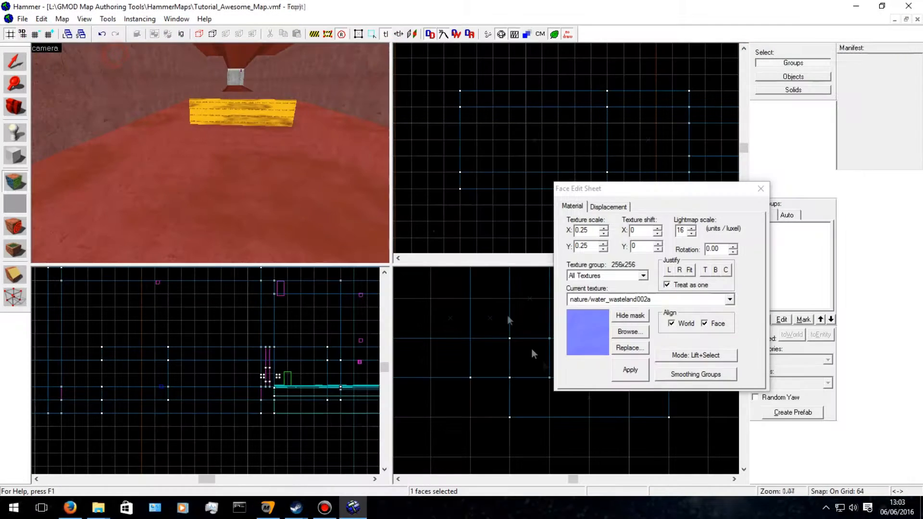
left_click(617, 371)
left_click(15, 61)
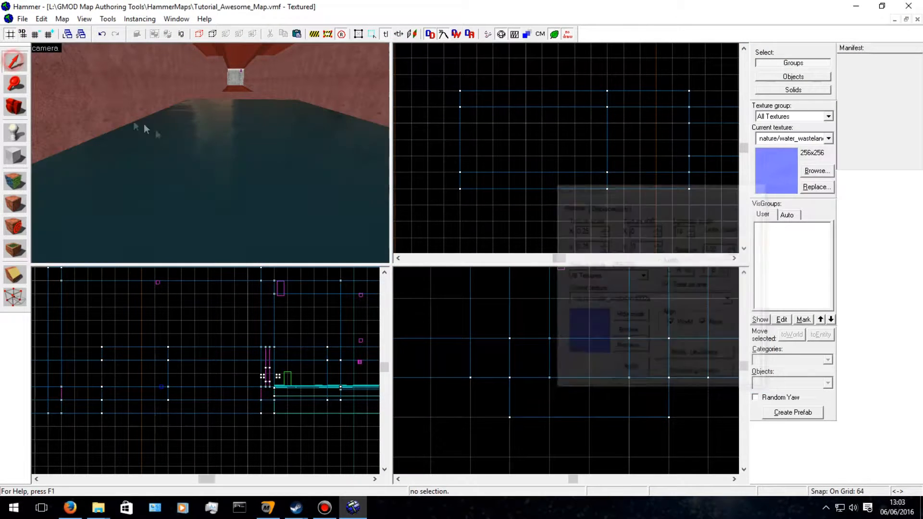
Examine the water surface, the side walls and the ceiling opening of the corridor in the 3D view.
key("s")
key("Down")
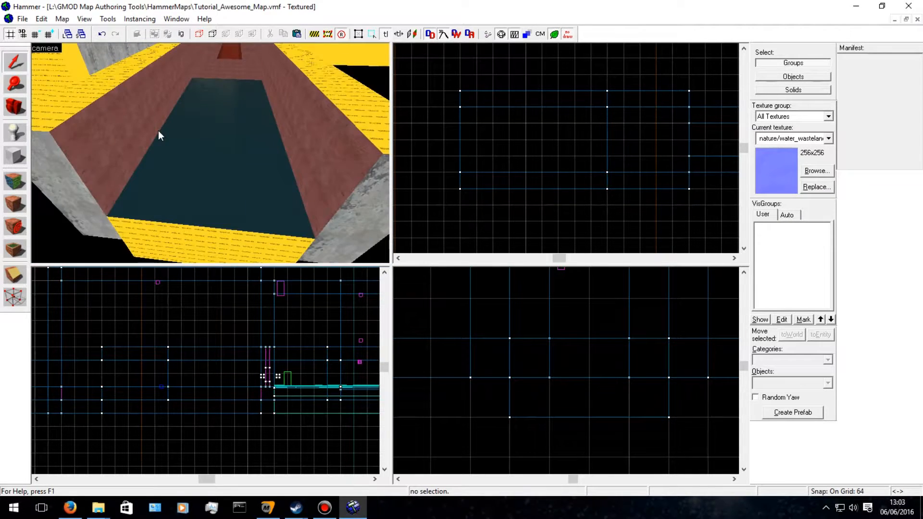
key("Down")
key("w")
key("Up")
key("Up")
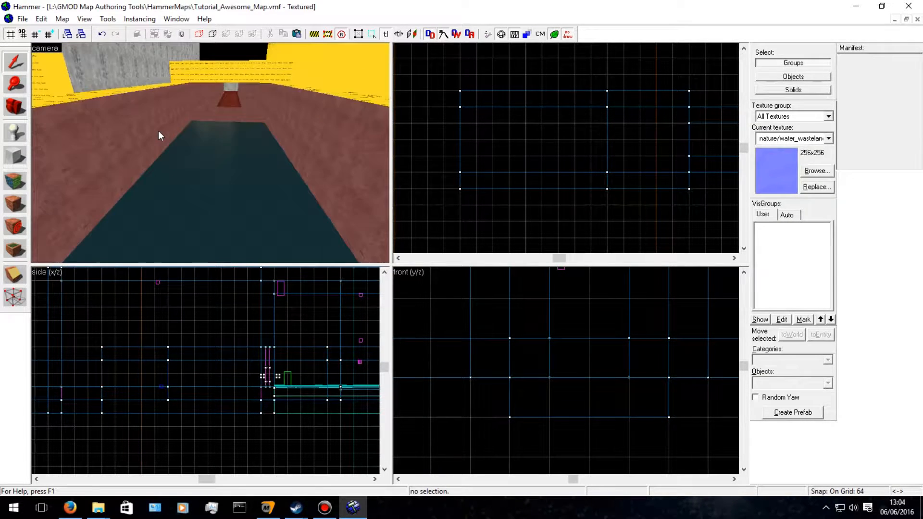
key("w")
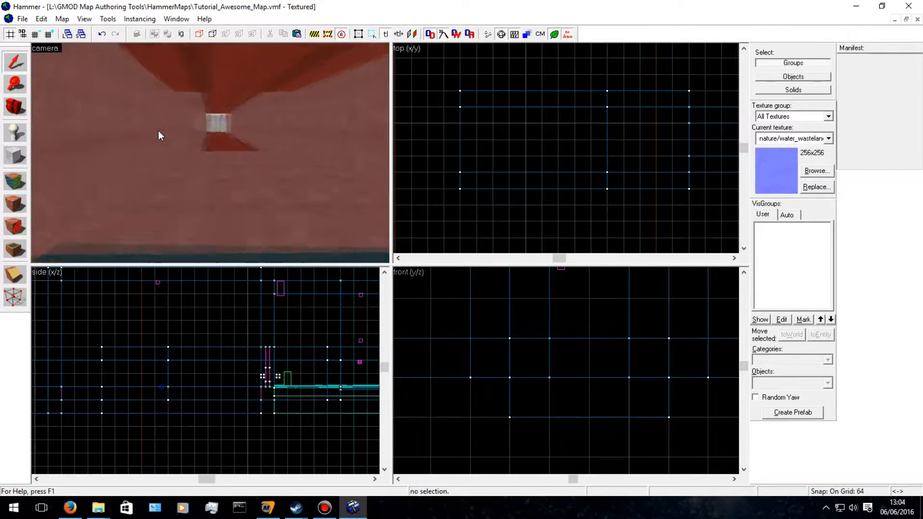
key("Down")
key("Right")
key("s")
key("Right")
key("Left")
key("Right")
key("Up")
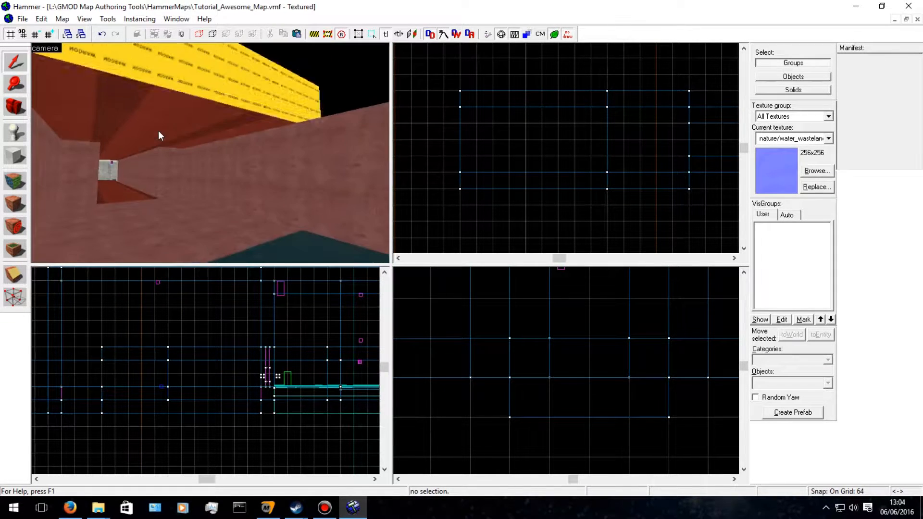
Copy the 320 x 384 ceiling brush over the uncovered water section and stretch it to 576 units long.
left_click(175, 89)
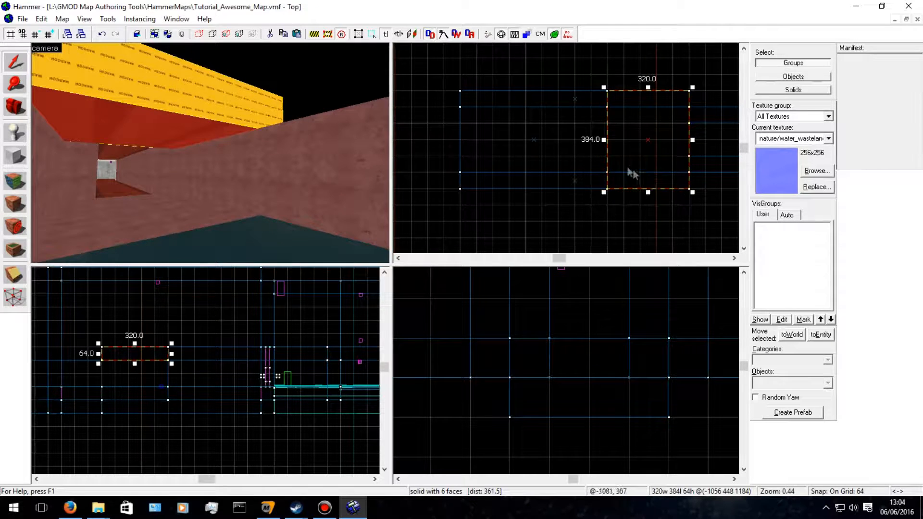
mouse_move(604, 139)
left_mouse_down()
mouse_move(469, 138)
mouse_move(609, 135)
left_mouse_up()
left_click(215, 93)
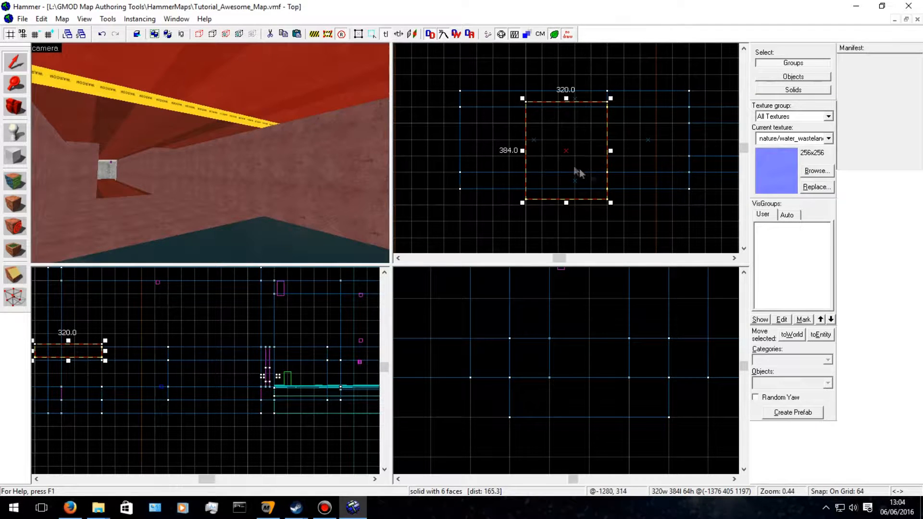
mouse_move(558, 151)
left_mouse_down()
mouse_move(542, 159)
mouse_move(580, 147)
mouse_move(555, 146)
mouse_move(566, 146)
left_mouse_up()
scroll(477, 382, "down", 5)
scroll(556, 340, "up", 3)
left_click_drag(559, 313, 560, 310)
left_click_drag(522, 141, 461, 138)
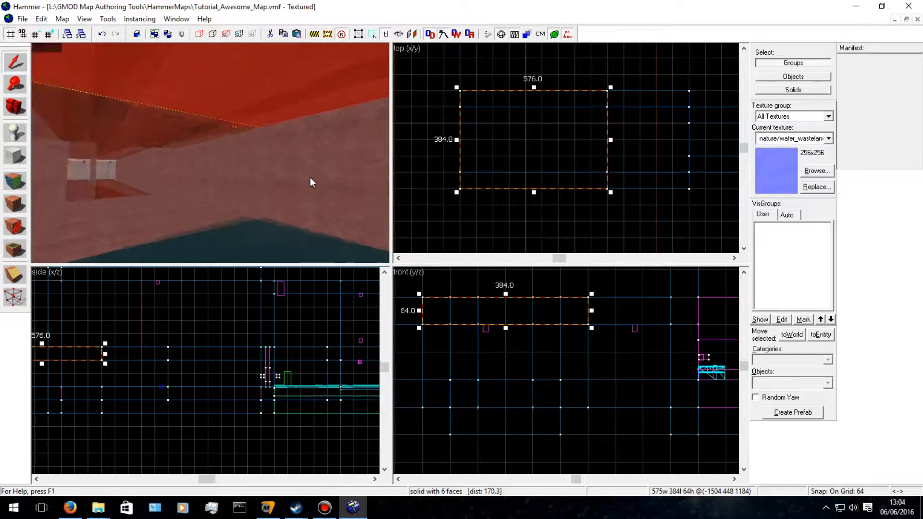
Shorten the water brush by 64 units at the corridor's open end.
key("Right")
key("w")
key("Left")
key("Left")
key("Down")
key("s")
key("Right")
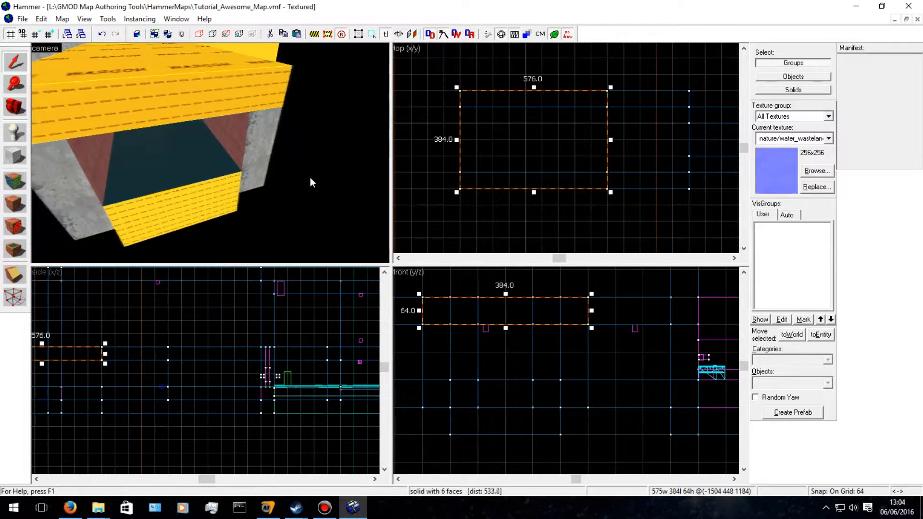
key("a")
key("Right")
left_click(214, 184)
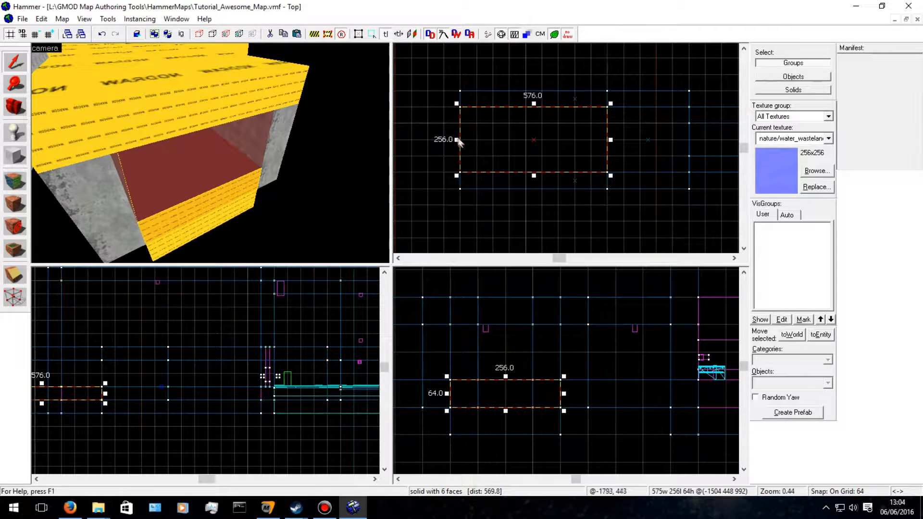
left_click_drag(457, 141, 473, 141)
Place a copied floor-textured brush at the water's open end and shorten it to a 64-unit end block that fills the gap.
left_click_drag(218, 194, 400, 177)
left_click_drag(480, 149, 422, 143)
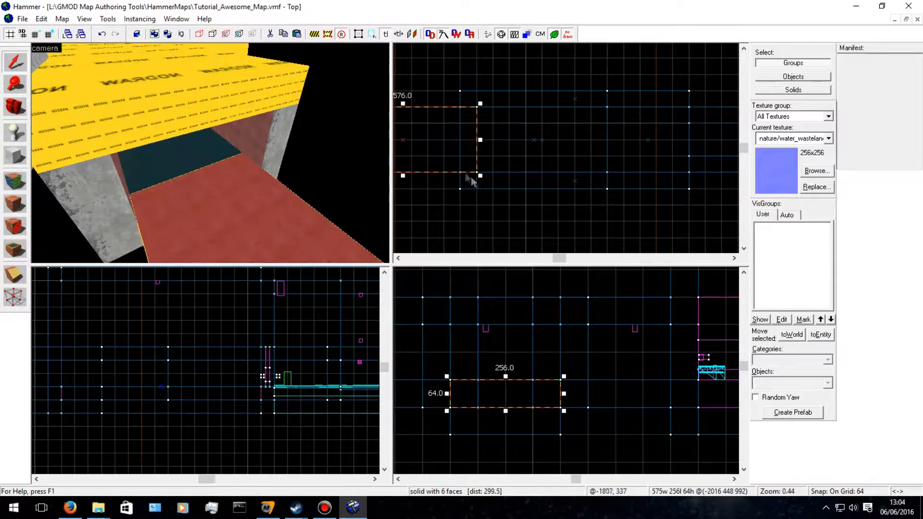
key("Left")
left_click_drag(412, 142, 523, 143)
left_click(458, 154)
left_click(252, 212)
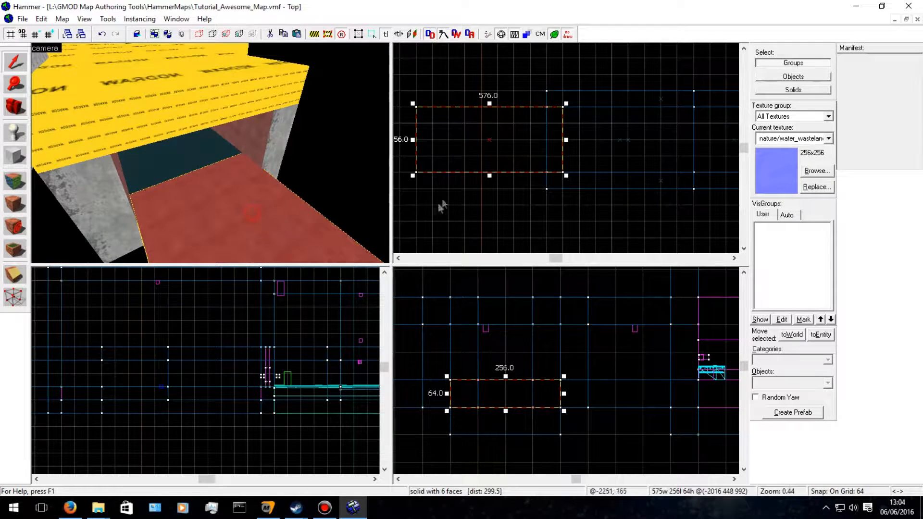
left_click_drag(412, 139, 542, 140)
left_click(291, 230)
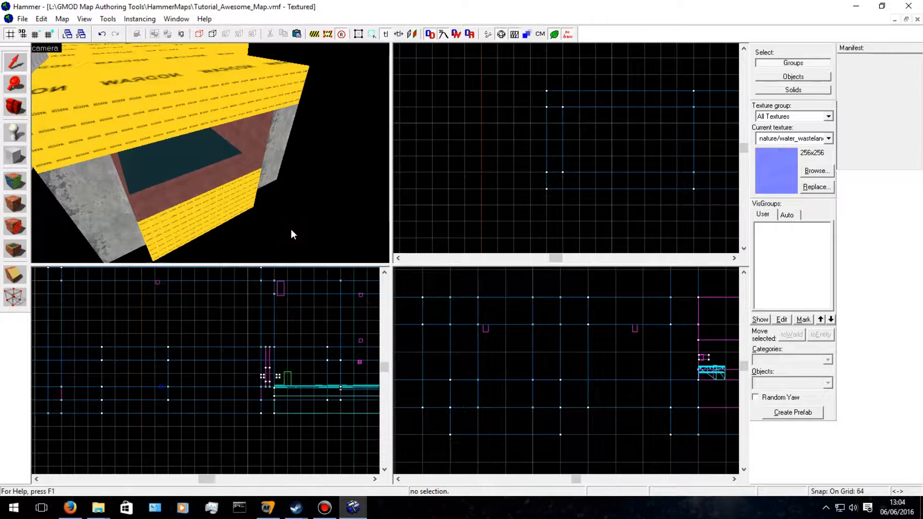
Examine the water channel and its end block from the corridor's open end in the 3D view.
key("Down")
key("Left")
key("Up")
key("w")
key("Up")
key("w")
key("s")
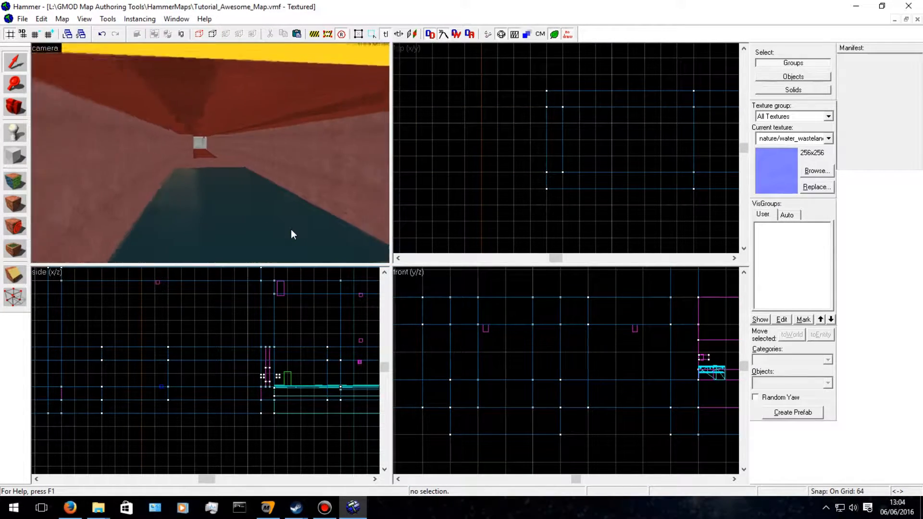
key("Right")
key("Left")
key("s")
key("Right")
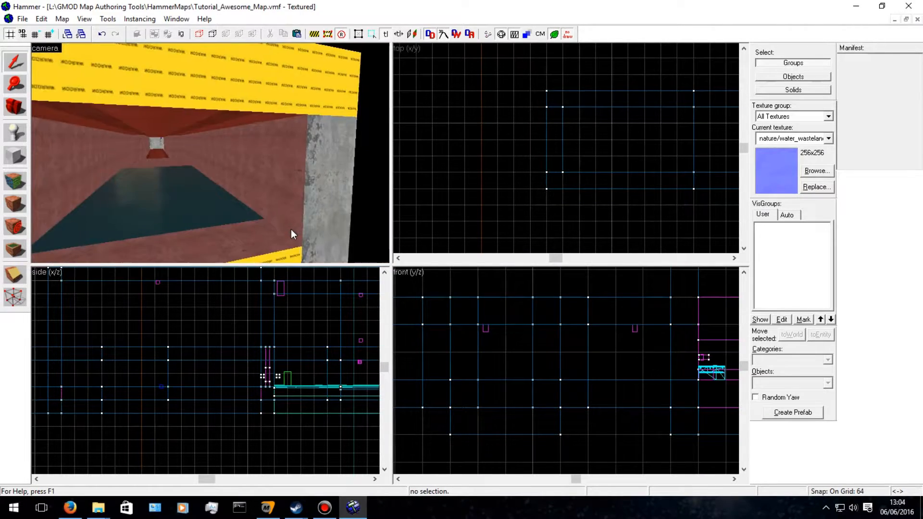
Lengthen the sunken floor brush outward and move the 64-unit end block to its new outer edge.
left_click(215, 238)
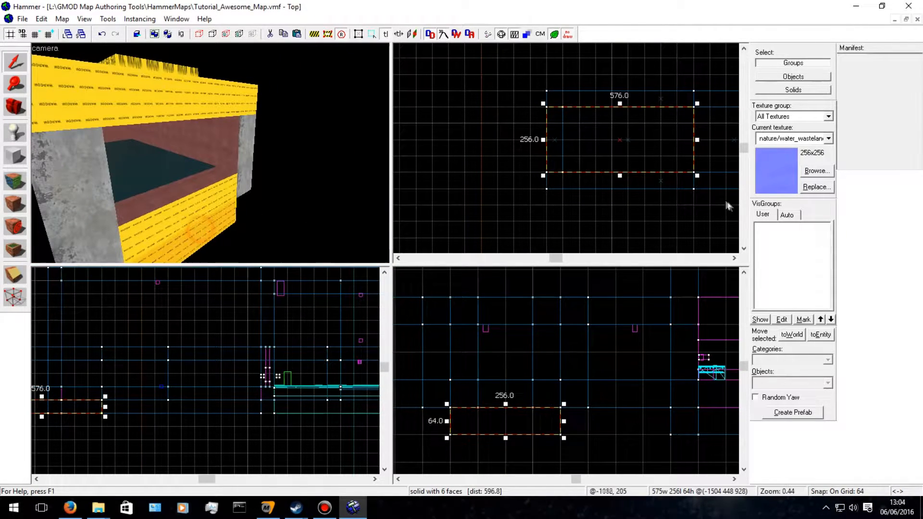
left_click_drag(544, 140, 448, 143)
left_click(153, 199)
left_click_drag(560, 157, 460, 148)
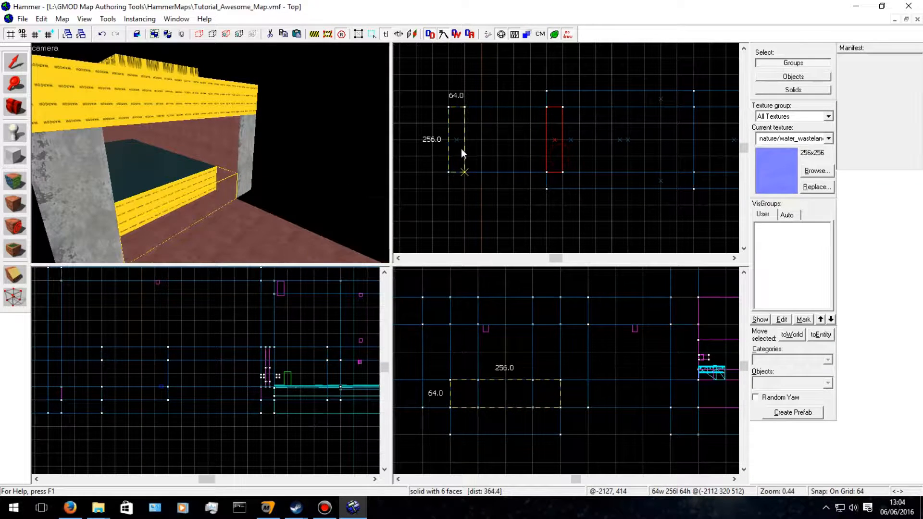
Stretch the water brush outward until it meets the moved end block.
left_click(180, 176)
left_click_drag(559, 140, 454, 132)
scroll(223, 198, "down", 3)
Lengthen both side walls outward together to 1280 units, ending flush with the end block.
left_click(103, 203)
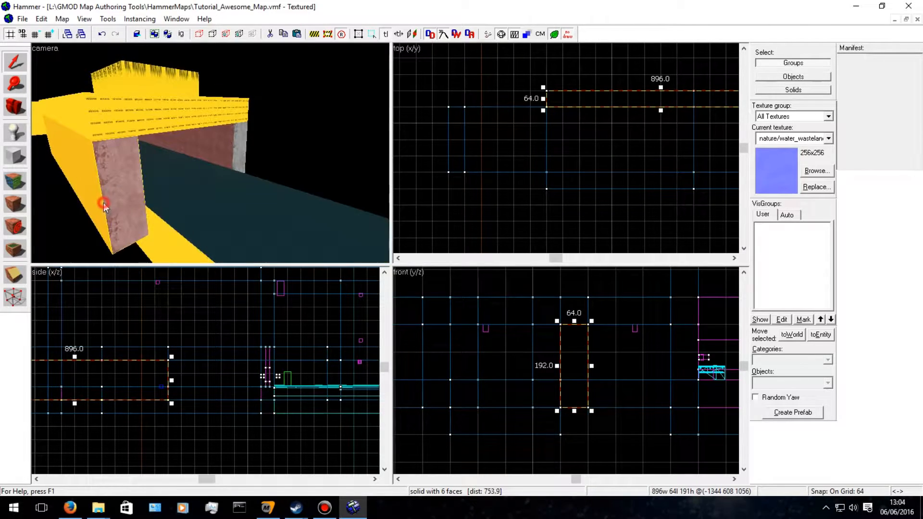
left_click(240, 146, "ctrl")
left_click_drag(542, 140, 461, 140)
scroll(361, 182, "down", 2)
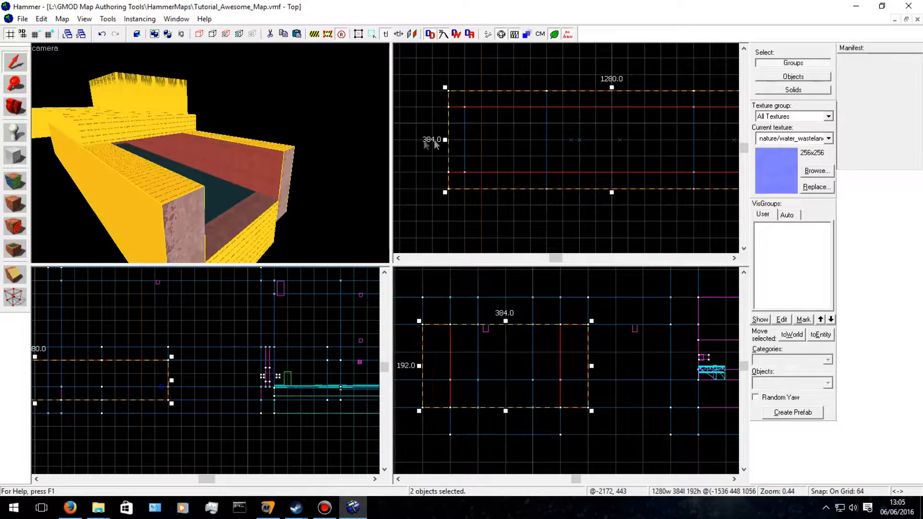
Stretch the ceiling brush above the water outward to 960 units so it covers the extended section.
left_click(167, 132)
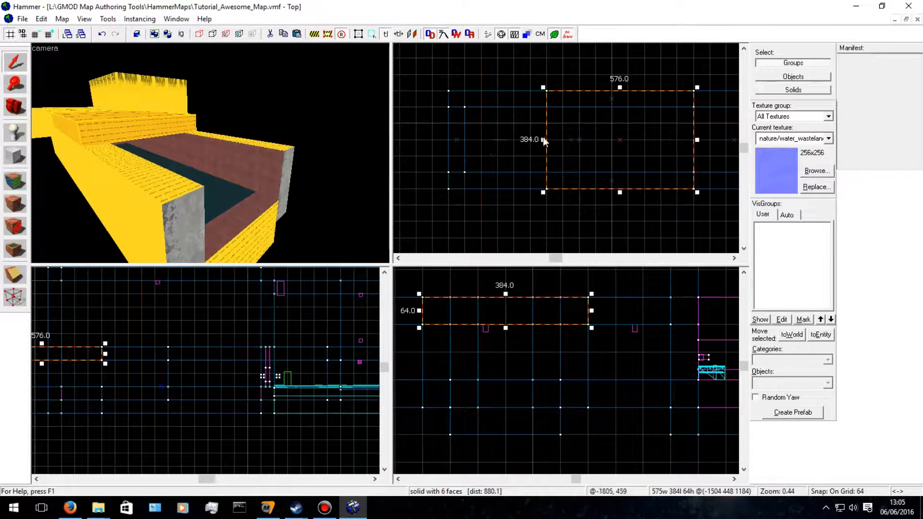
scroll(342, 129, "up", 3)
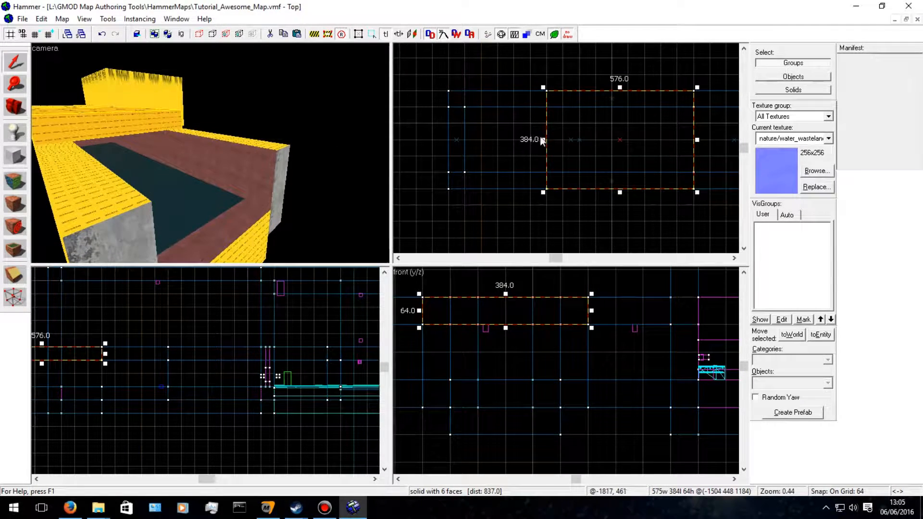
left_click_drag(544, 140, 446, 139)
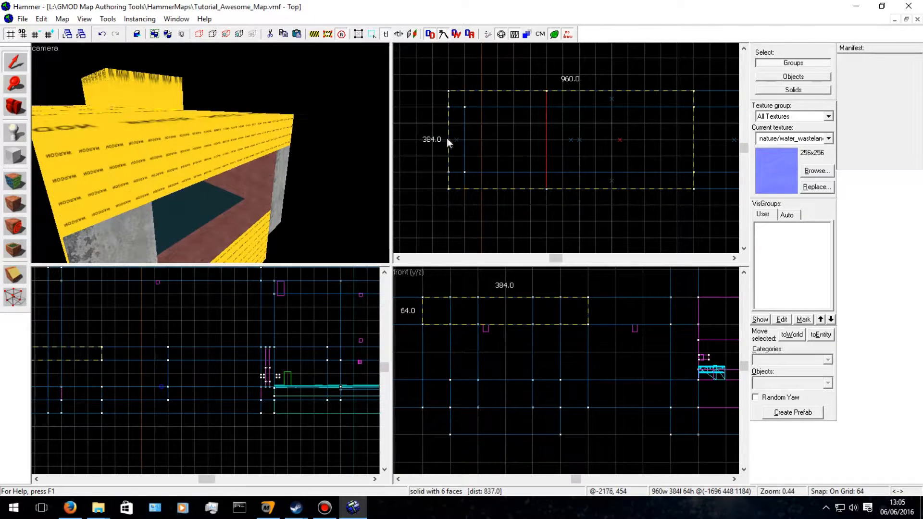
Select the extended ceiling's underside face for texturing and search the textures for "skybox".
scroll(273, 195, "up", 10)
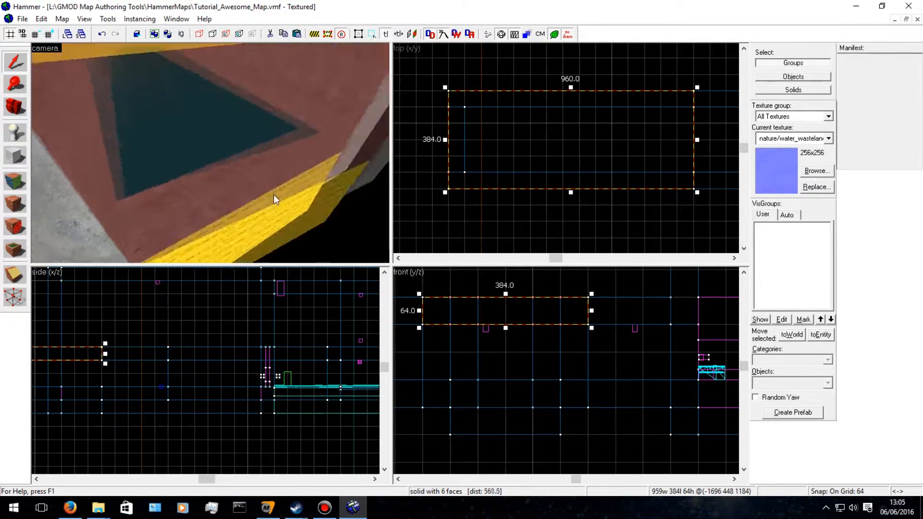
key("Right")
key("d")
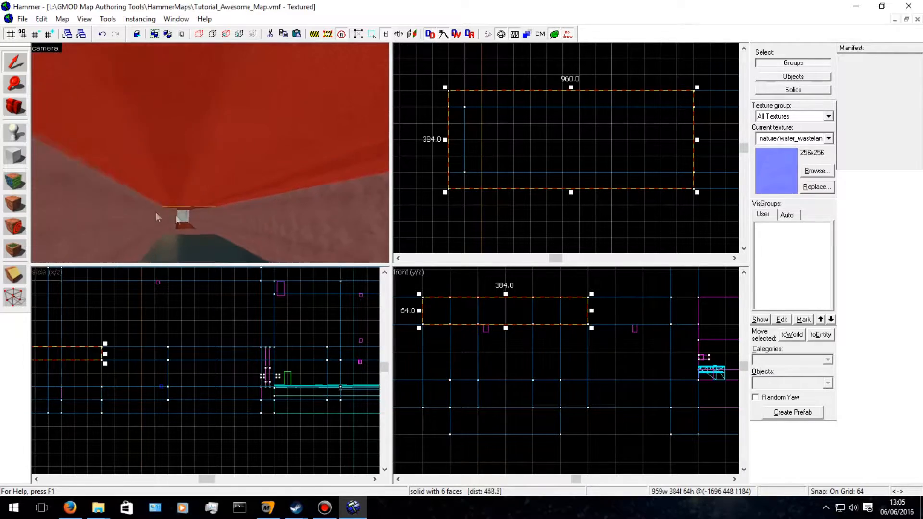
left_click(14, 179)
left_click(191, 150)
left_click(623, 329)
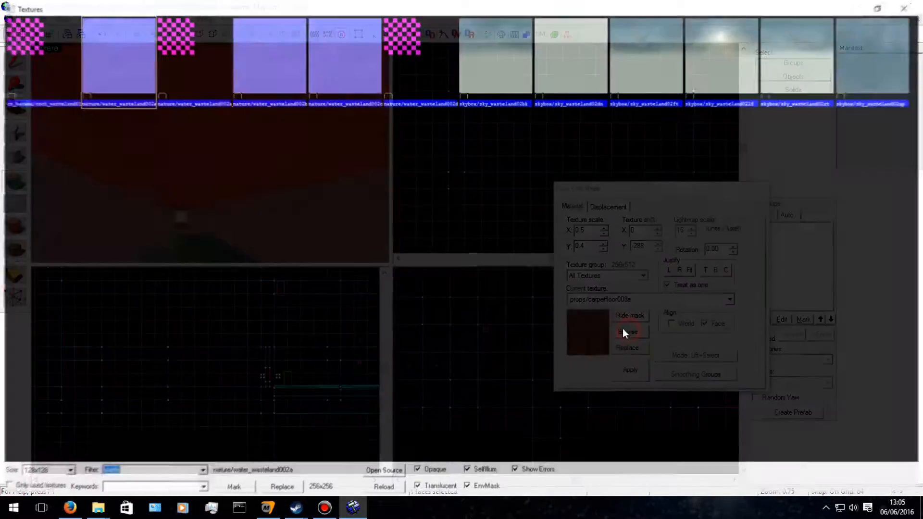
type("skyb")
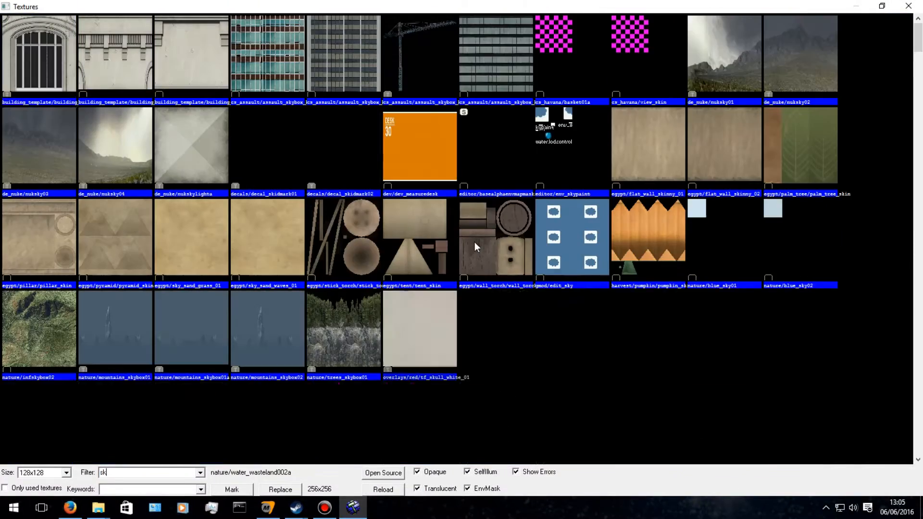
type("ox")
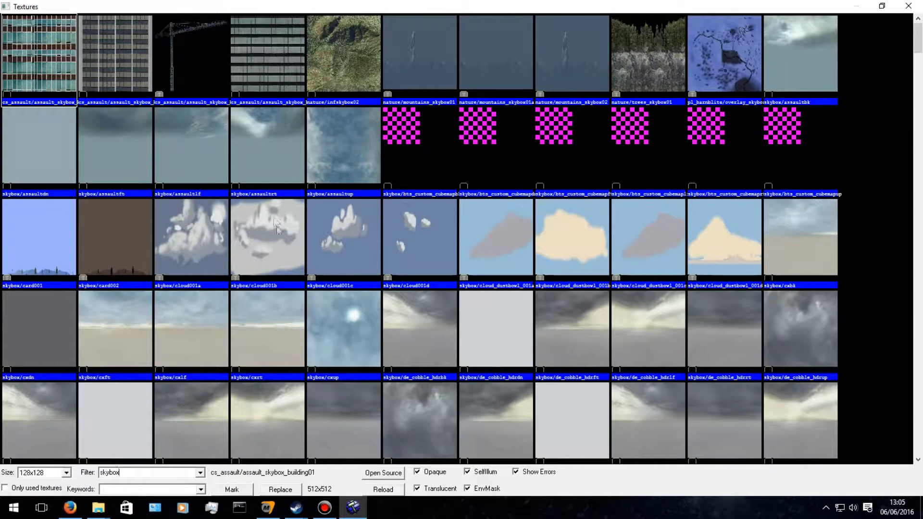
Find the tools/toolsskybox texture with the filter "tools" and apply it to the ceiling's underside face.
key("BackSpace")
key("BackSpace")
key("BackSpace")
key("BackSpace")
key("BackSpace")
key("BackSpace")
type("tools")
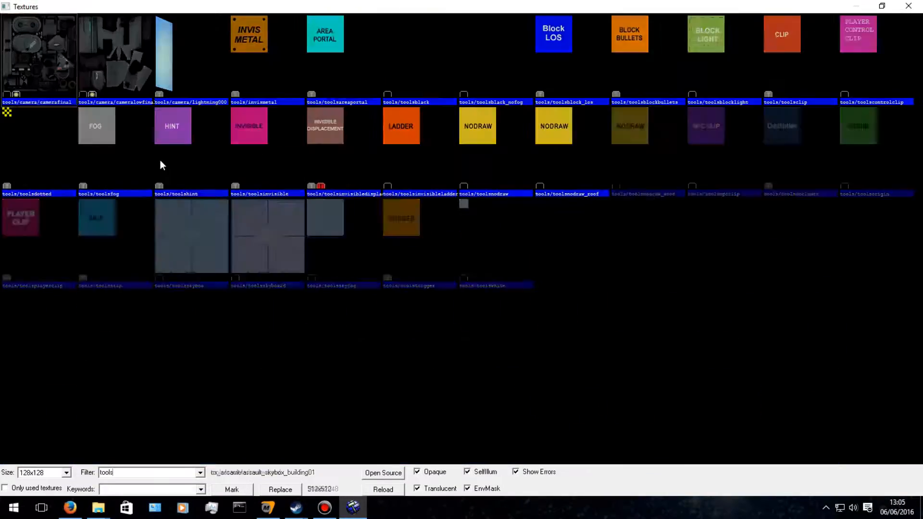
double_click(187, 261)
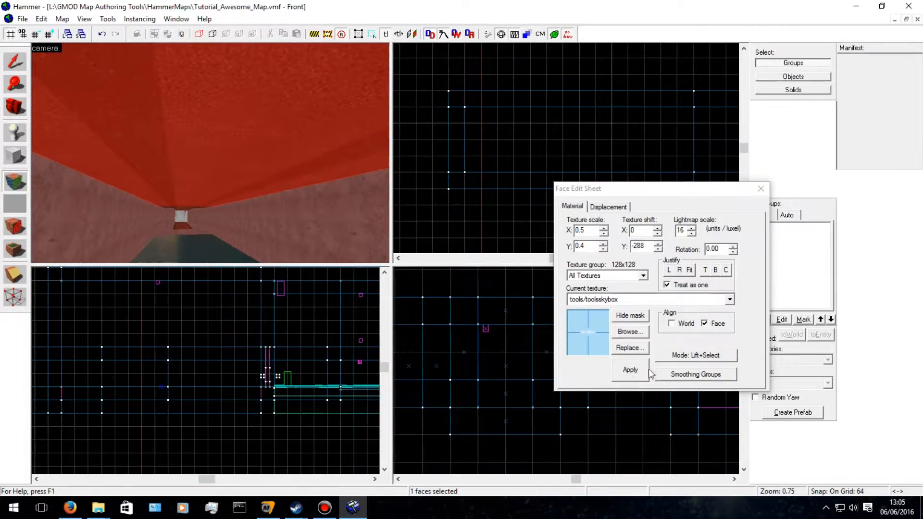
left_click(637, 372)
left_click(760, 189)
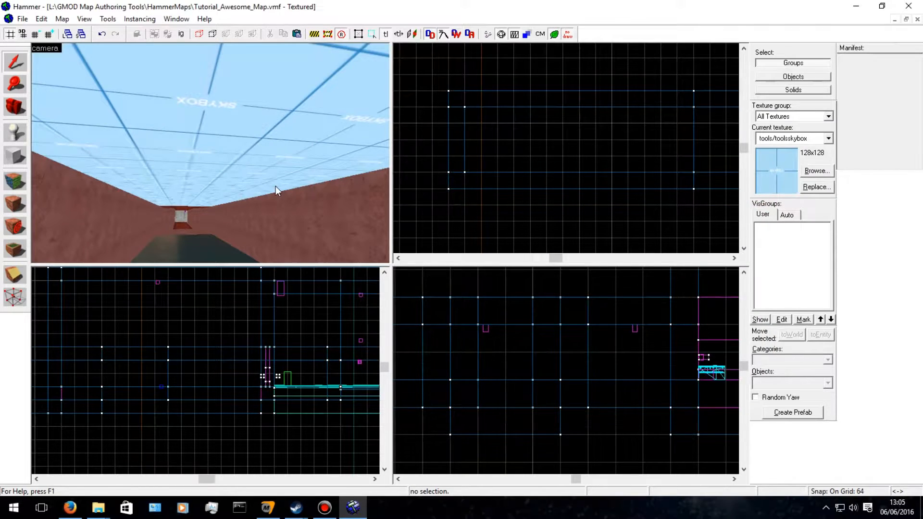
Examine the skybox ceiling, the side walls and the near edge of the water throughout the corridor.
key("w")
key("Down")
key("w")
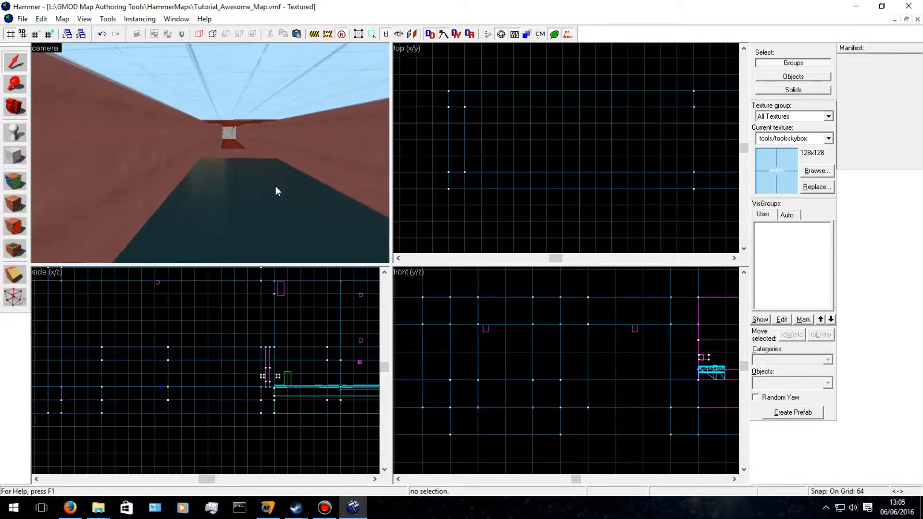
key("Right")
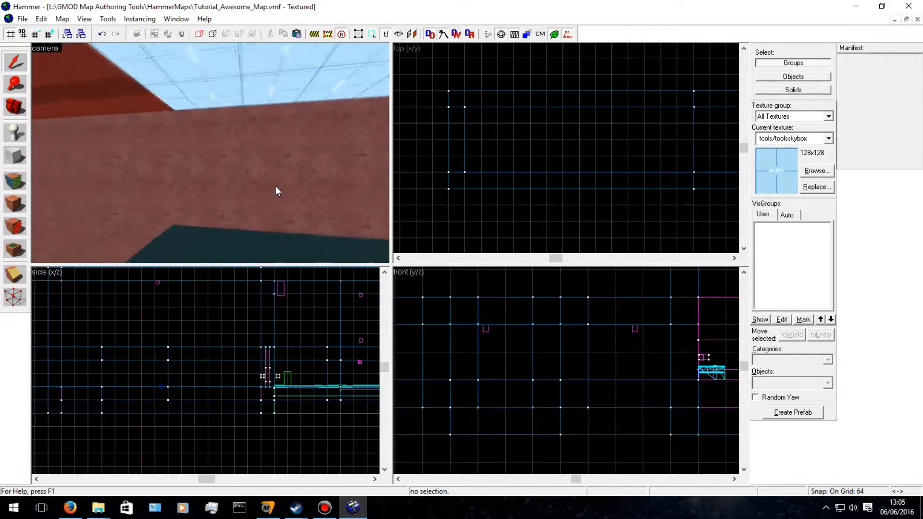
key("Down")
key("s")
key("Down")
key("Left")
key("Left")
key("Up")
key("Up")
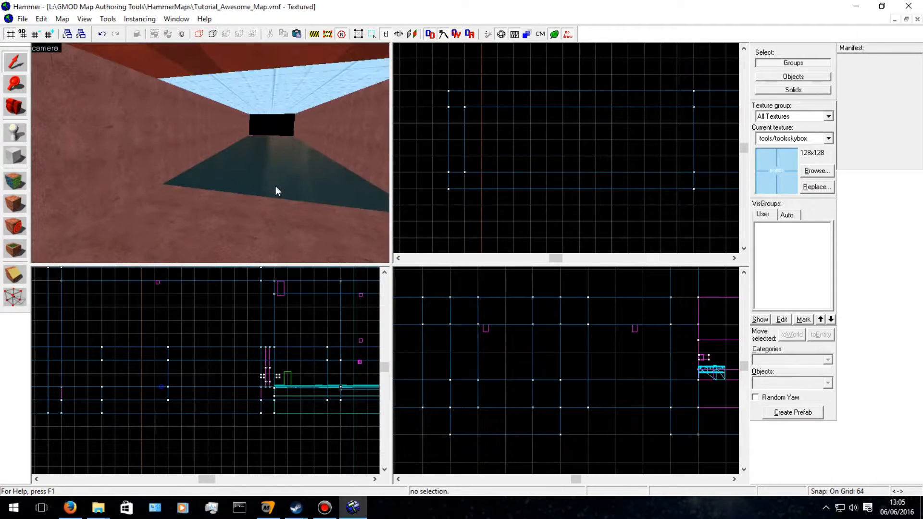
key("Down")
key("Down")
key("Down")
key("Down")
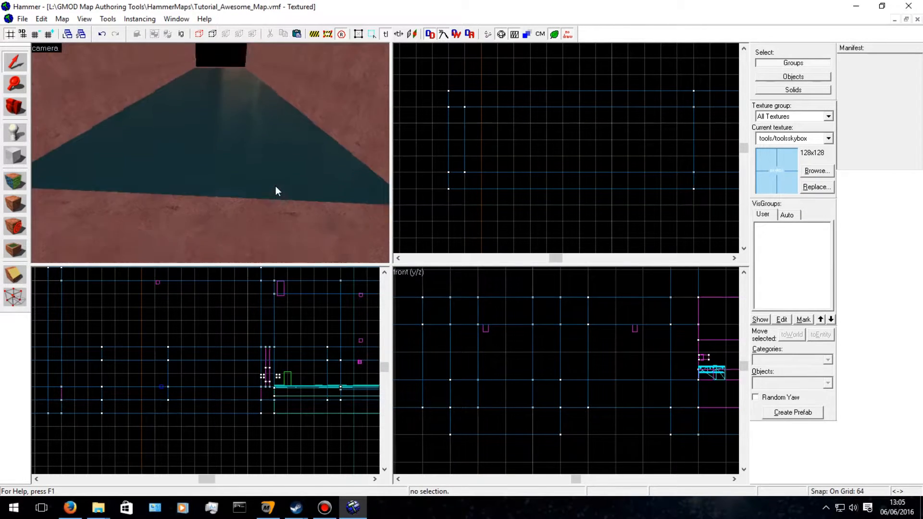
key("Left")
key("s")
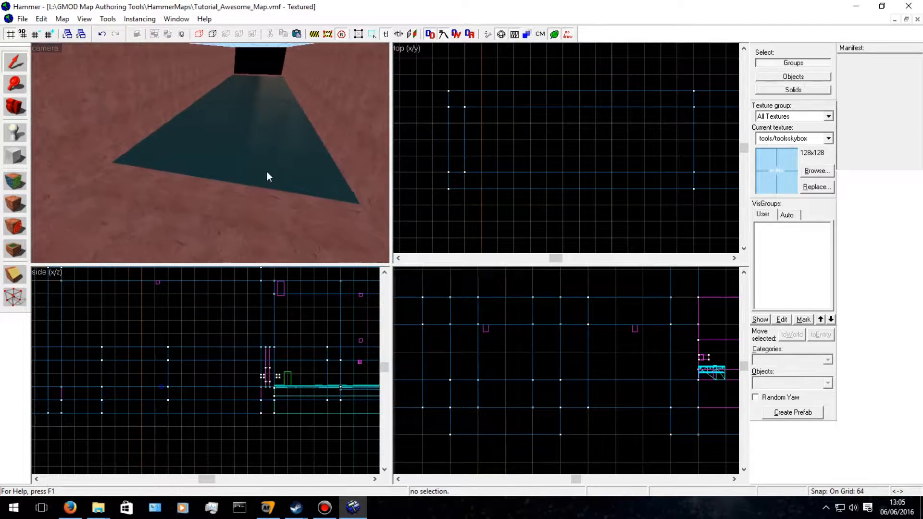
Copy the 320 x 256 floor brush into the near end of the pool and lower it level with the water surface.
left_click(189, 218)
left_click(207, 168)
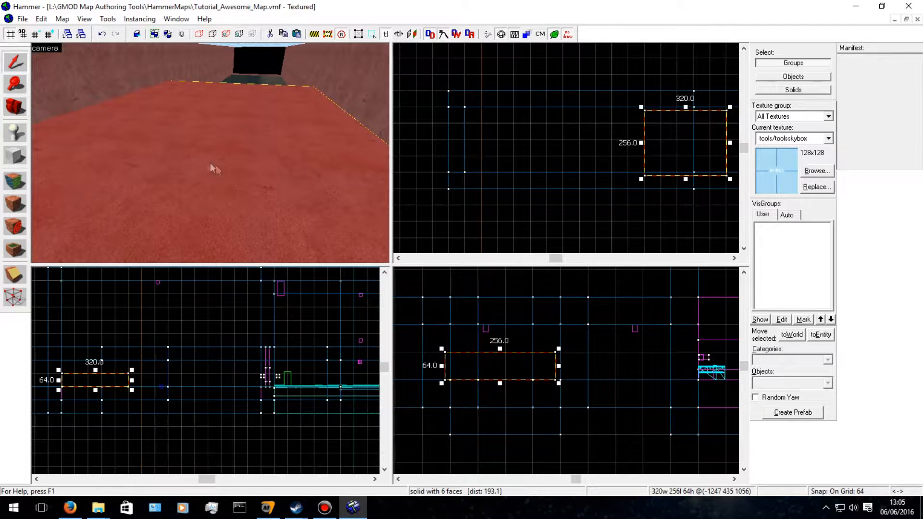
mouse_move(683, 147)
left_mouse_down()
mouse_move(604, 143)
mouse_move(649, 150)
left_mouse_up()
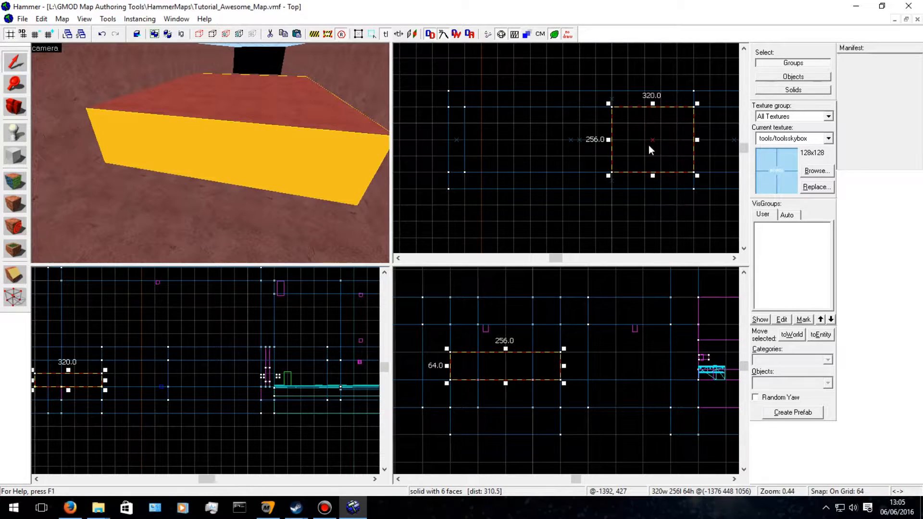
left_click_drag(521, 367, 521, 383)
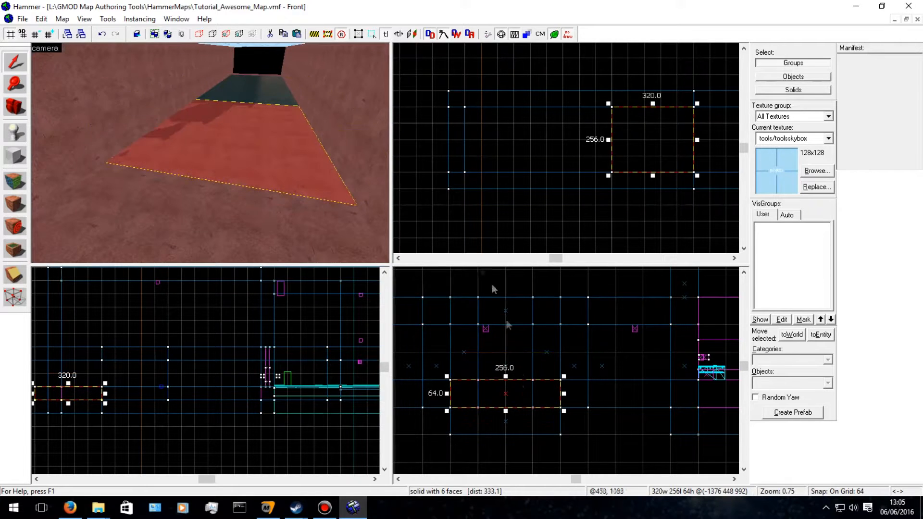
Shrink the copied floor brush to a 64 x 64 block against the side wall, 64 units from the pool's near end.
left_click_drag(697, 140, 638, 143)
mouse_move(621, 175)
left_mouse_down()
mouse_move(625, 133)
mouse_move(677, 155)
left_mouse_up()
key("w")
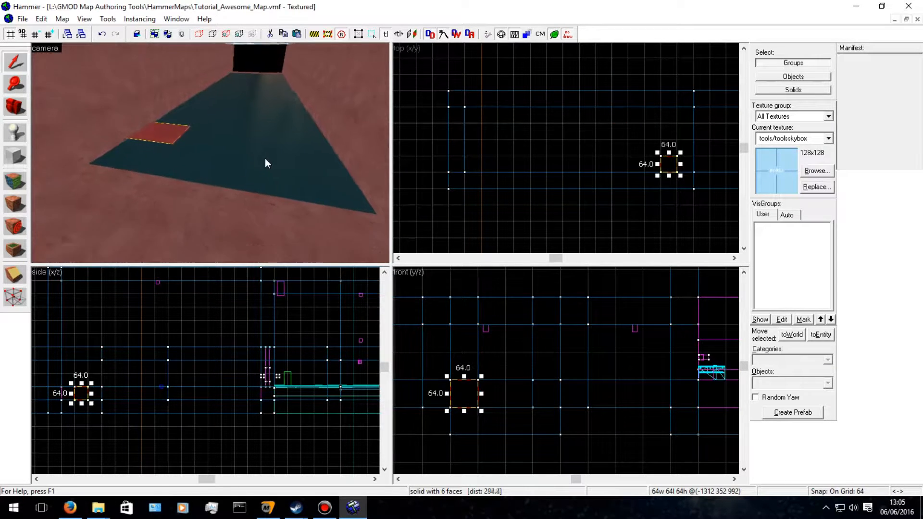
key("Left")
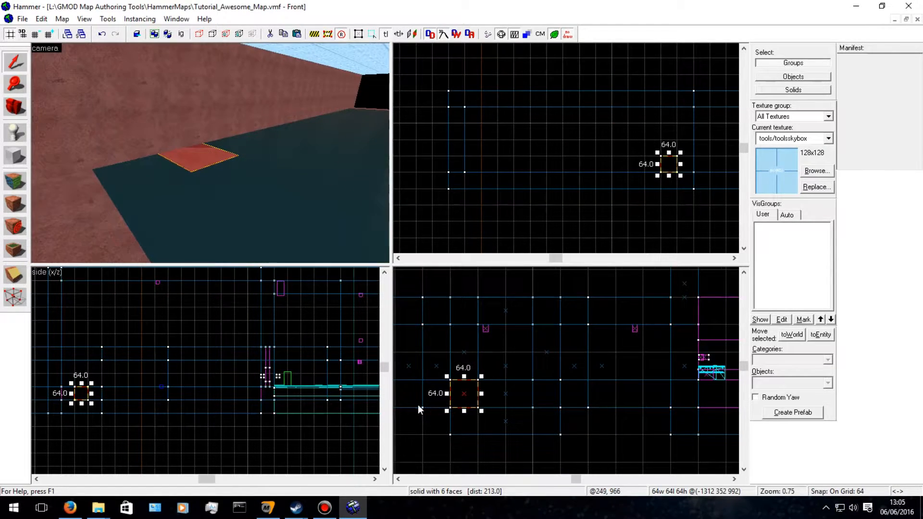
Raise the block's top just above the water, making it about 67.4 units tall, and apply props/carpetfloor001a to all its faces.
scroll(462, 389, "up", 5)
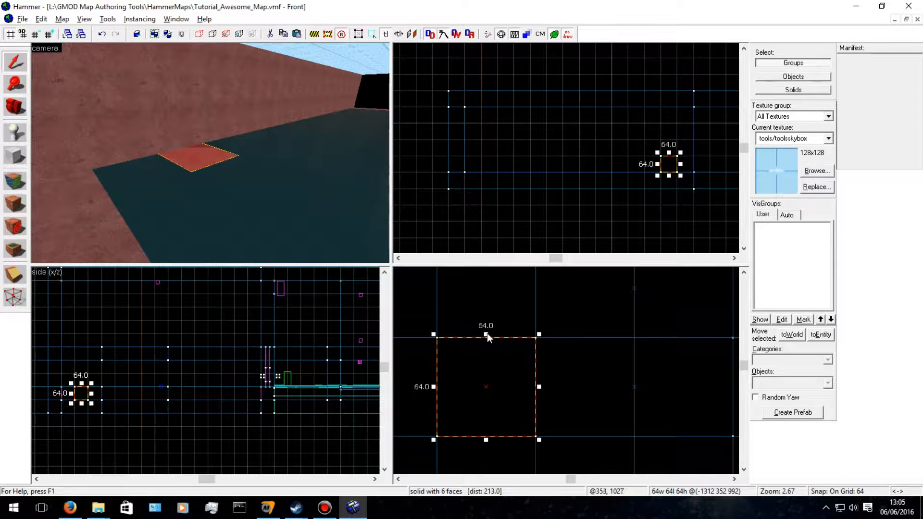
left_click_drag(487, 336, 486, 330)
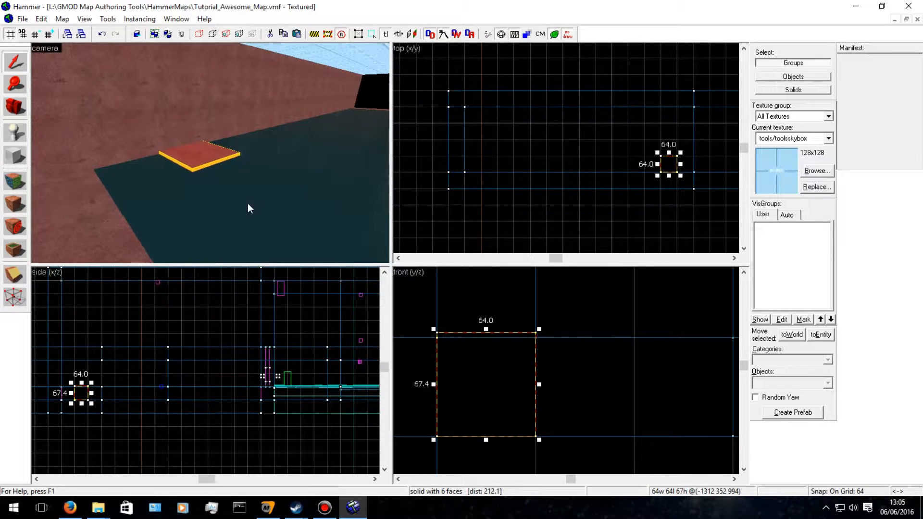
left_click(19, 182)
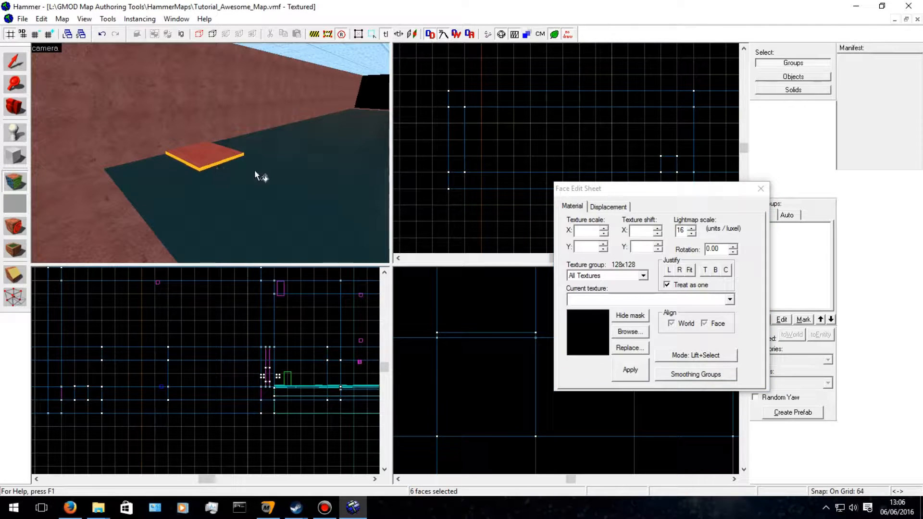
left_click(639, 338)
type("carpet")
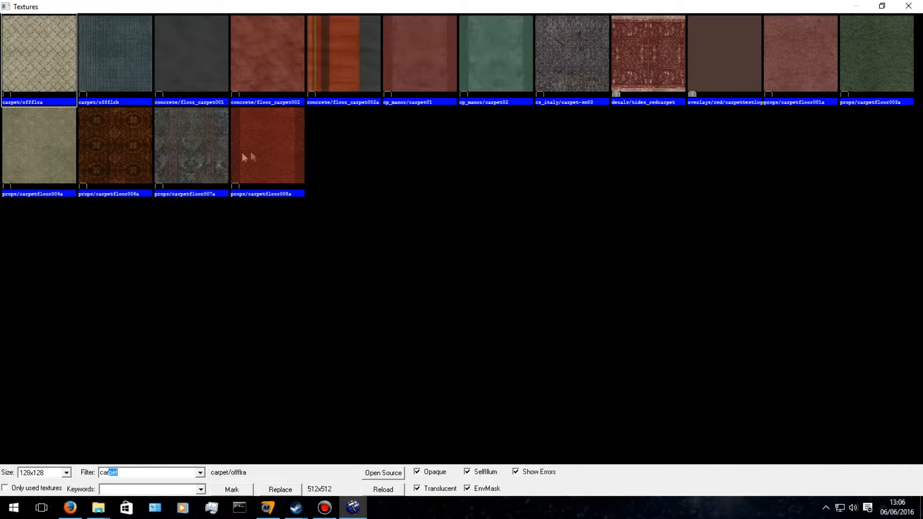
double_click(801, 53)
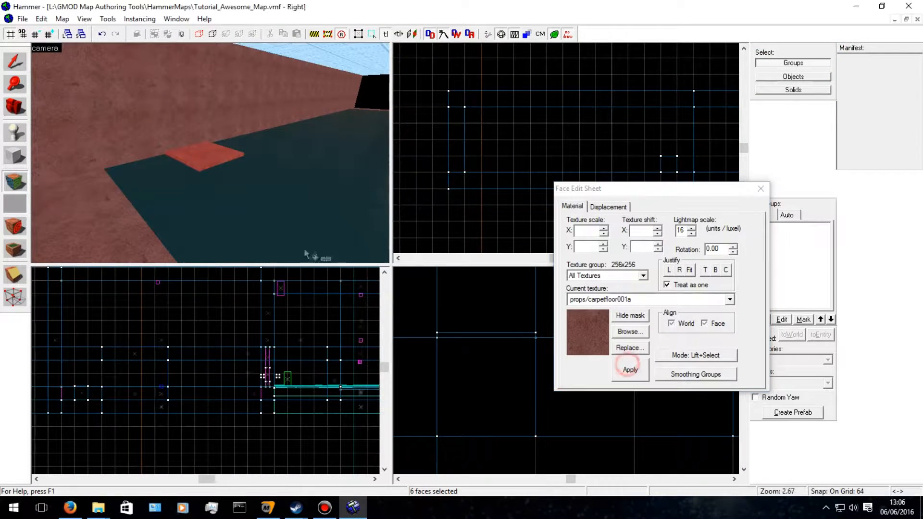
Try to apply tools/toolsnodraw to the block's underside from beneath the pool.
key("w")
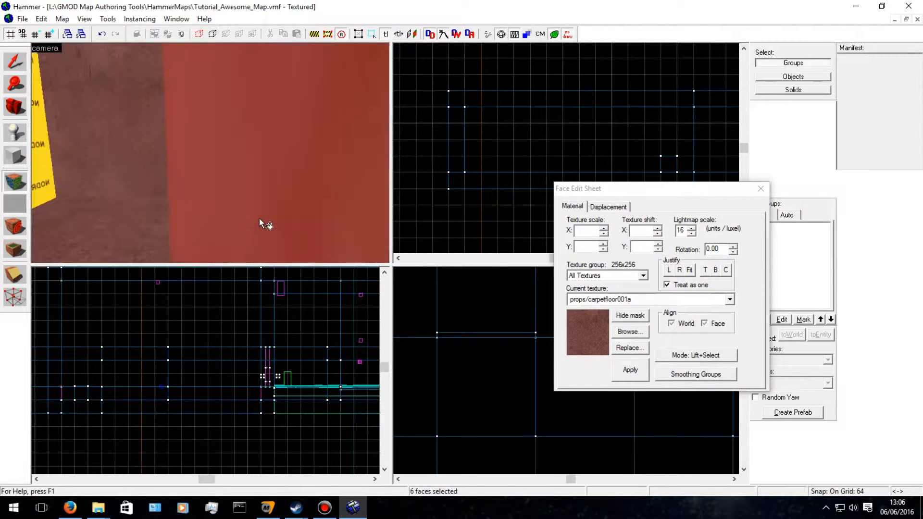
key("w")
key("Up")
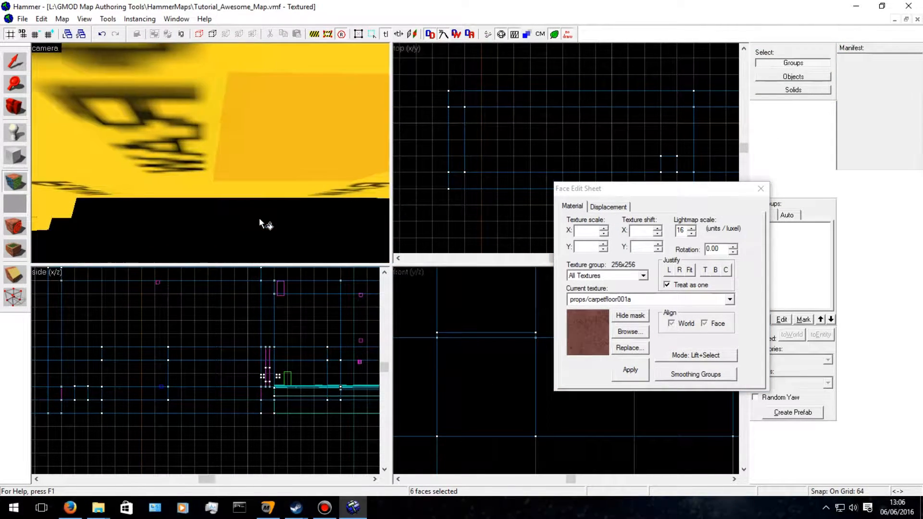
key("w")
key("w")
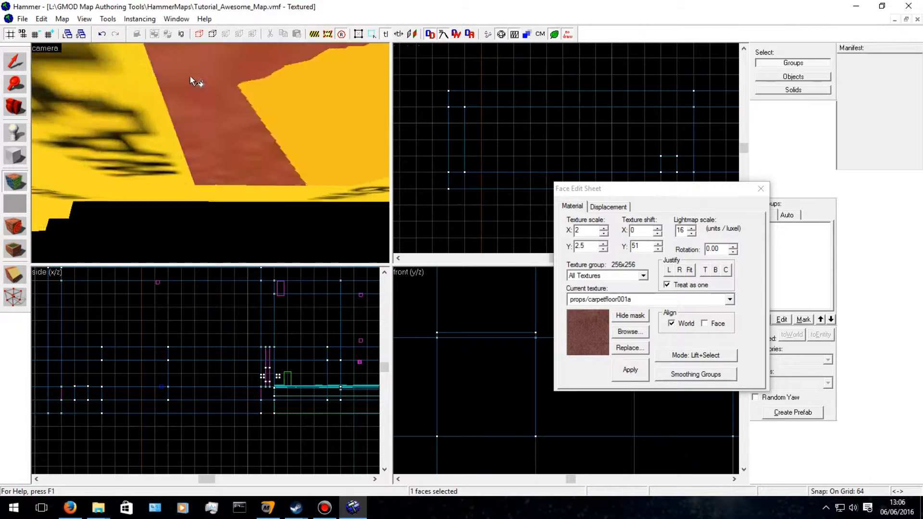
left_click(202, 186)
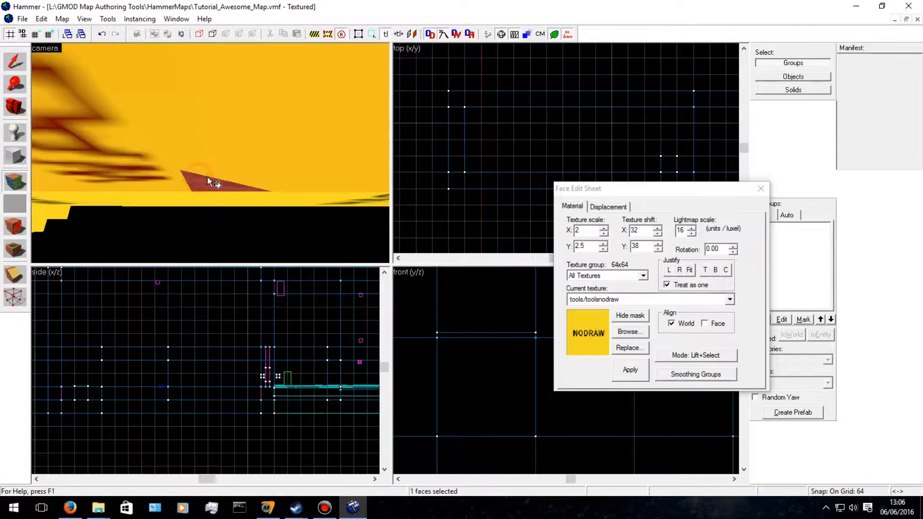
left_click(203, 181)
left_click(628, 331)
left_click(908, 6)
left_click(664, 300)
scroll(663, 144, "down", 1)
scroll(663, 144, "up", 1)
left_click(640, 126)
left_click(629, 370)
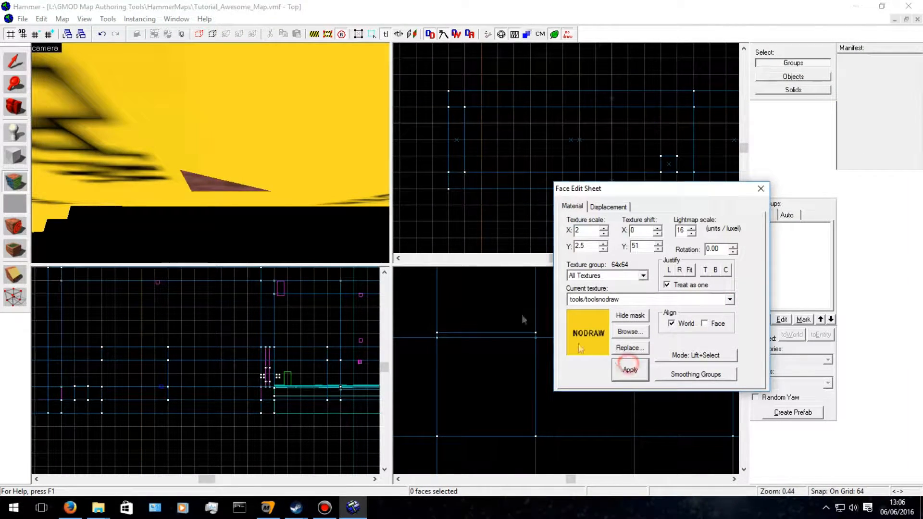
Return the camera view inside the pool and undo the last face texture change.
left_click(213, 206)
key("Down")
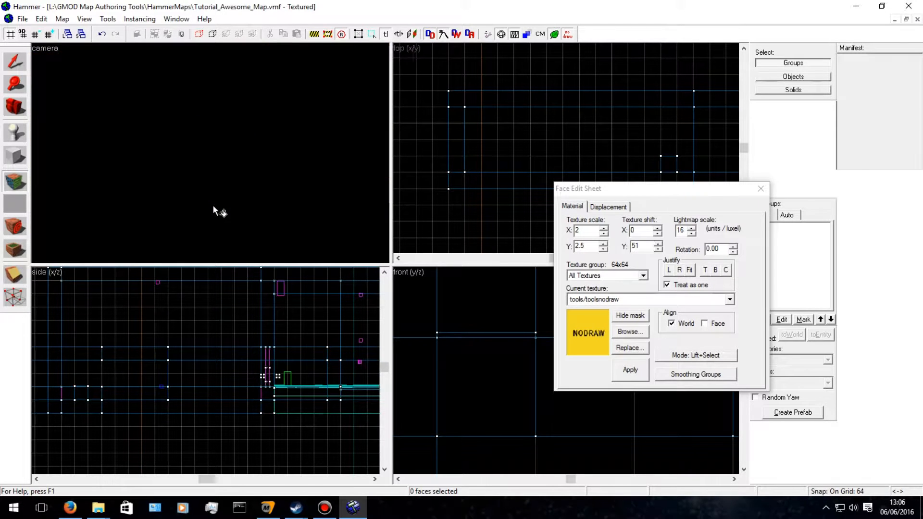
key("s")
key("Up")
key("w")
key("Left")
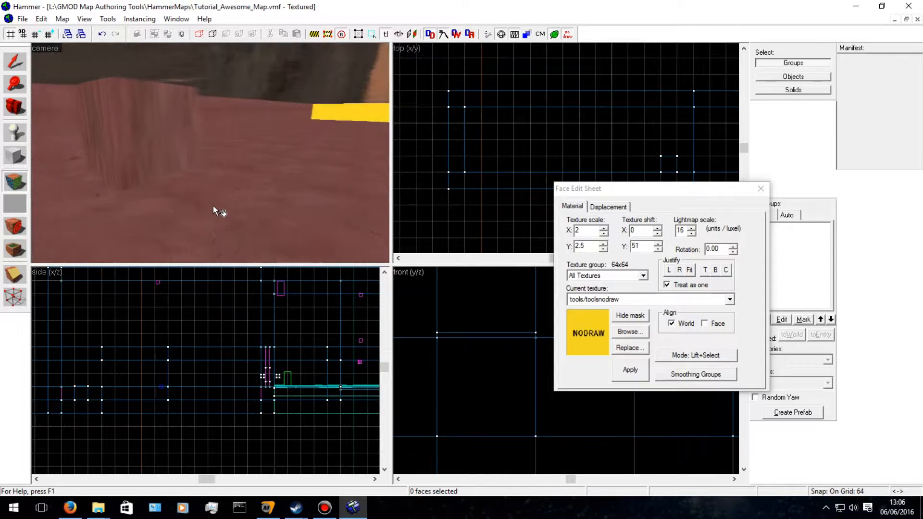
key("ctrl+z")
Select the block in the pool and lift it about 60 units off the pool floor to expose its underside.
key("Left")
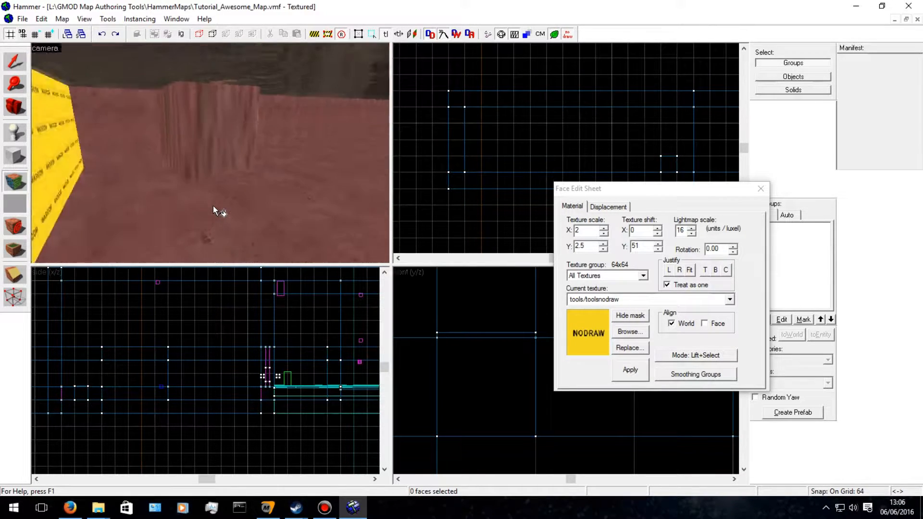
key("w")
key("Down")
key("Up")
key("Right")
key("Down")
key("s")
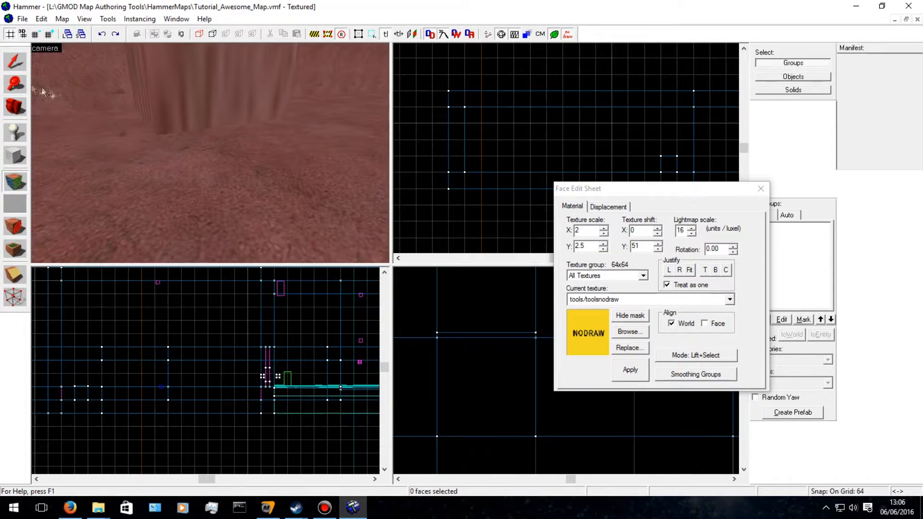
left_click(14, 61)
left_click(196, 68)
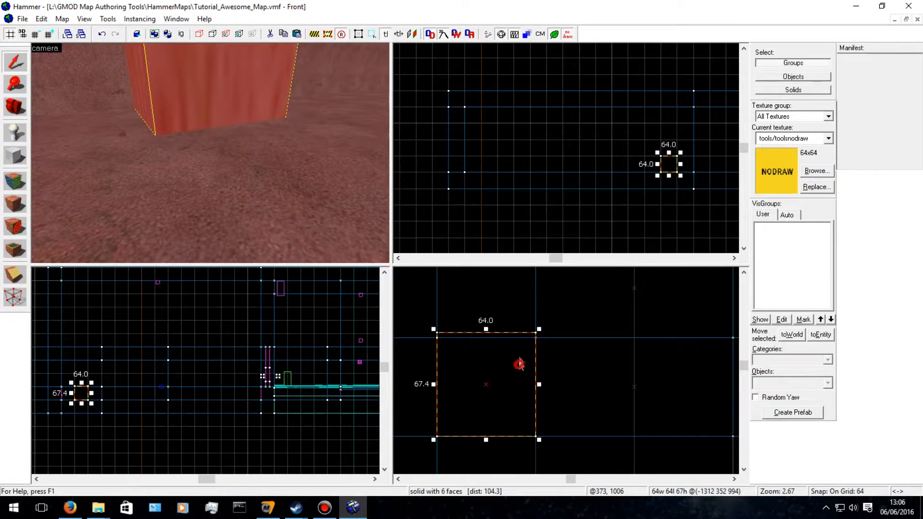
left_click_drag(518, 365, 521, 303)
Apply the recently used tools/toolsnodraw texture to the underside face of the raised block.
left_click(17, 199)
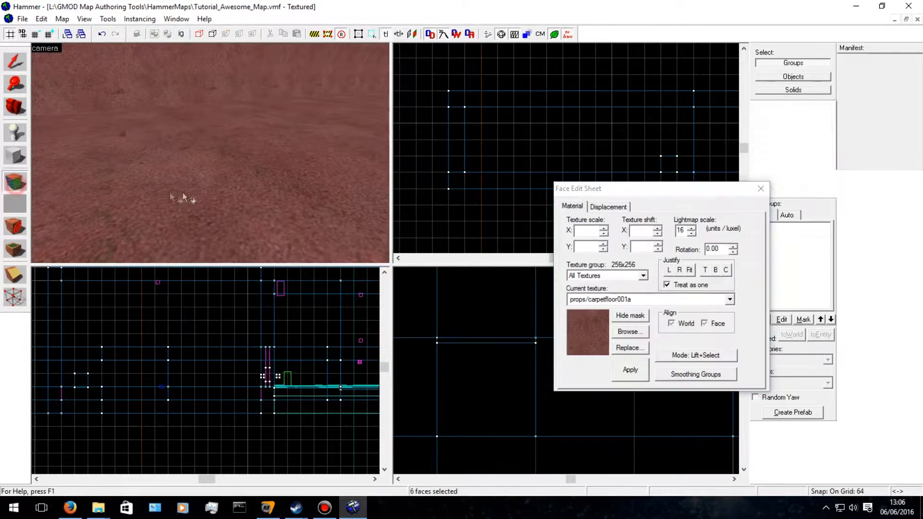
key("Up")
left_click(209, 116)
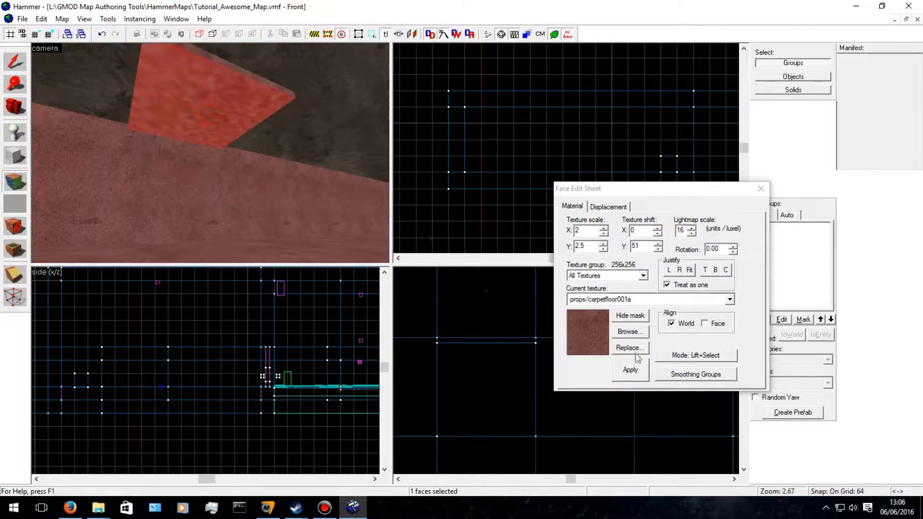
left_click(630, 331)
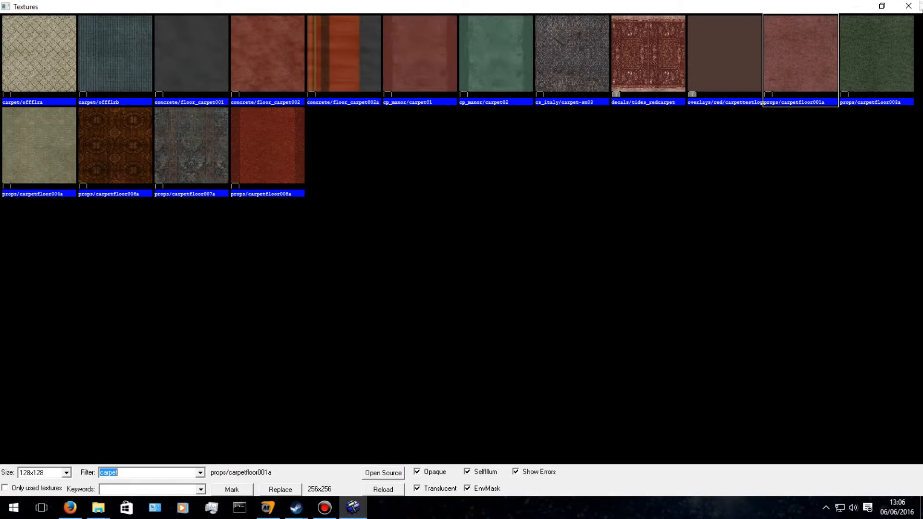
key("Return")
left_click(628, 331)
left_click(908, 6)
left_click(736, 300)
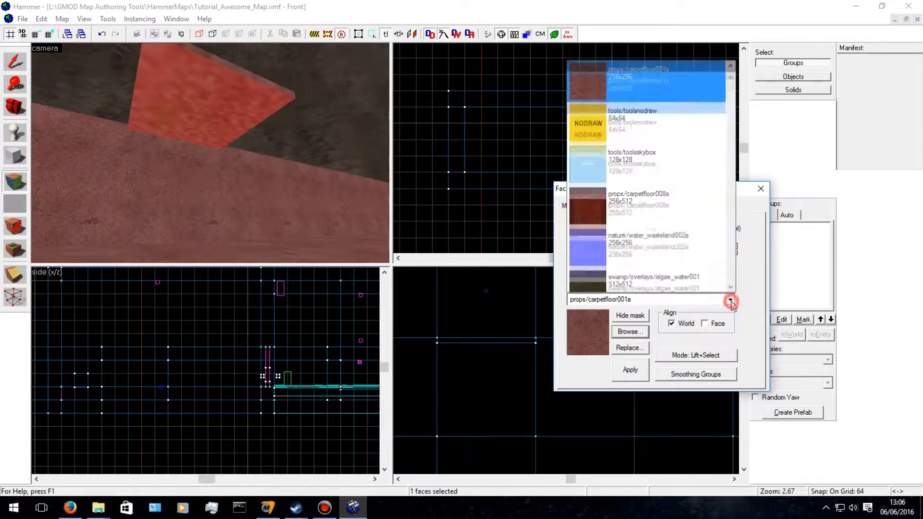
left_click(655, 119)
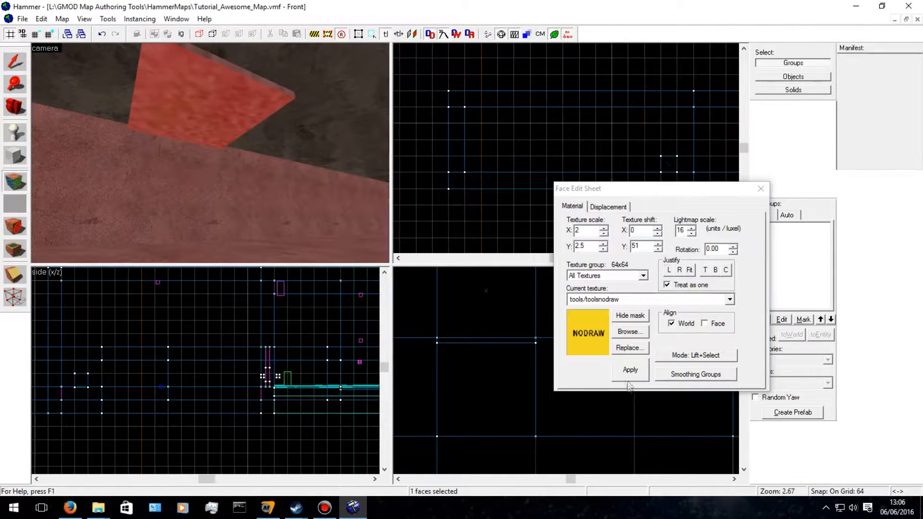
Lower the block back into the pool, trim its base flush with the floor, and raise its top to about 67.7 units tall.
left_click(9, 70)
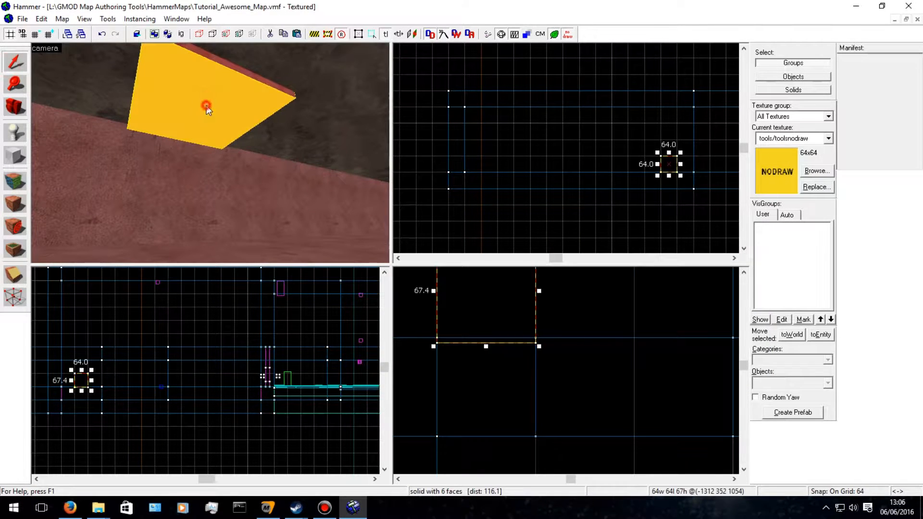
left_click(509, 292)
left_click_drag(509, 359, 509, 359)
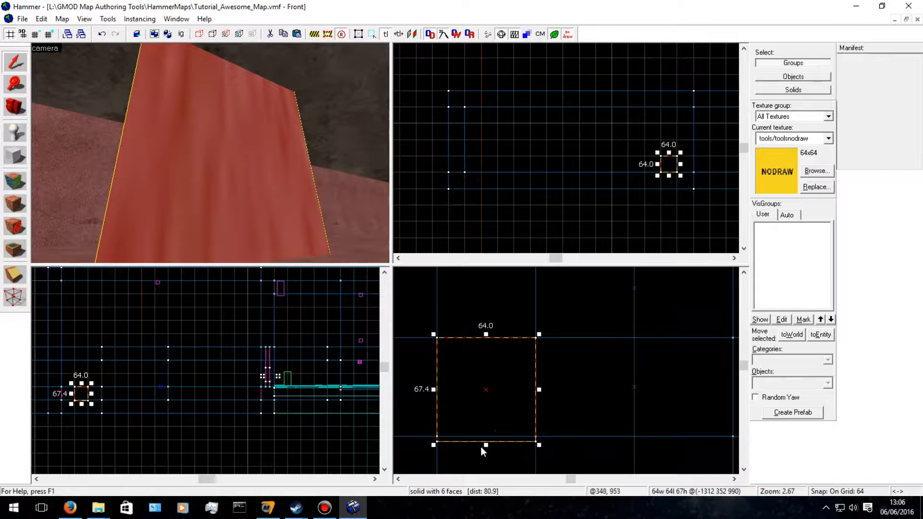
left_click_drag(484, 446, 486, 440)
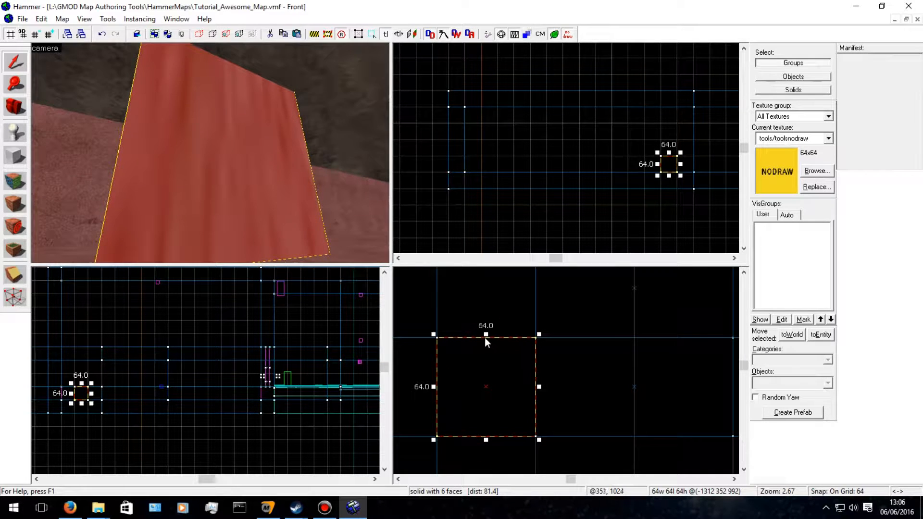
left_click_drag(484, 333, 484, 328)
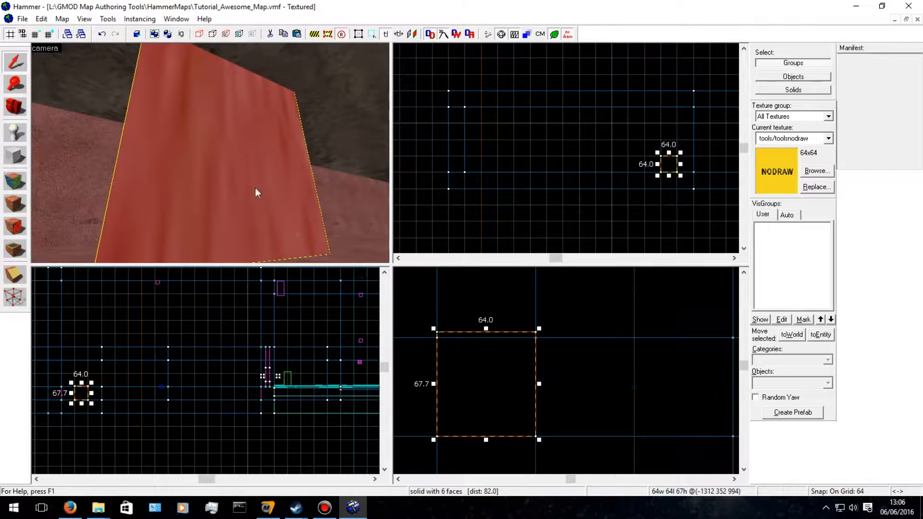
Examine how far the block rises above the water and how the walls and skybox ceiling look along the corridor.
key("Down")
key("s")
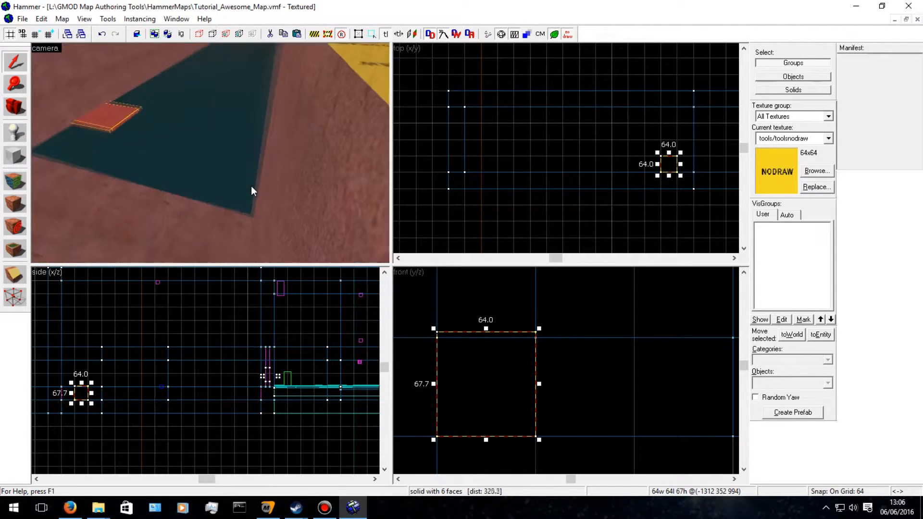
key("Up")
key("w")
key("a")
key("Up")
key("Down")
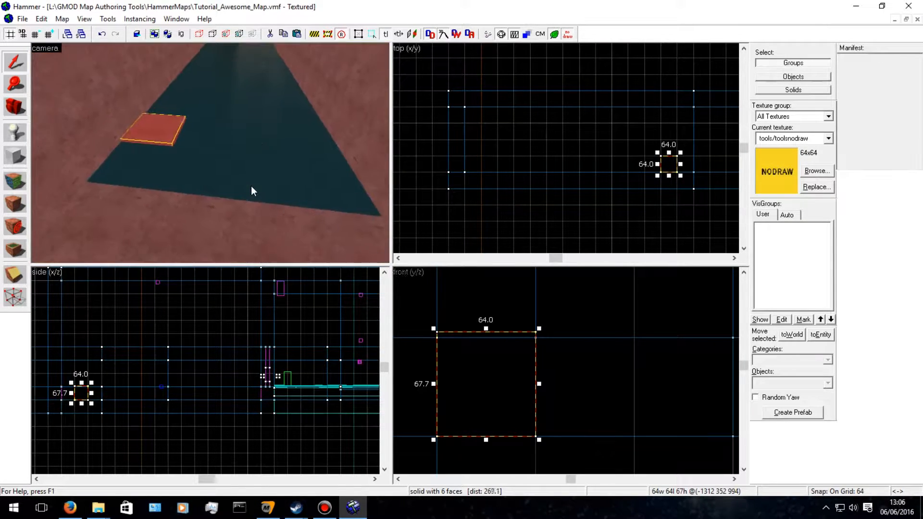
key("Up")
key("Left")
key("w")
key("Up")
key("Down")
key("s")
key("Right")
key("Up")
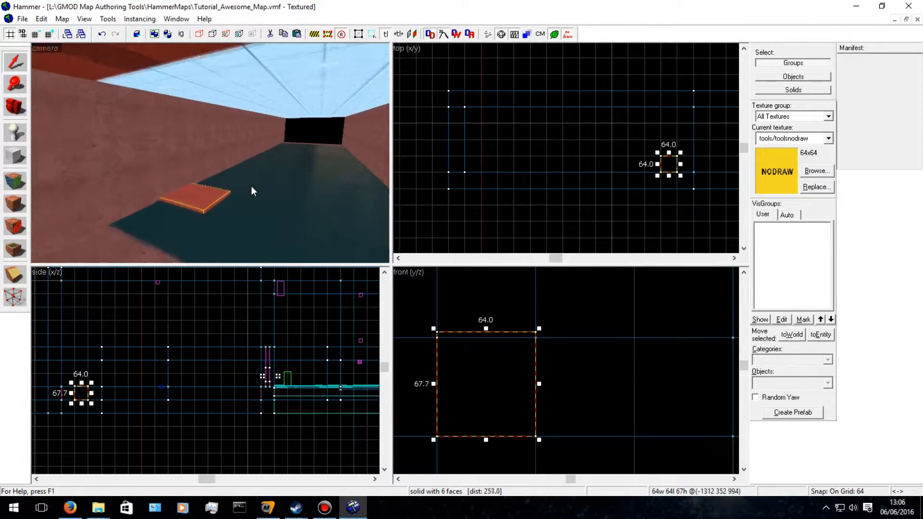
key("w")
key("Down")
key("Left")
key("Up")
key("s")
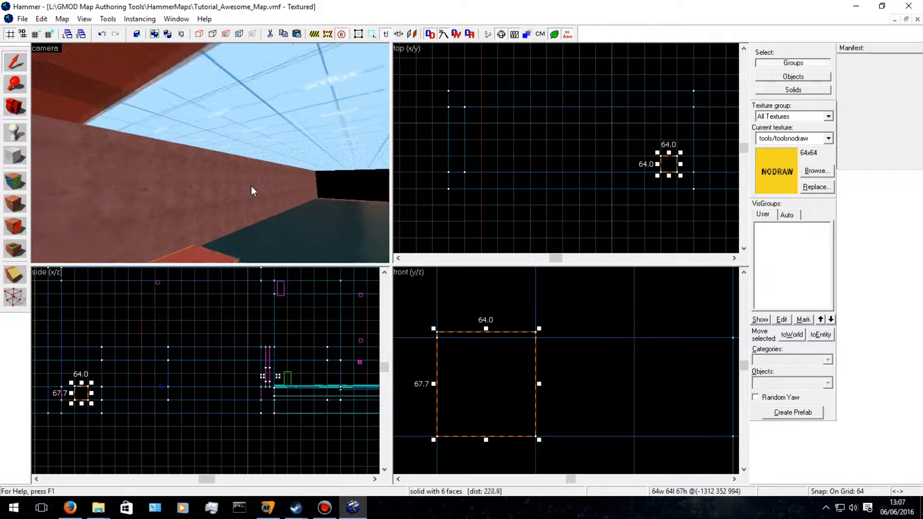
key("Down")
key("Up")
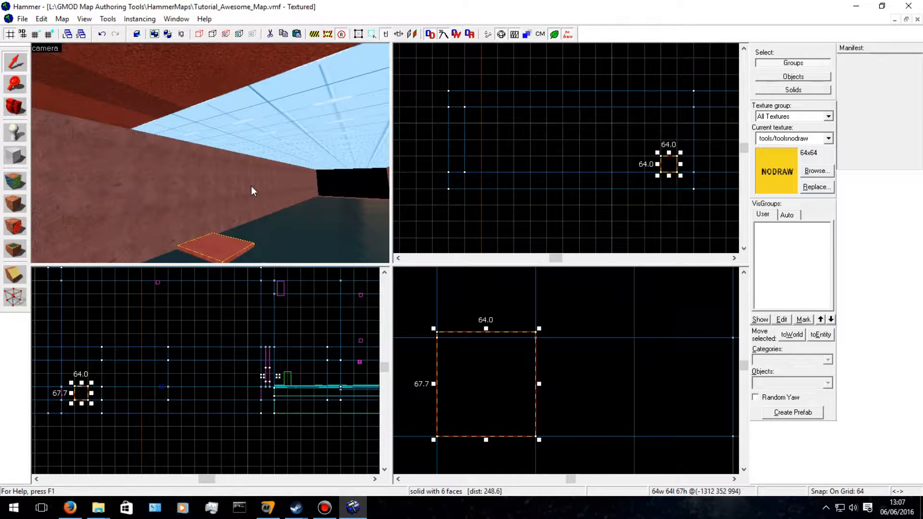
Select both 1280-unit side walls of the pool corridor and extend their tops upward by 64 units.
left_click(251, 185)
key("s")
key("Right")
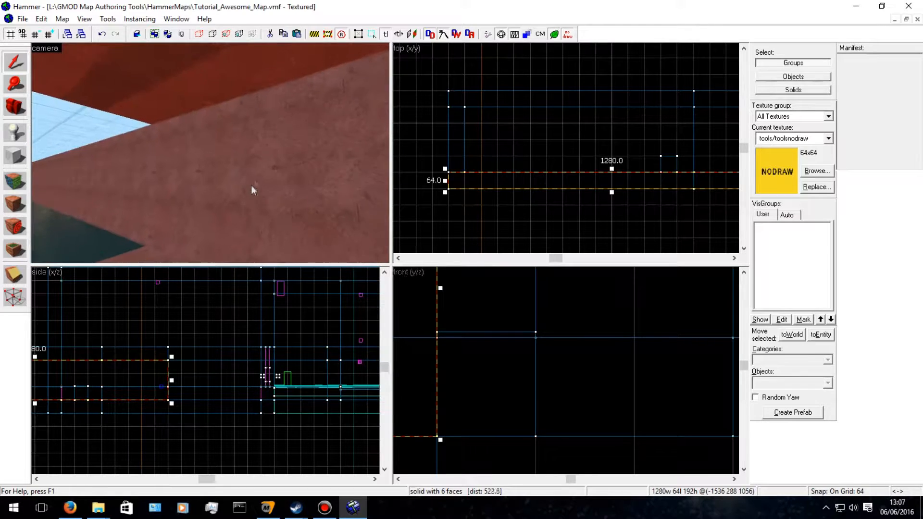
key("s")
left_click(258, 164, "ctrl")
scroll(576, 346, "down", 11)
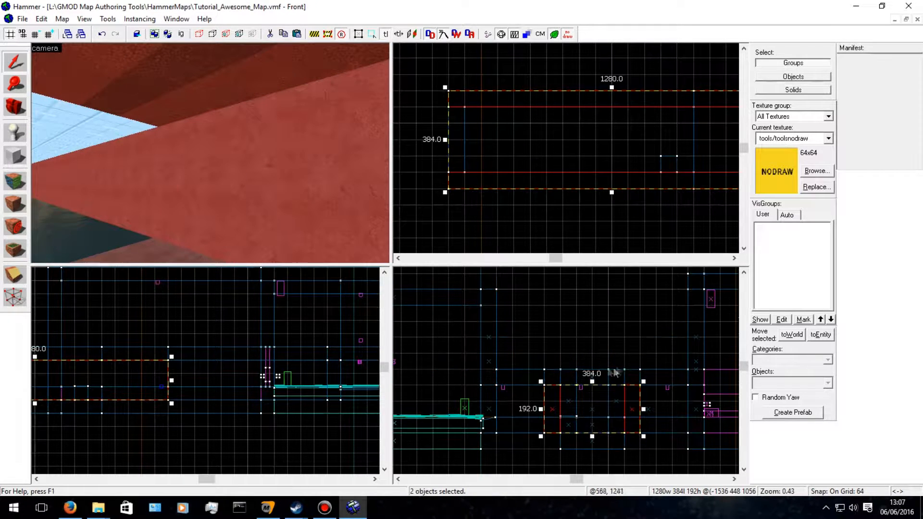
left_click_drag(592, 381, 592, 371)
Move the two ceiling brushes above the pool corridor up 64 units to meet the taller walls.
left_click_drag(592, 436, 593, 369)
key("Left")
key("Left")
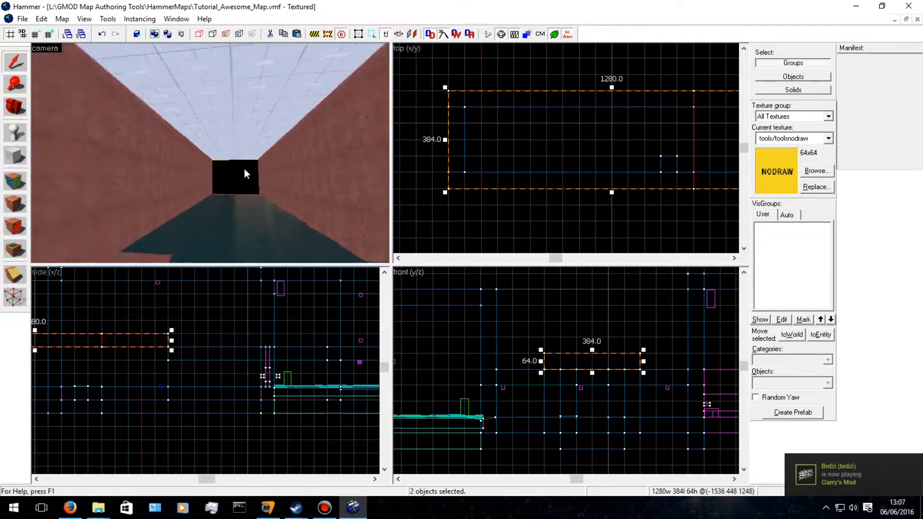
Examine the narrow passage's ceiling, walls and concrete entrance where it connects the pool corridor to the first room.
key("Down")
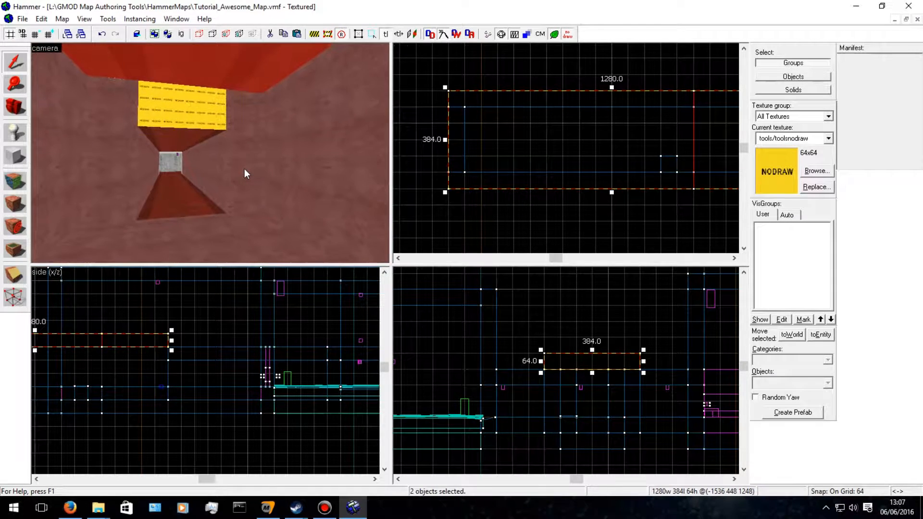
left_click(597, 381)
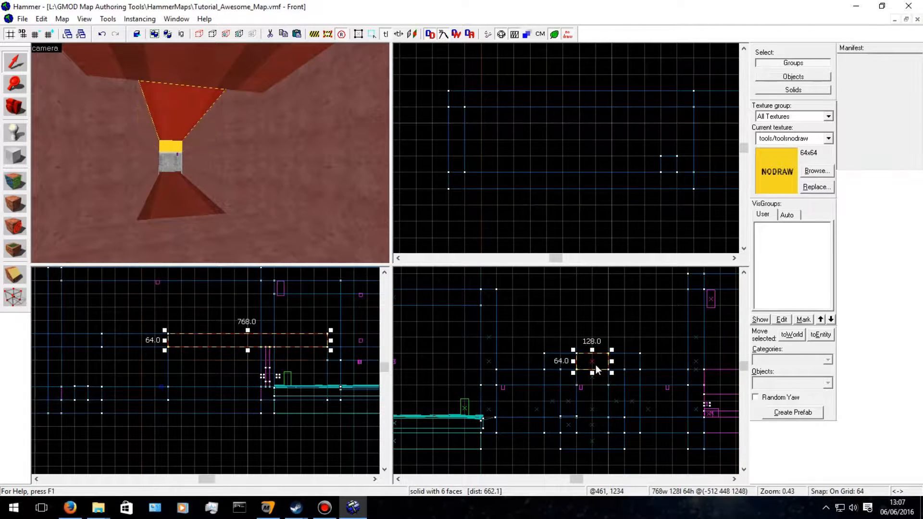
left_click(165, 153)
key("w")
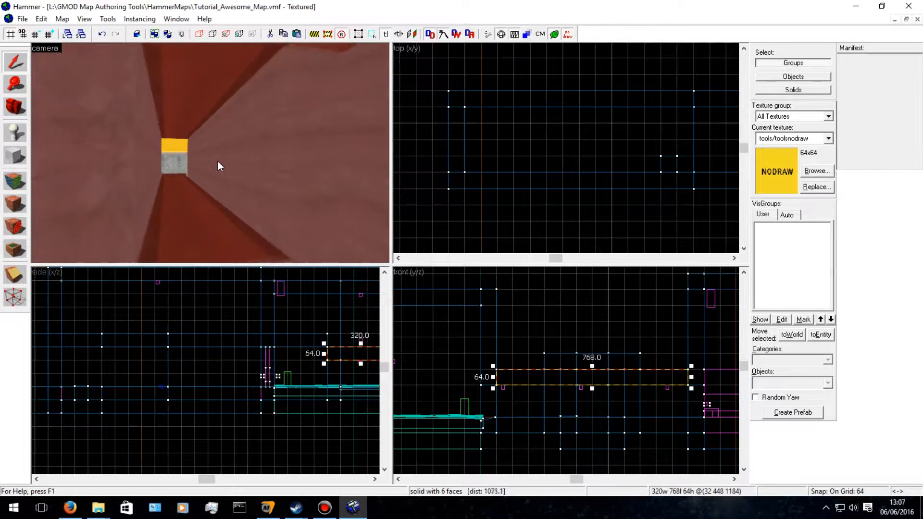
key("Left")
key("w")
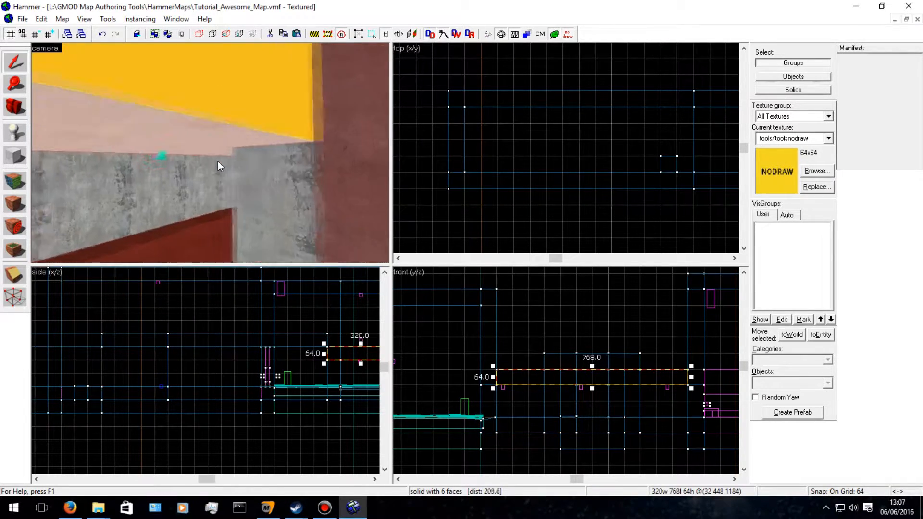
key("d")
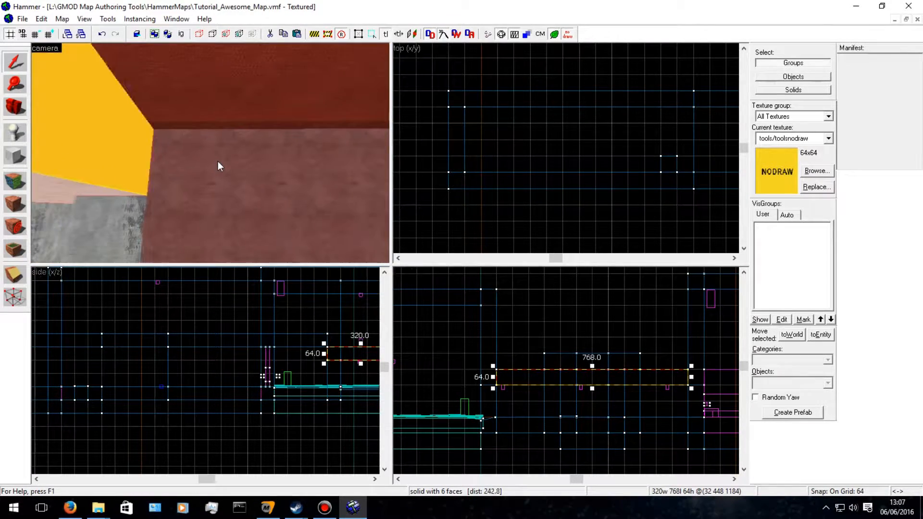
key("a")
key("d")
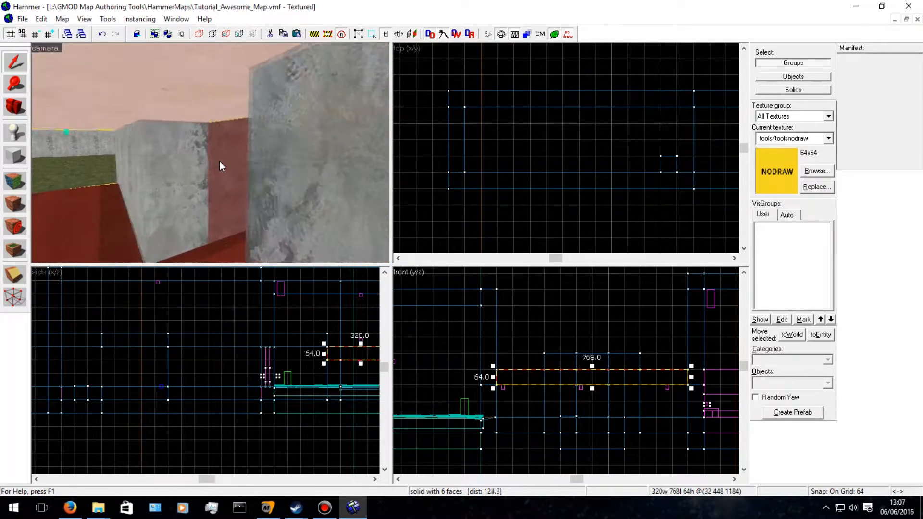
key("d")
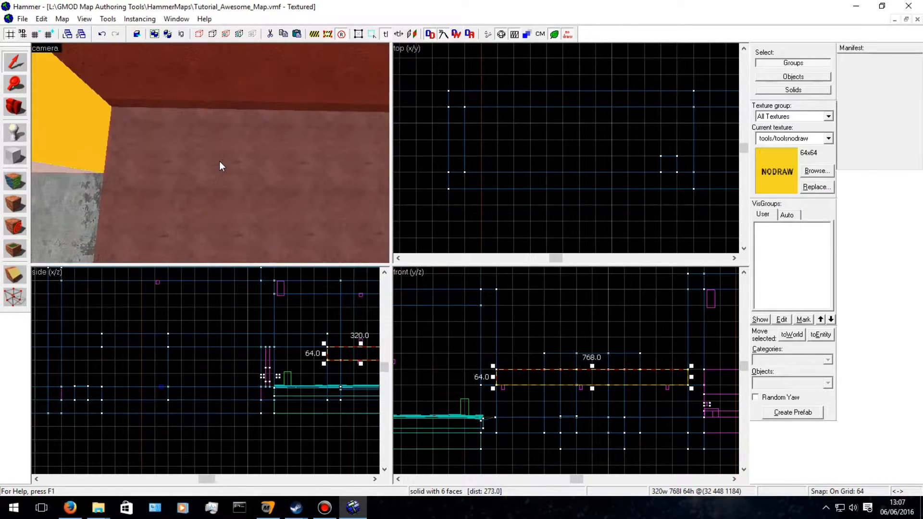
Try to tilt the 768-unit passage ceiling brush downward toward the room entrance.
left_click(226, 76)
scroll(625, 200, "down", 5)
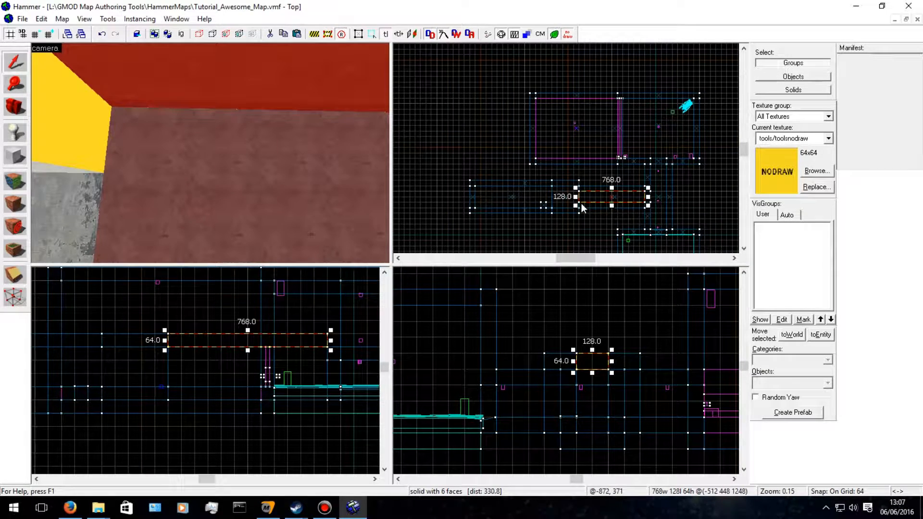
scroll(605, 230, "up", 4)
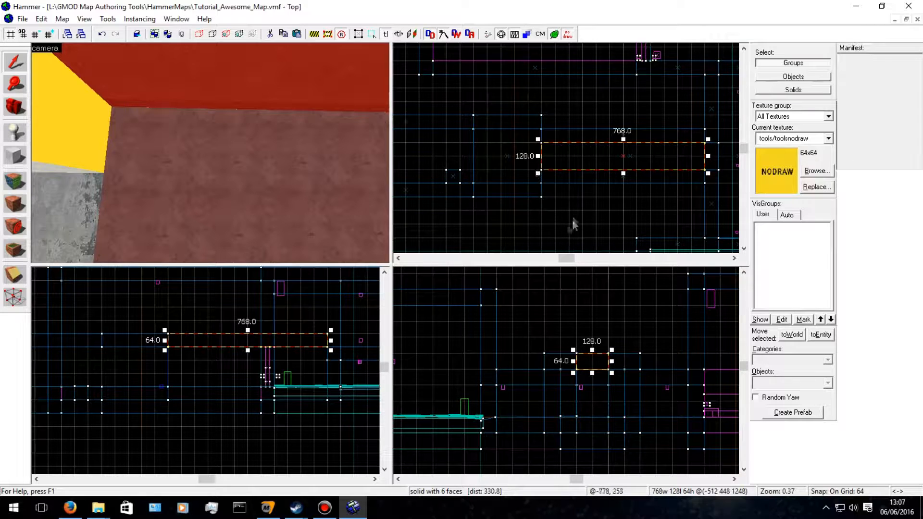
scroll(173, 344, "up", 1)
scroll(318, 339, "down", 1)
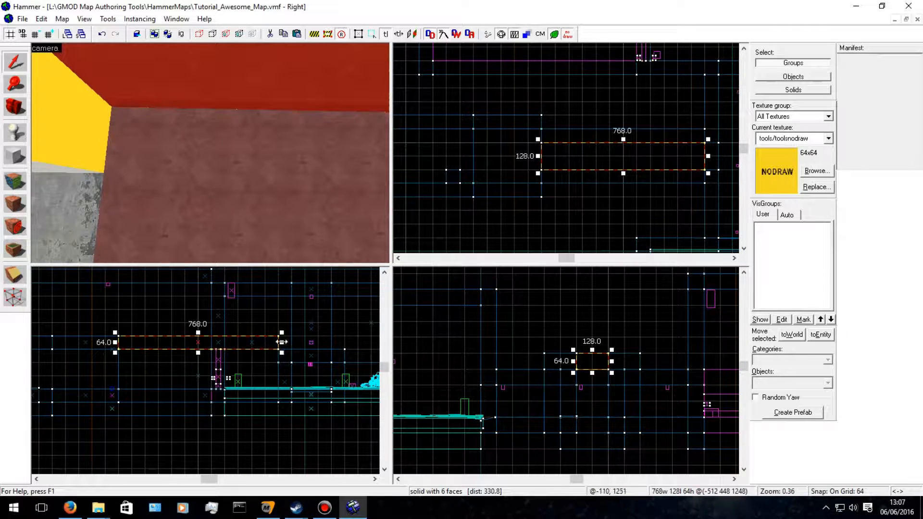
left_click(269, 351)
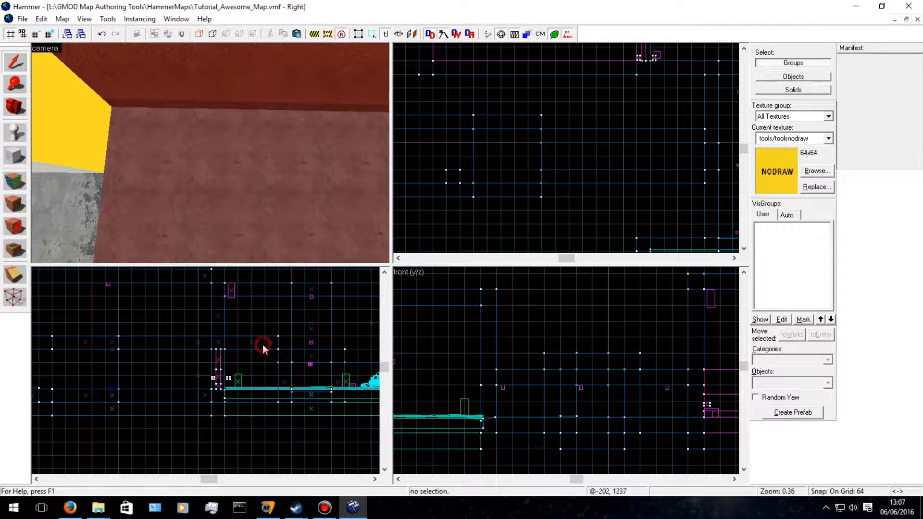
left_click(192, 92)
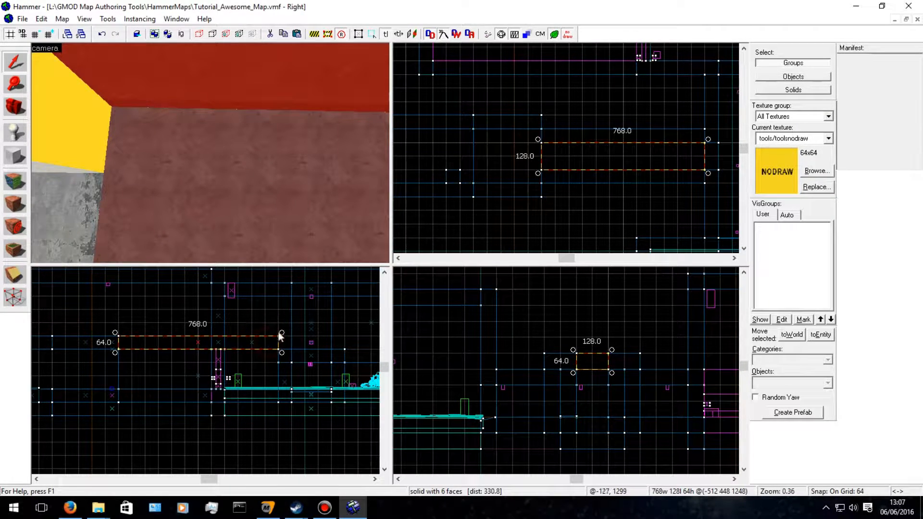
left_click_drag(282, 332, 285, 341)
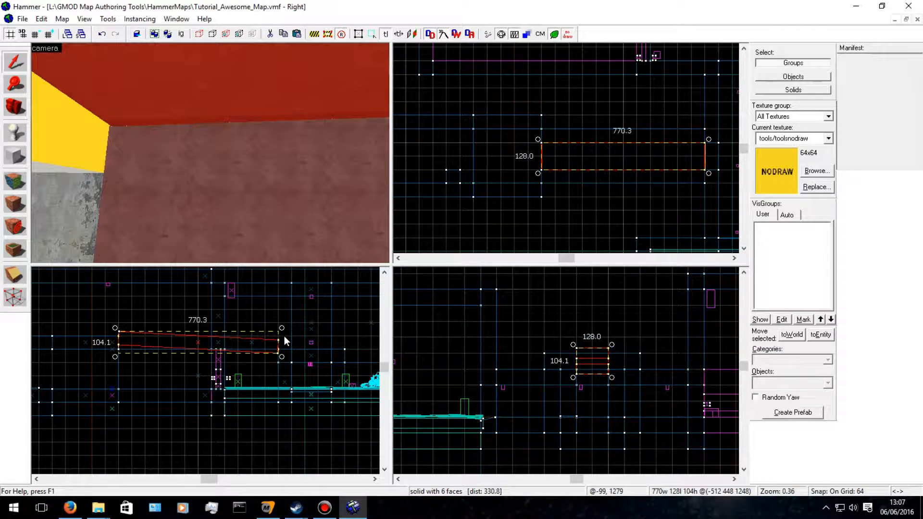
key("ctrl+z")
Try the passage ceiling brush 64 units lower, check it from inside the passage, and move it back up 64 units.
scroll(269, 345, "up", 3)
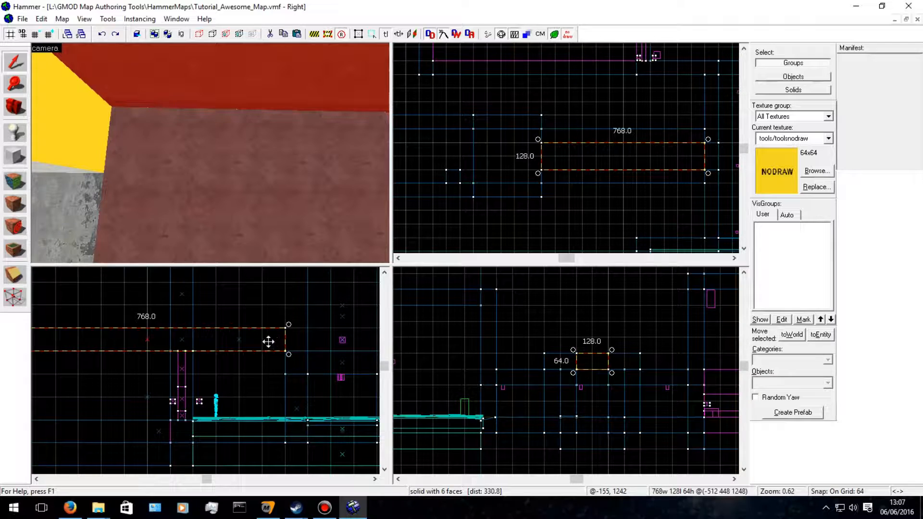
left_click_drag(268, 342, 267, 354)
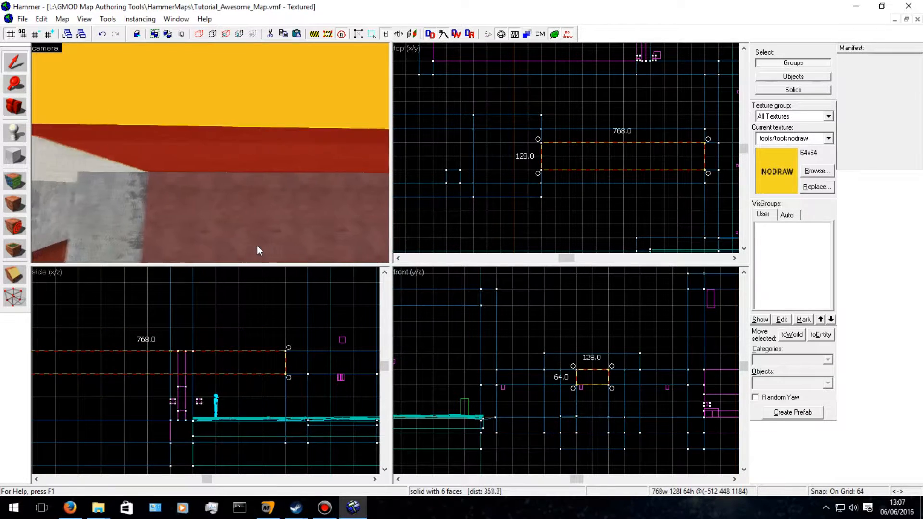
key("w")
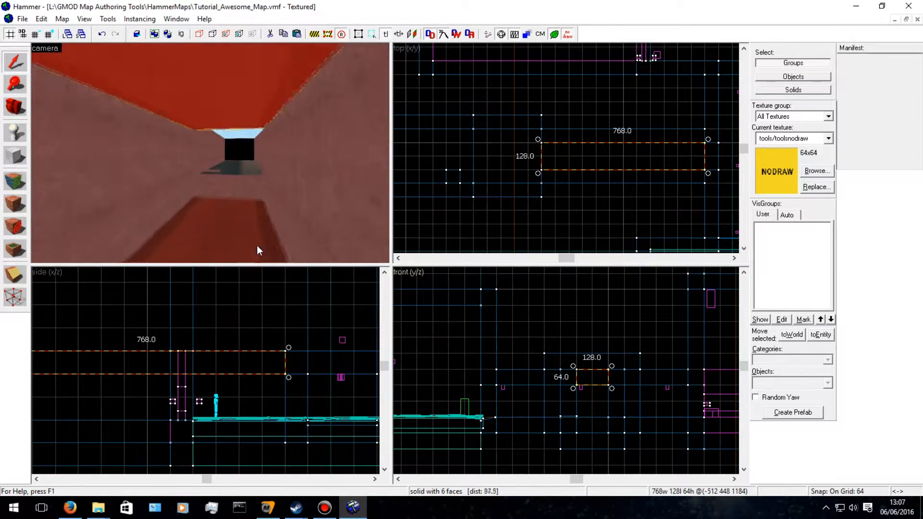
key("w")
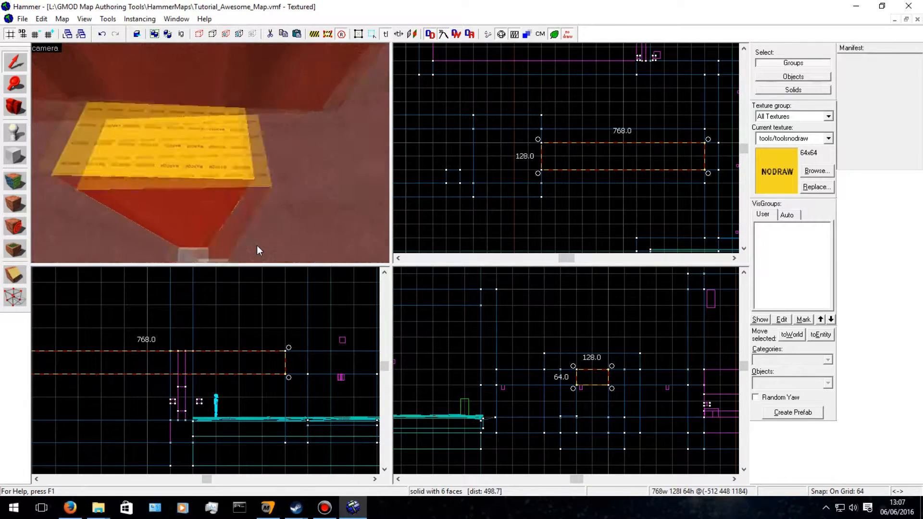
key("Right")
key("Down")
left_click_drag(255, 365, 256, 350)
Delete the 768-unit passage ceiling brush and undo the deletion.
key("w")
key("Down")
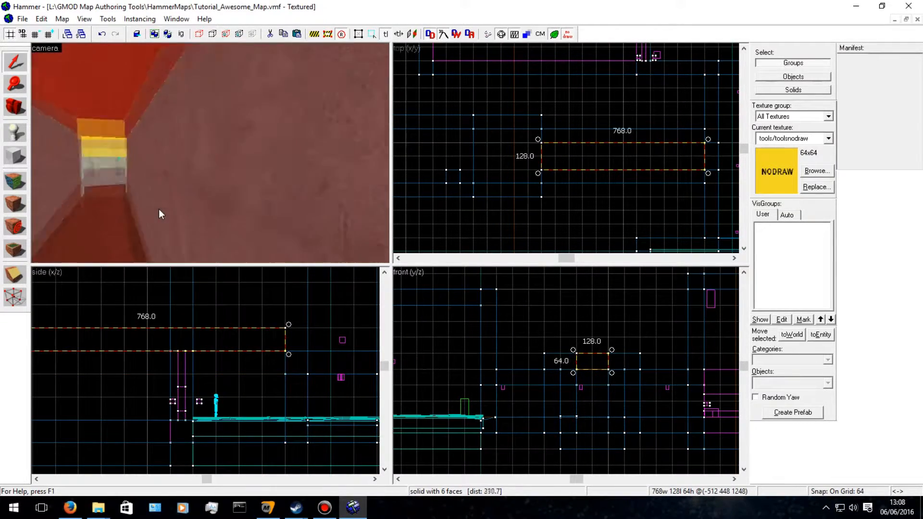
key("Down")
key("w")
key("Up")
key("Delete")
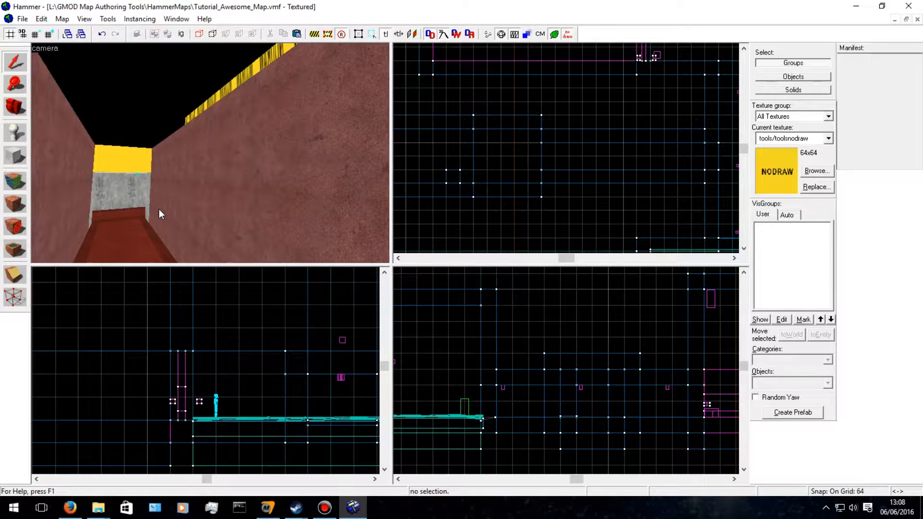
key("ctrl+z")
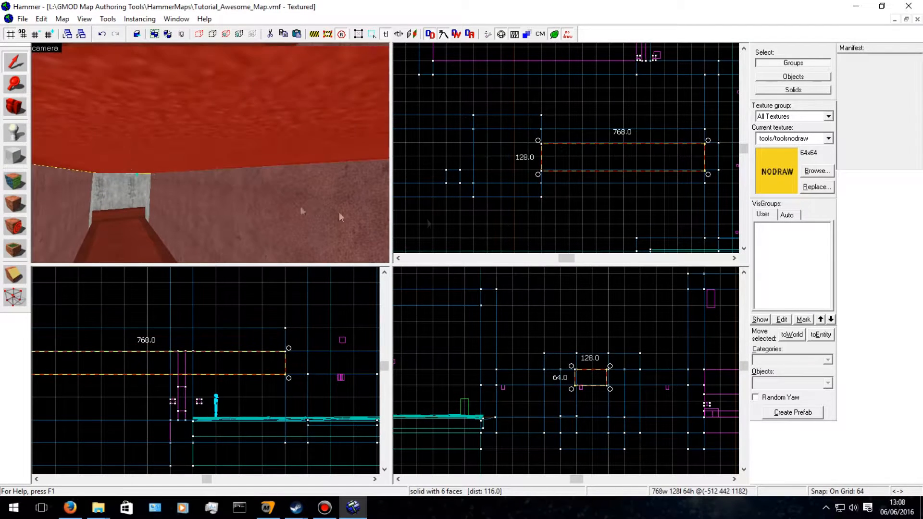
Place a copy of the passage ceiling brush 64 units below the original, aligned with the passage's width and ends.
left_click(538, 161)
left_click(566, 157)
left_click(360, 149)
left_click(571, 161)
left_click(577, 157)
scroll(279, 367, "up", 5)
scroll(278, 366, "up", 1)
left_click_drag(277, 358, 277, 346)
Shorten the lower ceiling copy to 256 units from its pool-corridor end, keeping it against the room entrance.
key("w")
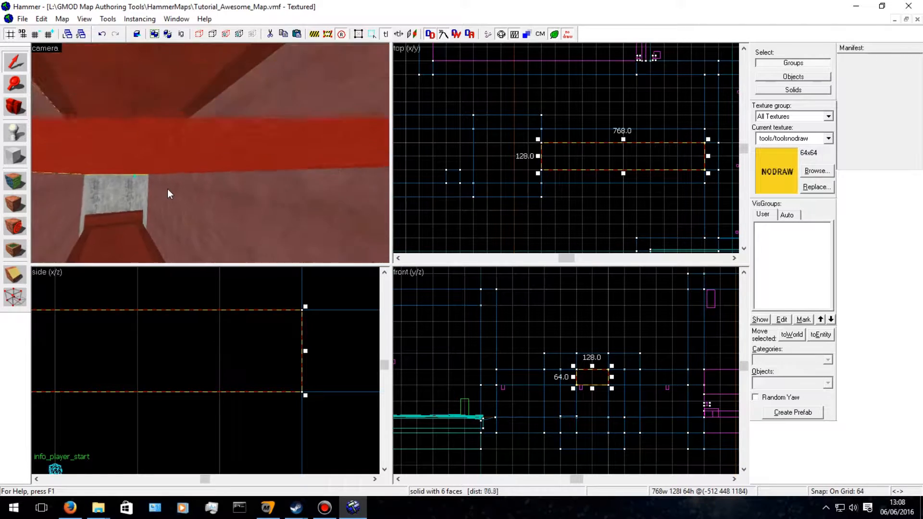
key("w")
key("z")
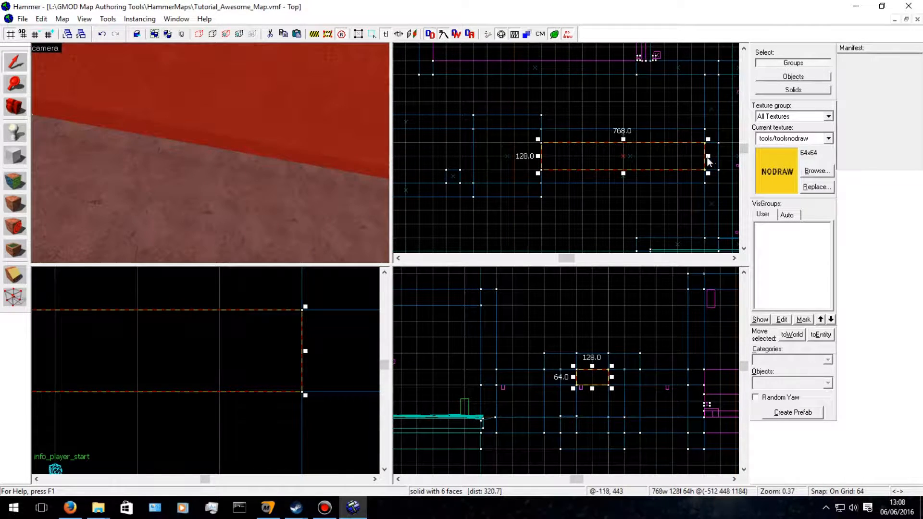
left_click_drag(539, 159, 663, 160)
key("z")
key("s")
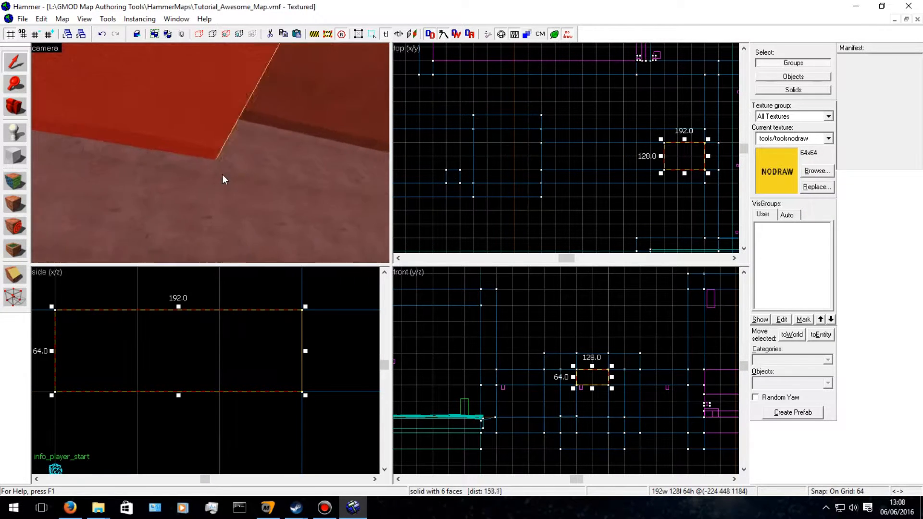
key("d")
key("w")
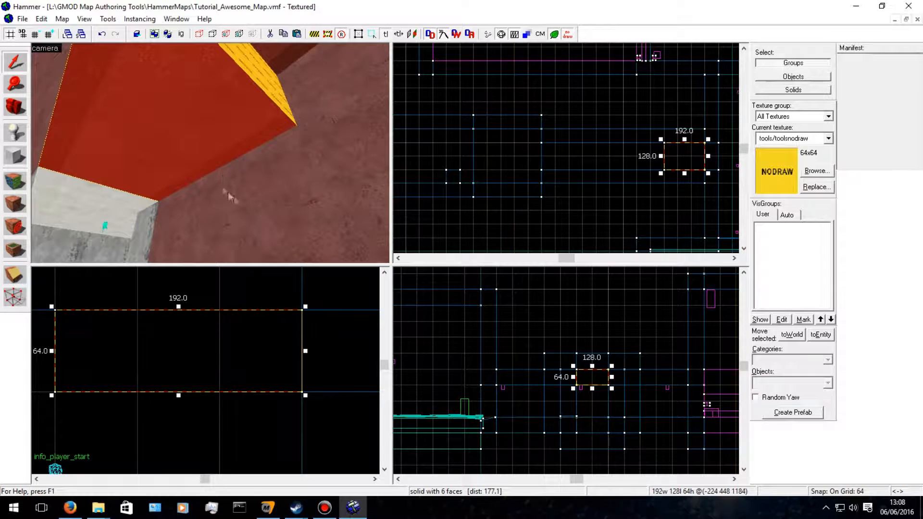
left_click_drag(661, 158, 650, 157)
Clip the 256-unit ceiling block along its side-view diagonal into two wedges, keeping both halves.
left_click(16, 283)
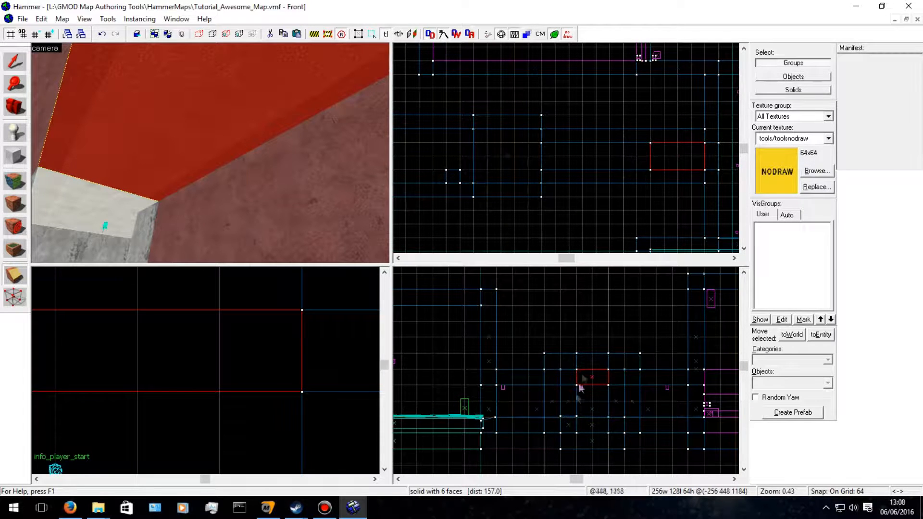
scroll(573, 402, "up", 1)
scroll(253, 386, "down", 5)
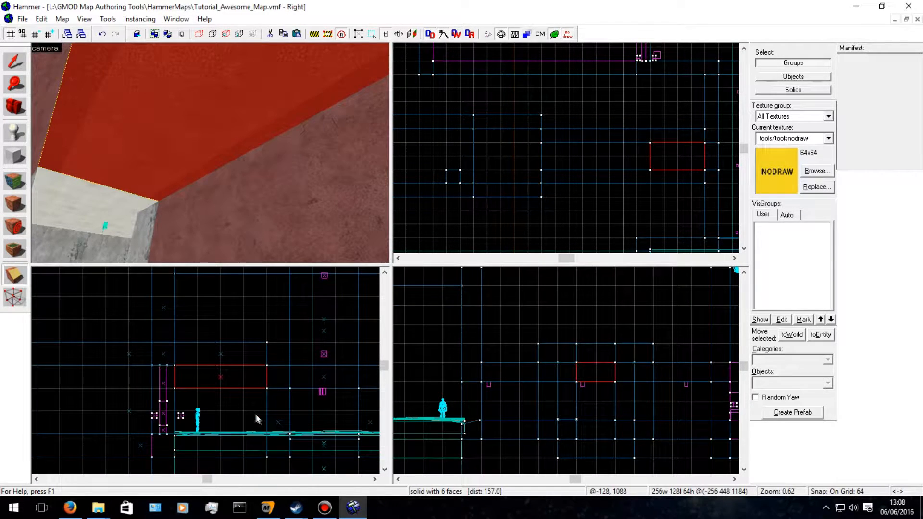
scroll(260, 414, "down", 1)
left_click_drag(171, 415, 270, 371)
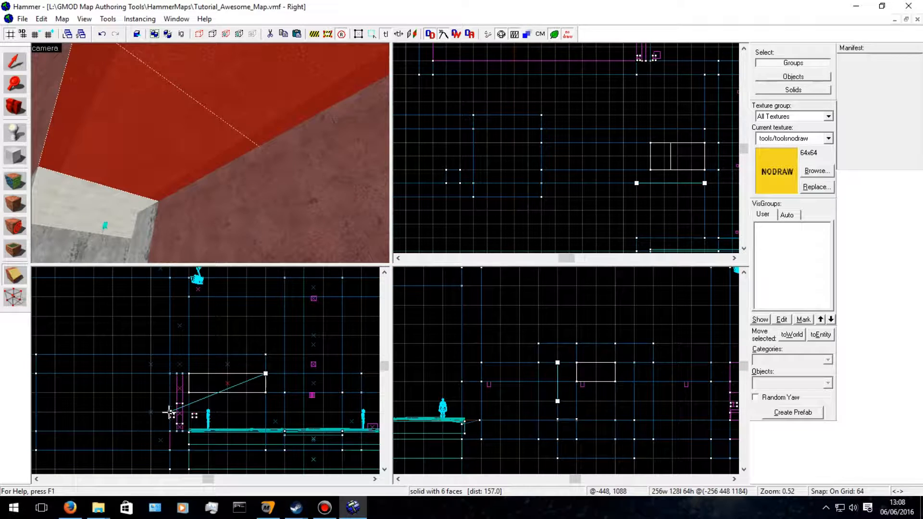
left_click_drag(169, 412, 181, 399)
key("Return")
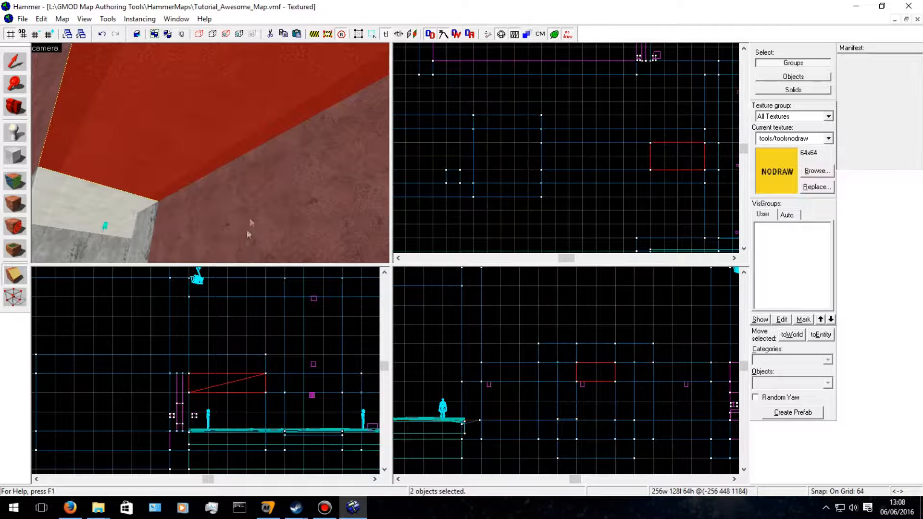
left_click(17, 64)
key("Escape")
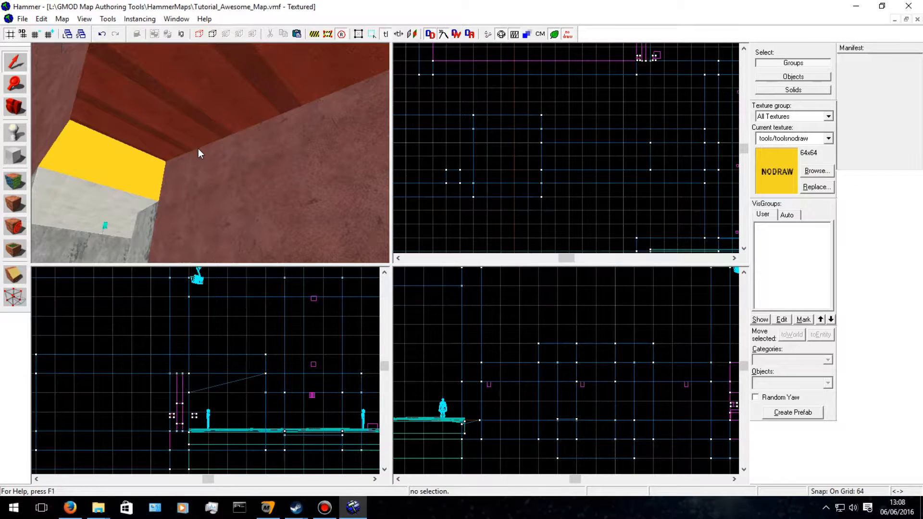
Try deleting the wedge halves of the split ceiling block.
key("Up")
key("Right")
key("Left")
left_click(231, 125)
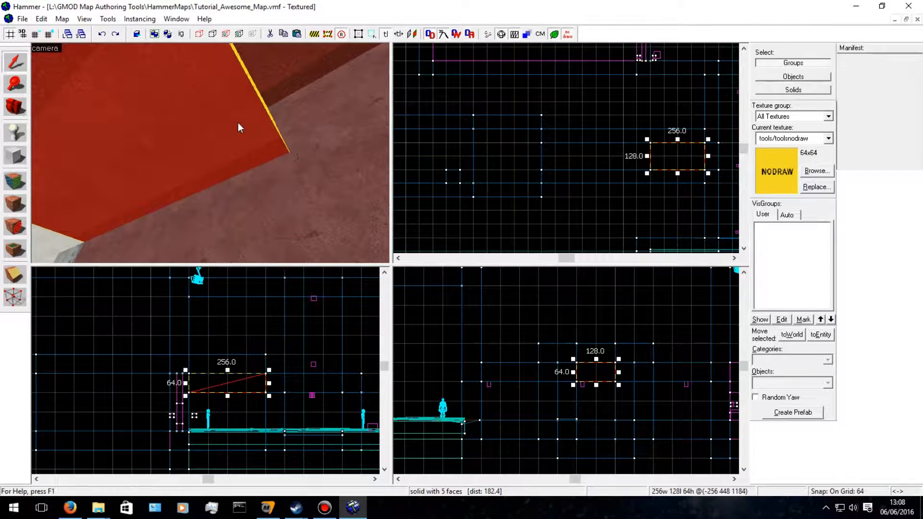
left_click(195, 70)
key("Delete")
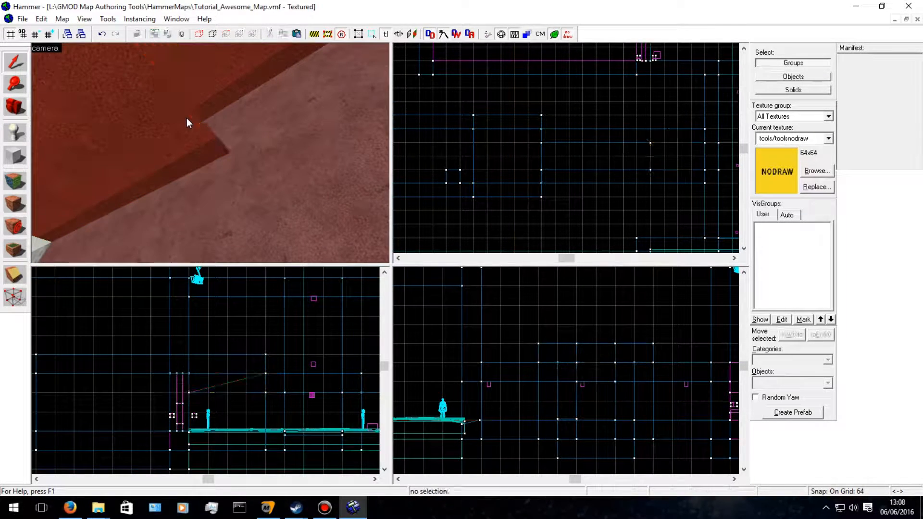
left_click(176, 132)
key("Delete")
Undo the wedge deletions and the diagonal split of the ceiling block.
key("ctrl+z")
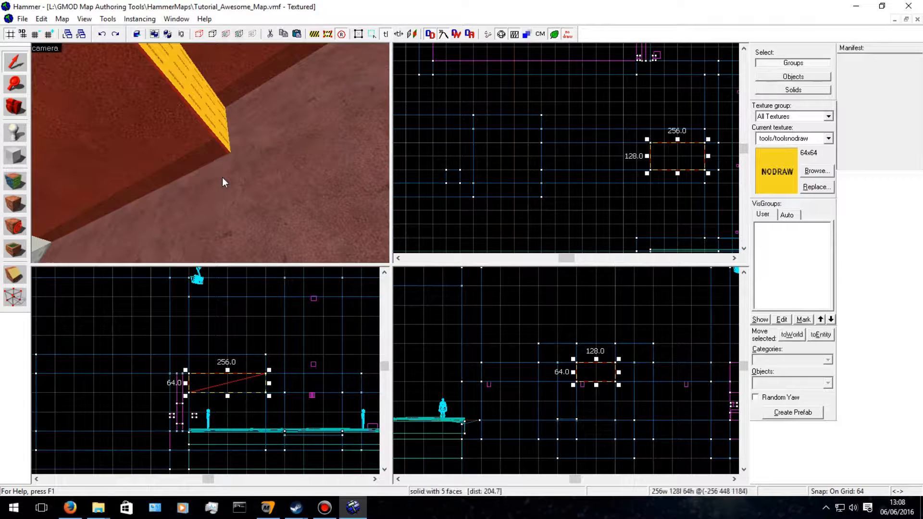
key("ctrl+z")
key("ctrl+z")
key("ctrl+z")
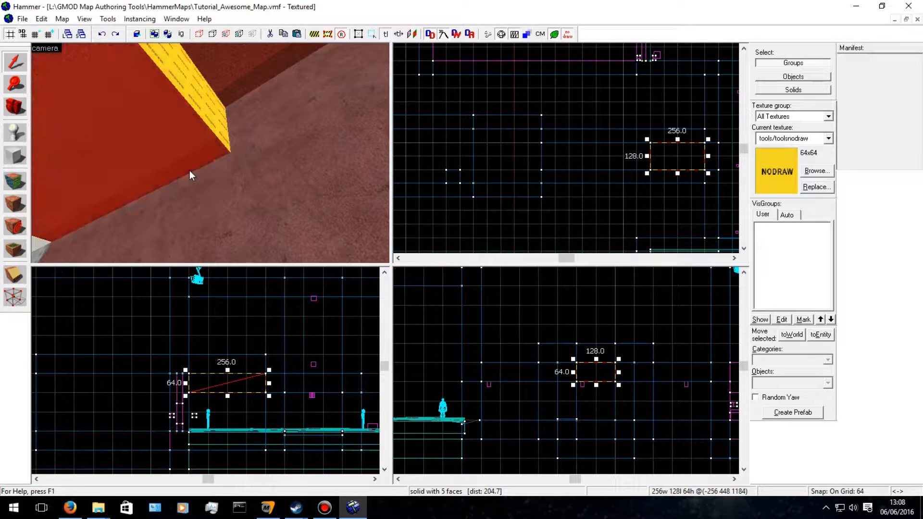
Clip the 256-unit passage ceiling block along its side-view diagonal, keeping only one wedge as the sloped ceiling.
left_click(189, 170)
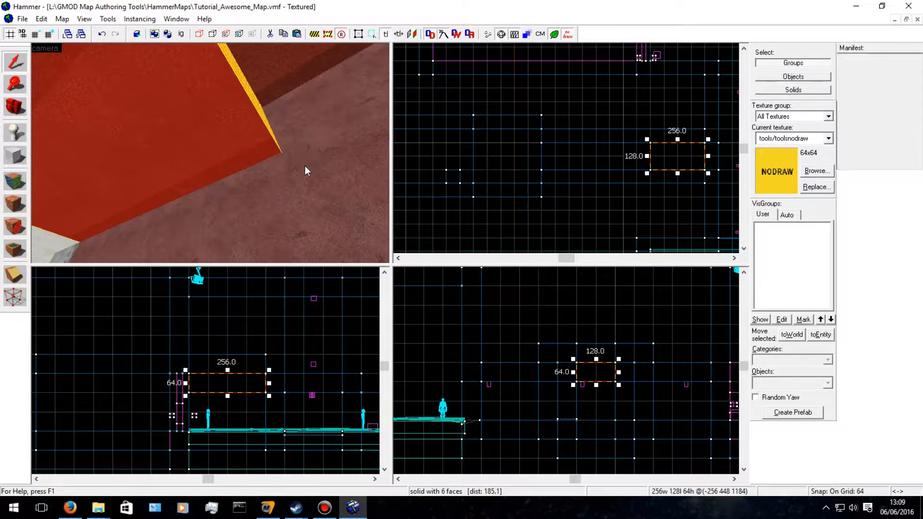
left_click(14, 273)
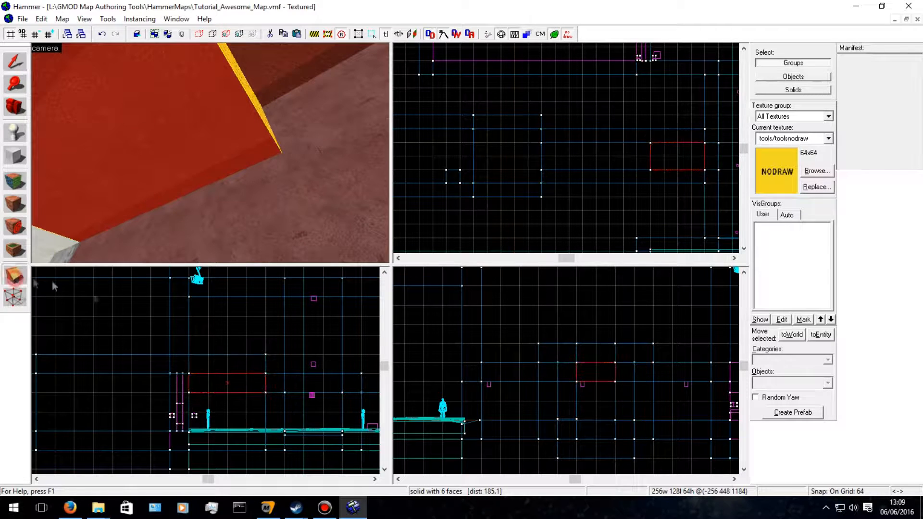
left_click_drag(275, 373, 195, 394)
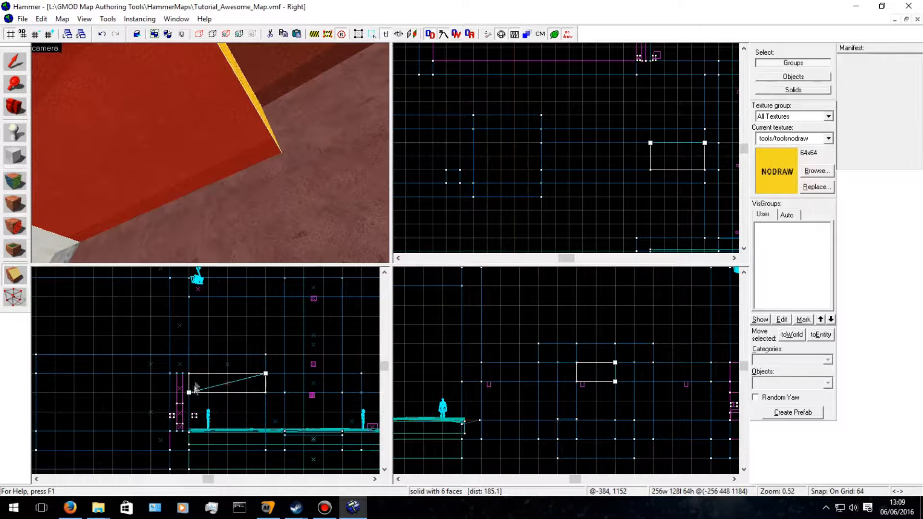
key("Return")
left_click(10, 67)
key("Escape")
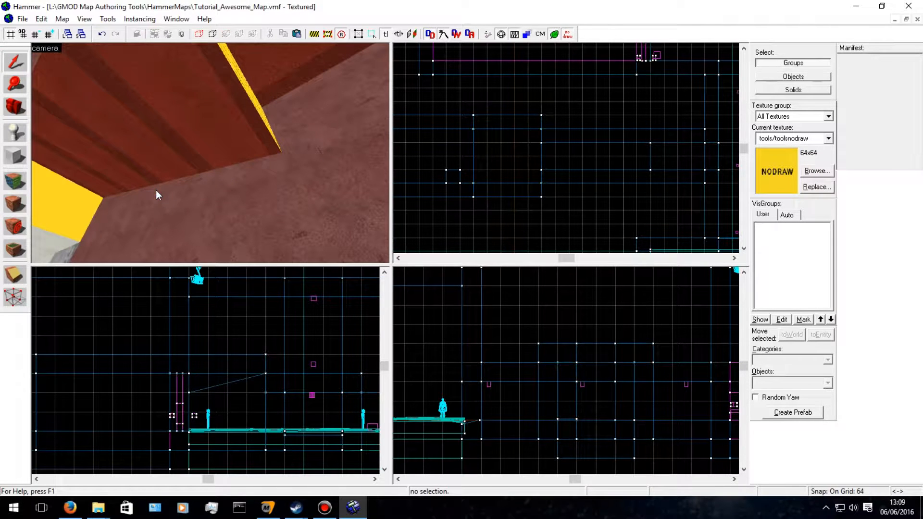
Rotate the ceiling wedge 180 degrees in the top view so its slope runs the opposite way along the passage.
left_click(174, 164)
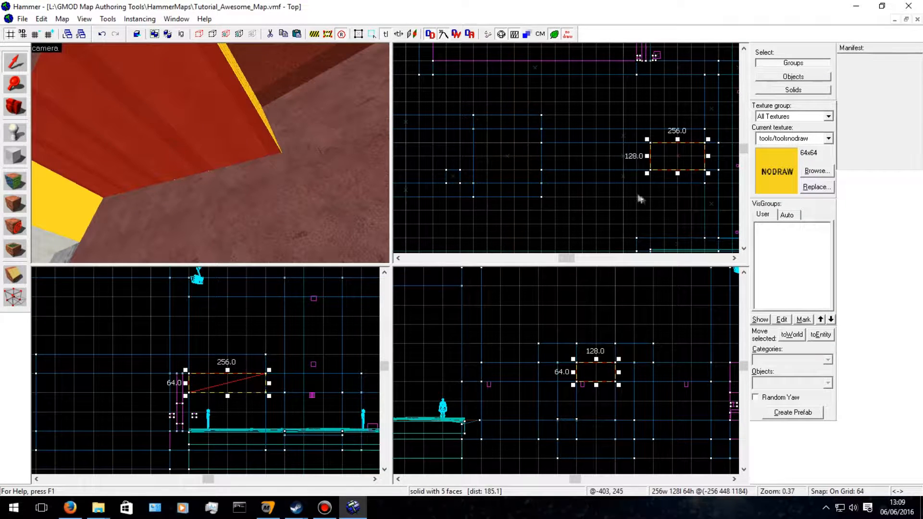
left_click(227, 387)
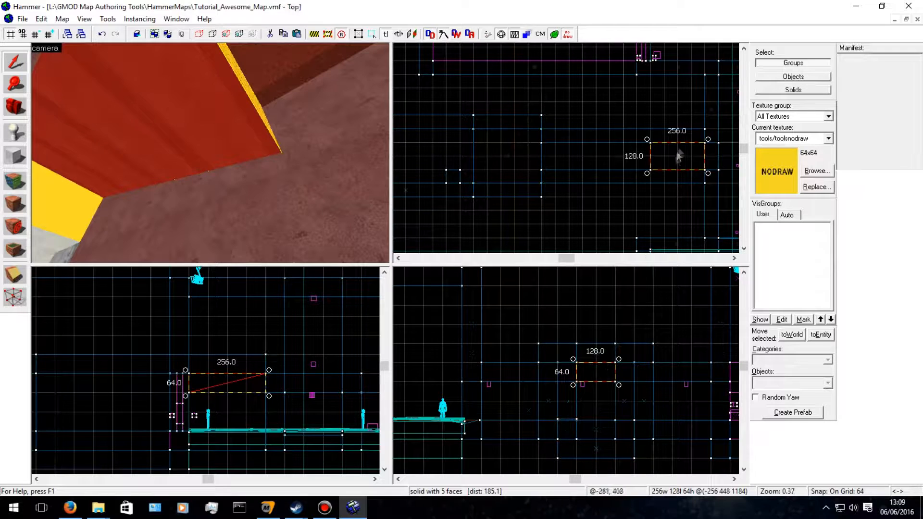
left_click(711, 138)
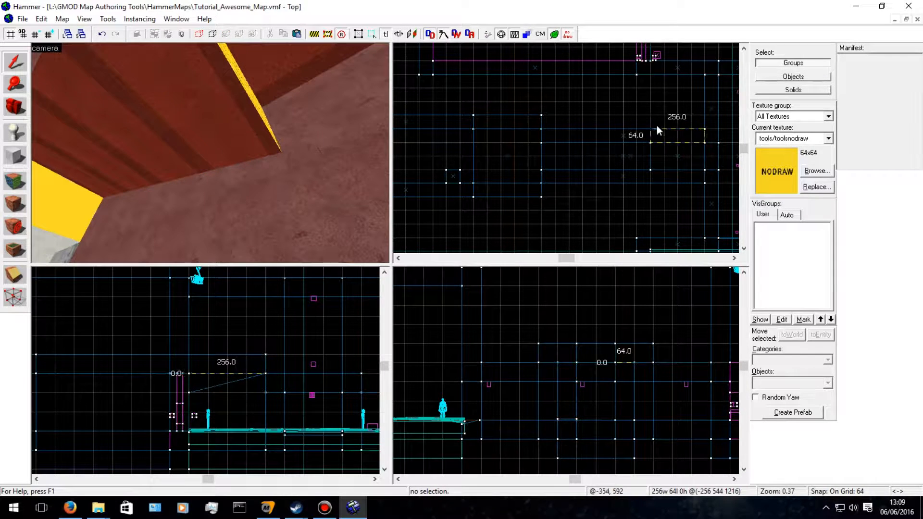
left_click(672, 169)
left_click(660, 170)
left_click(707, 139)
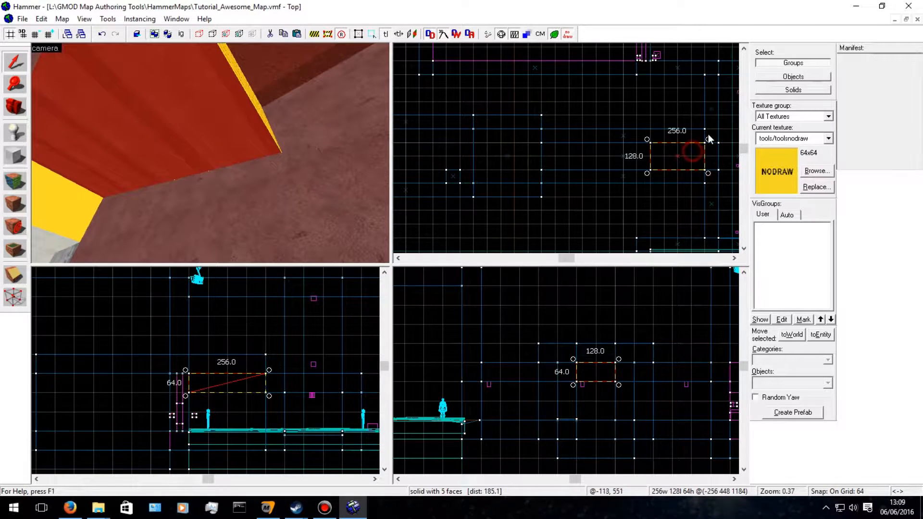
mouse_move(708, 140)
left_mouse_down()
mouse_move(668, 120)
mouse_move(600, 154)
mouse_move(519, 173)
mouse_move(491, 222)
mouse_move(447, 245)
mouse_move(462, 117)
mouse_move(455, 128)
left_mouse_up()
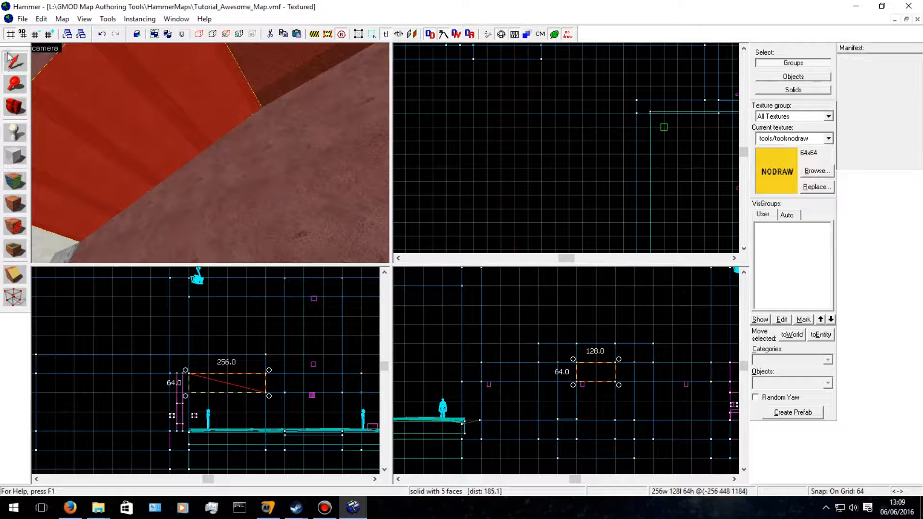
Select the sloped ceiling face and the adjoining flat ceiling face in the passage for texture editing.
key("w")
key("a")
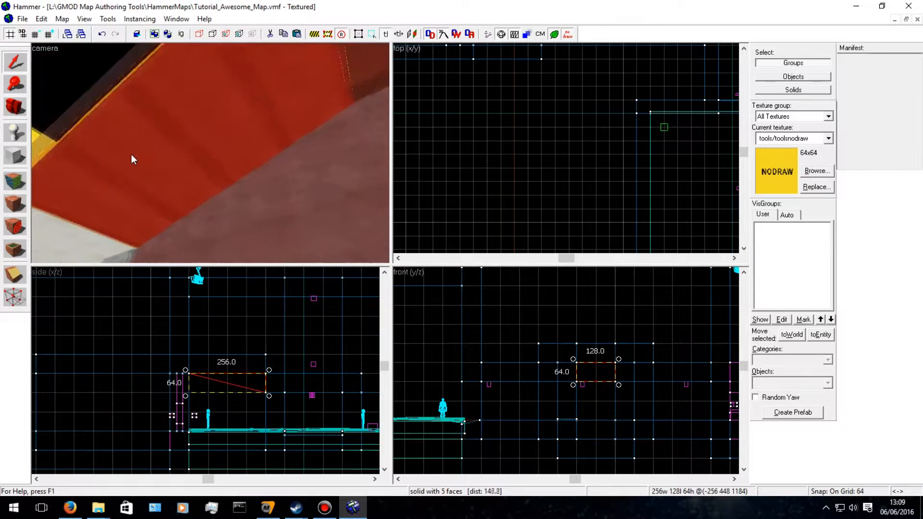
key("s")
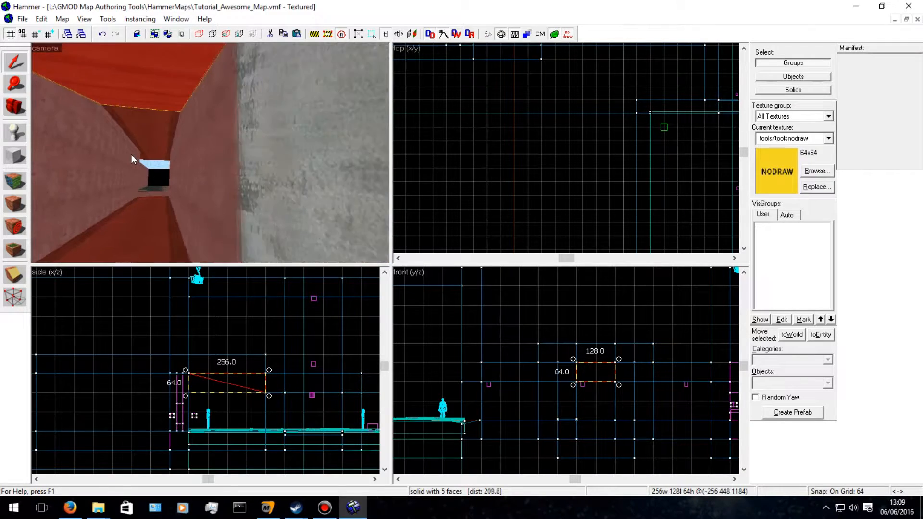
key("a")
left_click(141, 152)
key("a")
key("w")
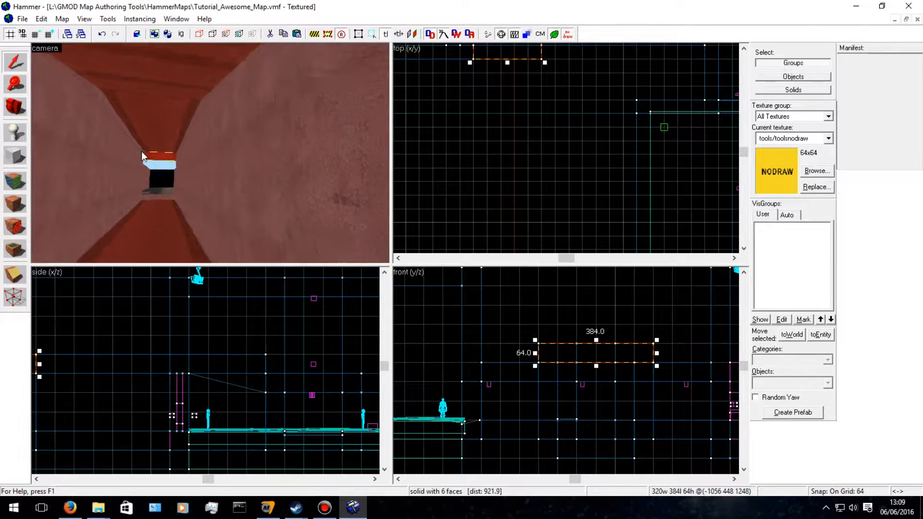
key("Up")
key("shift+a")
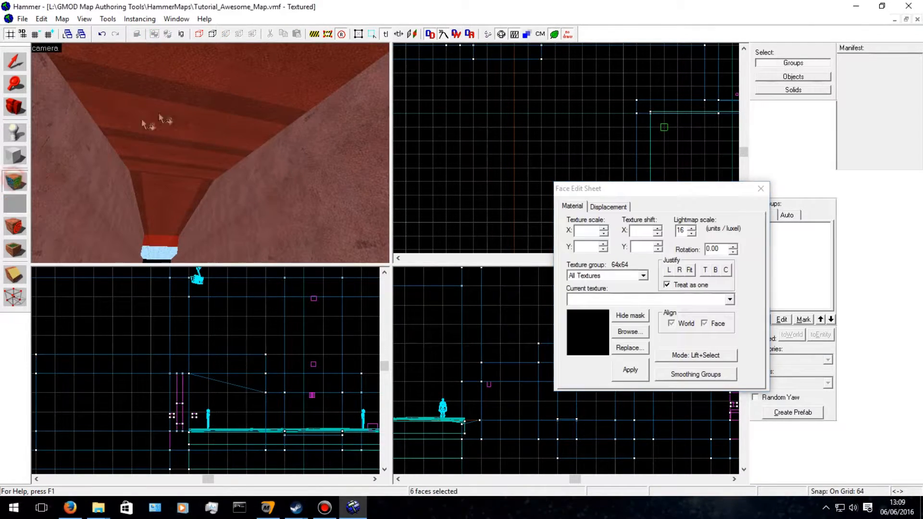
left_click(160, 118)
left_click(164, 196, "ctrl")
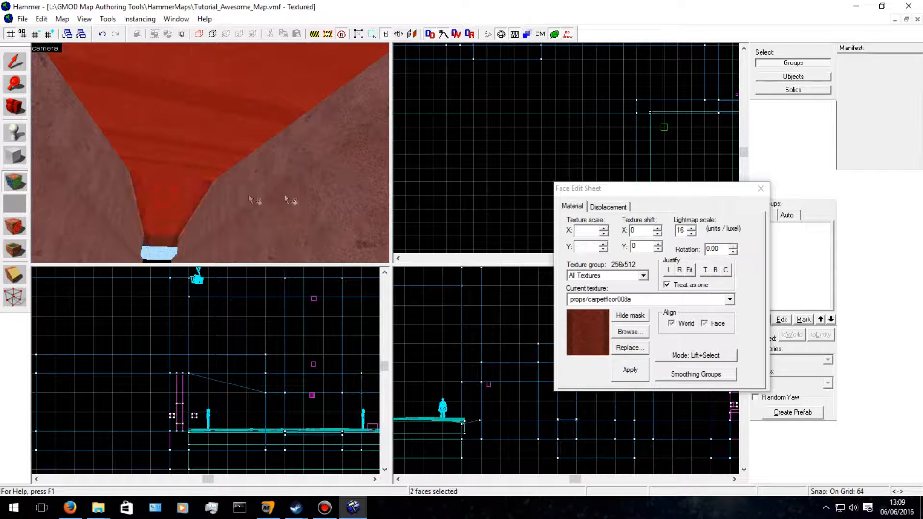
Set the texture scale of the two selected ceiling faces to 0.5 in X and 0.6 in Y.
left_click(580, 230)
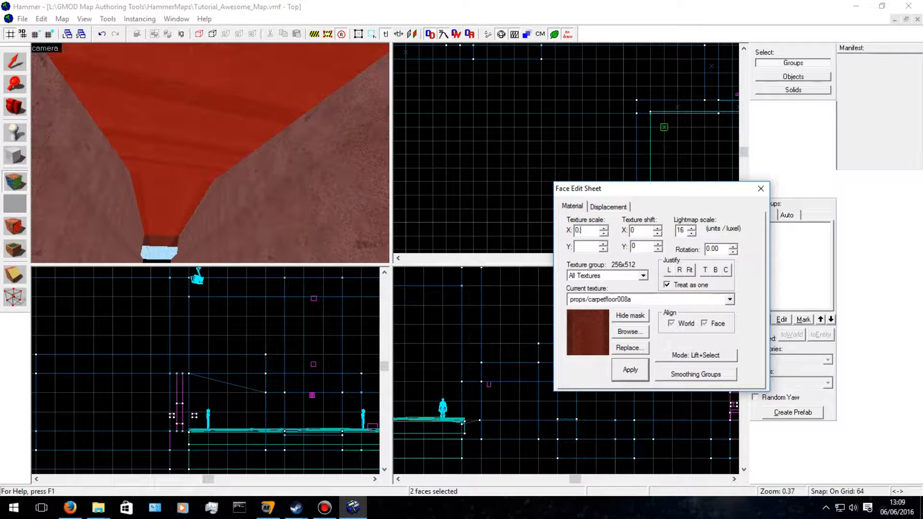
type("0.25")
left_click_drag(594, 232, 561, 231)
type("0.25")
key("Return")
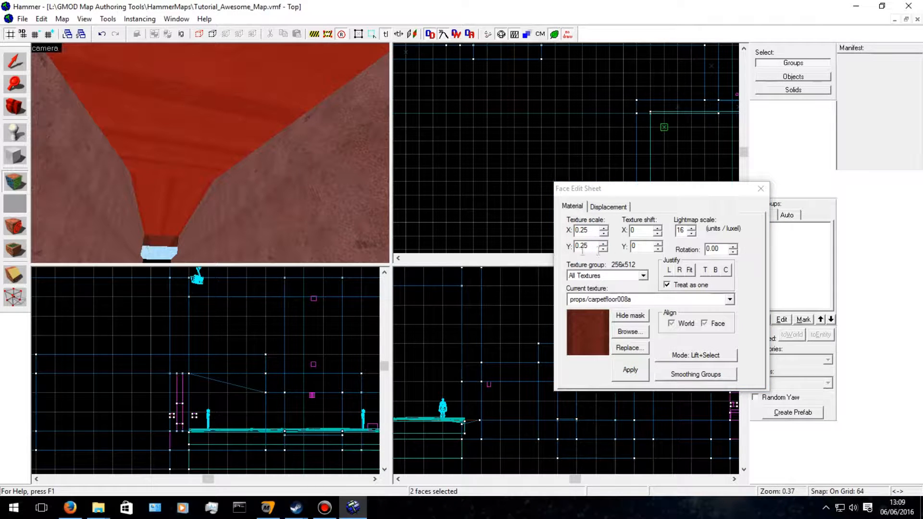
left_click(585, 229)
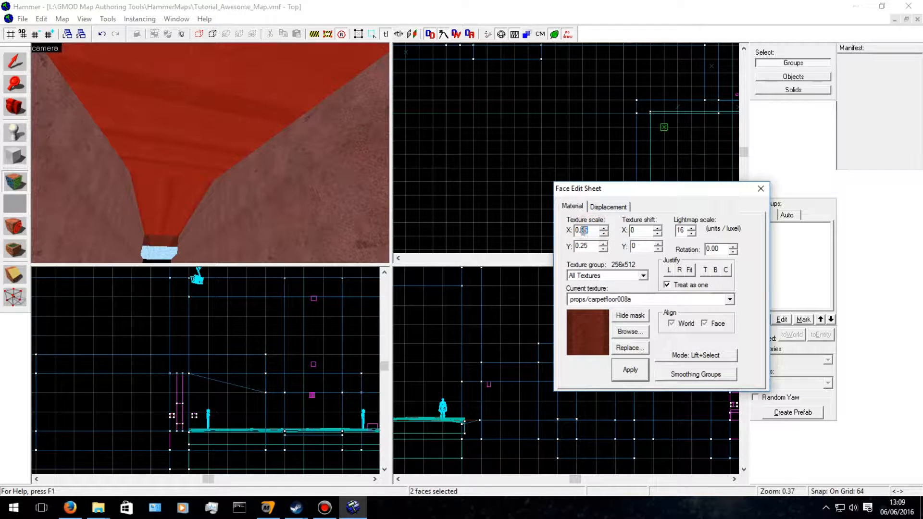
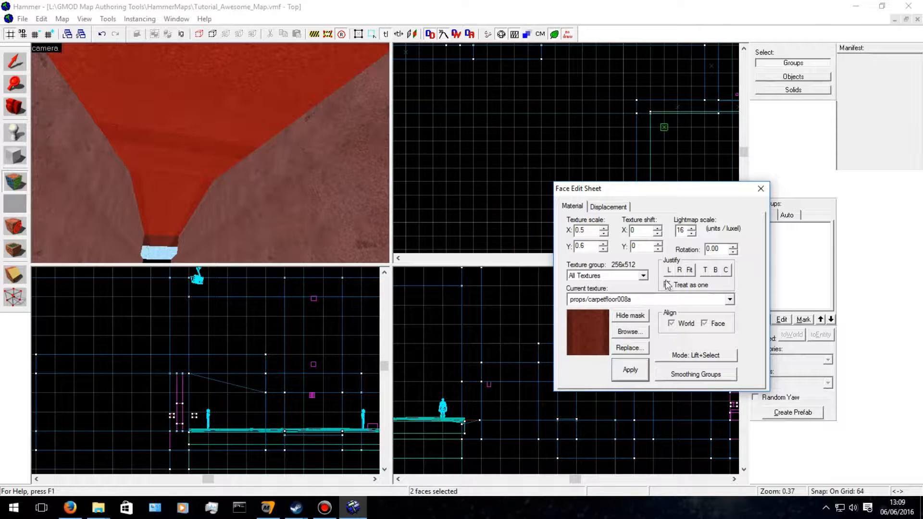
Rotate the carpet texture on the sloped ceiling face to -90 degrees and leave face editing.
left_click(667, 285)
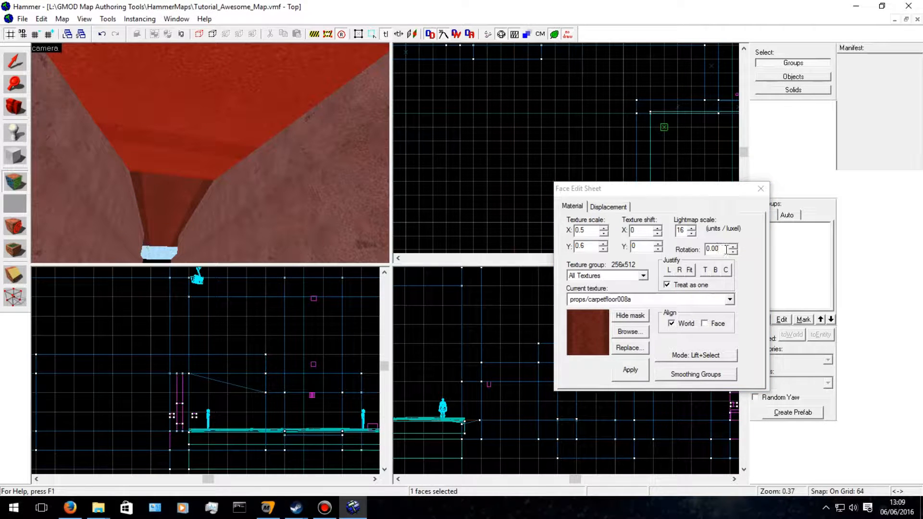
left_click(732, 250)
left_click(733, 253)
left_click(733, 253)
left_click(733, 254)
left_click_drag(733, 254, 734, 254)
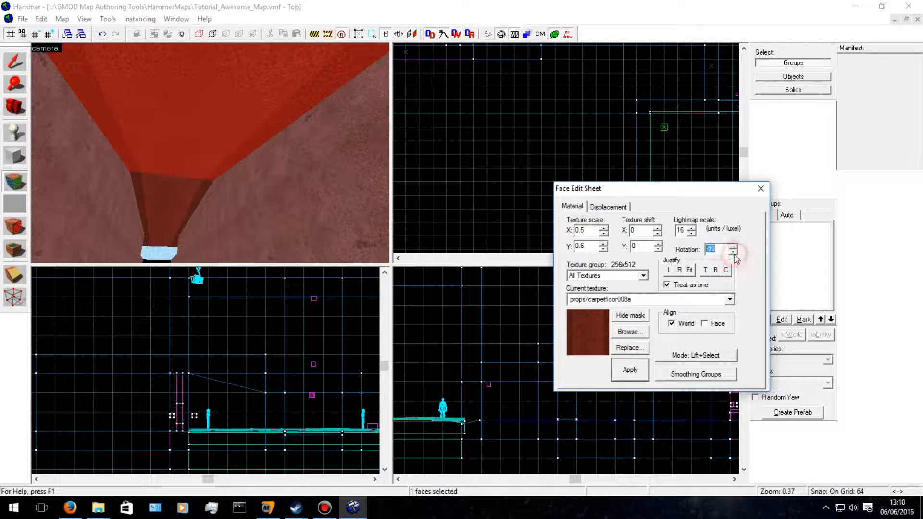
left_click(16, 67)
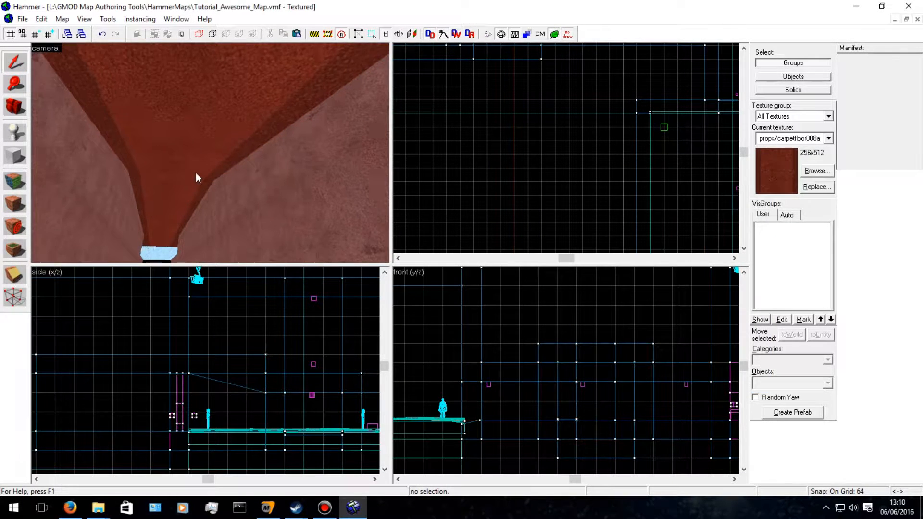
Reselect the passage's flat and sloped ceiling faces and apply the face texture settings to them.
key("shift+a")
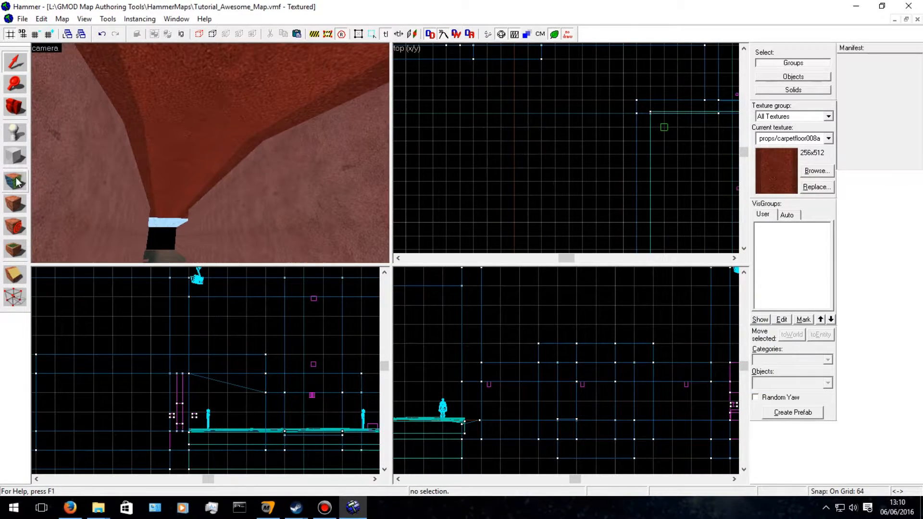
left_click(199, 168)
left_click(243, 95, "ctrl")
left_click(628, 368)
key("shift+s")
Examine the finished passage ceiling, the skybox-covered pool corridor and the pool's edges in the 3D view.
key("w")
key("Right")
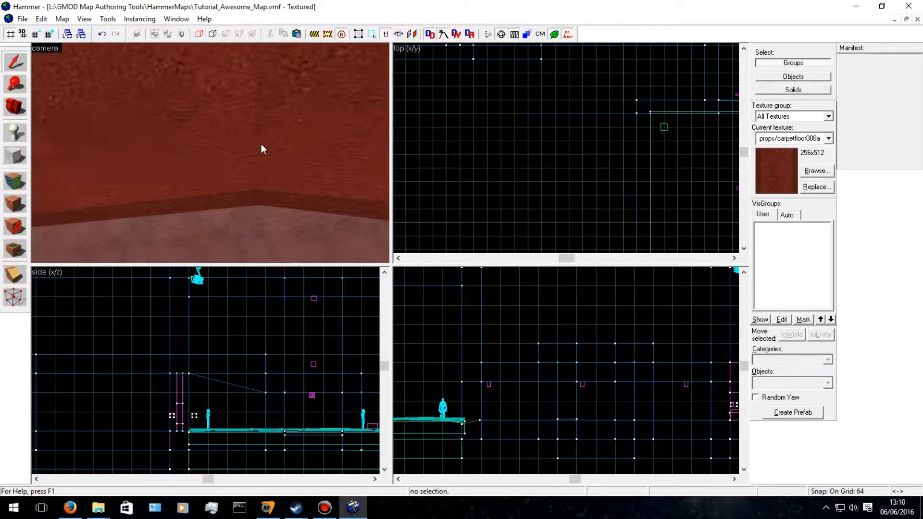
key("Right")
key("Left")
key("Down")
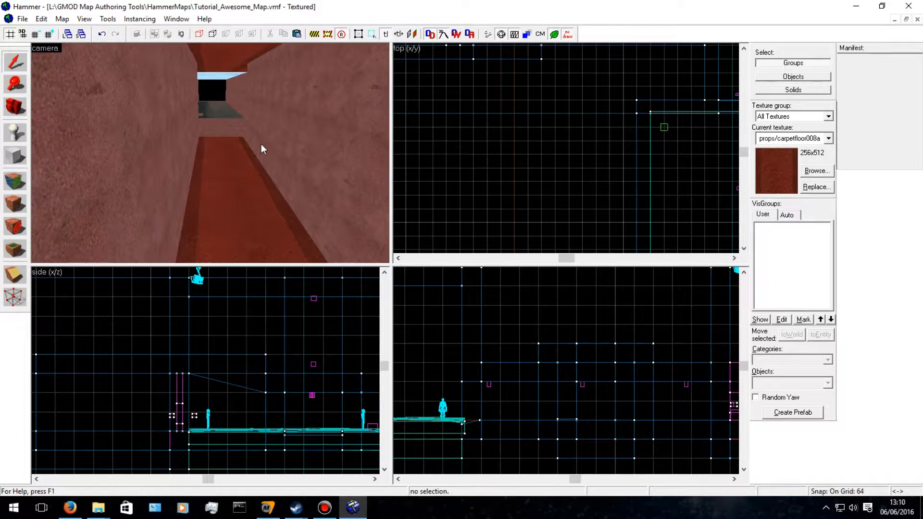
key("Up")
key("w")
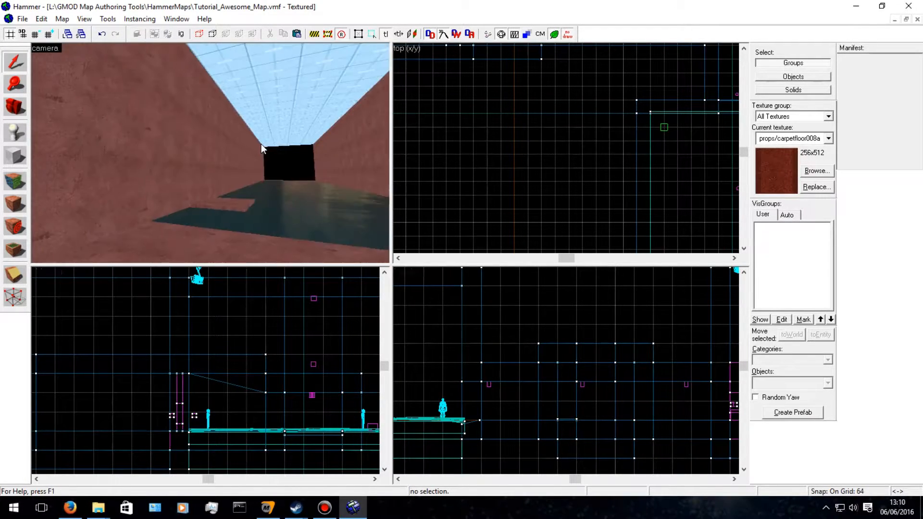
key("Right")
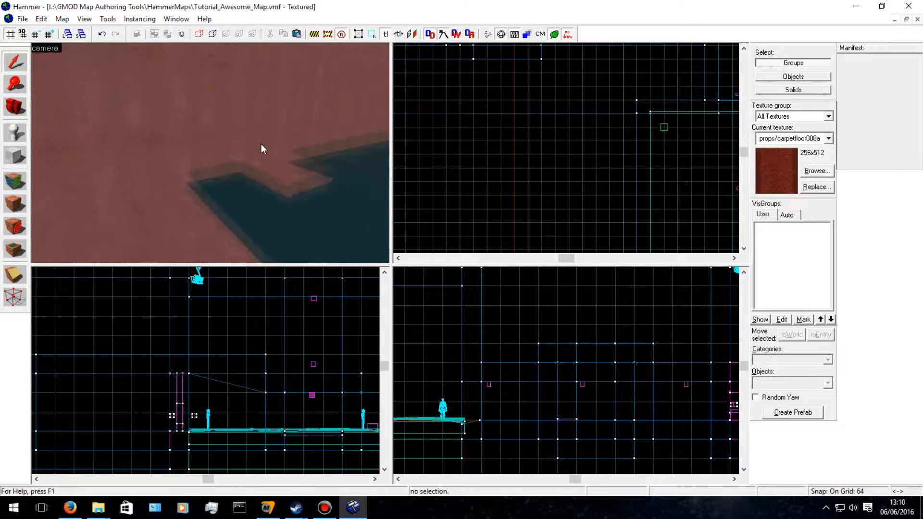
key("Up")
key("Down")
key("Left")
key("Up")
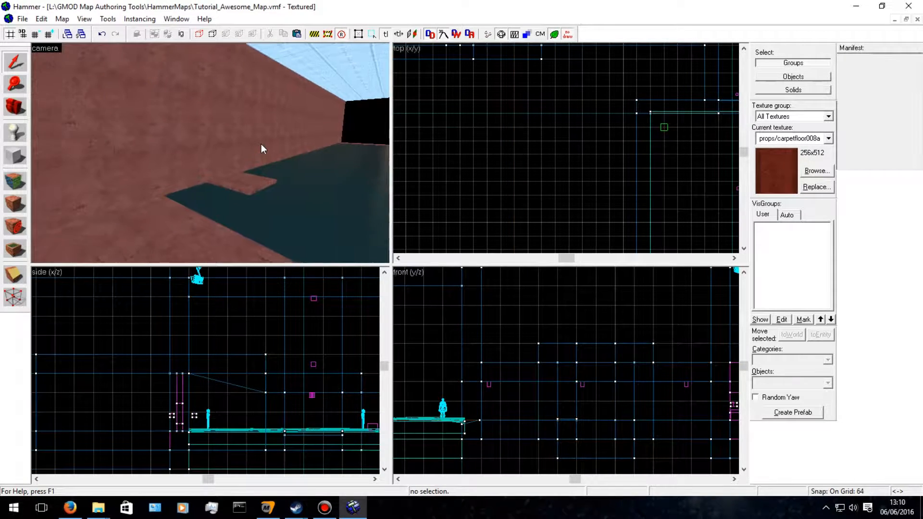
key("Down")
key("Right")
key("Up")
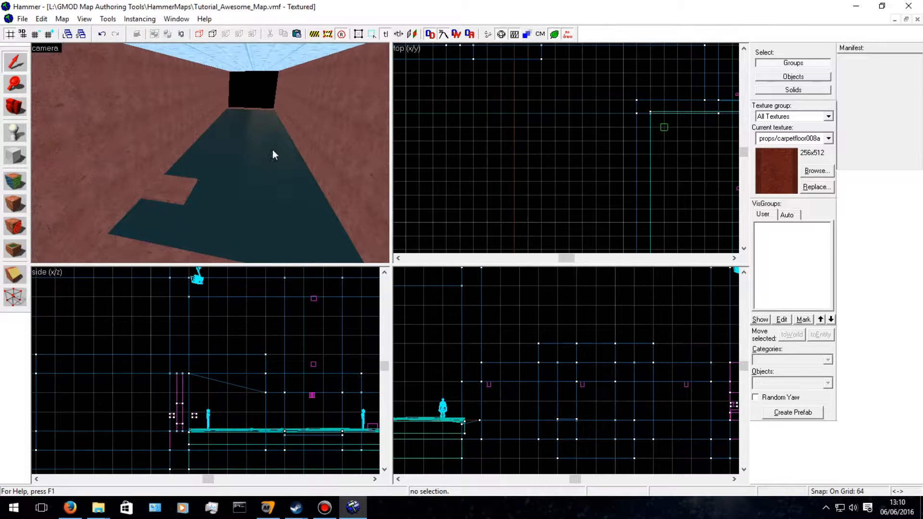
Select the small 64-unit square block at the pool's edge and examine its placement in the views.
left_click(171, 190)
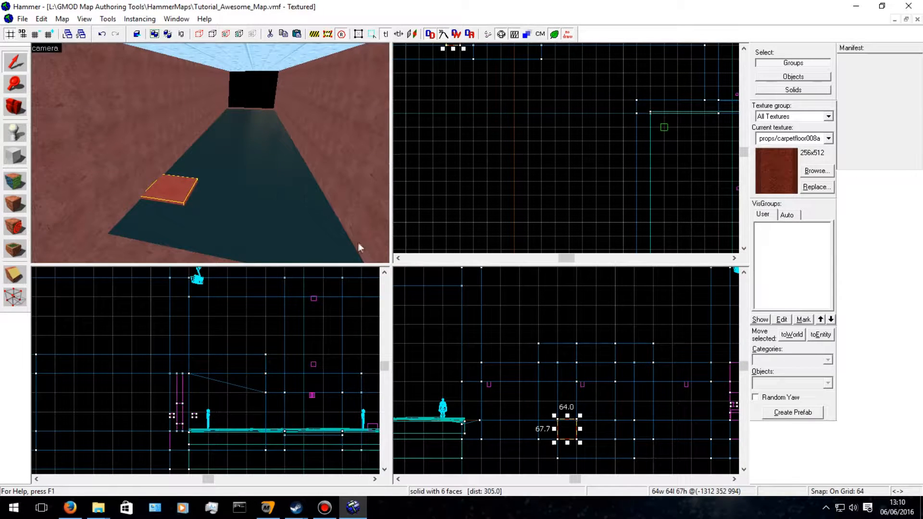
scroll(594, 433, "up", 3)
scroll(699, 186, "down", 4)
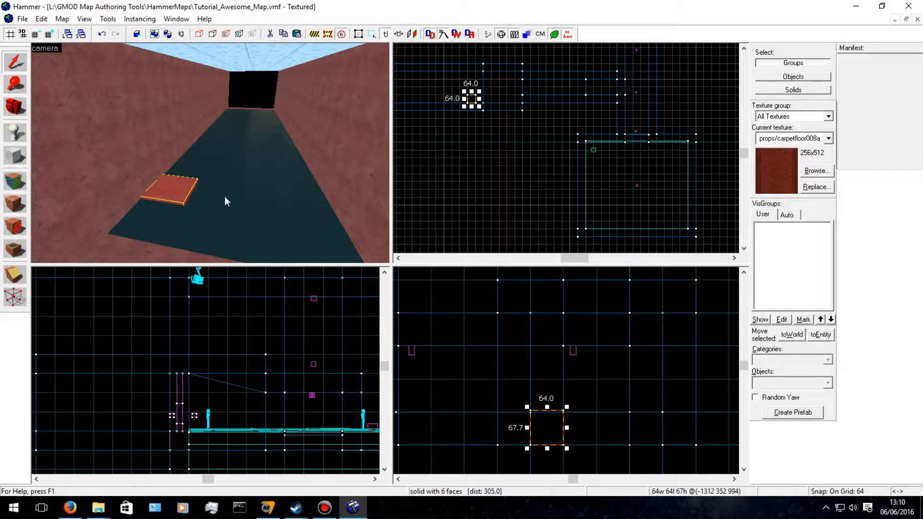
key("d")
key("Down")
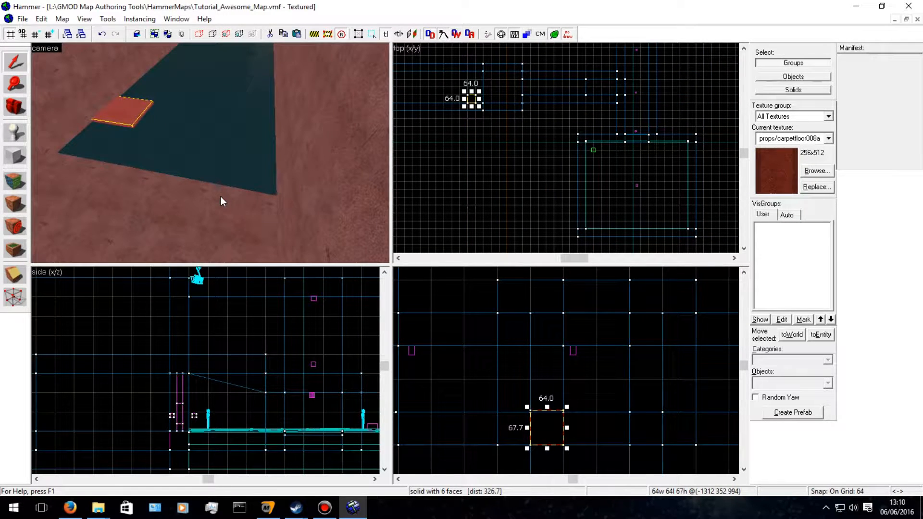
key("Up")
key("Left")
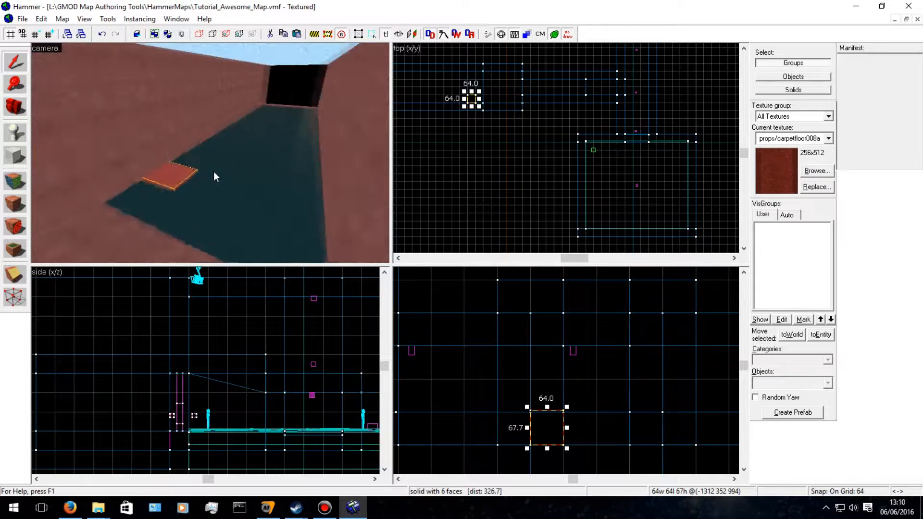
Select the 896 by 256 unit pool water brush and tie it to a trigger_waterydeath entity.
key("w")
key("Down")
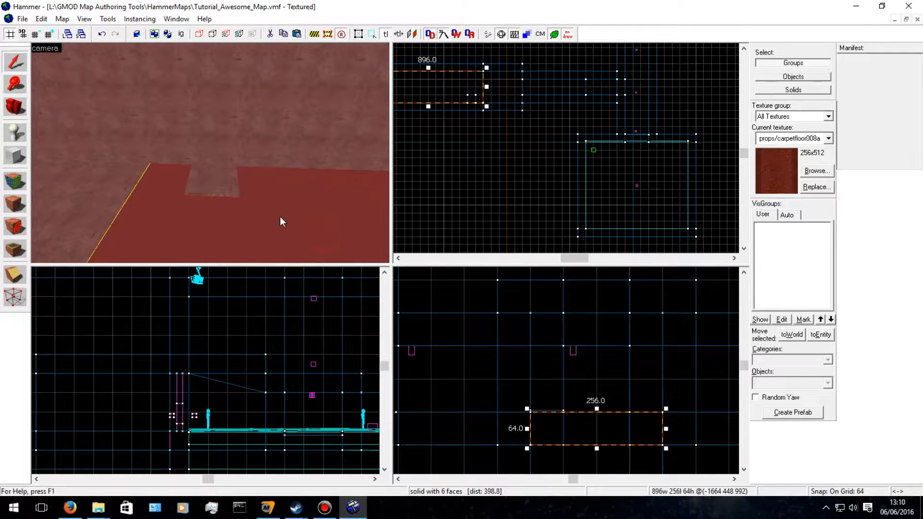
key("ctrl+t")
double_click(322, 165)
type("water")
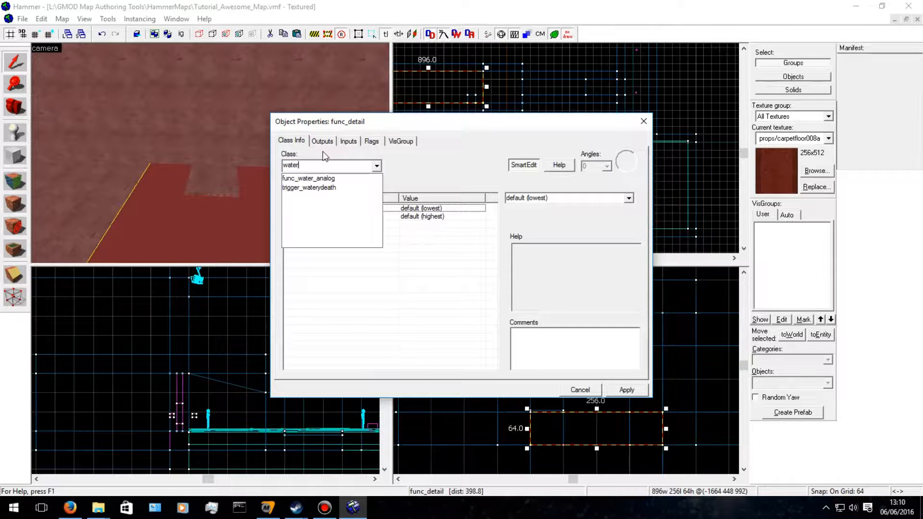
left_click(317, 188)
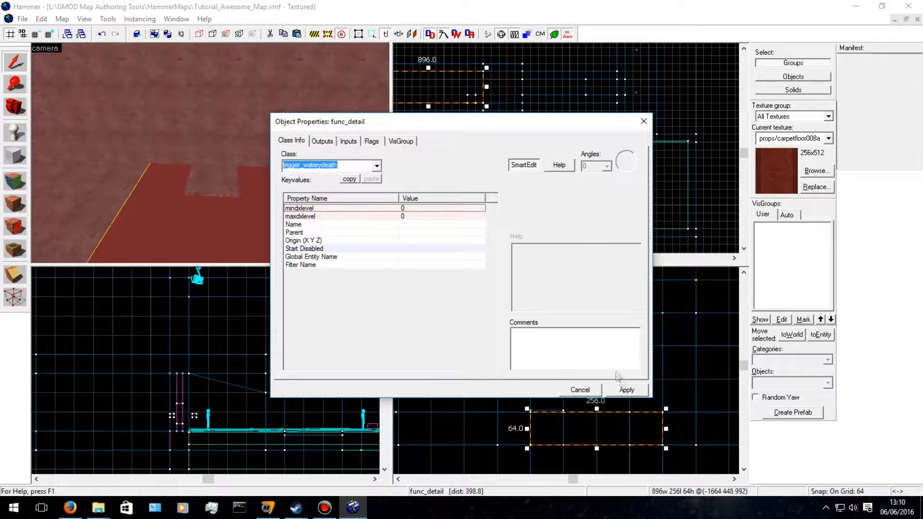
left_click(624, 389)
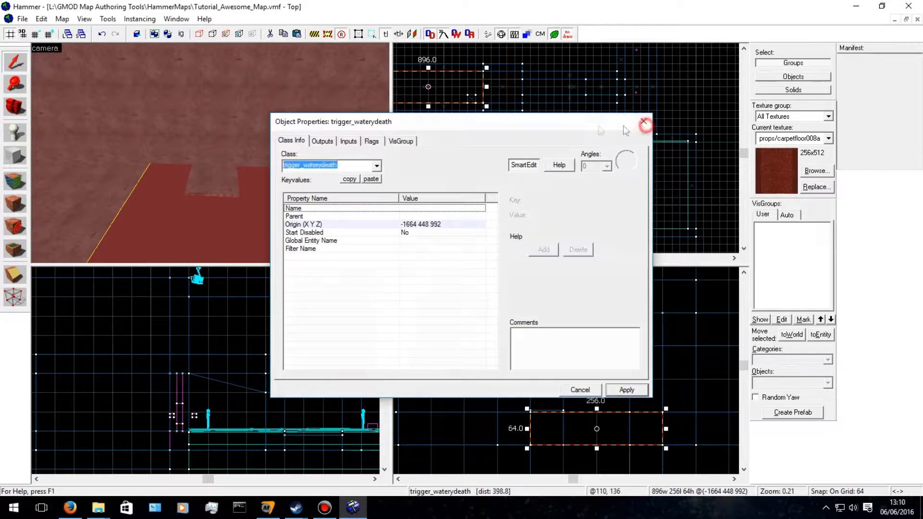
left_click(643, 121)
Examine the selected water volume around the pool, its edges and the small corner block in the 3D view.
key("d")
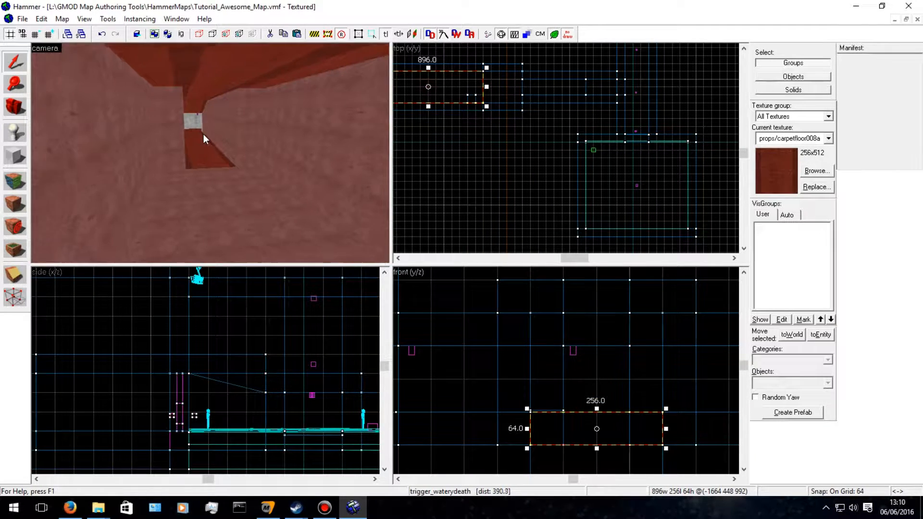
key("s")
key("Down")
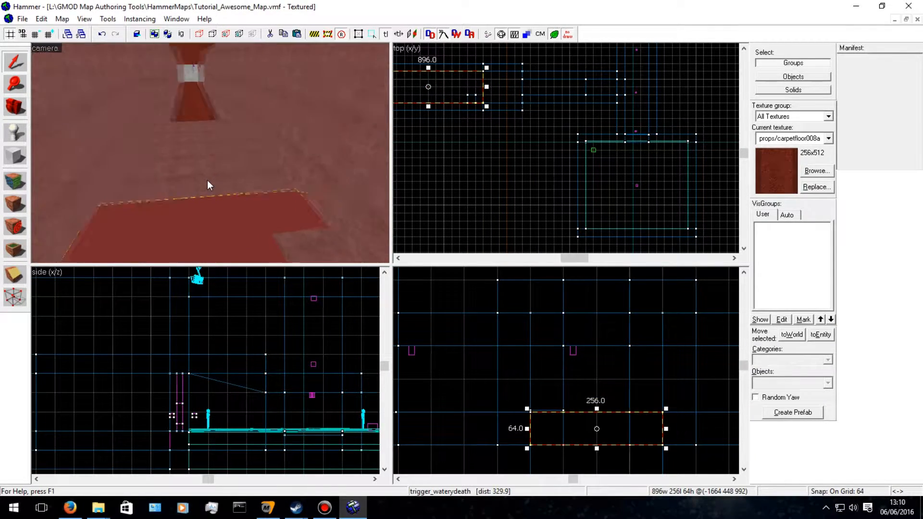
key("Left")
key("d")
key("w")
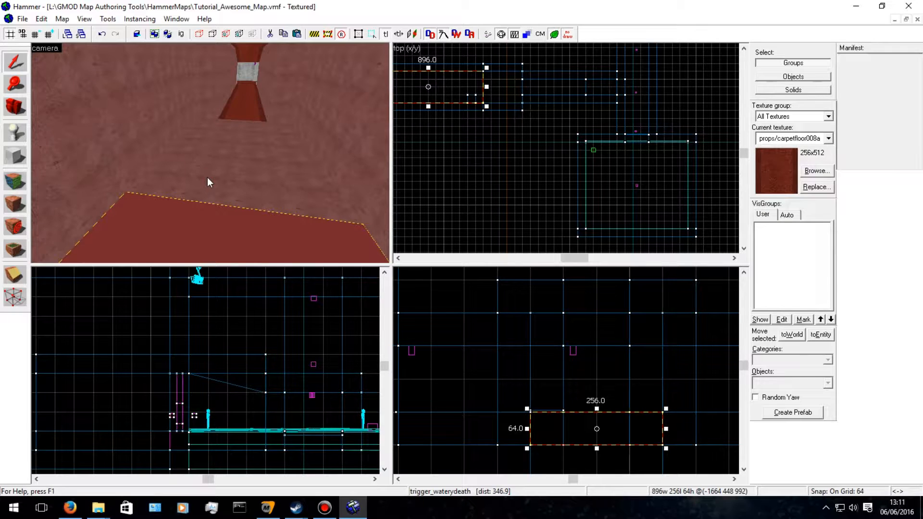
key("a")
key("Down")
key("Left")
key("Left")
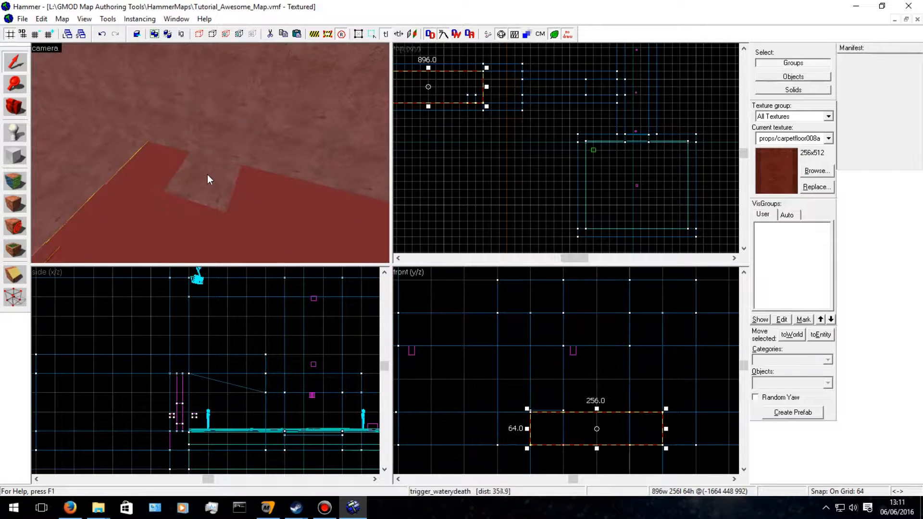
key("Left")
Tie the pool water brush to a new separate entity, keeping the class func_detail.
key("ctrl+t")
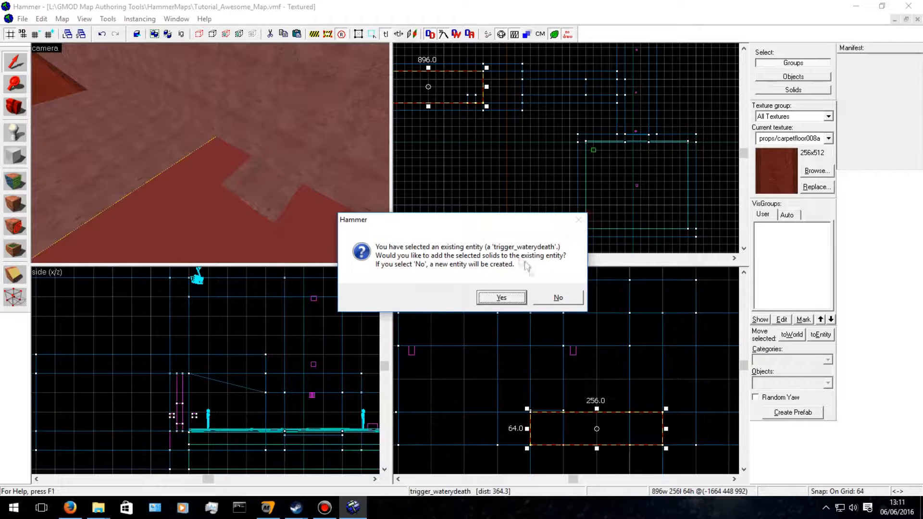
left_click(548, 298)
double_click(325, 166)
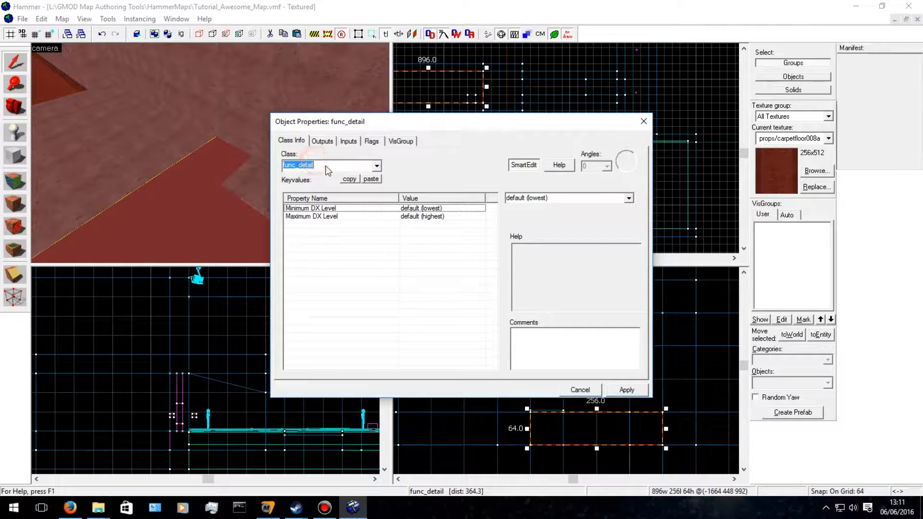
left_click(643, 121)
key("z")
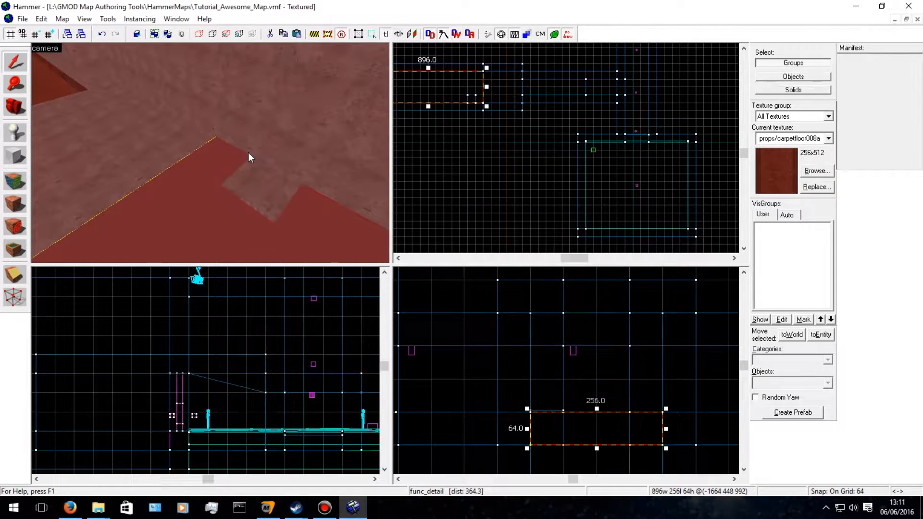
Duplicate the pool water brush and place the copy exactly over the original in the top view.
key("a")
key("a")
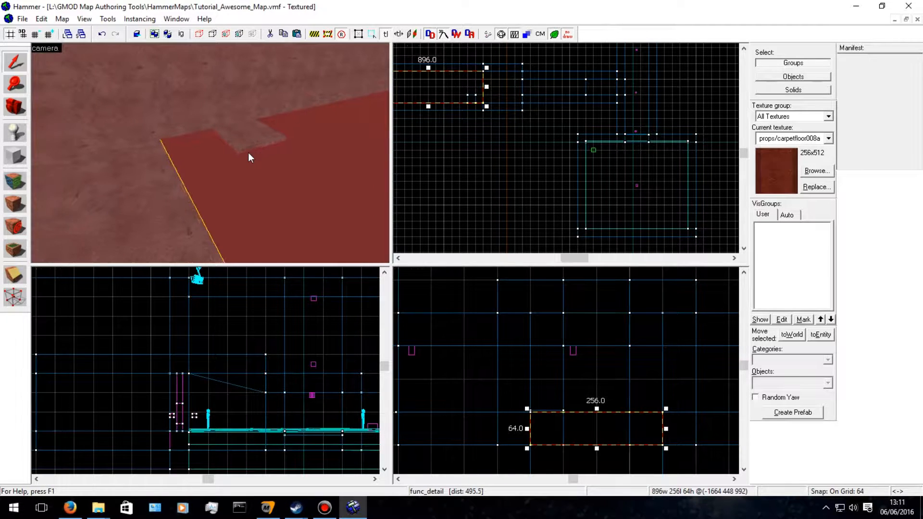
left_click_drag(255, 177, 434, 202)
mouse_move(553, 396)
left_mouse_down()
mouse_move(546, 402)
mouse_move(568, 428)
left_mouse_up()
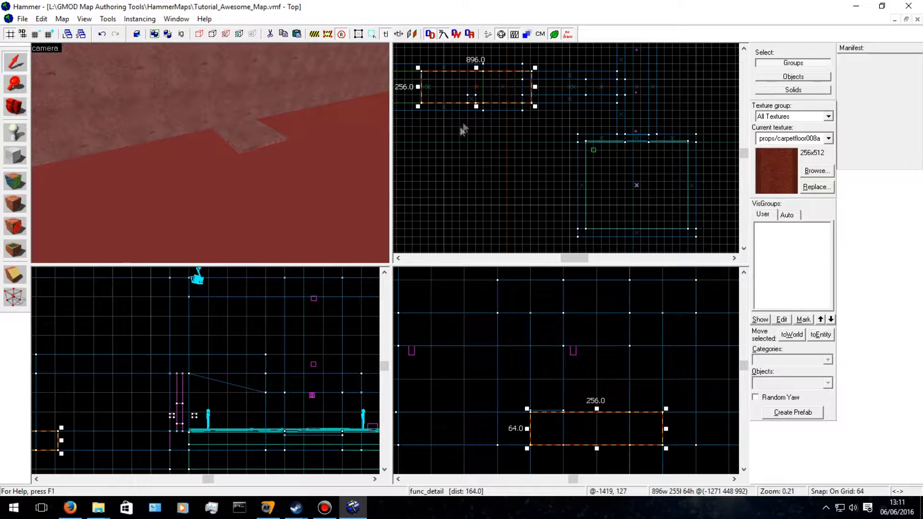
middle_click_drag(506, 116, 536, 138)
left_click_drag(538, 139, 490, 140)
Raise the bottom edge of the copied water brush, leaving a layer about 7.5 units high at the water surface.
scroll(596, 446, "up", 4)
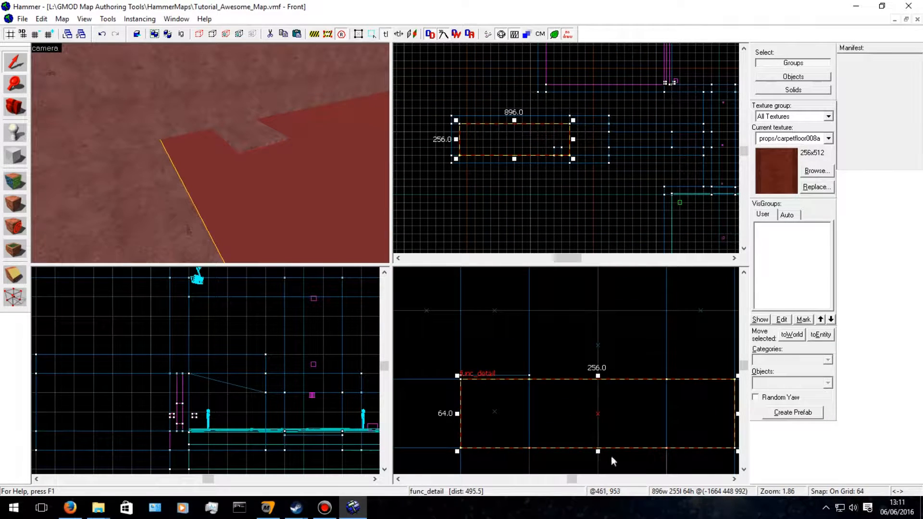
left_click_drag(598, 452, 599, 382)
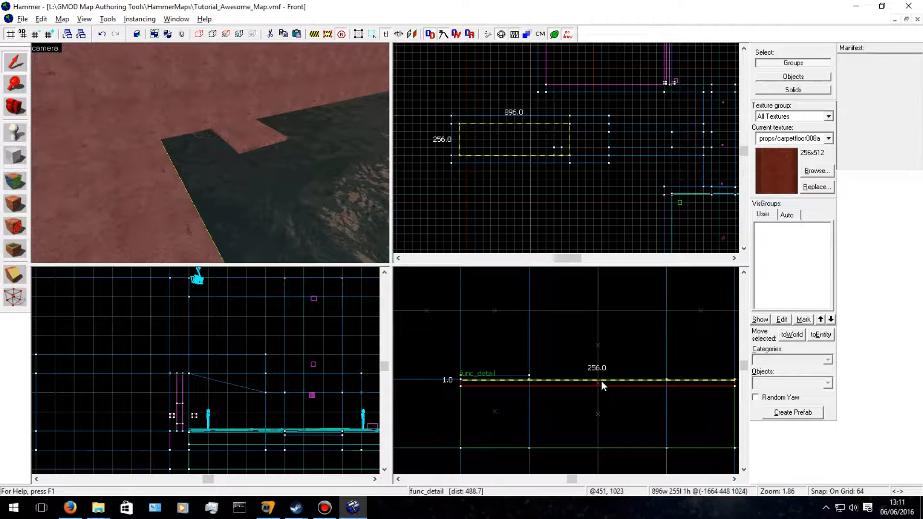
left_click(601, 380)
left_click_drag(598, 385, 597, 390)
Apply the tools/toolstrigger texture to all faces of the thin copied brush and finish face editing.
key("d")
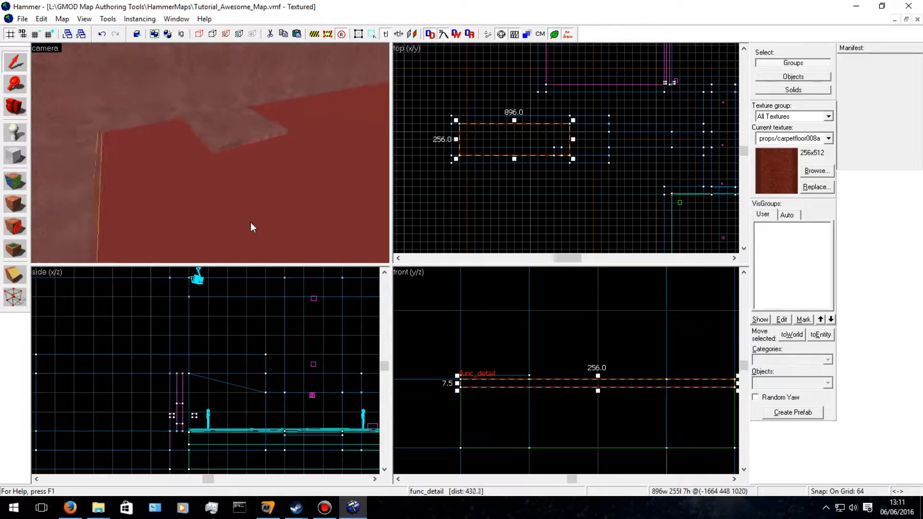
key("a")
key("w")
key("Up")
key("shift+a")
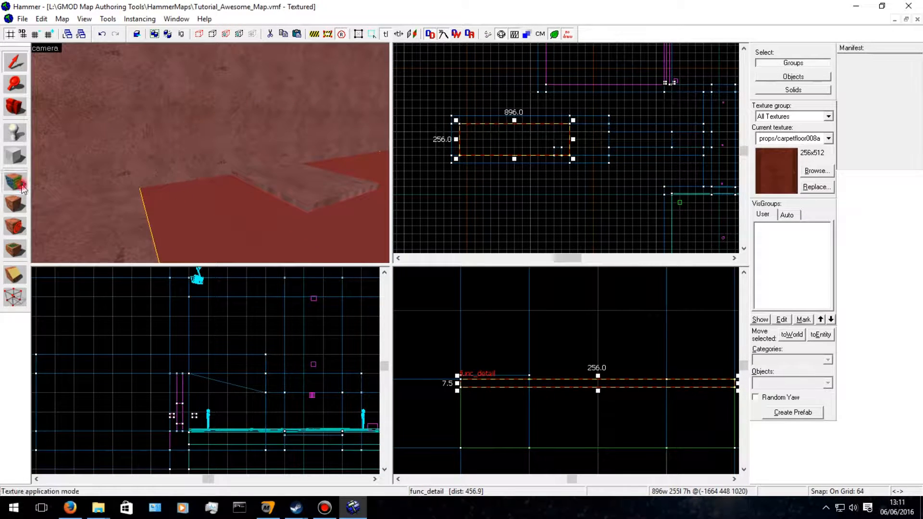
left_click(628, 331)
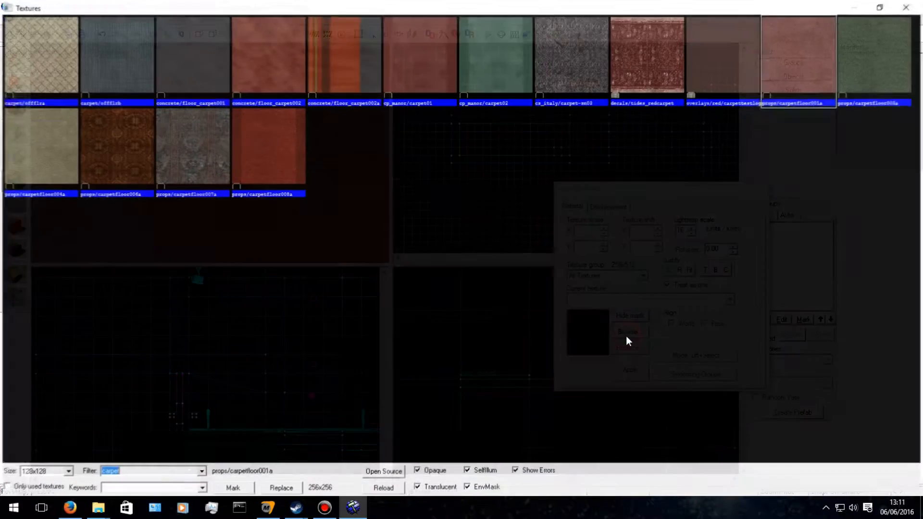
type("trigger")
double_click(116, 92)
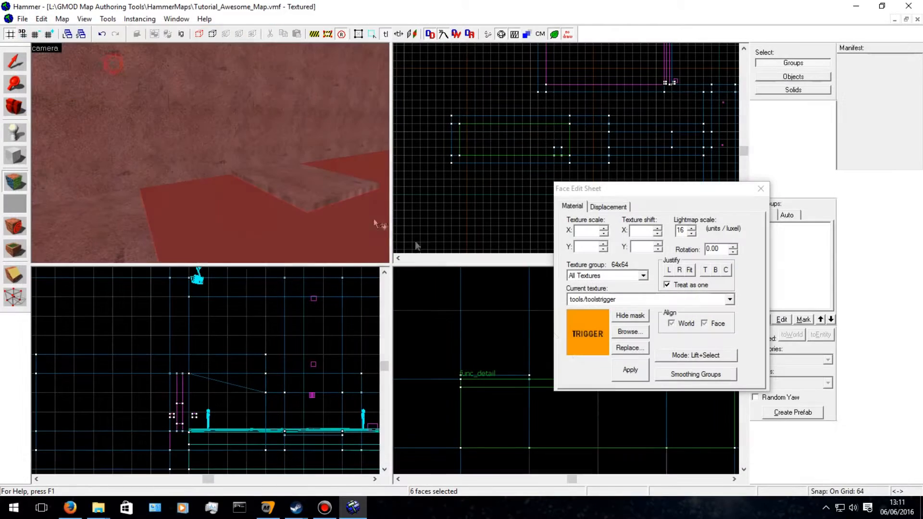
left_click(630, 370)
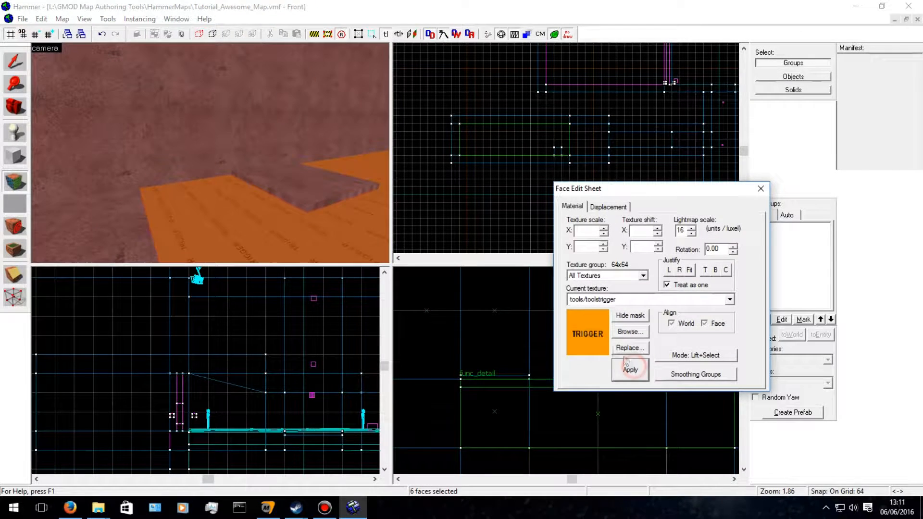
left_click(760, 188)
Examine the trigger-textured layer from above and below the water surface in the 3D view.
key("s")
key("Right")
key("w")
key("Down")
key("Up")
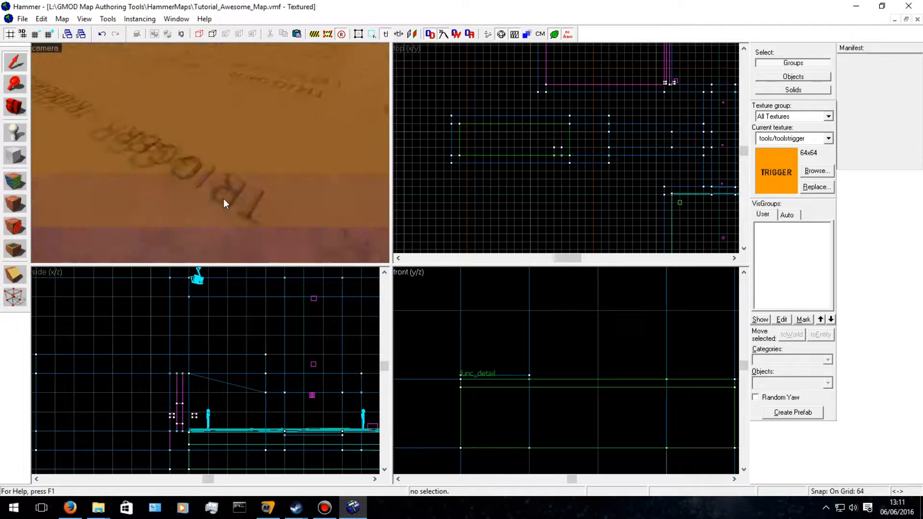
left_click(268, 72)
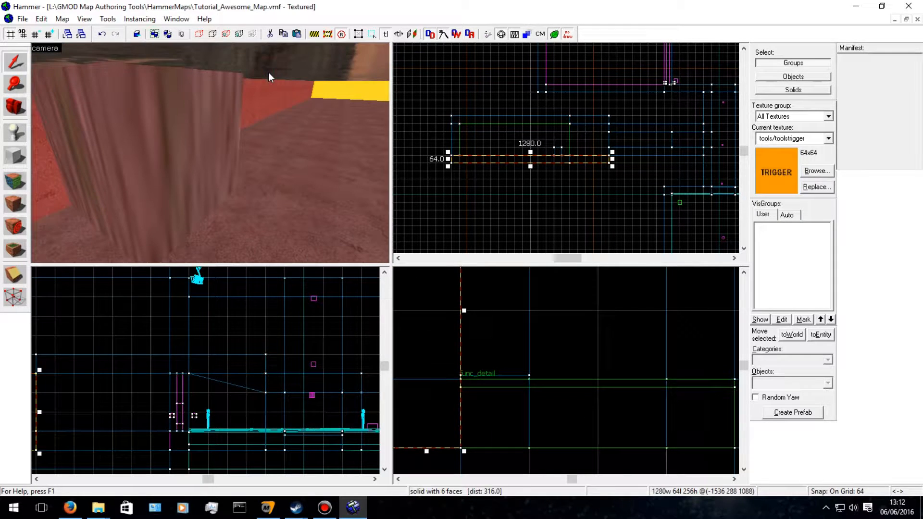
key("Escape")
key("Down")
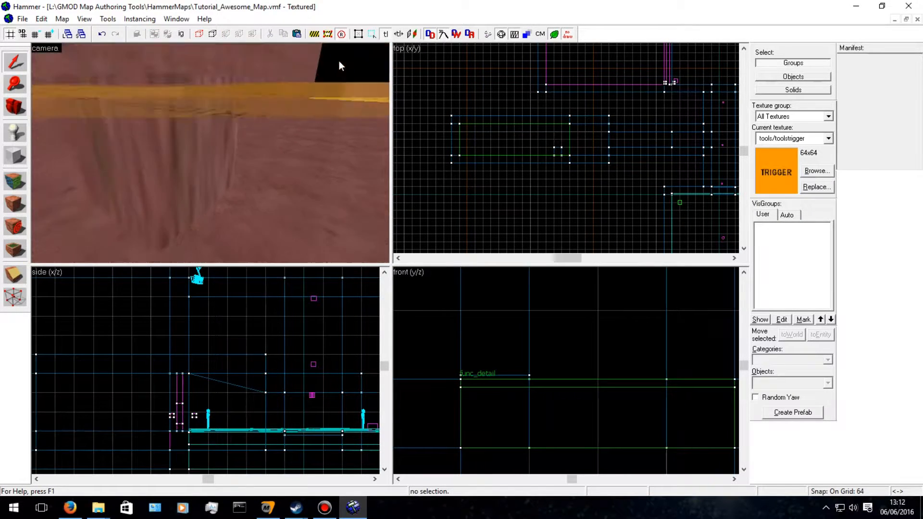
Select the 64-unit-high water brush beneath the trigger layer and move it back to the world.
left_click(302, 123)
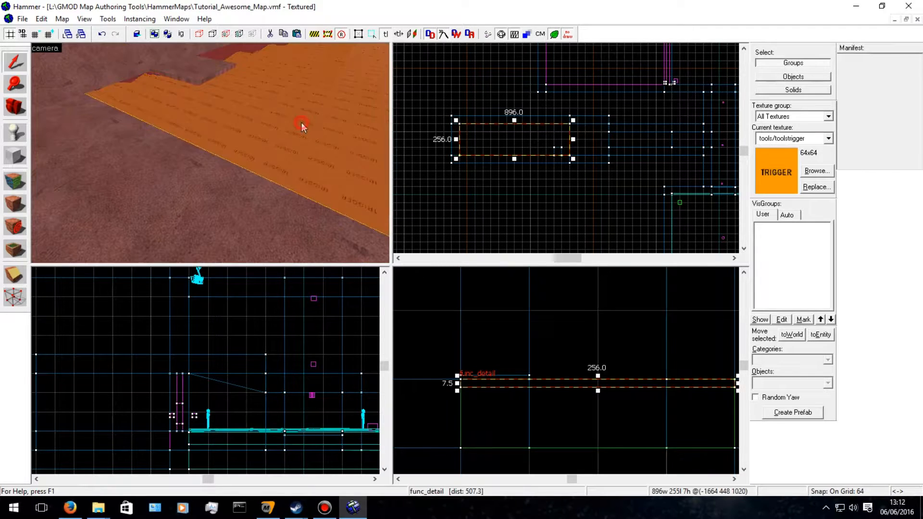
left_click(223, 56)
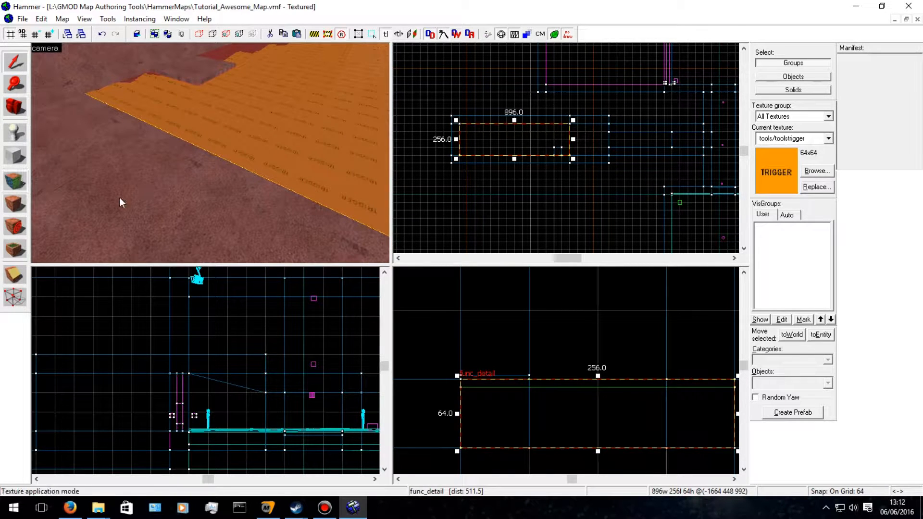
key("ctrl+t")
left_click(557, 297)
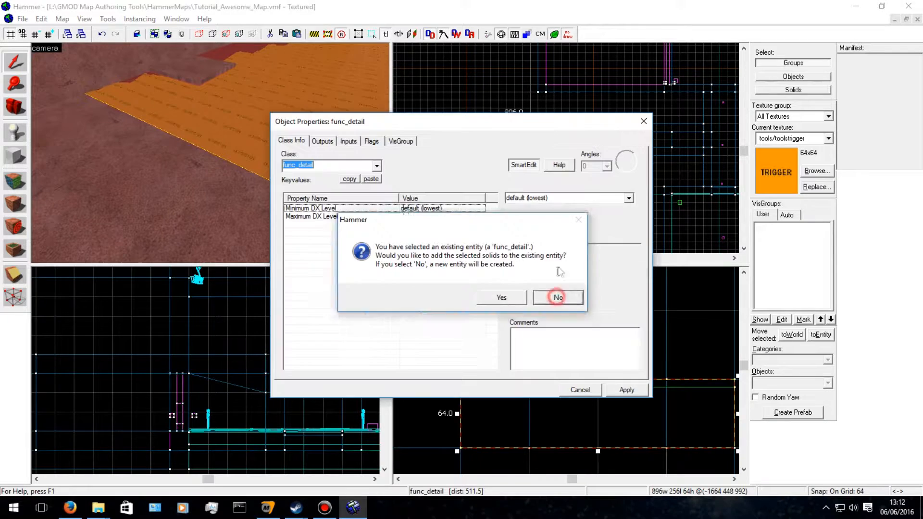
left_click(644, 120)
right_click(537, 152)
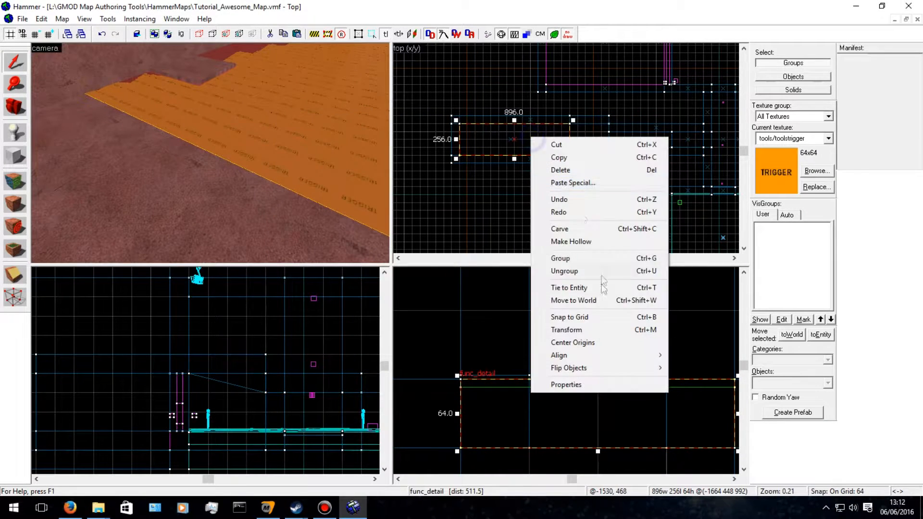
left_click(559, 301)
Select the thin trigger layer over the pool, keep it in its existing entity and change its class to trigger_teleport.
left_click(295, 119)
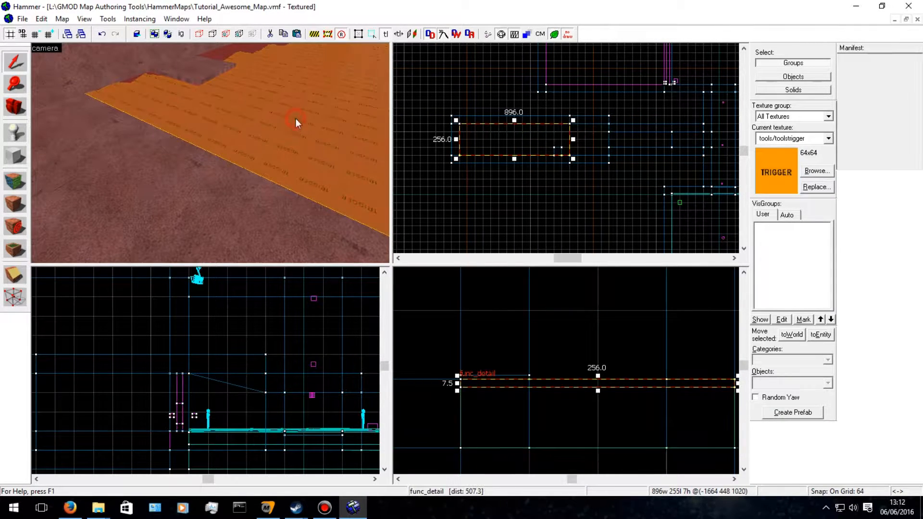
key("ctrl+t")
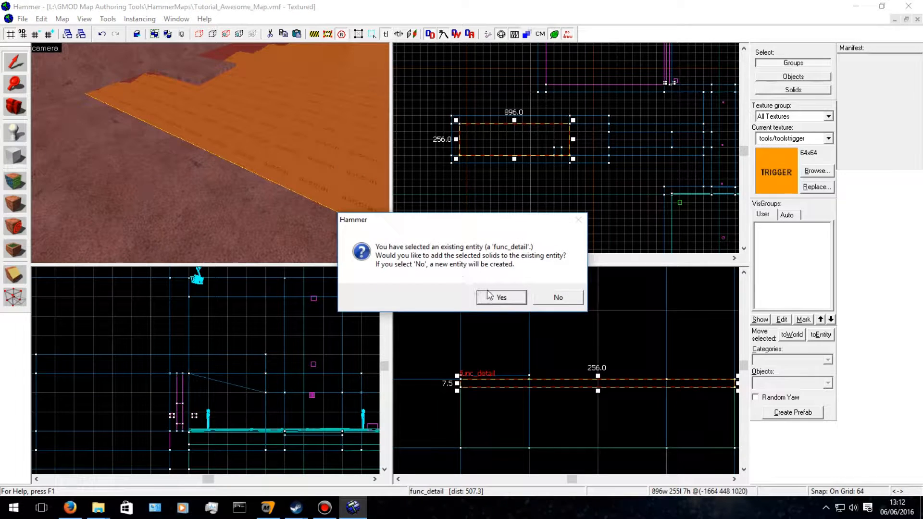
left_click(500, 296)
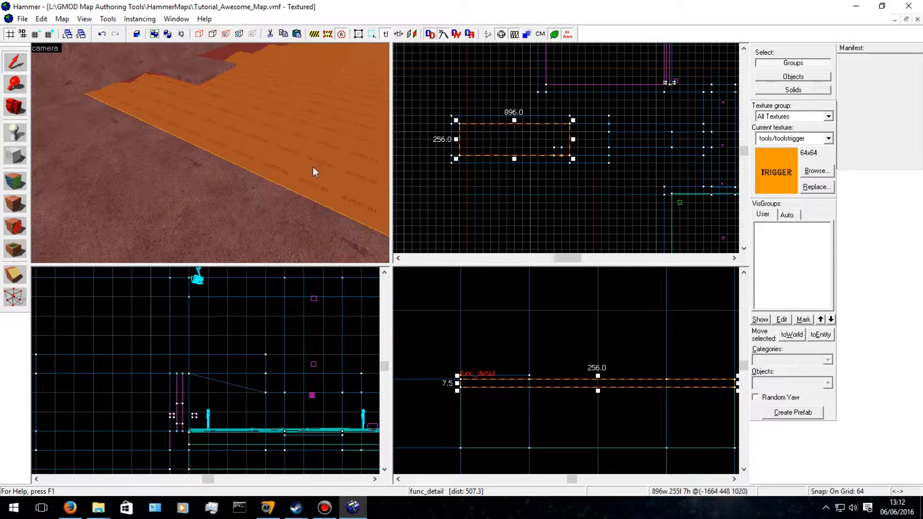
key("alt+Return")
type("trigger")
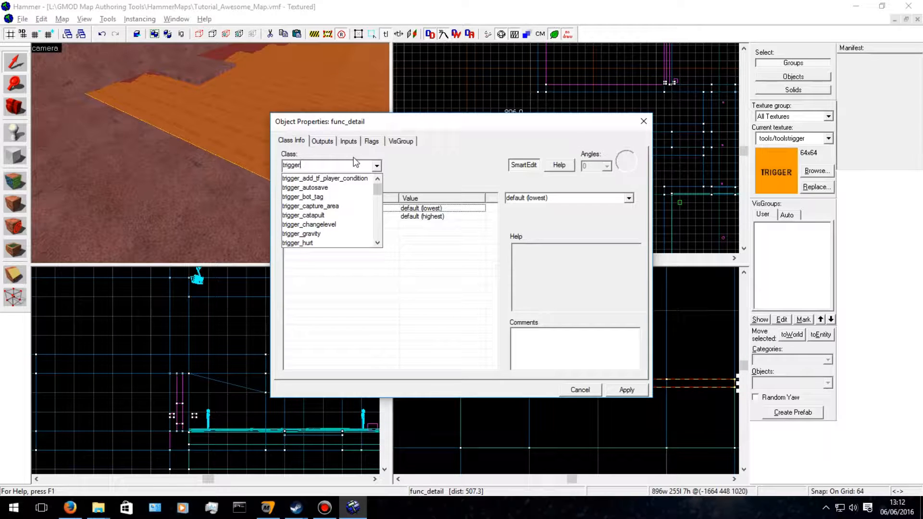
type("ele")
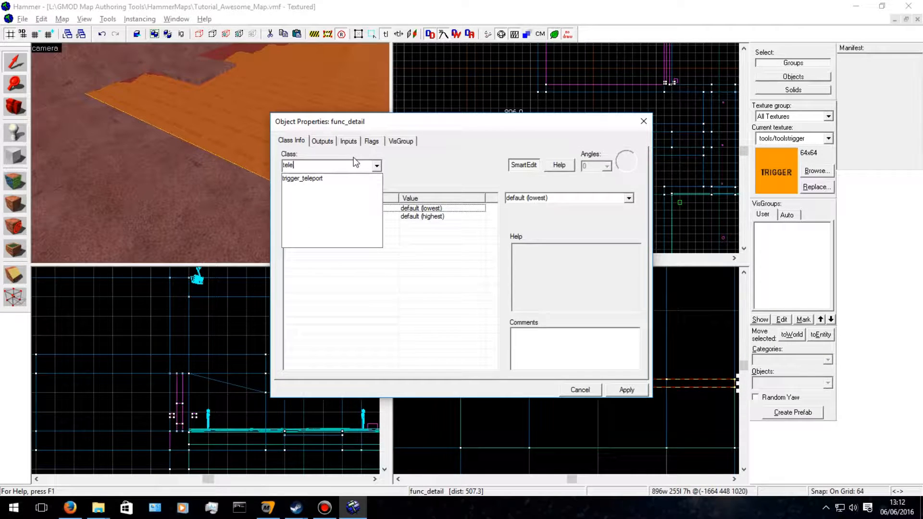
left_click(311, 178)
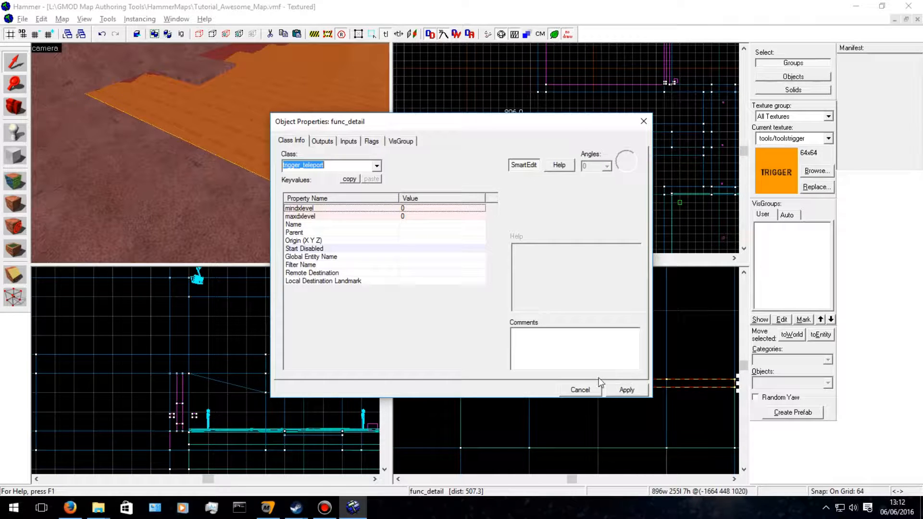
left_click(626, 390)
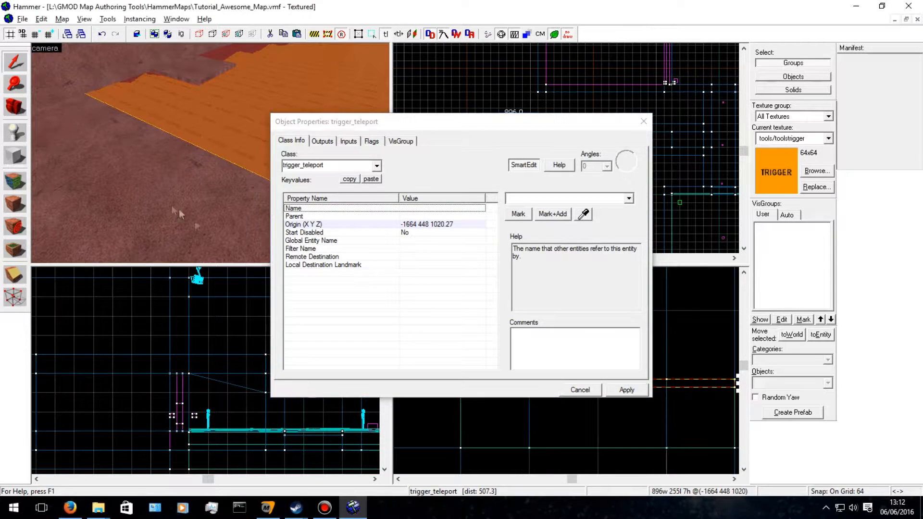
key("a")
key("Right")
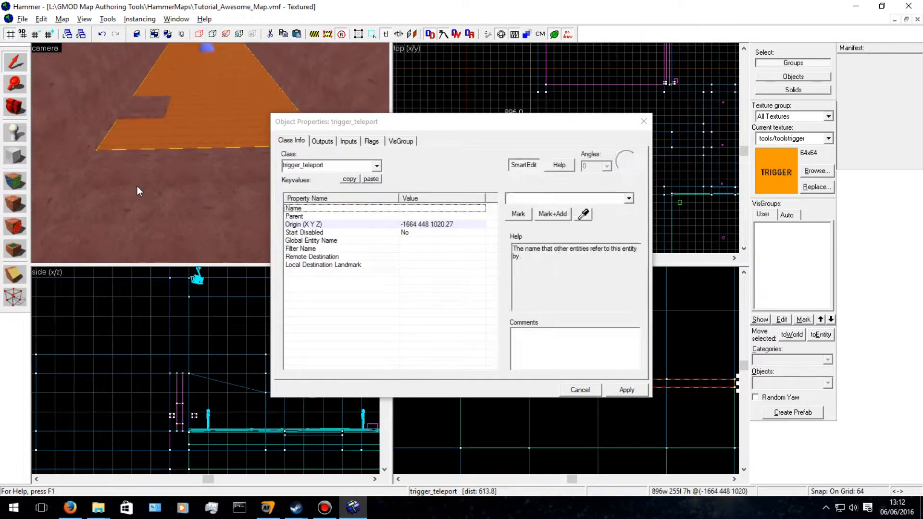
Place a point entity on the floor in front of the trigger layer and change its class to info_landmark.
key("shift+e")
left_click(186, 194)
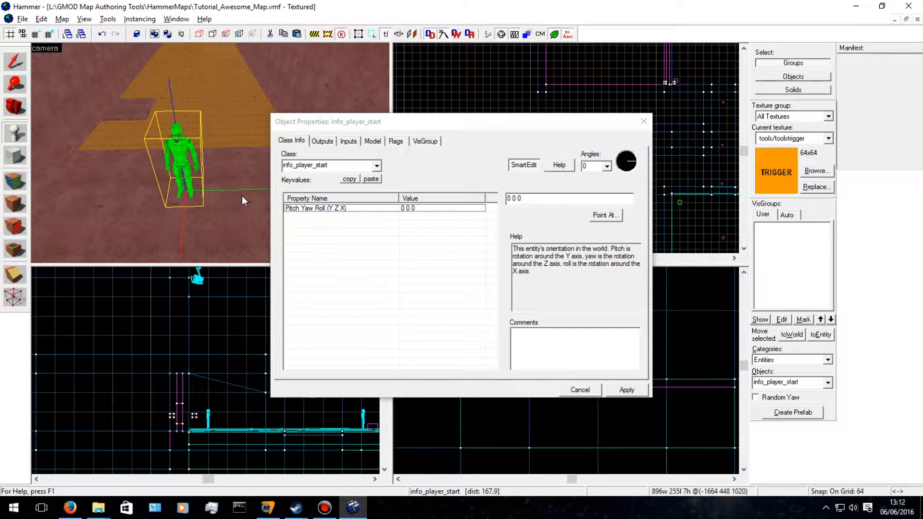
key("alt+Return")
key("alt+Return")
left_click(352, 168)
key("BackSpace")
type("=")
key("BackSpace")
key("BackSpace")
key("BackSpace")
key("BackSpace")
key("BackSpace")
key("BackSpace")
key("BackSpace")
key("BackSpace")
key("BackSpace")
key("BackSpace")
key("BackSpace")
key("BackSpace")
key("BackSpace")
key("BackSpace")
key("BackSpace")
key("BackSpace")
key("BackSpace")
type("landmark")
left_click(336, 177)
left_click(626, 389)
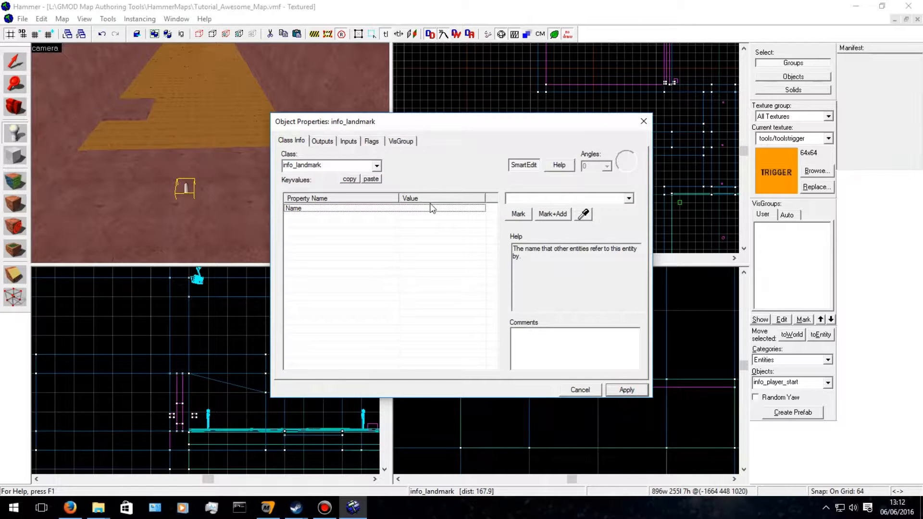
Name the info_landmark parkour_death_respawn, apply it and close its properties.
left_click(523, 198)
type("parkour_death_resp")
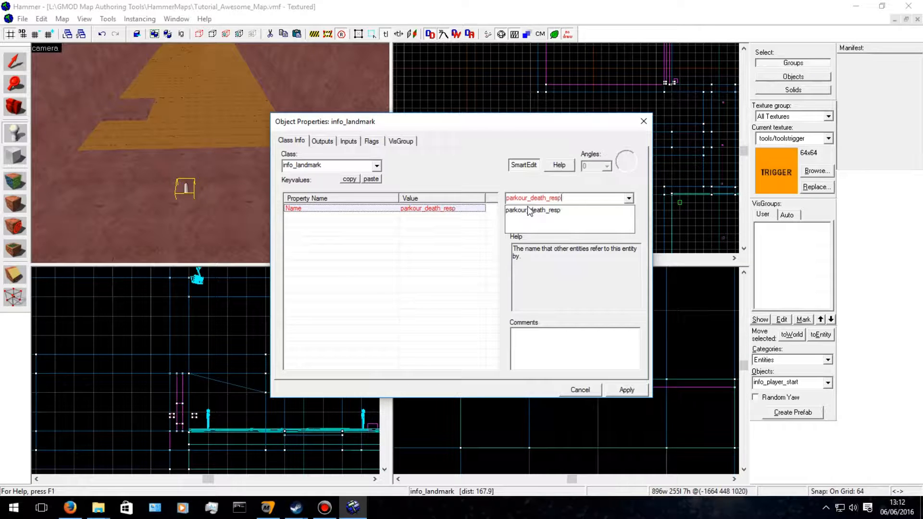
type("n")
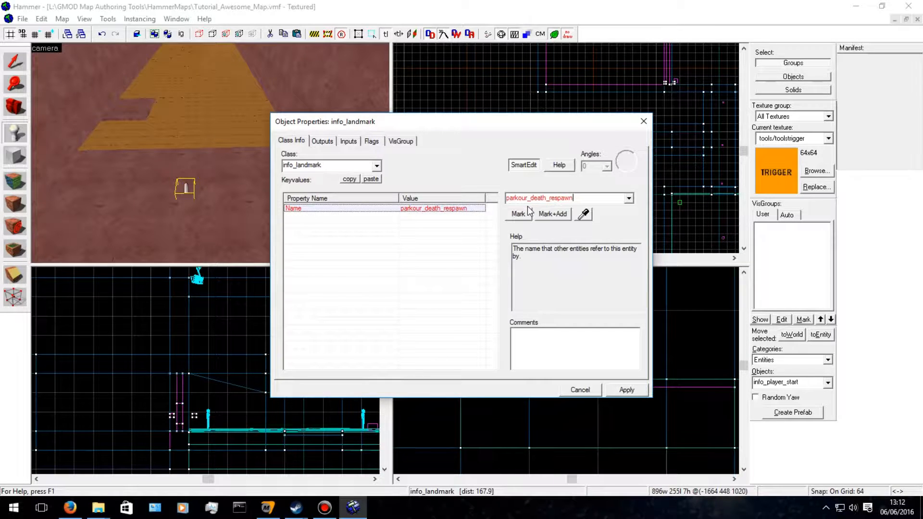
key("Return")
key("shift+s")
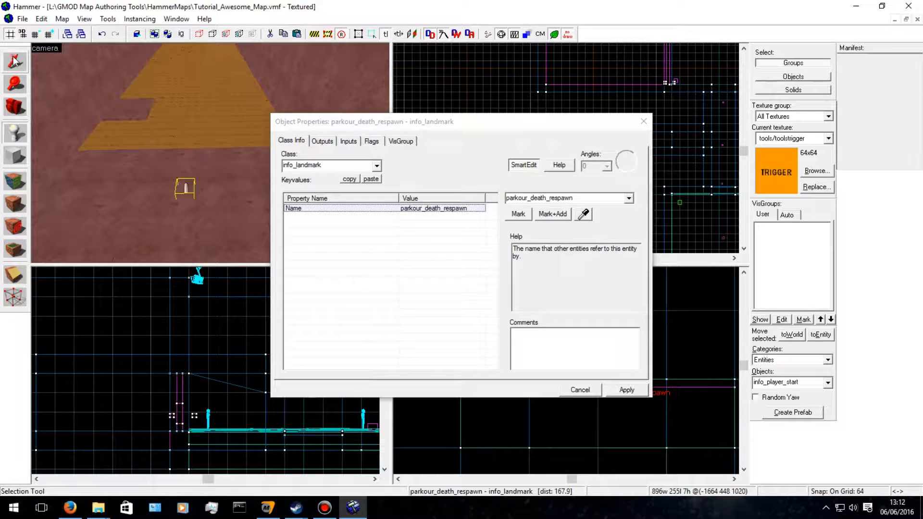
left_click(643, 121)
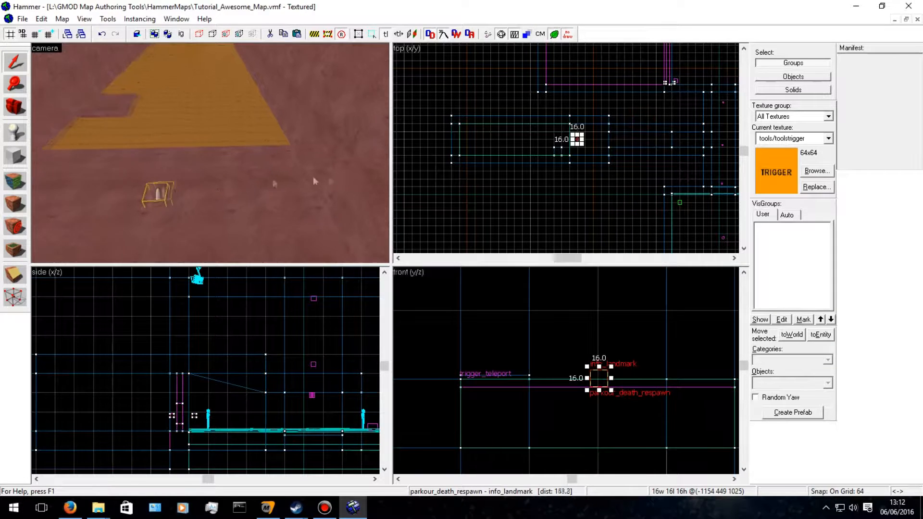
Raise the info_landmark by about 12 units so it sits clear of the floor, and inspect it up close.
scroll(578, 394, "up", 4)
left_click_drag(618, 363, 617, 334)
key("w")
key("Left")
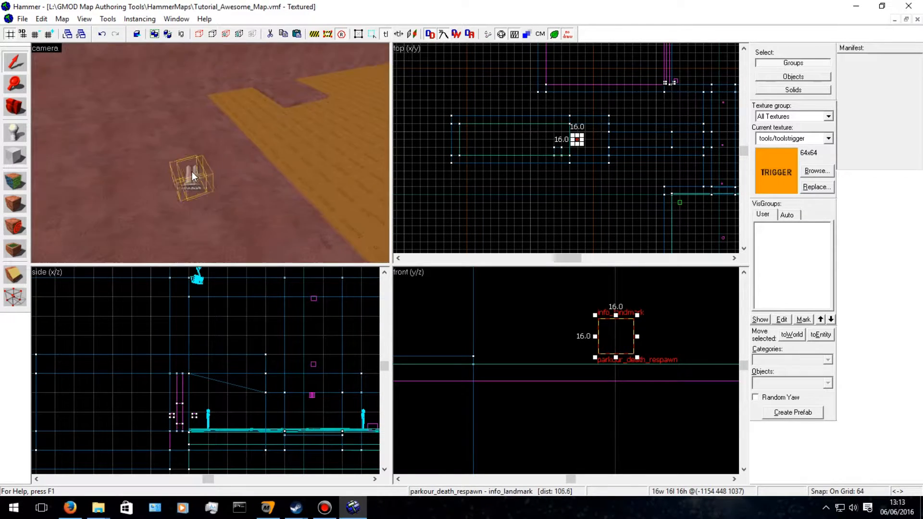
key("Down")
key("Up")
key("Right")
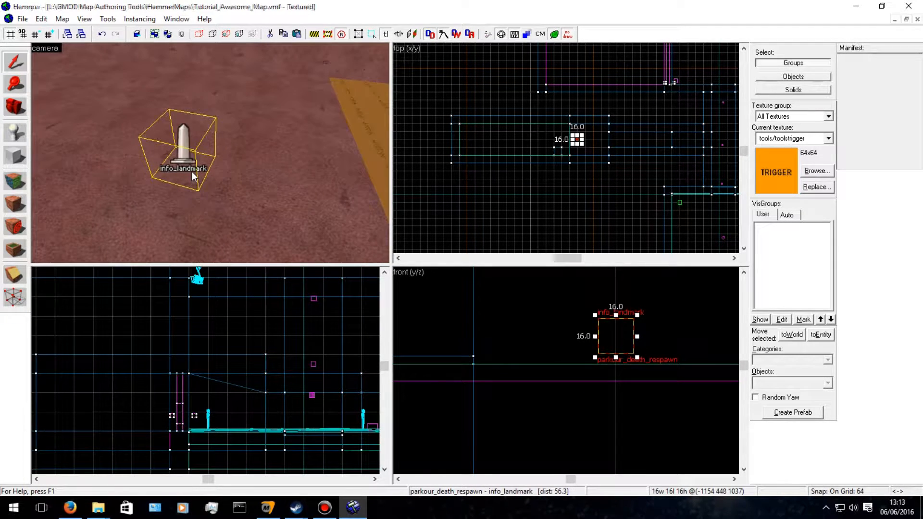
key("Right")
key("s")
Select the trigger_teleport layer over the pool and set its Remote Destination to parkour_death_respawn.
left_click(314, 175)
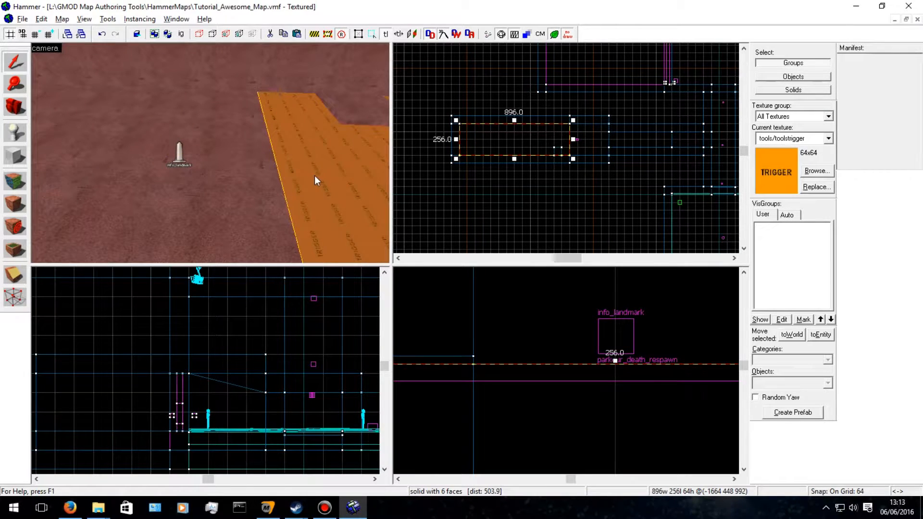
key("alt+Return")
left_click(642, 122)
key("d")
left_click(293, 254)
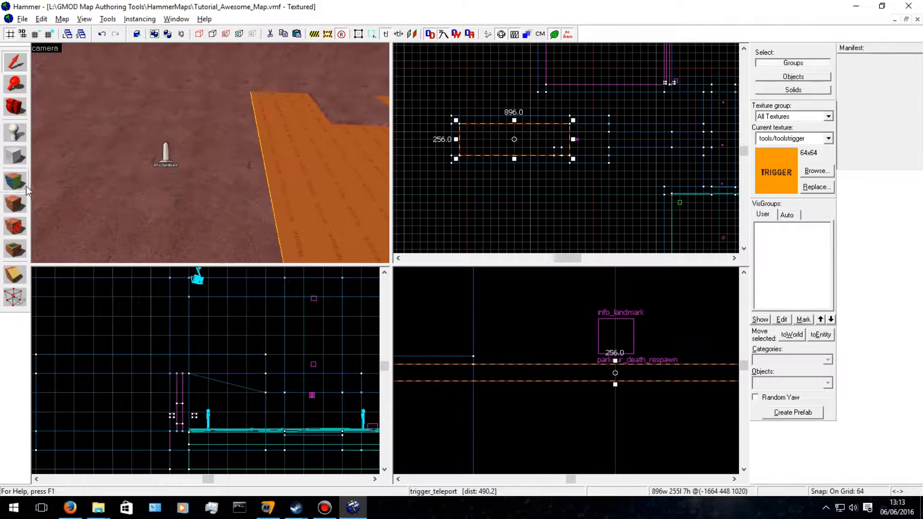
key("alt+Return")
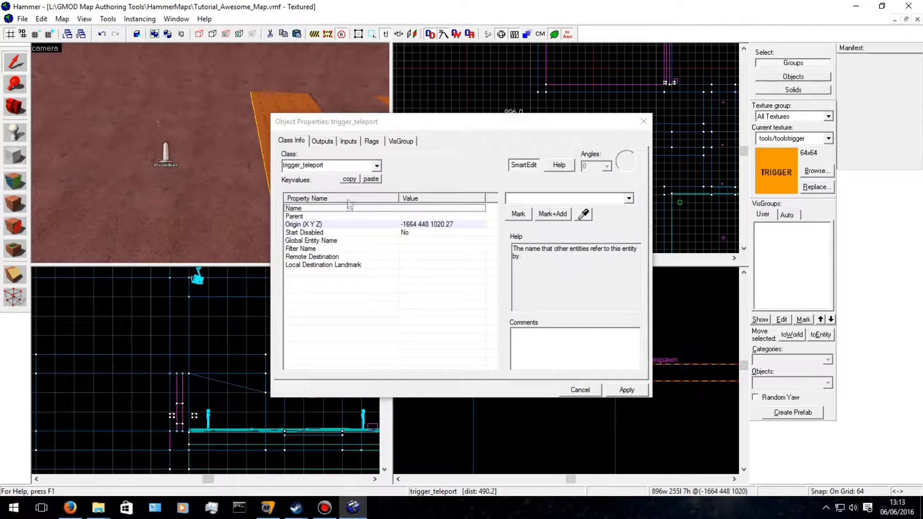
left_click(411, 249)
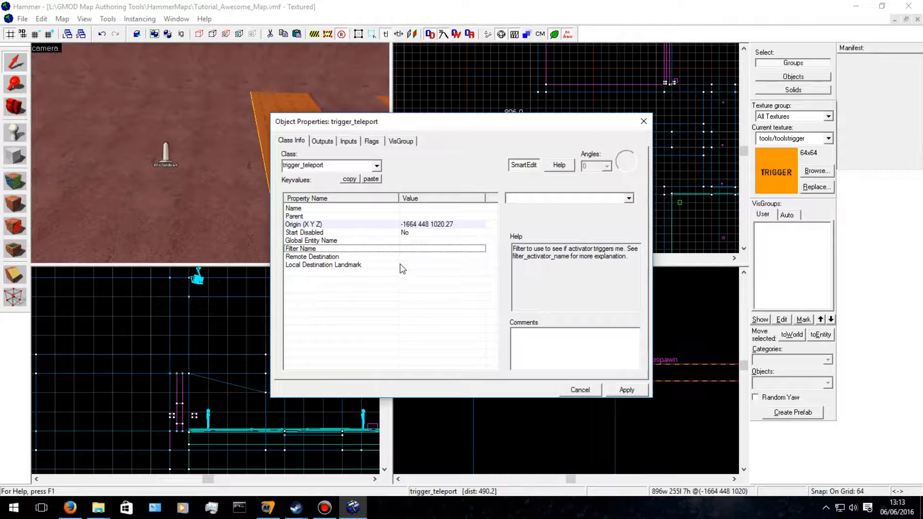
left_click(399, 265)
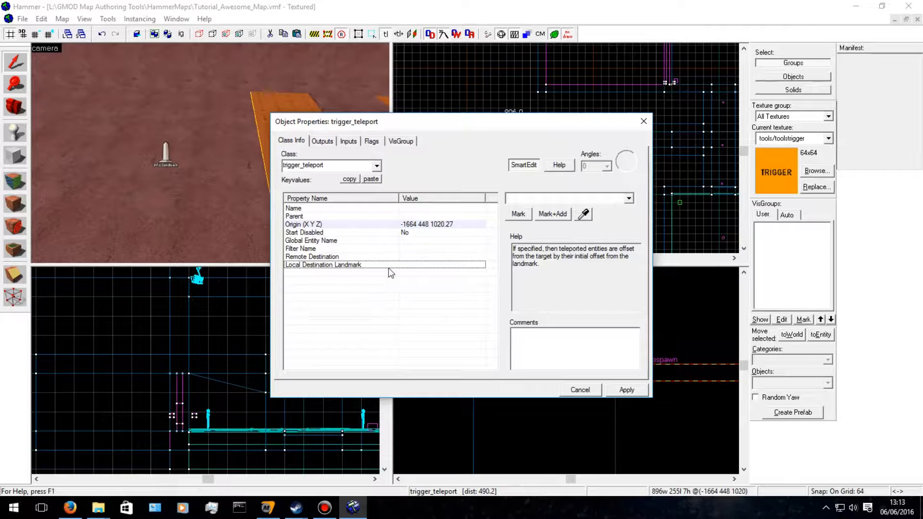
left_click(391, 257)
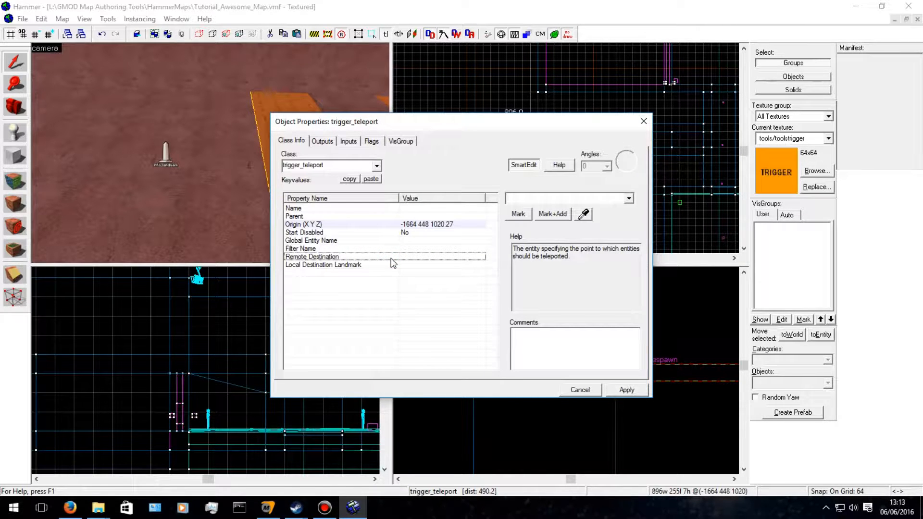
left_click(389, 265)
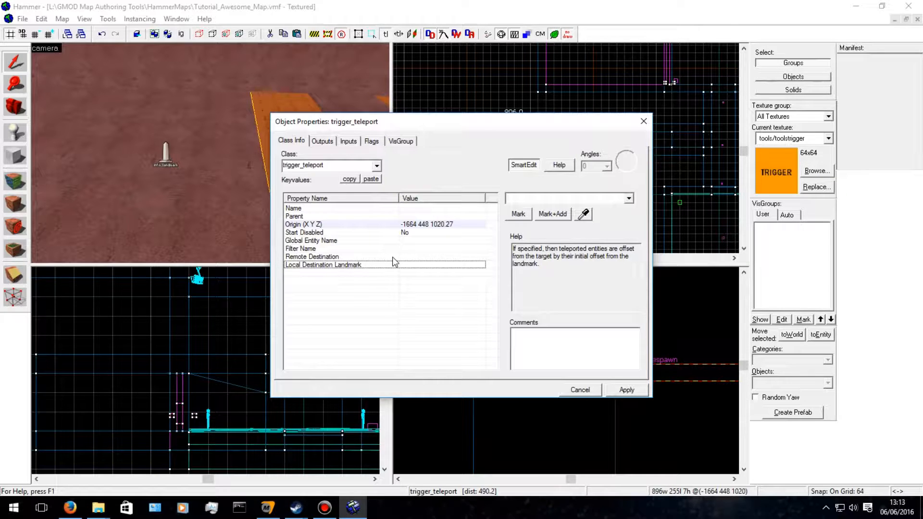
left_click(394, 257)
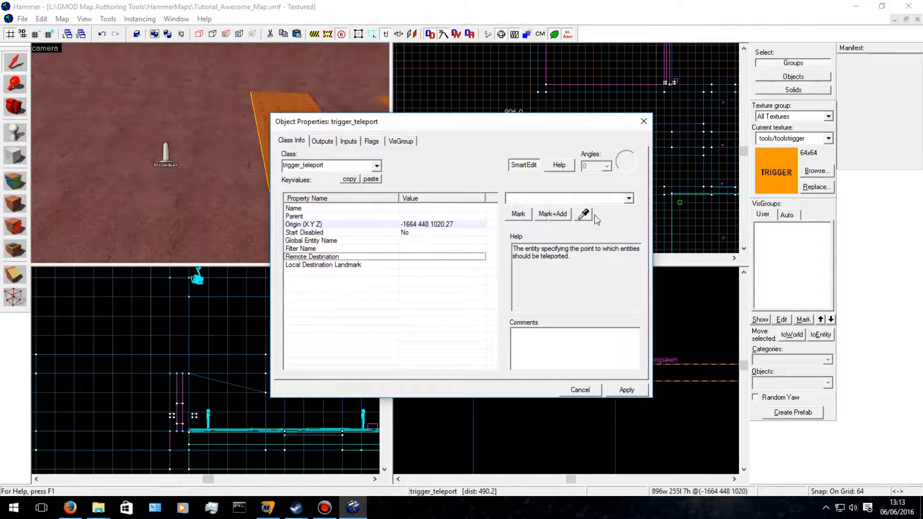
left_click(628, 198)
left_click(628, 198)
type("par")
left_click(585, 212)
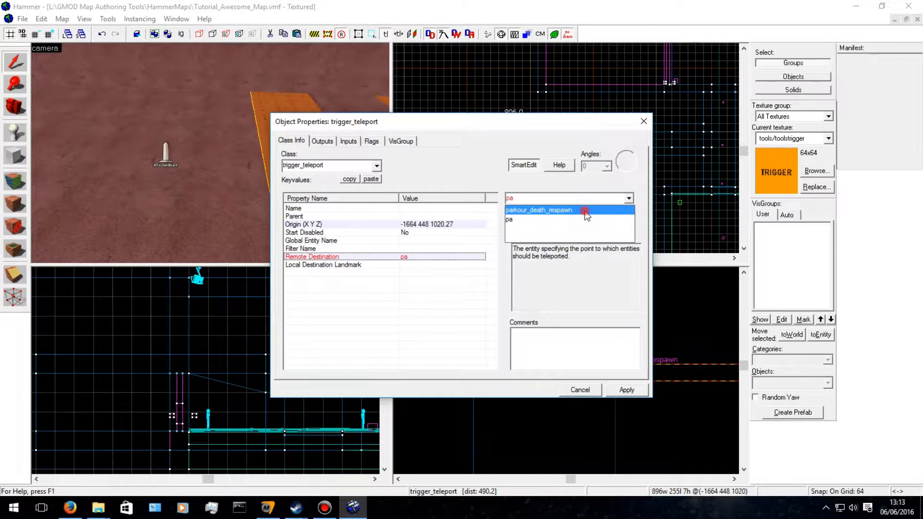
Set the trigger_teleport's Local Destination Landmark to parkour_death_respawn and apply the properties.
left_click(456, 265)
left_click(629, 199)
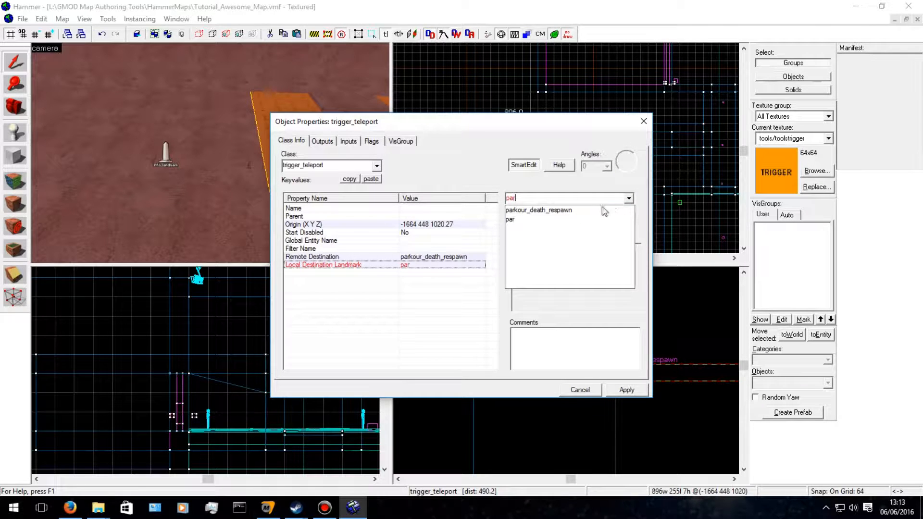
left_click(590, 210)
left_click(627, 390)
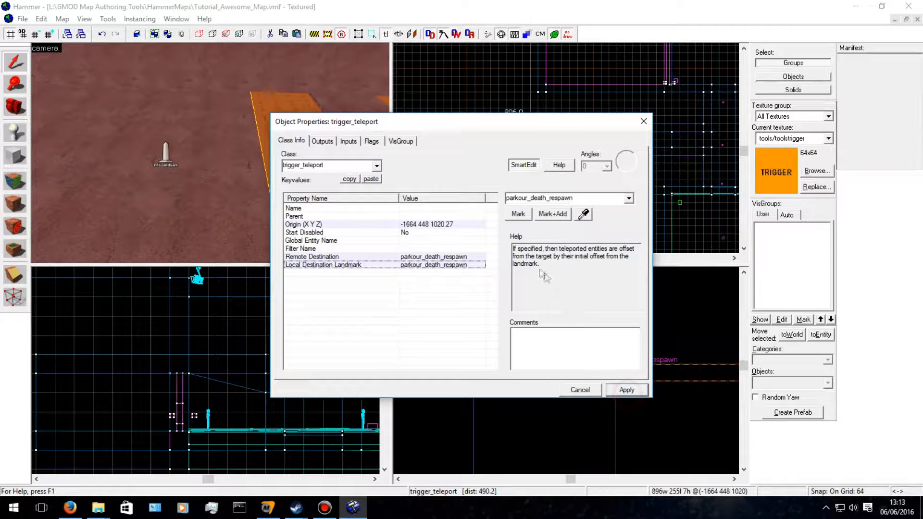
Rename the info_landmark in front of the pool to parkour_death_respawn1 and apply the change.
left_click(171, 157)
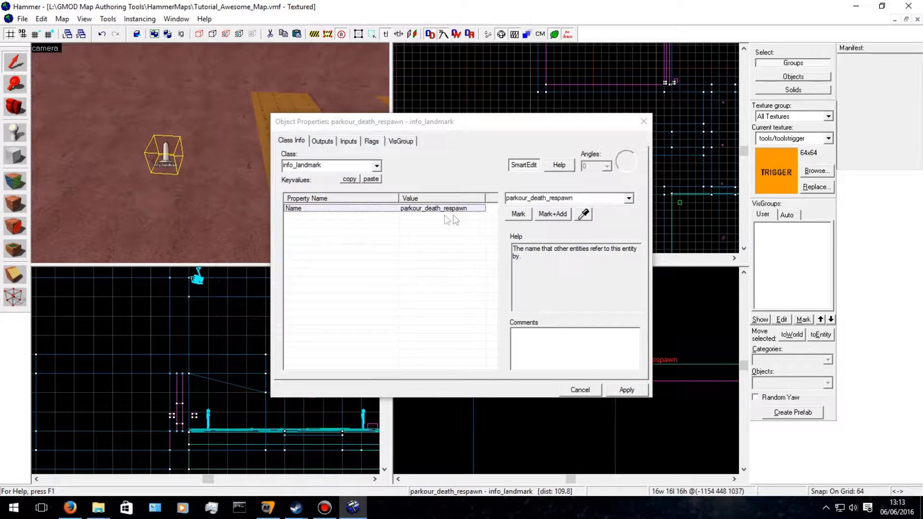
left_click(576, 197)
type("1")
left_click(626, 390)
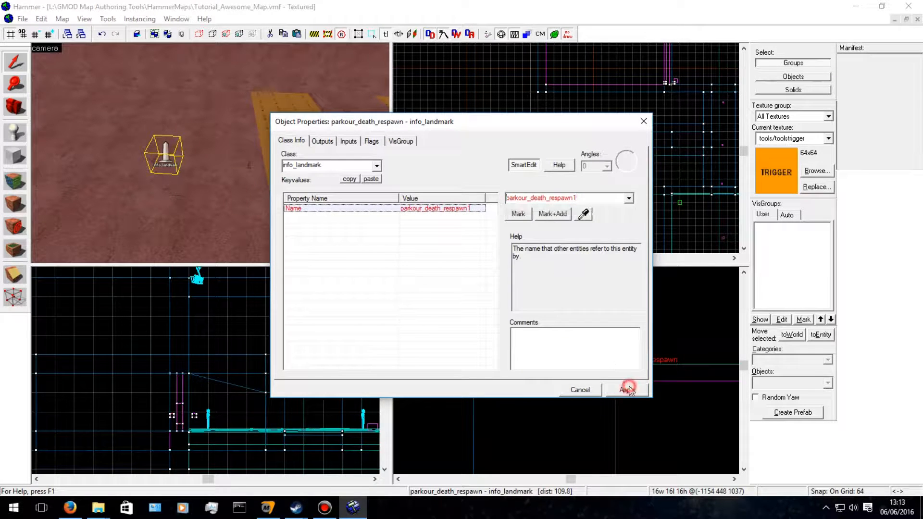
Change the trigger_teleport's Local Destination Landmark and Remote Destination to parkour_death_respawn1 and apply.
left_click(264, 122)
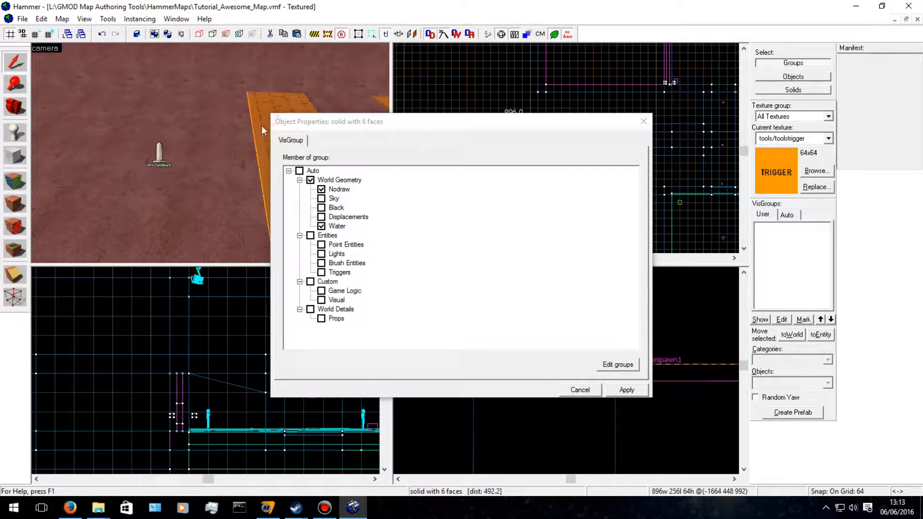
left_click(461, 257)
left_click(459, 264)
left_click(589, 199)
type("1")
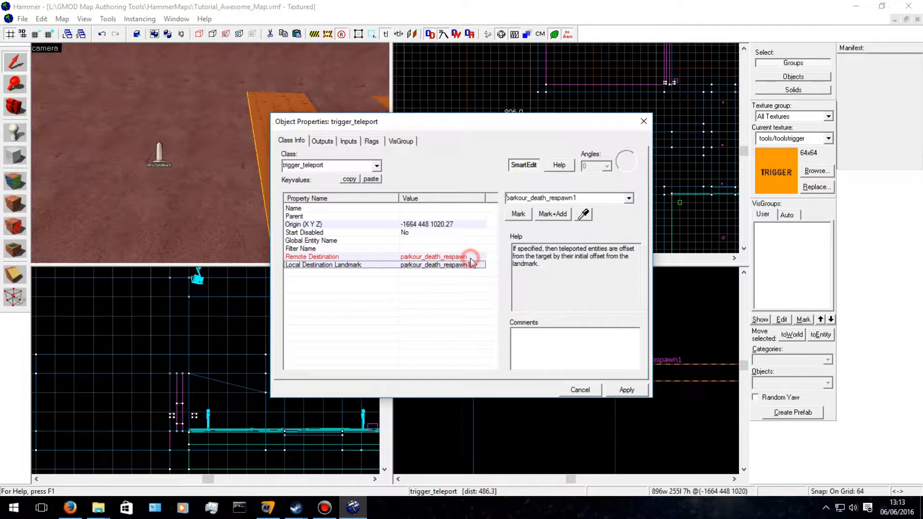
left_click(468, 256)
left_click(591, 197)
type("1")
left_click(626, 389)
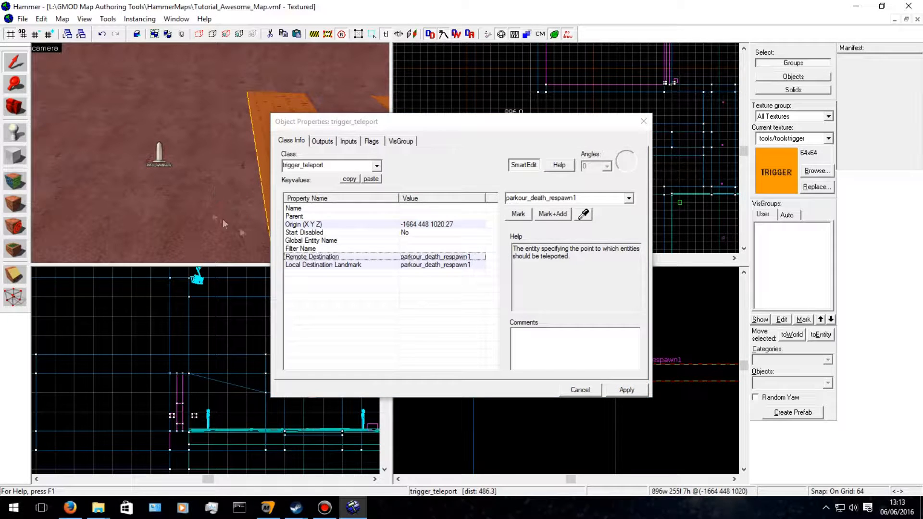
Enable the Clients flag on the trigger_teleport, apply it and close the object properties.
left_click(370, 141)
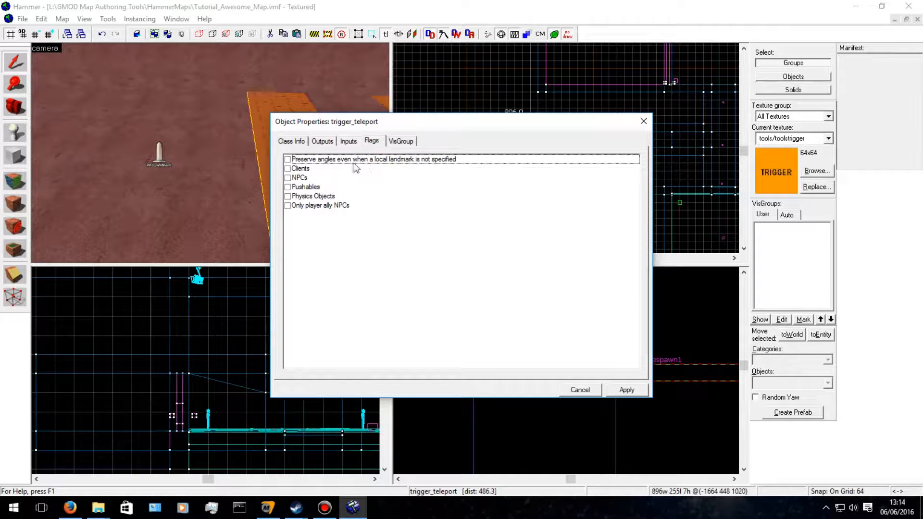
left_click(288, 169)
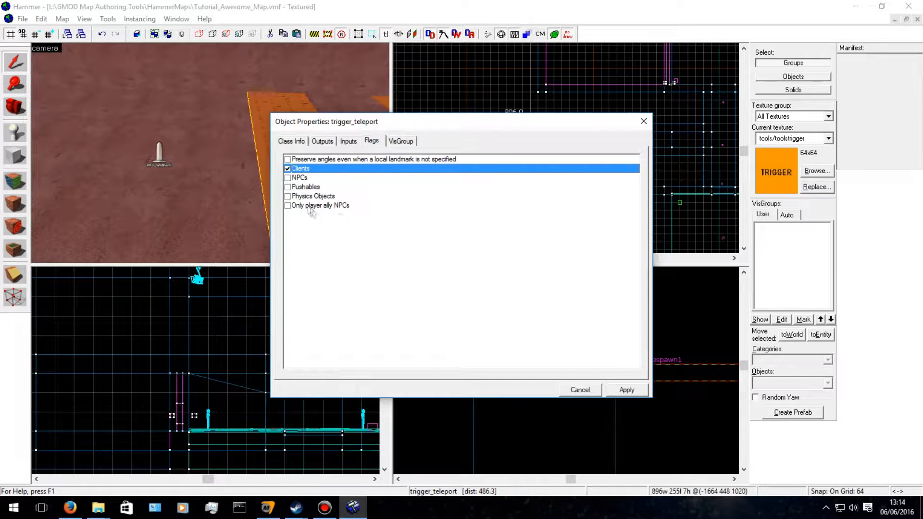
left_click(291, 140)
left_click(626, 389)
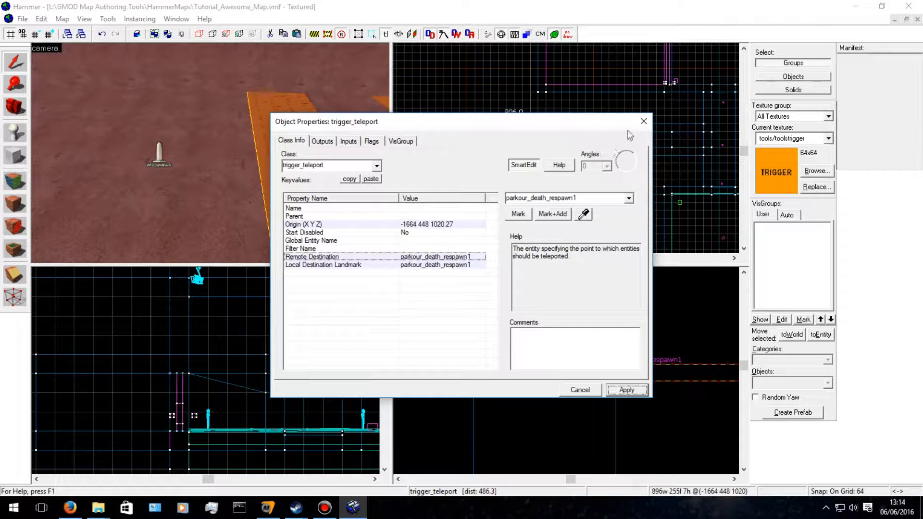
left_click(643, 121)
Select the 64-unit square platform in the pool and examine how it sits against the water and trigger layer.
key("a")
key("Right")
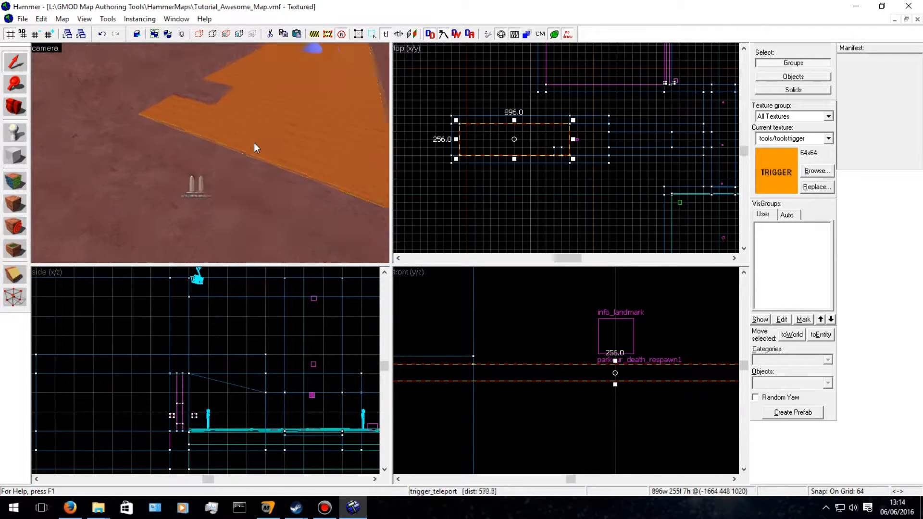
key("Right")
left_click(16, 62)
left_click(132, 151)
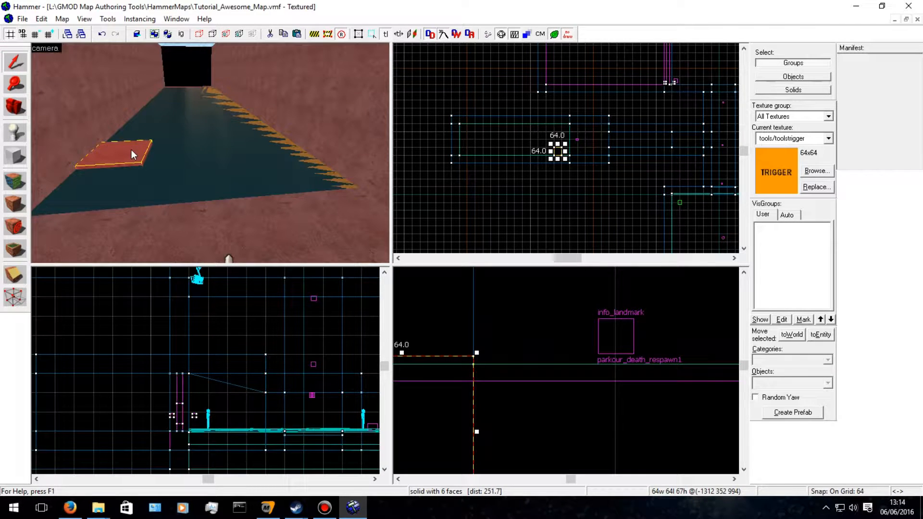
key("d")
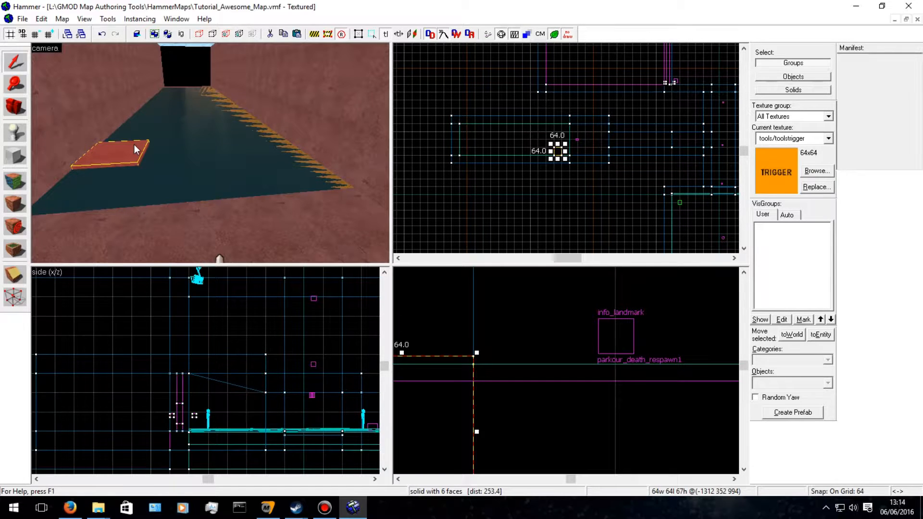
key("w")
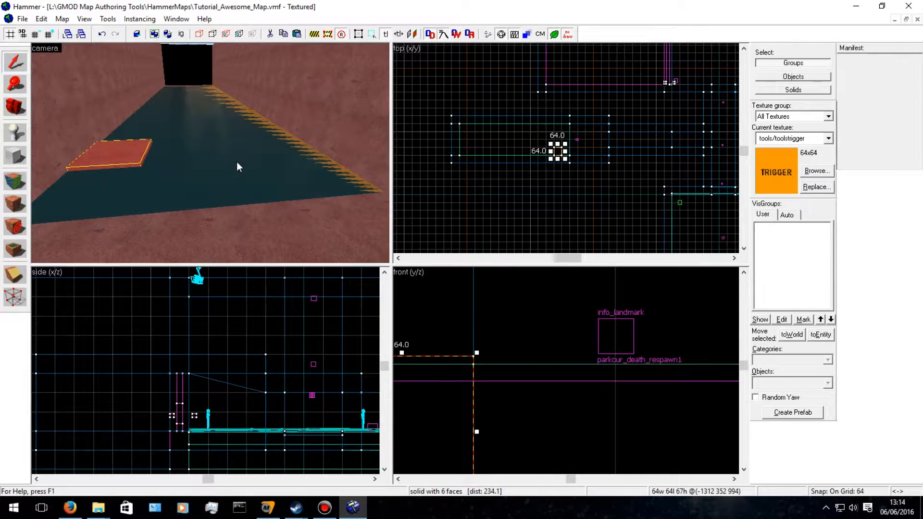
key("s")
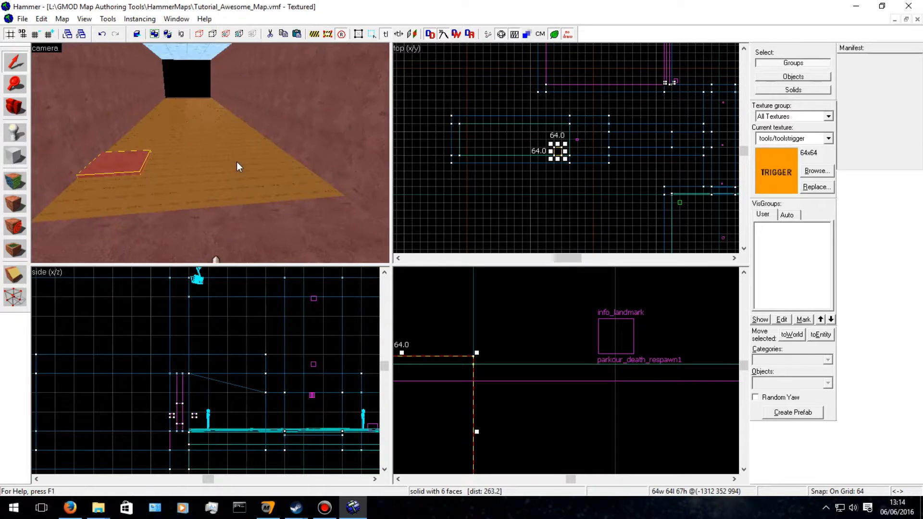
key("Left")
key("Up")
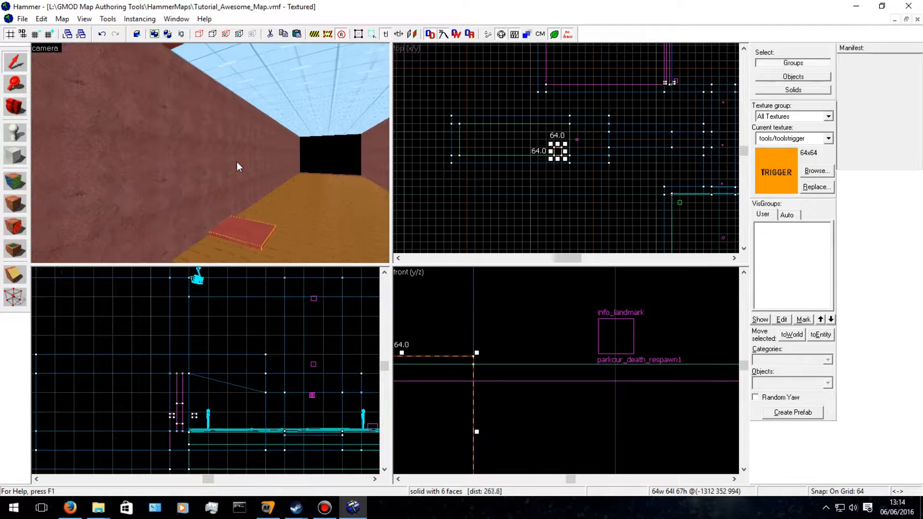
key("w")
key("Down")
key("w")
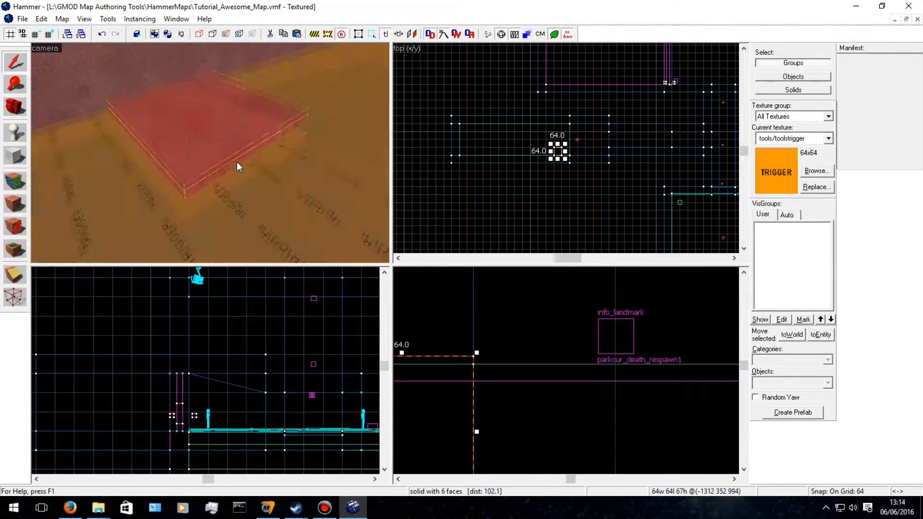
key("s")
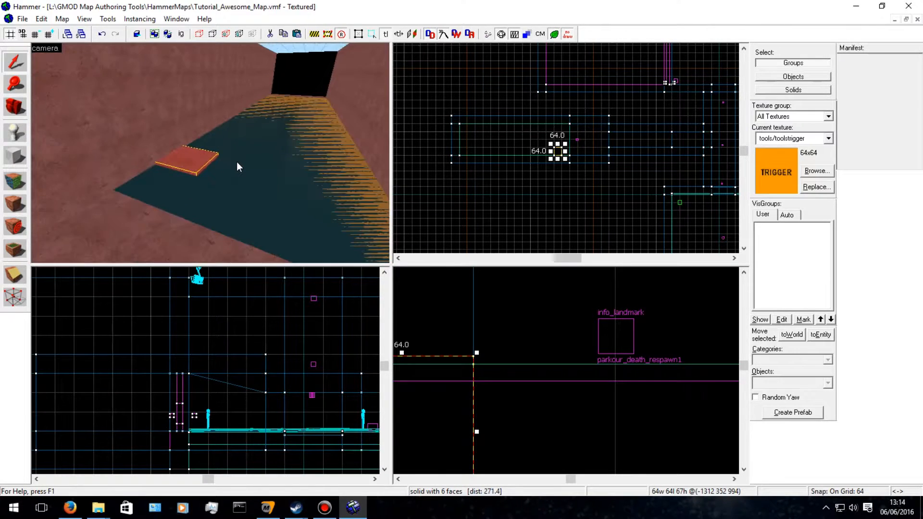
Enlarge the square platform in the pool to 128 by 128 units.
key("a")
key("Left")
key("w")
key("Right")
key("d")
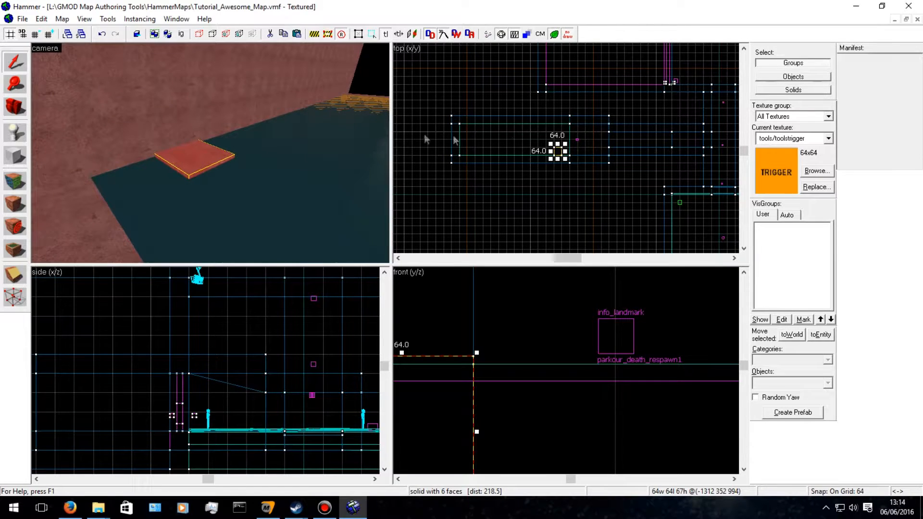
scroll(536, 131, "up", 3)
scroll(533, 131, "up", 3)
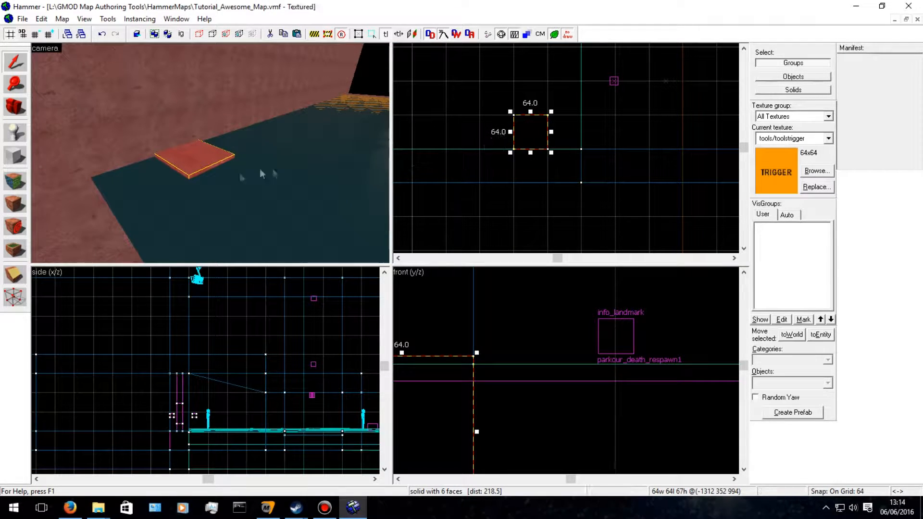
left_click_drag(511, 111, 477, 77)
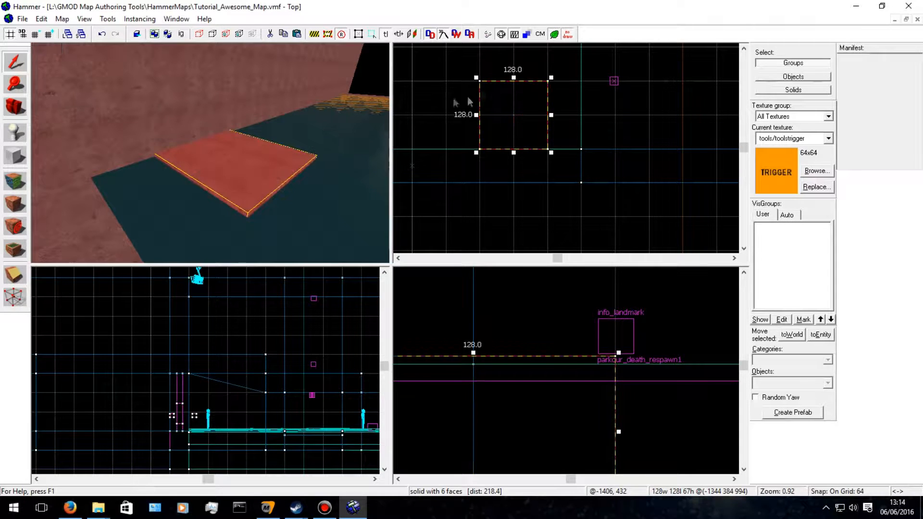
Paste a copy of the 128-unit platform 64 units farther along the pool, set its height to 64 and lower it into the pool.
key("Left")
key("d")
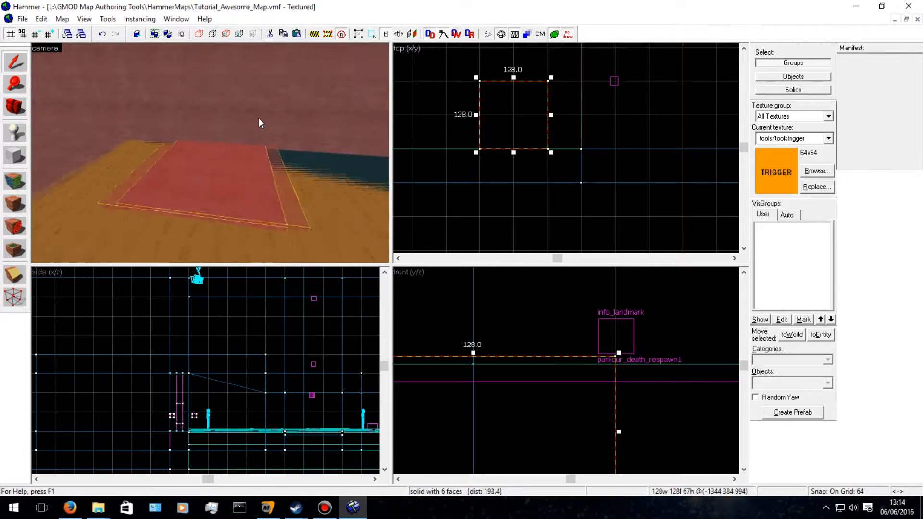
key("s")
key("d")
key("d")
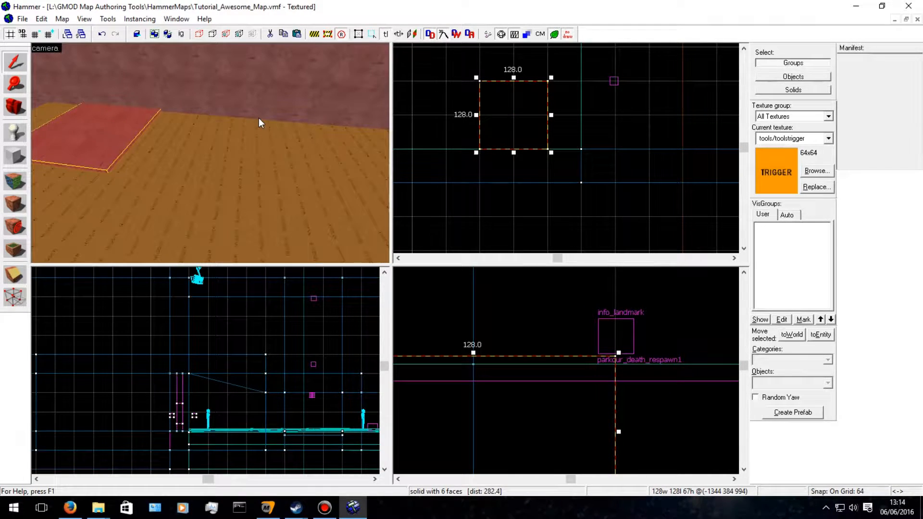
key("ctrl+v")
left_click_drag(421, 115, 433, 96)
scroll(580, 379, "up", 3)
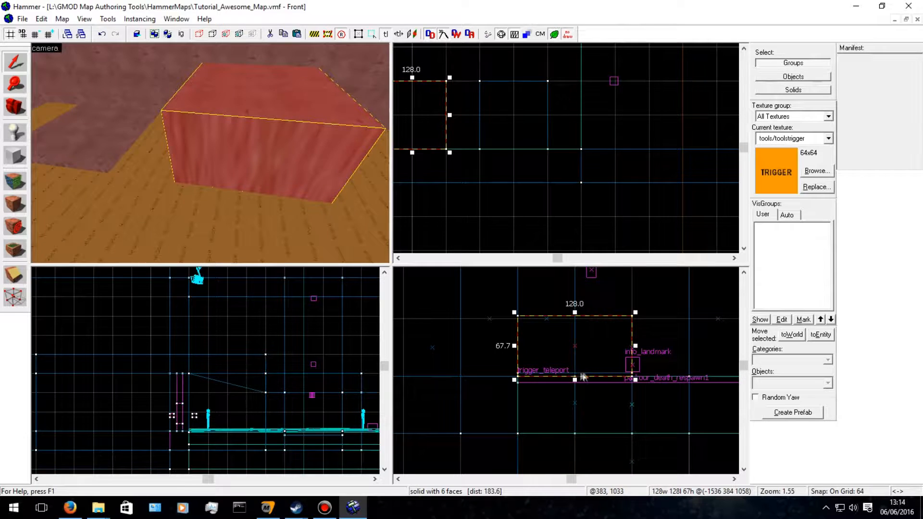
mouse_move(575, 380)
left_mouse_down()
mouse_move(585, 352)
mouse_move(579, 362)
left_mouse_up()
left_click_drag(573, 313, 592, 398)
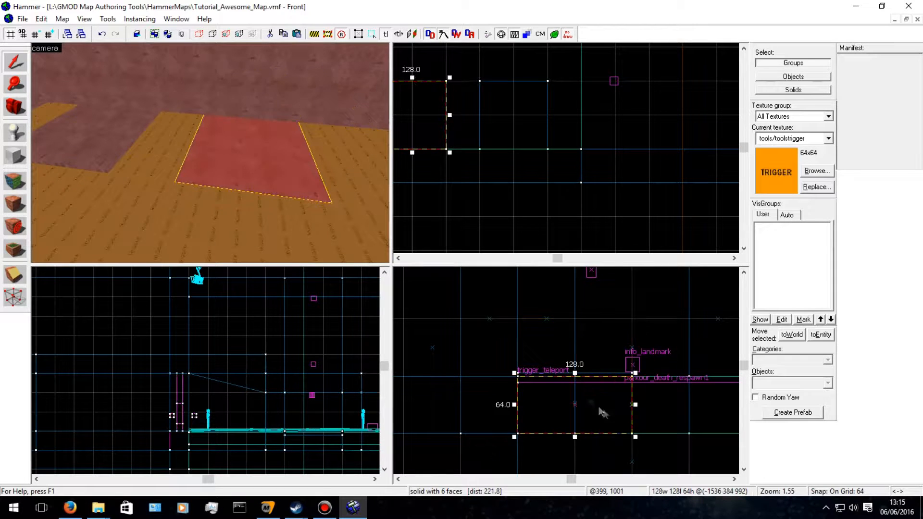
Examine how the copied platform sits against the water surface and the wall.
key("Right")
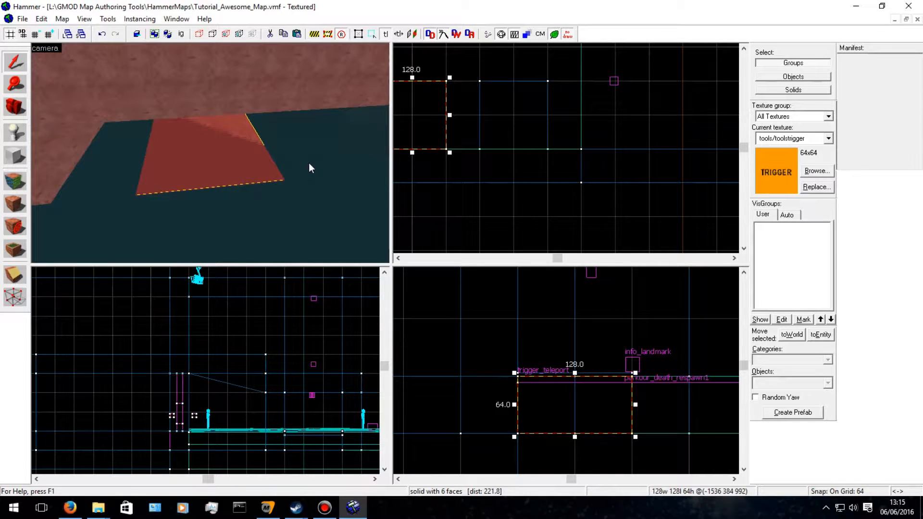
key("Left")
key("s")
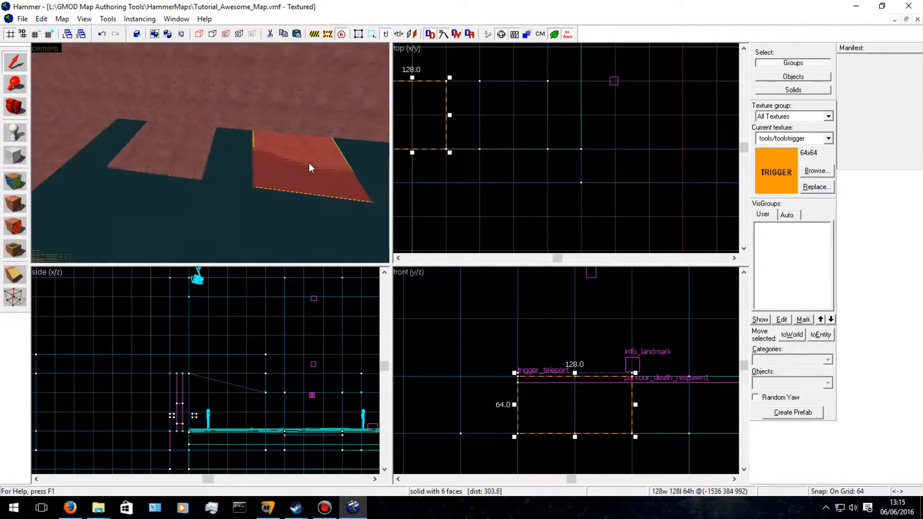
key("Right")
left_click_drag(308, 163, 130, 155)
left_click_drag(575, 374, 575, 374)
left_click(271, 150)
key("w")
key("d")
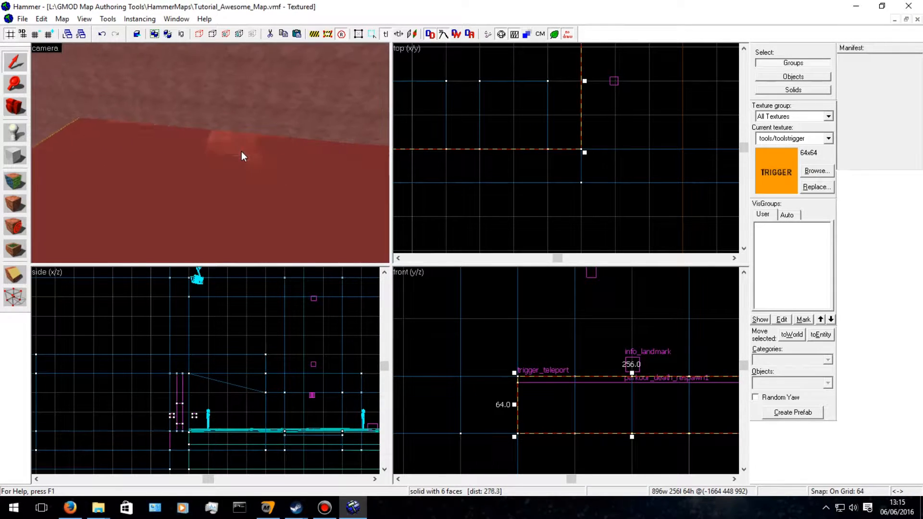
left_click(250, 168)
key("d")
key("s")
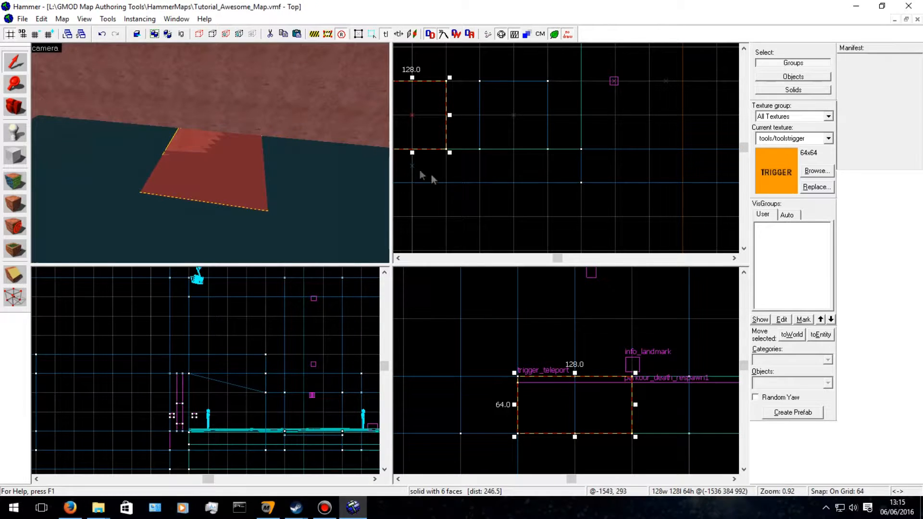
Reshape the second platform into a strip 64 units wide and 192 units long across the pool.
scroll(511, 181, "down", 1)
key("Left")
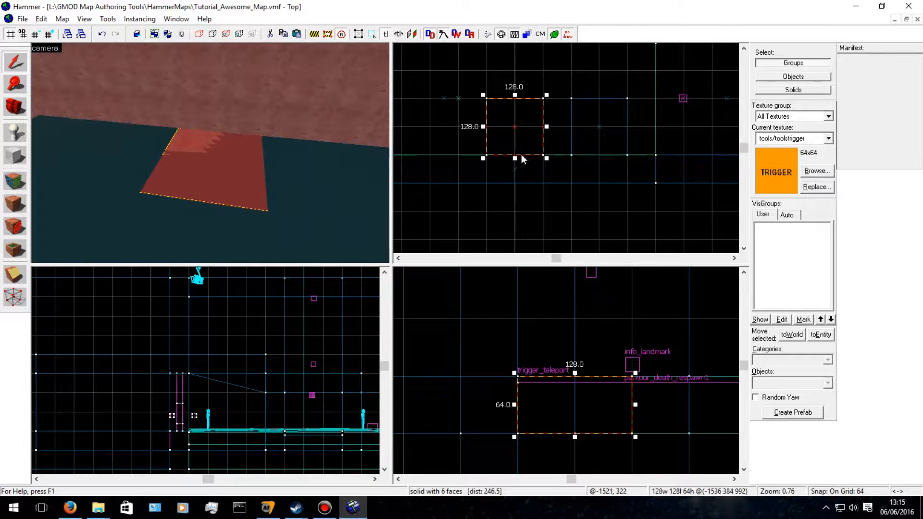
key("z")
key("d")
key("s")
key("z")
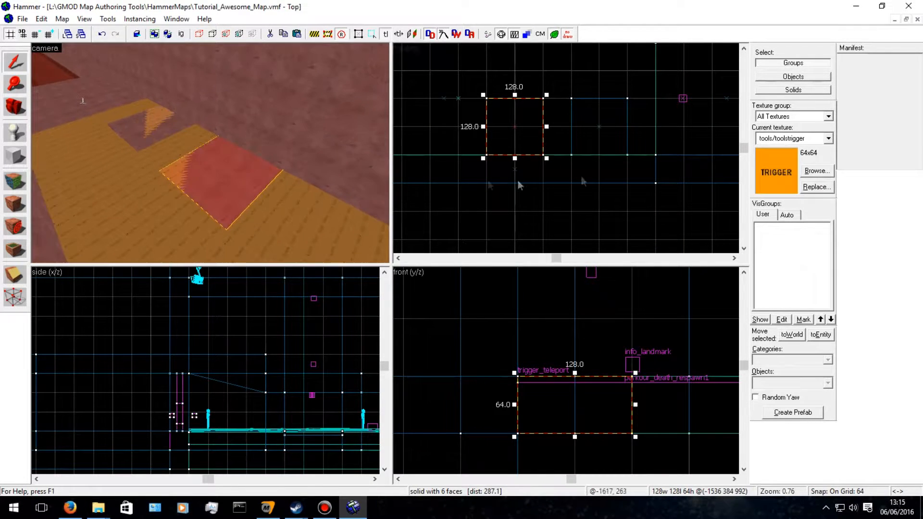
left_click_drag(547, 127, 531, 126)
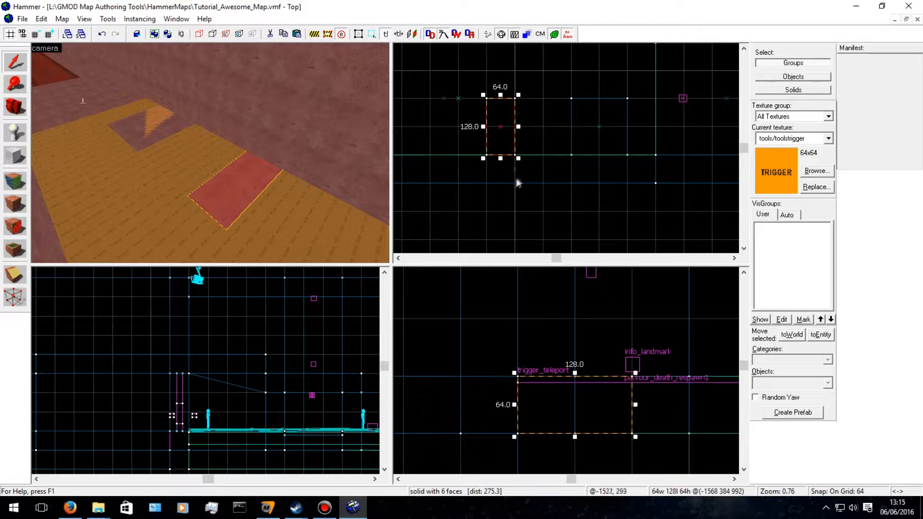
left_click_drag(500, 97, 498, 75)
Paste a copy of the strip platform 128 units farther along the pool and lower it level with the original.
key("d")
key("s")
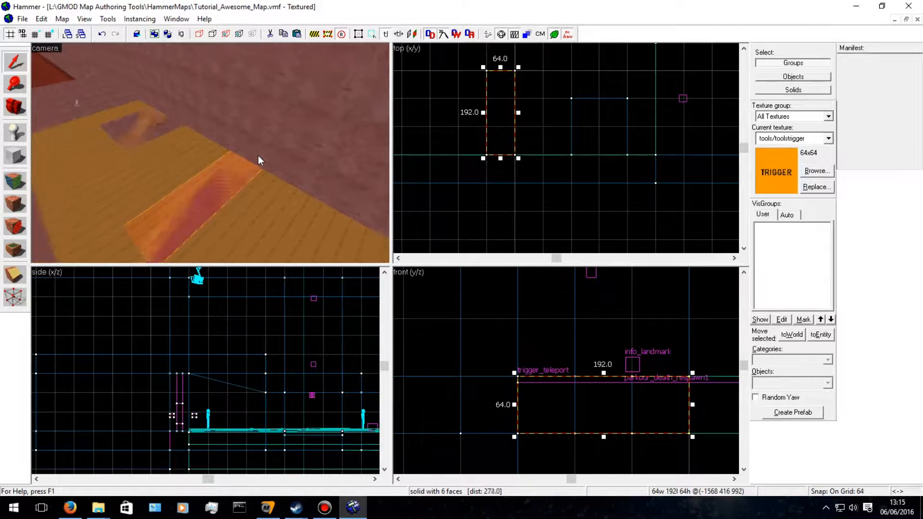
key("a")
key("w")
key("Right")
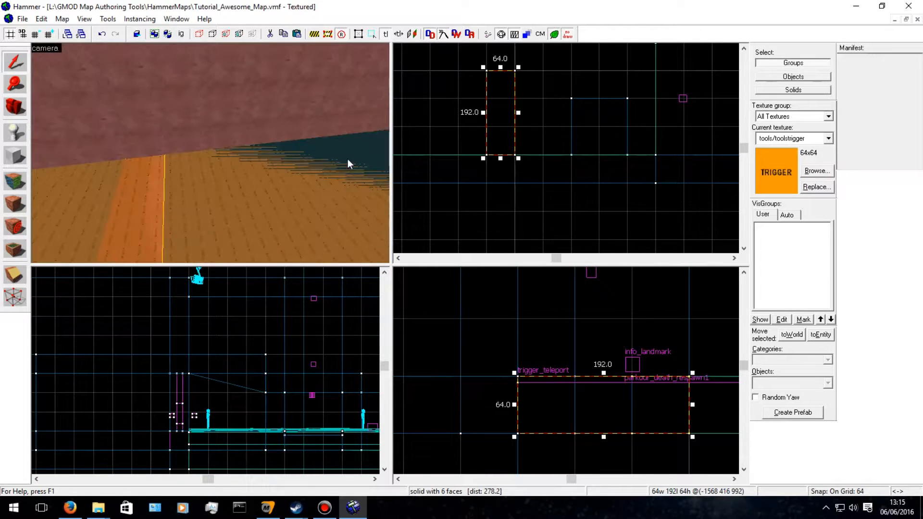
key("s")
key("ctrl+v")
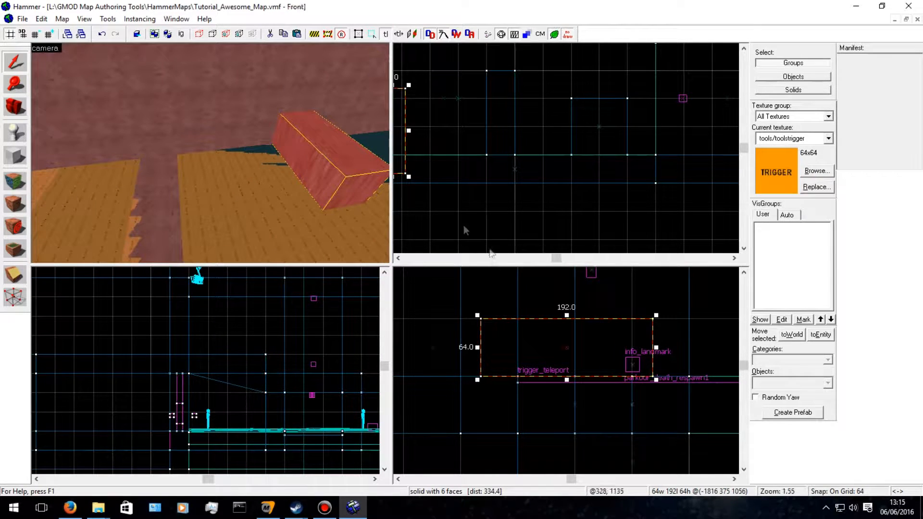
left_click_drag(404, 128, 416, 104)
left_click_drag(599, 339, 601, 380)
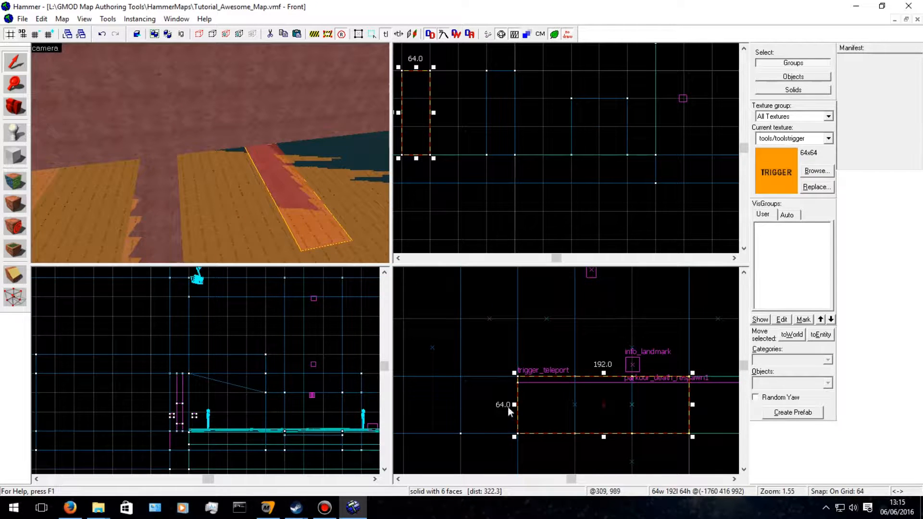
Shorten the copied strip to a 64 by 64 unit block on the side away from the wall.
left_click_drag(512, 405, 621, 407)
key("Right")
key("Left")
Duplicate the 64-unit block and place the copy one grid square farther along, against the opposite pool wall.
mouse_move(650, 420)
left_mouse_down()
mouse_move(542, 351)
mouse_move(551, 381)
left_mouse_up()
key("Left")
left_click(476, 137)
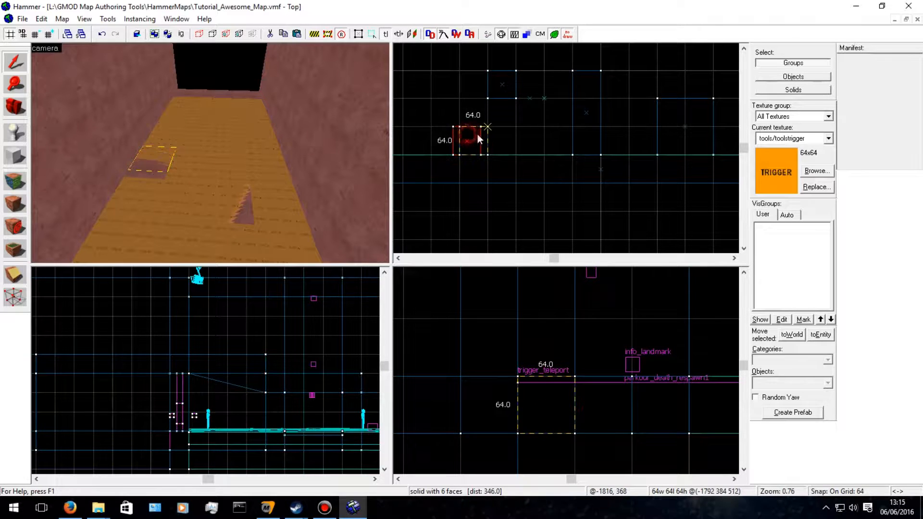
mouse_move(477, 139)
left_mouse_down()
mouse_move(447, 138)
mouse_move(472, 144)
left_mouse_up()
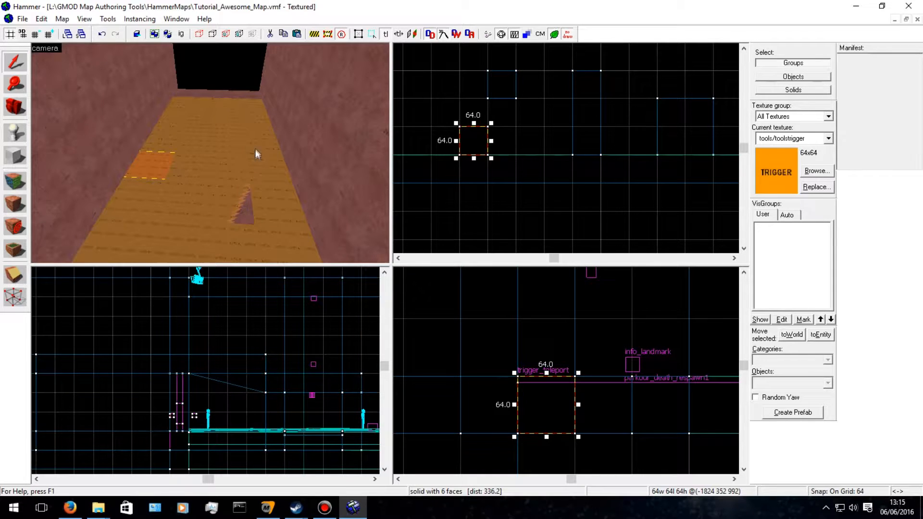
Paste another 64-unit block, lower it into the pool and place it diagonally next to the previous block.
key("ctrl+v")
left_click_drag(433, 60, 442, 142)
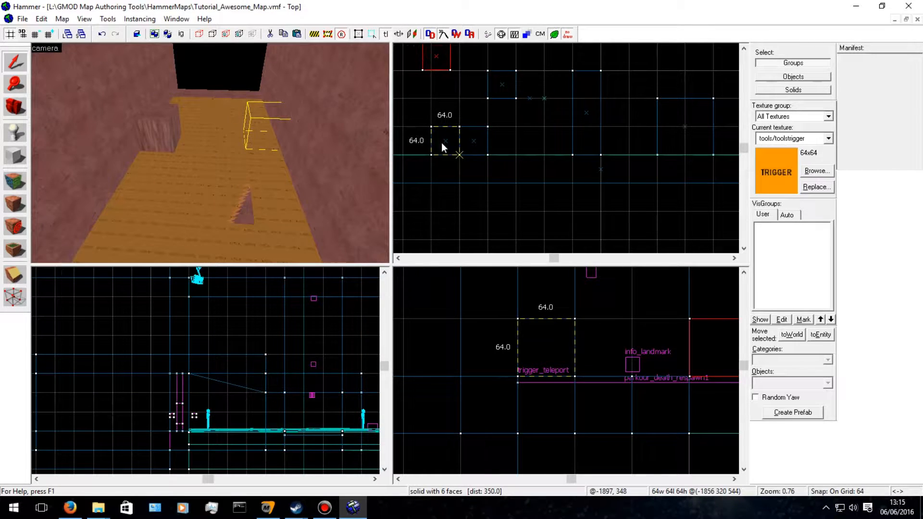
left_click_drag(553, 337, 553, 371)
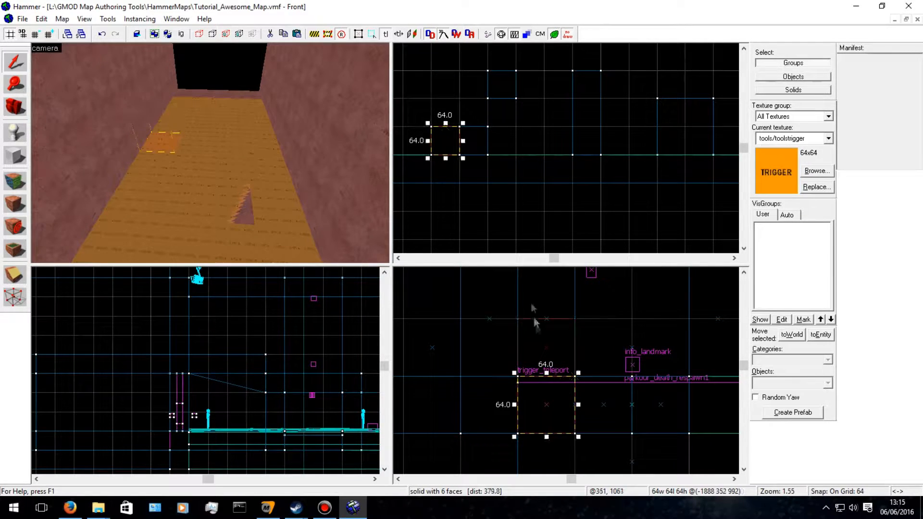
left_click_drag(449, 142, 446, 121)
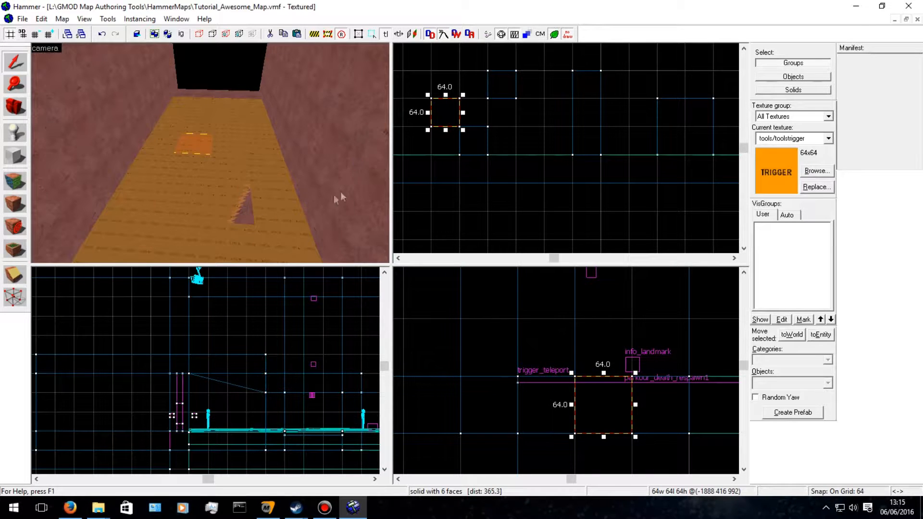
key("Left")
key("d")
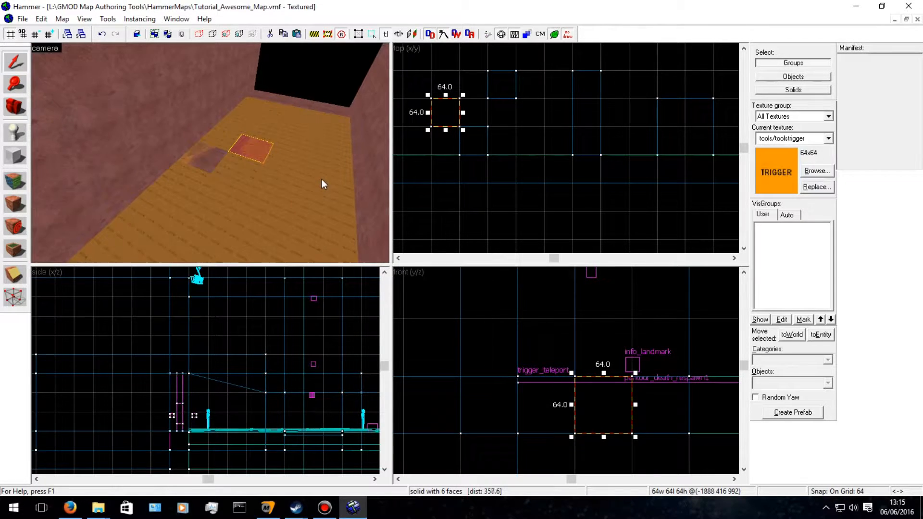
key("s")
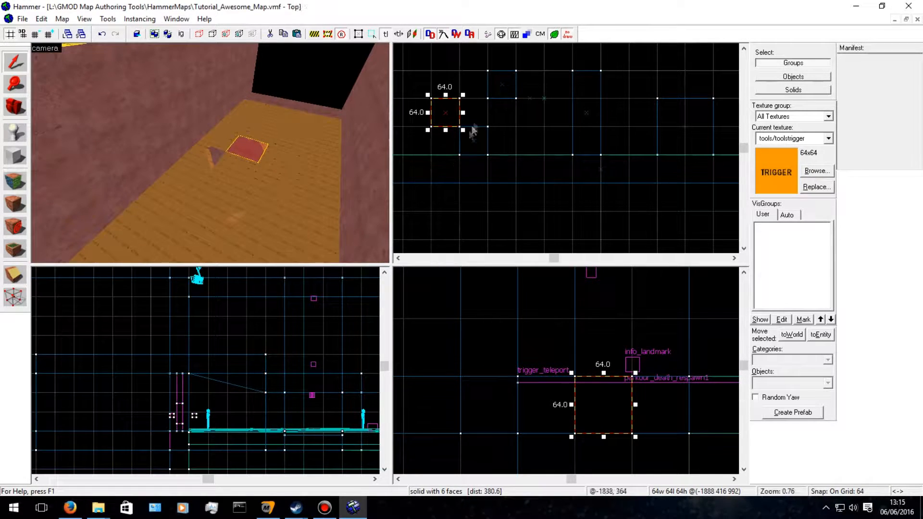
key("w")
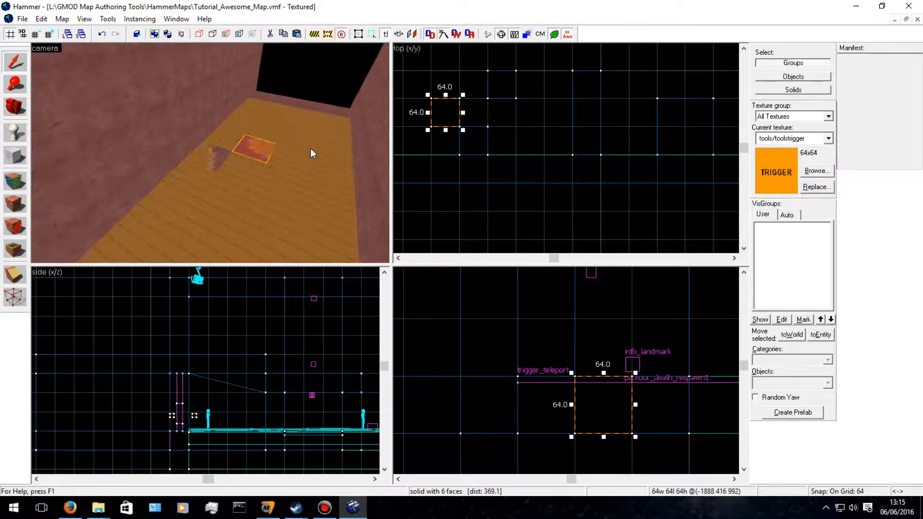
Place one more copy of the 64-unit block 64 units short of the pool's far end and lower it into the pool.
key("Right")
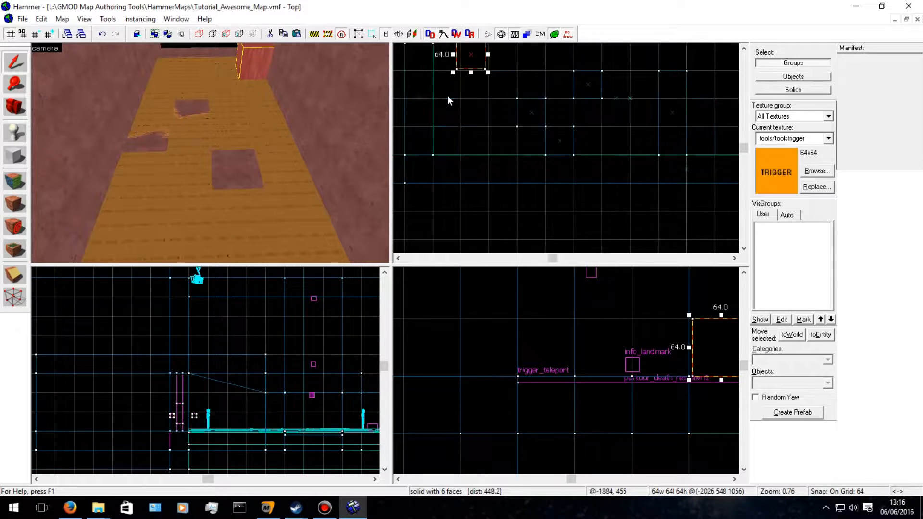
mouse_move(447, 95)
left_mouse_down()
mouse_move(543, 132)
mouse_move(563, 122)
mouse_move(565, 136)
left_mouse_up()
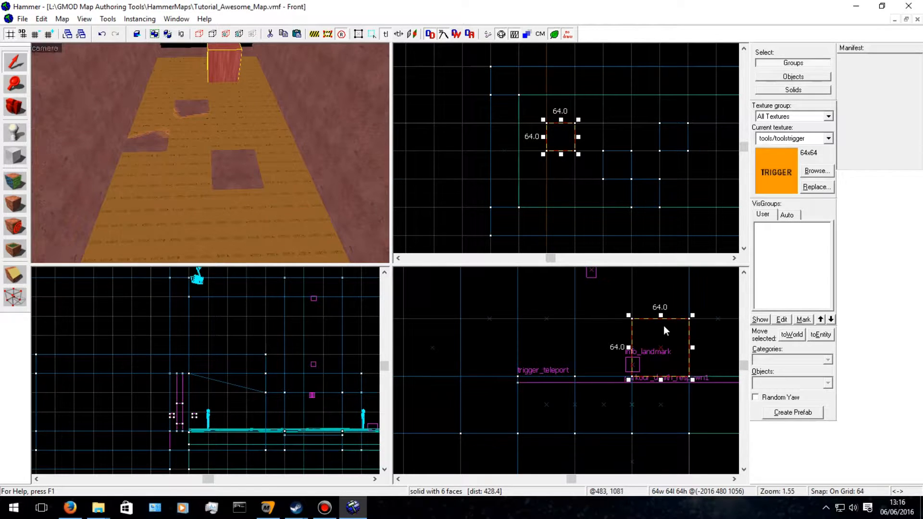
left_click_drag(662, 322, 666, 365)
Add the other three 64-unit blocks to the selection from beneath the water.
key("d")
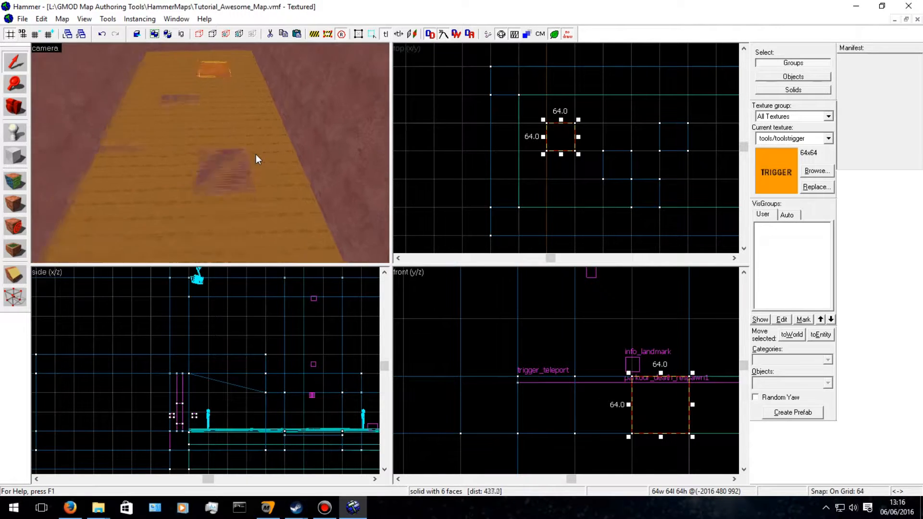
key("Left")
key("Up")
key("a")
key("Down")
key("w")
key("w")
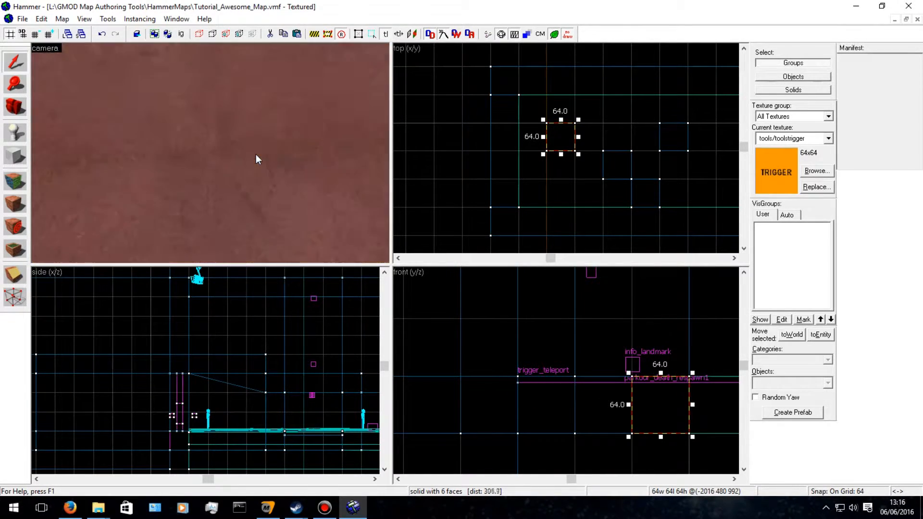
key("Up")
key("Left")
key("s")
left_click(161, 191, "ctrl")
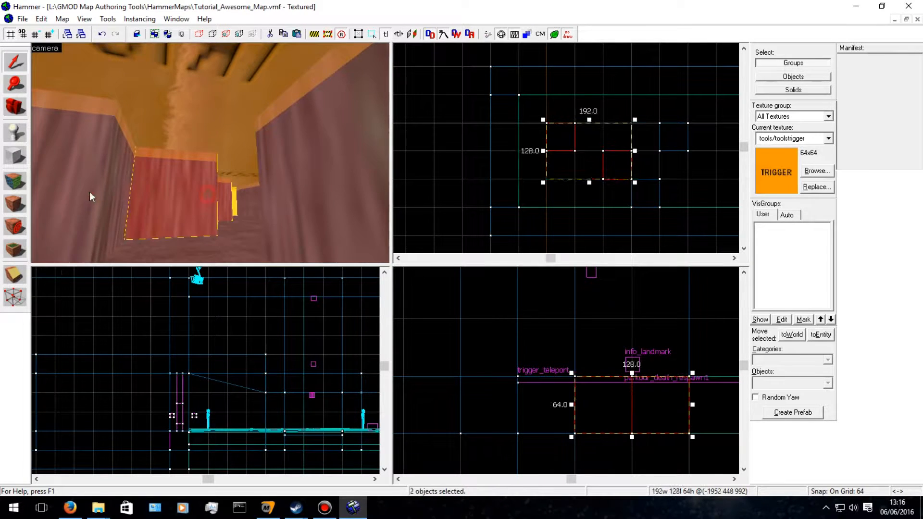
left_click(90, 191, "ctrl")
left_click(337, 187, "ctrl")
Add the 192-unit strip and the 128-unit square platform to the selection.
key("w")
key("d")
key("d")
key("Down")
key("a")
left_click(342, 161, "ctrl")
key("w")
key("s")
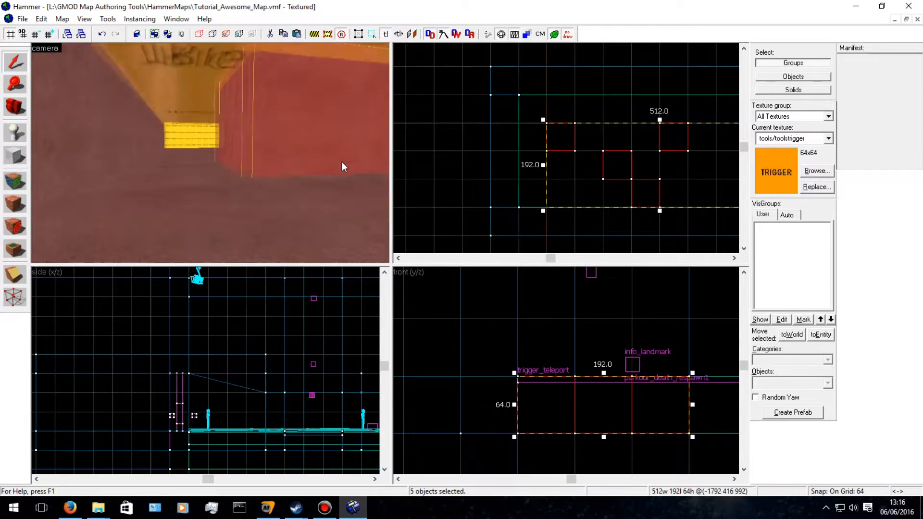
left_click(313, 129, "ctrl")
Tie the six selected pool platforms to a func_detail entity.
key("w")
key("Up")
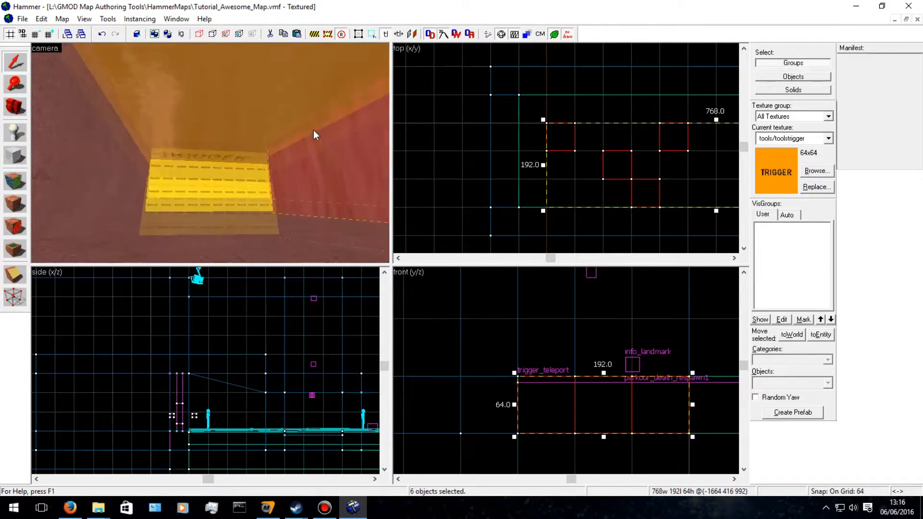
key("Down")
key("Right")
key("Up")
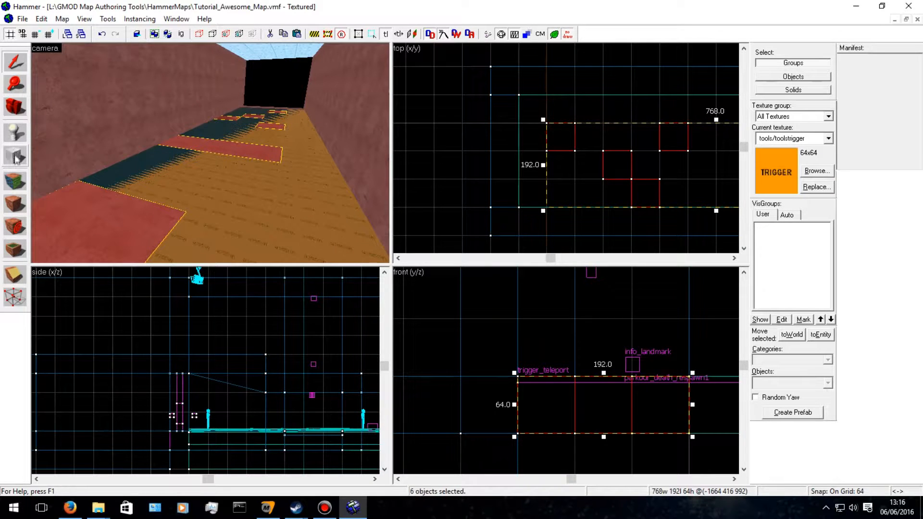
key("ctrl+t")
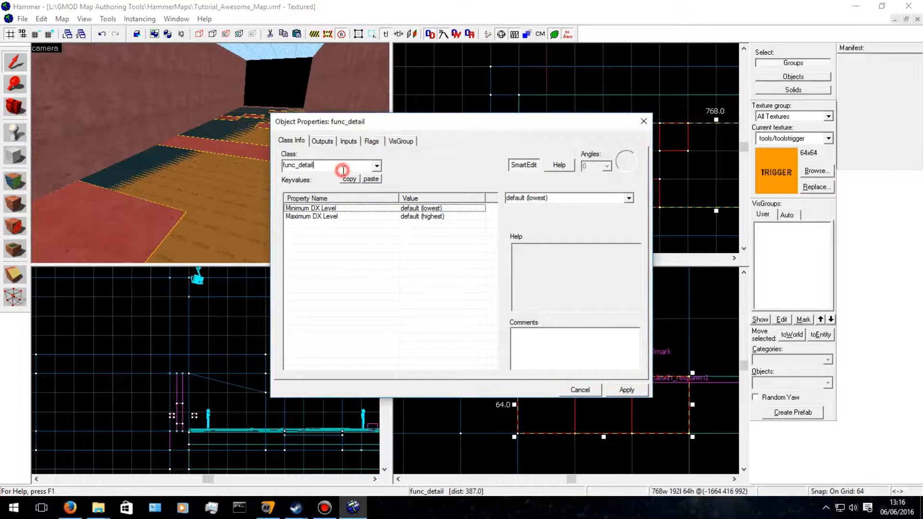
Change the class of the six pool platforms' shared entity to func_movelinear.
left_click_drag(392, 118, 573, 141)
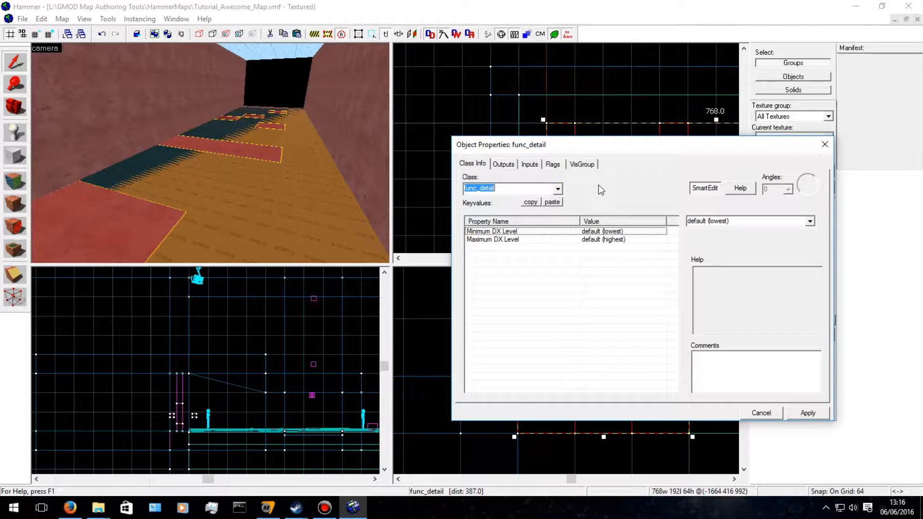
type("move")
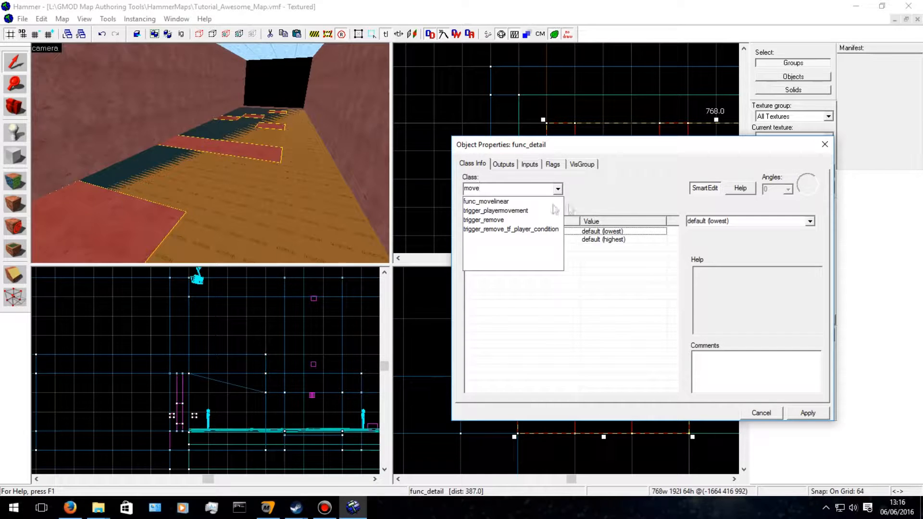
left_click(519, 201)
left_click(808, 413)
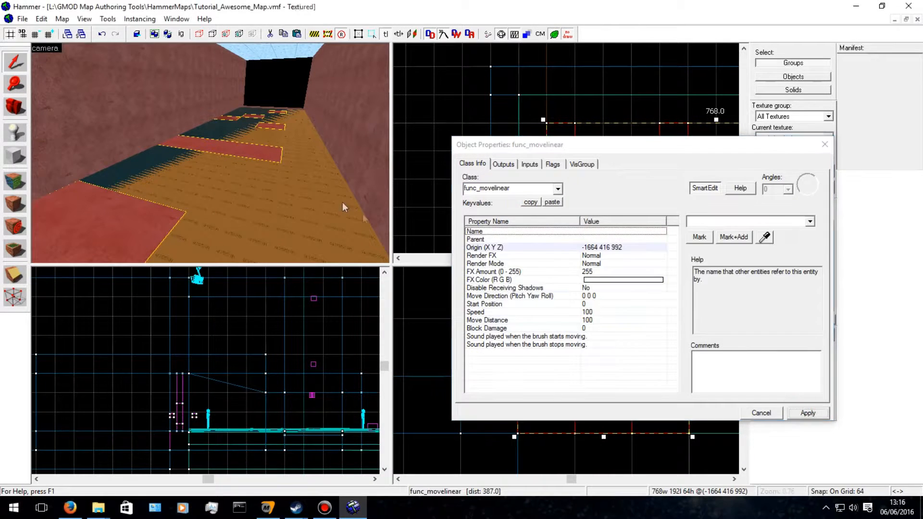
Change the class of the six pool platforms' shared entity to func_door and close its properties.
scroll(282, 197, "down", 1)
left_click(529, 181)
double_click(531, 190)
type("door")
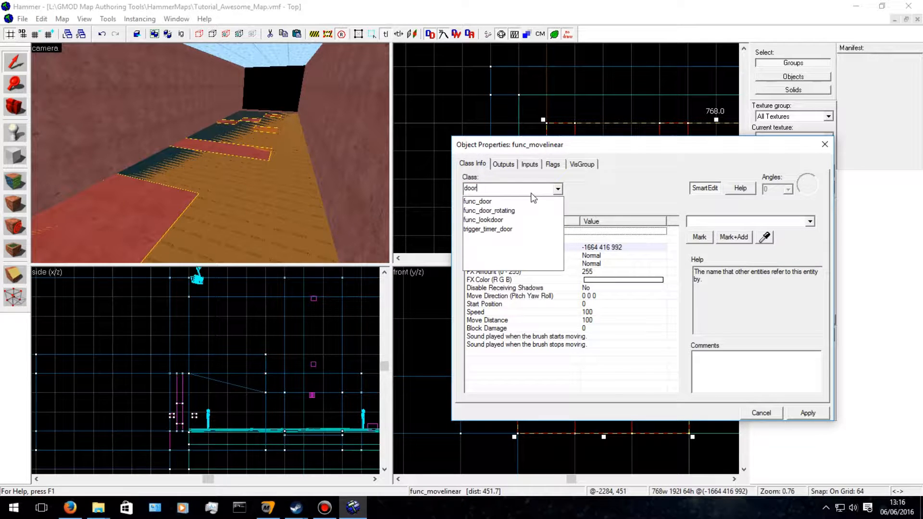
left_click(529, 200)
left_click(809, 414)
scroll(264, 168, "down", 1)
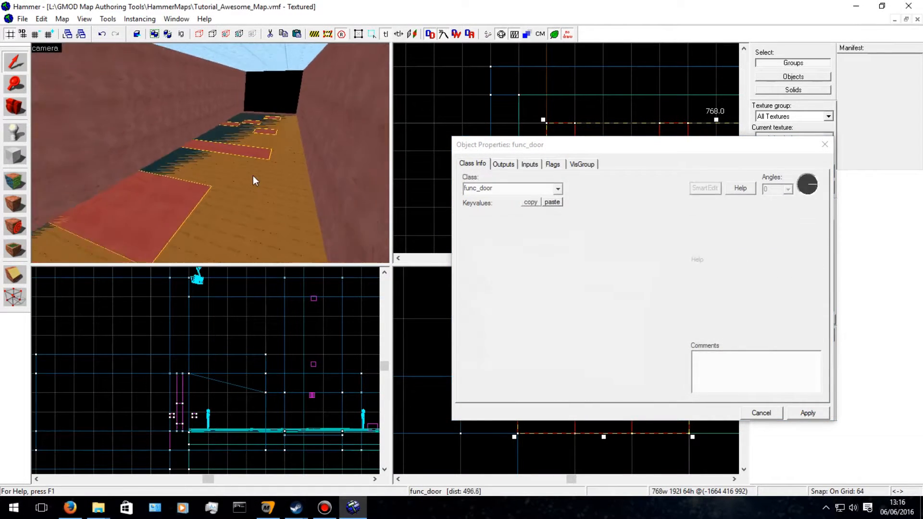
key("w")
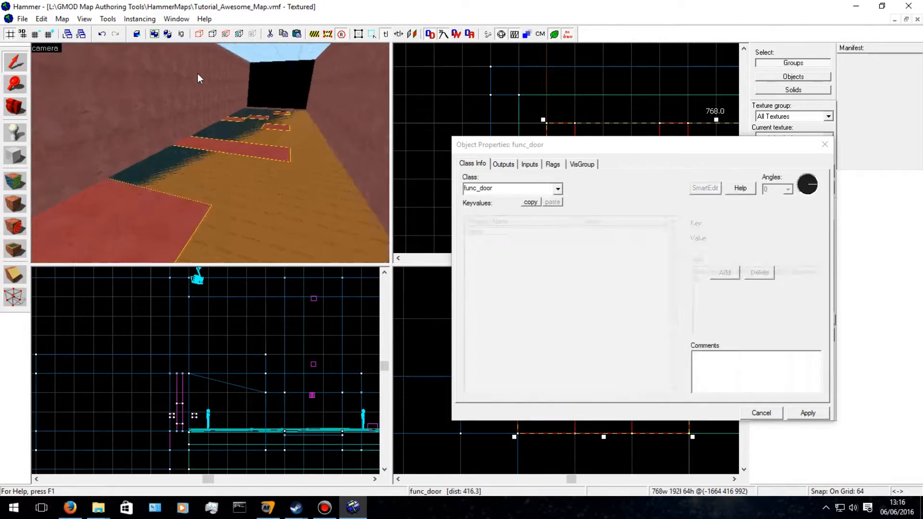
key("Right")
key("Up")
key("w")
key("Left")
key("Down")
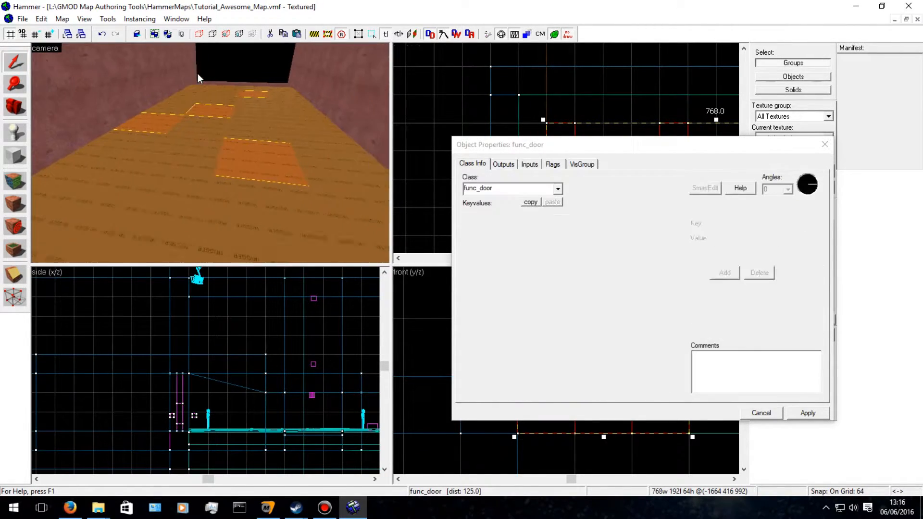
key("w")
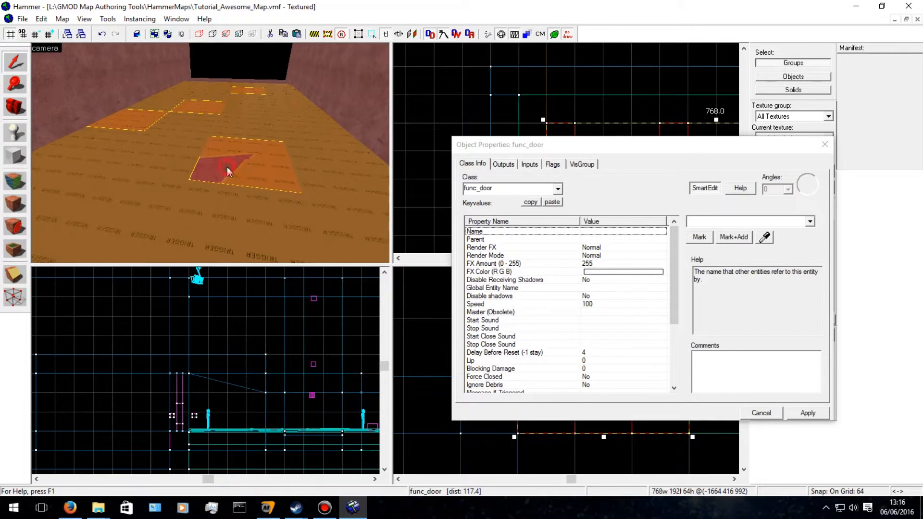
left_click(825, 144)
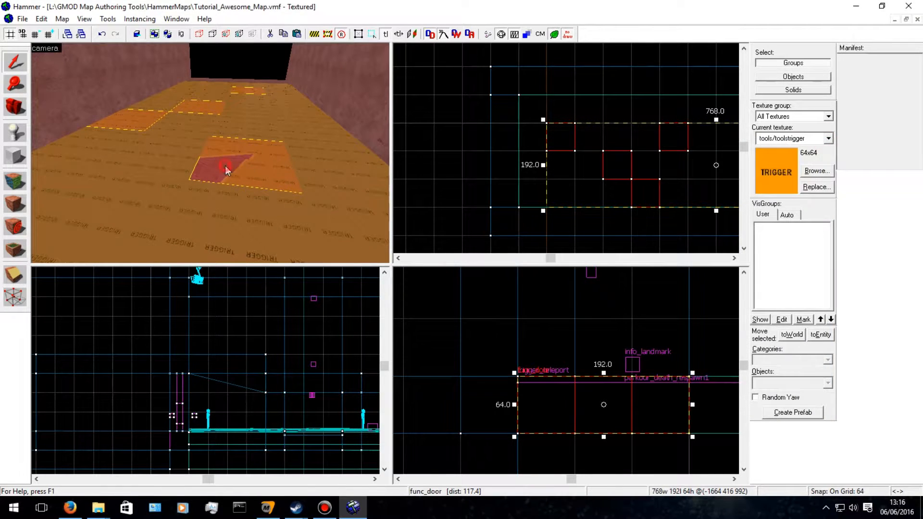
Undo tying the six pool platforms to an entity, so each brush is separate.
key("Right")
key("Right")
key("Left")
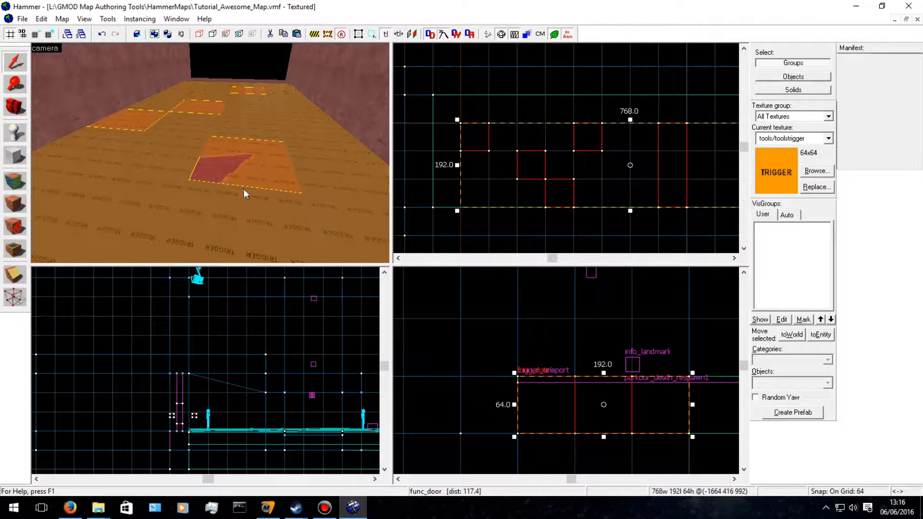
key("Down")
key("w")
key("Up")
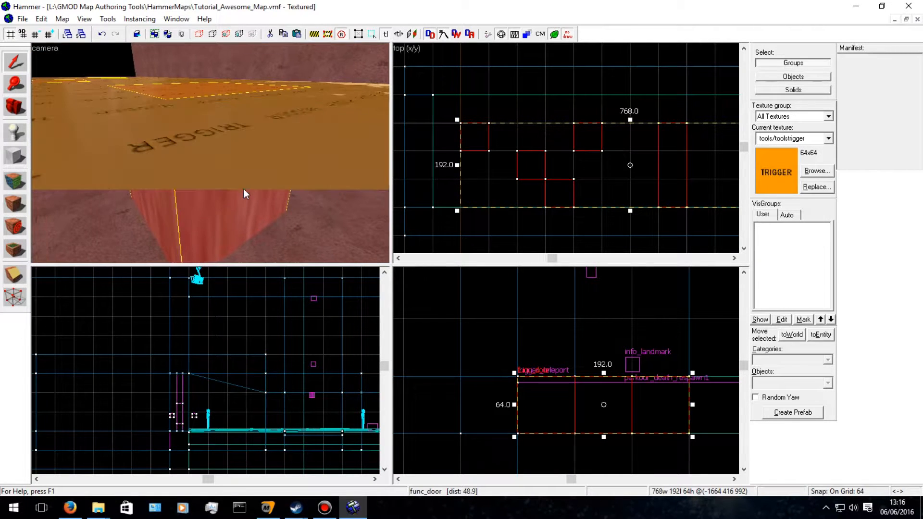
left_click(218, 215)
left_click(209, 231)
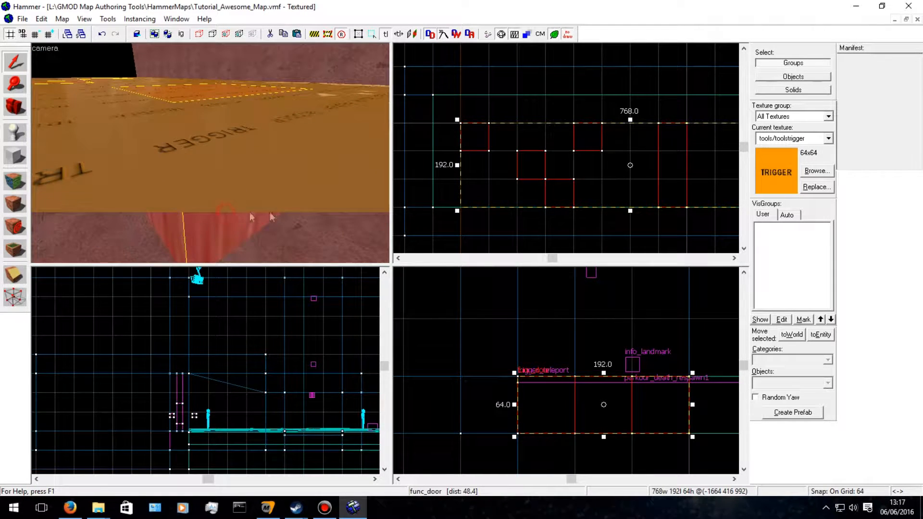
scroll(237, 211, "down", 1)
key("ctrl+z")
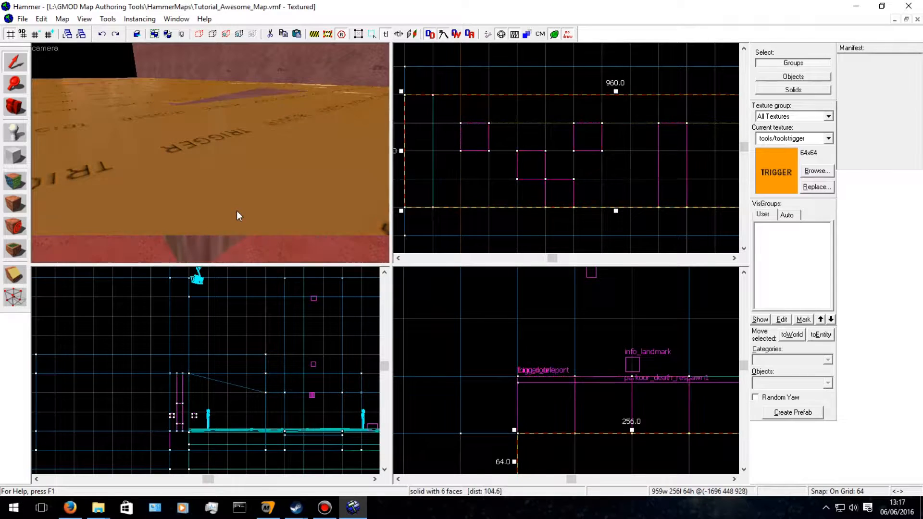
key("ctrl+z")
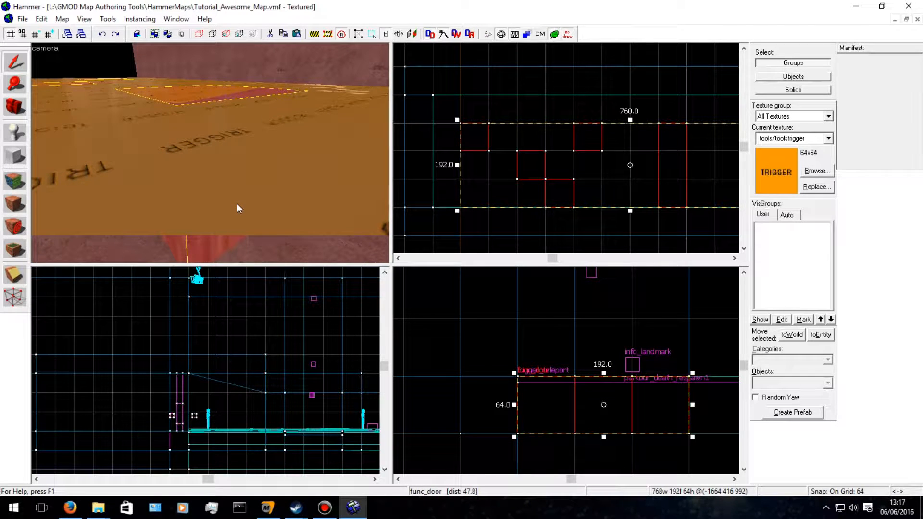
key("Escape")
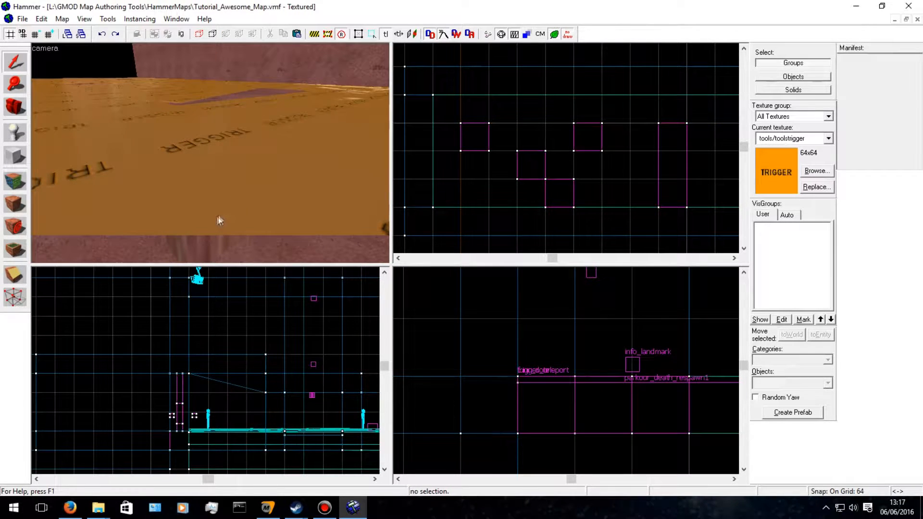
left_click(201, 226)
key("ctrl+z")
Select a single 64-unit block and examine the pool corridor and the trigger surface around it.
left_click(193, 248)
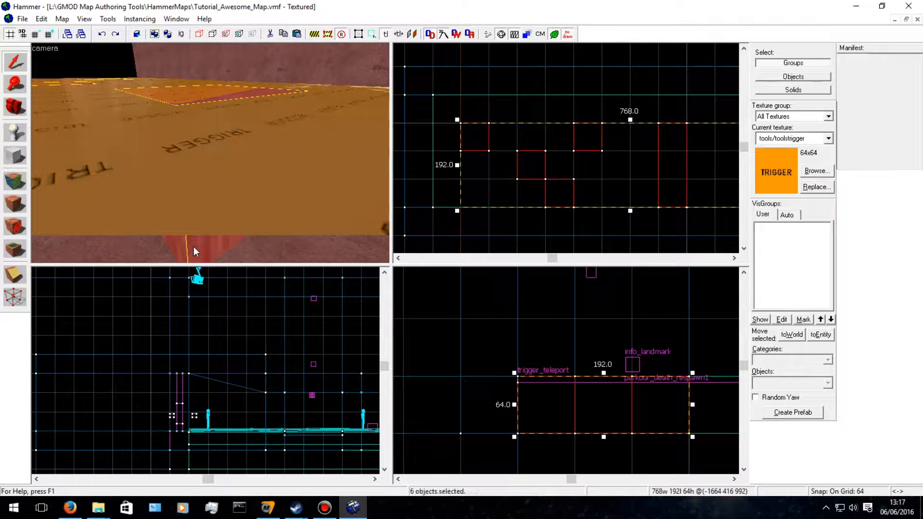
left_click(193, 247)
key("w")
key("d")
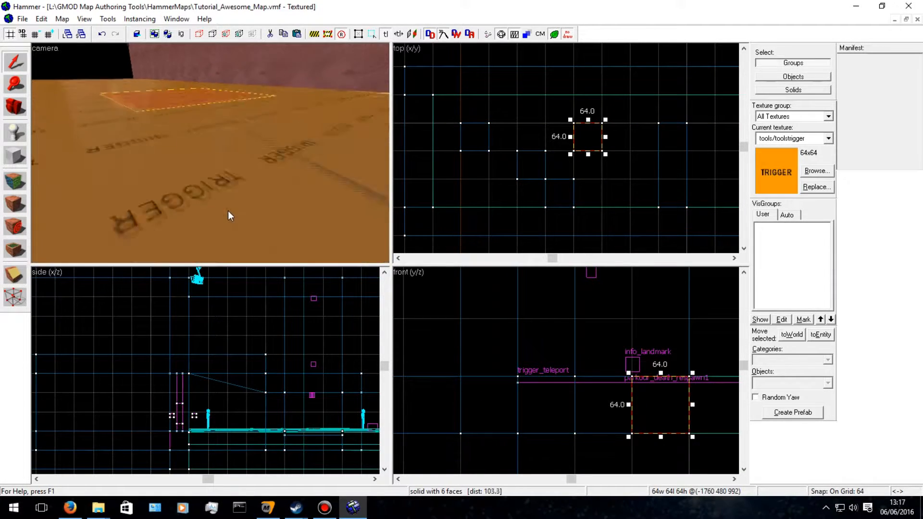
key("s")
key("Left")
key("Right")
key("Left")
key("Up")
key("w")
key("a")
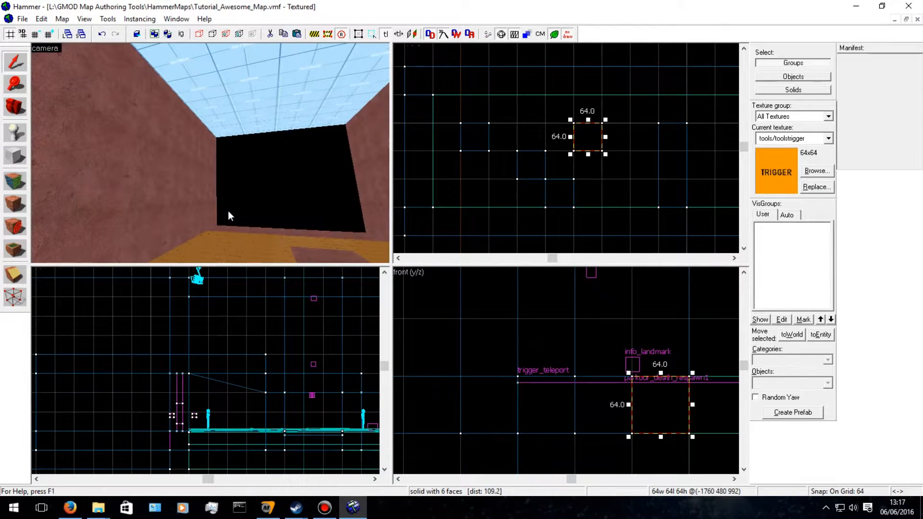
key("d")
key("s")
key("Down")
key("Left")
key("s")
key("Down")
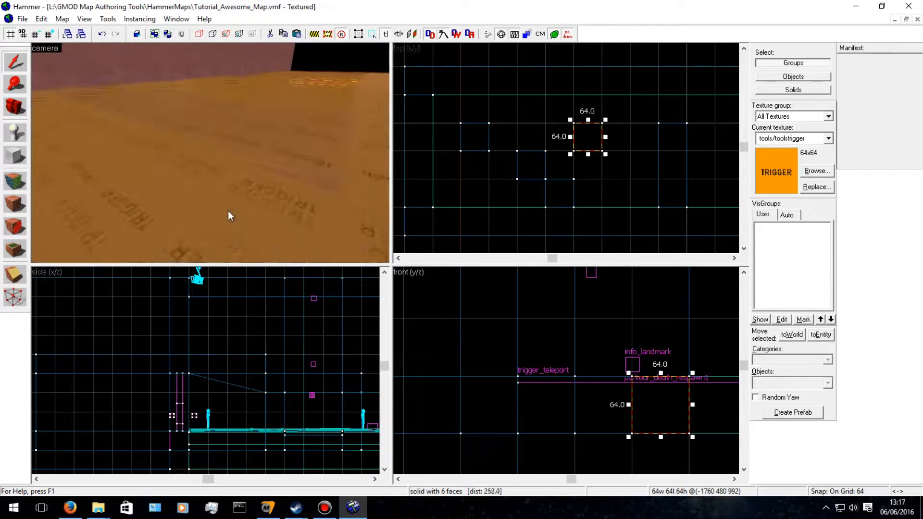
Lengthen the 192-unit strip to 320 units across the pool and slide it 128 units sideways into one side wall.
key("Left")
key("w")
key("Right")
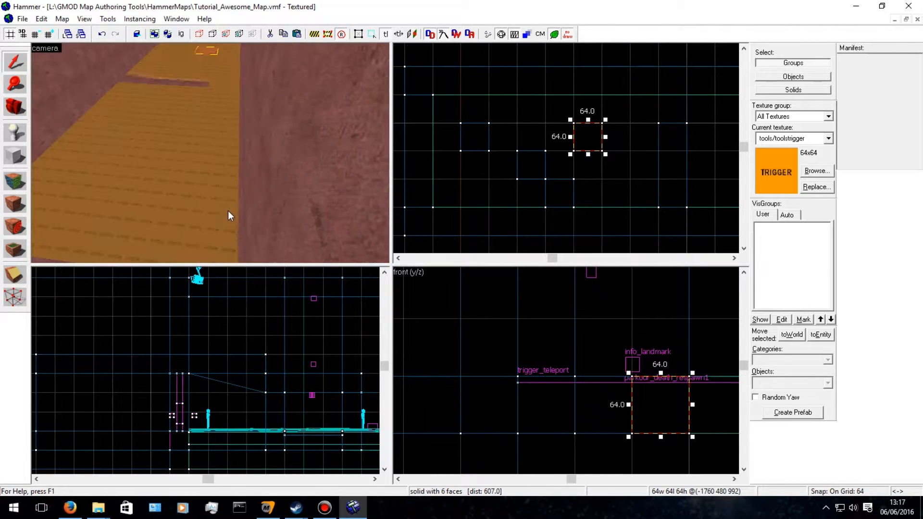
key("Left")
key("Up")
key("w")
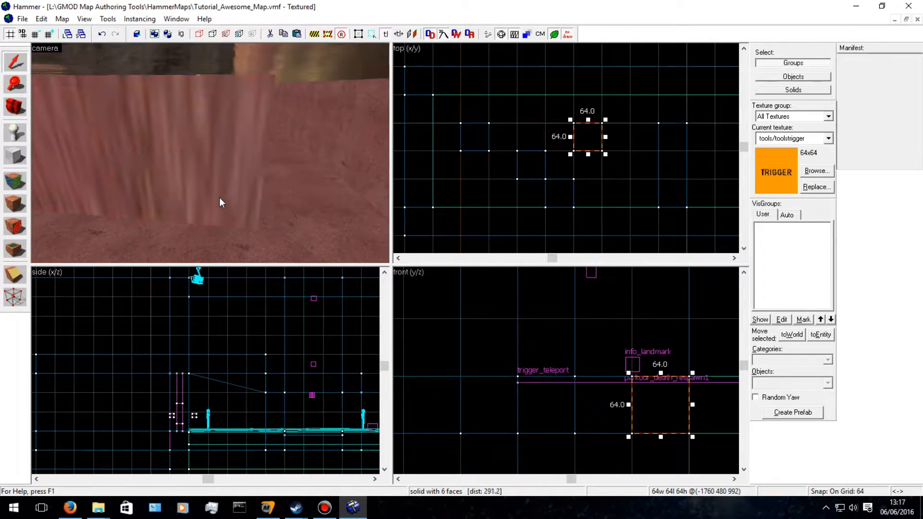
left_click(220, 198)
key("s")
left_click_drag(673, 120, 675, 105)
left_click_drag(672, 212, 673, 227)
key("s")
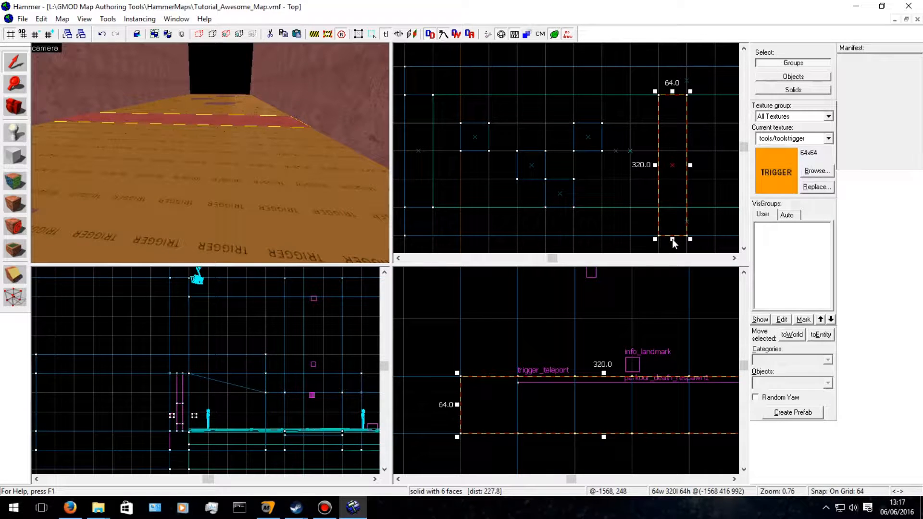
left_click_drag(677, 120, 677, 175)
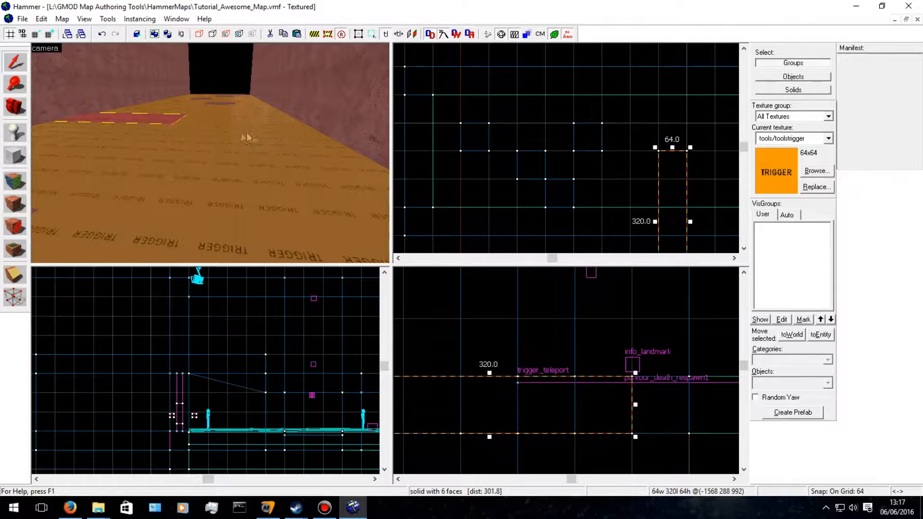
Select the 128-unit square platform and extend it to 256 units to span the pool's full width.
left_click(223, 198)
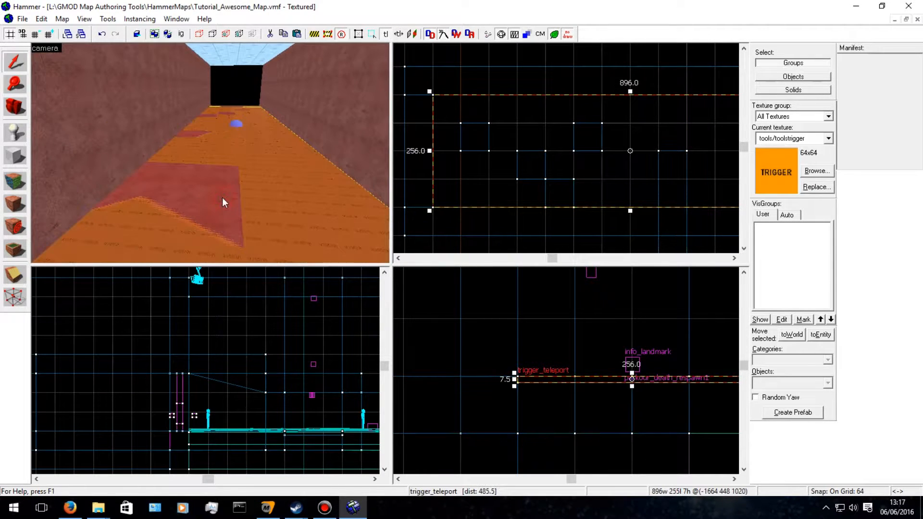
key("w")
key("Left")
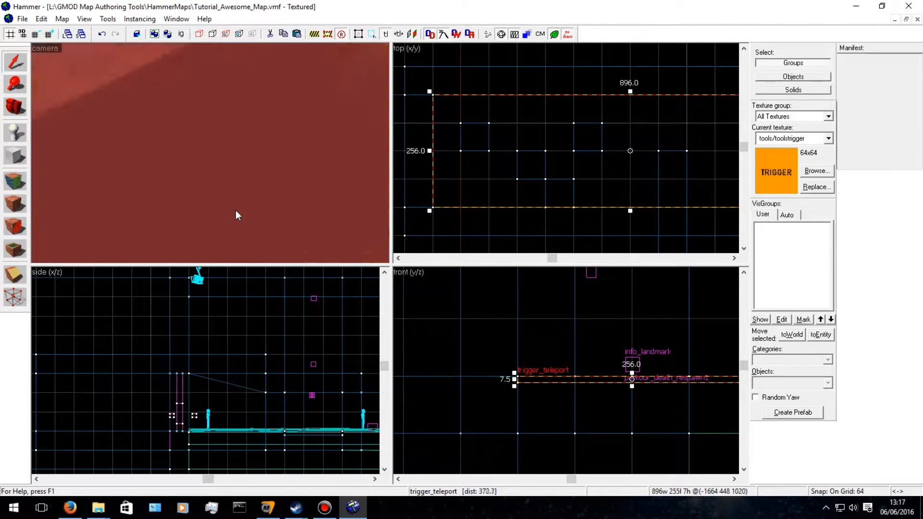
key("w")
left_click(239, 211)
key("w")
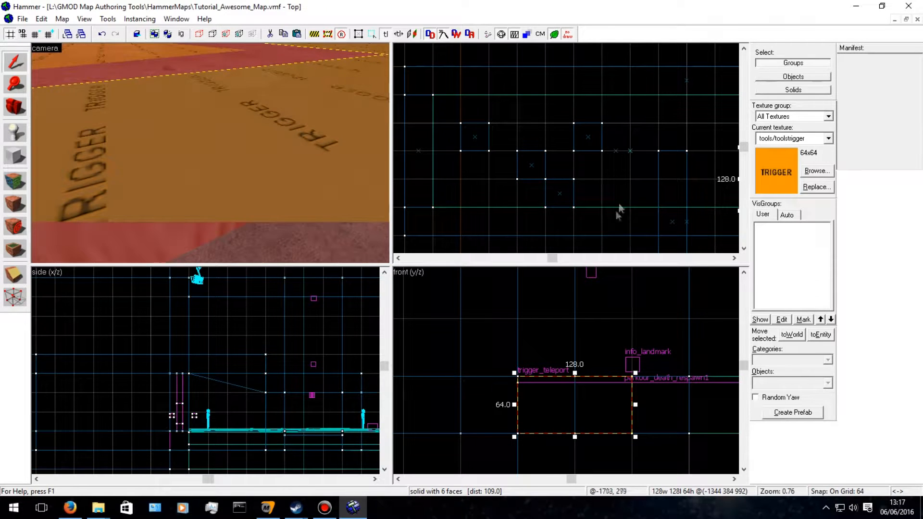
key("s")
scroll(657, 216, "down", 4)
key("Right")
key("Right")
key("Left")
key("Left")
left_click_drag(630, 190, 630, 167)
key("w")
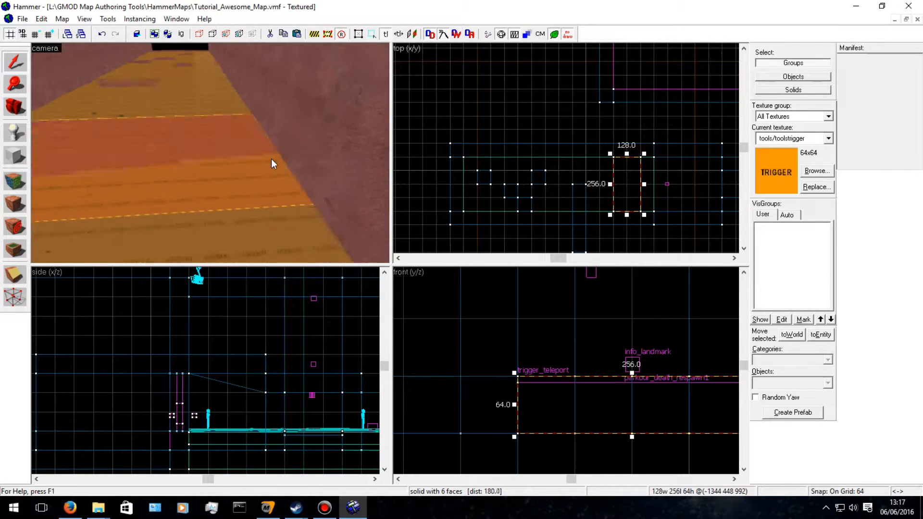
Select the 320-unit strip and slide it 128 units back so it spans the whole pool.
key("s")
key("w")
left_click(208, 82)
key("s")
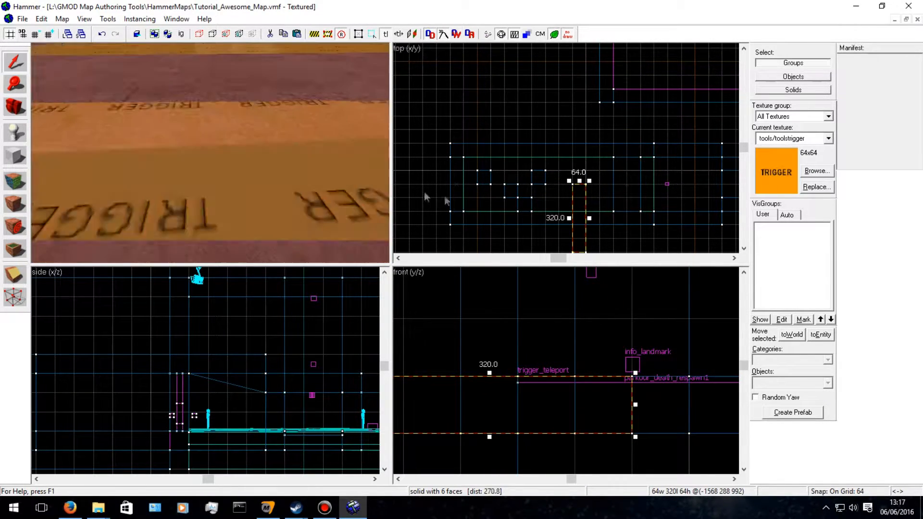
key("s")
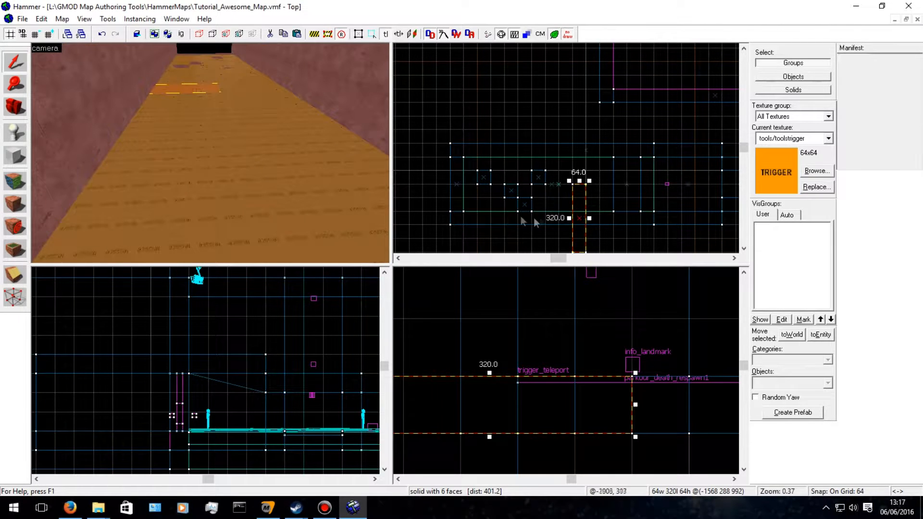
left_click_drag(586, 201, 575, 163)
key("w")
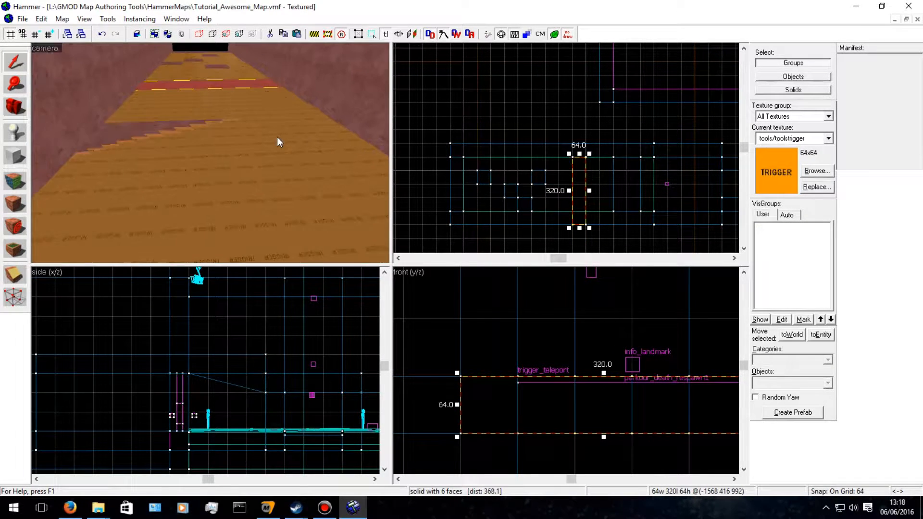
Tie the 320-unit strip to an entity of class func_door.
key("alt+Return")
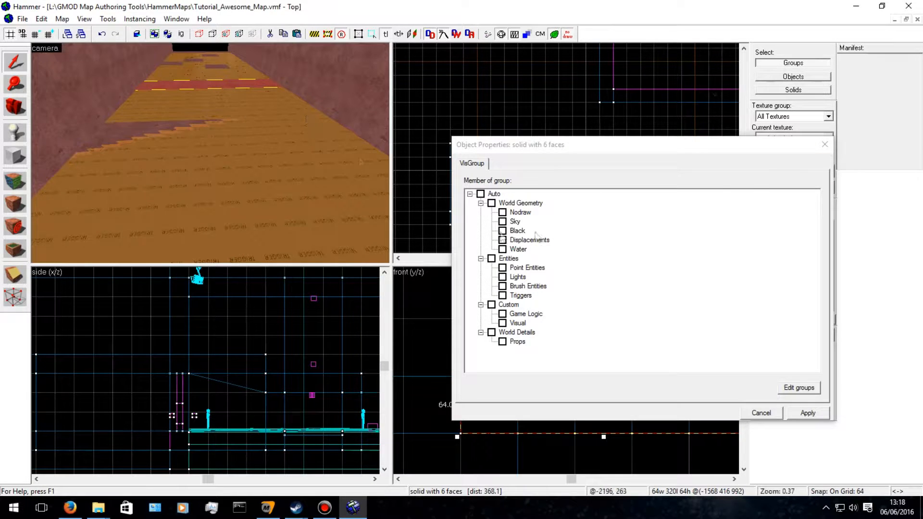
left_click(824, 144)
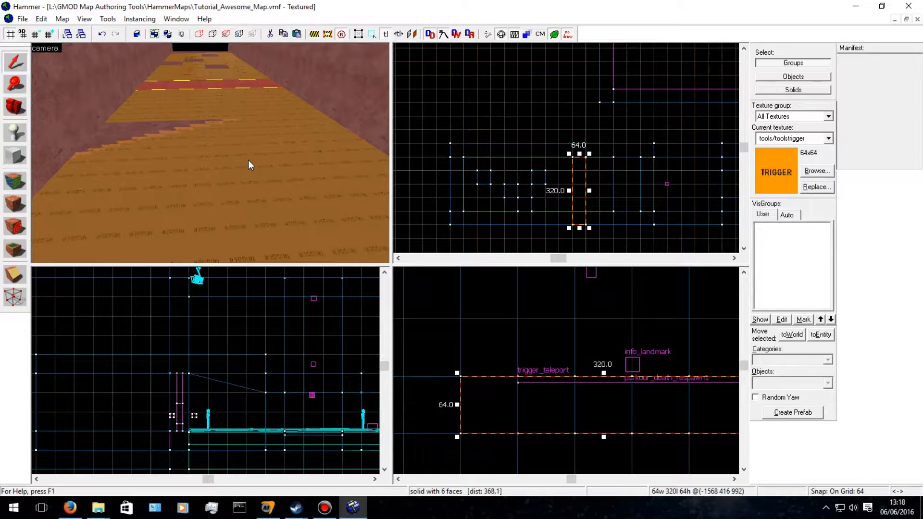
key("ctrl+t")
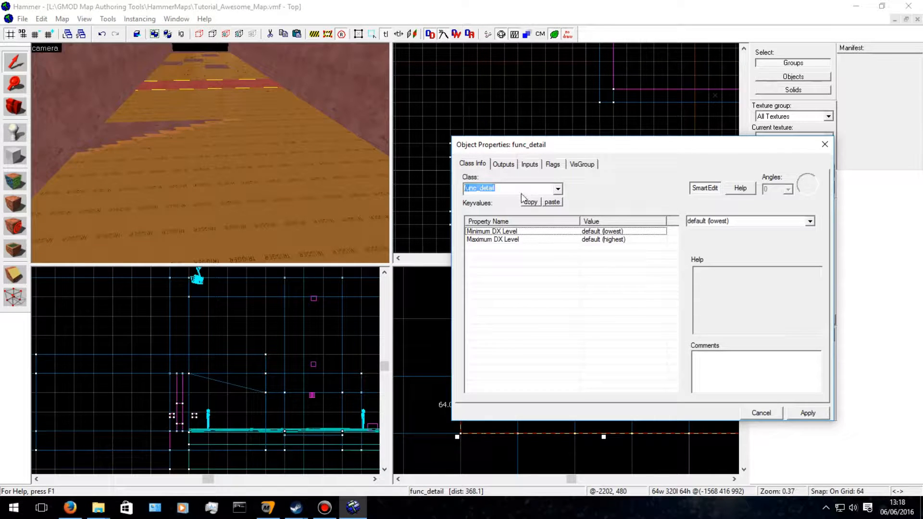
type("door")
left_click(534, 201)
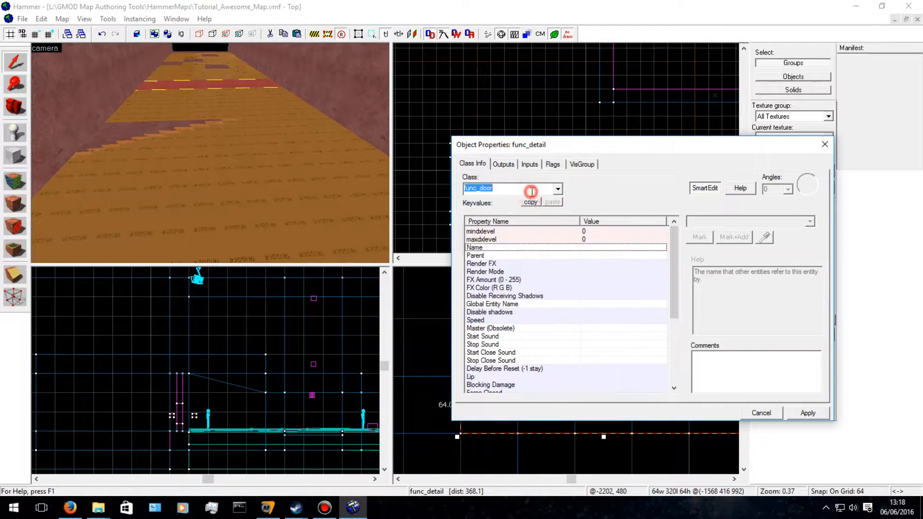
left_click(814, 414)
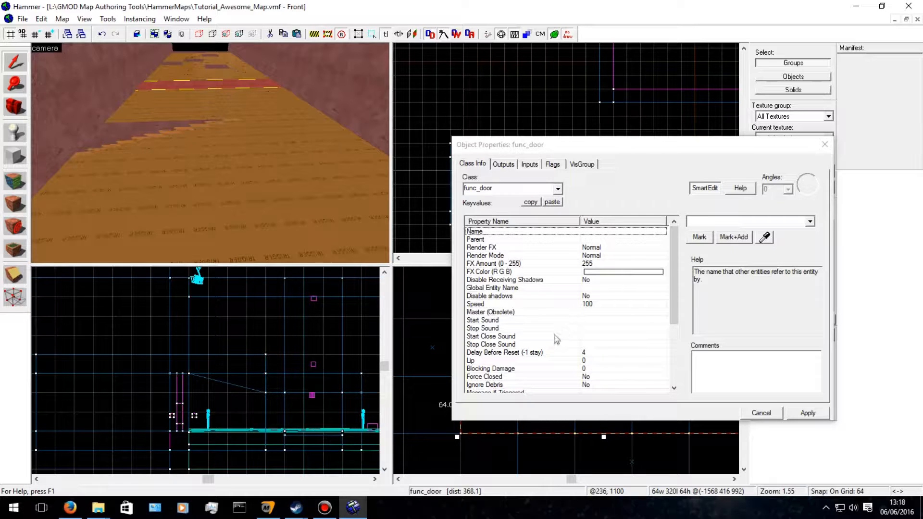
Set the Lip of the 320-unit func_door strip to -5.
left_click(582, 360)
left_click(691, 224)
key("BackSpace")
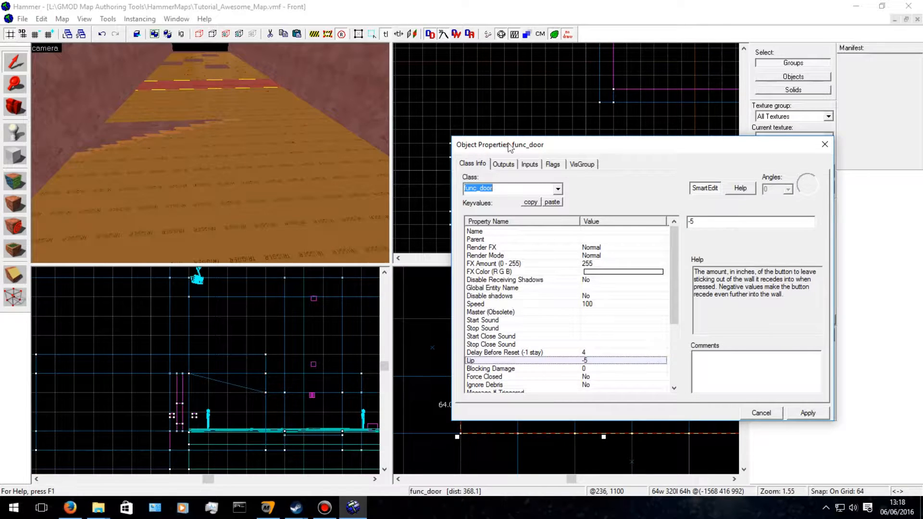
Inspect the func_door strip and the neighbouring full-width platform from above and below the teleport trigger.
left_click(107, 135)
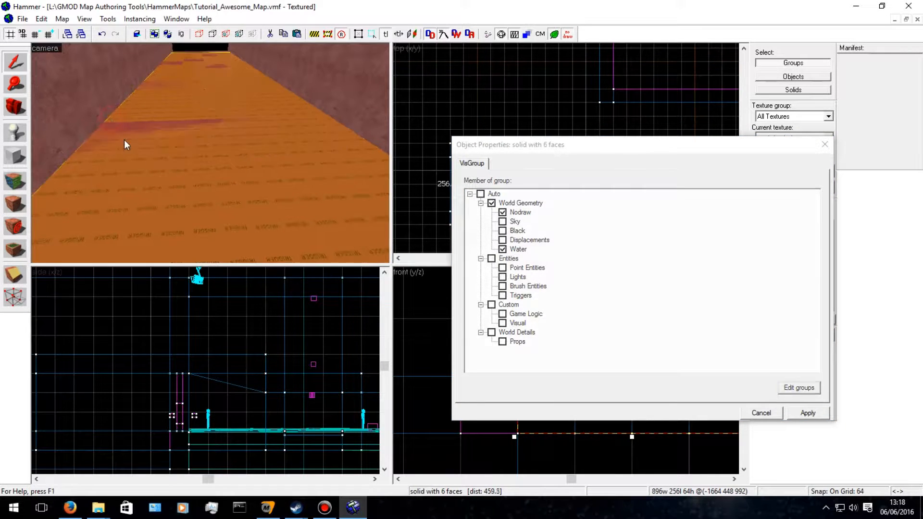
left_click(122, 134)
left_click(135, 115)
left_click(139, 152)
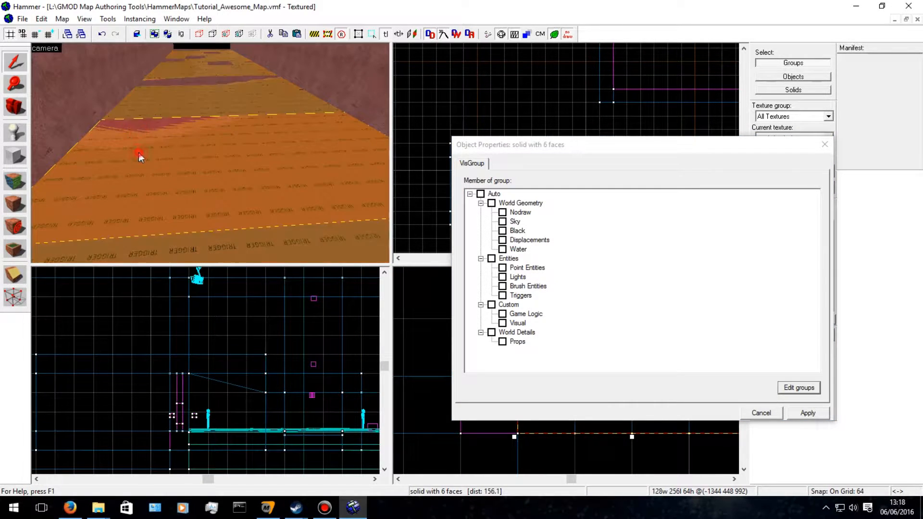
key("w")
key("a")
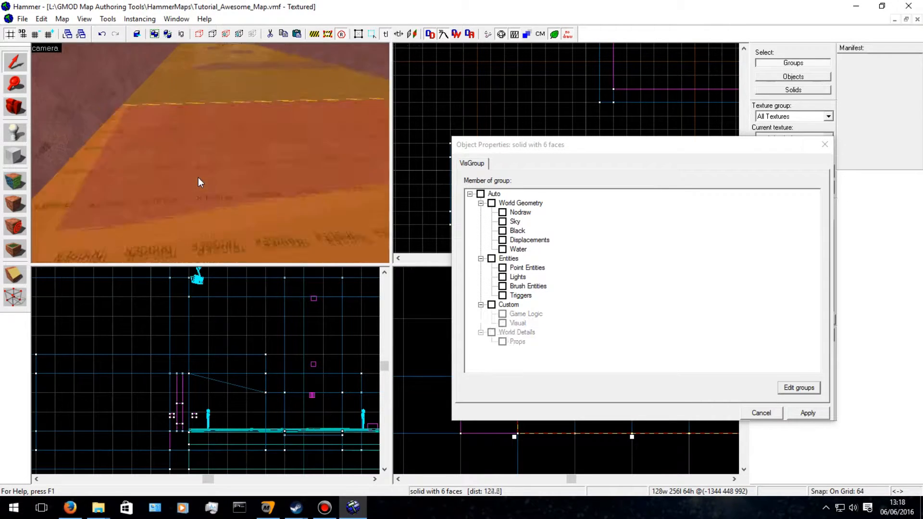
left_click(91, 92)
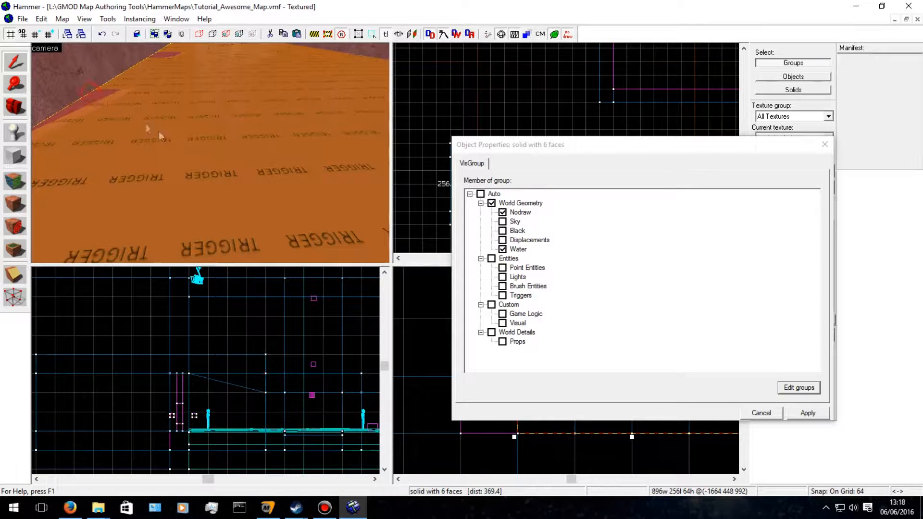
left_click(252, 163)
key("w")
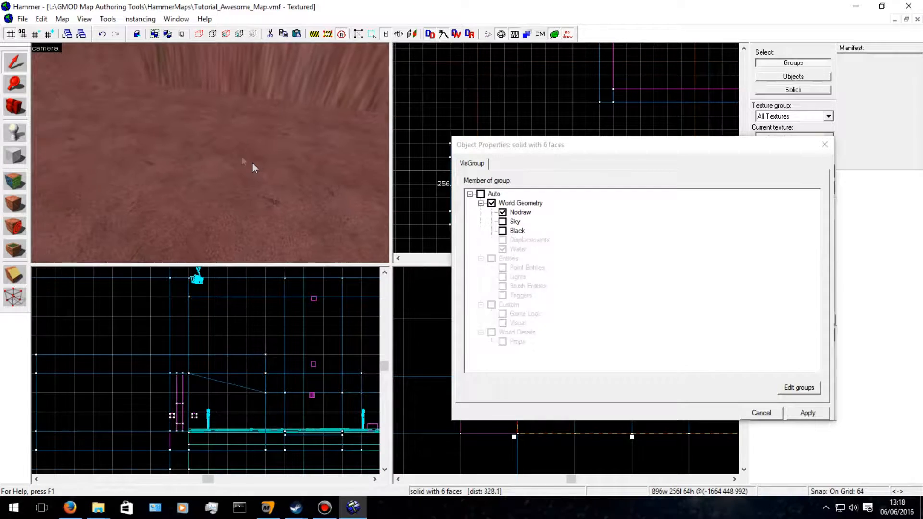
left_click(243, 73)
key("s")
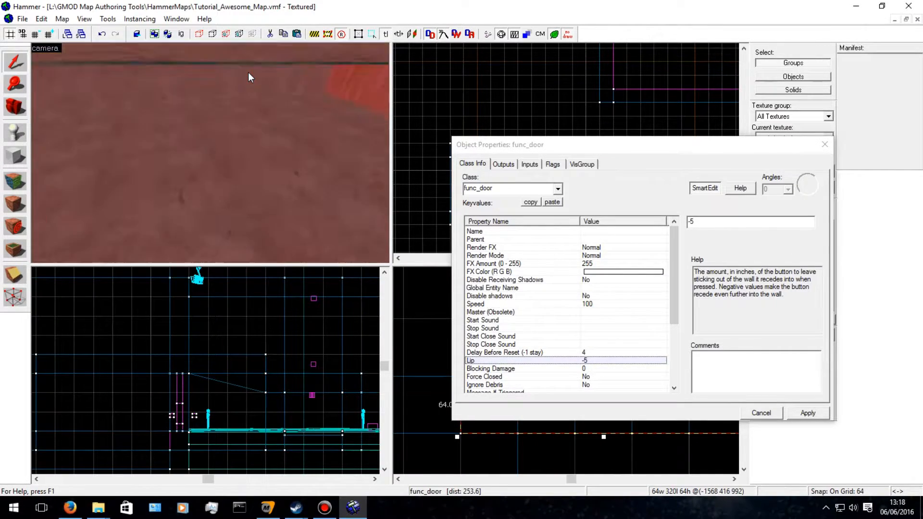
key("s")
key("Right")
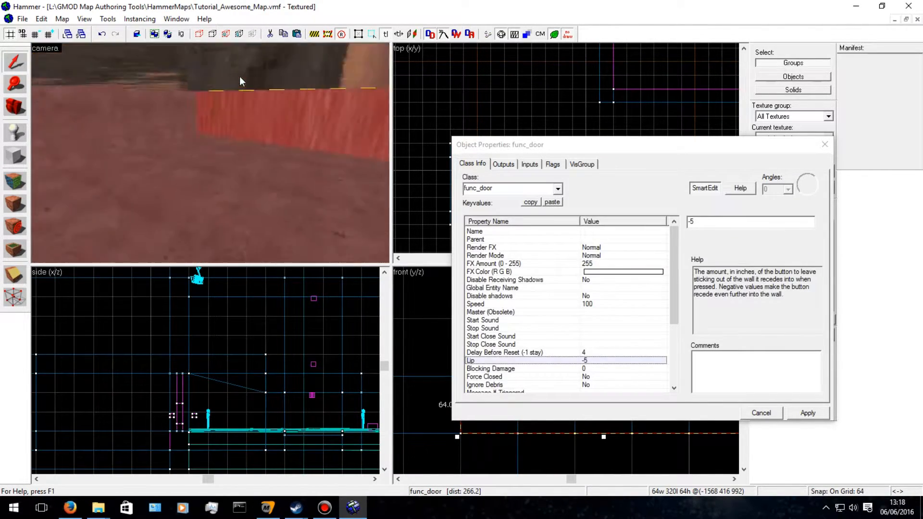
key("Down")
key("Left")
key("s")
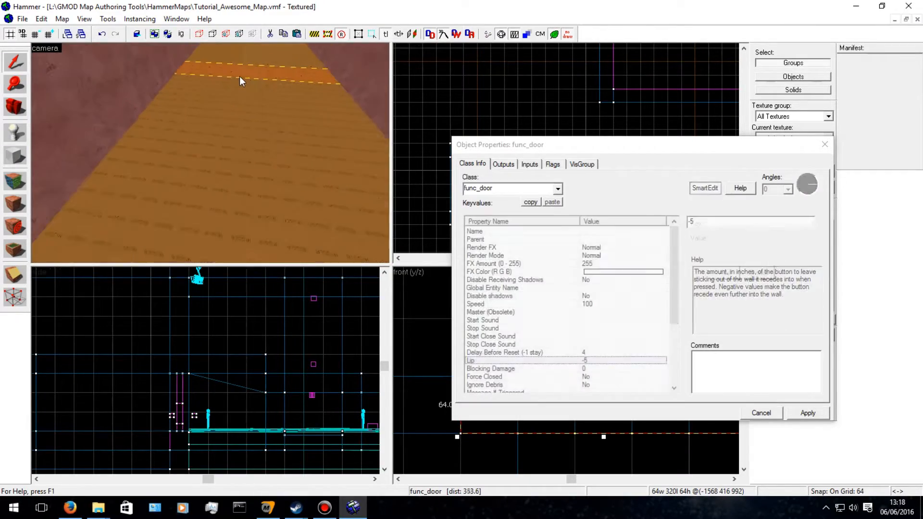
key("w")
key("Down")
key("Left")
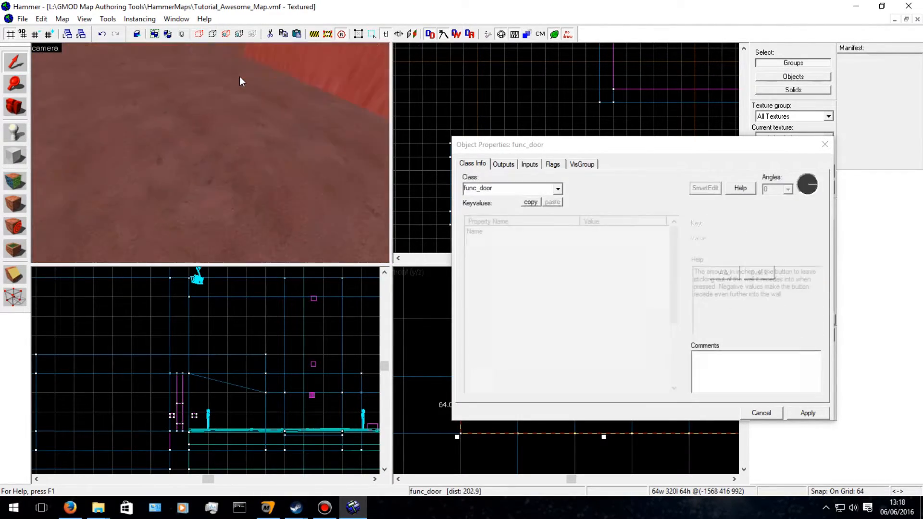
Select the 128 by 256-unit platform and tie it to an entity of class func_door.
left_click(239, 81)
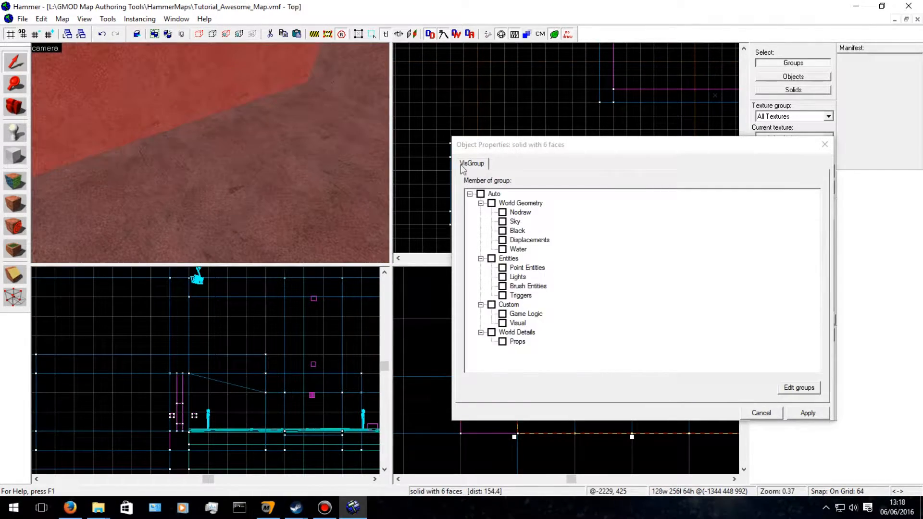
key("Escape")
key("ctrl+t")
double_click(515, 189)
type("door")
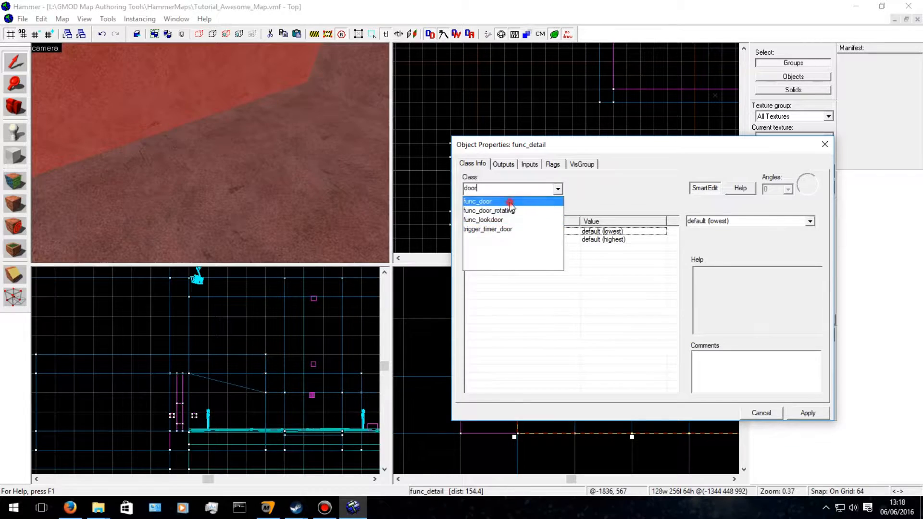
left_click(510, 202)
left_click(809, 413)
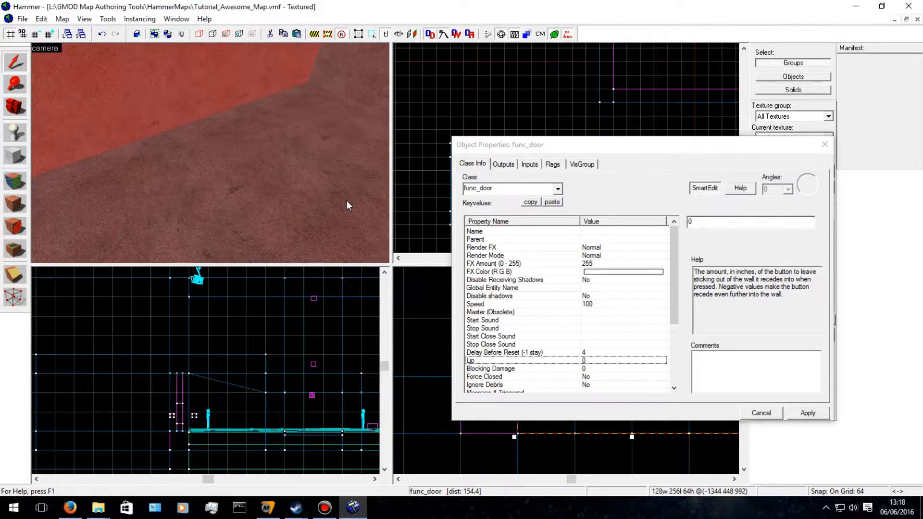
Duplicate the 64-unit cube platform under the trigger and place the copy flush against its side on the grid.
key("z")
key("w")
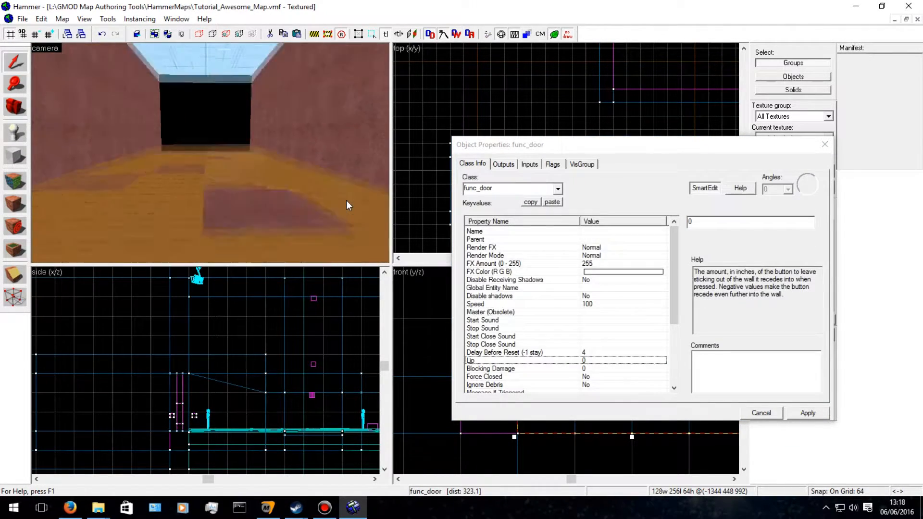
key("w")
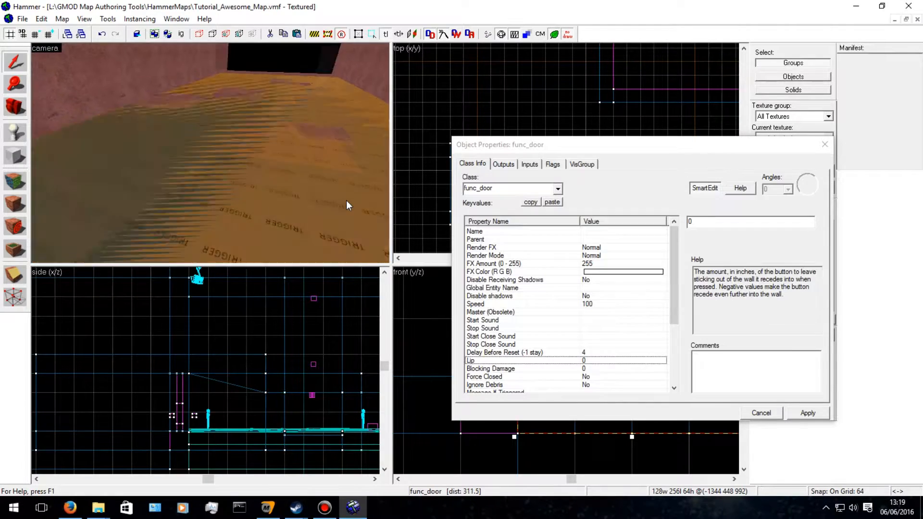
left_click(314, 163)
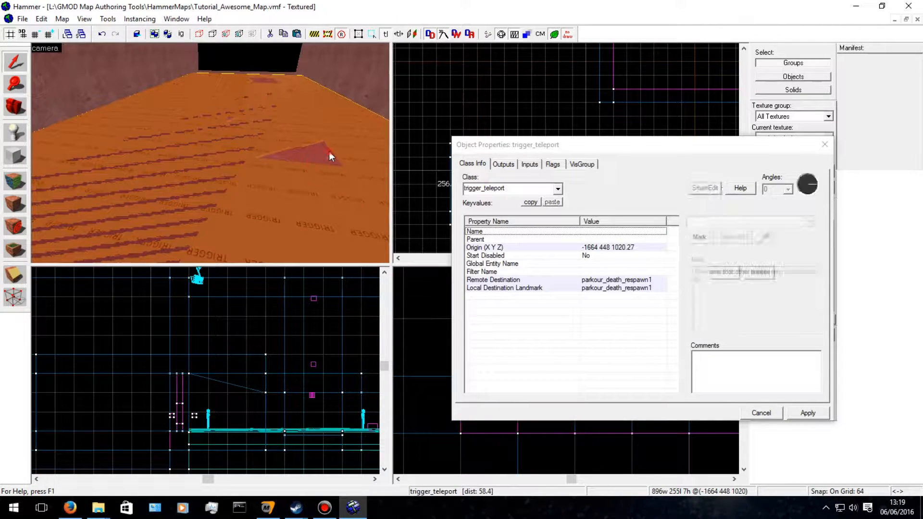
key("w")
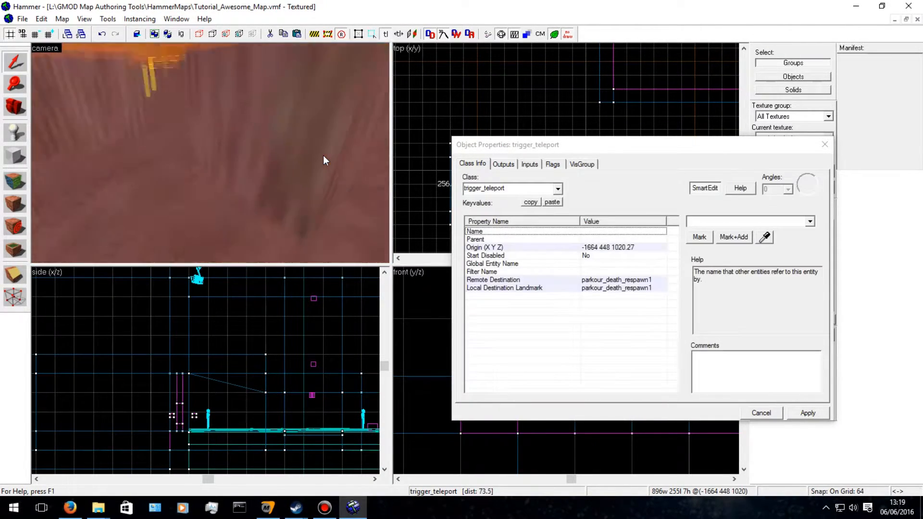
left_click(346, 139)
left_click(297, 132)
key("d")
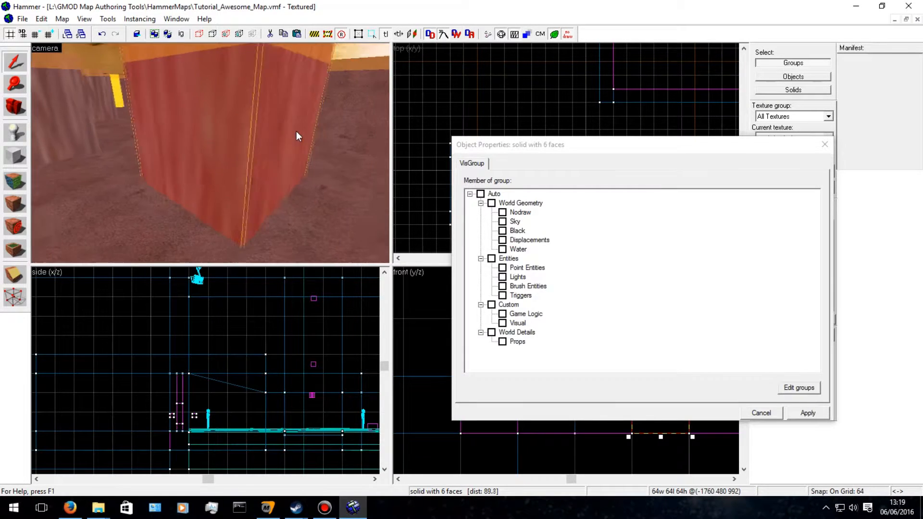
key("d")
key("Left")
key("d")
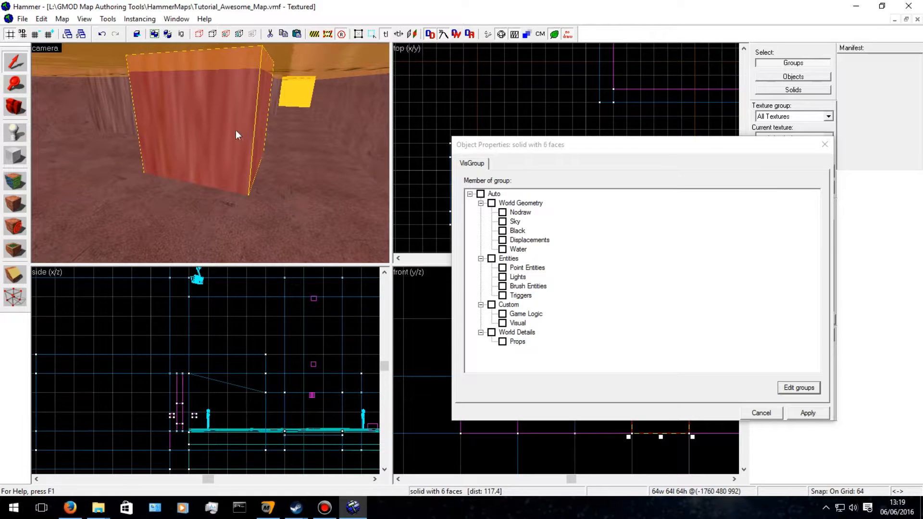
key("a")
key("Right")
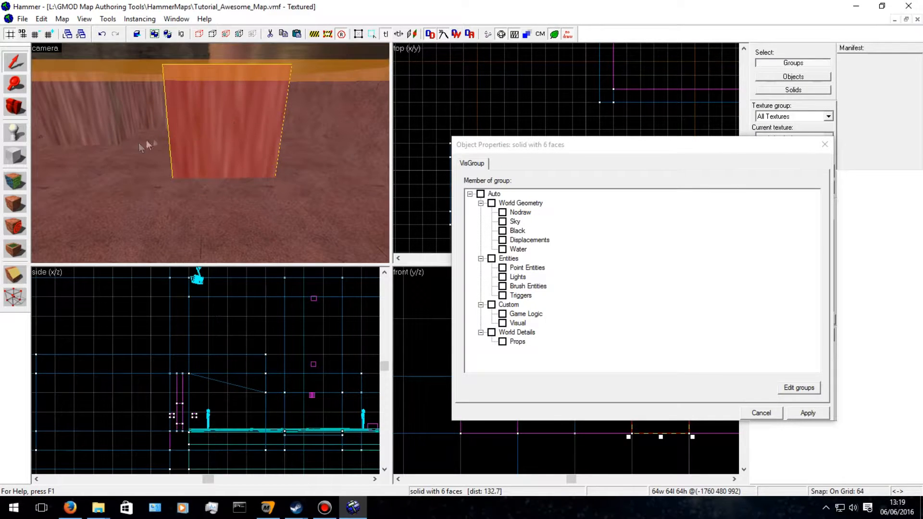
left_click_drag(164, 143, 109, 140, "shift")
left_click(824, 145)
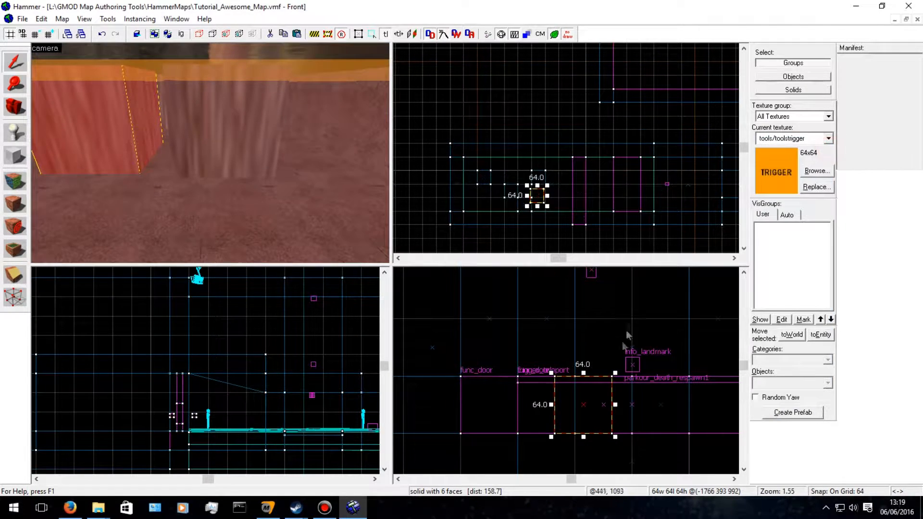
scroll(536, 196, "up", 5)
left_click_drag(537, 196, 542, 186)
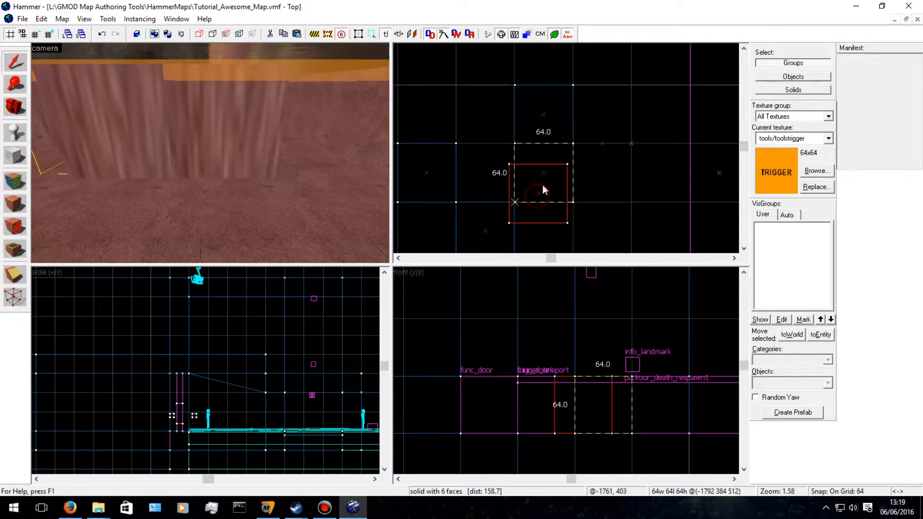
Flatten the copied cube to about 13.6 units high and stretch it to 256 units across the pool.
scroll(628, 411, "down", 1)
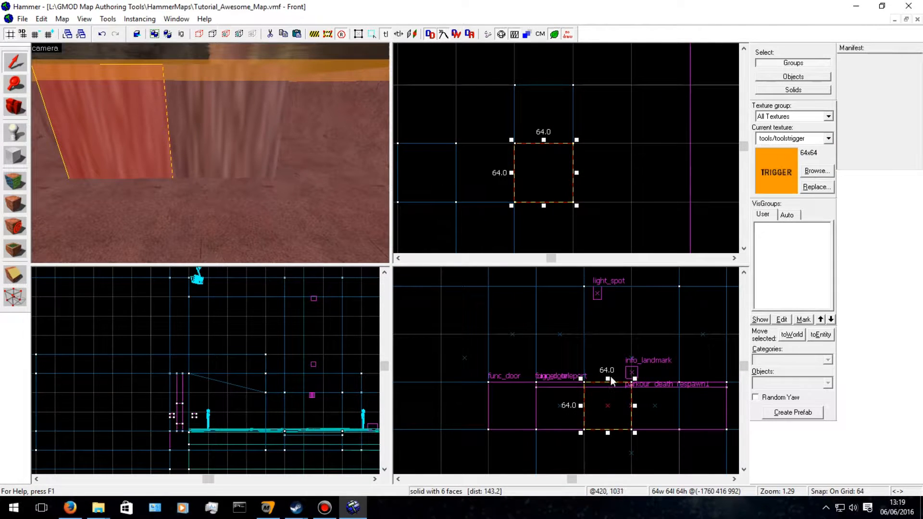
left_click_drag(609, 380, 608, 414)
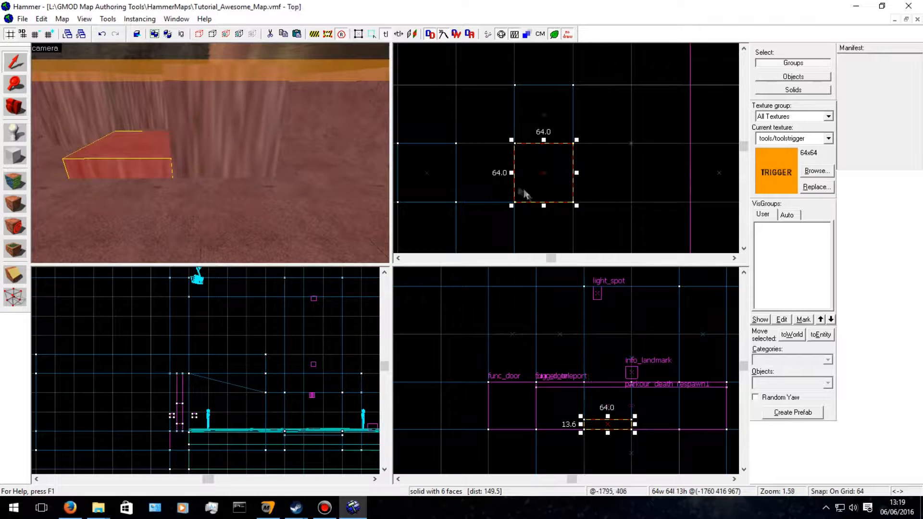
scroll(542, 173, "down", 3)
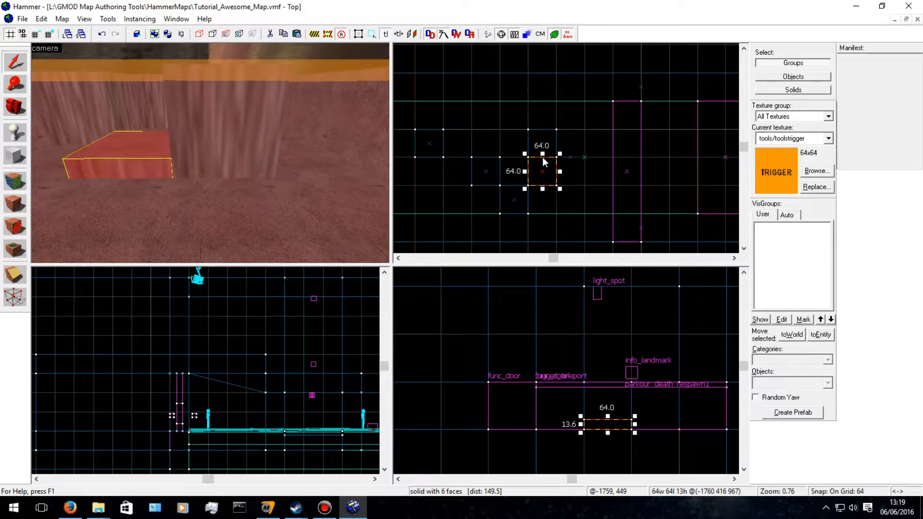
left_click_drag(542, 156, 541, 102)
left_click_drag(543, 188, 543, 216)
Duplicate the 256-unit slab and place the copy 64 units further along the pool, directly beside the first.
key("Up")
key("Left")
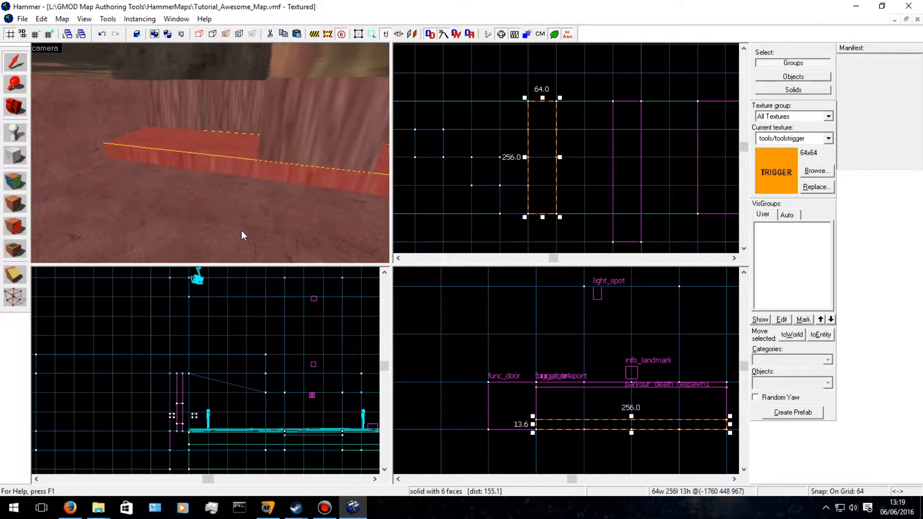
key("Up")
key("d")
key("d")
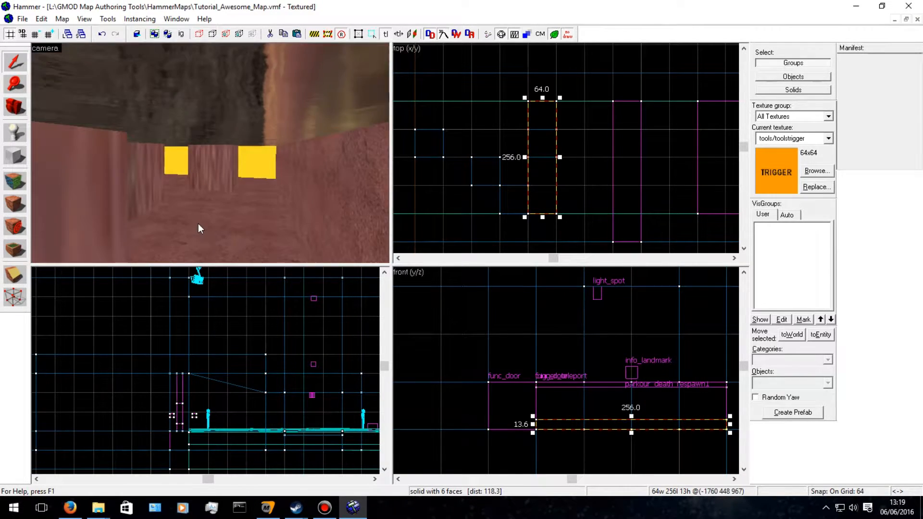
key("a")
key("w")
left_click(179, 250)
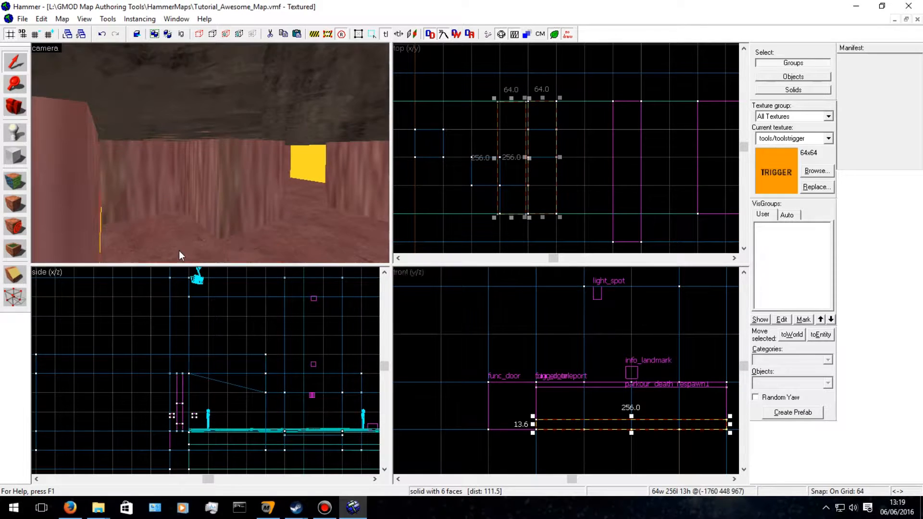
left_click_drag(521, 118, 523, 123)
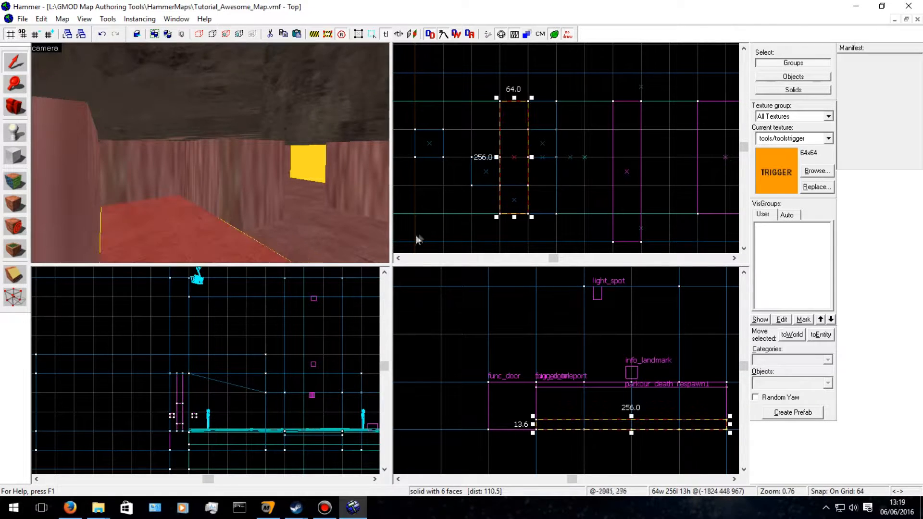
Add a third 256-unit slab another 64 units along the pool, adjoining the second one.
key("d")
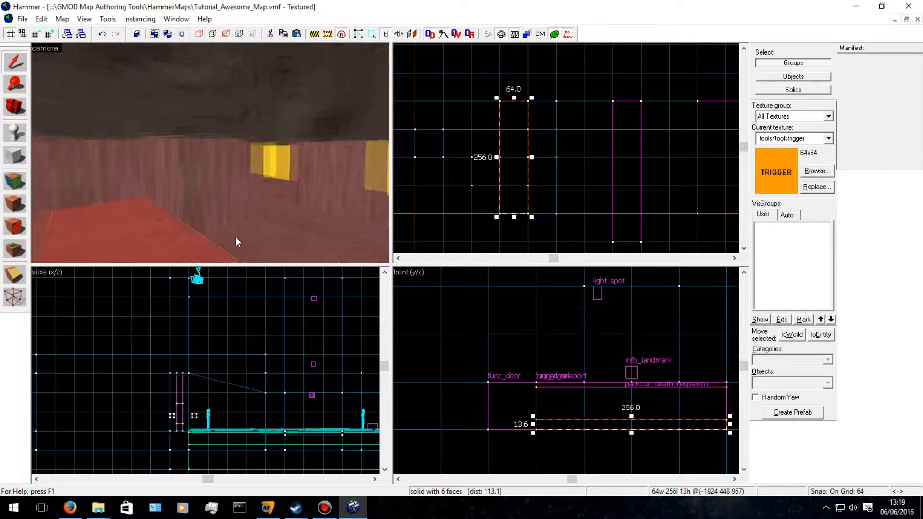
left_click(236, 236)
left_click_drag(489, 108, 489, 134)
Paste another 256-unit slab and place it across the pool at the base of the farthest 64-unit block.
key("w")
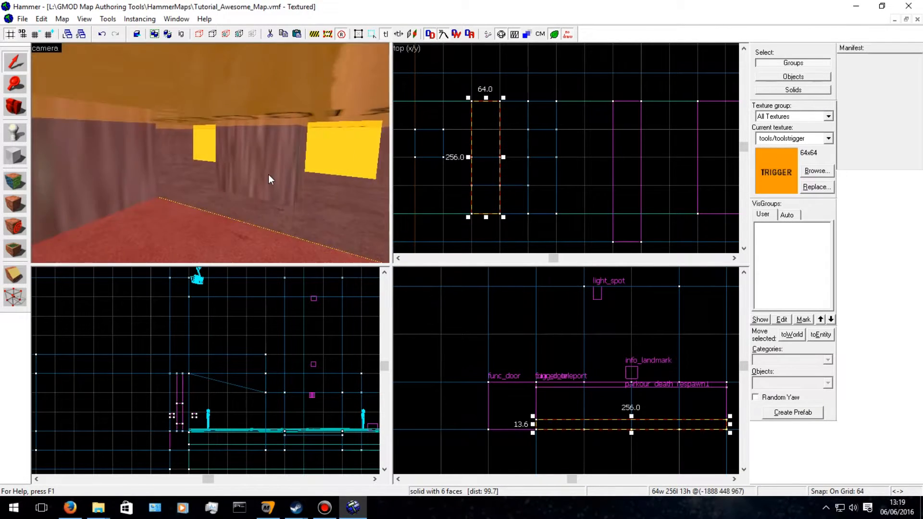
key("Right")
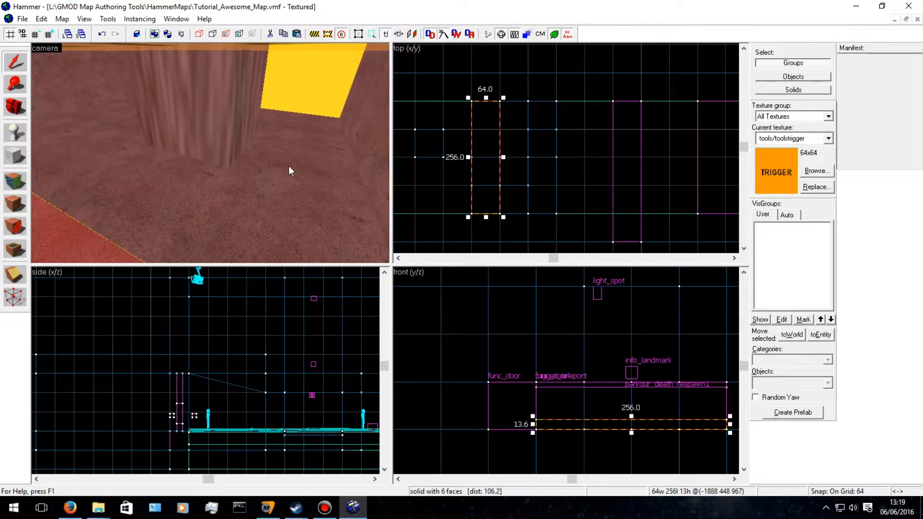
key("ctrl+v")
left_click_drag(434, 102, 438, 140)
key("z")
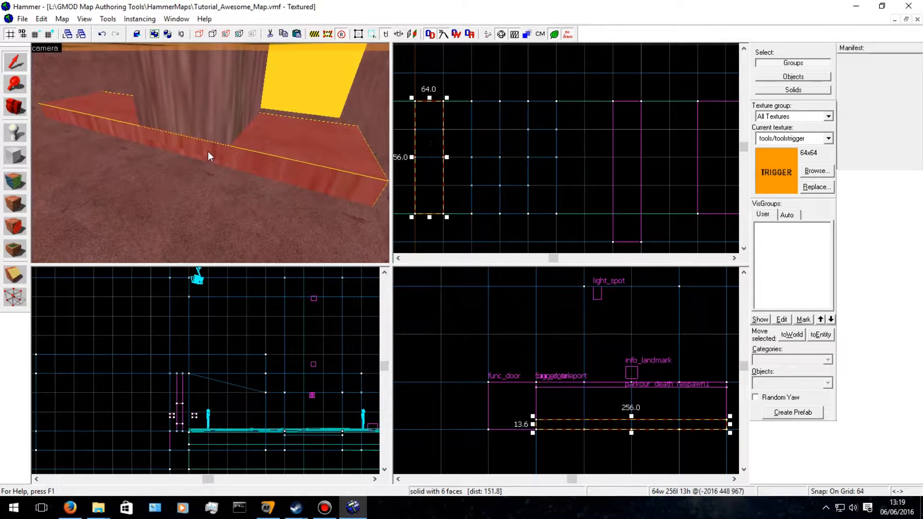
Tie the farthest 64-unit block and its 256-unit base slab together as one brush entity.
key("s")
left_click(208, 151, "ctrl")
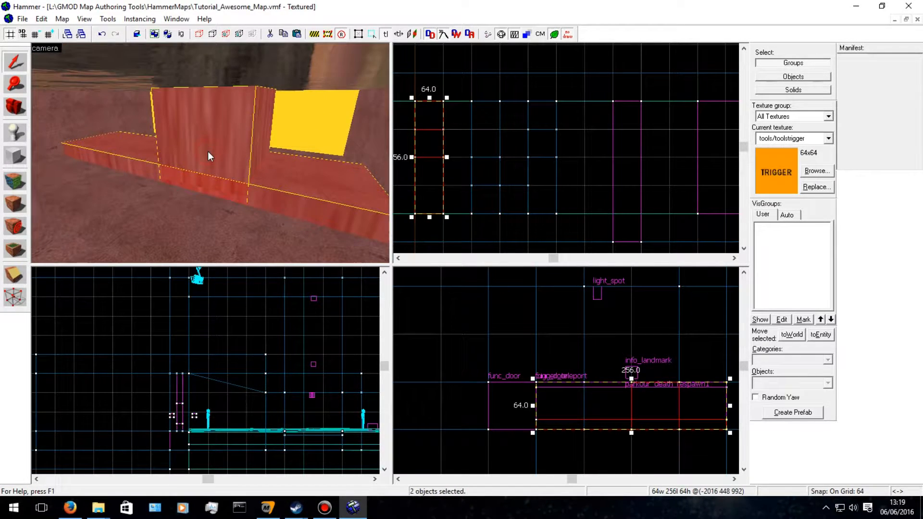
key("ctrl+t")
left_click(517, 188)
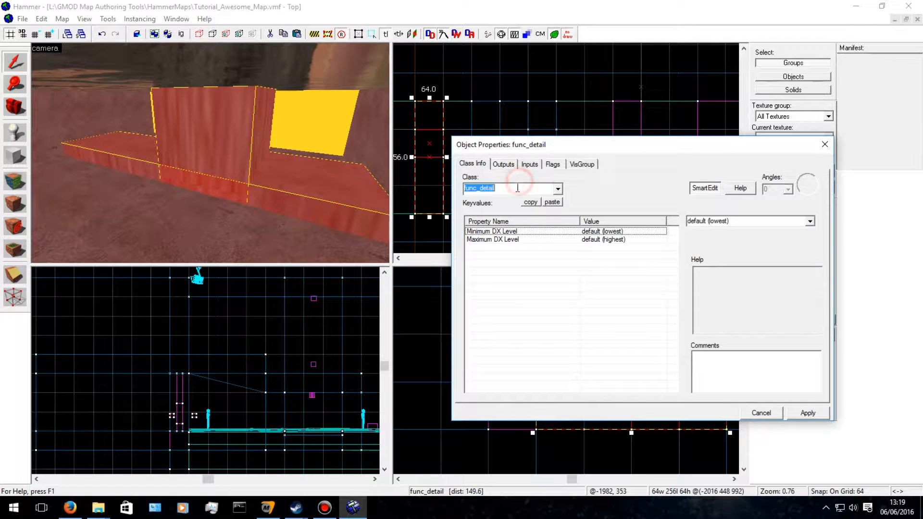
Set the farthest platform entity's class to func_door and apply it.
type("fimc")
key("BackSpace")
key("BackSpace")
key("BackSpace")
type("un")
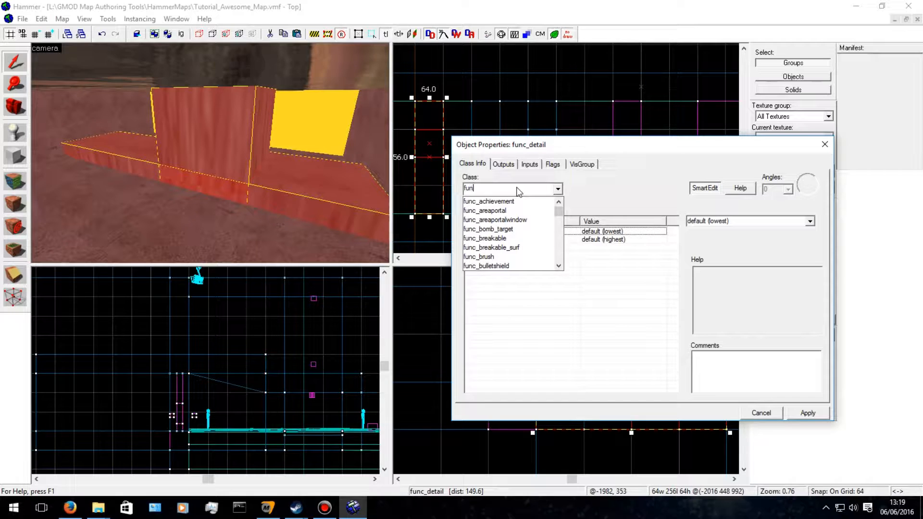
type("c d")
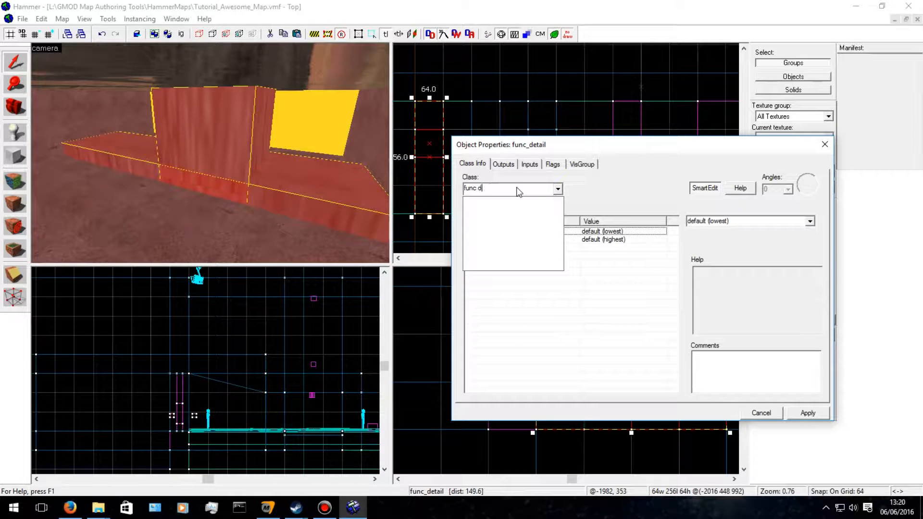
key("BackSpace")
key("BackSpace")
key("BackSpace")
type("_")
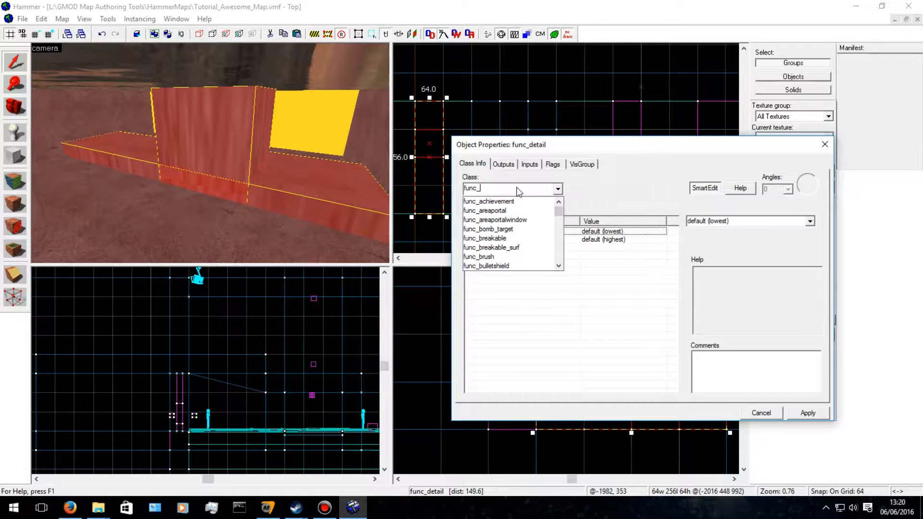
type("door")
key("Return")
left_click(817, 413)
Tie the next block along the pool and its base slab into a single func_door entity.
left_click(324, 240)
key("a")
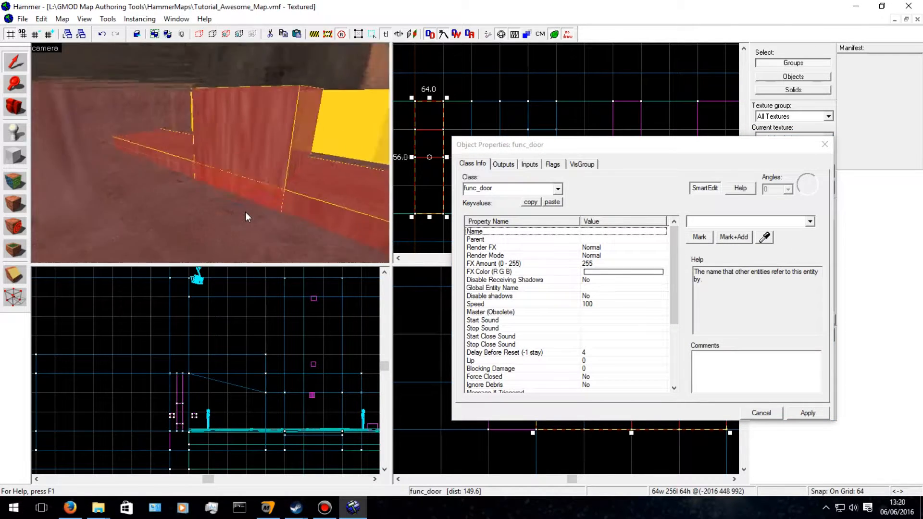
key("w")
key("d")
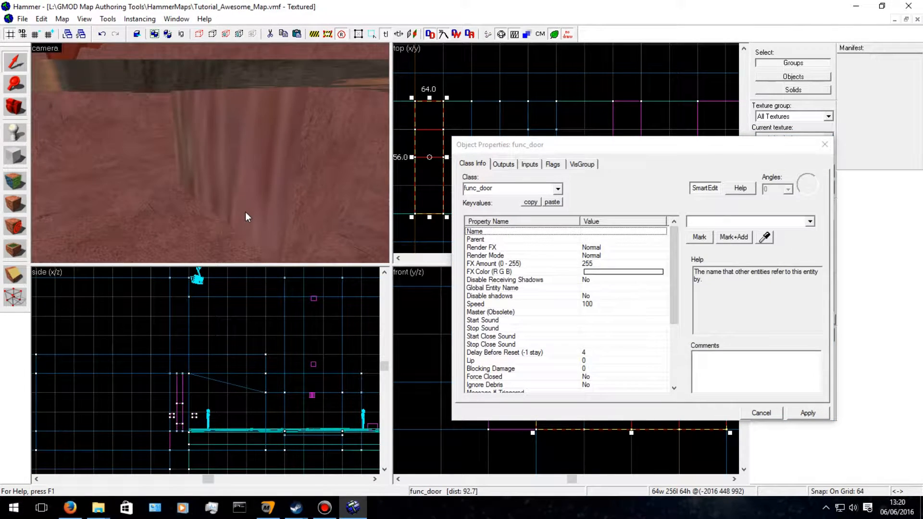
left_click(245, 212)
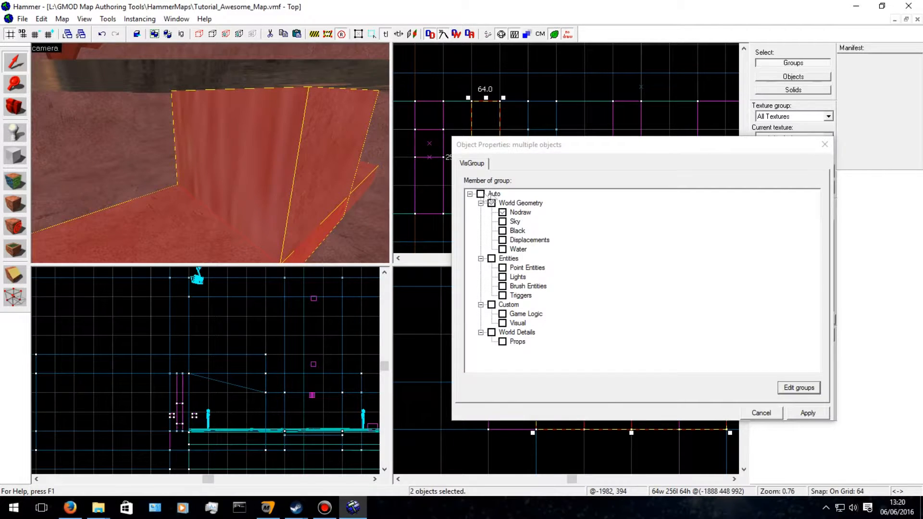
key("ctrl+t")
left_click(504, 188)
left_click(484, 190)
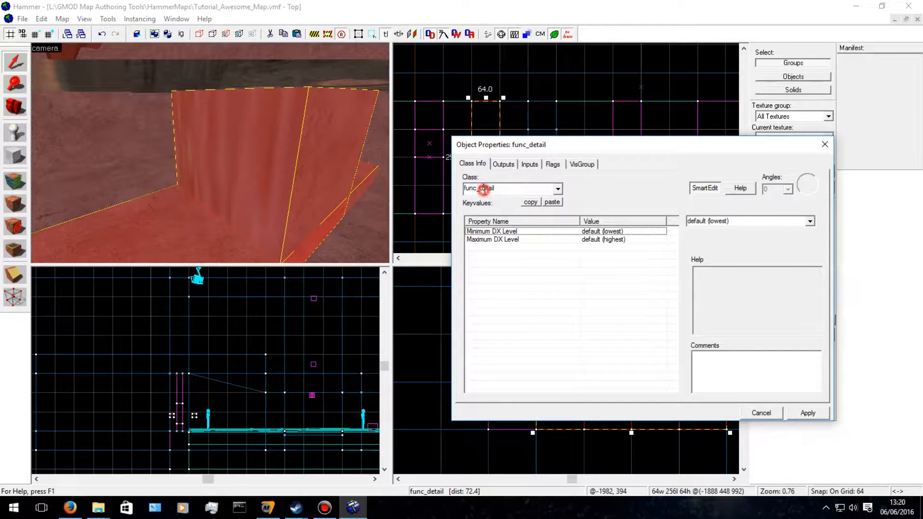
type("oor")
key("Return")
left_click(796, 412)
left_click(825, 144)
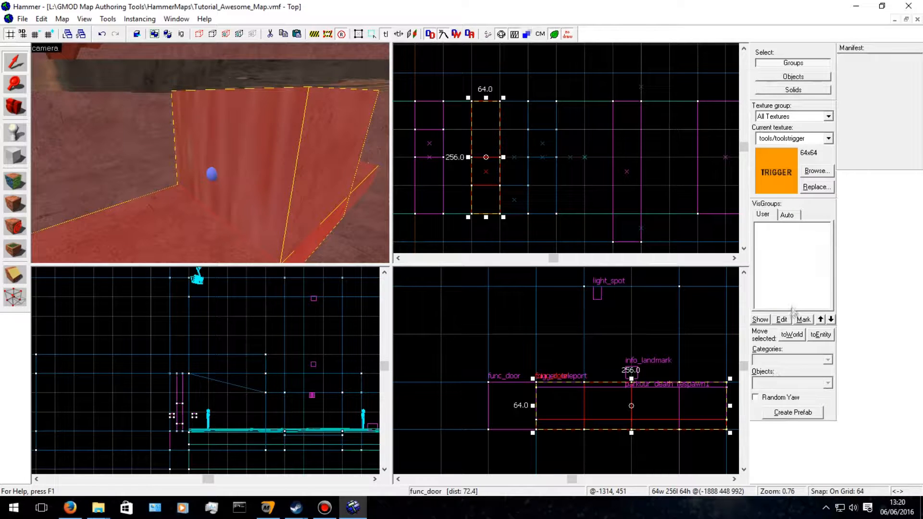
Tie the middle of the three adjoining slabs and its block into one func_door entity.
left_click(795, 90)
left_click(800, 63)
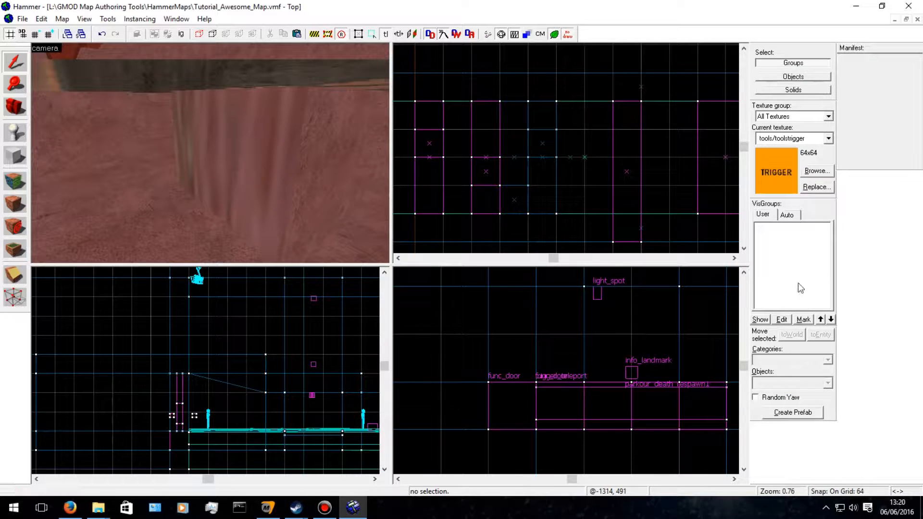
key("a")
left_click(252, 137)
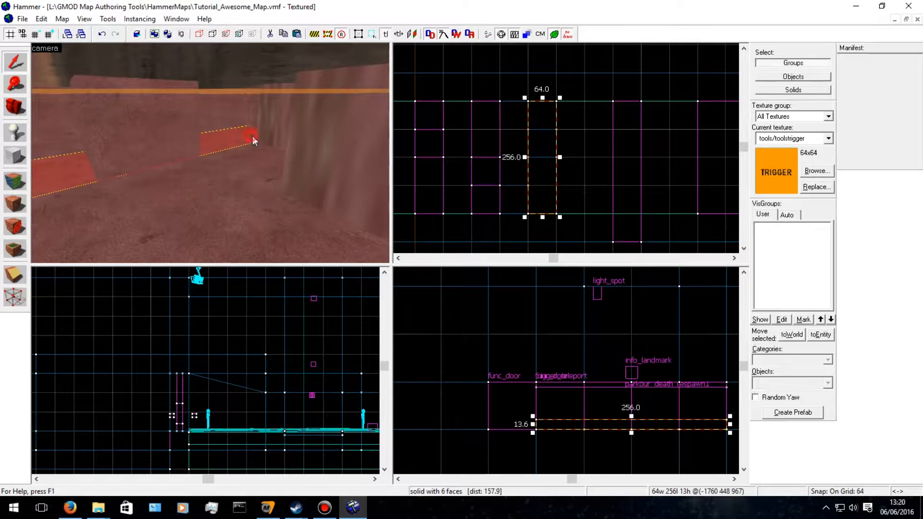
key("a")
left_click(319, 159)
left_click(349, 131, "ctrl")
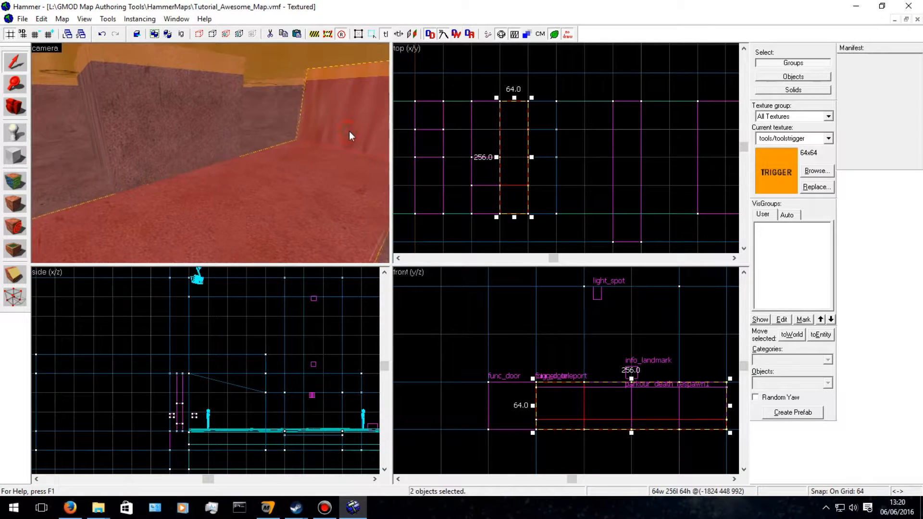
key("a")
key("a")
key("a")
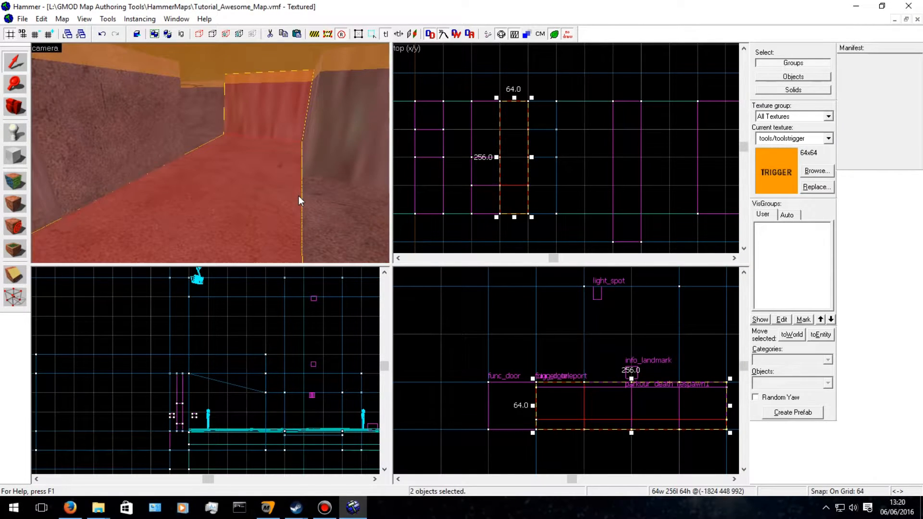
key("ctrl+t")
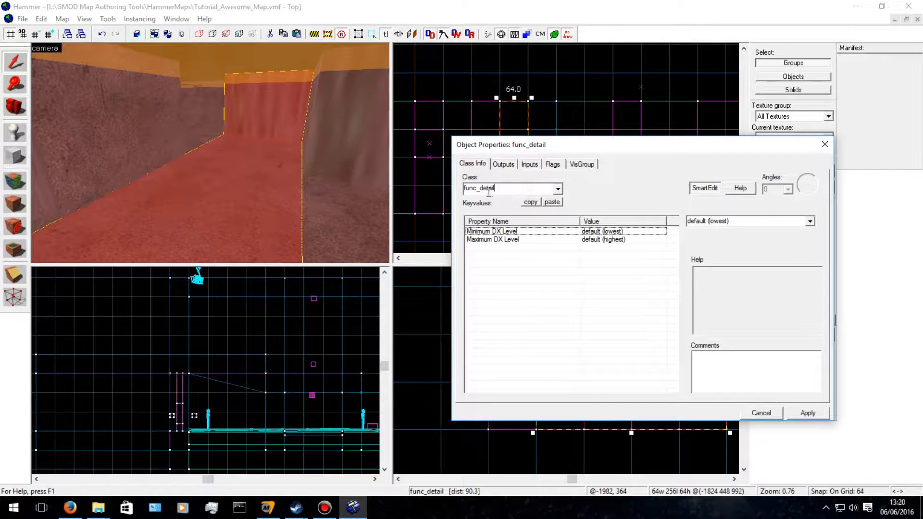
type("oor")
key("Return")
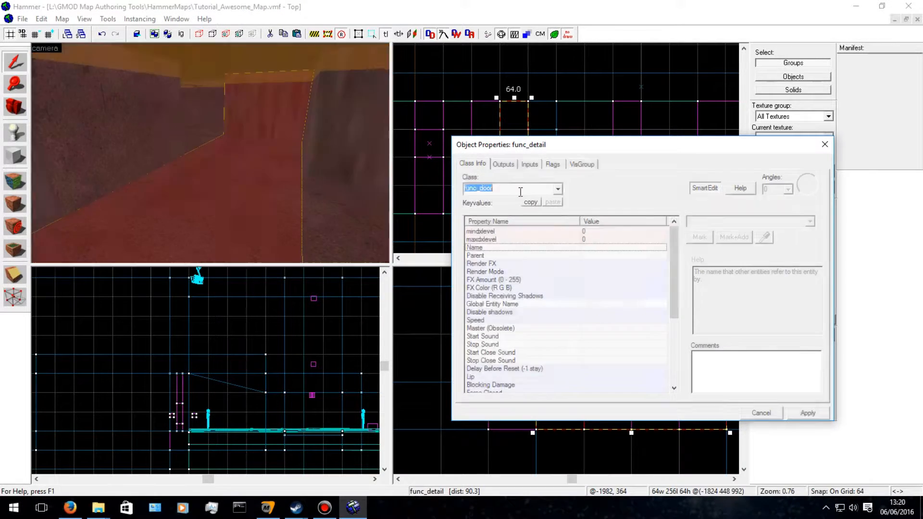
Tie the nearest of the three adjoining slabs and its block into one func_door entity.
left_click(205, 136)
left_click(152, 155, "ctrl")
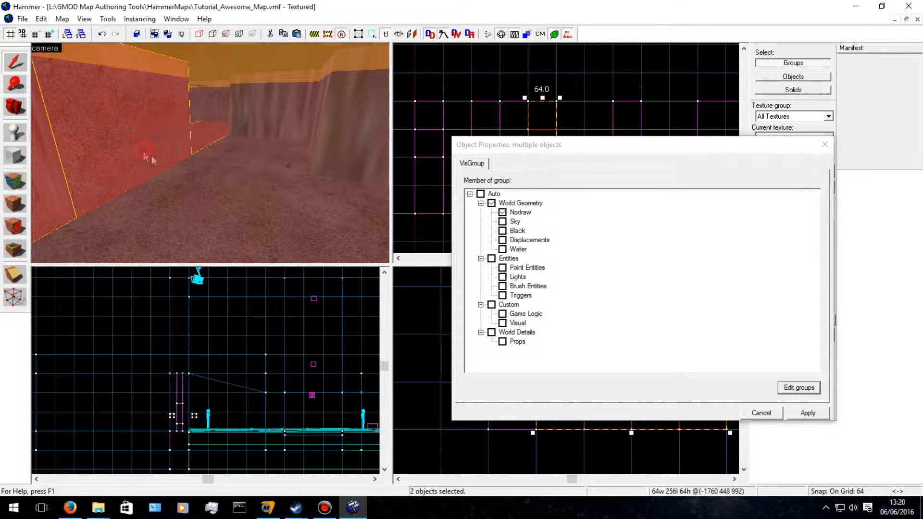
key("ctrl+t")
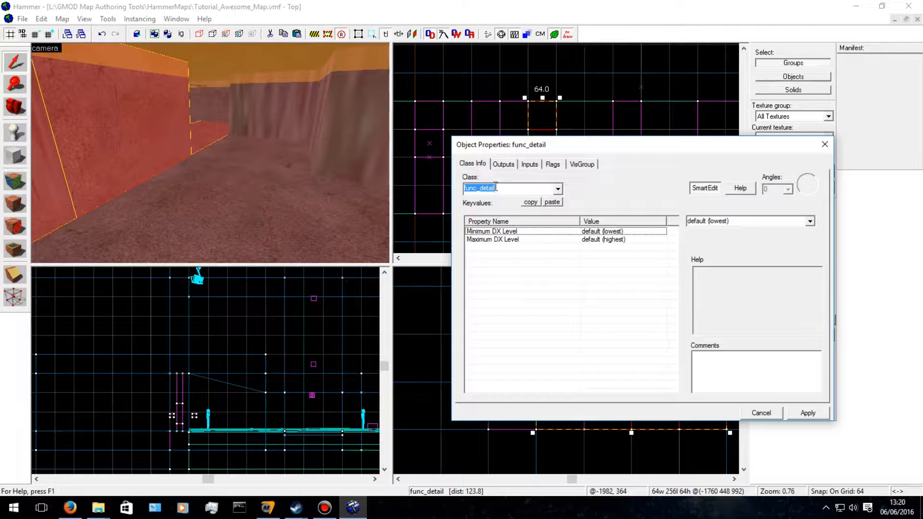
left_click_drag(484, 190, 532, 186)
type("oor")
key("Return")
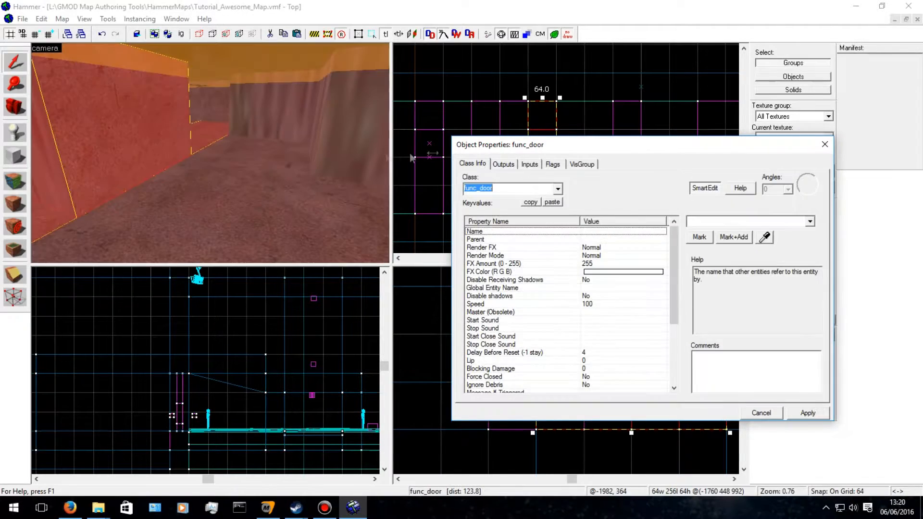
Examine the platforms and the trigger surface along the pool from above.
key("a")
key("Left")
key("d")
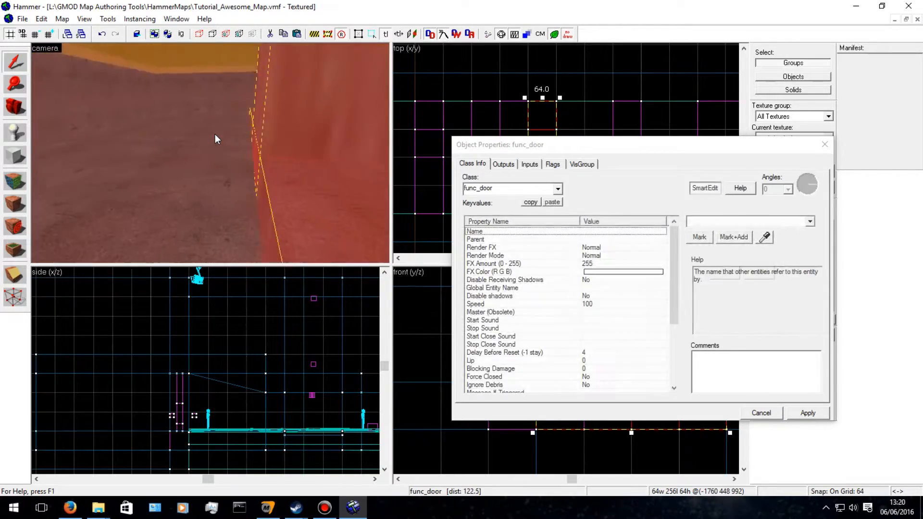
key("s")
key("Left")
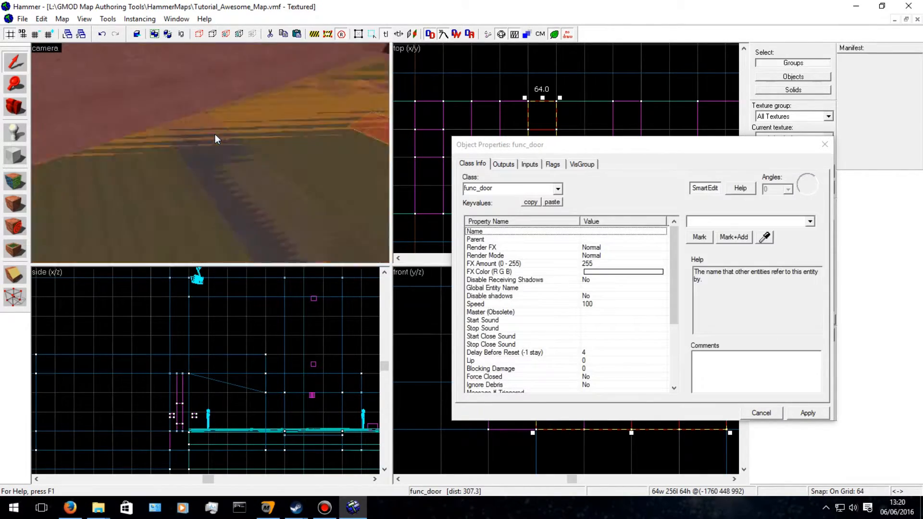
key("Left")
key("s")
key("Right")
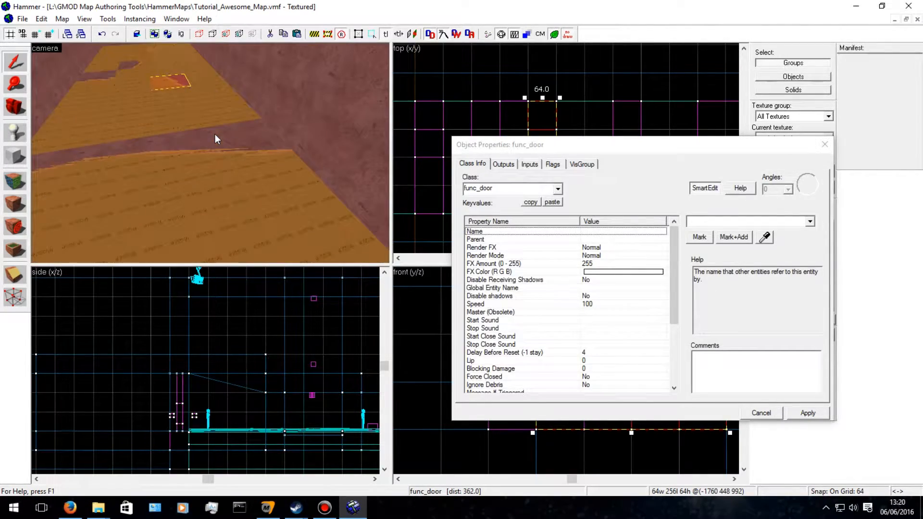
key("Left")
key("a")
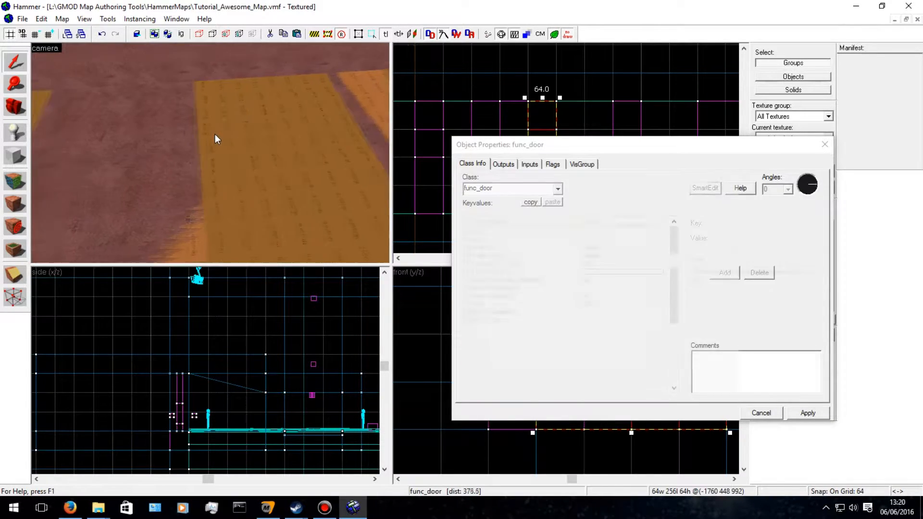
key("Left")
key("Up")
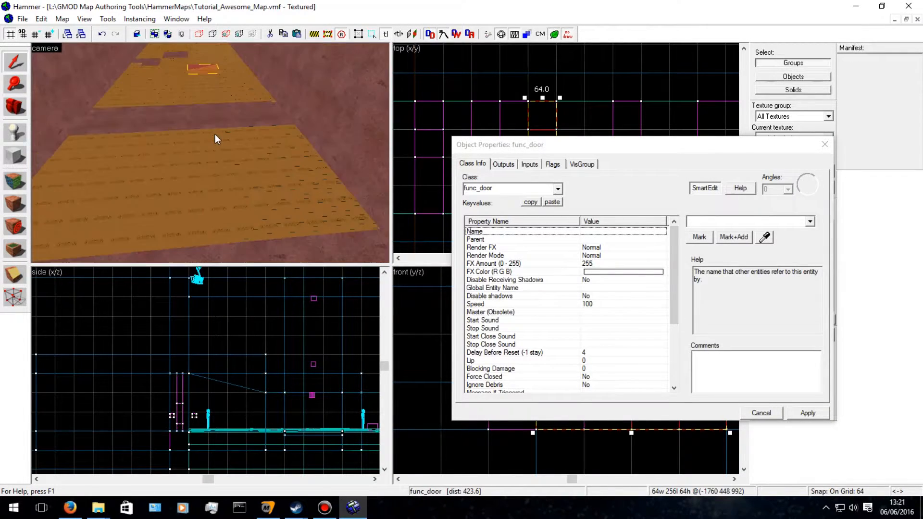
Select the large water solid covering the func_door pit and close its object properties.
key("Up")
key("w")
key("Down")
key("s")
key("Up")
key("w")
key("Left")
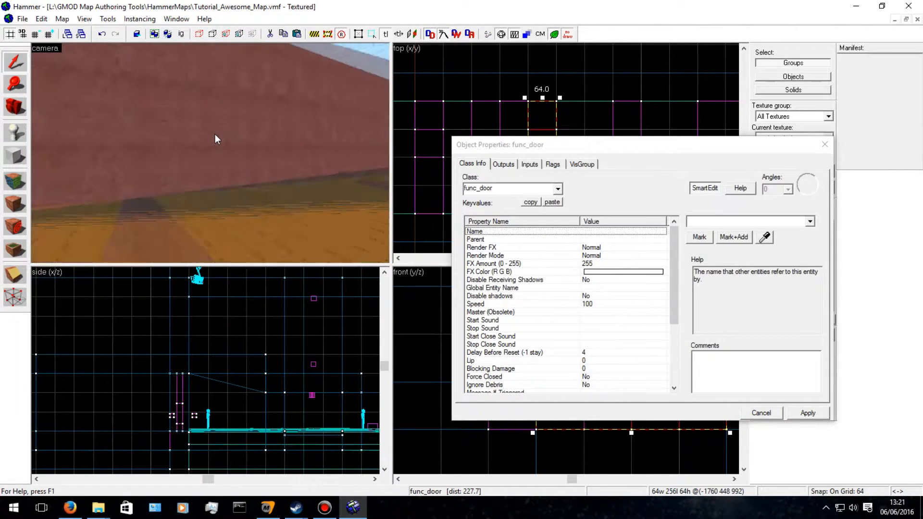
key("Down")
key("Up")
key("w")
left_click(274, 165)
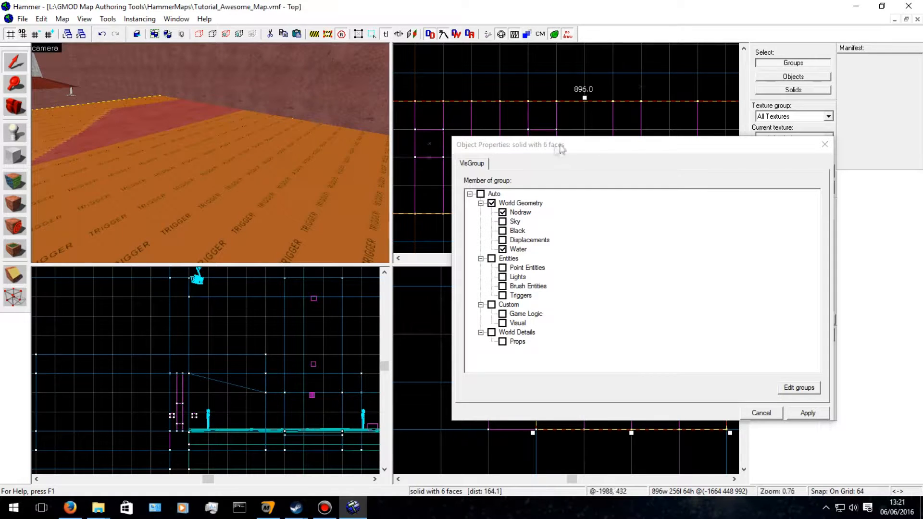
left_click(825, 144)
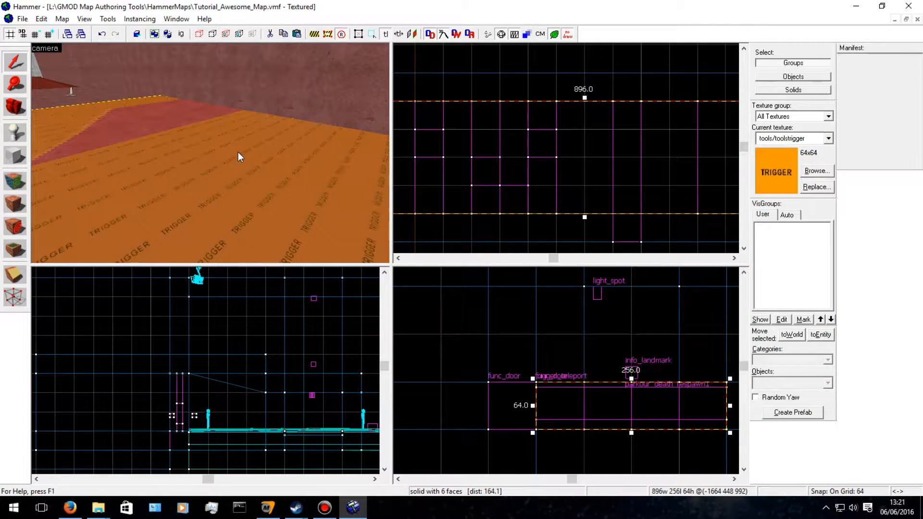
Move the 896 by 256 by 64 water solid straight up, well clear of the func_door blocks.
scroll(627, 207, "down", 2)
left_click_drag(597, 427, 606, 364)
left_click(199, 210)
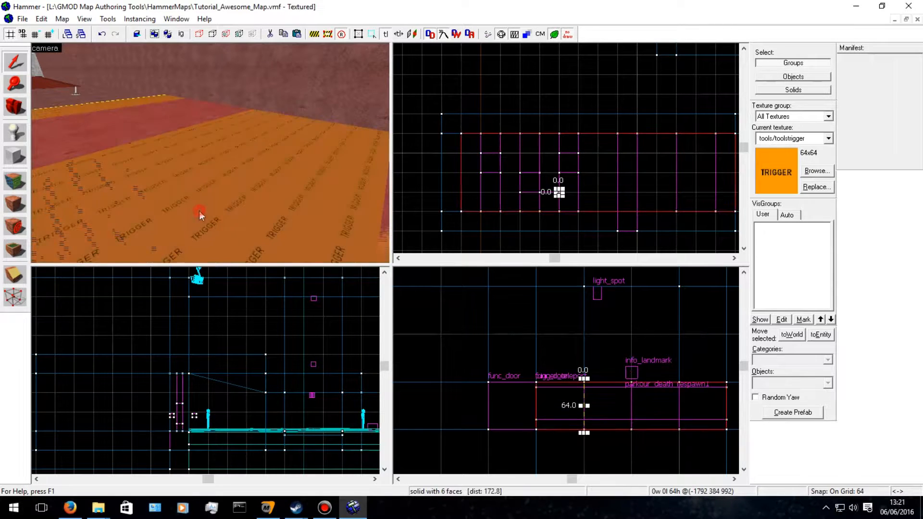
left_click(277, 236)
mouse_move(629, 404)
left_mouse_down()
mouse_move(636, 275)
mouse_move(616, 336)
mouse_move(623, 313)
left_mouse_up()
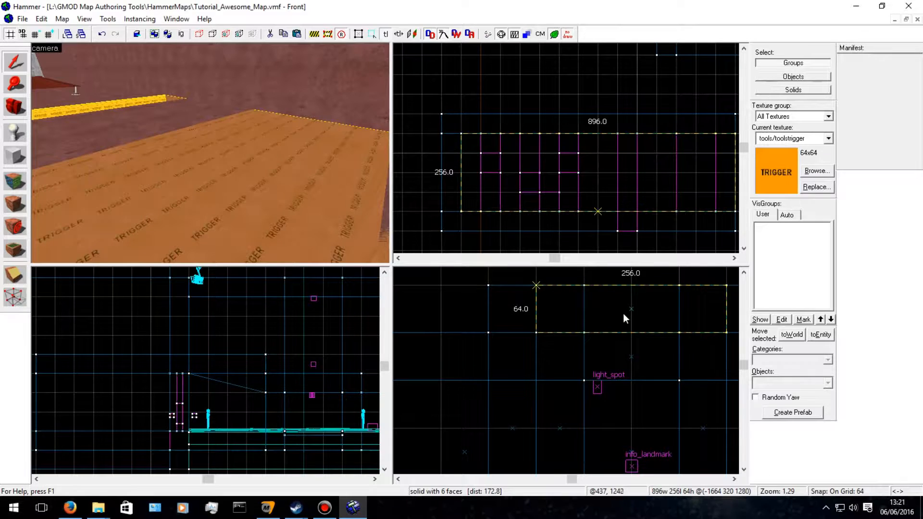
Move the thin trigger_teleport brush up to height 1276, level with the top of the raised water solid.
left_click(208, 206)
scroll(640, 409, "down", 1)
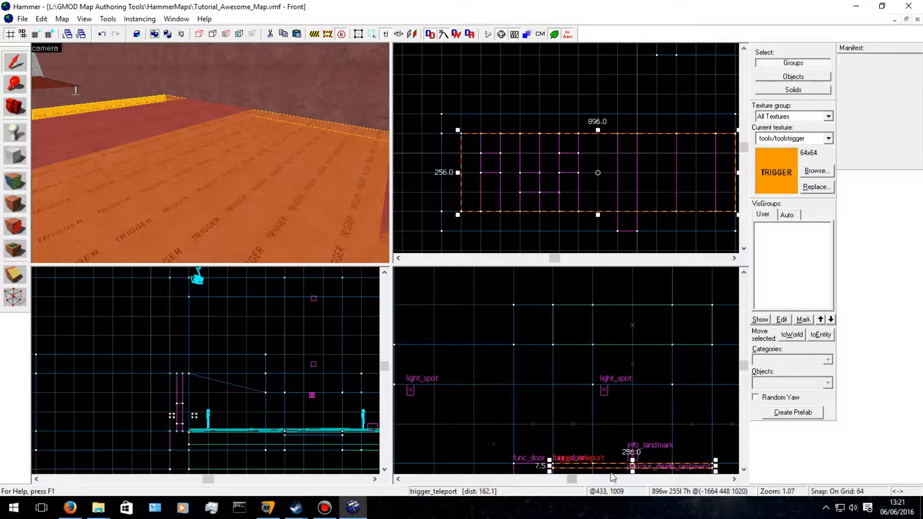
left_click_drag(611, 469, 620, 310)
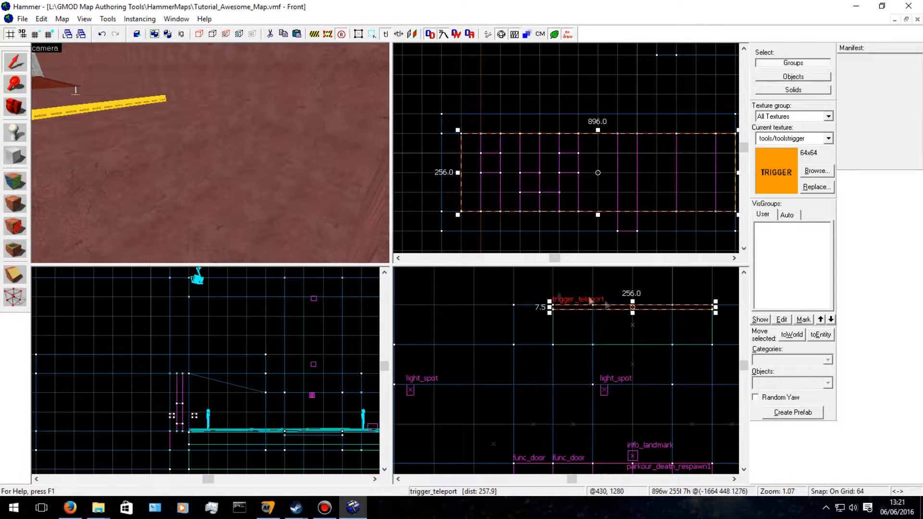
Select all six func_door blocks along the corridor together and open their shared object properties.
key("d")
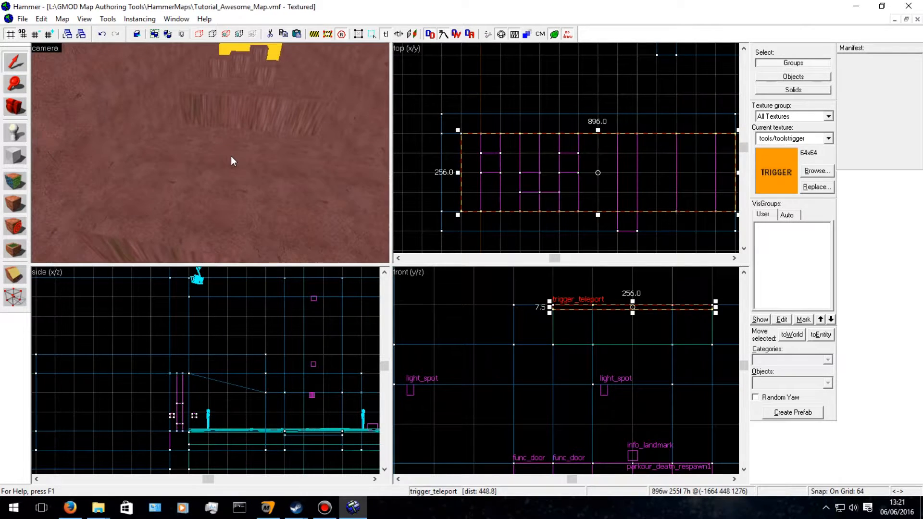
left_click(231, 155)
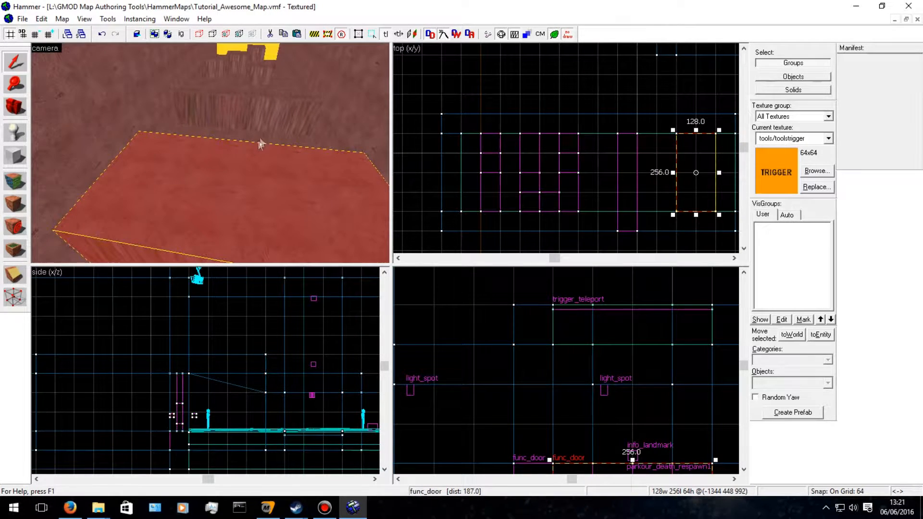
left_click(262, 108, "ctrl")
left_click(252, 73, "ctrl")
left_click(221, 64, "ctrl")
left_click(235, 60, "ctrl")
left_click(267, 60, "ctrl")
key("alt+Return")
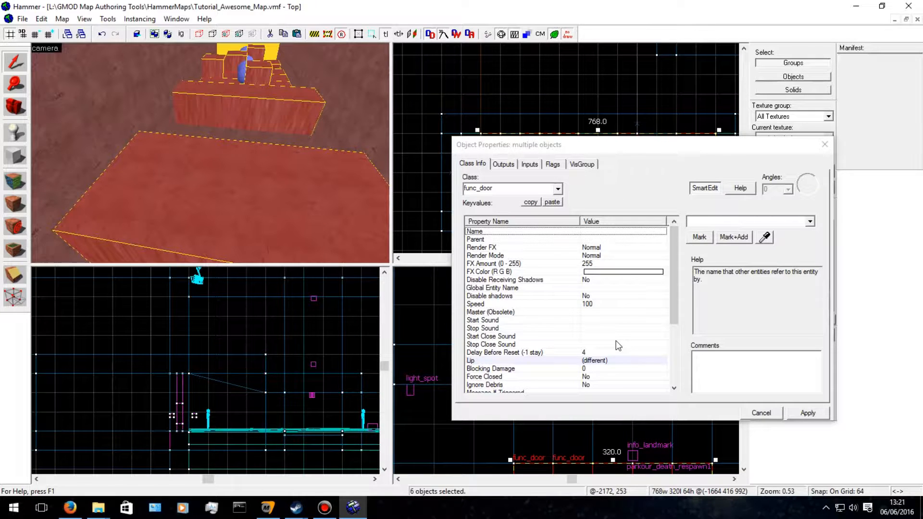
Preview boxcar_door_move, boxcar_door_stop1 and boxcar_door_stop2 as Start Sound candidates for the doors, leaving the property unset.
left_click(595, 321)
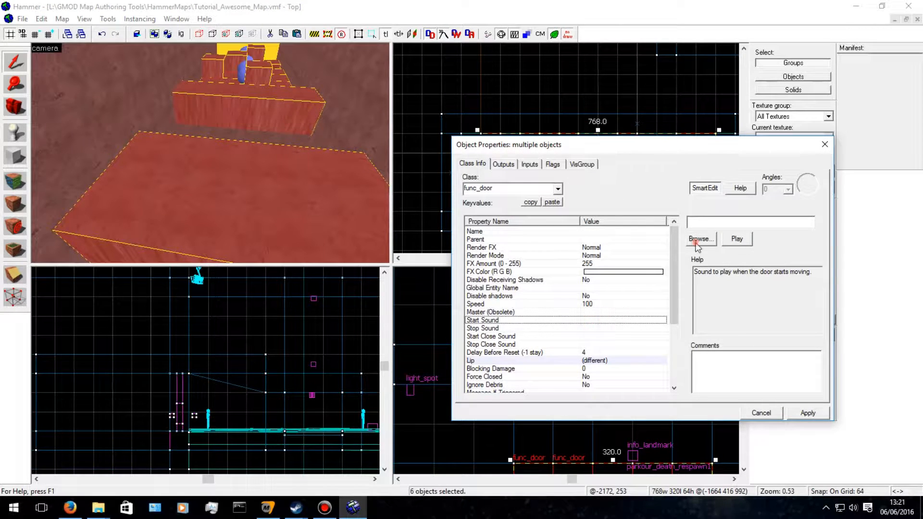
left_click(697, 240)
left_click(579, 147)
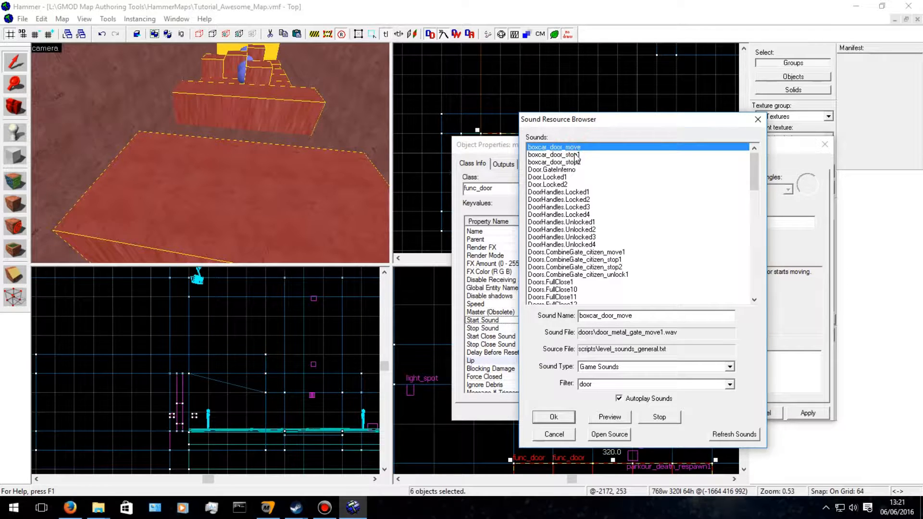
left_click(580, 155)
left_click(579, 164)
left_click(588, 156)
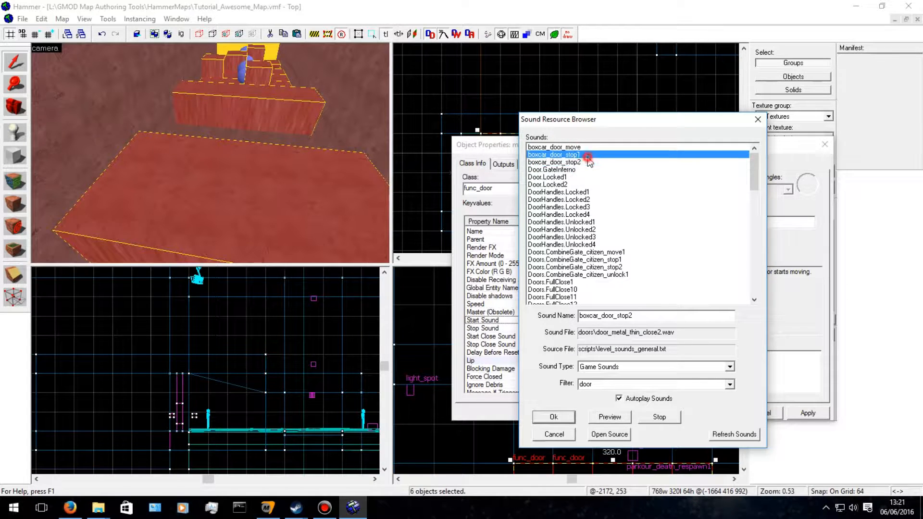
left_click(758, 123)
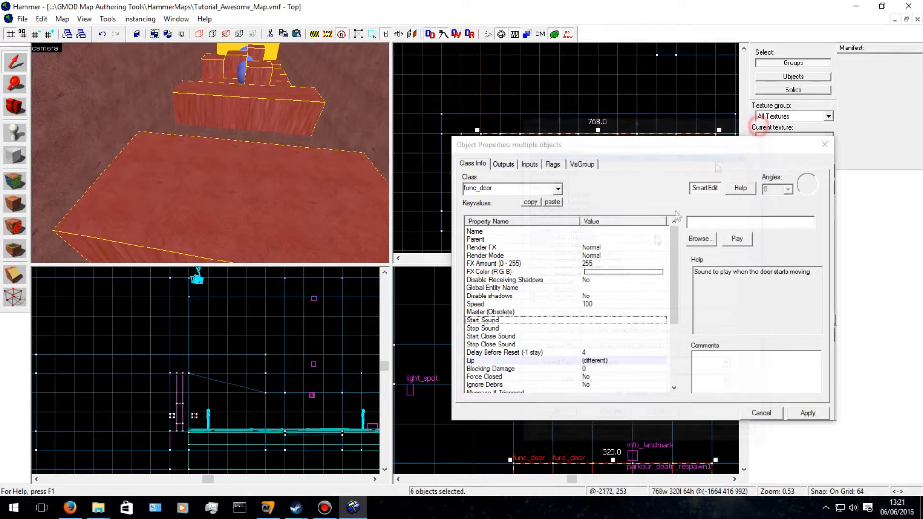
Try to set the Stop Sound of the six doors to boxcar_door_stop1 after previewing the boxcar door sounds.
left_click(593, 328)
left_click(700, 241)
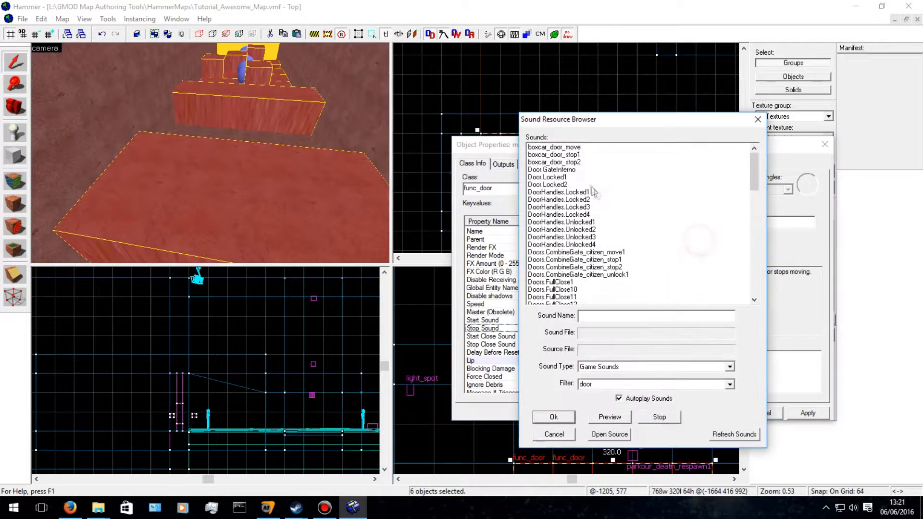
left_click(569, 149)
left_click(579, 155)
left_click(585, 161)
left_click(589, 155)
left_click(557, 415)
Try to set the Start Close Sound of the six doors to boxcar_door_stop1.
left_click(607, 336)
left_click(701, 239)
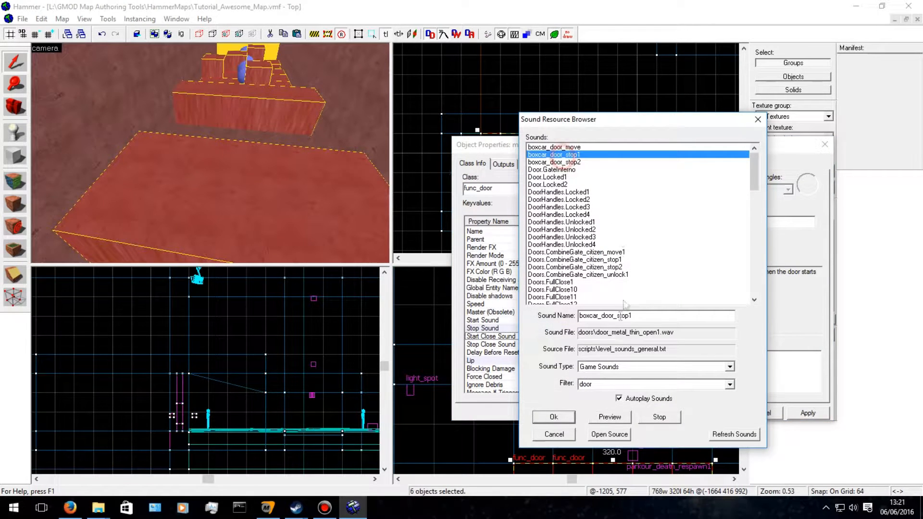
left_click(553, 417)
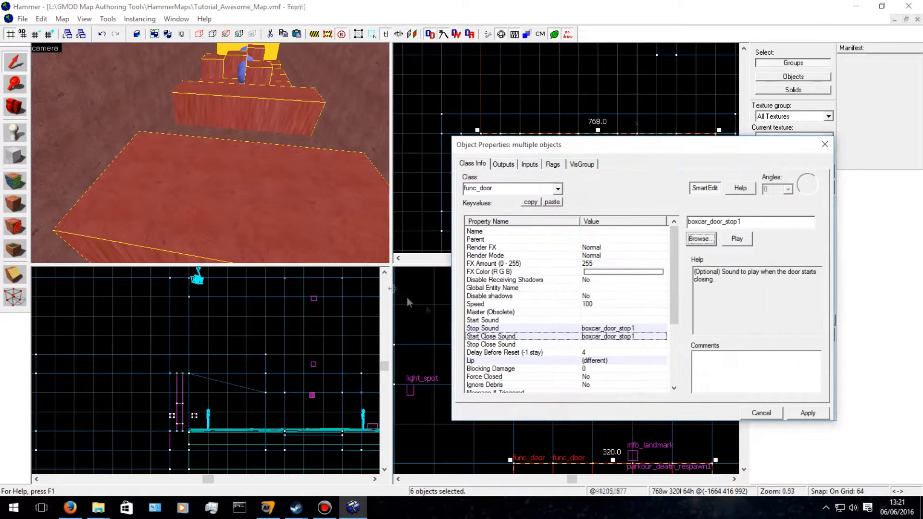
left_click(283, 214)
left_click(268, 201)
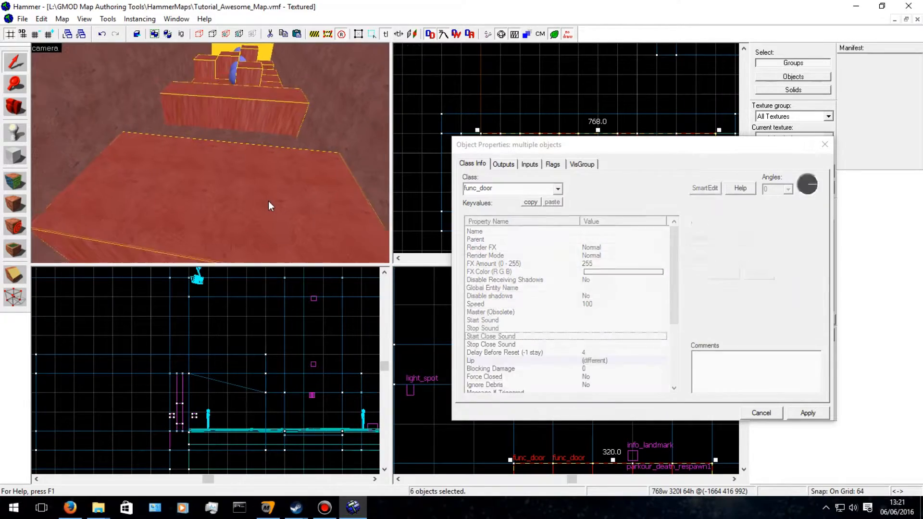
Examine the selected door blocks and their side faces from several angles along the corridor.
key("s")
key("d")
key("Left")
key("Right")
key("s")
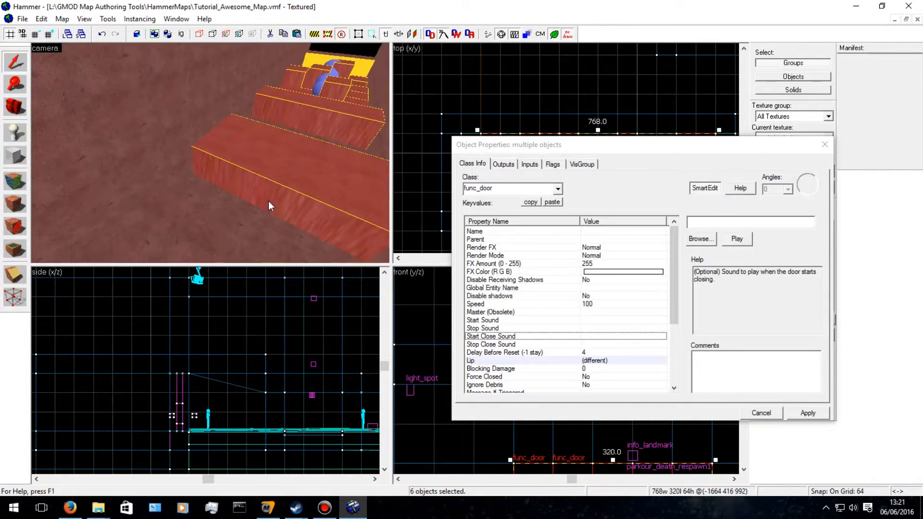
key("Left")
key("d")
key("Left")
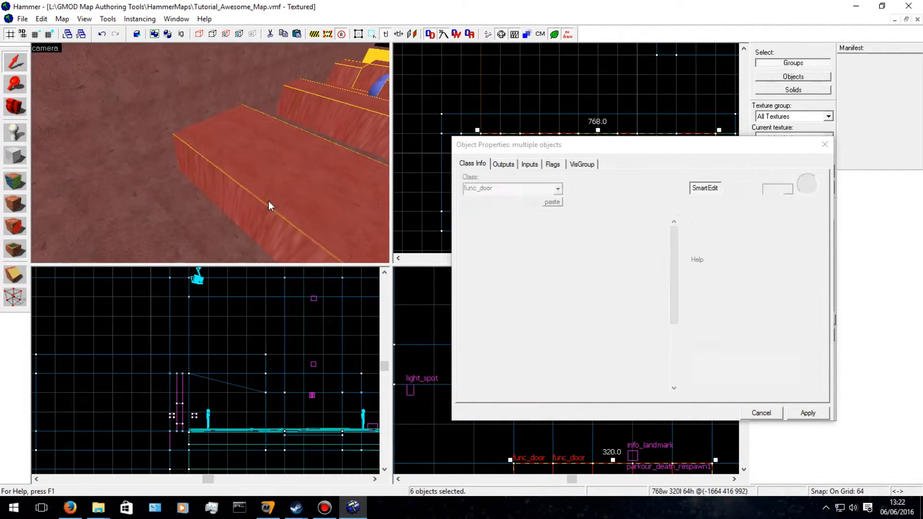
key("Right")
key("s")
key("Right")
key("Up")
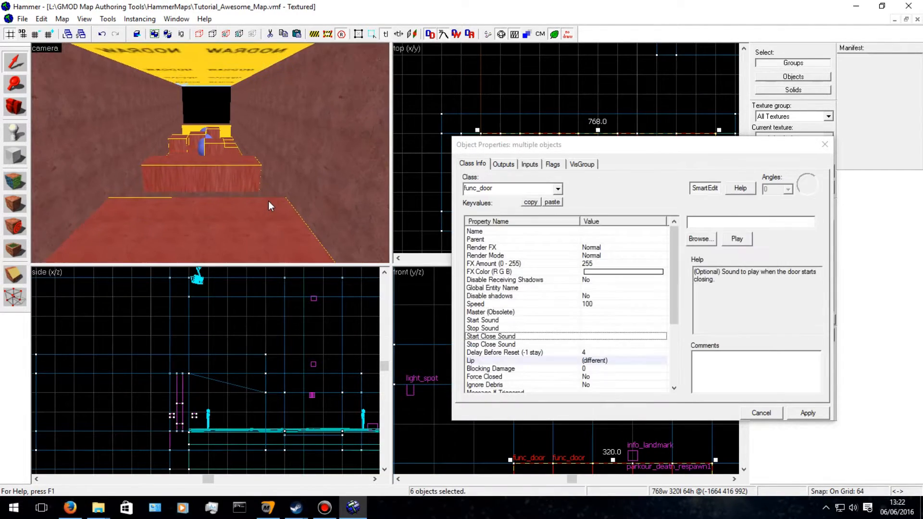
Apply the props/carpetfloor001a texture to the nodraw face behind the blocks at the corridor's far end.
key("w")
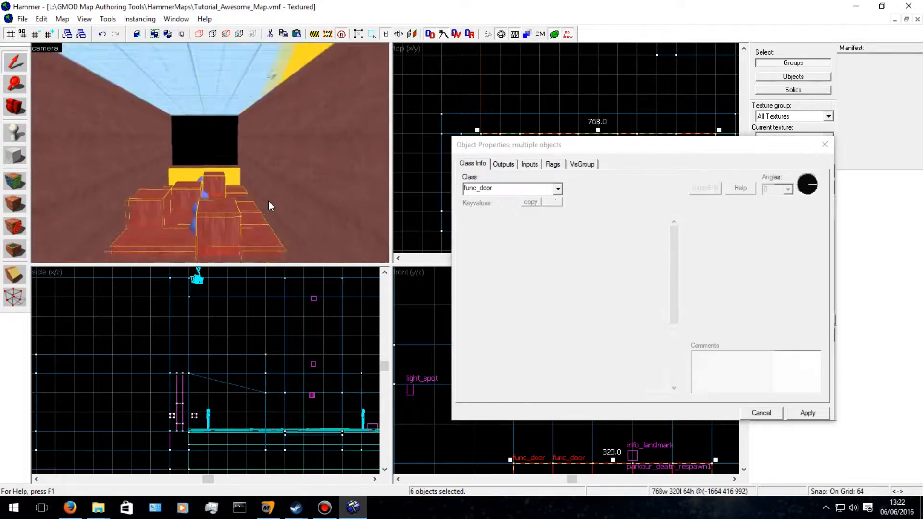
key("w")
left_click(15, 180)
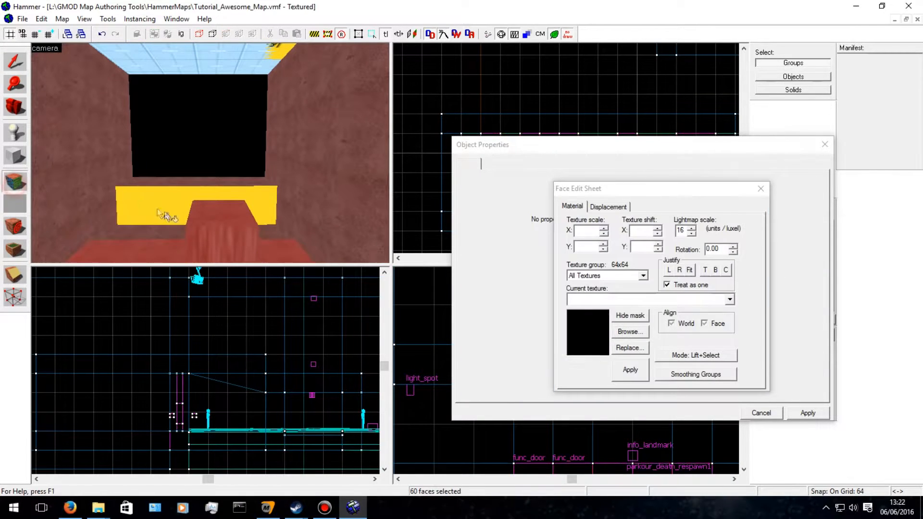
left_click(630, 347)
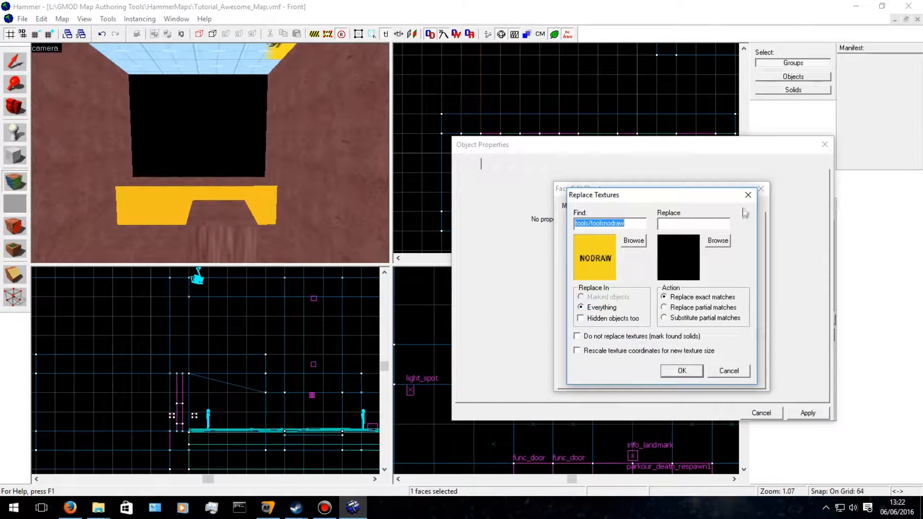
left_click(748, 194)
left_click(630, 331)
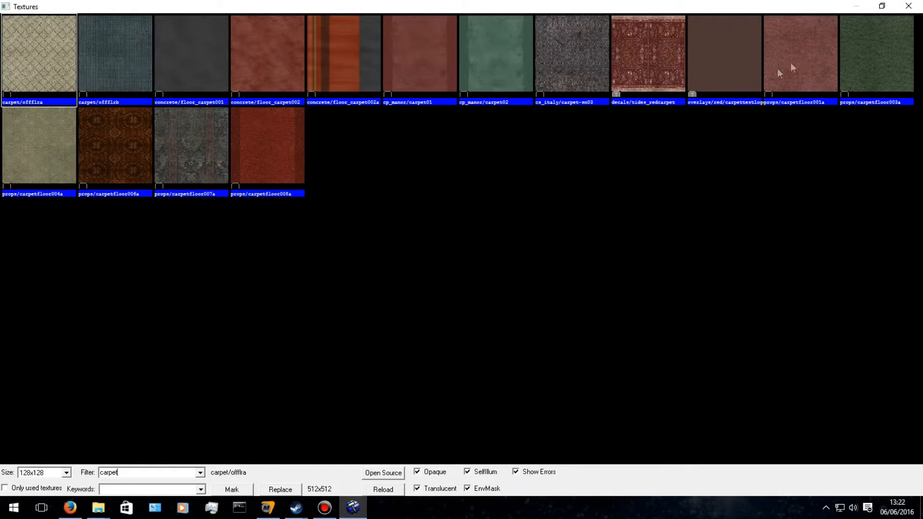
double_click(805, 58)
left_click(630, 369)
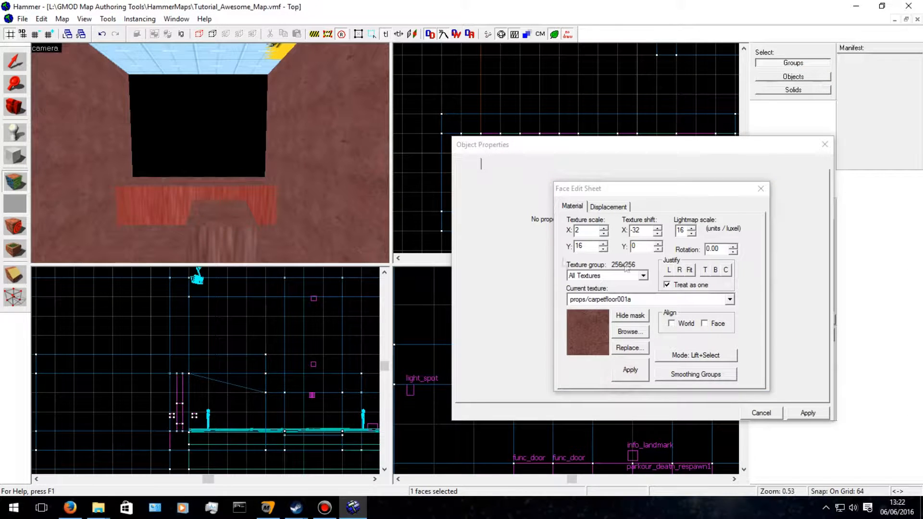
Set the X and Y texture scale of the newly carpeted end face to 0.25.
double_click(594, 247)
type("0.25")
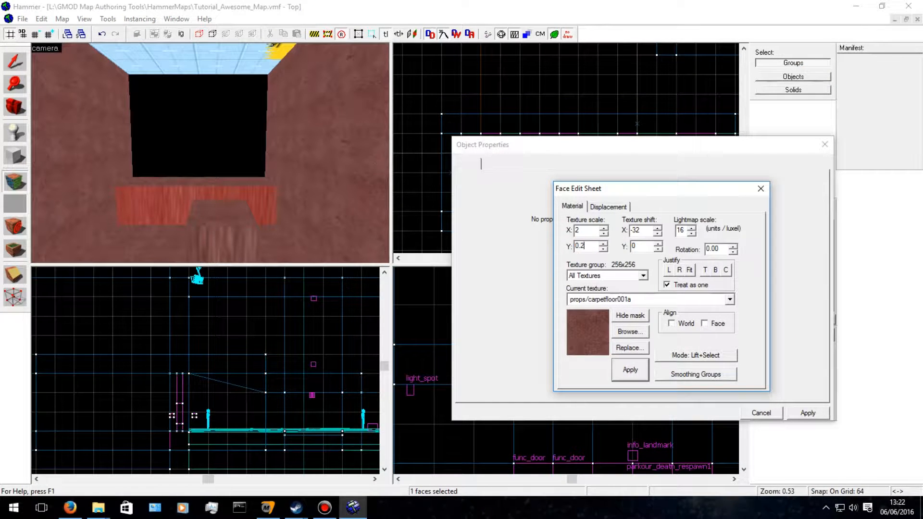
double_click(585, 230)
type("0.25")
left_click(630, 370)
Select three adjoining side faces with stretched carpet texture on the door blocks for face editing.
left_click(242, 254)
key("Right")
key("Down")
key("s")
key("a")
key("a")
key("Right")
left_click(219, 204, "ctrl")
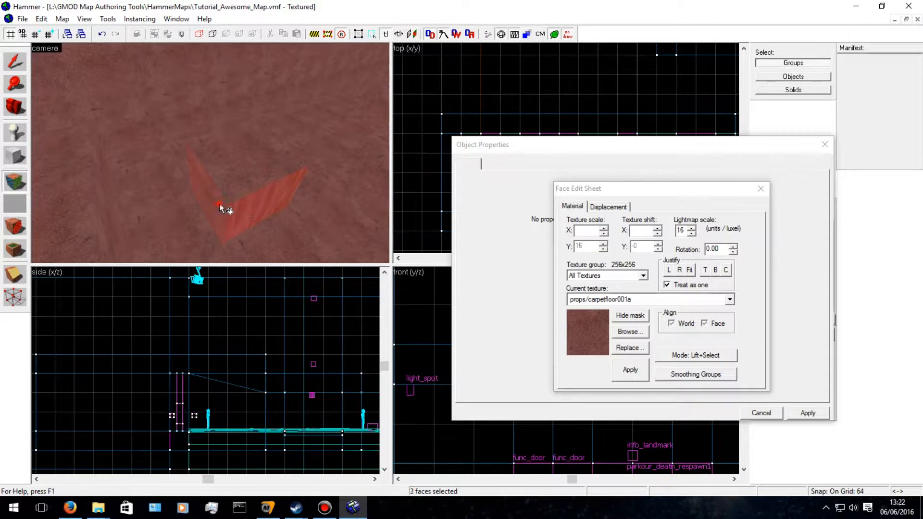
Extend the face selection to nine by adding the stretched side faces of the neighbouring door blocks.
key("a")
key("Right")
key("a")
key("Right")
left_click(224, 207, "ctrl")
left_click(194, 91, "ctrl")
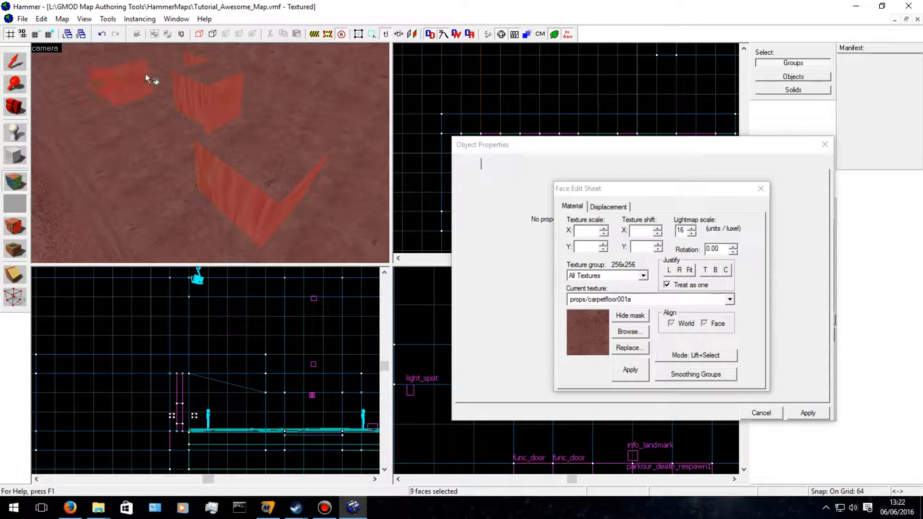
Add the stretched side faces of the blocks beside the corridor's open end, bringing the selection to 13 faces.
key("a")
key("Right")
left_click(226, 97, "ctrl")
left_click(209, 111, "ctrl")
key("w")
key("d")
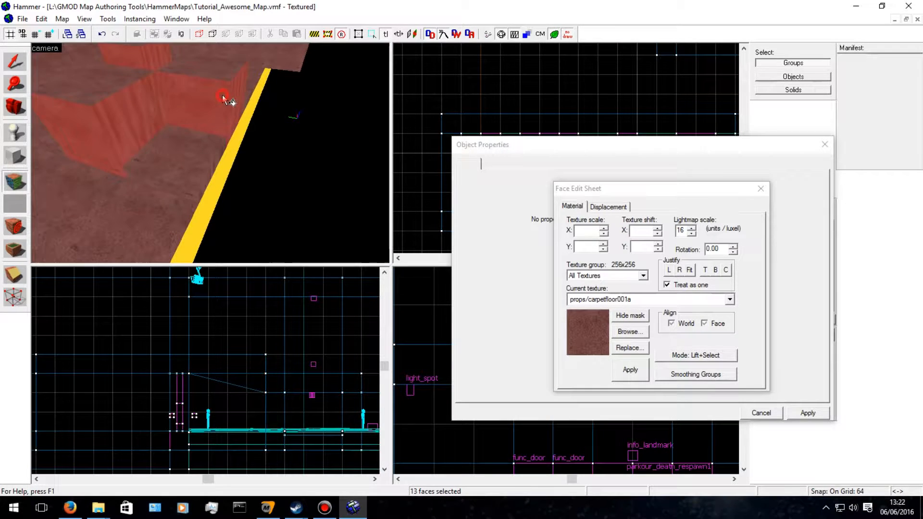
Add the unselected stretched side faces of the blocks as seen from the opposite side of the corridor.
key("d")
key("Left")
key("Up")
key("w")
key("s")
key("d")
key("a")
key("a")
key("d")
key("w")
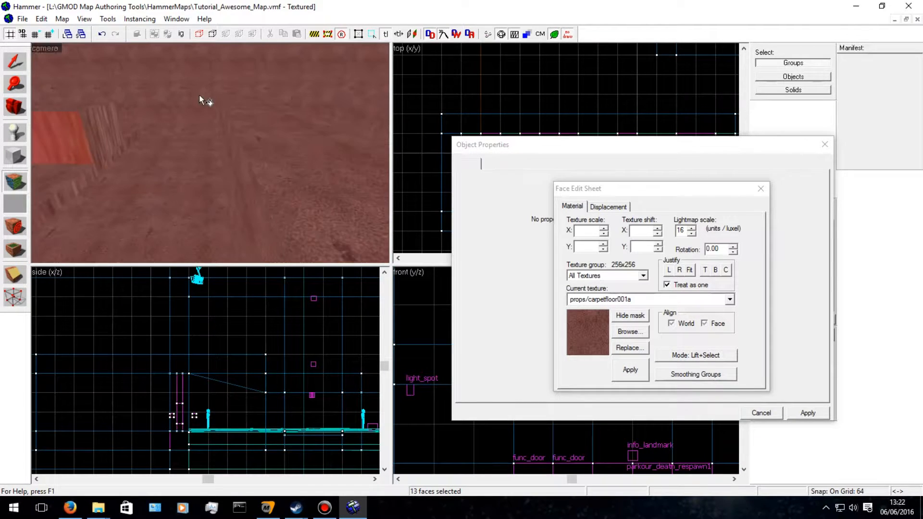
key("Left")
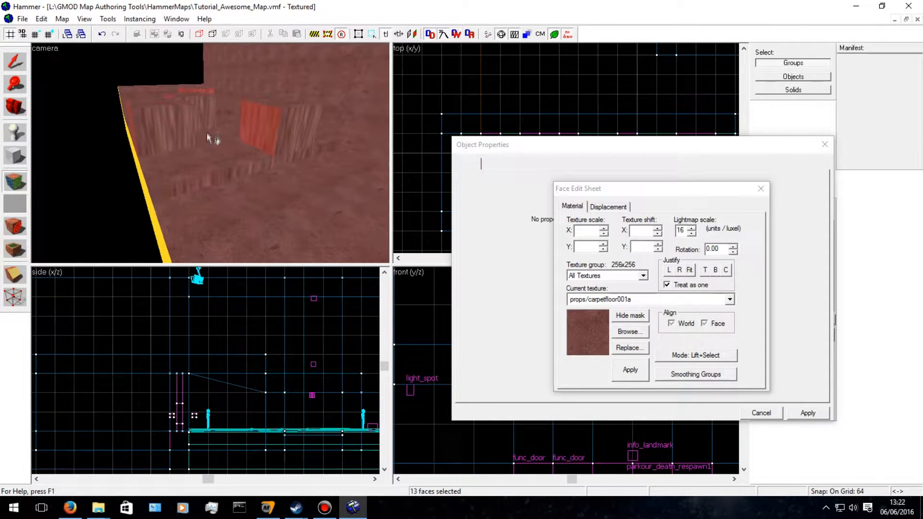
left_click(181, 133, "ctrl")
Add the stretched side faces of the remaining door blocks along the corridor, bringing the selection to 17 faces.
key("Right")
key("s")
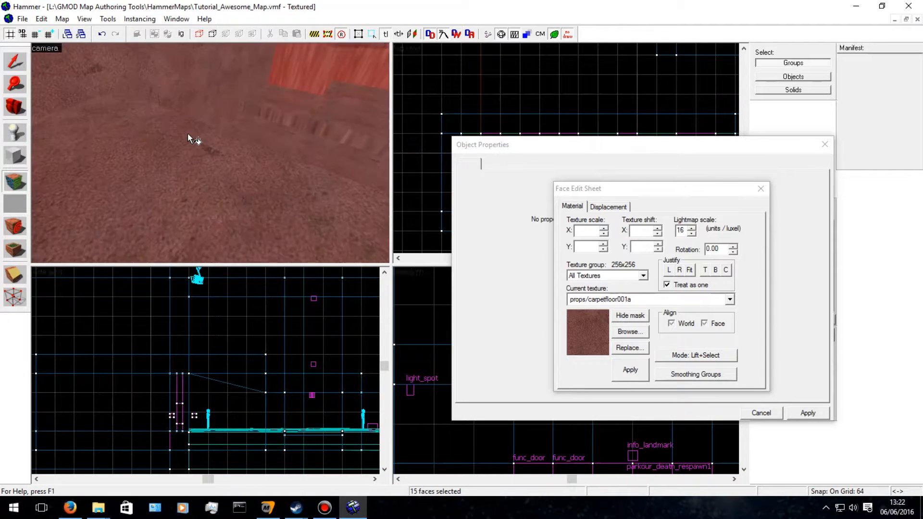
key("d")
left_click(233, 163, "ctrl")
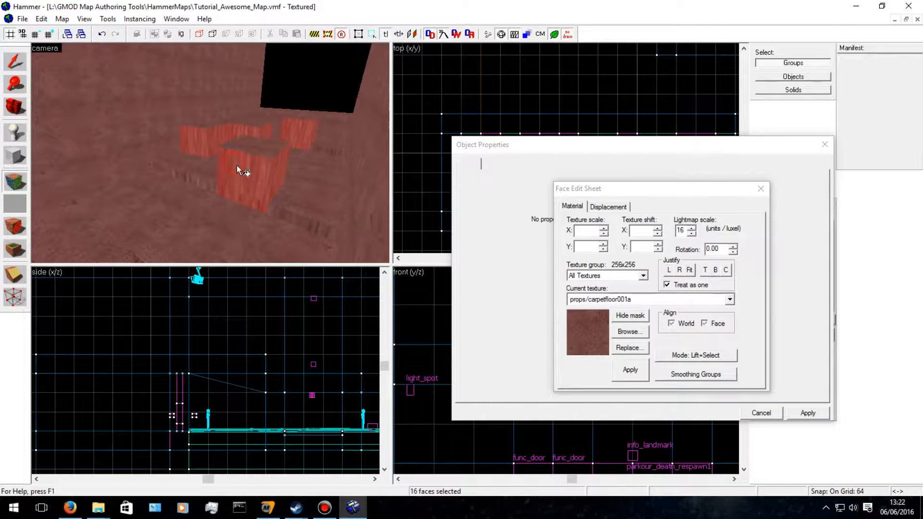
key("a")
key("s")
left_click(210, 223, "ctrl")
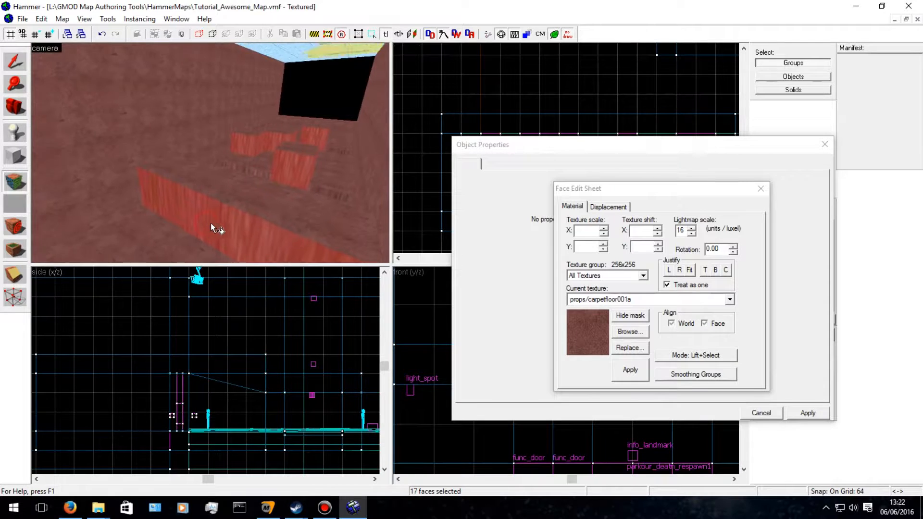
Extend the face selection to 21 with the nearest blocks' stretched side faces and the yellow NODRAW side face.
key("w")
key("d")
left_click(211, 223, "ctrl")
key("a")
left_click(114, 178, "ctrl")
key("a")
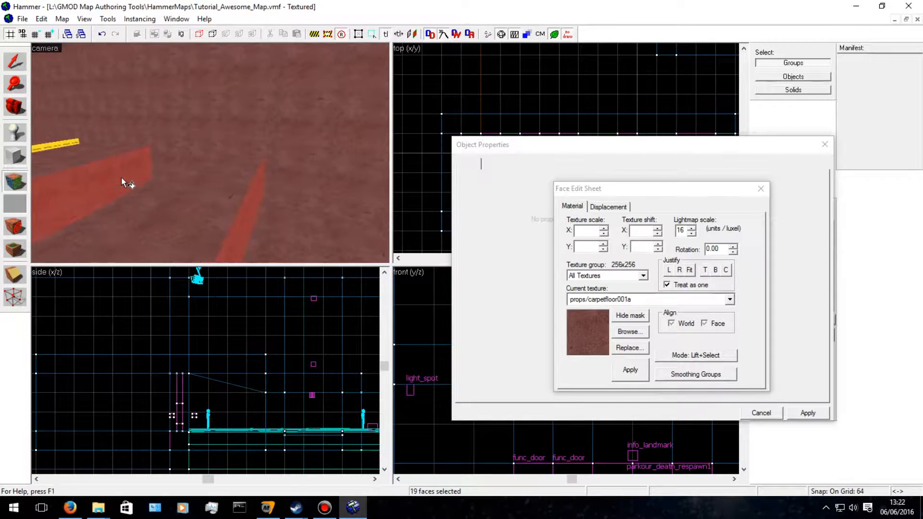
key("a")
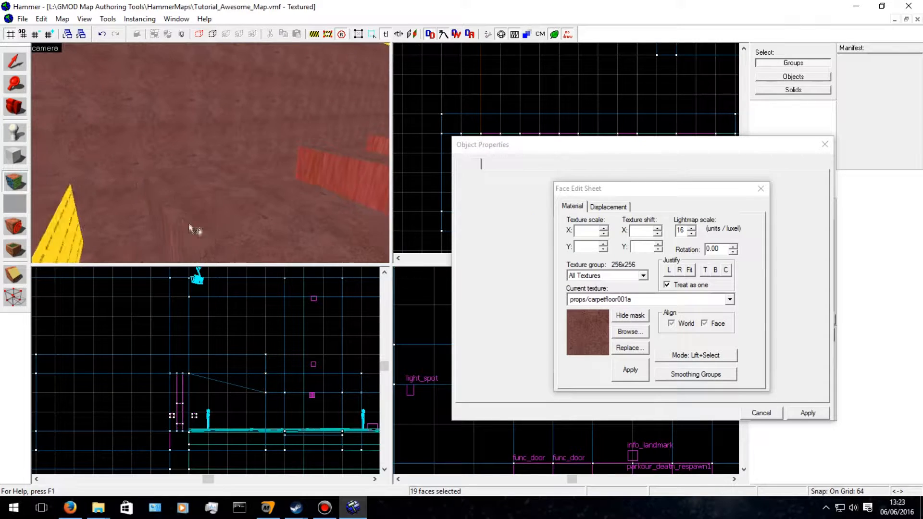
left_click(206, 232, "ctrl")
left_click(100, 233, "ctrl")
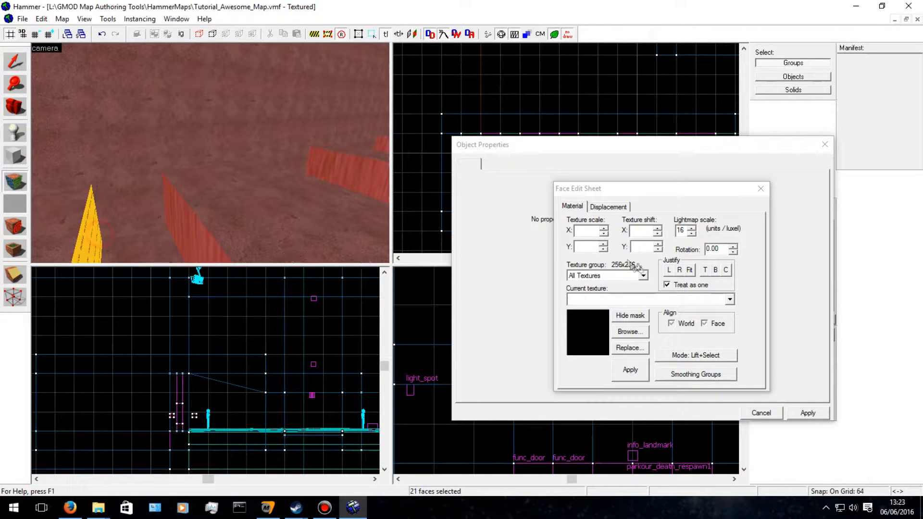
Try to give the selected faces the props/carpetfloor001a texture with an X and Y scale of 0.25.
left_click(673, 299)
scroll(665, 145, "up", 5)
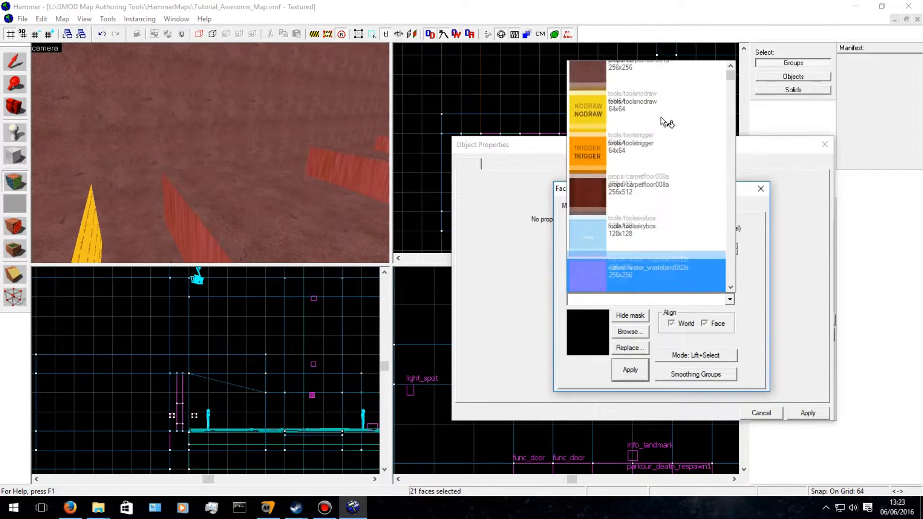
left_click(658, 87)
left_click(639, 370)
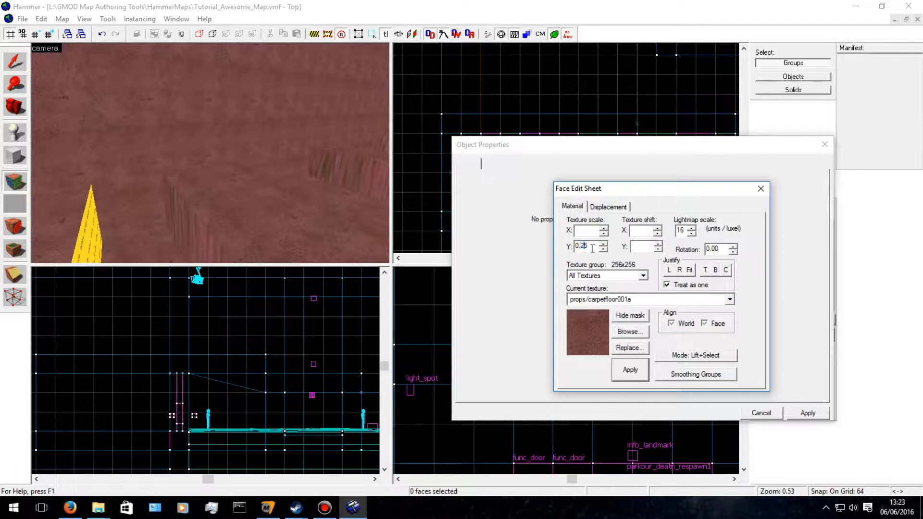
left_click(587, 231)
type("0.25")
left_click(270, 191)
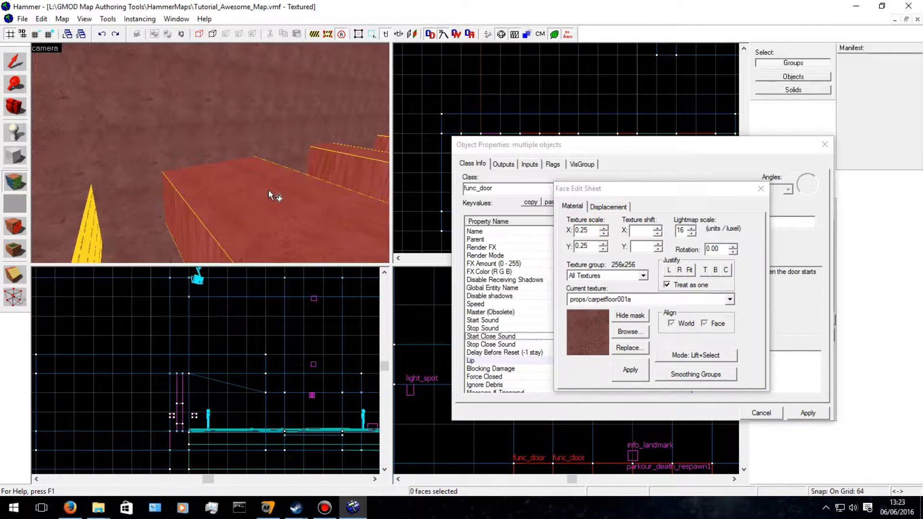
Apply the props/carpetfloor001a texture to the yellow NODRAW side face of the nearest block.
left_click(96, 236)
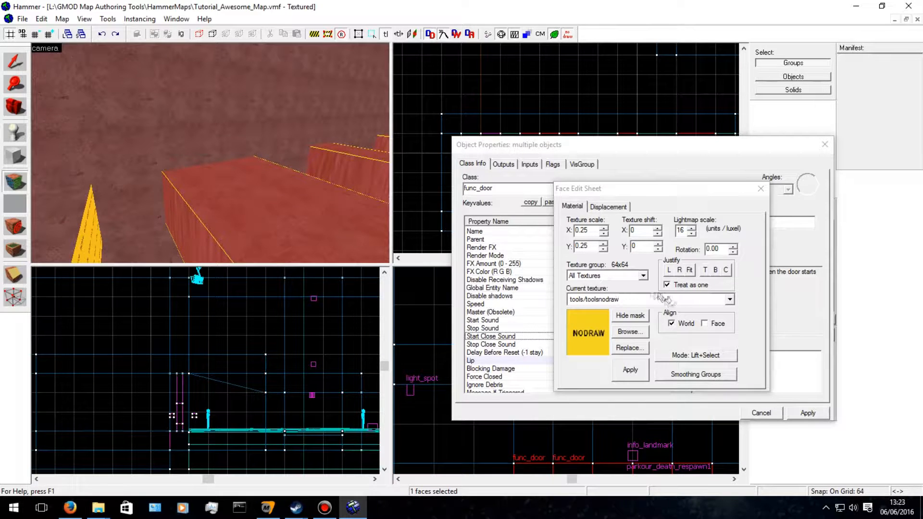
left_click(729, 300)
scroll(644, 82, "up", 5)
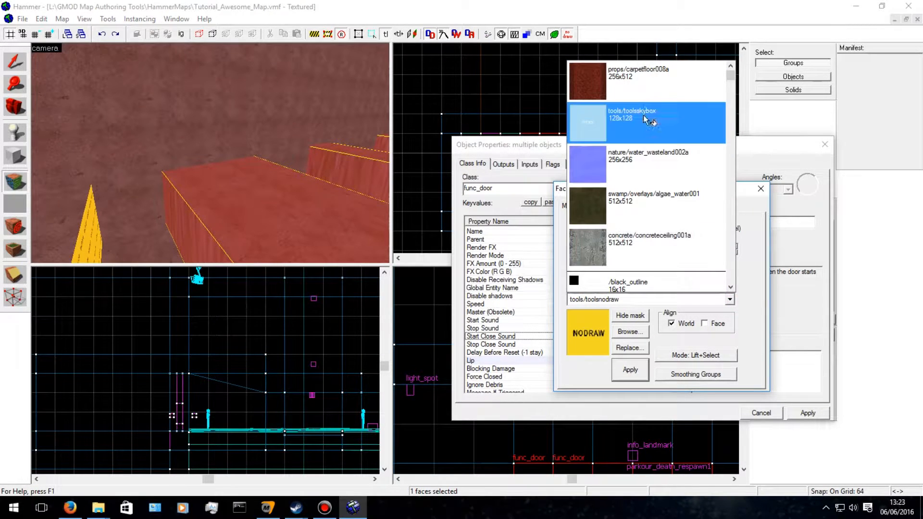
scroll(648, 80, "up", 2)
left_click(656, 133)
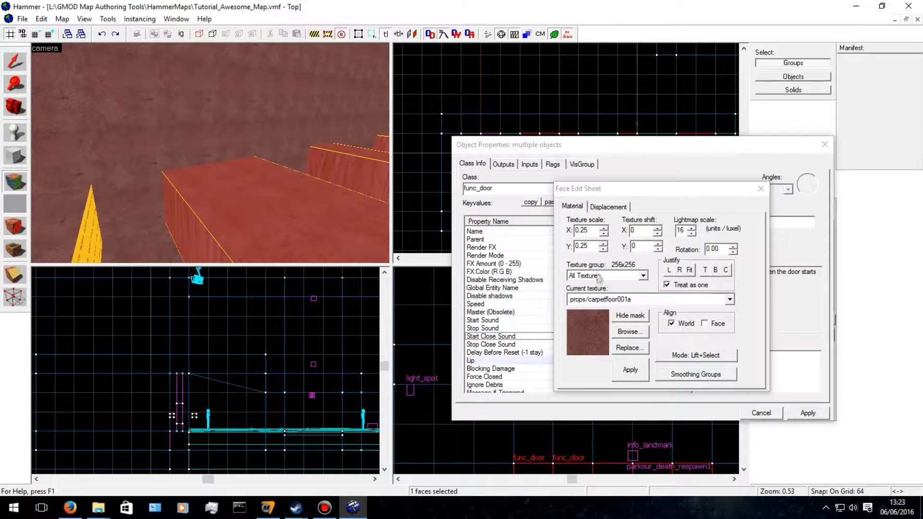
left_click(630, 371)
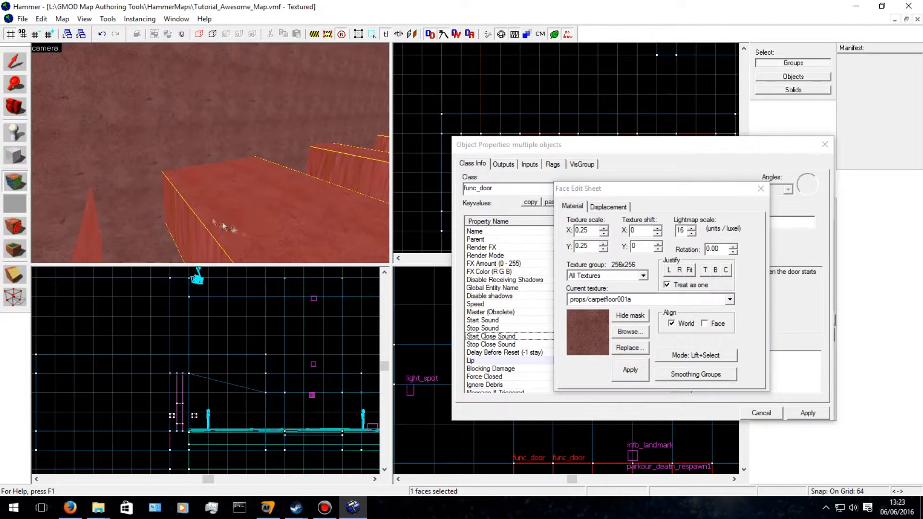
Try to correct the stretched texture on the nearest block's side face by reapplying its shift and adjusting its scale.
key("a")
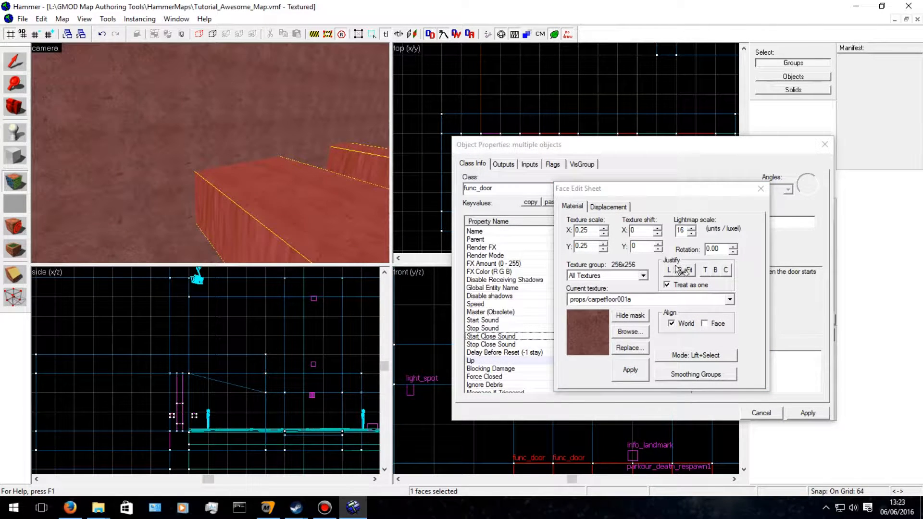
left_click(645, 247)
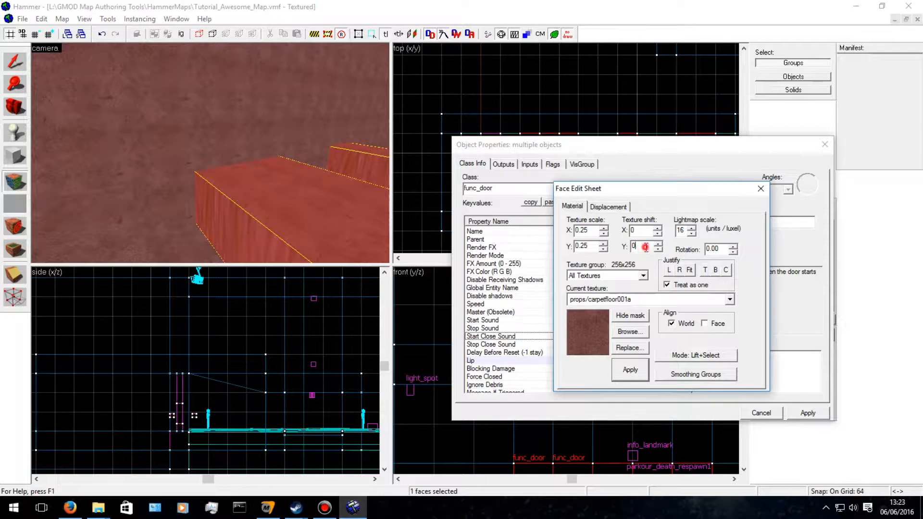
left_click(633, 369)
left_click(249, 259)
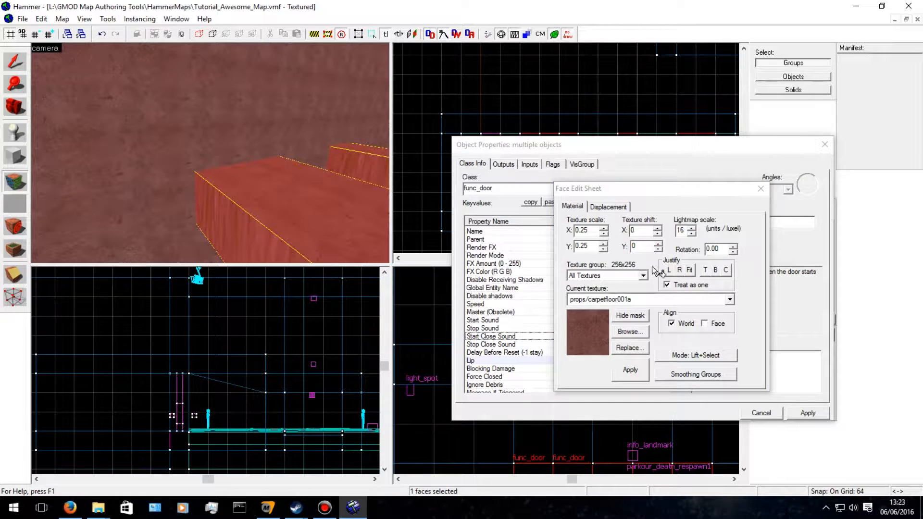
left_click(603, 249)
left_click(604, 244)
left_click(606, 234)
left_click(630, 369)
Select only the nearest func_door block to clear the multiple-object selection, and select its stretched side face for face editing.
left_click(30, 91)
left_click(253, 248)
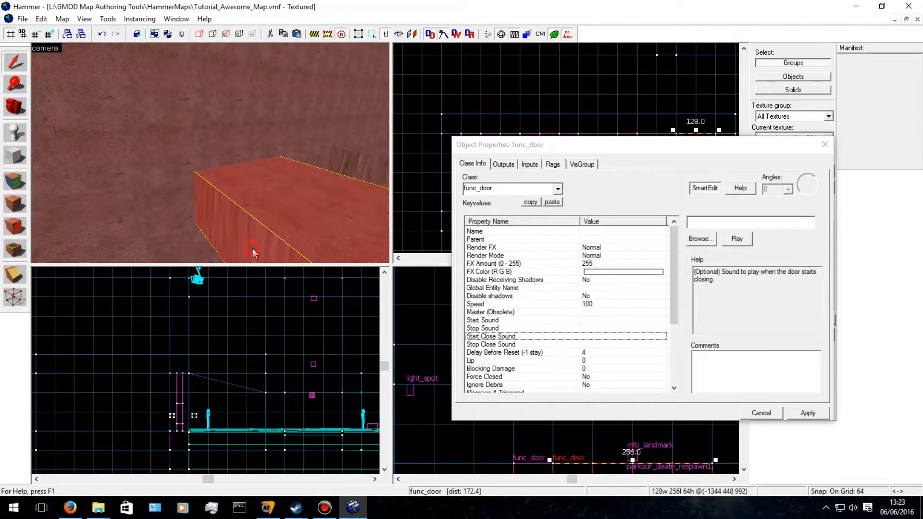
key("a")
key("Right")
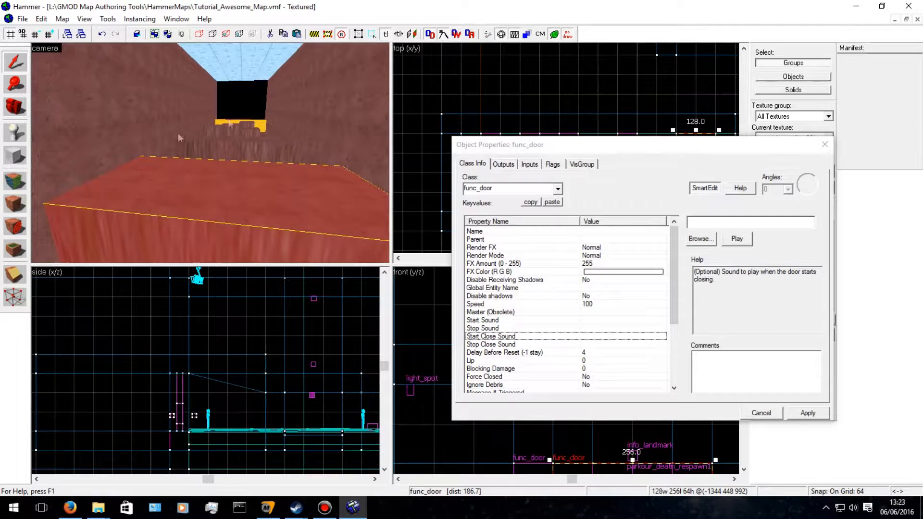
left_click(15, 181)
left_click(153, 246)
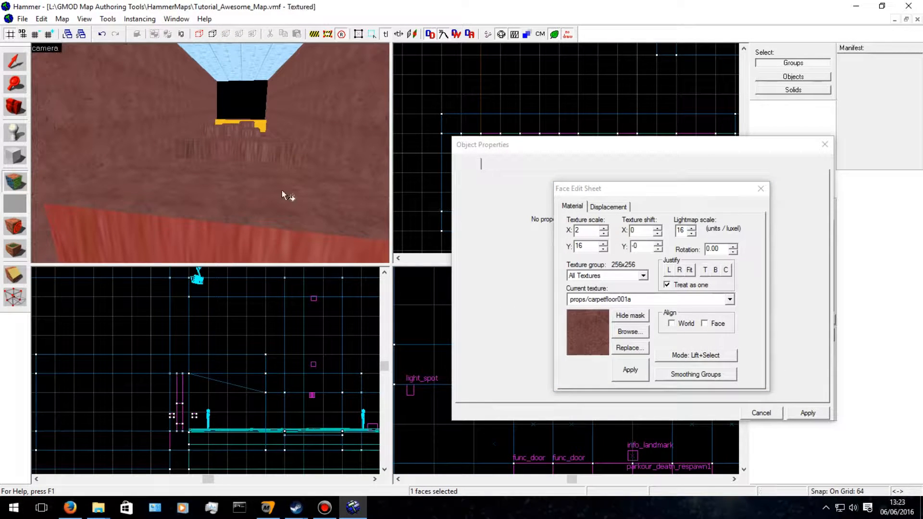
Add the stretched side faces of the neighbouring door blocks to the single-face selection.
key("Left")
key("d")
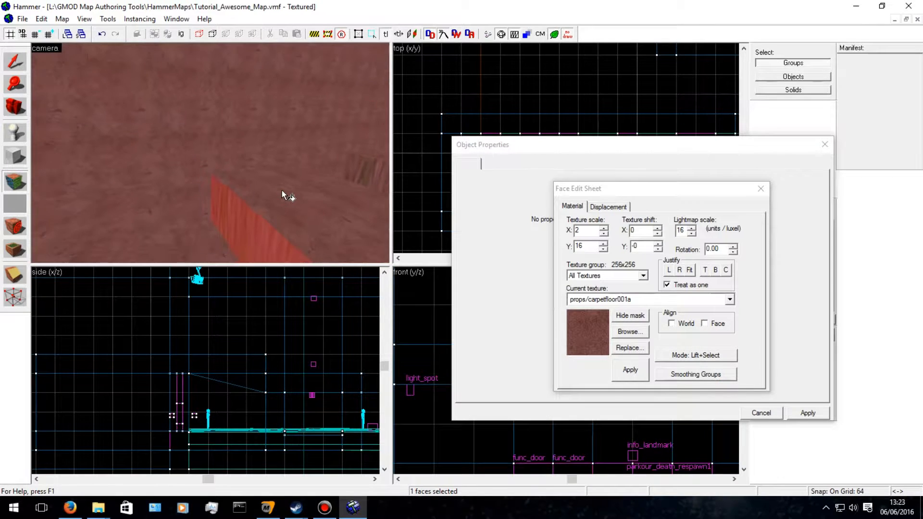
left_click(352, 195, "ctrl")
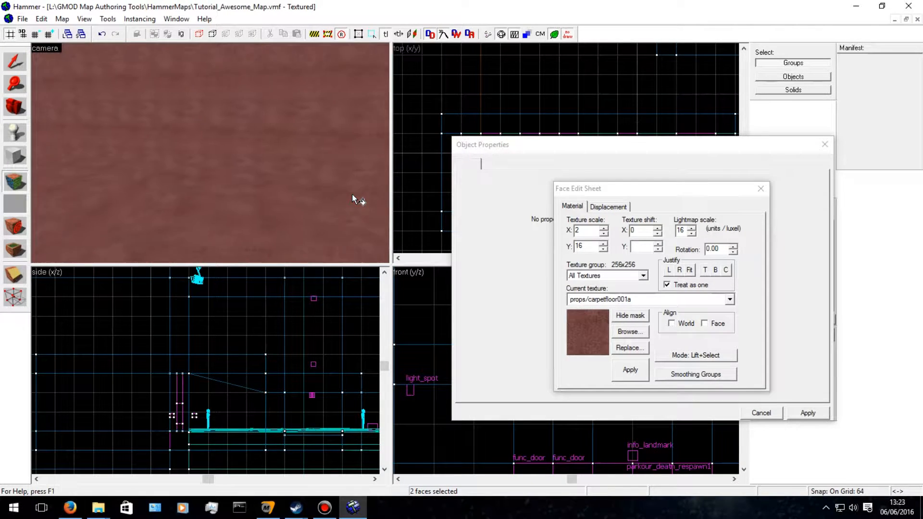
key("d")
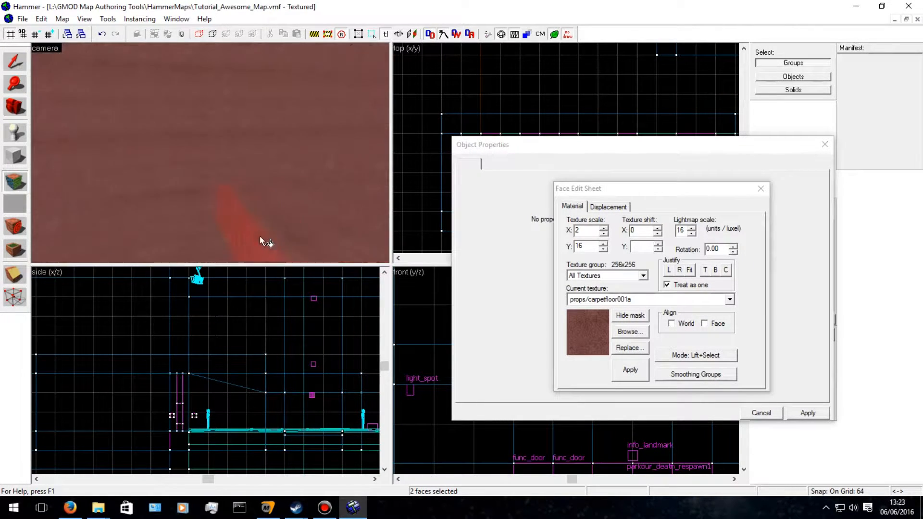
key("d")
key("Up")
left_click(273, 239)
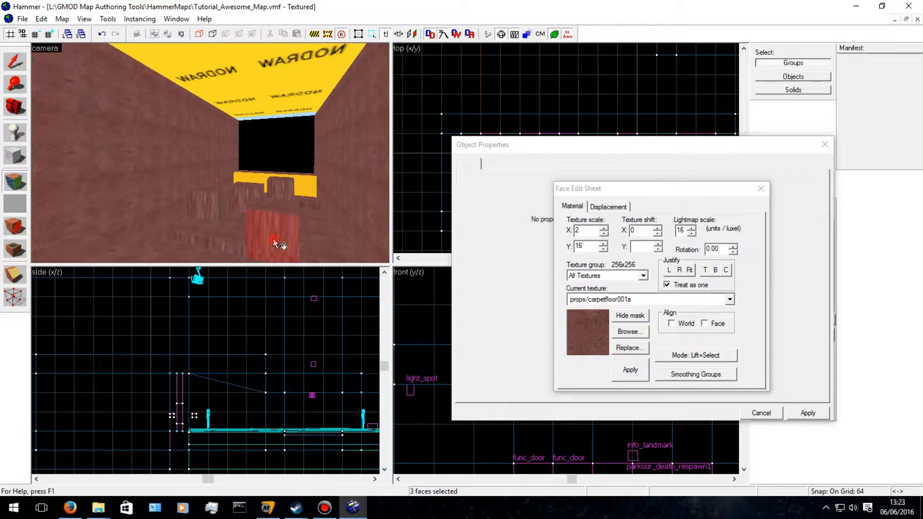
left_click(222, 208, "ctrl")
Extend the selection to nine faces with stretched side faces of the blocks farther along the corridor.
key("d")
key("Left")
key("Down")
key("s")
left_click(235, 205, "ctrl")
left_click(260, 127, "ctrl")
key("d")
key("w")
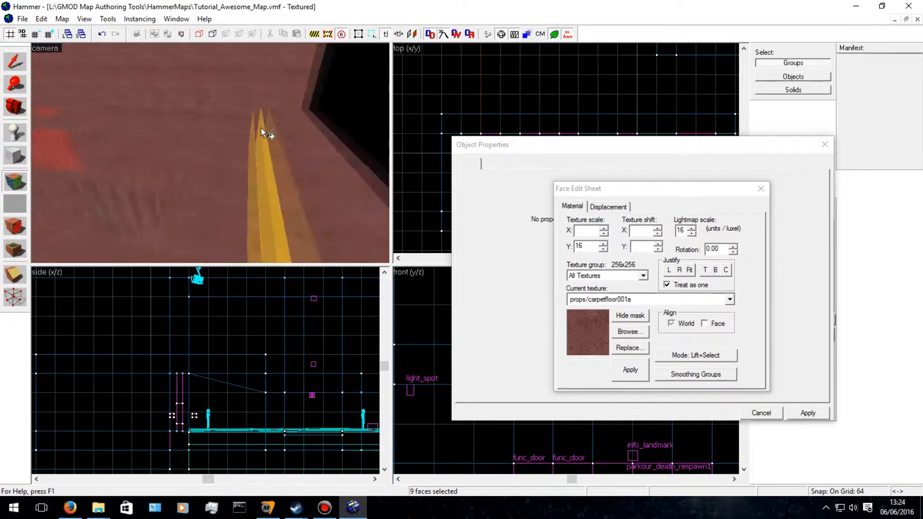
Add the stretched side faces near the corridor's open end, bringing the selection to 12 faces.
key("d")
key("a")
key("a")
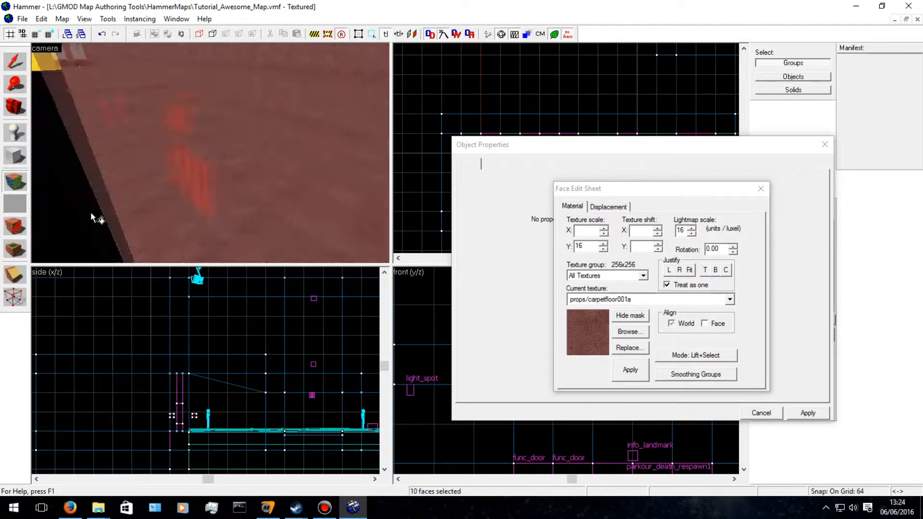
key("w")
key("a")
left_click(174, 205, "ctrl")
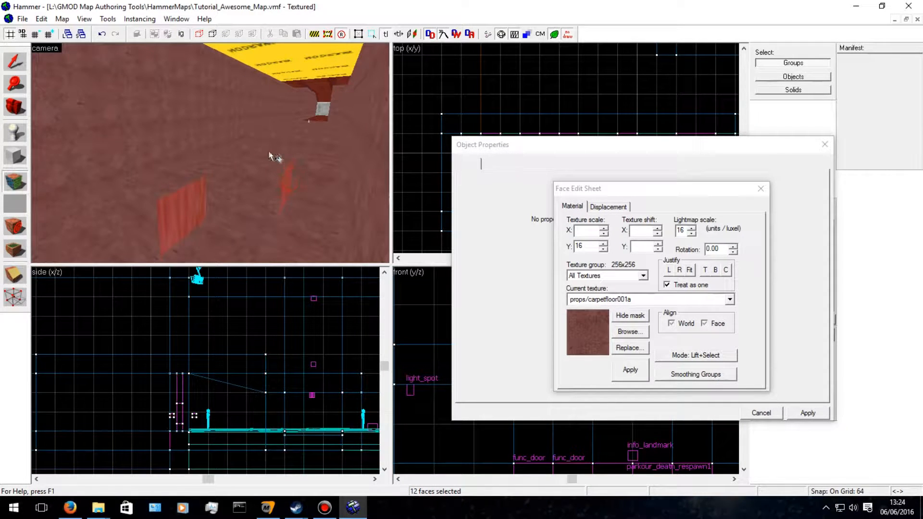
Add the stretched block sides still missing as seen from the opposite direction, bringing the selection to 14 faces.
key("w")
key("d")
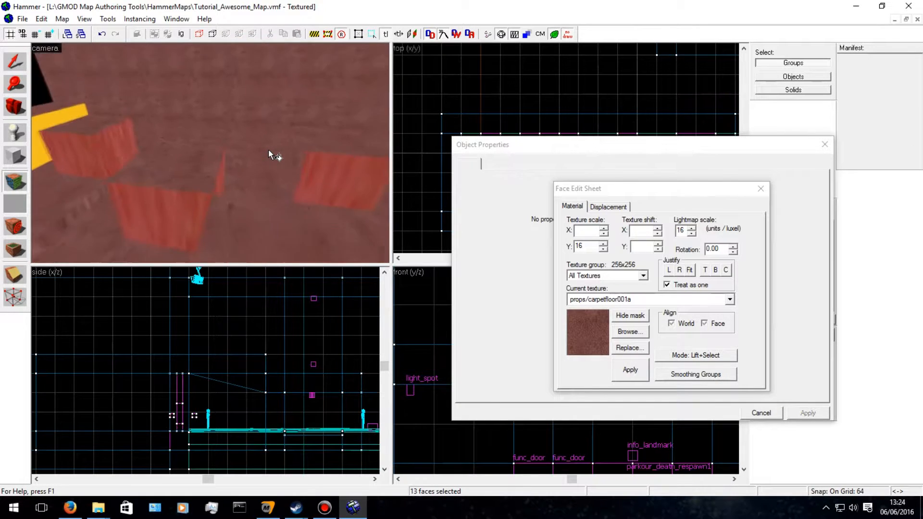
key("Down")
key("Right")
left_click(237, 212, "ctrl")
key("d")
key("Left")
key("w")
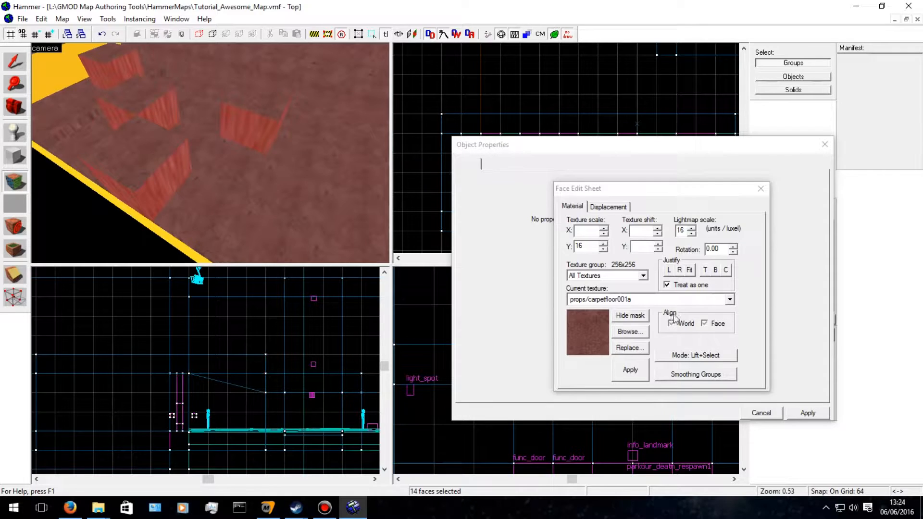
Set the X and Y texture scale of the 14 selected faces to 0.25 and apply it.
left_click(583, 229)
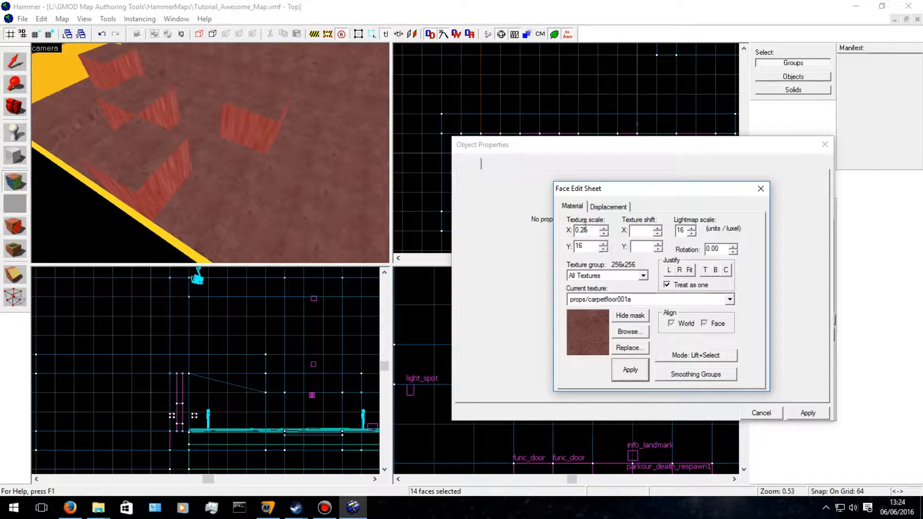
key("ctrl+c")
left_click_drag(589, 230, 563, 244)
key("ctrl+v")
left_click(630, 369)
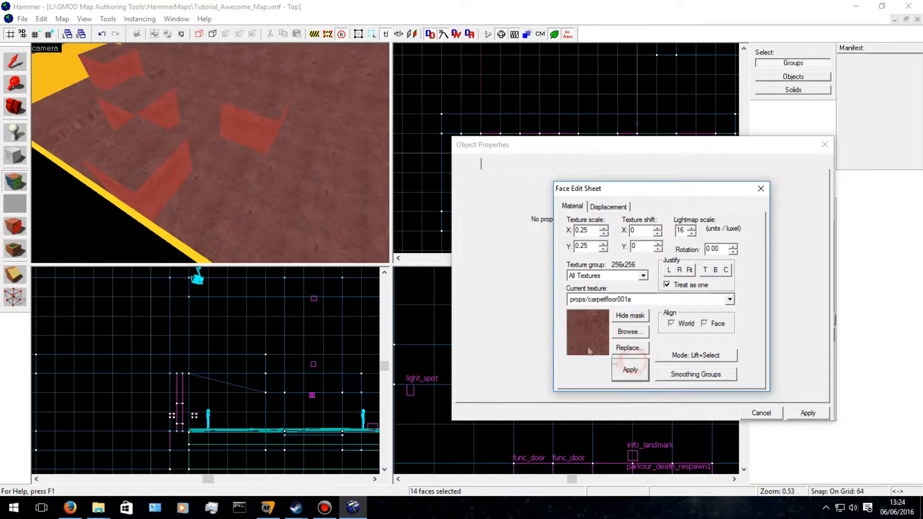
Apply the props/carpetfloor001a texture with an X and Y scale of 0.25 to the yellow NODRAW face beside the blocks.
left_click(63, 87)
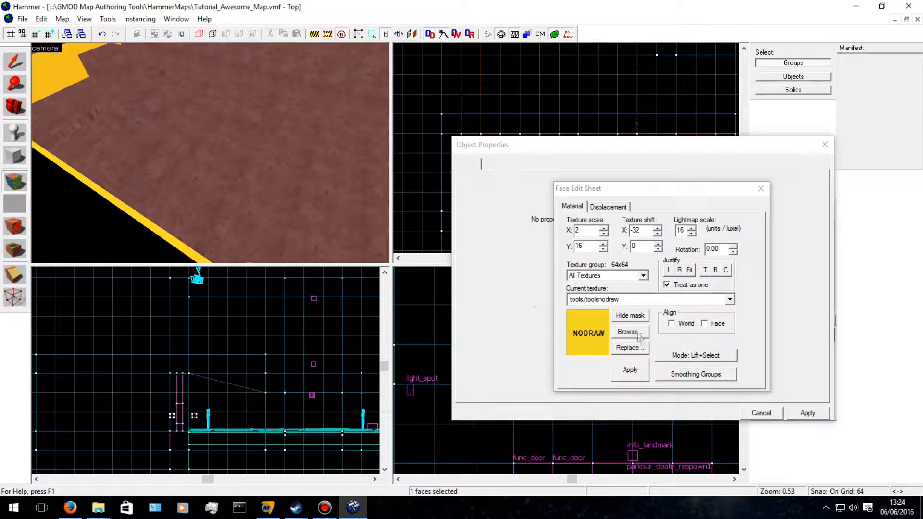
left_click(729, 299)
scroll(664, 159, "up", 5)
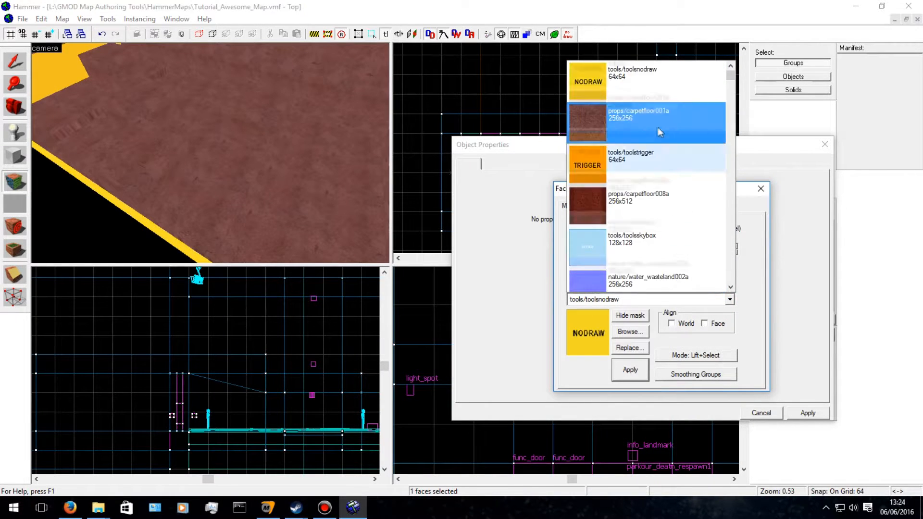
left_click(652, 127)
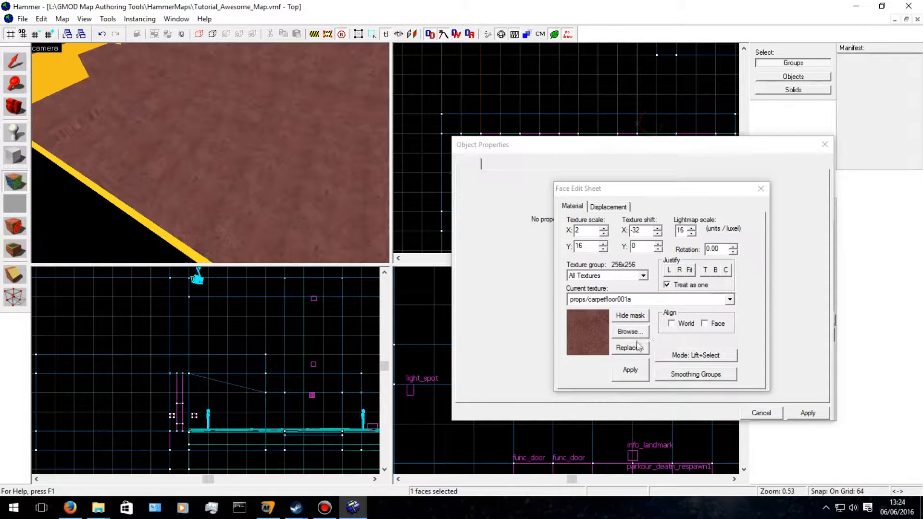
double_click(587, 247)
type("0.25")
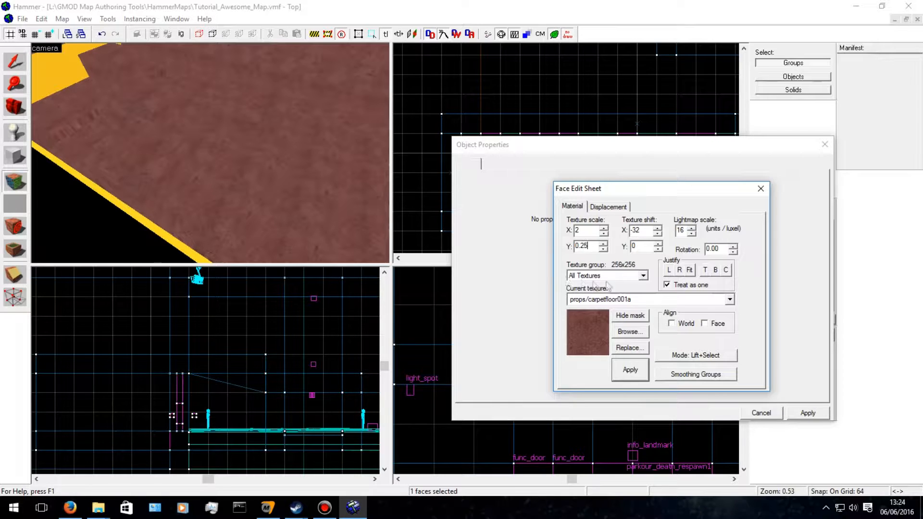
double_click(591, 243)
left_click_drag(584, 231, 569, 255)
key("ctrl+v")
left_click(633, 375)
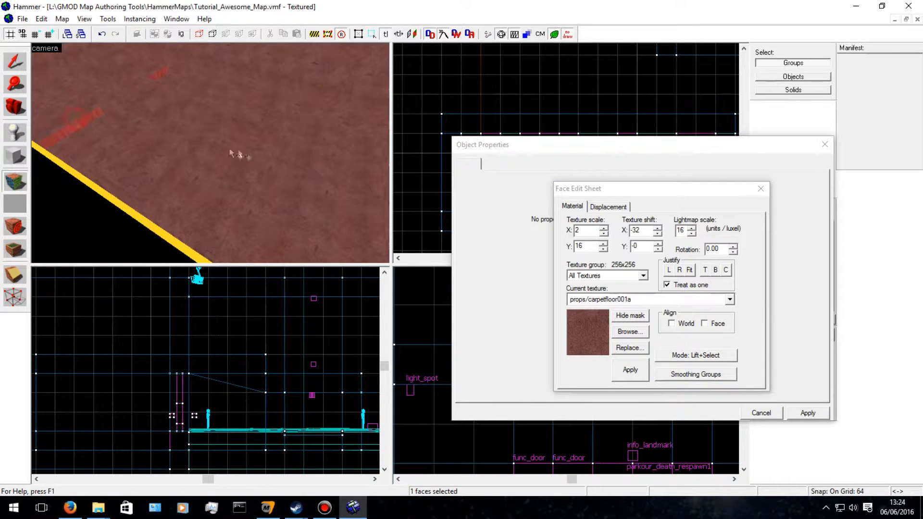
Leave face editing and examine the carpet textures on the floor and block faces along the corridor.
key("w")
key("shift+s")
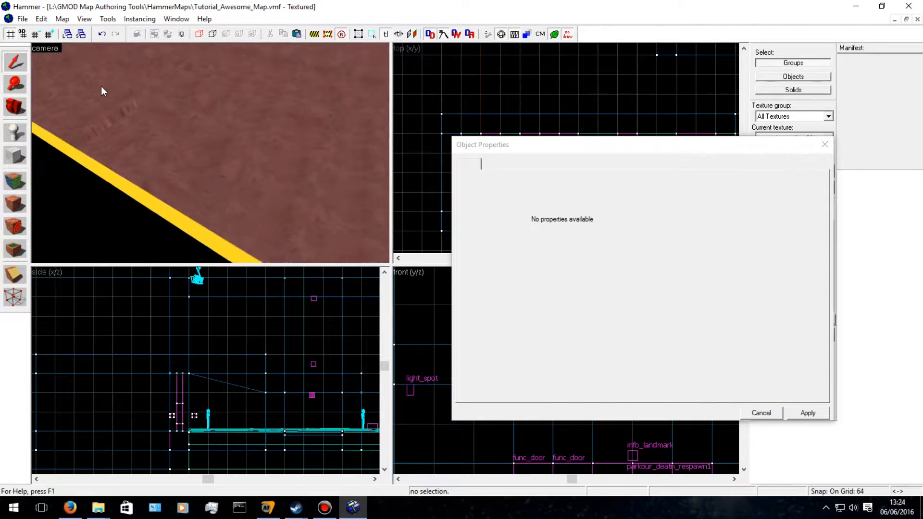
key("a")
key("d")
key("w")
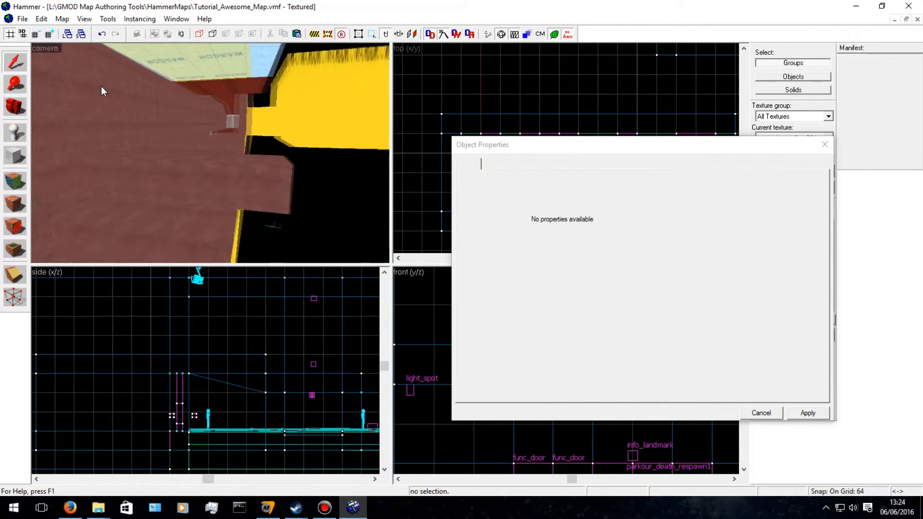
key("w")
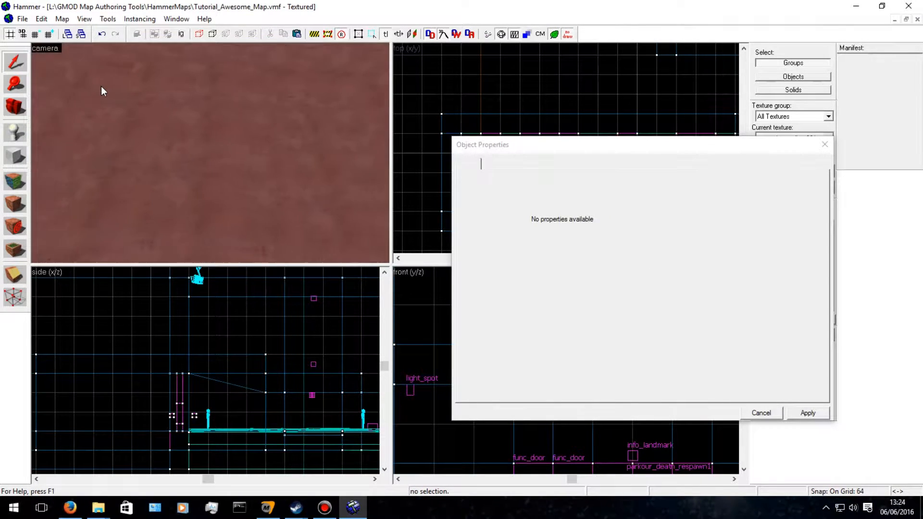
key("a")
key("d")
key("w")
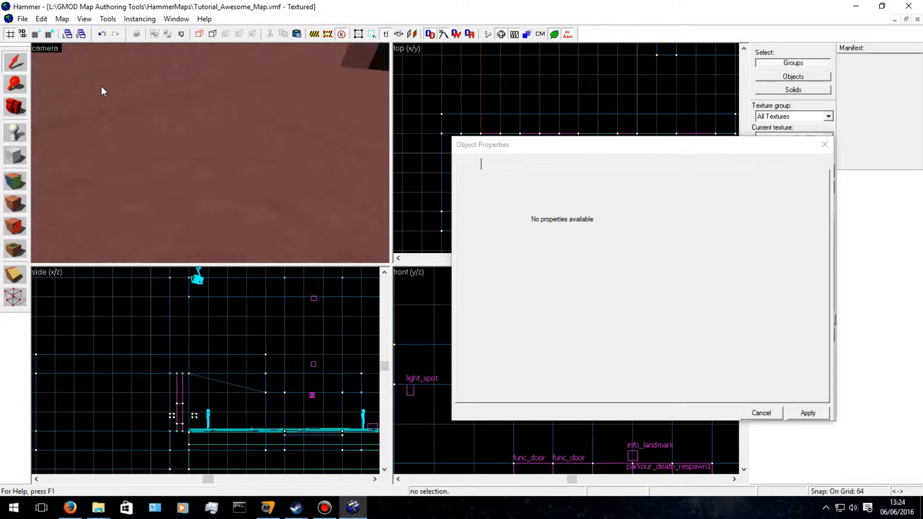
key("w")
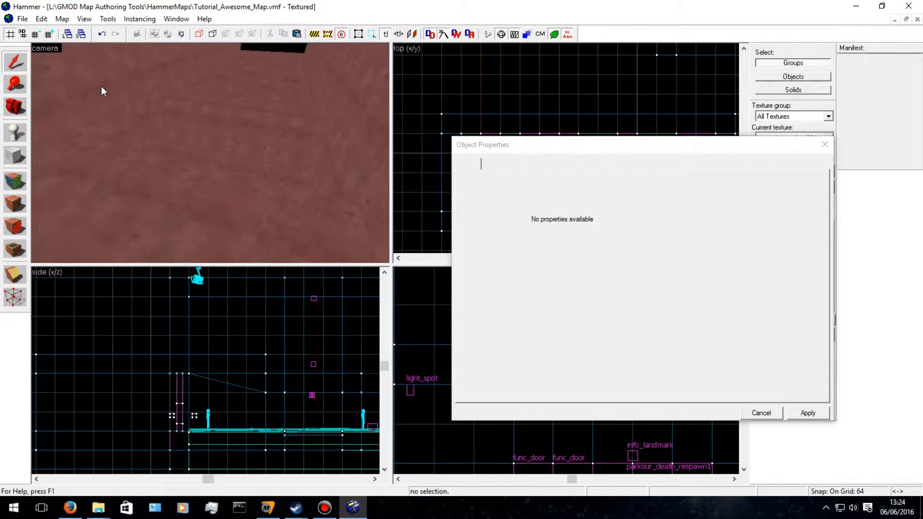
Select the six func_door parkour blocks along the corridor together.
left_click(300, 207)
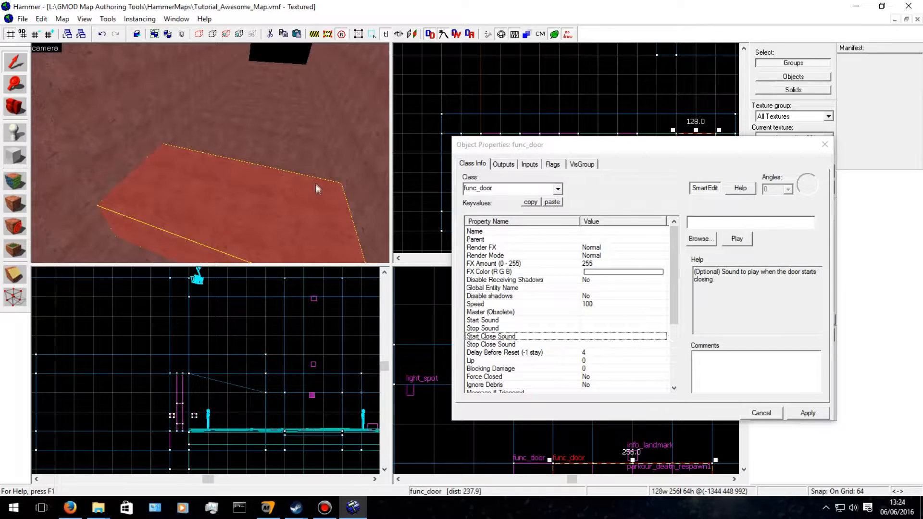
left_click(283, 124, "ctrl")
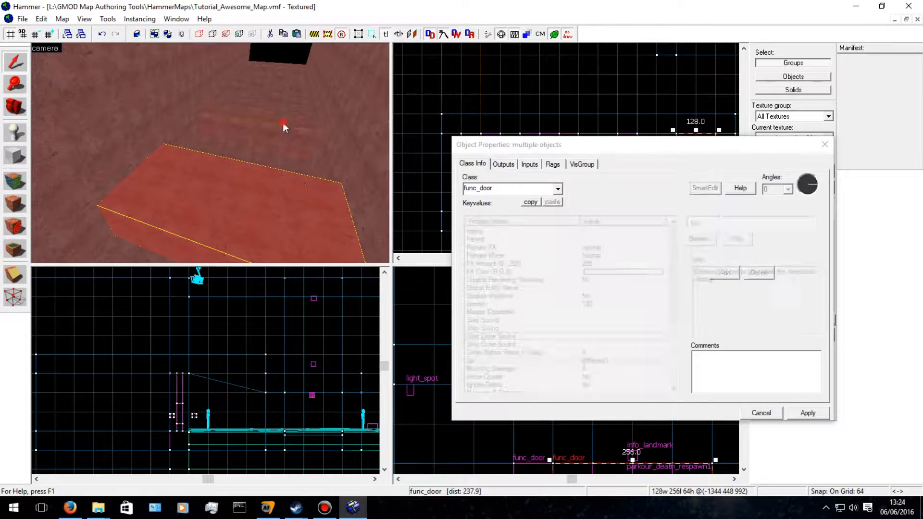
left_click(277, 90, "ctrl")
left_click(240, 87, "ctrl")
left_click(274, 76, "ctrl")
left_click(260, 74, "ctrl")
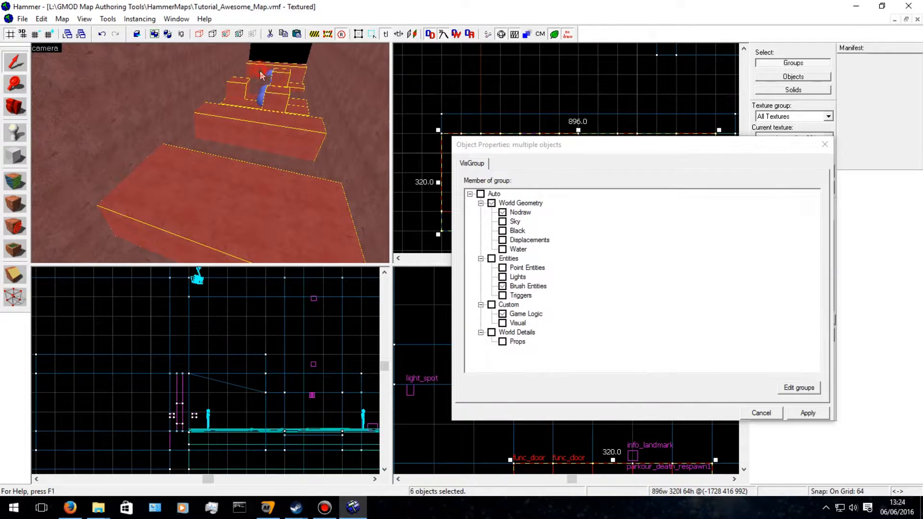
left_click(269, 67, "ctrl")
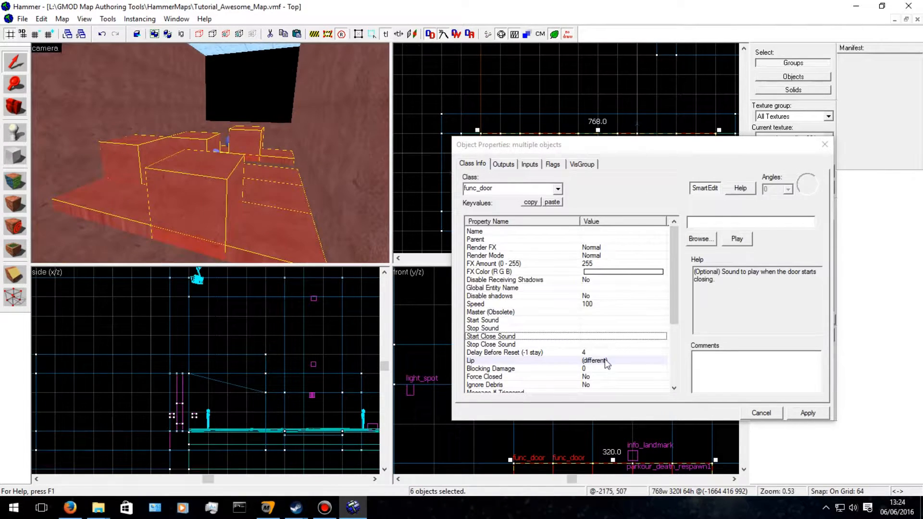
Try boxcar_door_stop1 as the Start Close Sound of the selected blocks and clear the value again.
left_click(702, 239)
left_click(580, 155)
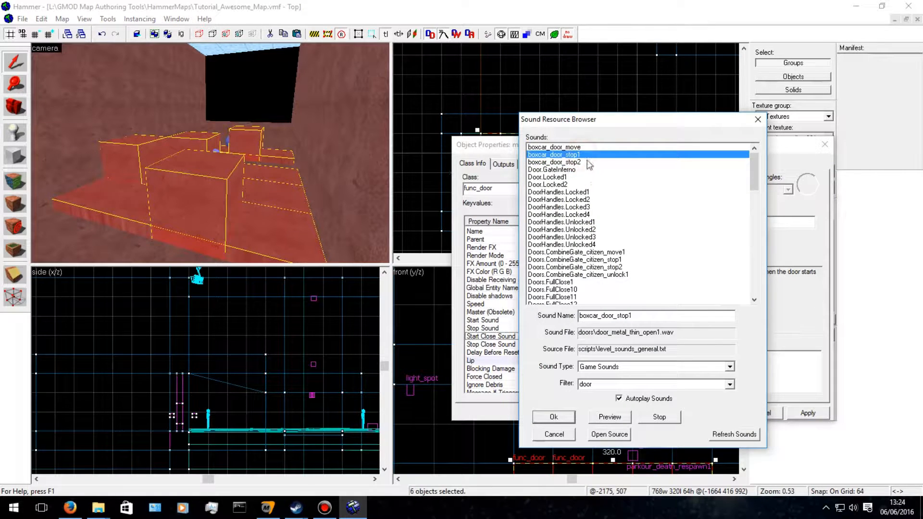
double_click(587, 156)
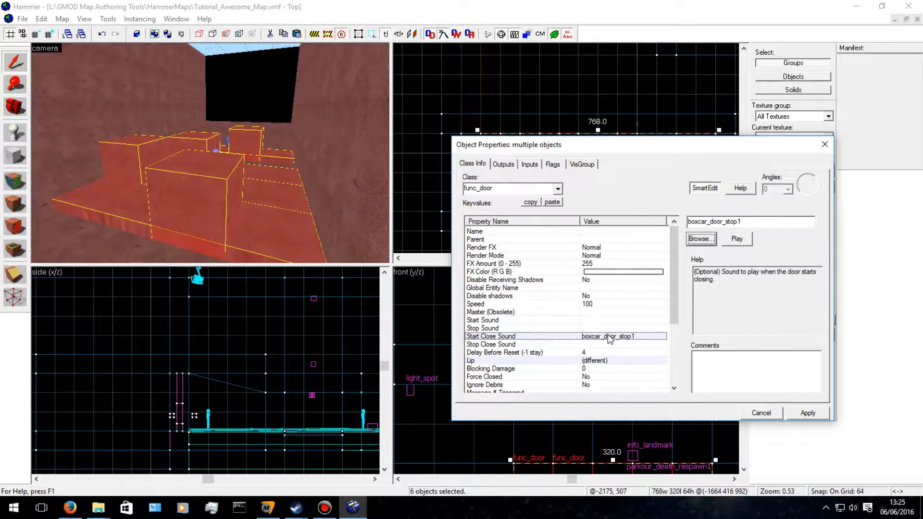
left_click(700, 239)
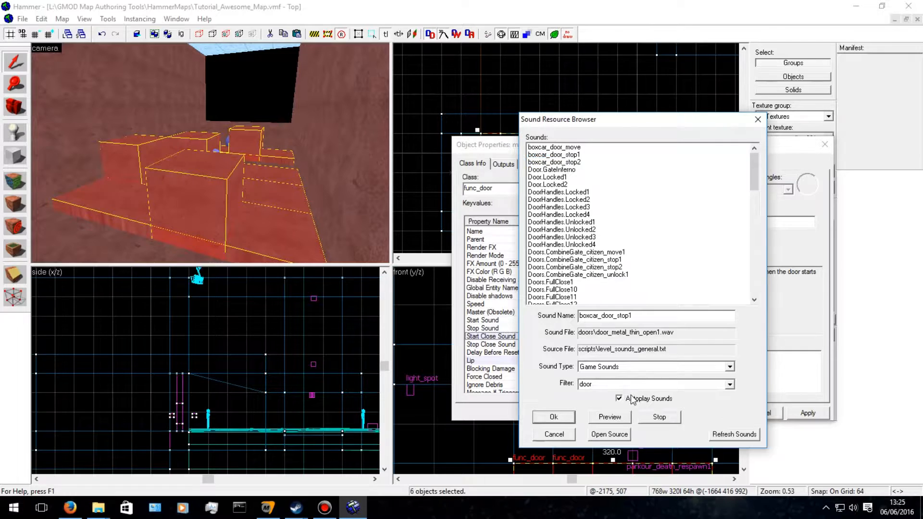
left_click(758, 119)
key("BackSpace")
Set the Stop Sound of the six selected func_door blocks to boxcar_door_stop1.
left_click(590, 322)
left_click(586, 328)
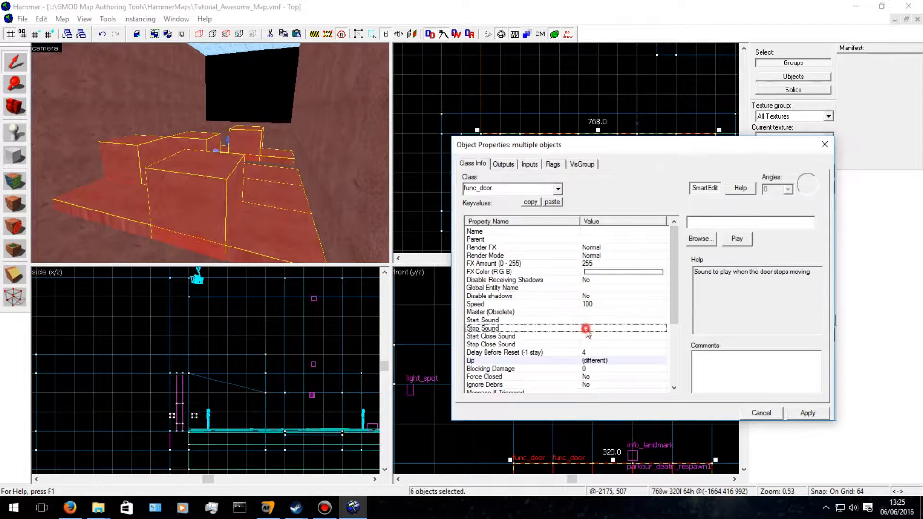
left_click(691, 240)
left_click(580, 160)
double_click(581, 161)
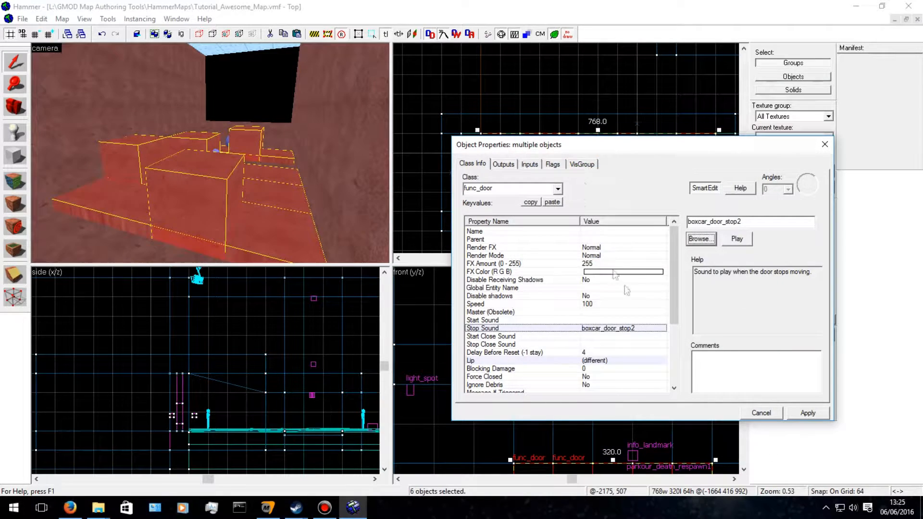
left_click(695, 241)
left_click(571, 154)
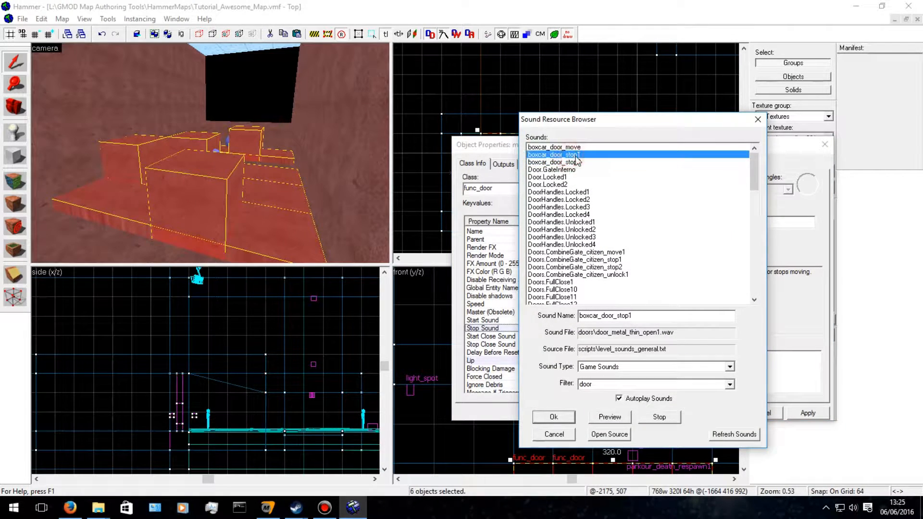
double_click(571, 154)
Set the Stop Close Sound of the selected blocks to boxcar_door_stop1, preview it and apply the sound settings.
left_click(595, 344)
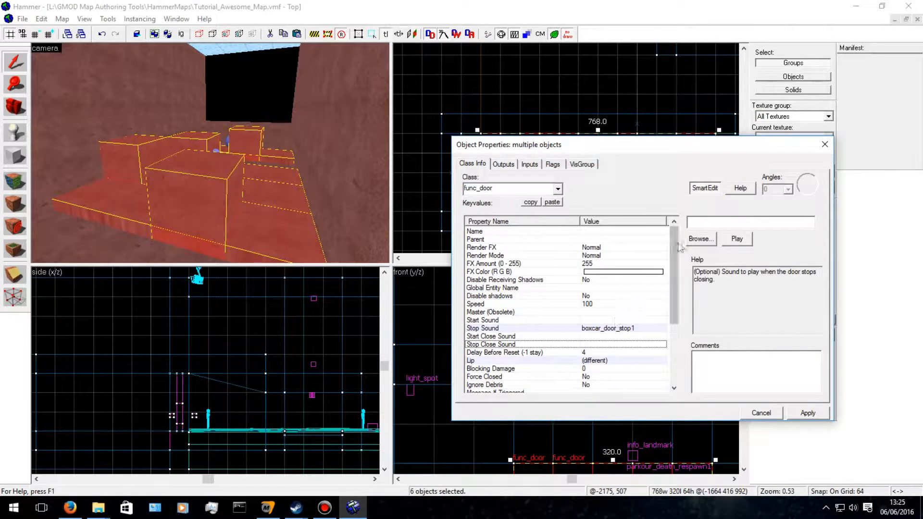
left_click(702, 239)
left_click(571, 154)
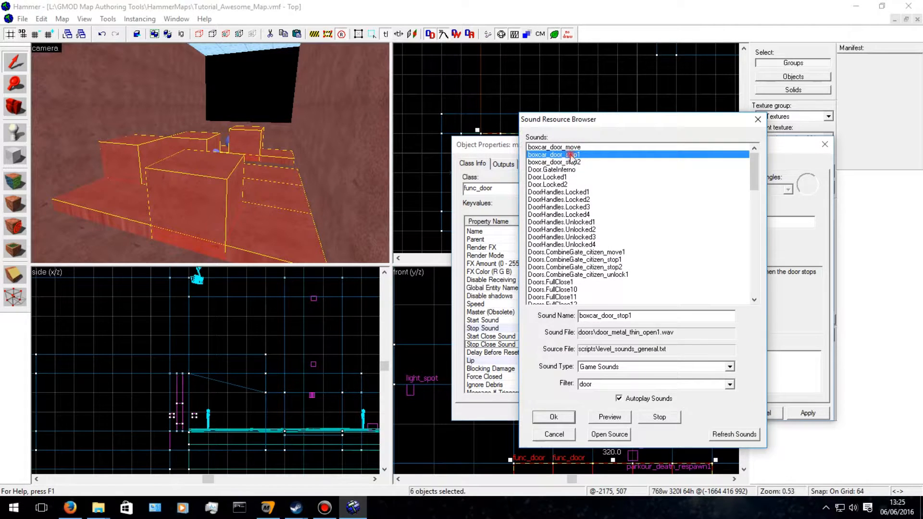
double_click(571, 154)
left_click(736, 239)
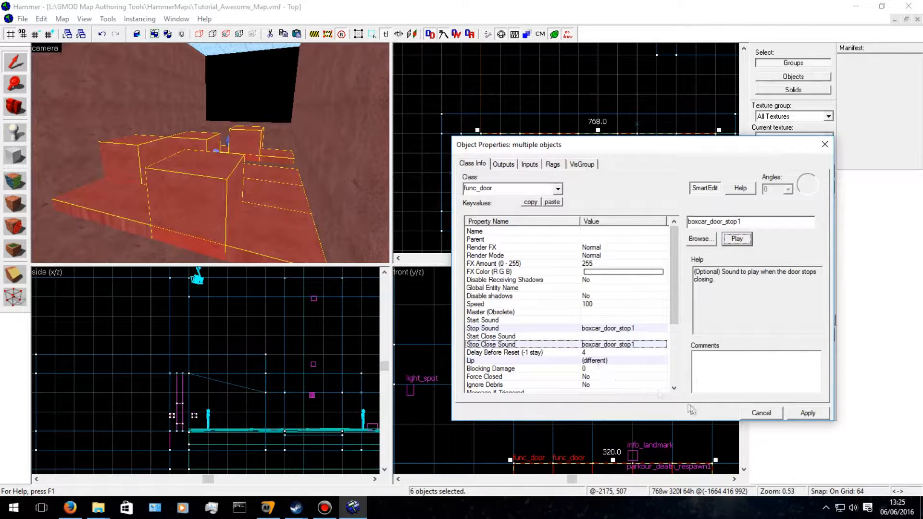
left_click(797, 414)
Select only the nearest, 128-unit-wide block and set its Delay Before Reset to 2 and its Speed to 50.
left_click(605, 352)
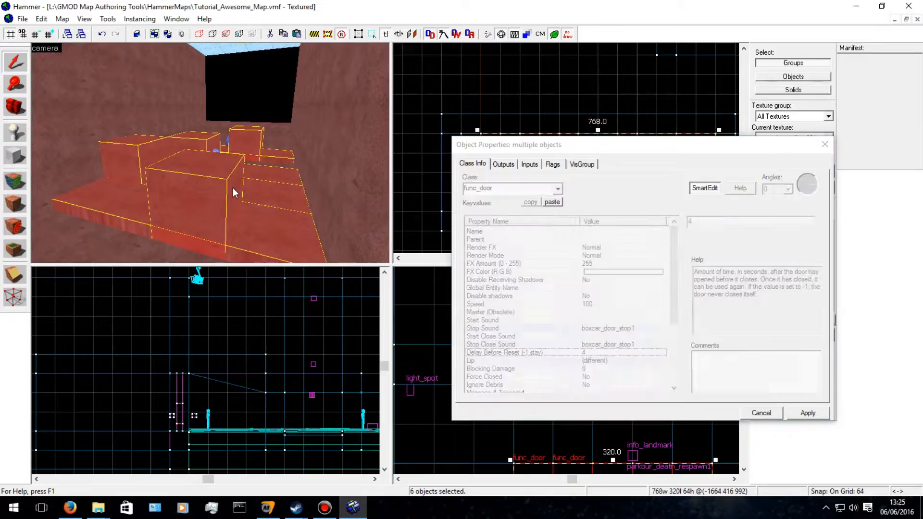
key("s")
key("a")
key("s")
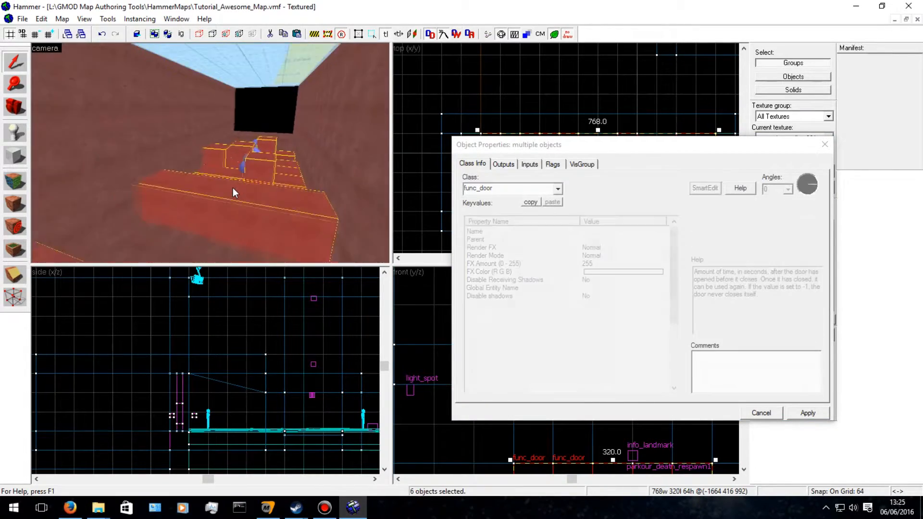
key("w")
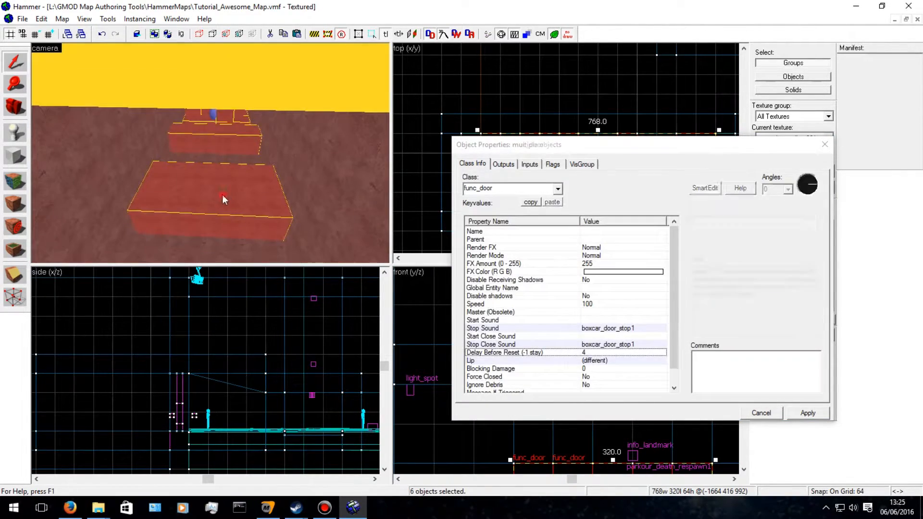
left_click(192, 219)
key("w")
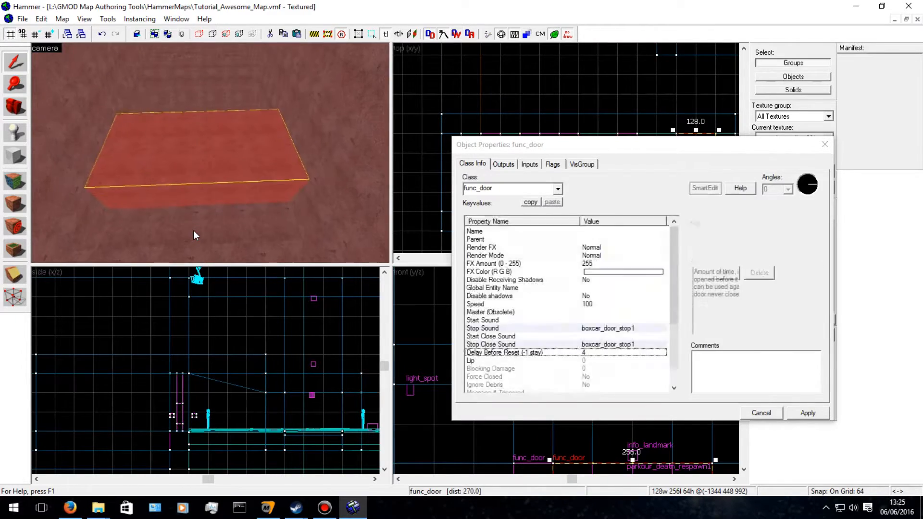
key("s")
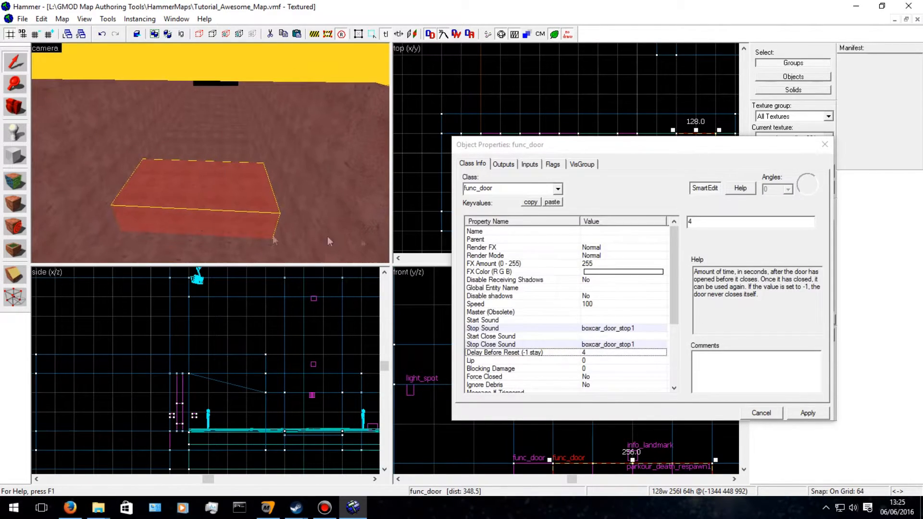
left_click_drag(557, 144, 594, 144)
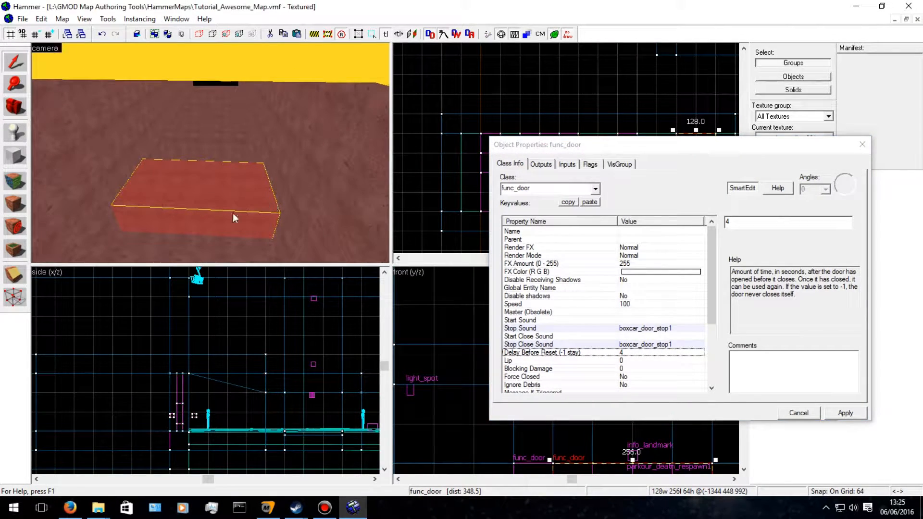
left_click(629, 356)
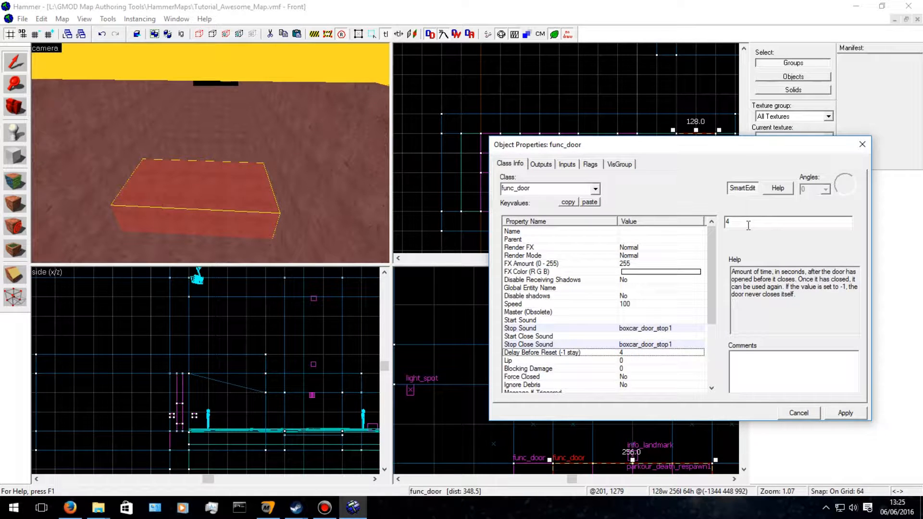
type("2")
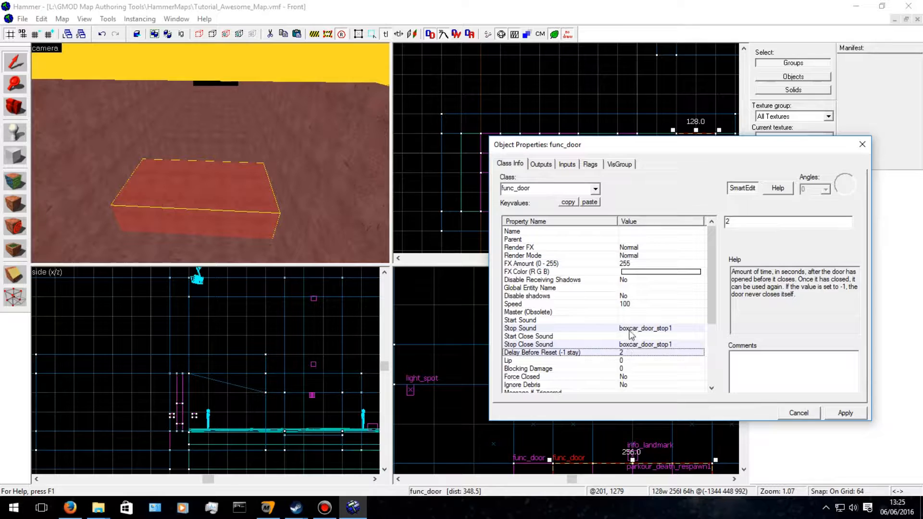
left_click(624, 305)
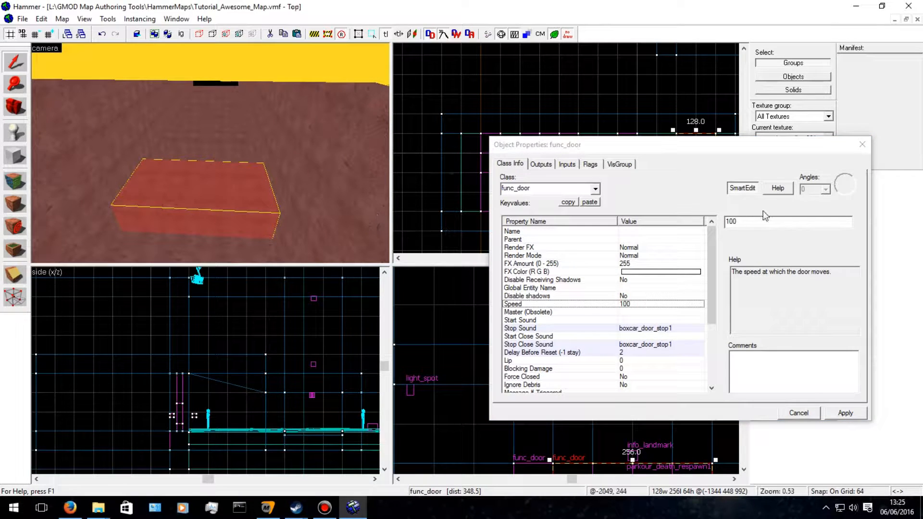
left_click(753, 222)
Set the Speed of the next block, 64 units wide and 320 long, to 75 and open its Delay Before Reset for editing.
left_click(221, 146)
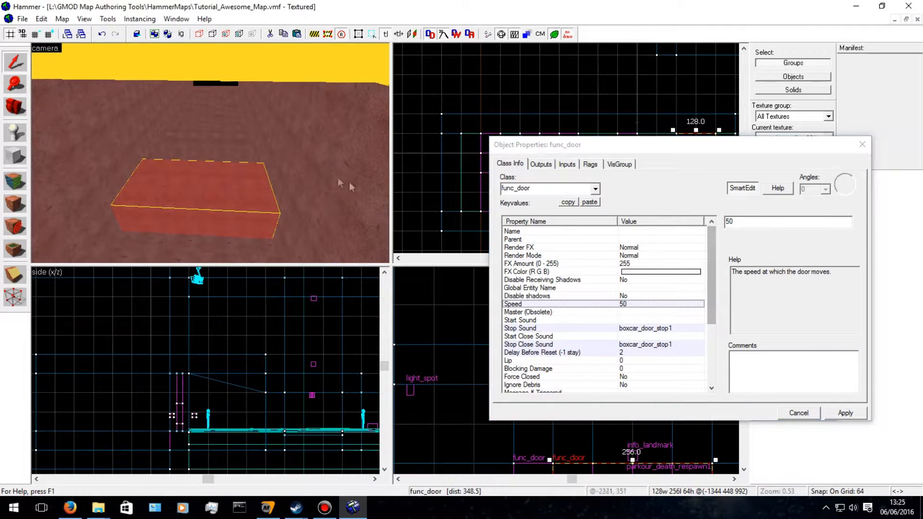
double_click(749, 221)
type("78")
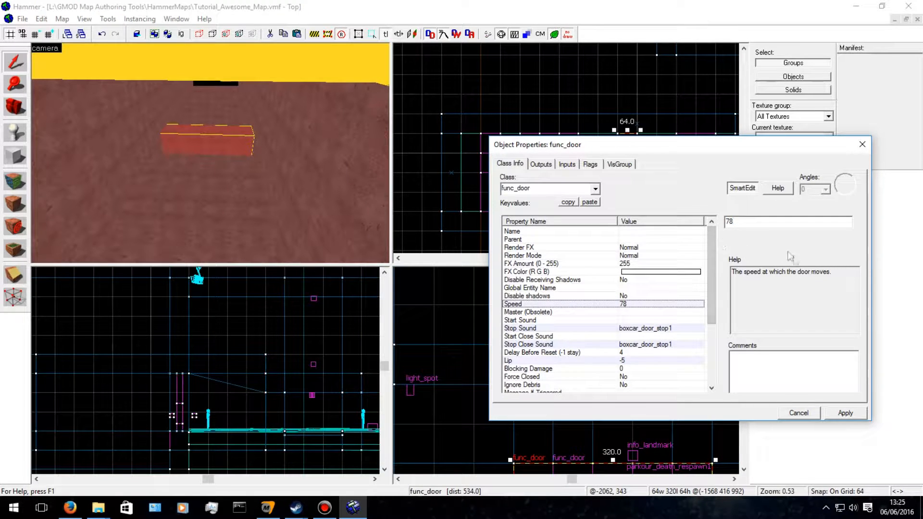
type("5")
left_click(623, 346)
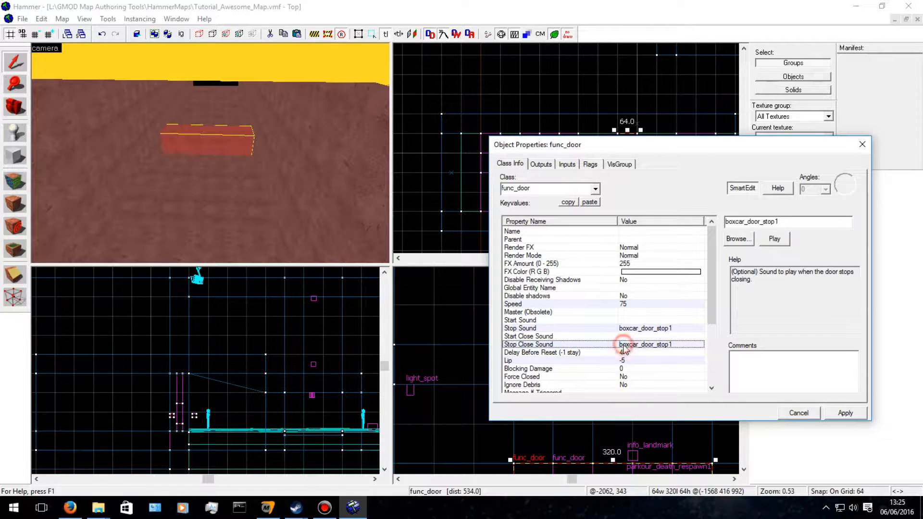
left_click(634, 352)
left_click_drag(737, 223, 715, 222)
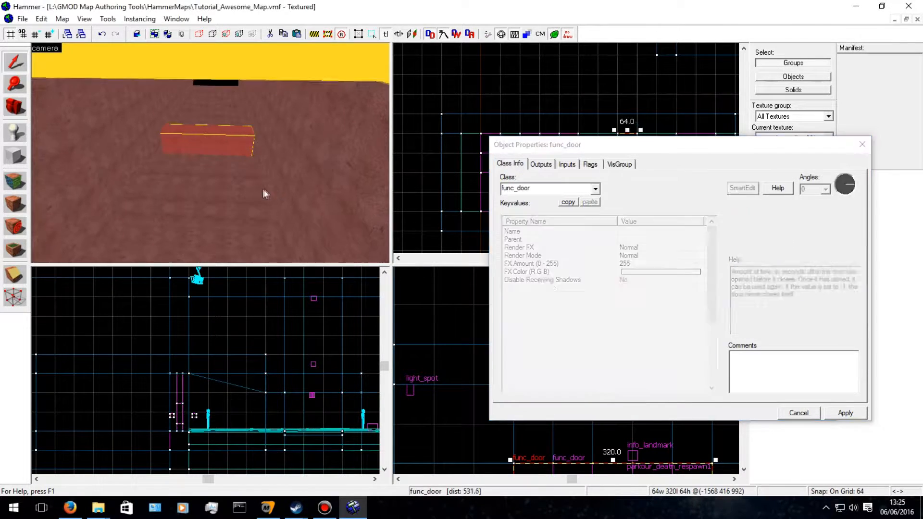
Set the Speed of the second of the 256-unit-long func_door blocks, counted from the near end, to 25.
key("w")
key("w")
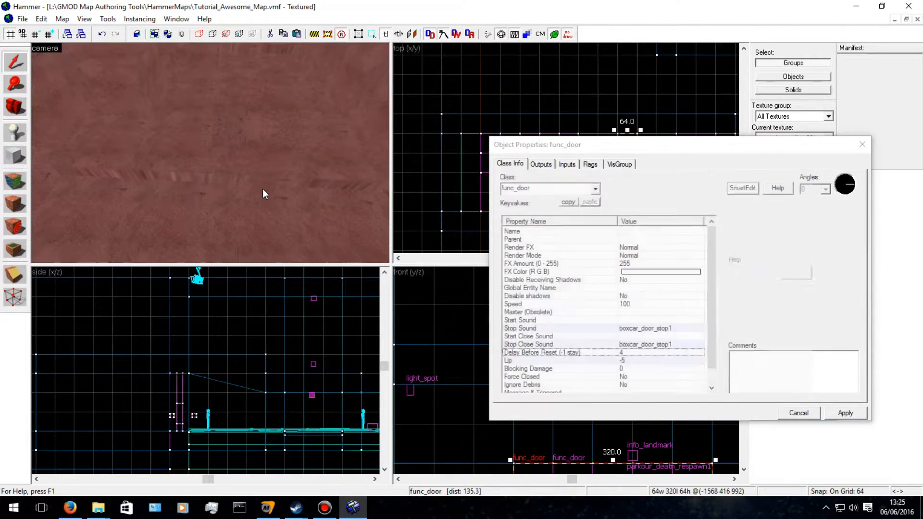
key("s")
left_click(263, 188)
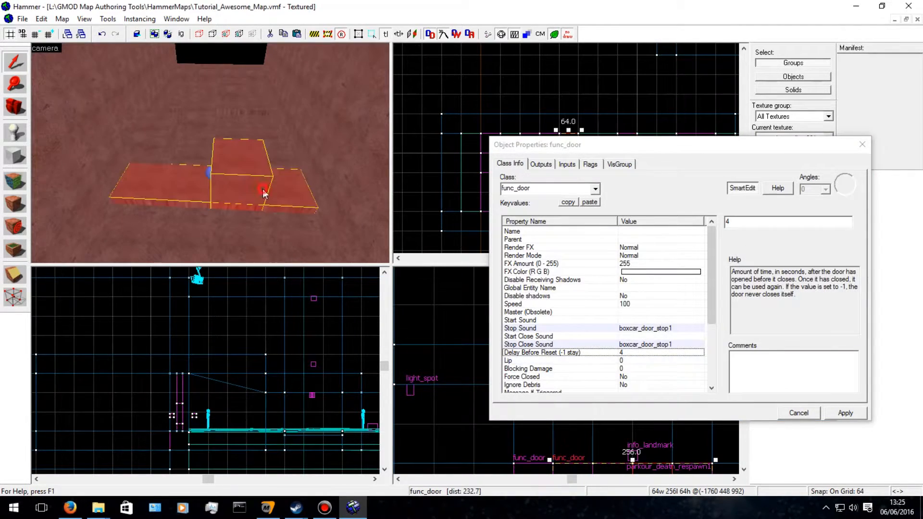
left_click(519, 303)
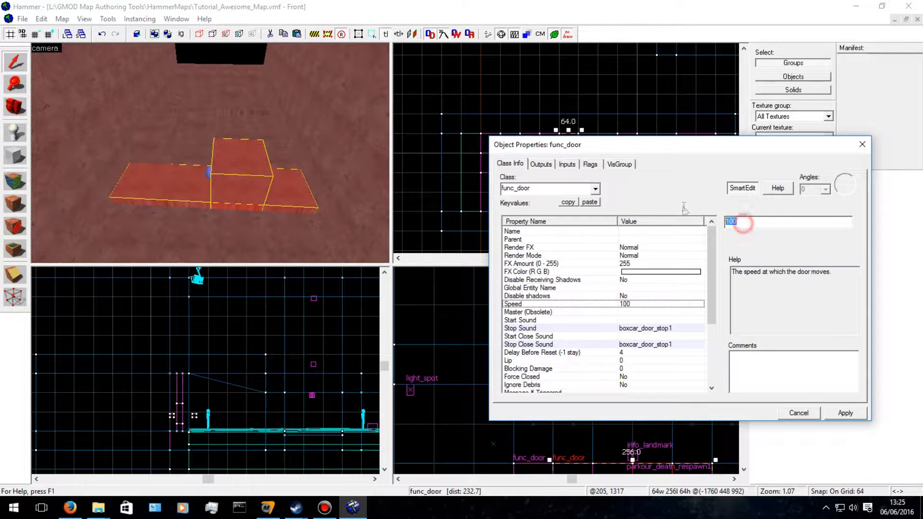
left_click(160, 139)
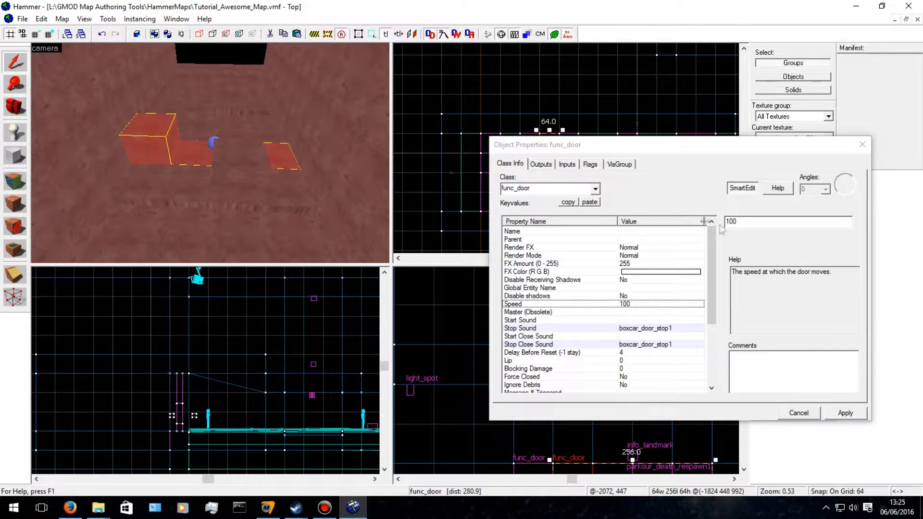
left_click(742, 226)
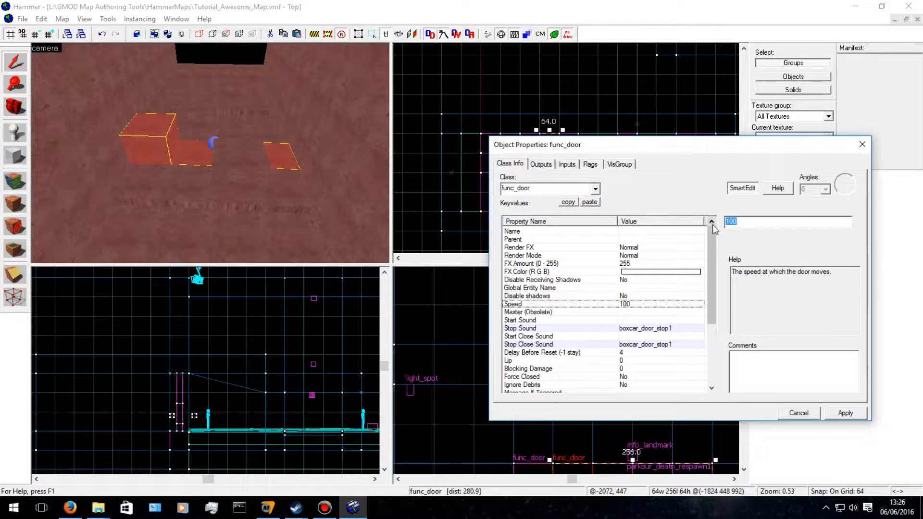
type("25")
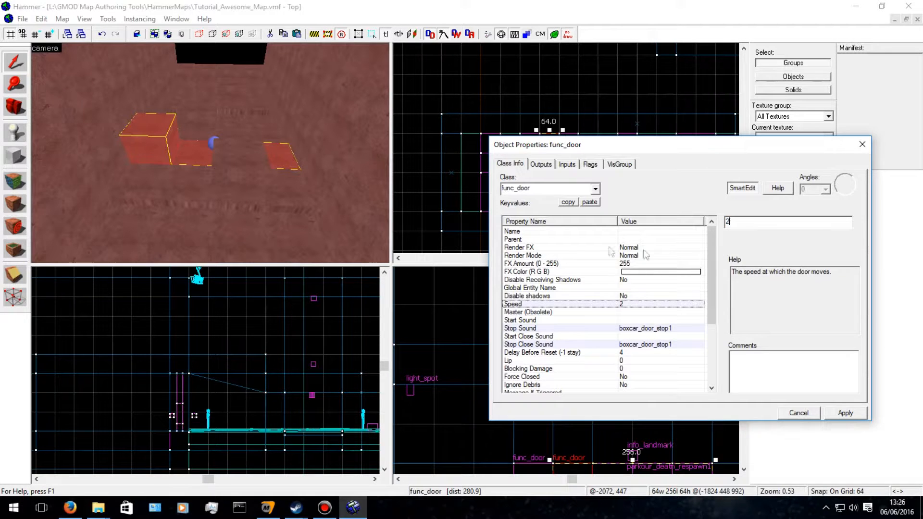
Set the Speed of the third 256-unit-long block to 200 and the Speed of the farthest block to 50.
left_click(236, 114)
left_click(191, 111)
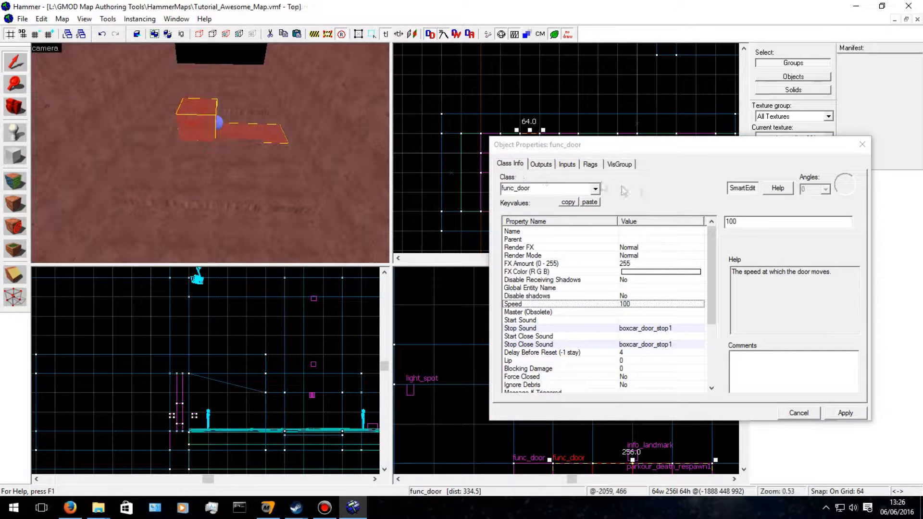
left_click(754, 222)
type("2")
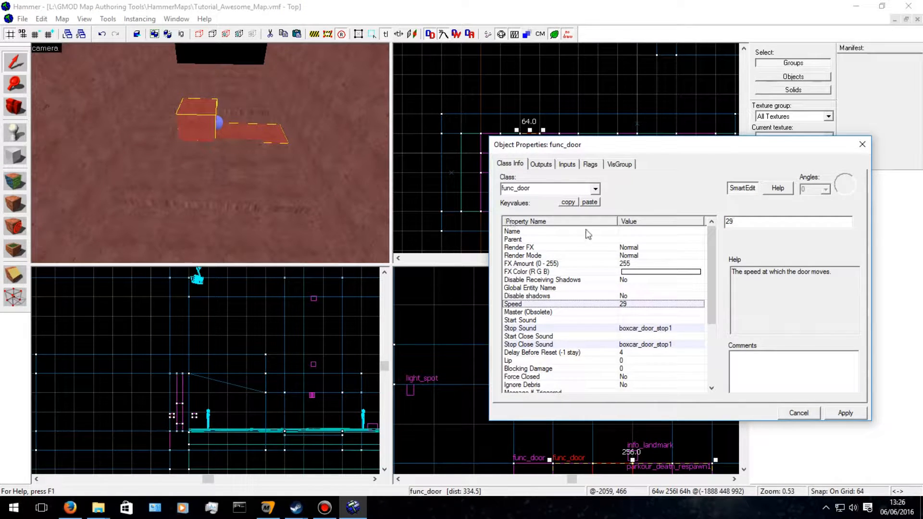
left_click(236, 101)
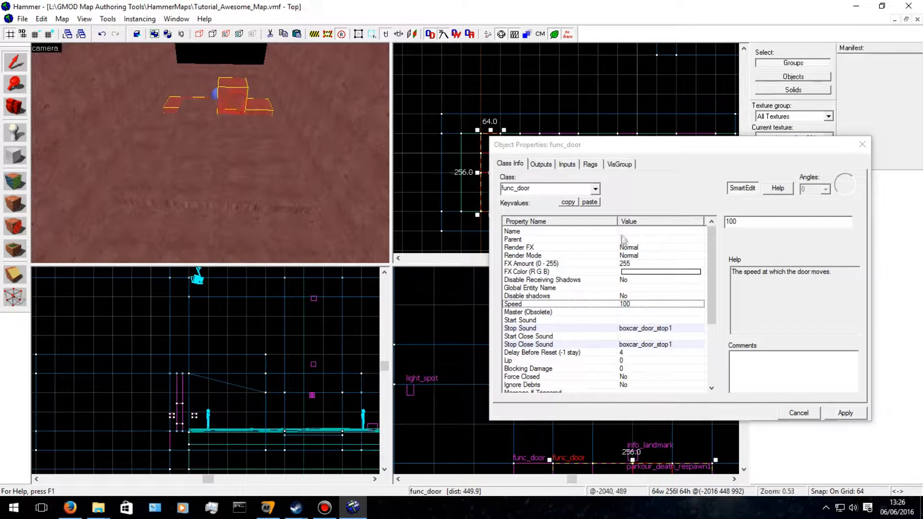
left_click(744, 223)
type("50")
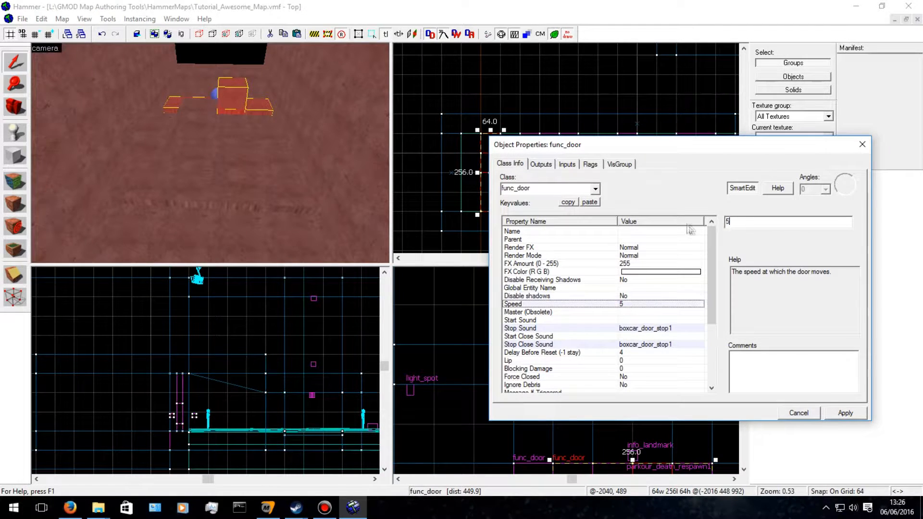
Edit the Delay Before Reset of the three blocks between the 320-unit-long block and the farthest one, in turn.
left_click(195, 195)
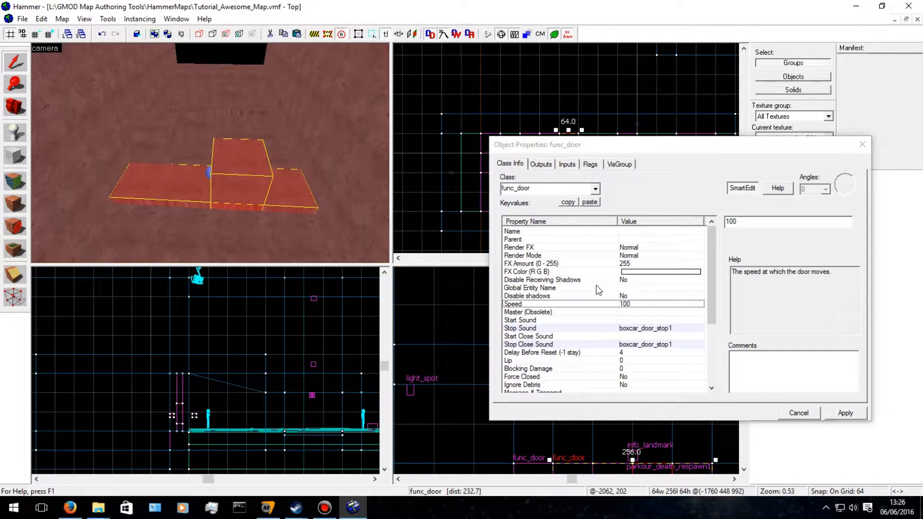
left_click(632, 353)
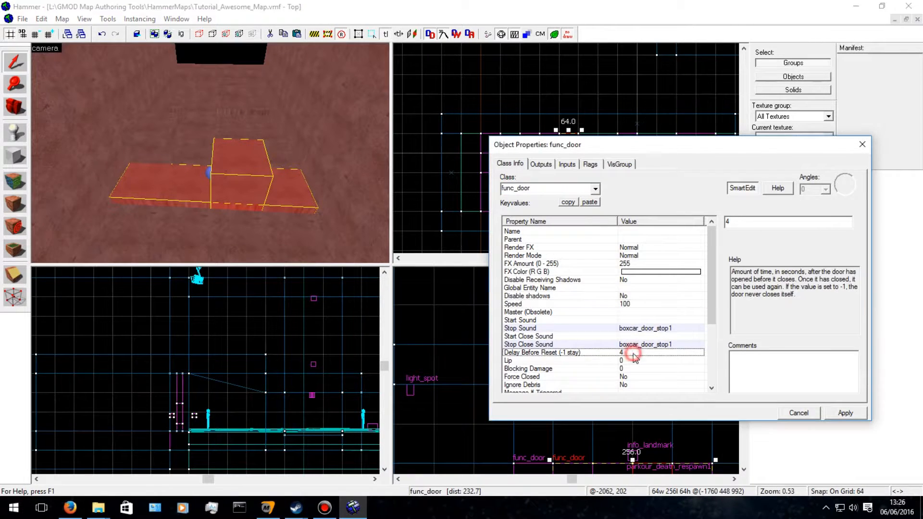
left_click(740, 222)
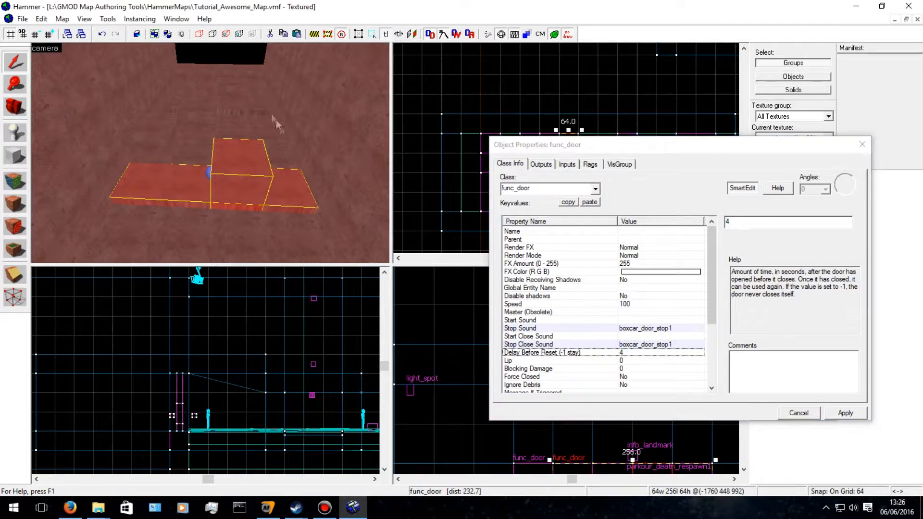
left_click(153, 129)
left_click_drag(738, 220, 687, 218)
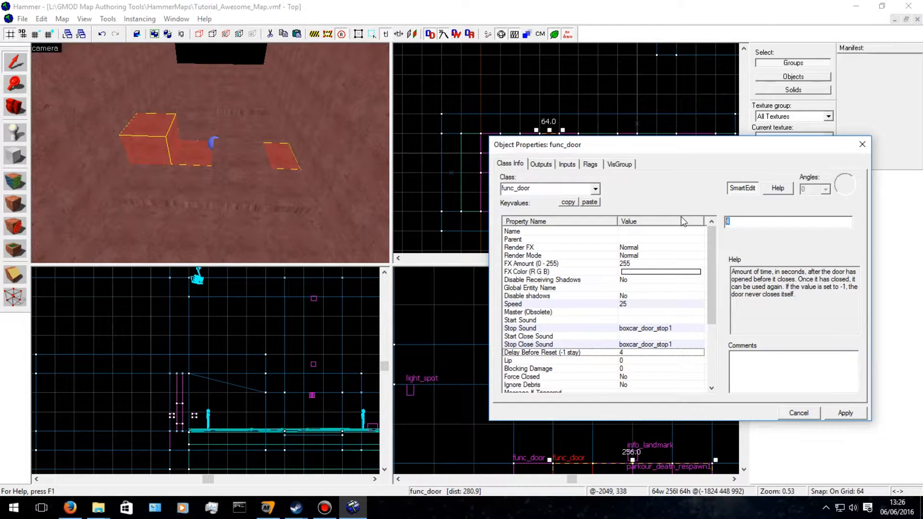
left_click(214, 120)
left_click_drag(744, 226, 704, 215)
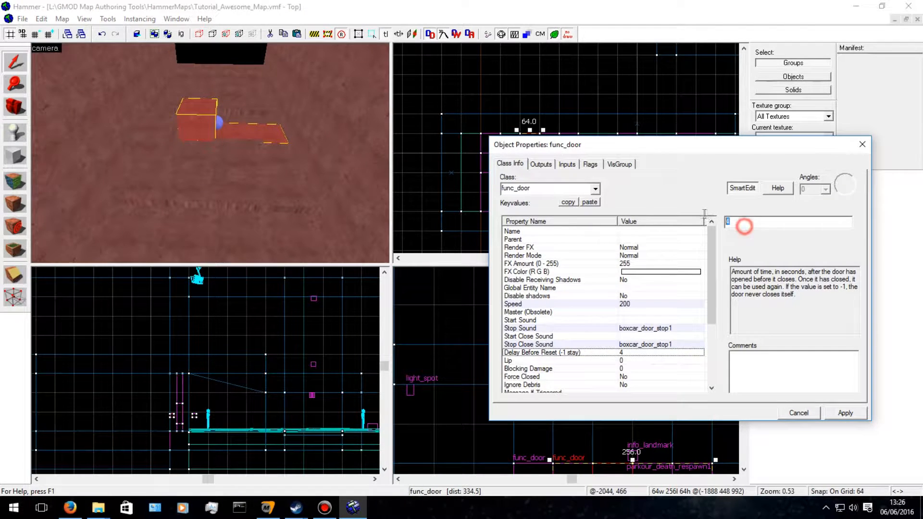
Set the farthest block's Delay Before Reset to 3 and apply the changes.
left_click(234, 94)
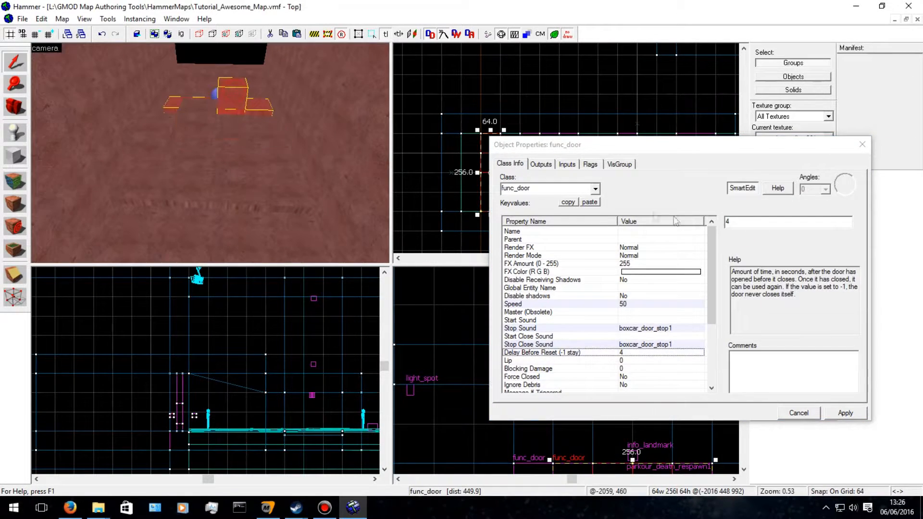
double_click(741, 224)
type("3")
left_click(845, 413)
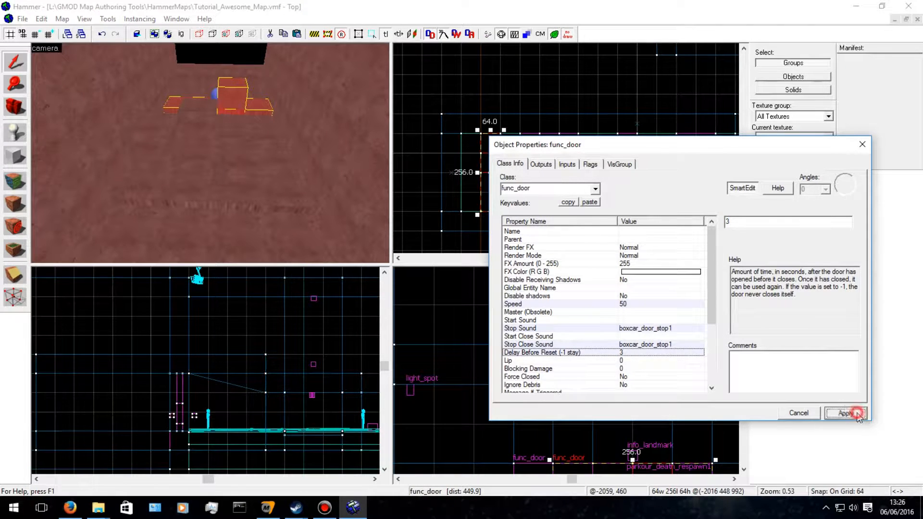
Select all six func_door parkour blocks together.
key("Left")
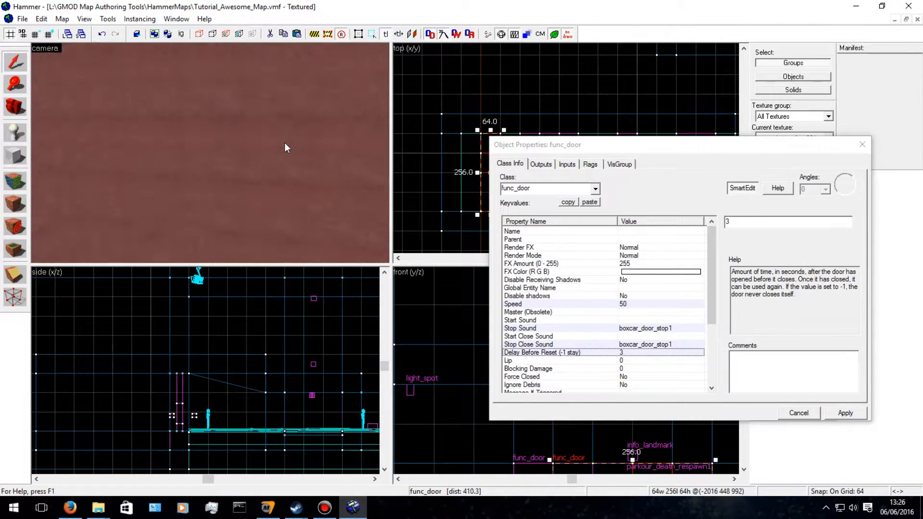
key("w")
key("s")
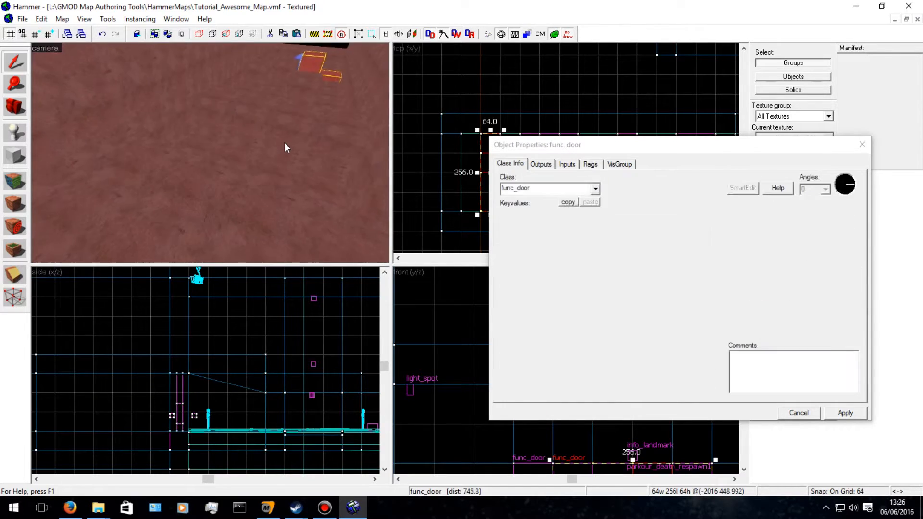
left_click(188, 224)
left_click(233, 123, "ctrl")
left_click(210, 76, "ctrl")
left_click(230, 80, "ctrl")
left_click(245, 65, "ctrl")
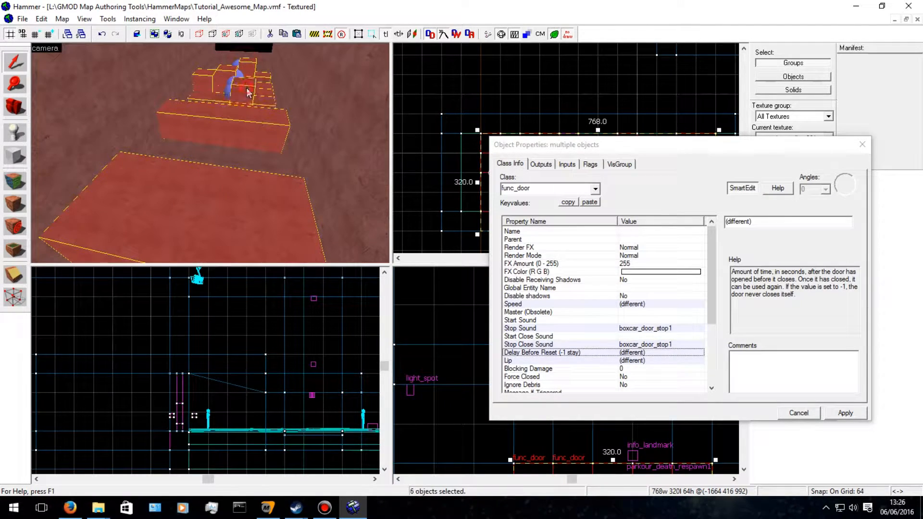
left_click(541, 164)
left_click(500, 164)
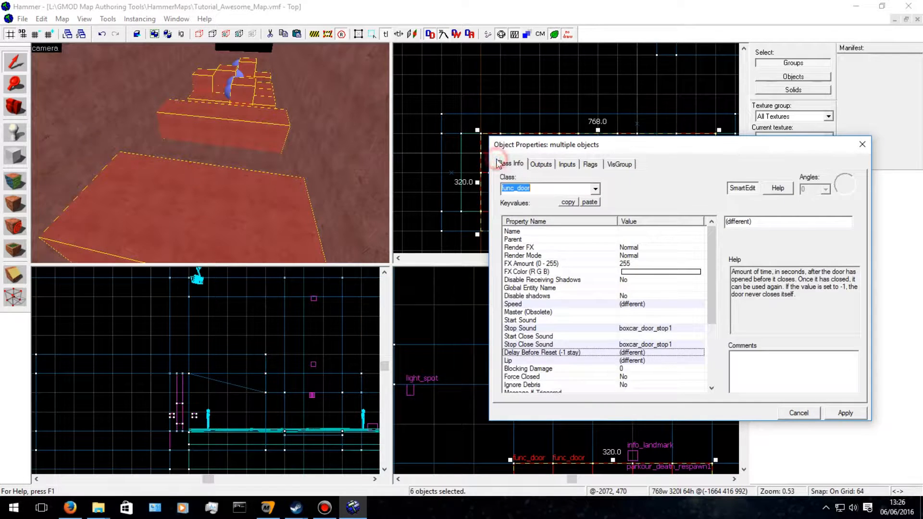
left_click(541, 164)
left_click(509, 164)
left_click(657, 247)
left_click(623, 306)
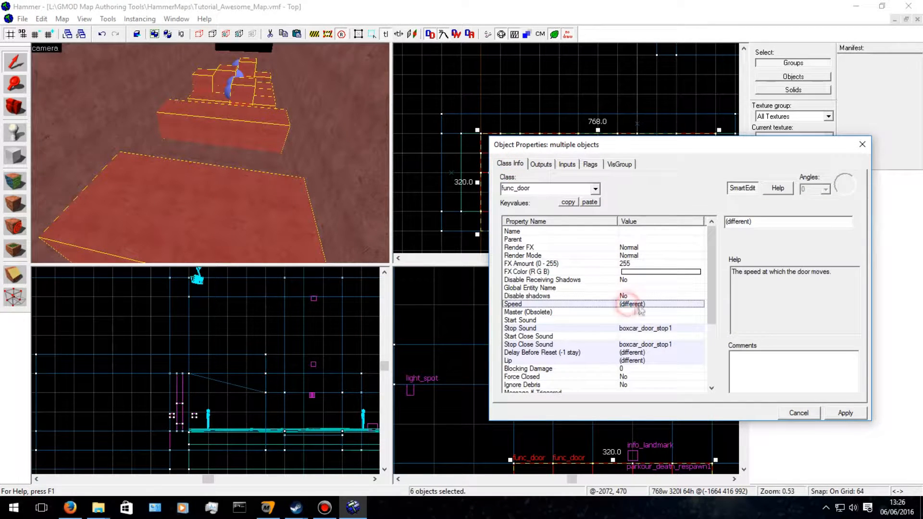
Name the six selected func_door blocks parkour_platform_1.
left_click(628, 239)
left_click(646, 232)
left_click(733, 221)
type("parkour")
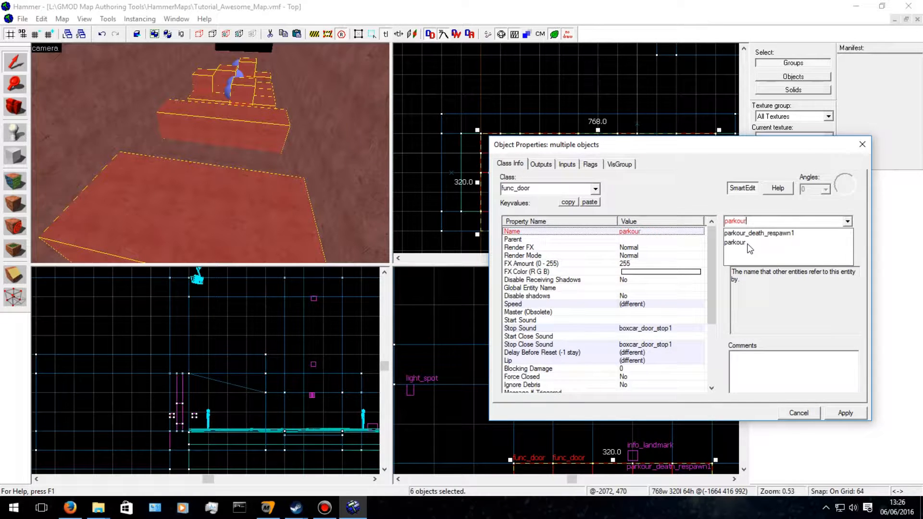
type("_platform")
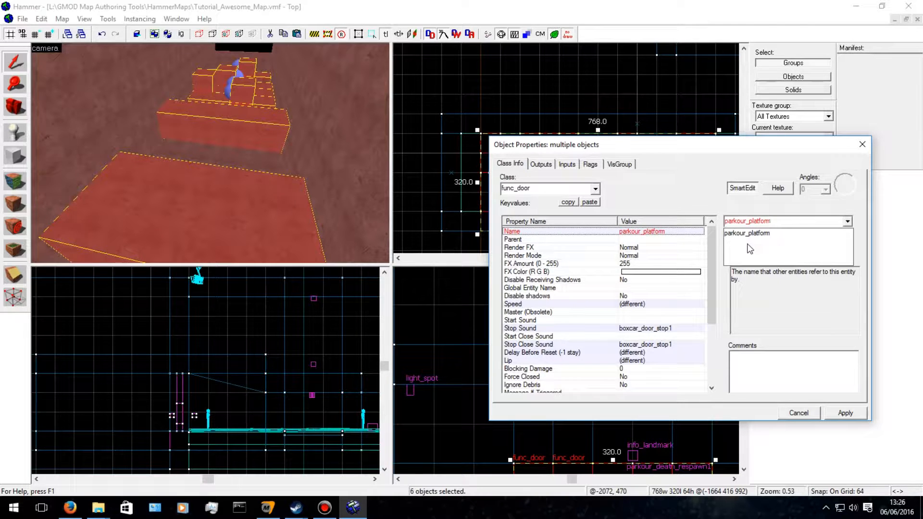
type("_1")
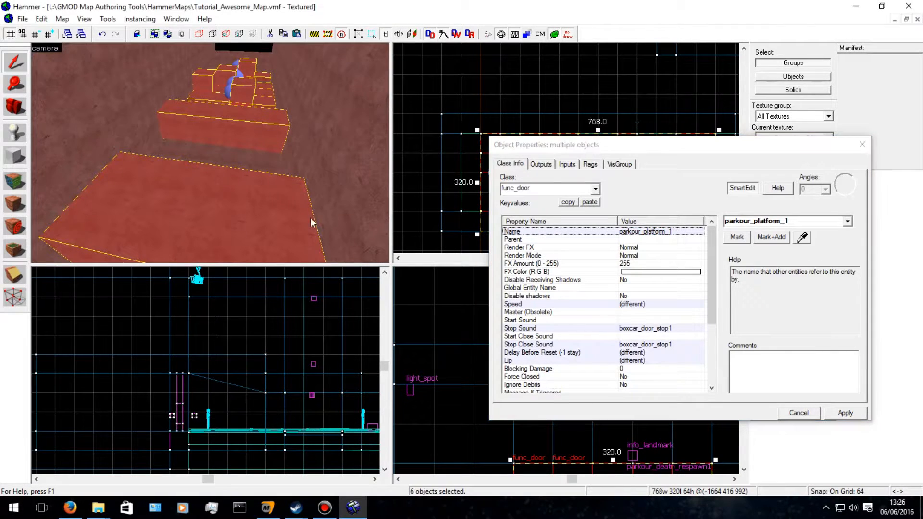
type("a")
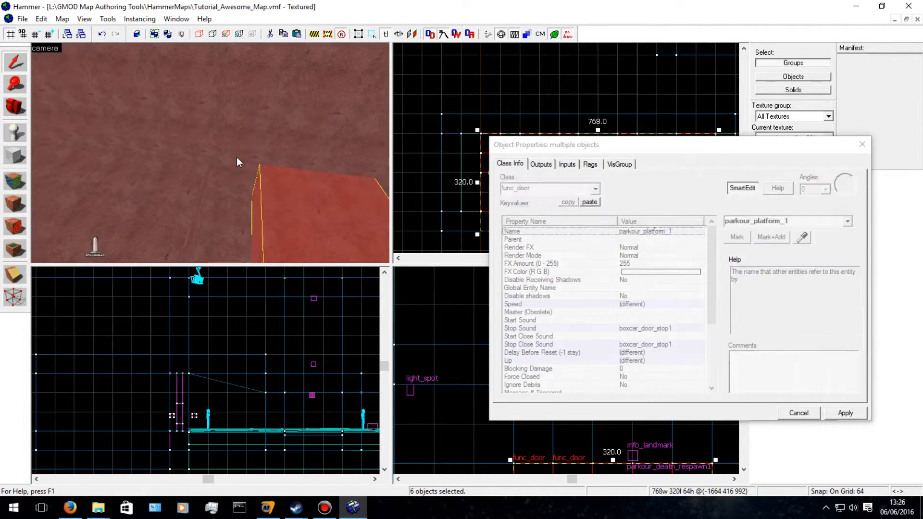
key("Right")
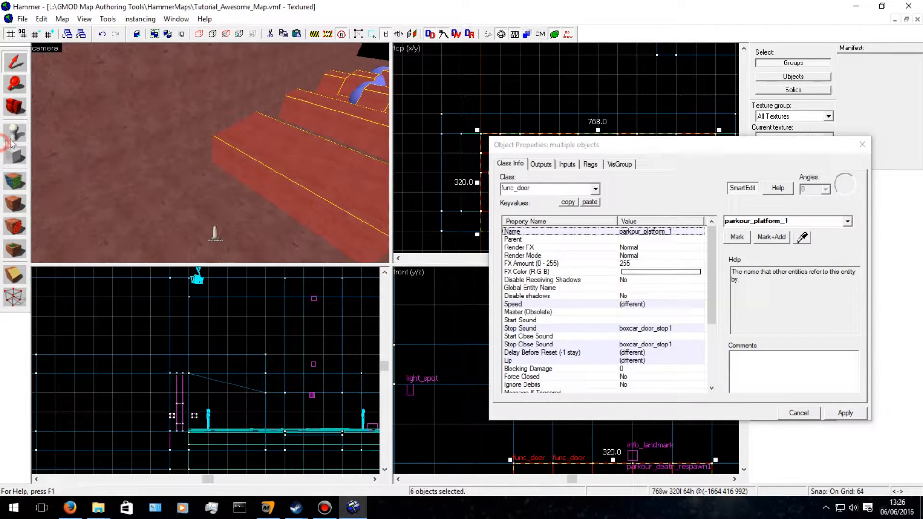
left_click(15, 134)
left_click(188, 179)
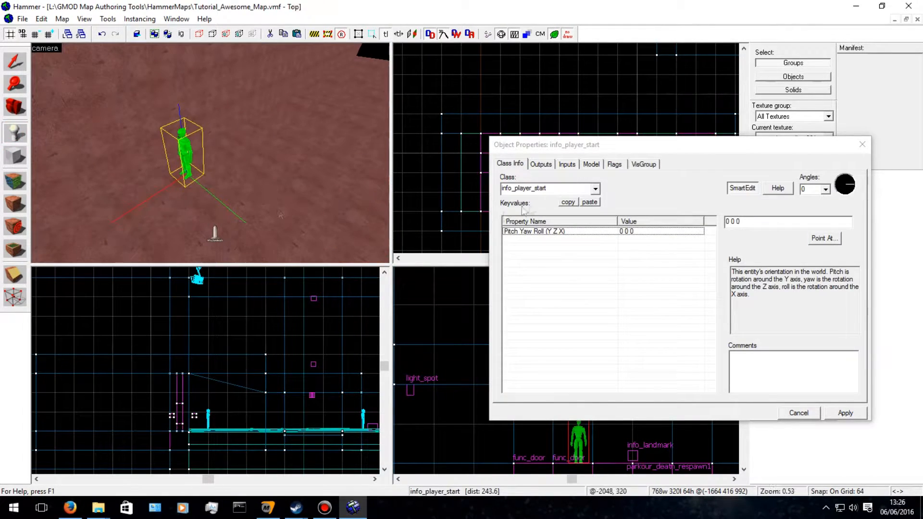
left_click(559, 188)
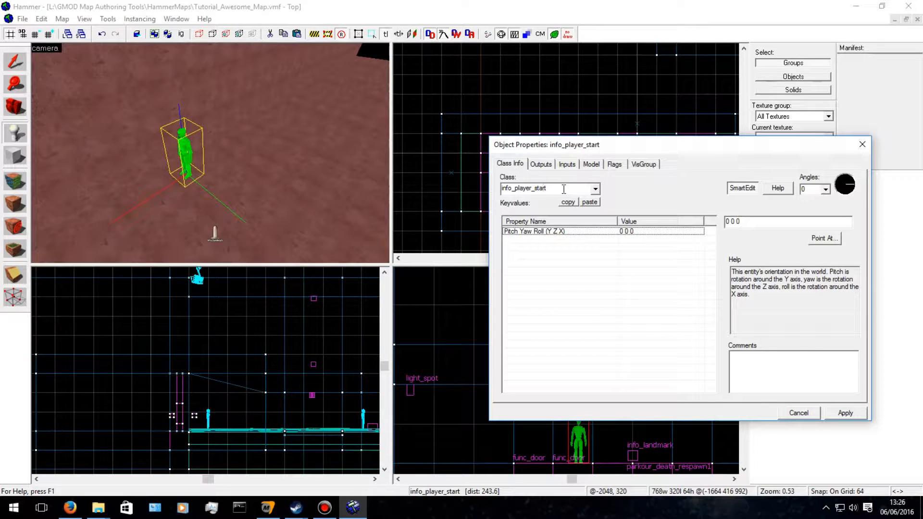
left_click(860, 145)
left_click(190, 157)
key("Delete")
Place an info_player_start entity on the carpet beside the parkour blocks and open its properties.
left_click(15, 135)
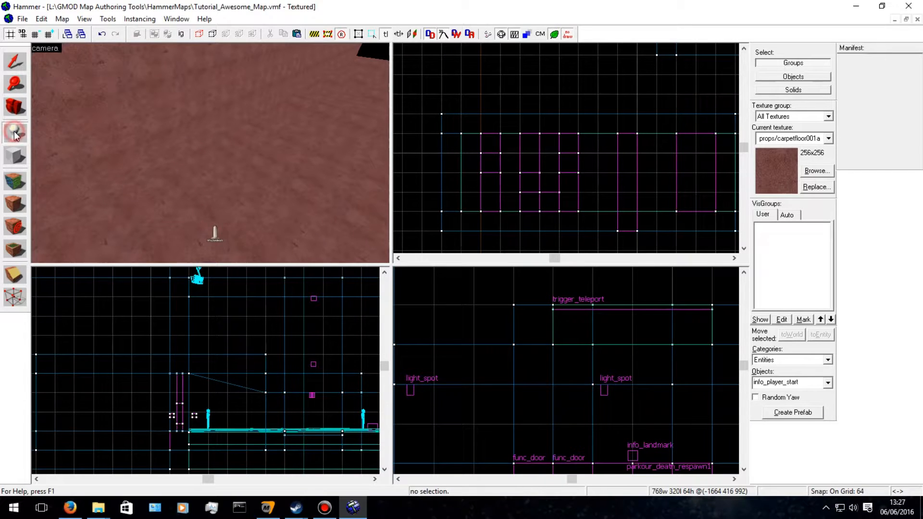
left_click(174, 177)
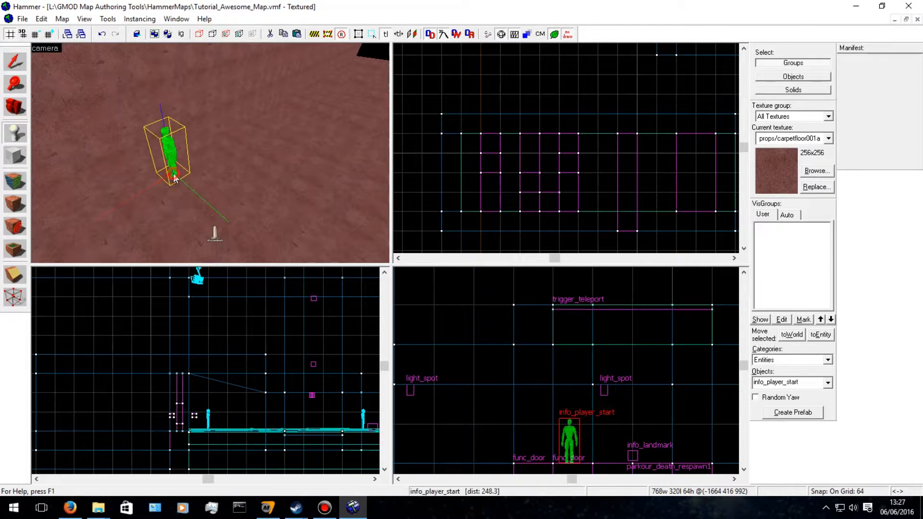
key("alt+Return")
left_click(565, 190)
left_click(431, 176)
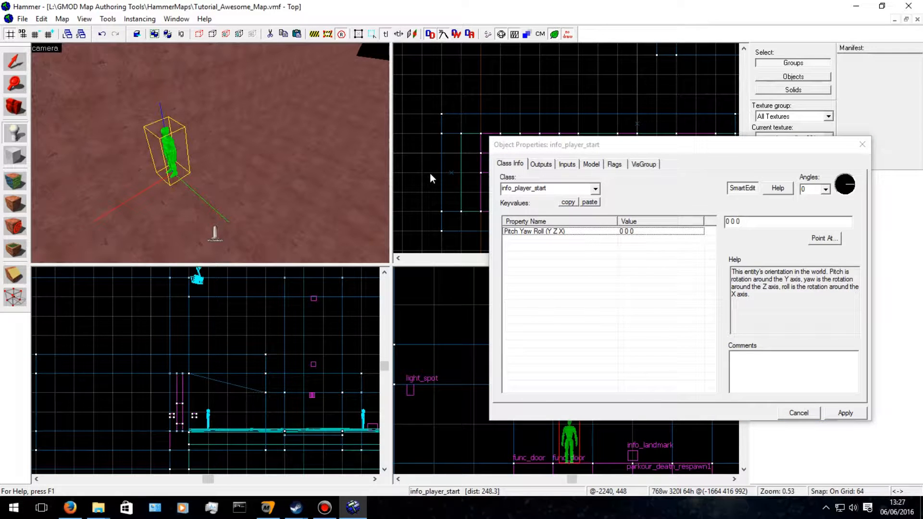
Change the placed entity's class to logic_auto and apply it.
left_click_drag(565, 188, 504, 191)
type("lo")
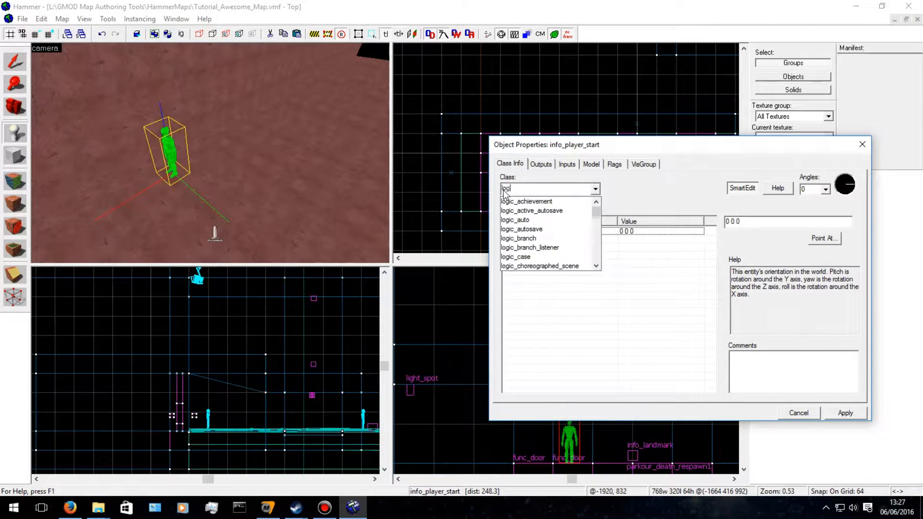
type("gic_auto")
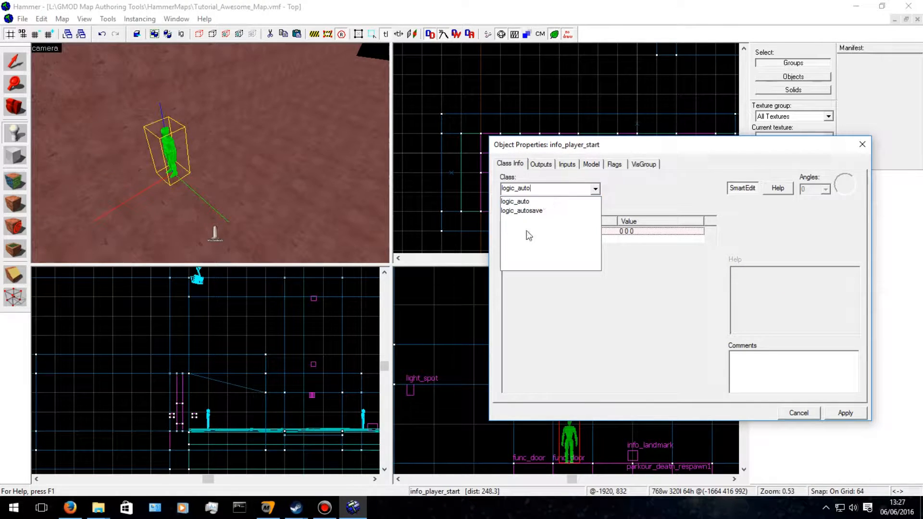
left_click(525, 201)
left_click(845, 412)
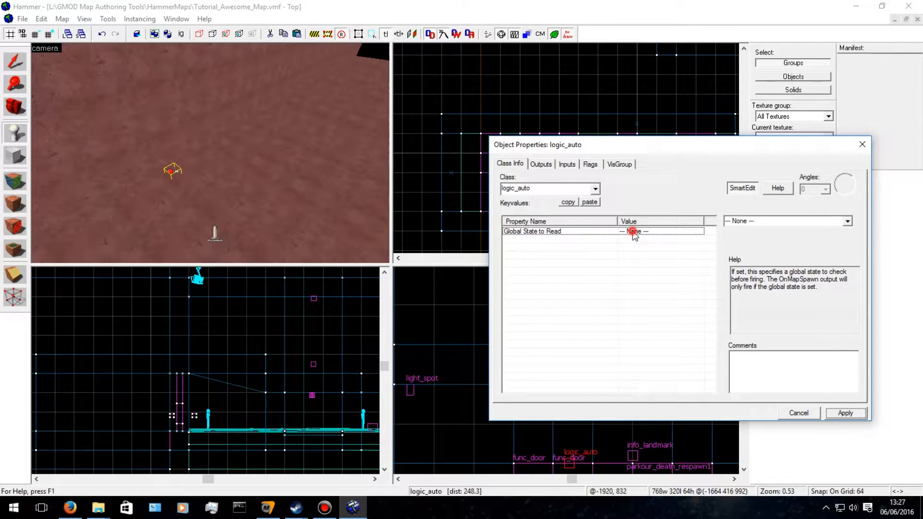
Review the logic_auto entity's Global State to Read options and search the entity classes for star.
left_click(839, 224)
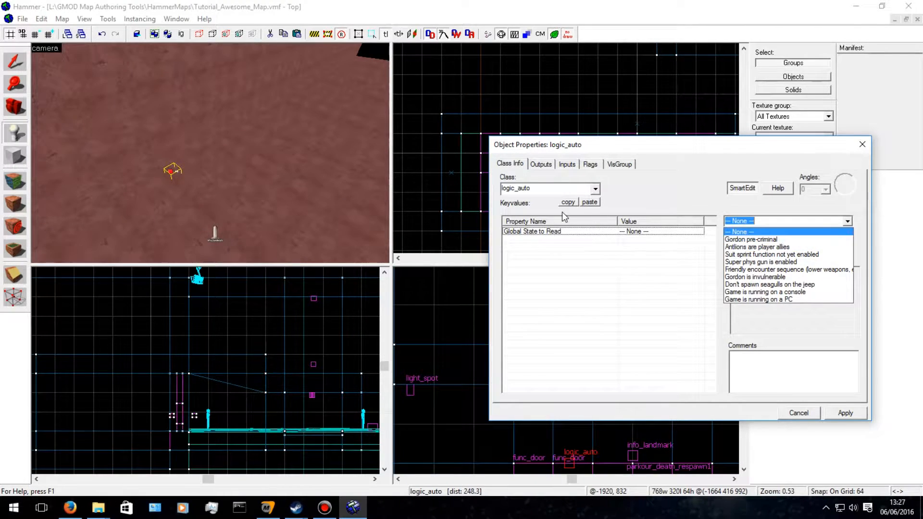
left_click(553, 196)
left_click(577, 188)
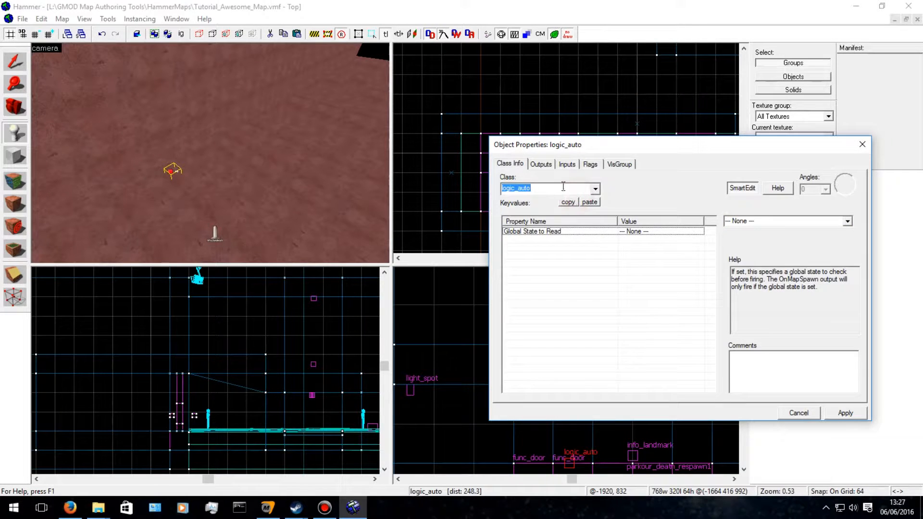
type("star")
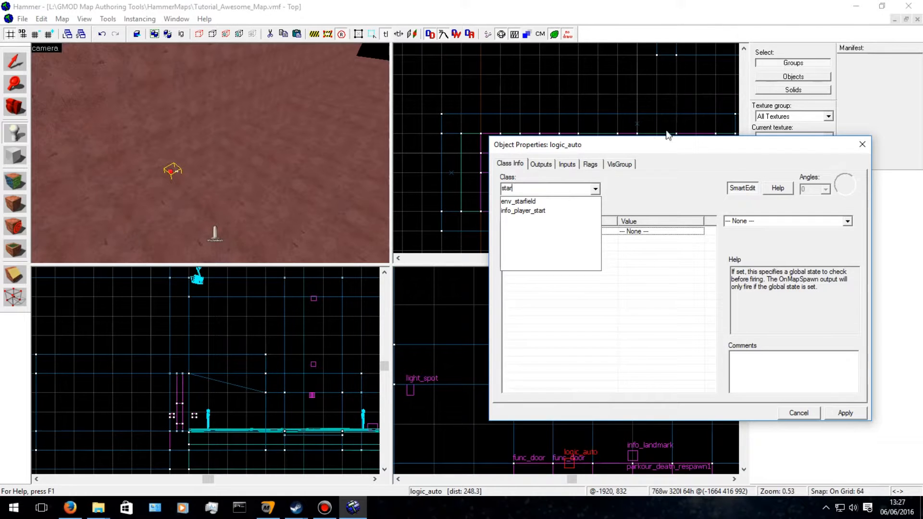
key("BackSpace")
key("BackSpace")
key("BackSpace")
key("BackSpace")
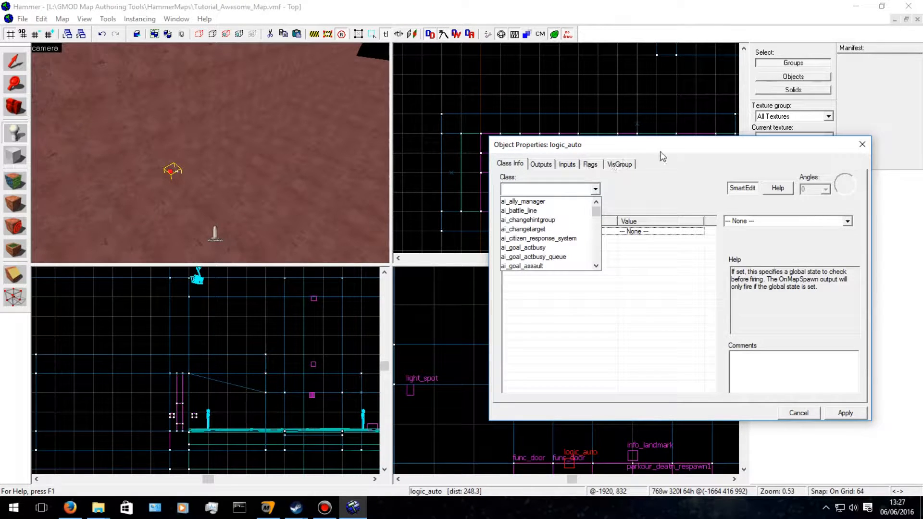
left_click(864, 142)
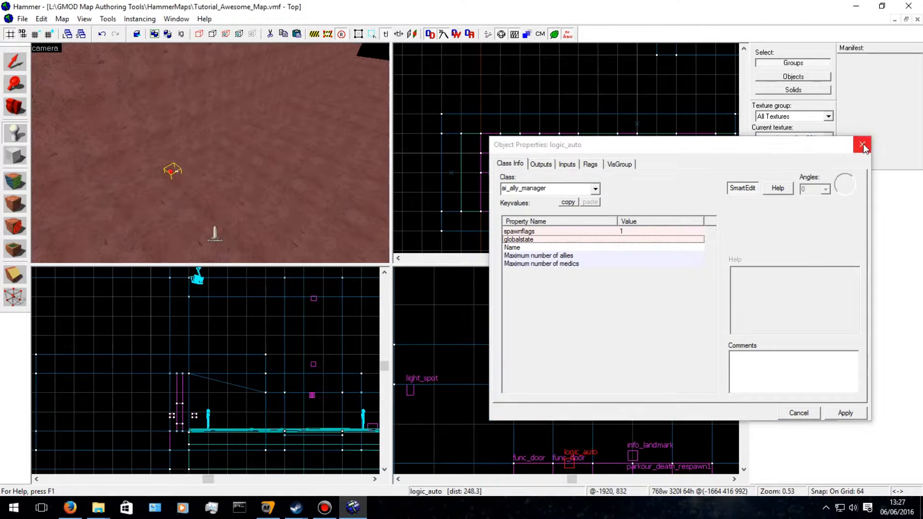
left_click(863, 144)
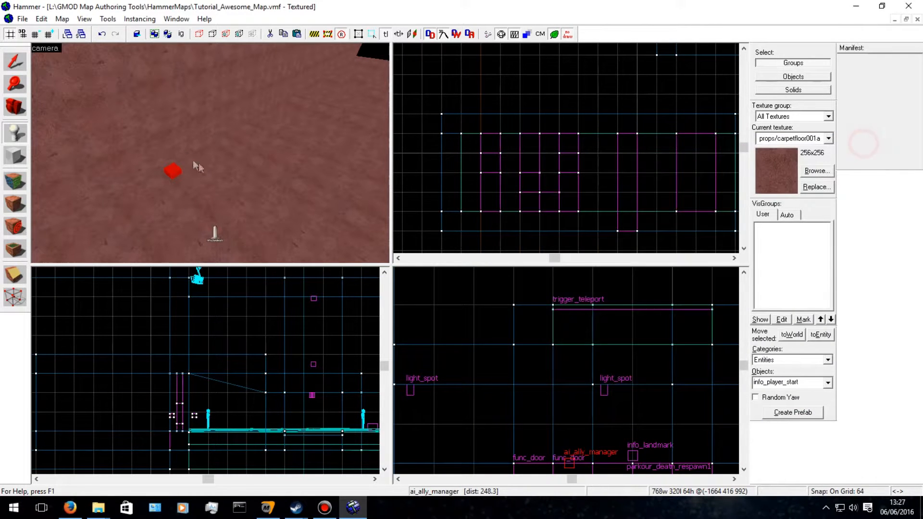
Check the properties of the ai_ally_manager entity on the carpet and delete the entity.
left_click(20, 70)
double_click(168, 172)
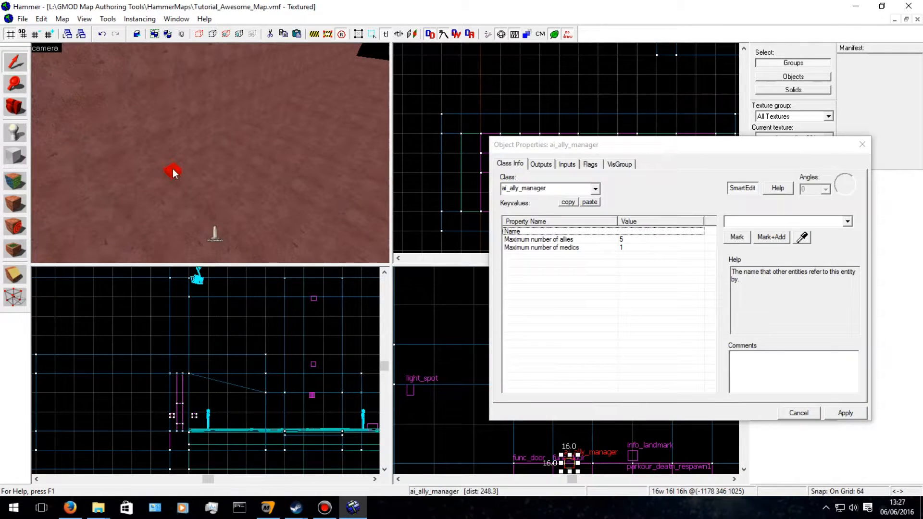
left_click(862, 144)
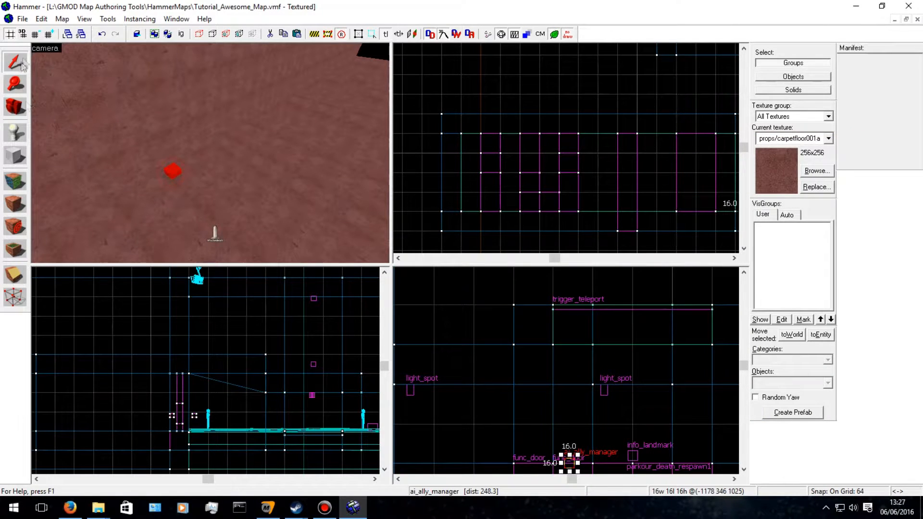
key("Delete")
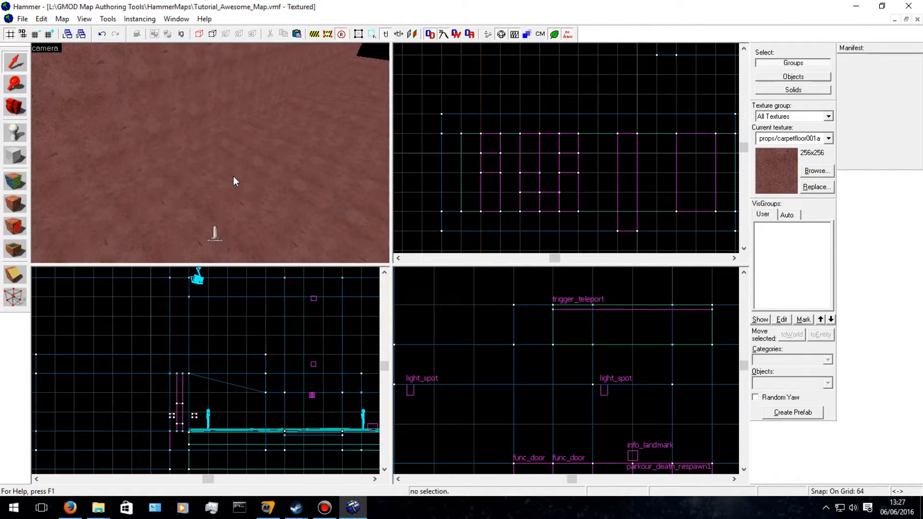
Duplicate the 128 x 256 x 64 func_door block nearest the info_landmark and align the copy to the grid above the landmark.
key("d")
key("w")
key("a")
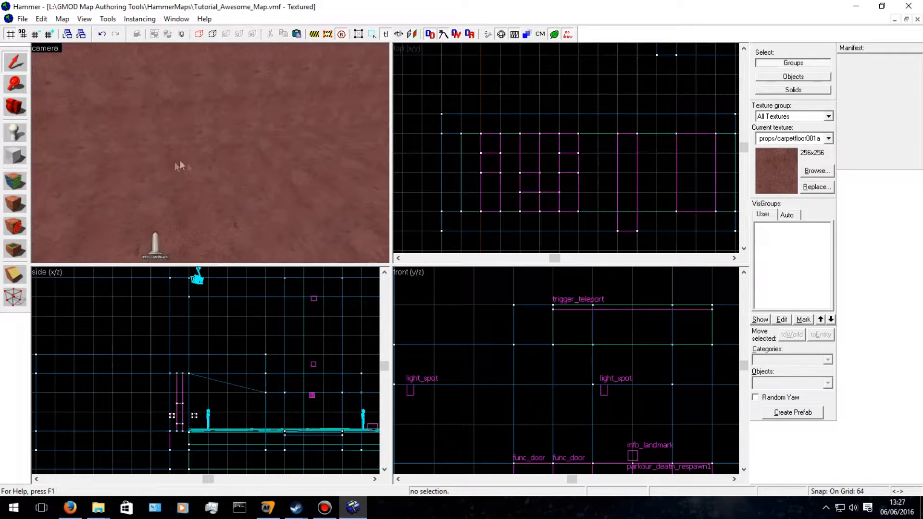
left_click(208, 181)
left_click(298, 196)
left_click_drag(299, 195, 230, 205)
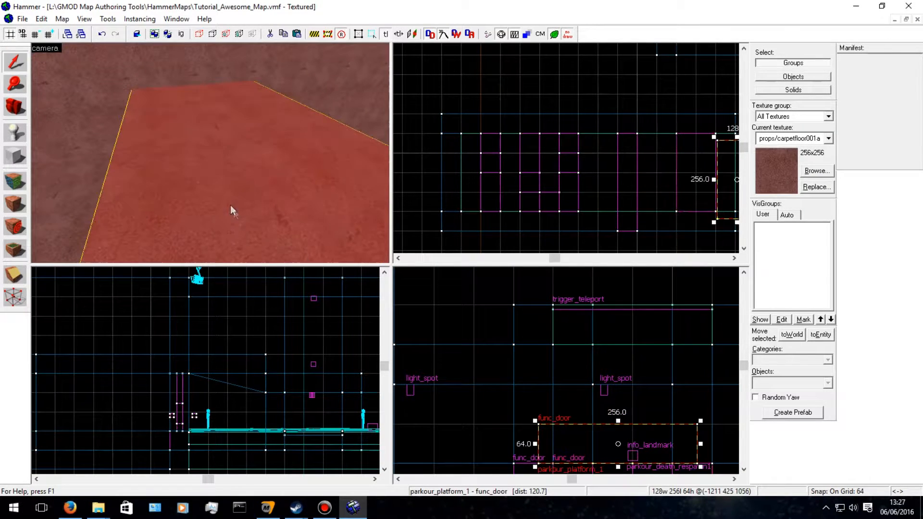
scroll(630, 437, "down", 1)
left_click_drag(630, 437, 653, 413)
key("Right")
key("Right")
left_click_drag(561, 154, 555, 151)
scroll(555, 151, "up", 2)
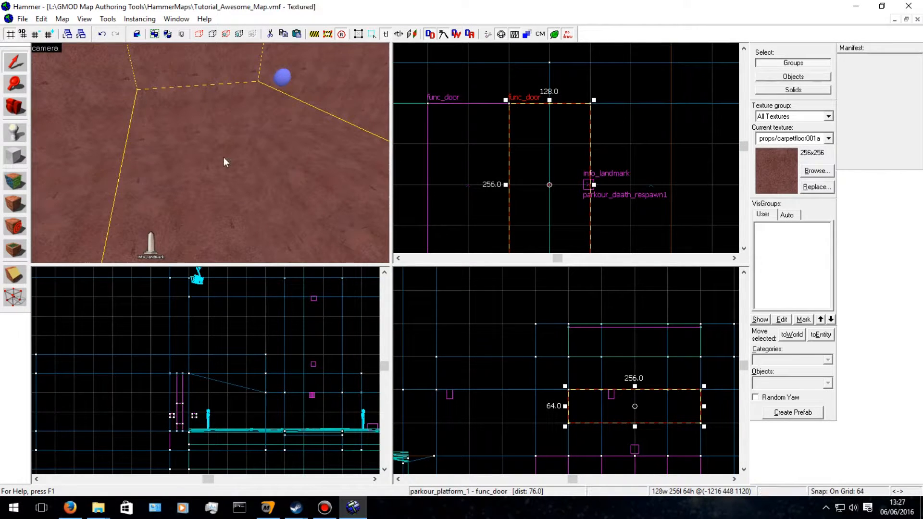
Narrow the copied func_door block to 64 units wide and shift it 64 units toward the info_landmark's side.
key("Right")
key("a")
key("s")
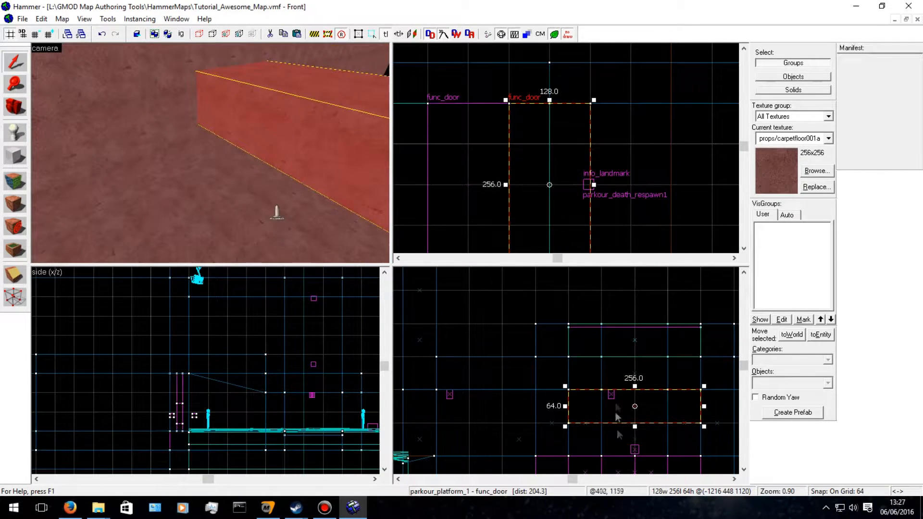
left_click_drag(594, 185, 567, 185)
left_click_drag(538, 157, 579, 140)
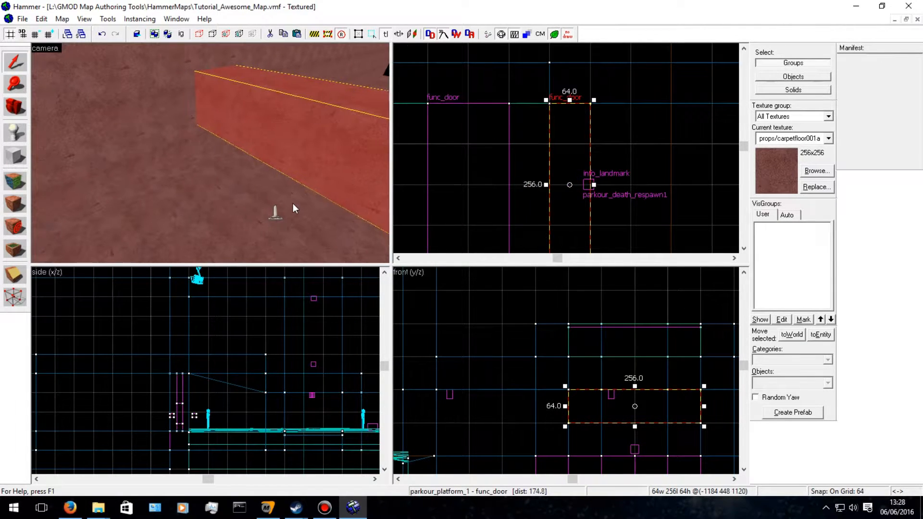
Select the info_landmark and inspect its placement on the carpet in the camera view.
key("d")
key("s")
left_click(244, 224)
key("w")
key("Down")
key("Right")
key("w")
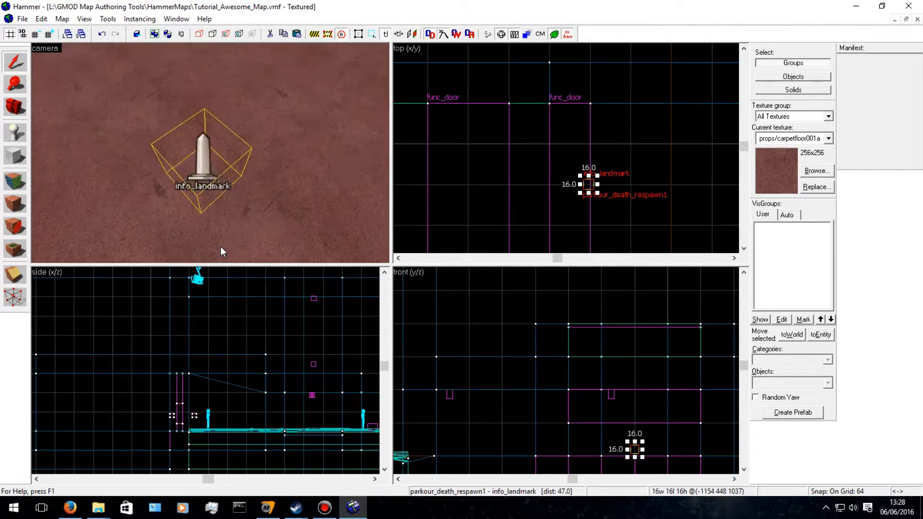
key("d")
key("s")
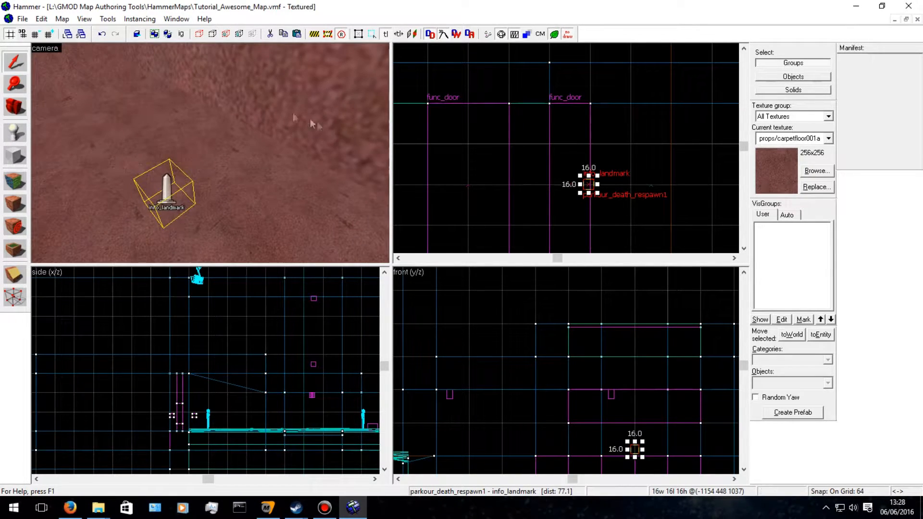
Try the copied func_door block farther along past the info_landmark, and move it back.
left_click(321, 126)
left_click_drag(575, 161, 596, 158)
key("d")
key("s")
key("Down")
key("s")
key("Left")
key("Up")
left_click_drag(614, 143, 556, 140)
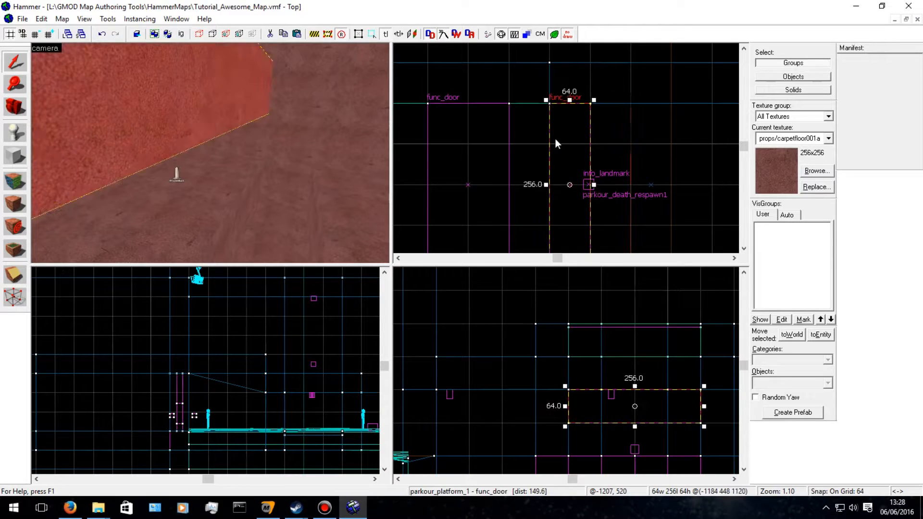
Try thinning the copied func_door block from the edge away from the info_landmark, undo it, and reselect the block.
left_click_drag(547, 188, 570, 189)
key("ctrl+z")
left_click(595, 184)
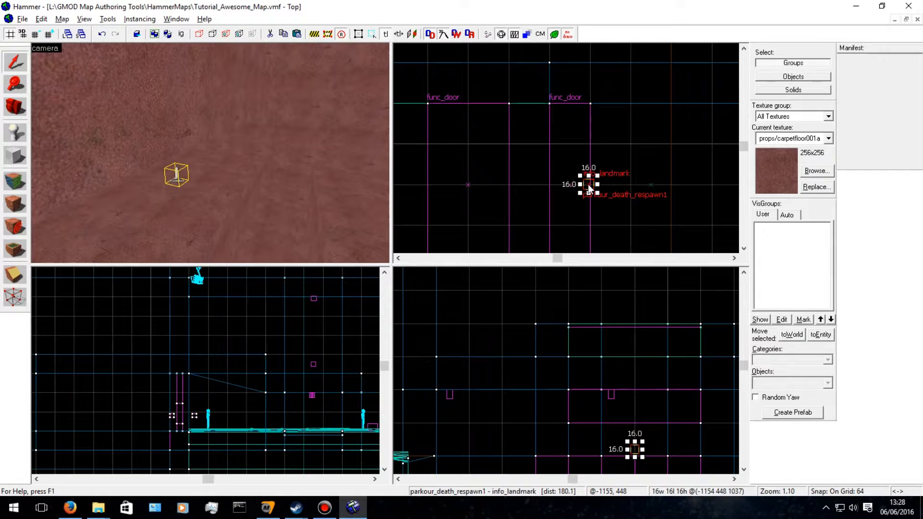
left_click(552, 221)
left_click(177, 129)
left_click(590, 186)
left_click(568, 202)
left_click(137, 125)
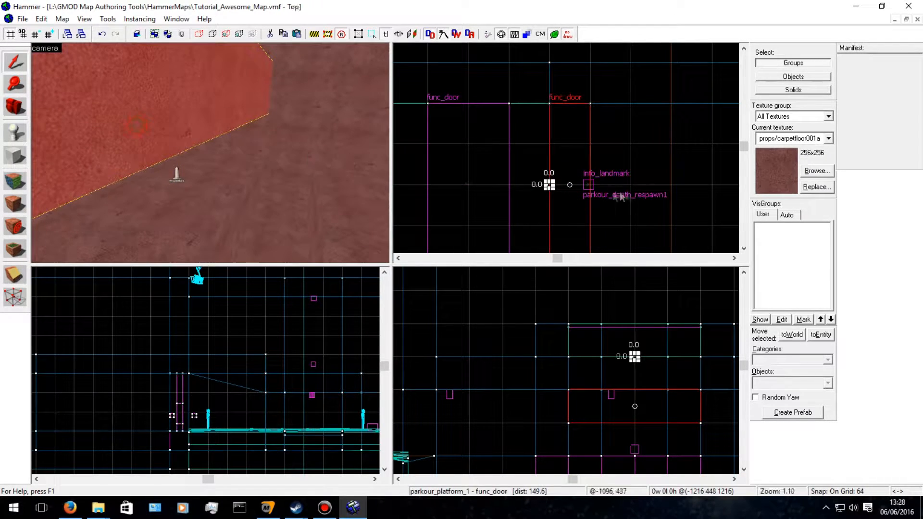
left_click(564, 195)
left_click(154, 125)
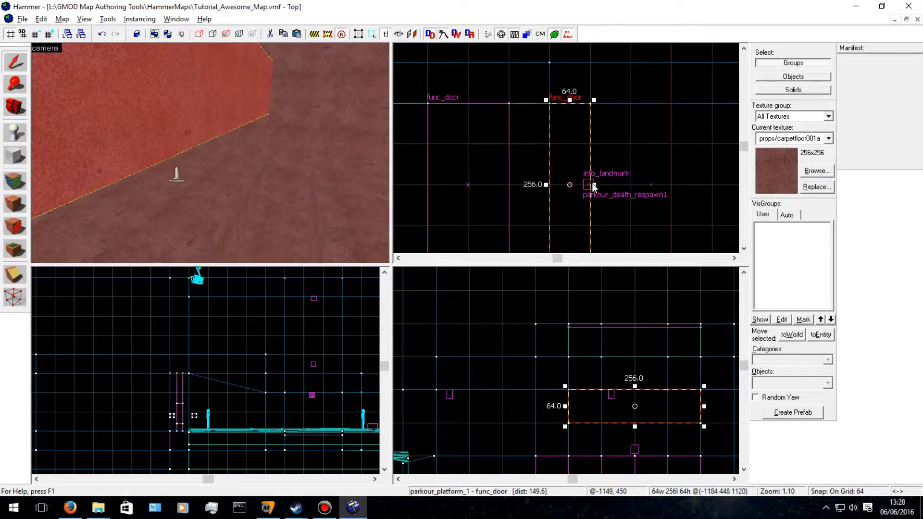
Thin the copied func_door block to a sheet about 0.4 units wide by pulling in its landmark-side edge.
left_click_drag(594, 185, 553, 185)
key("a")
key("Left")
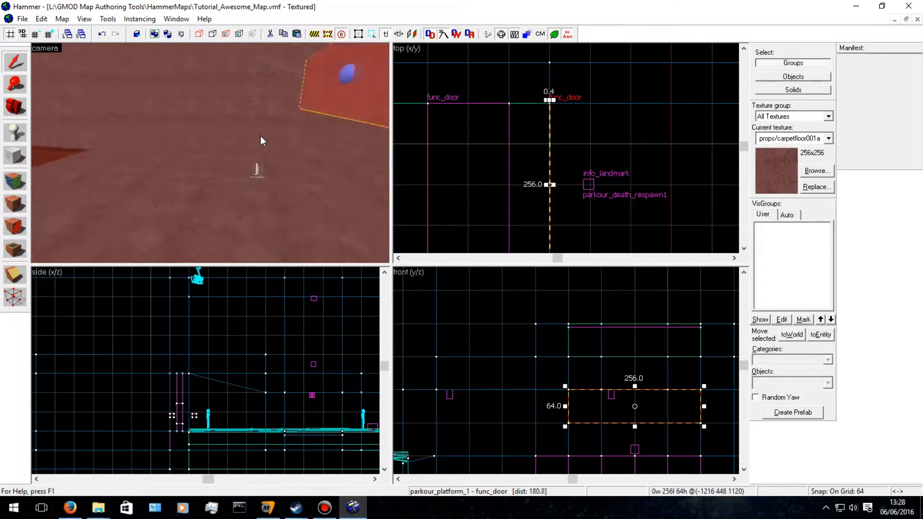
key("Right")
key("a")
key("s")
key("Right")
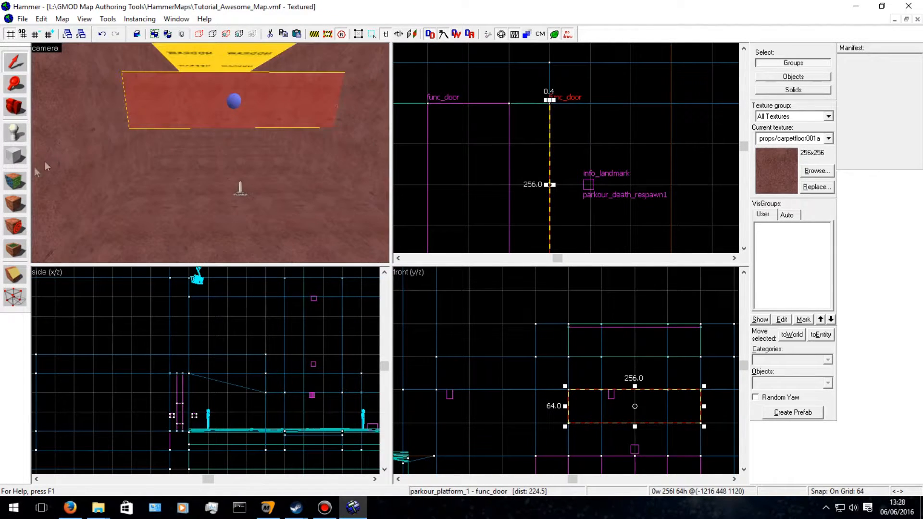
Apply the tools/toolsnodraw texture to all six faces of the thin func_door sheet.
left_click(14, 182)
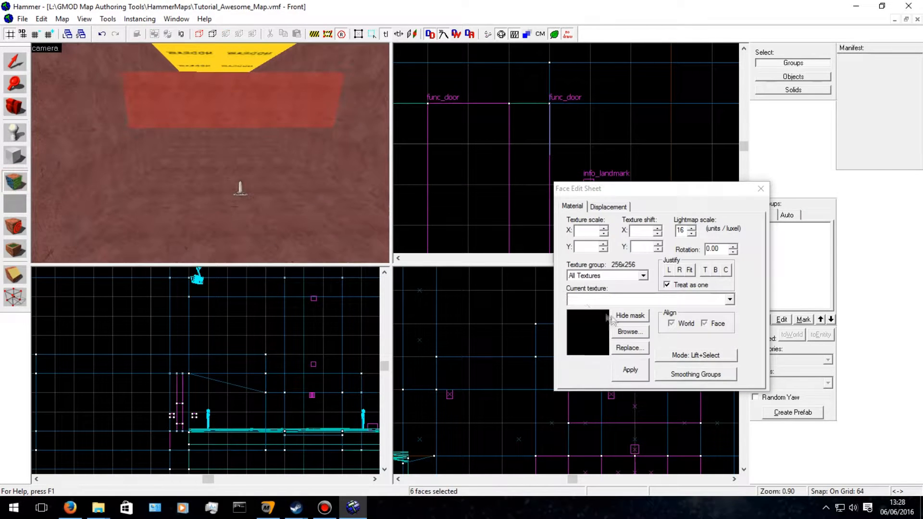
left_click(645, 342)
left_click(743, 187)
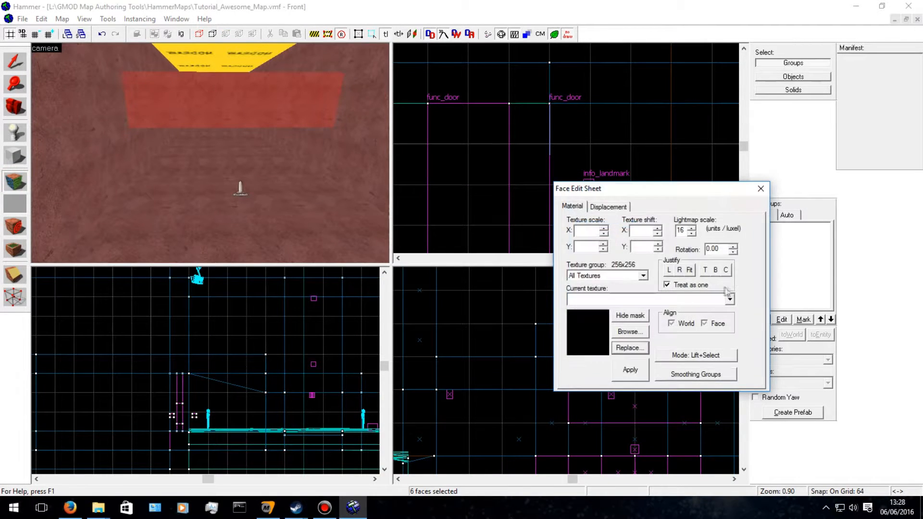
left_click(729, 300)
left_click(633, 116)
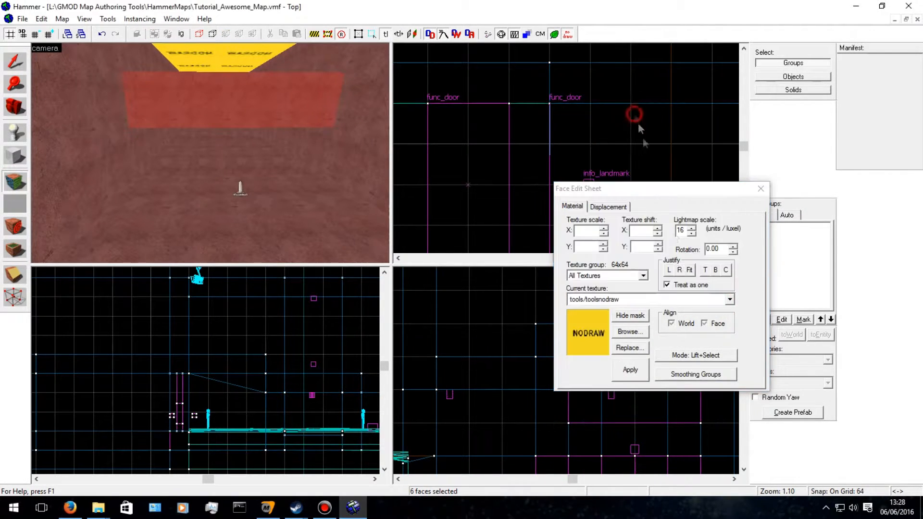
left_click(633, 368)
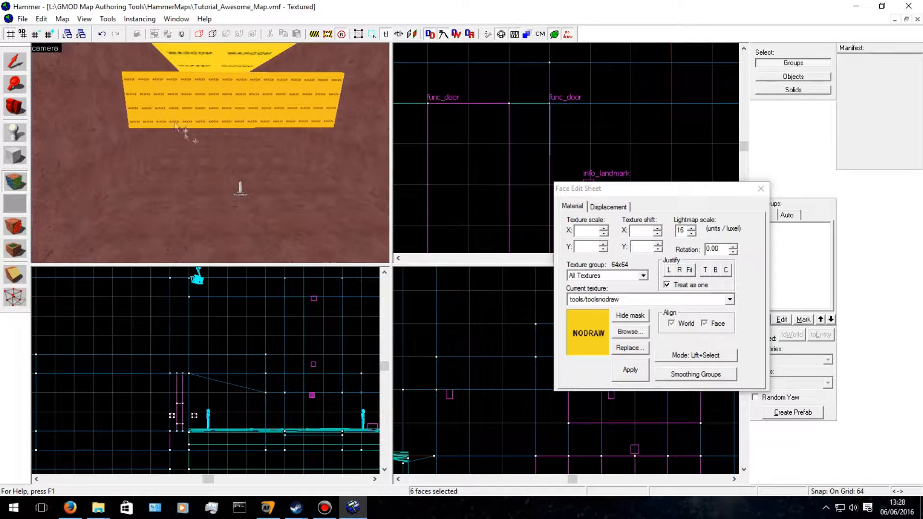
left_click(15, 61)
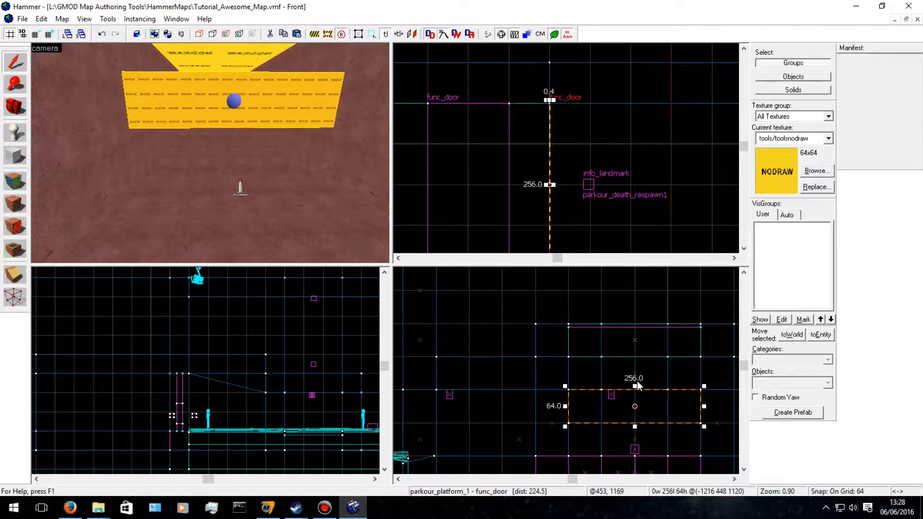
Extend the thin func_door sheet upward and downward to a height of 192 units.
left_click_drag(635, 386, 635, 354)
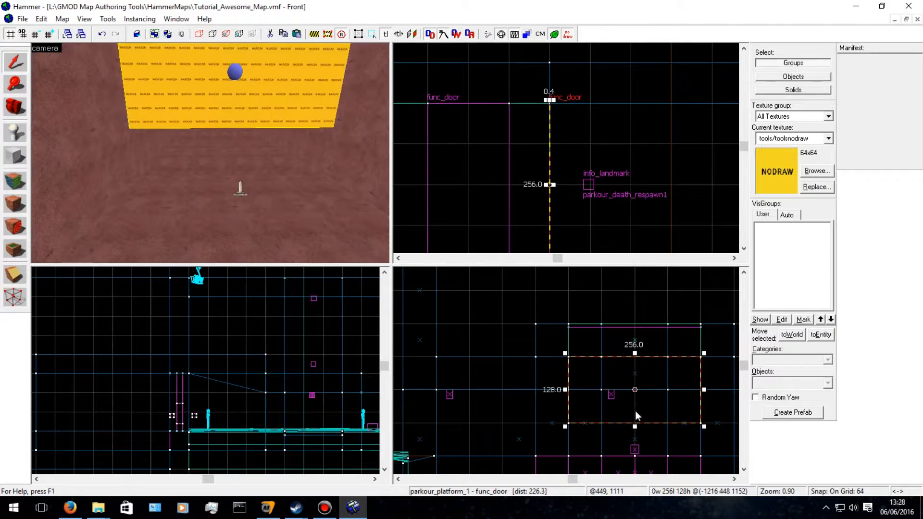
left_click_drag(635, 426, 638, 449)
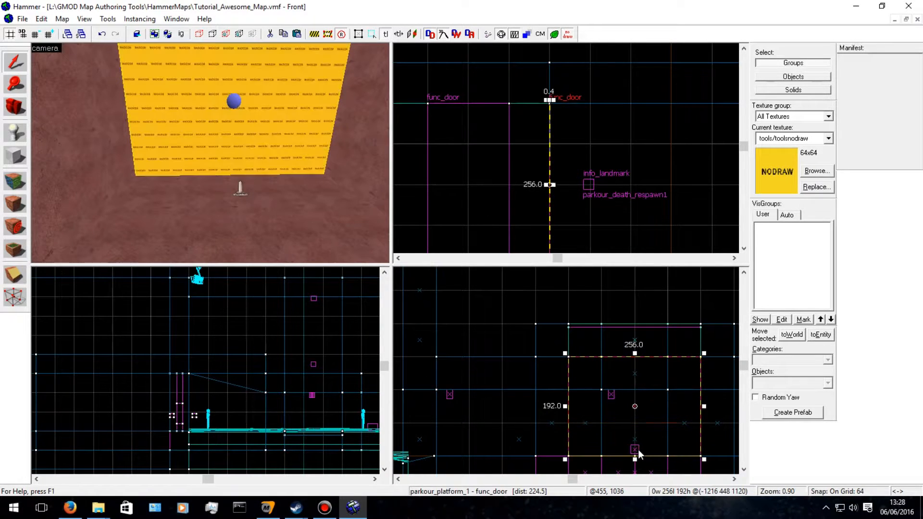
key("d")
key("Up")
key("d")
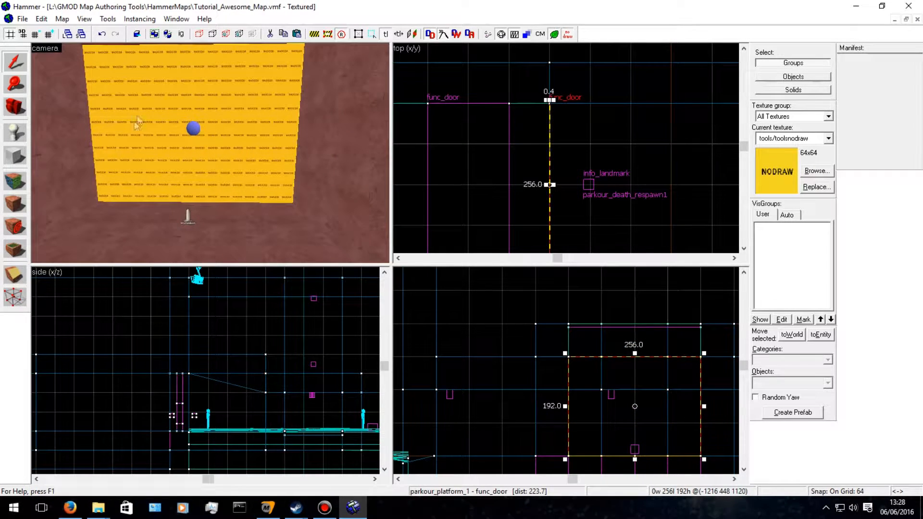
Find the metal/metalgate001a texture with the filter gate and apply it to all faces of the func_door sheet.
left_click(19, 185)
left_click(634, 333)
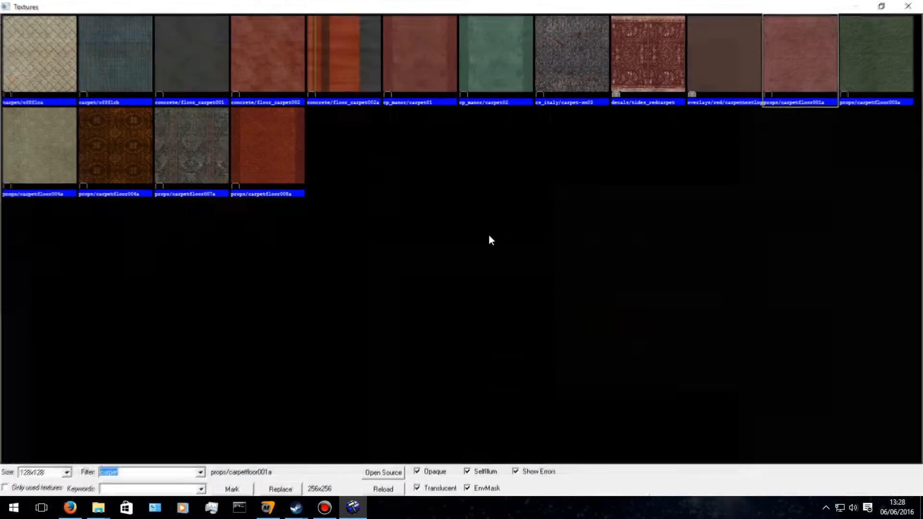
type("gras")
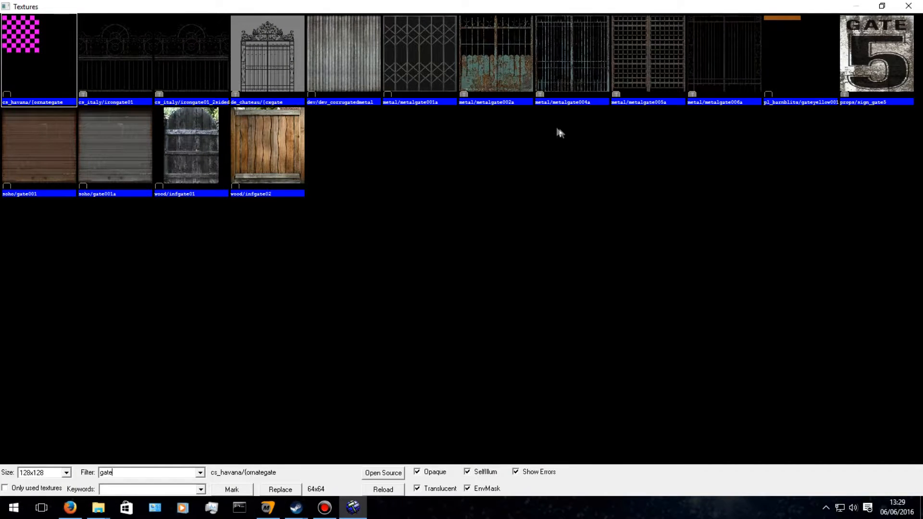
double_click(423, 61)
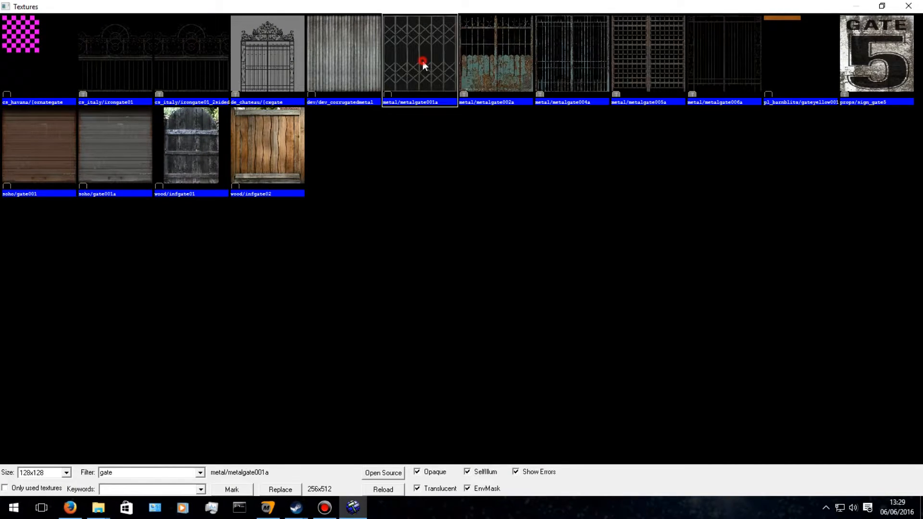
left_click(629, 370)
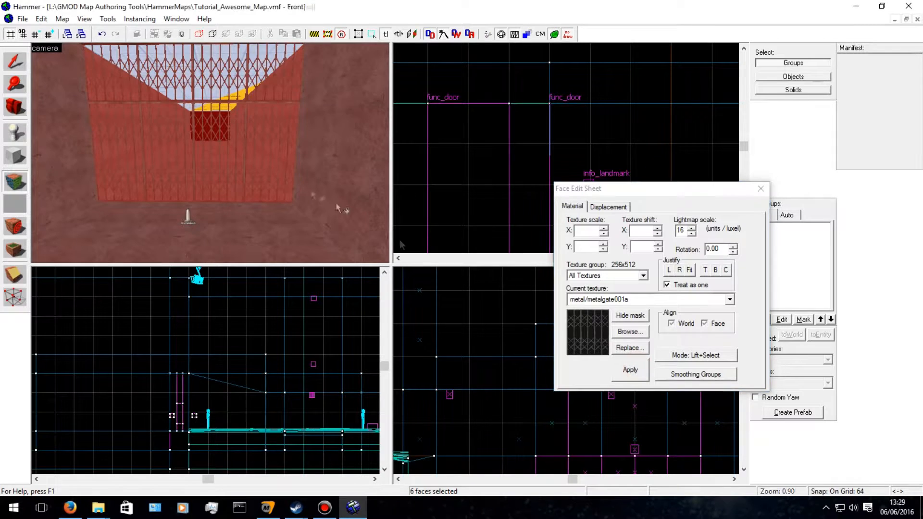
left_click(596, 250)
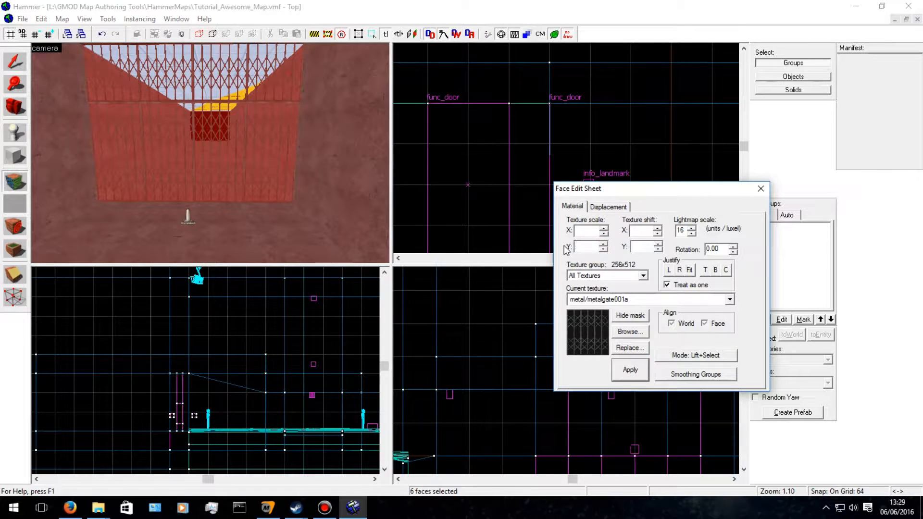
Set the gate texture's X and Y scale to 0.25 and both shifts to 0 on the func_door sheet's faces.
double_click(593, 246)
key("ctrl+c")
left_click(598, 232)
key("ctrl+v")
left_click(639, 232)
type("00")
left_click(629, 371)
left_click(15, 61)
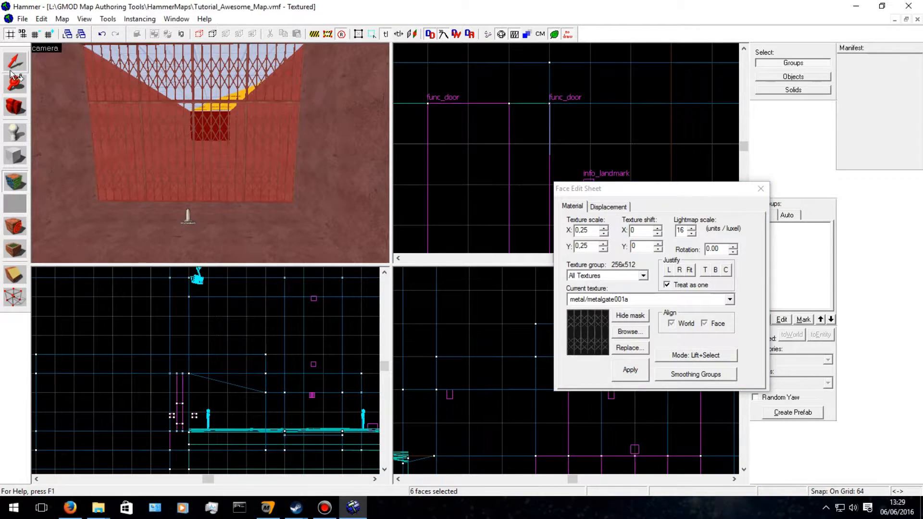
Lower the top edge of the gate func_door so the sheet is 128 units high.
key("z")
key("w")
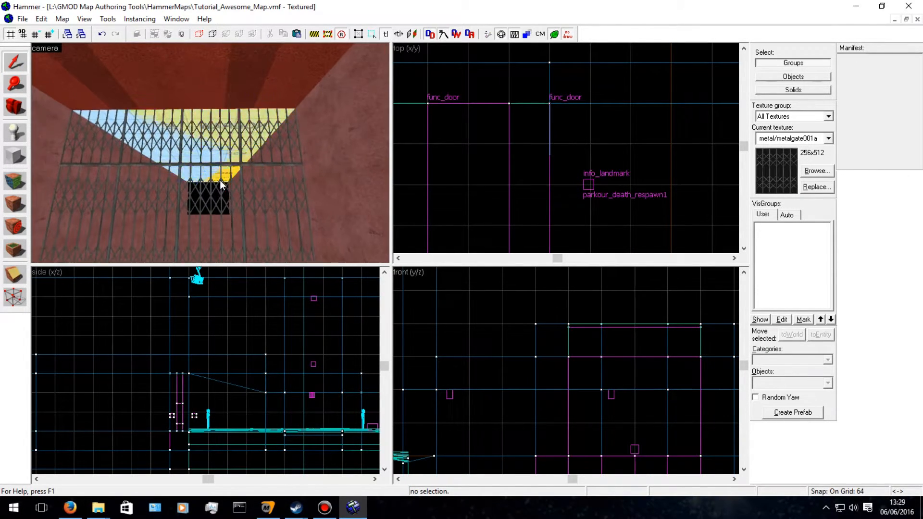
key("z")
left_click(231, 176)
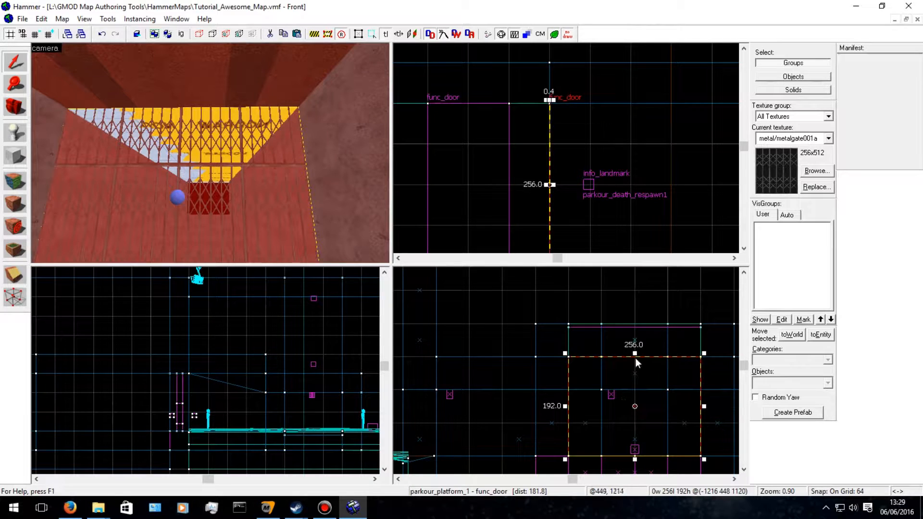
left_click_drag(636, 354, 635, 380)
key("z")
key("s")
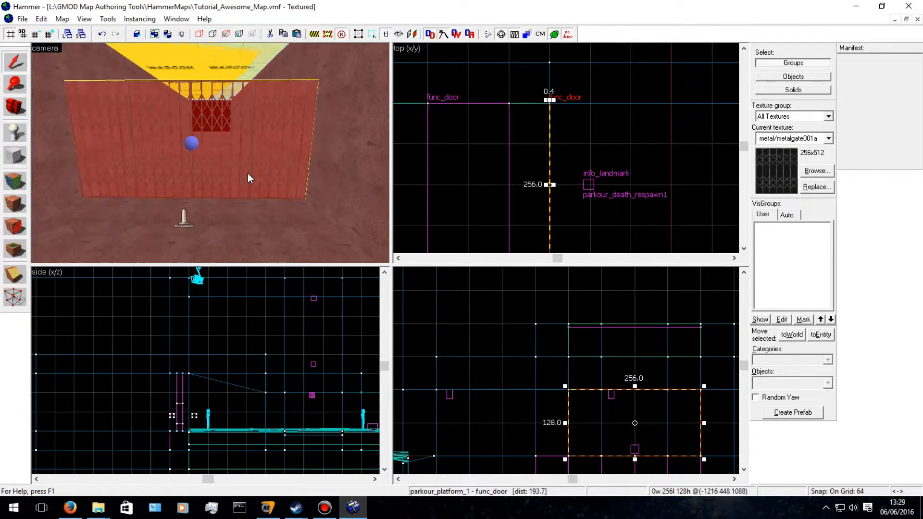
Examine the shortened gate from several angles, including its floor edge and the corner where it meets the wall.
key("s")
key("a")
key("w")
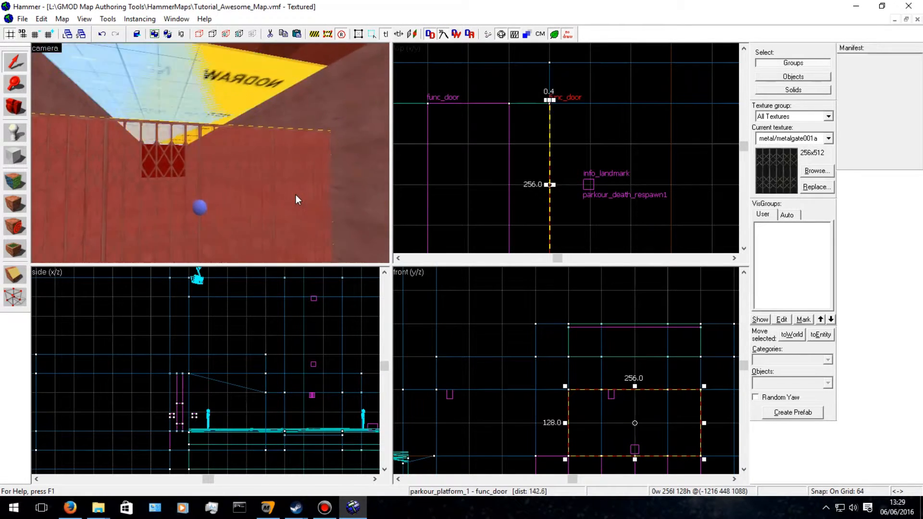
key("s")
key("d")
key("d")
key("w")
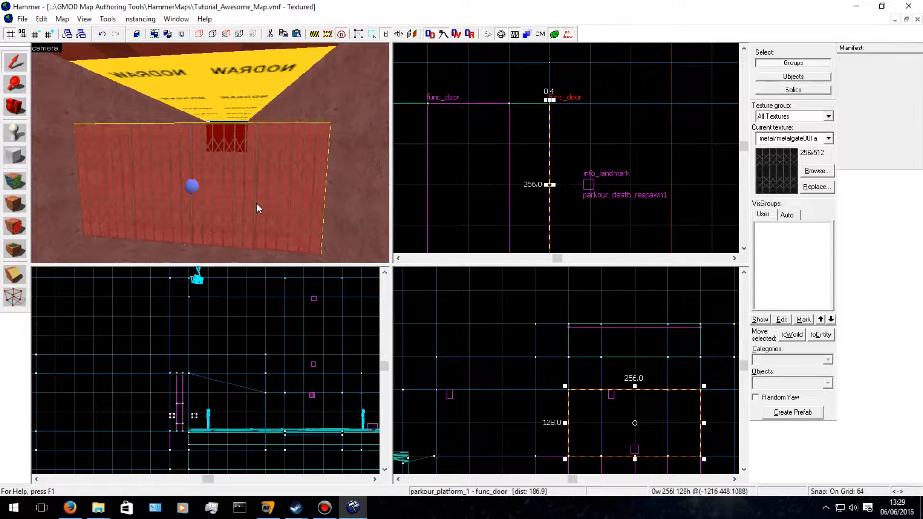
key("w")
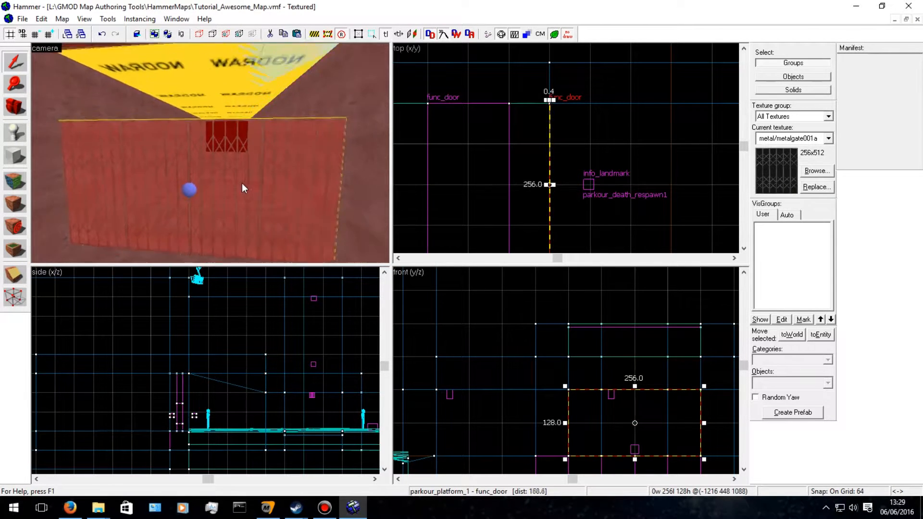
key("s")
key("a")
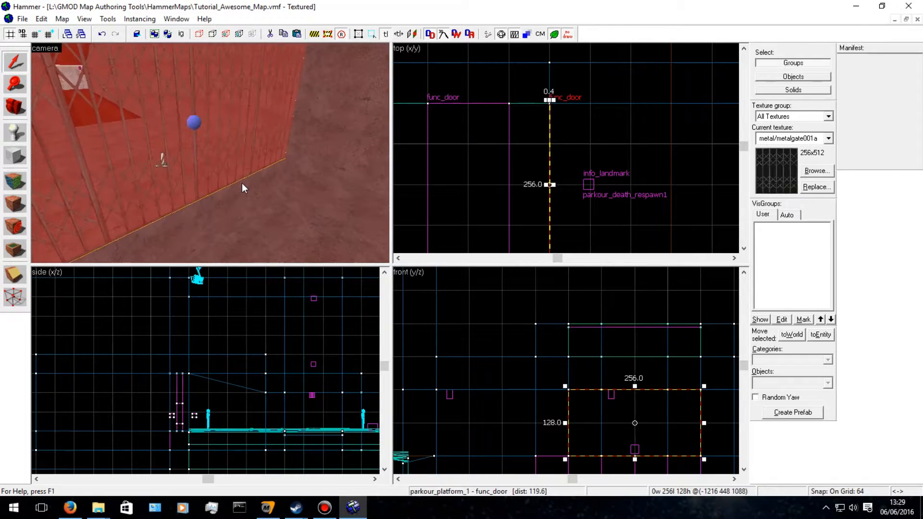
key("w")
key("s")
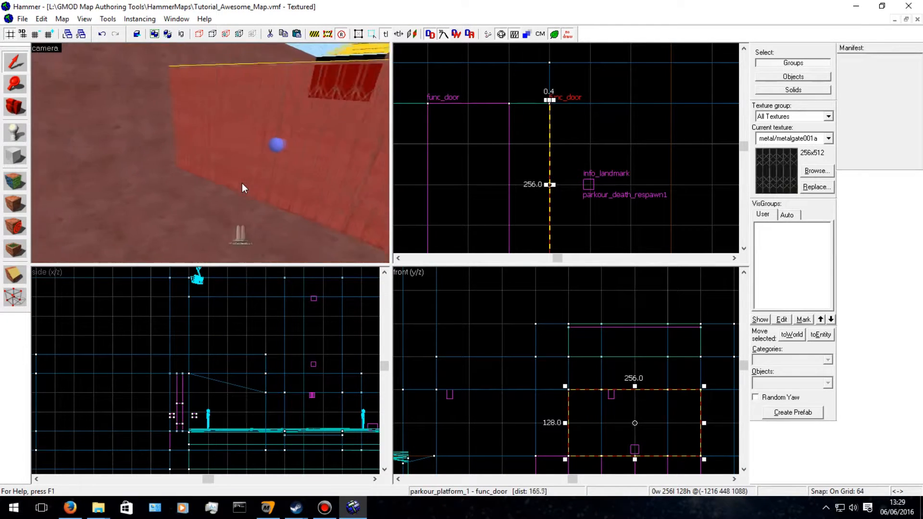
key("w")
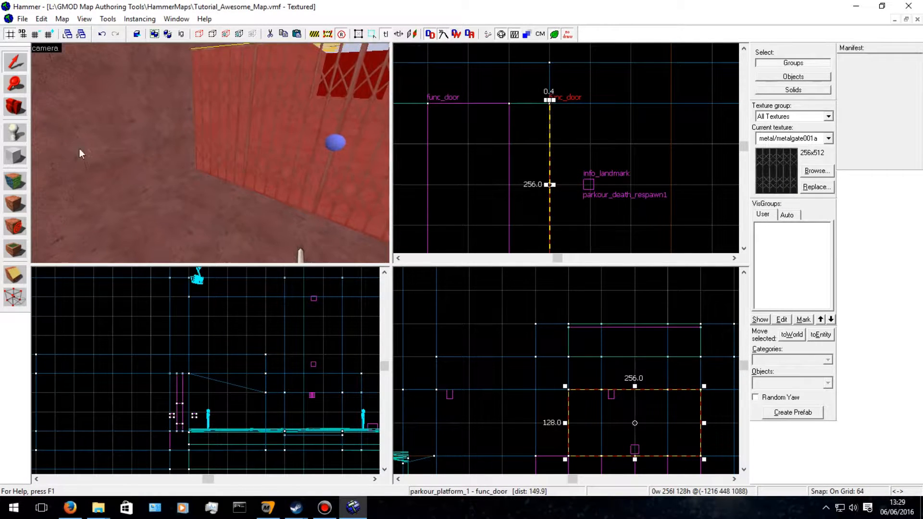
Place a point entity on the floor beside the gate and open its properties for editing the class.
left_click(15, 132)
left_click(195, 158)
key("alt+Return")
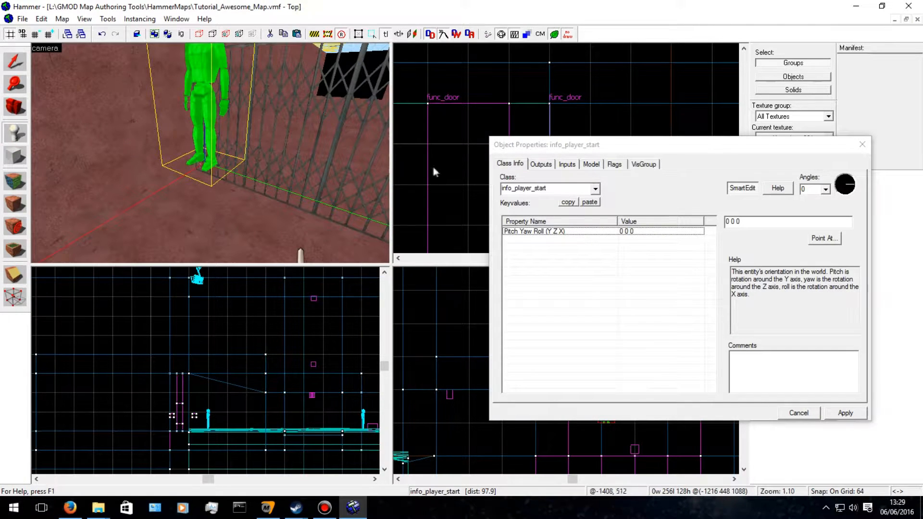
left_click(569, 188)
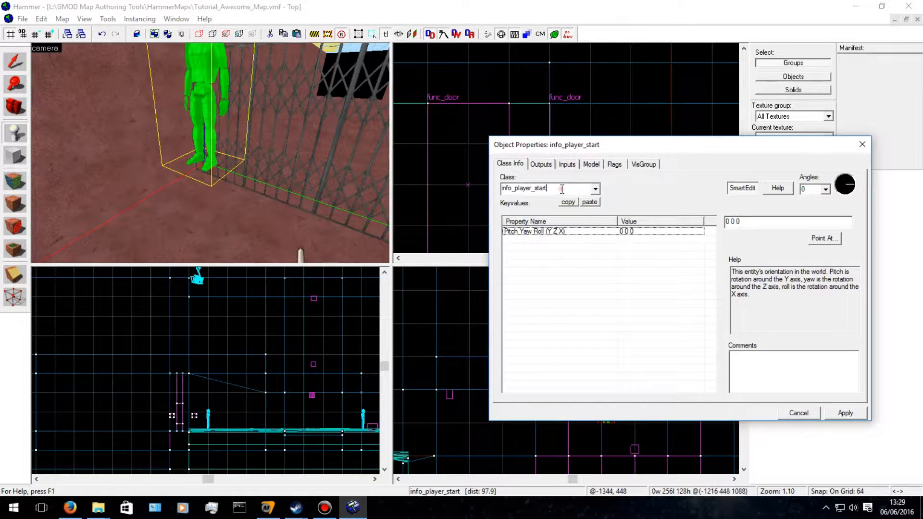
left_click(397, 167)
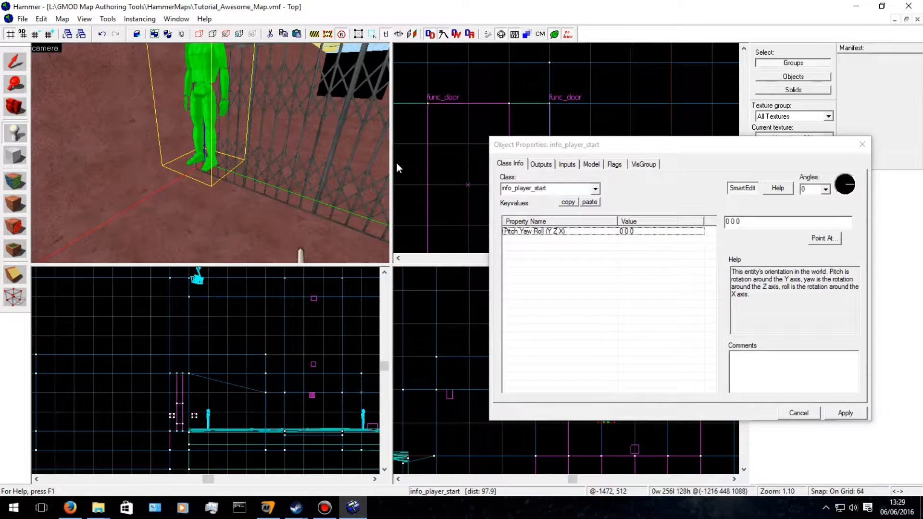
left_click(566, 190)
left_click(569, 188)
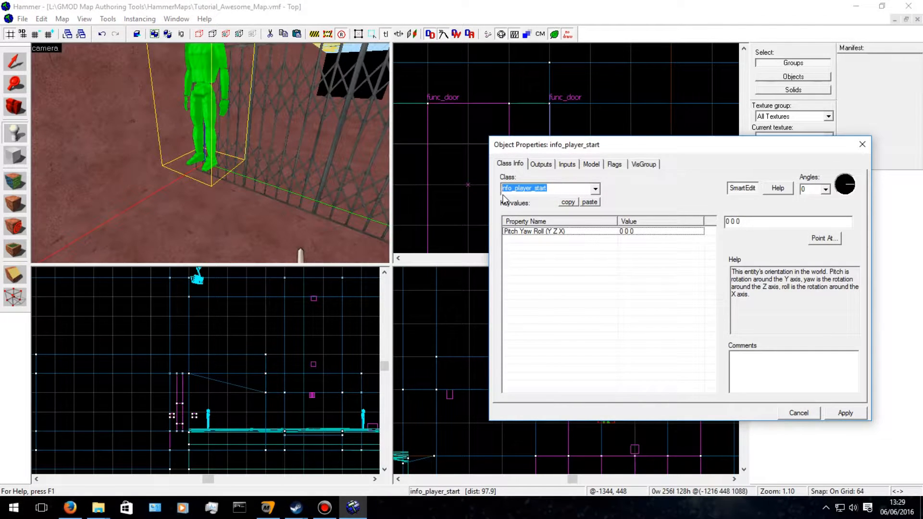
Try the terms "button" and "door" as the new entity's class.
type("button")
key("Return")
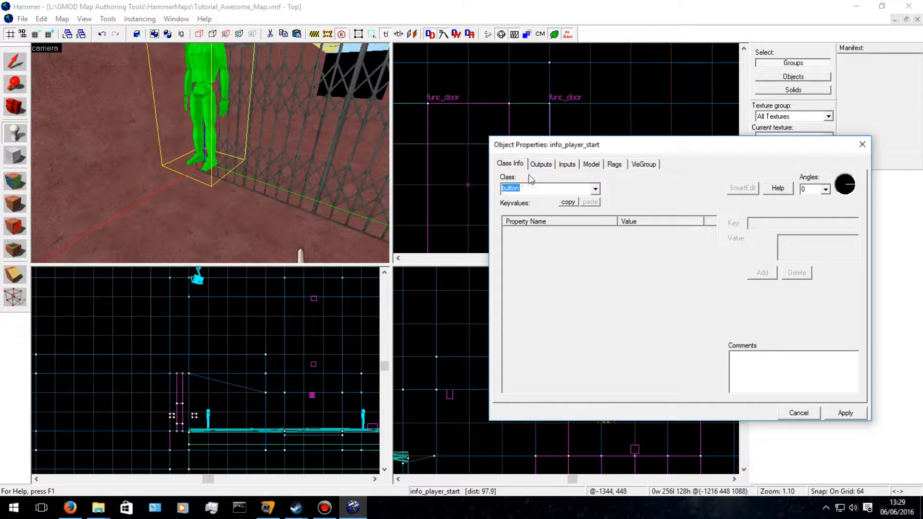
type("butt")
key("BackSpace")
key("BackSpace")
key("BackSpace")
key("BackSpace")
type("door")
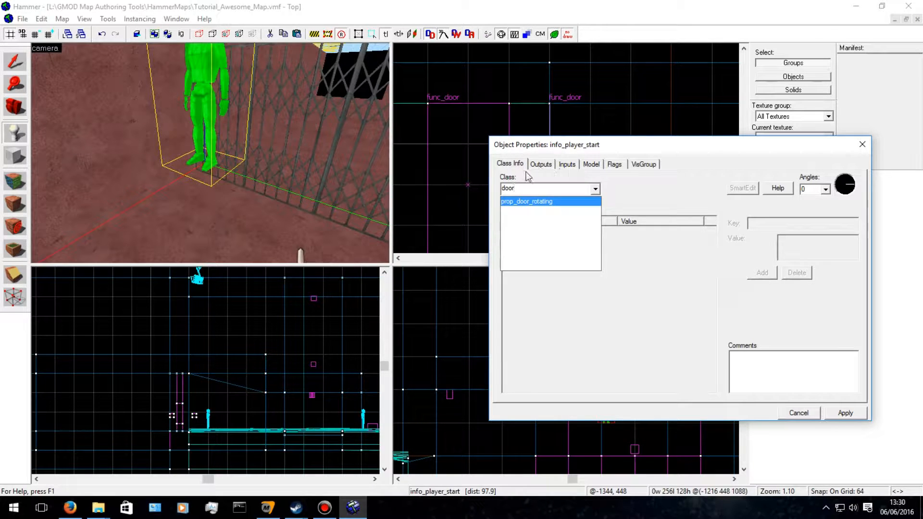
key("BackSpace")
key("BackSpace")
key("BackSpace")
key("BackSpace")
Change the new entity's class to prop_dynamic and apply it.
type("s")
key("BackSpace")
type("dyn")
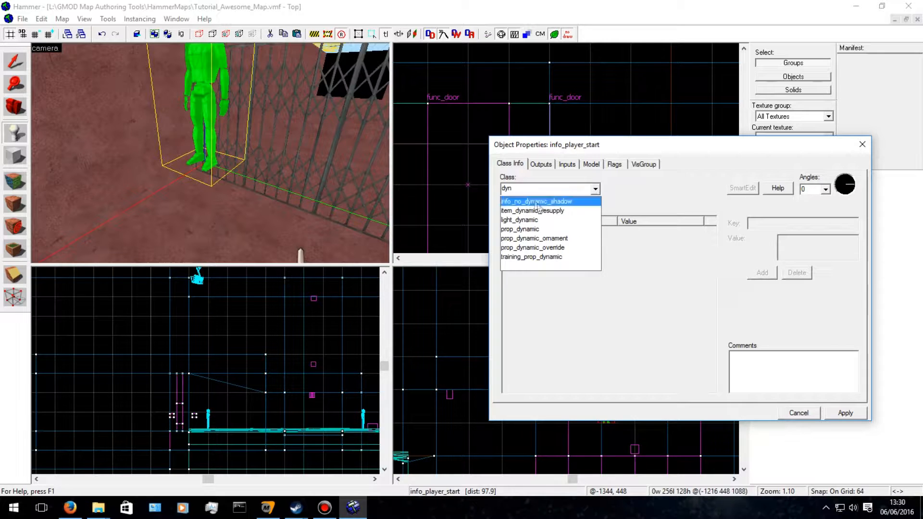
type("am")
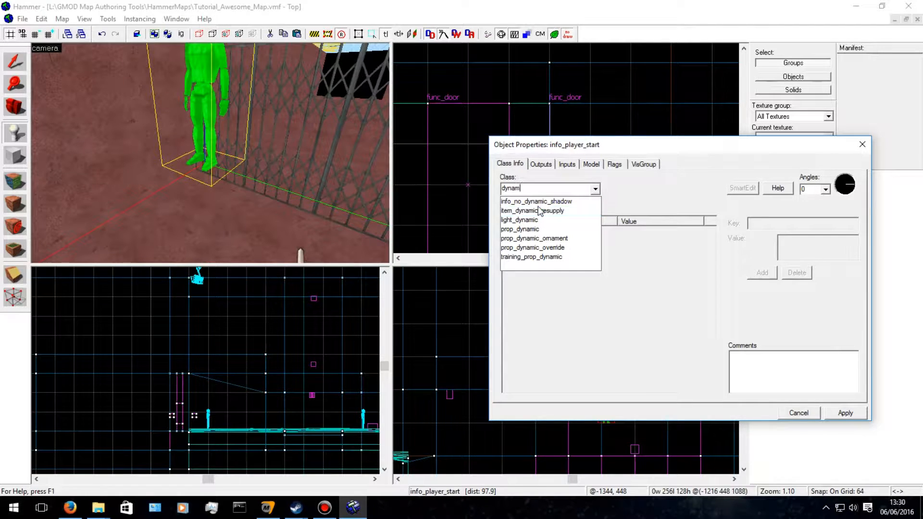
key("Down")
key("Down")
key("Down")
key("Down")
key("Return")
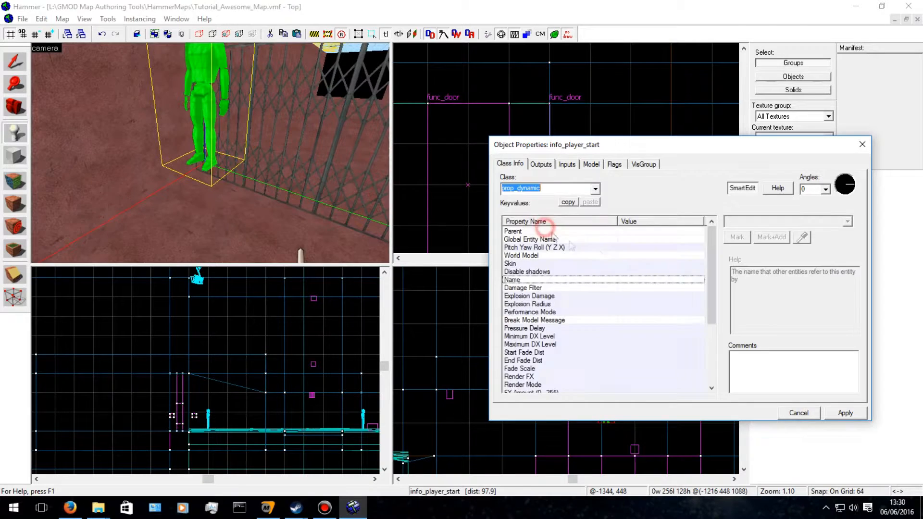
left_click(836, 416)
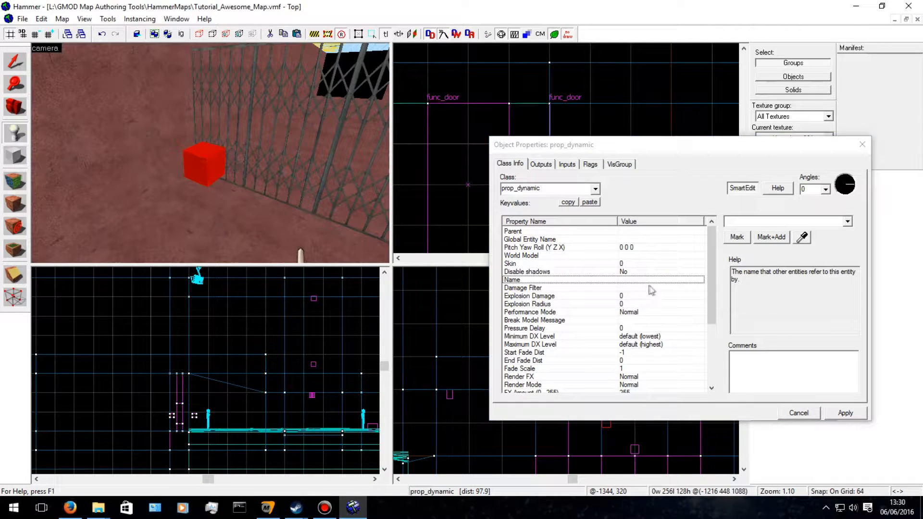
Filter the World Model browser by "butto" and preview several switch, stone trap, launch and emergency button models.
left_click(639, 255)
left_click(738, 239)
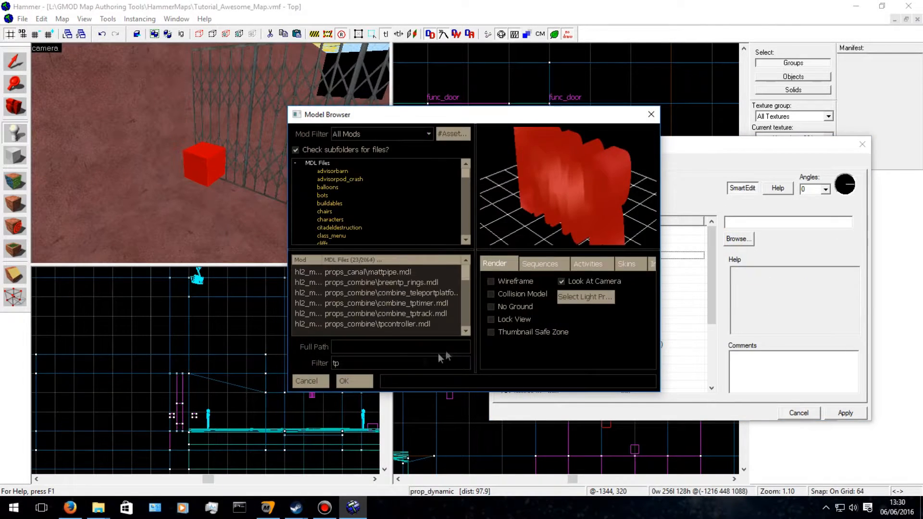
type("butto")
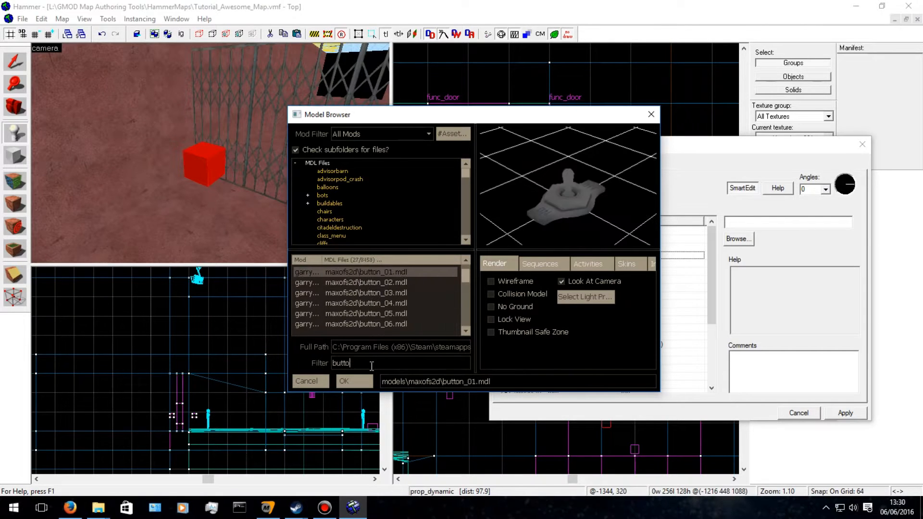
left_click(418, 279)
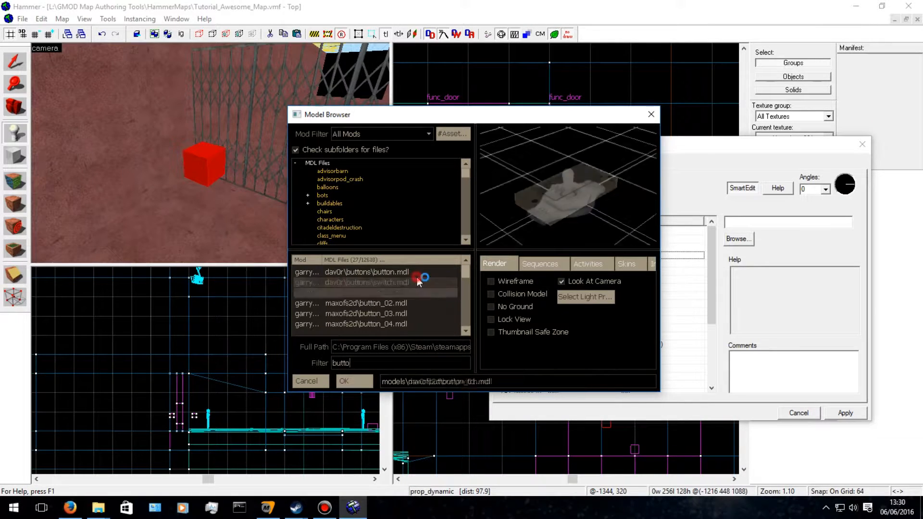
scroll(408, 293, "down", 2)
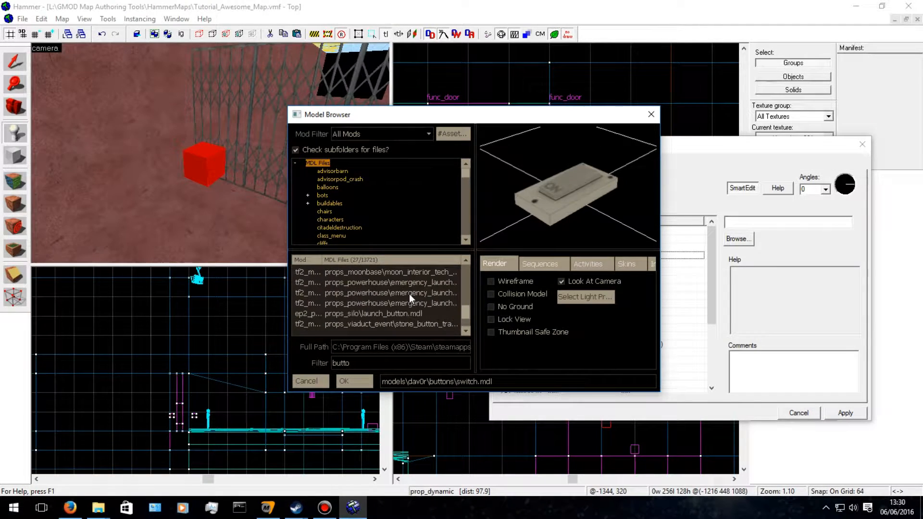
left_click(385, 314)
left_click(387, 305)
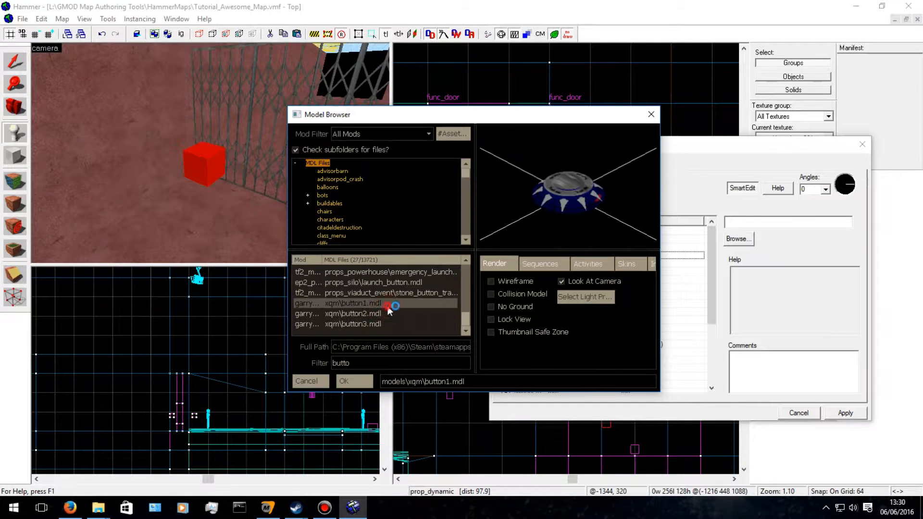
left_click(394, 294)
scroll(403, 303, "up", 1)
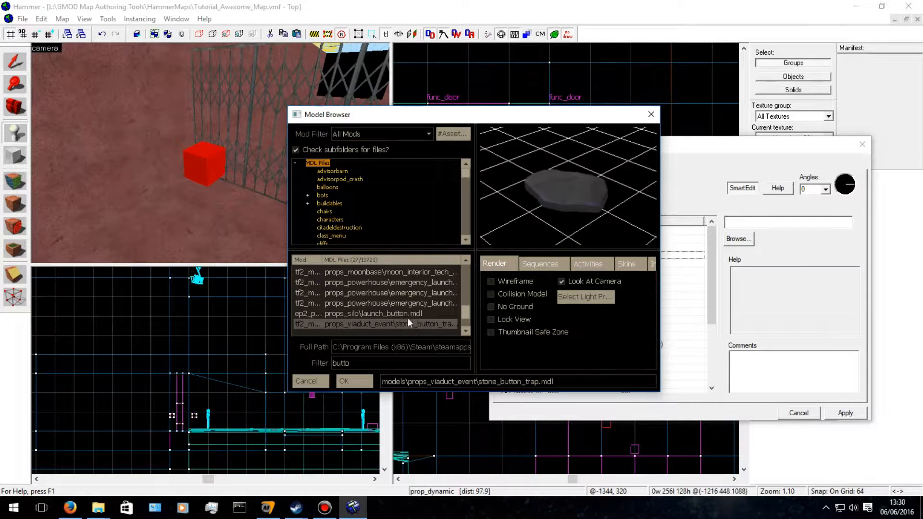
left_click(408, 314)
left_click(412, 304)
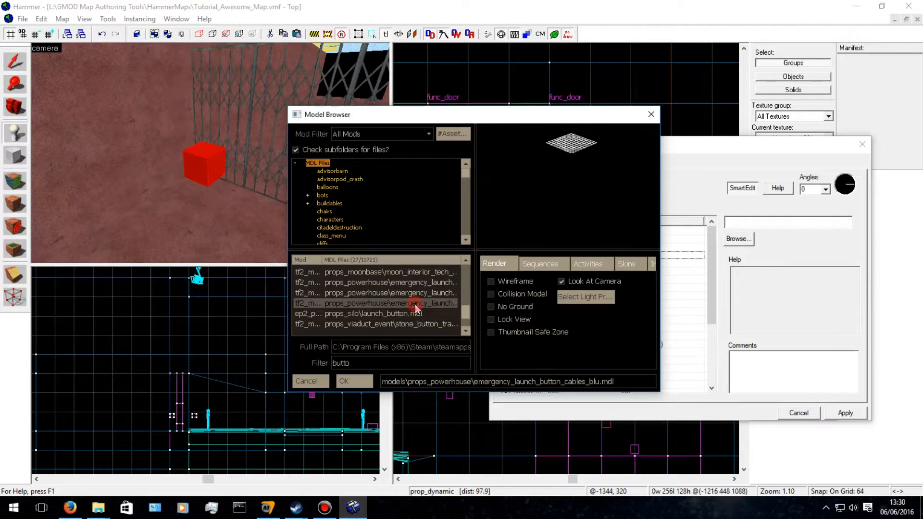
left_click(416, 294)
Set the prop_dynamic's World Model to models/props_silo/launch_button.mdl and apply it.
left_click(416, 314)
double_click(418, 314)
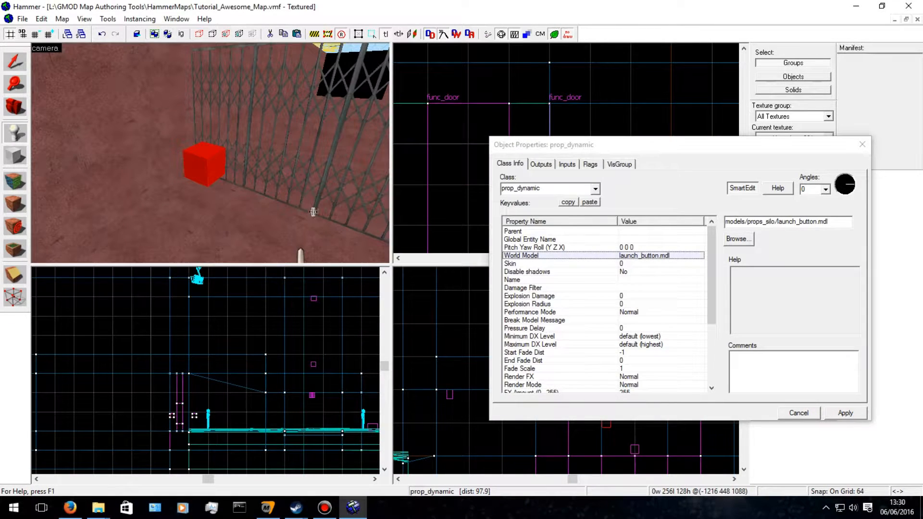
left_click(845, 413)
Examine the launch console model up close, including its control surface and the covered button.
scroll(288, 162, "up", 1)
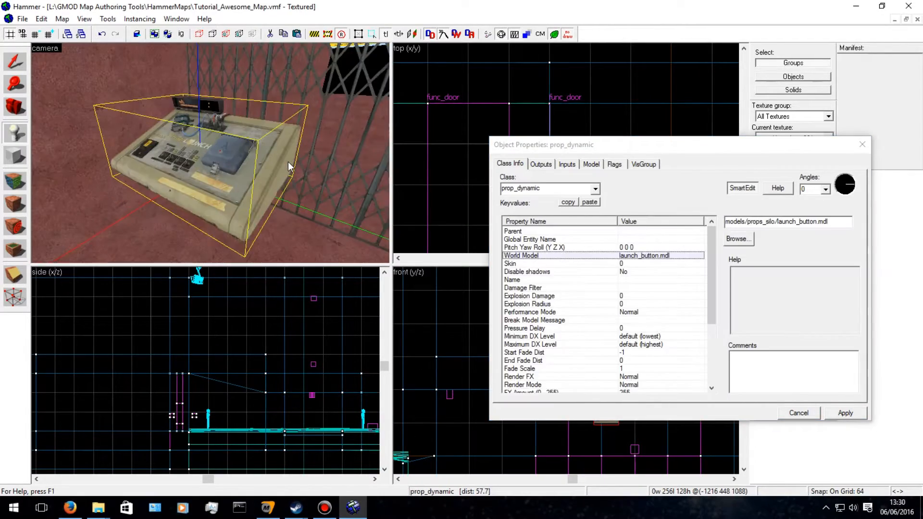
key("Up")
scroll(289, 162, "up", 1)
key("Down")
key("s")
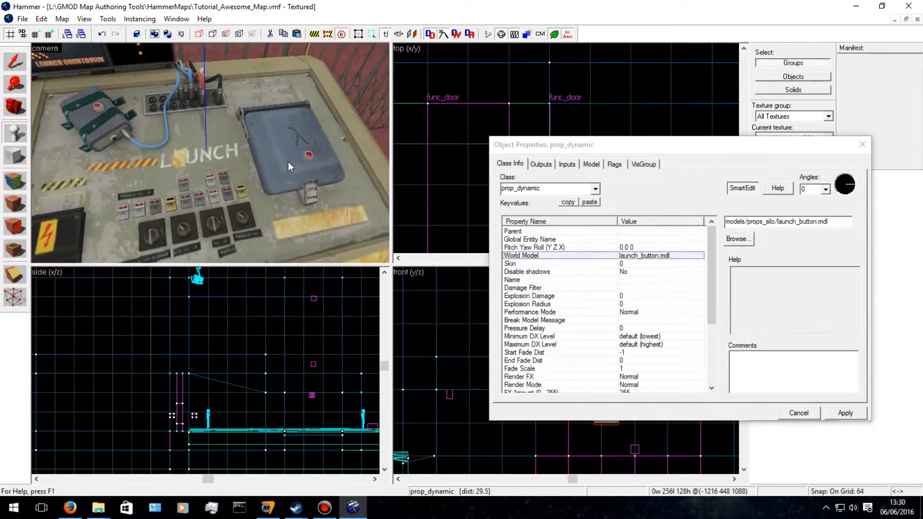
key("Left")
key("s")
key("s")
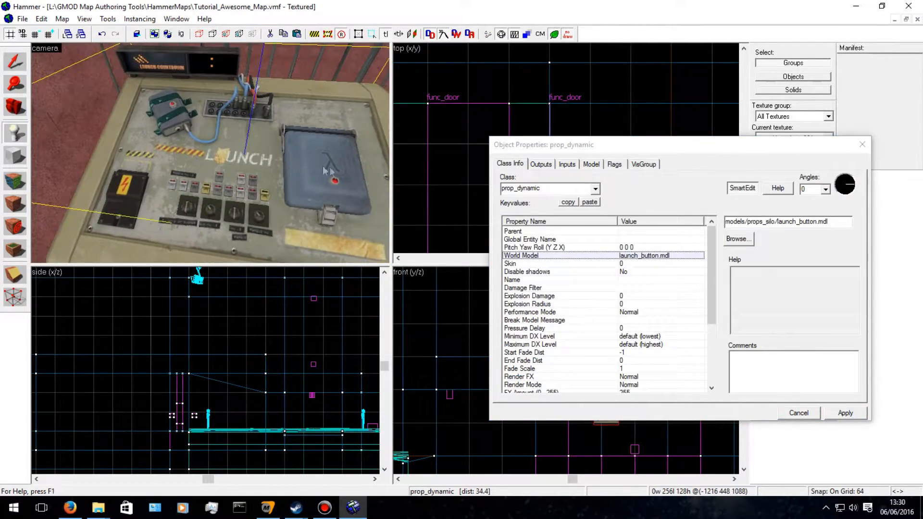
Preview the launch console's open and pressed animation sequences.
left_click(592, 164)
left_click(644, 183)
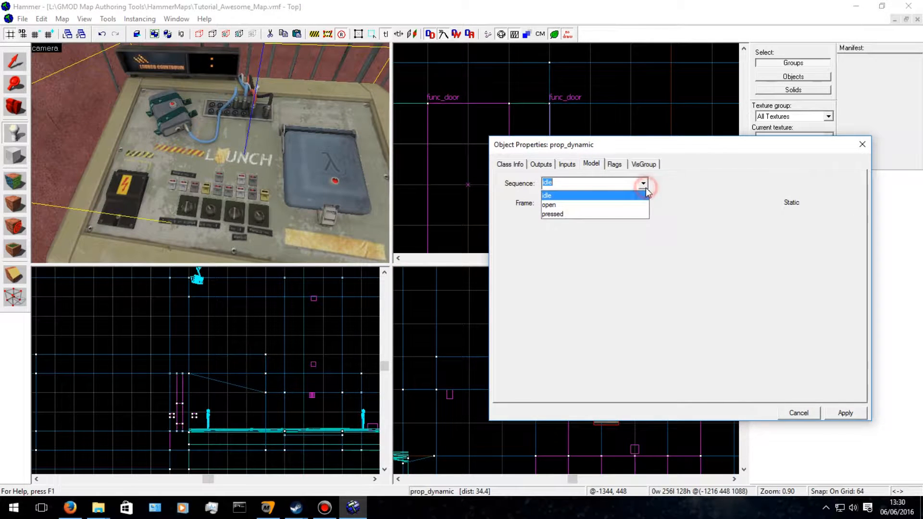
left_click(640, 204)
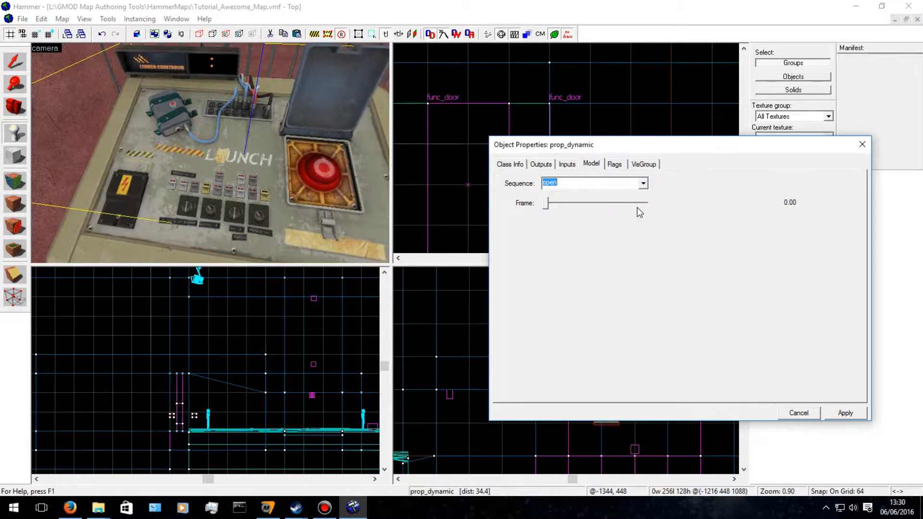
left_click(643, 184)
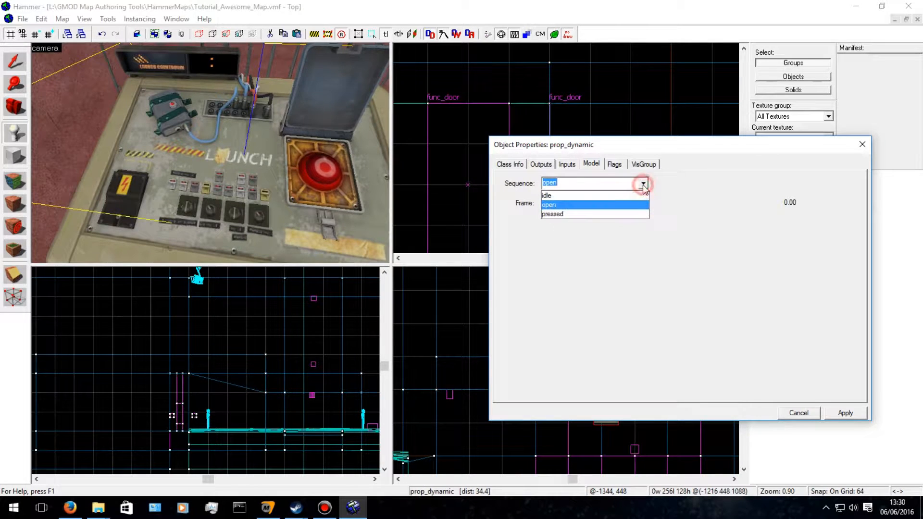
left_click(627, 214)
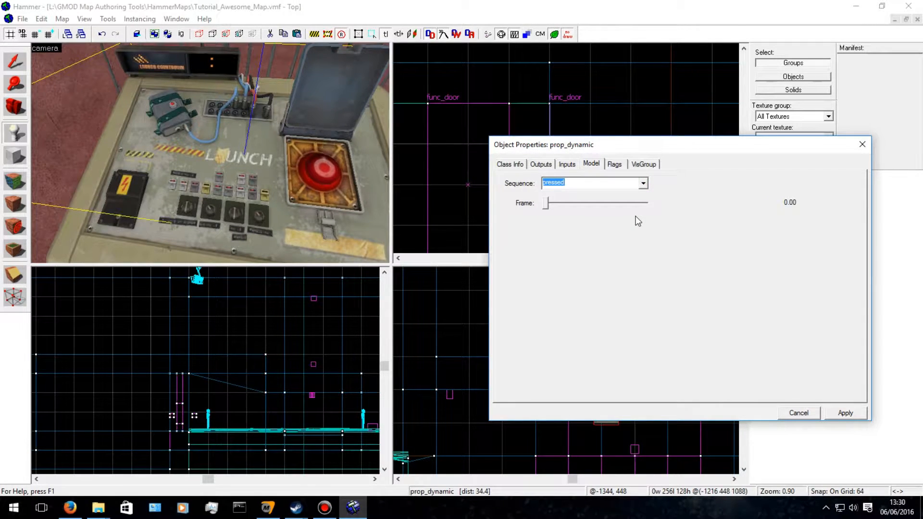
Preview the launch console's idle and open sequences once more and close its properties.
left_click(643, 183)
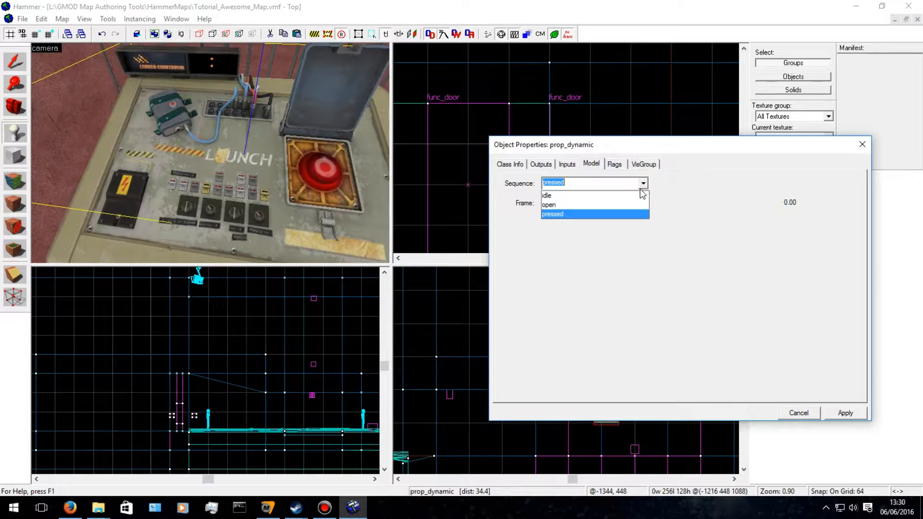
left_click(639, 194)
left_click(643, 184)
left_click(640, 205)
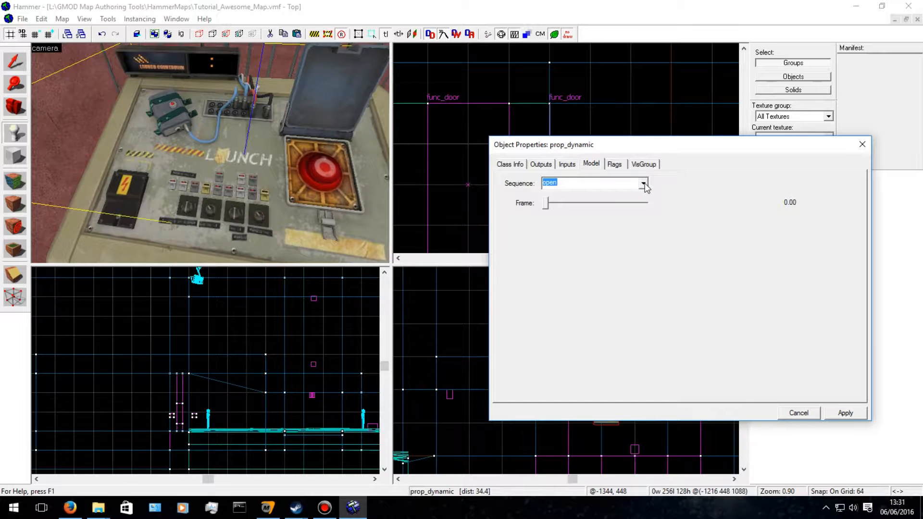
left_click(862, 144)
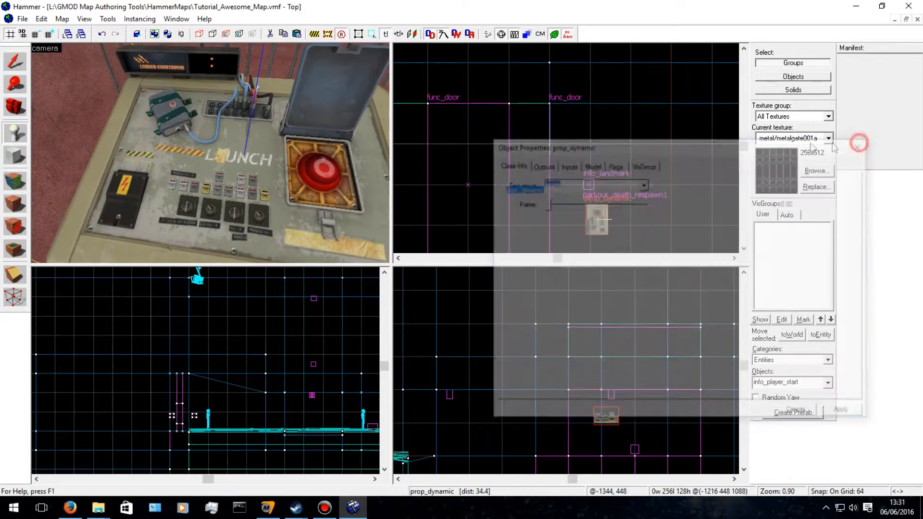
scroll(265, 128, "down", 3)
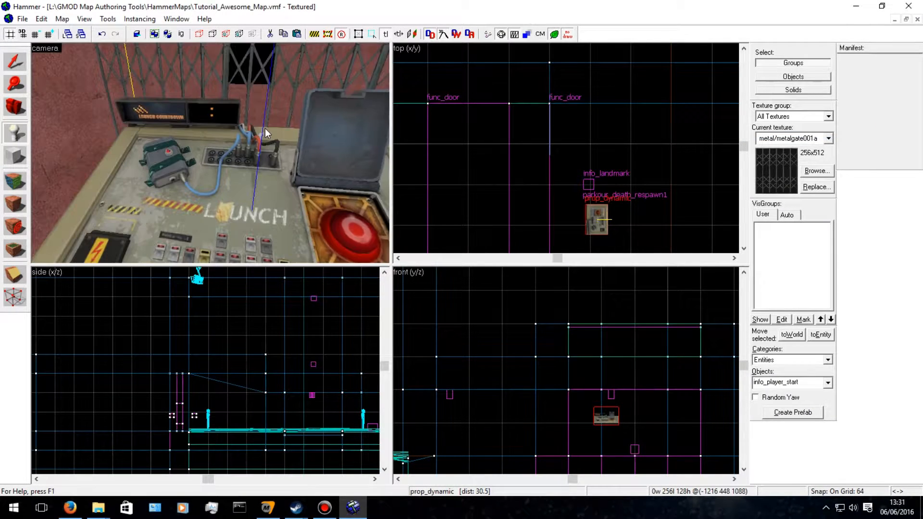
scroll(264, 128, "down", 3)
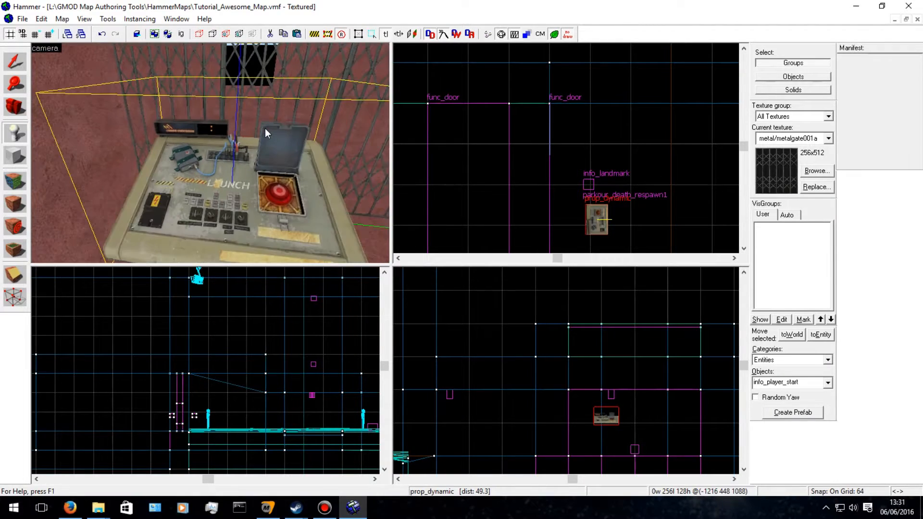
Try models/props_powerhouse/emergency_launch_button_cables_blu.mdl as the prop_dynamic's World Model, previewing the stone button trap model first.
double_click(264, 128)
left_click(739, 238)
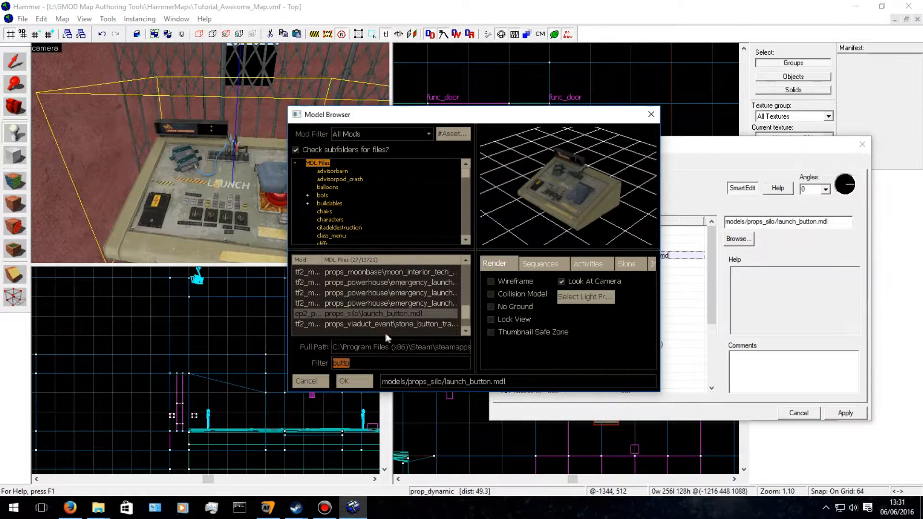
left_click(416, 323)
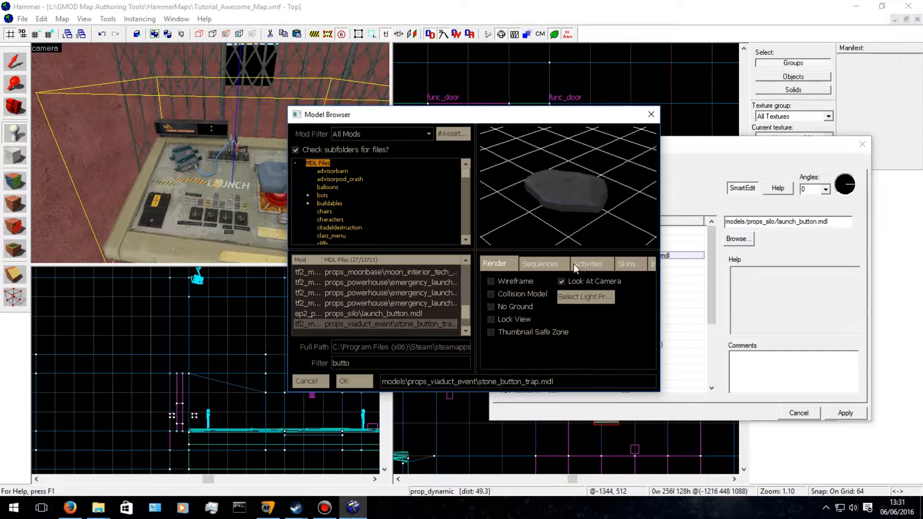
left_click(586, 264)
left_click(494, 264)
left_click(402, 303)
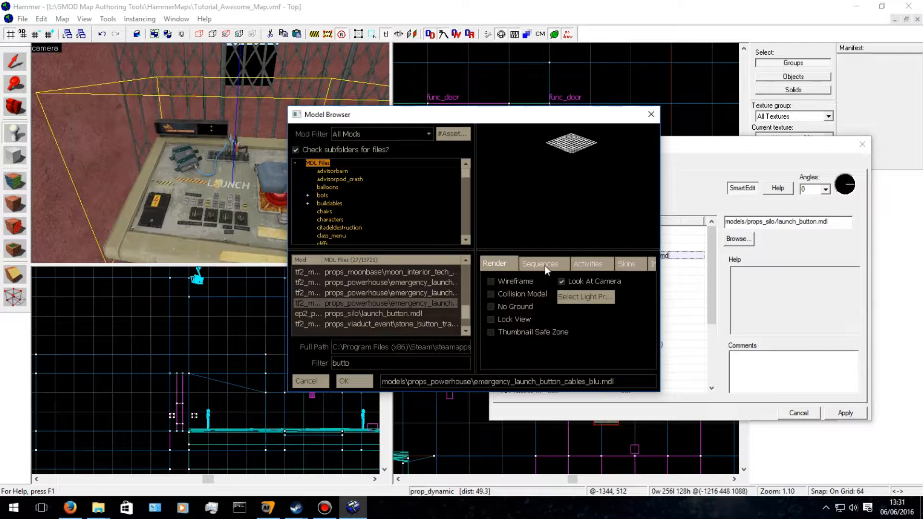
left_click(358, 383)
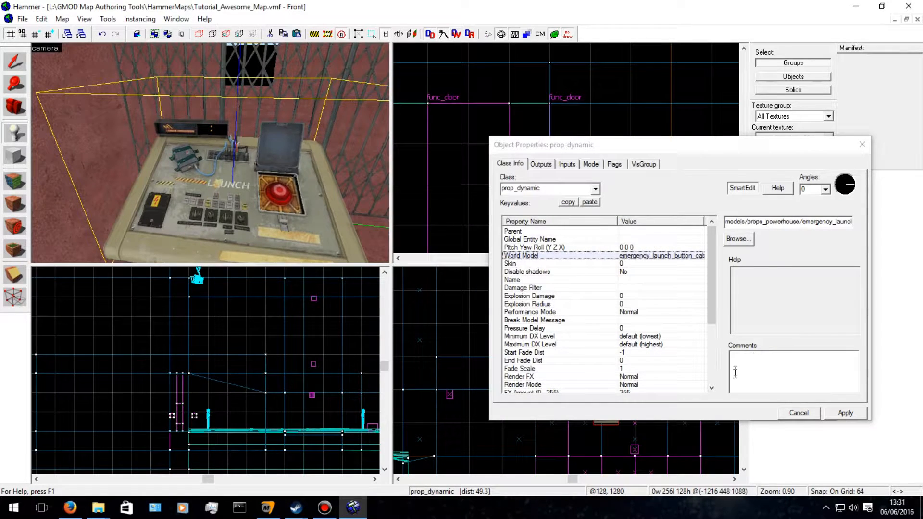
left_click(843, 415)
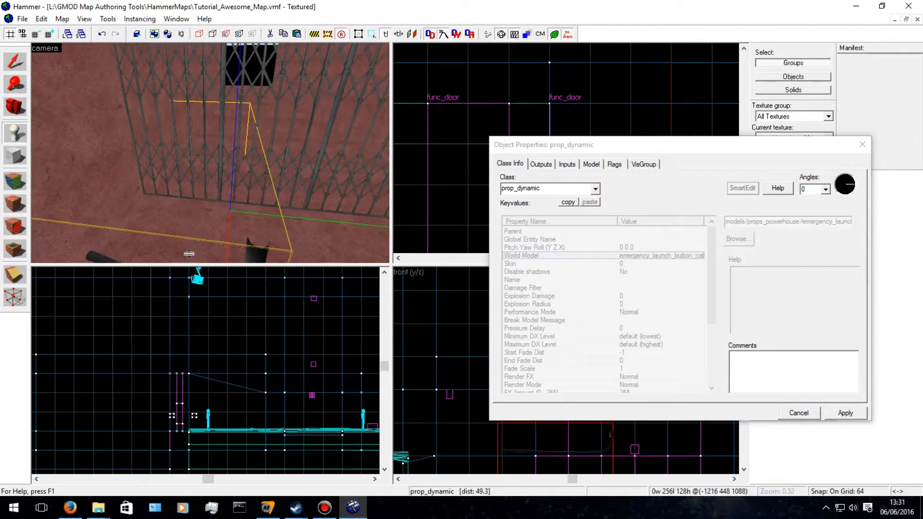
scroll(235, 214, "down", 1)
Compare the moonbase and freight elevator button models, and apply models/props_mining/freightelevatorbutton02.mdl as the prop_dynamic's World Model.
left_click(738, 239)
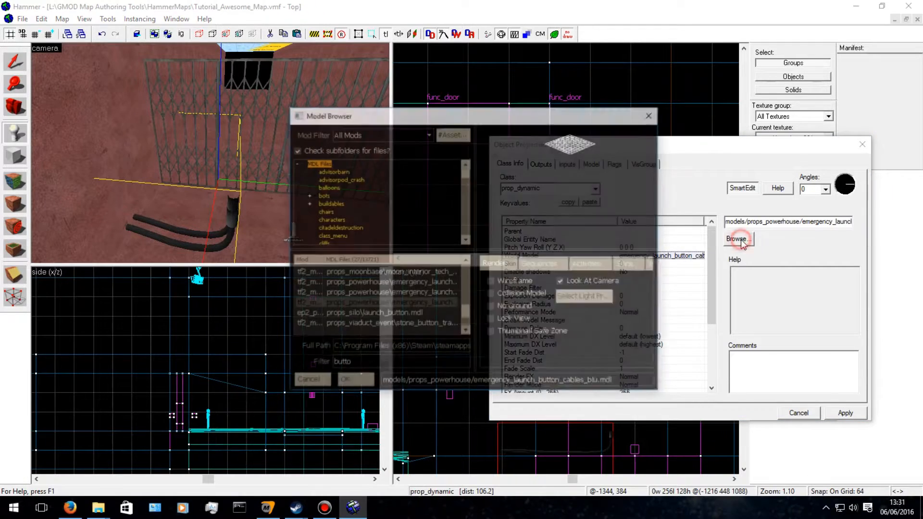
left_click(426, 305)
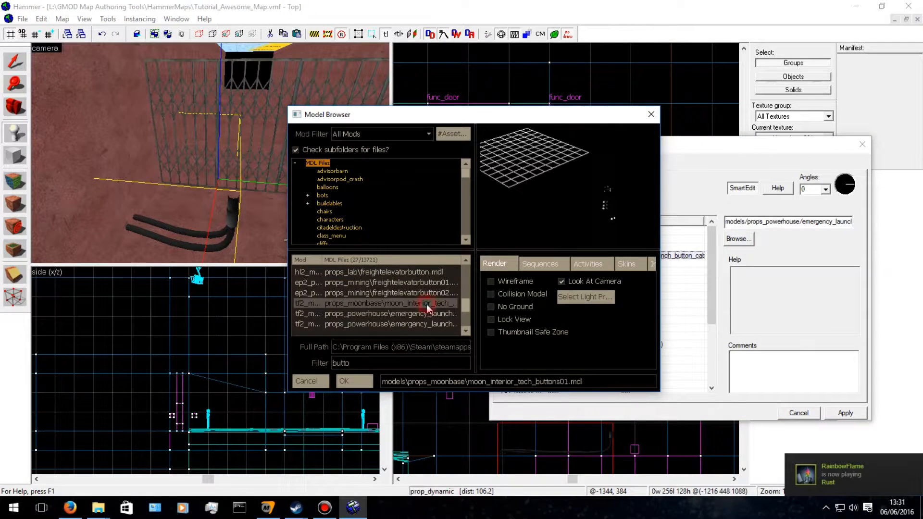
left_click(426, 291)
left_click(426, 278)
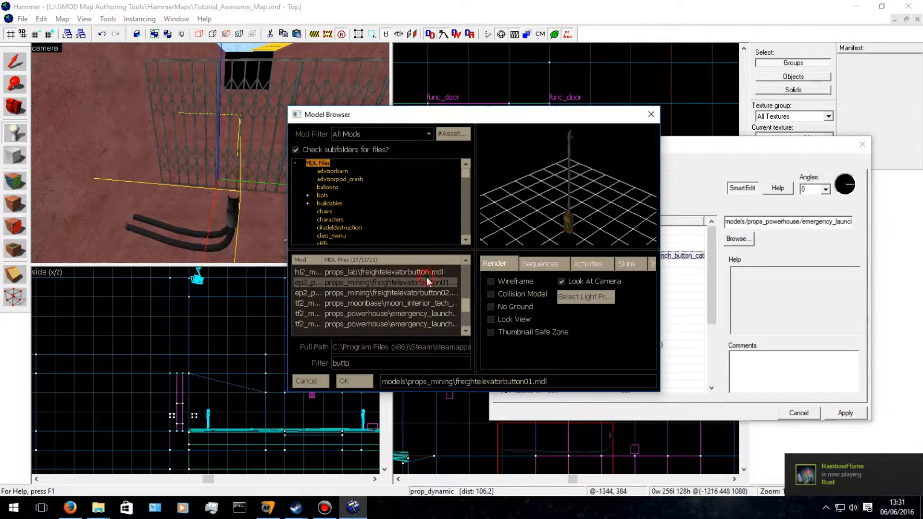
left_click(426, 293)
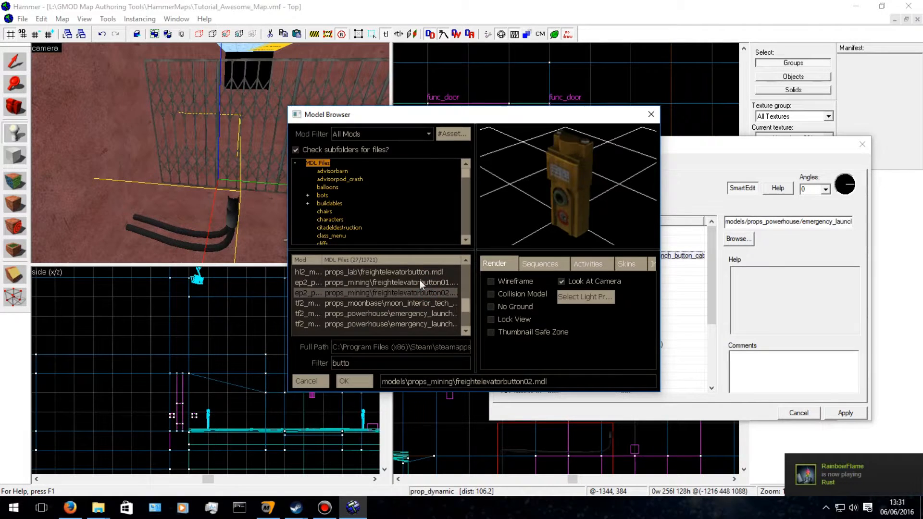
left_click(419, 279)
left_click(417, 294)
double_click(417, 293)
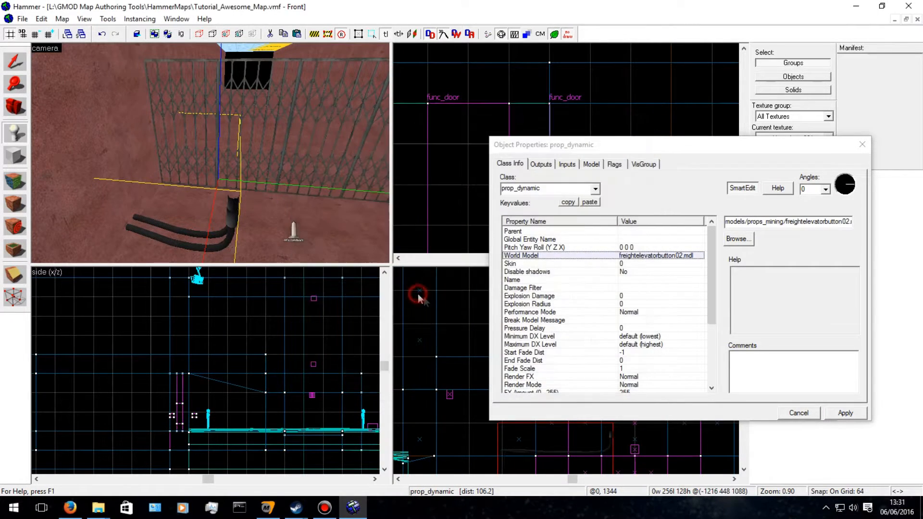
left_click(845, 413)
Preview the freight elevator button's idleOn, turn_ON and idleoff animation sequences up close.
key("z")
key("w")
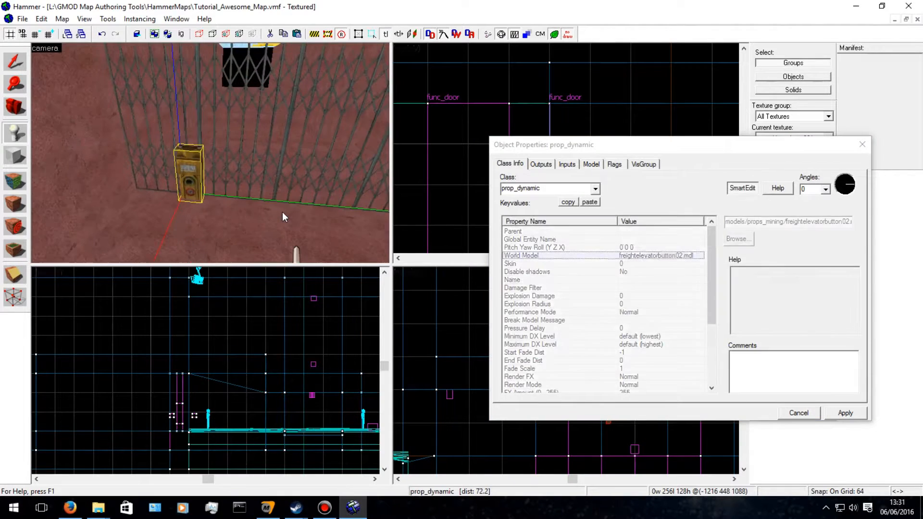
key("w")
key("z")
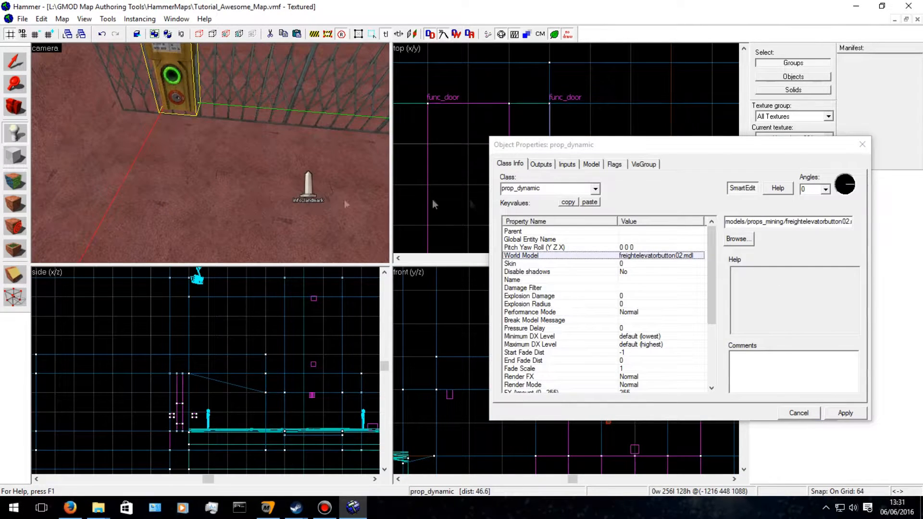
left_click(567, 164)
left_click(591, 164)
left_click(642, 183)
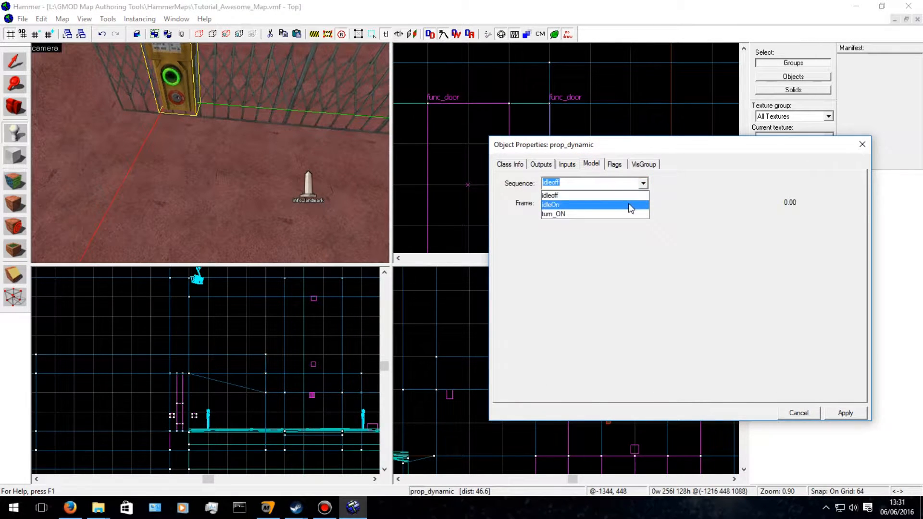
left_click(629, 204)
left_click(643, 184)
left_click(629, 215)
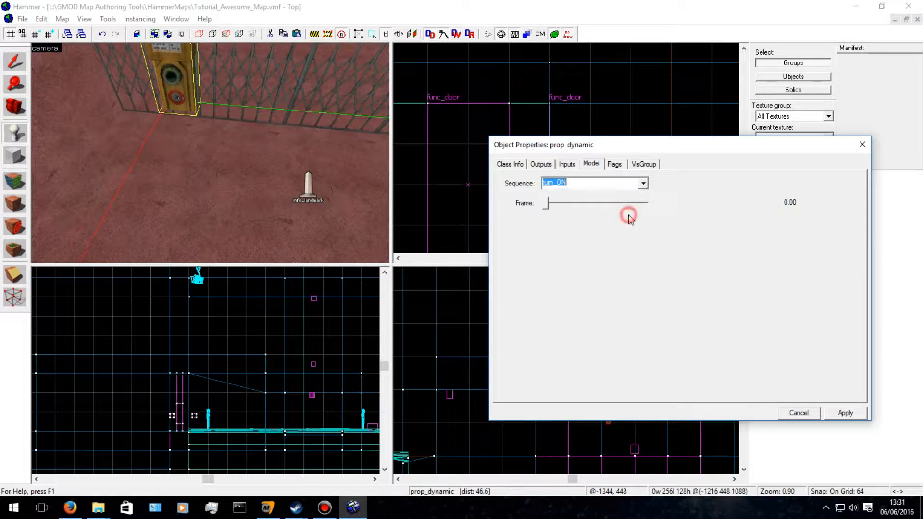
left_click(643, 184)
left_click(627, 195)
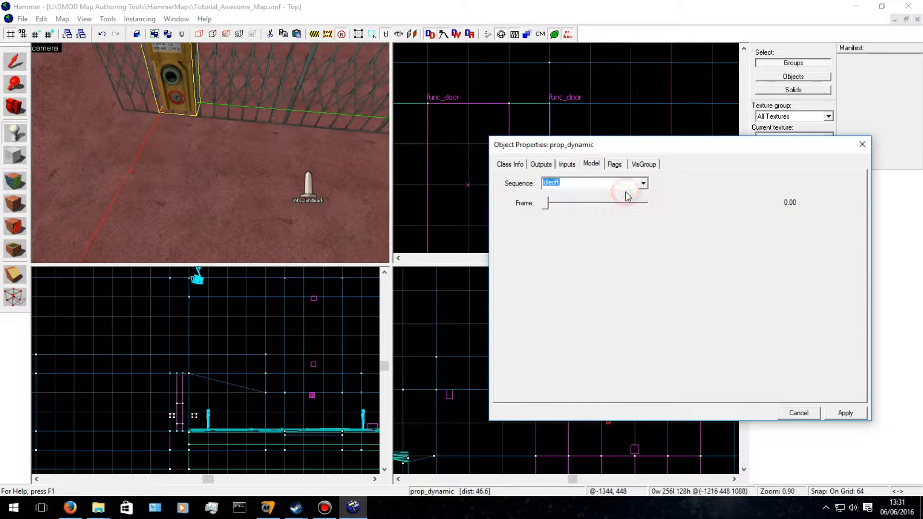
left_click(643, 183)
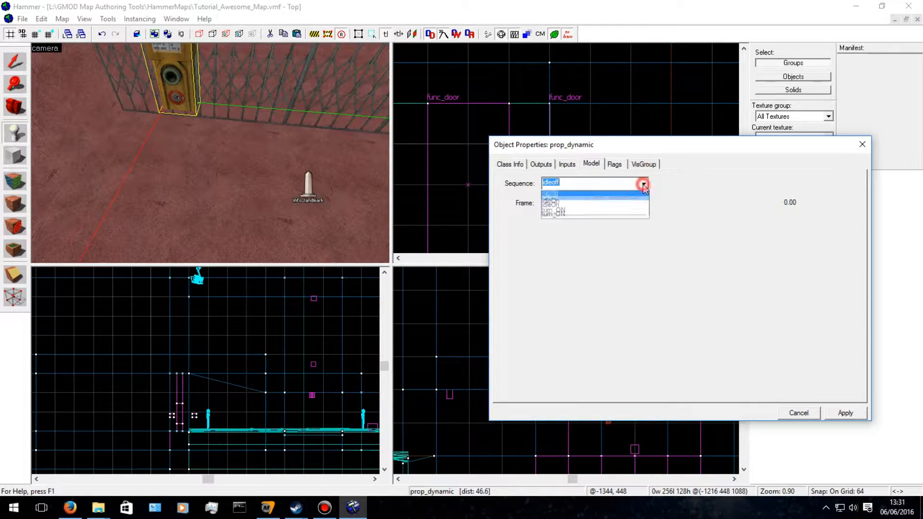
left_click(635, 205)
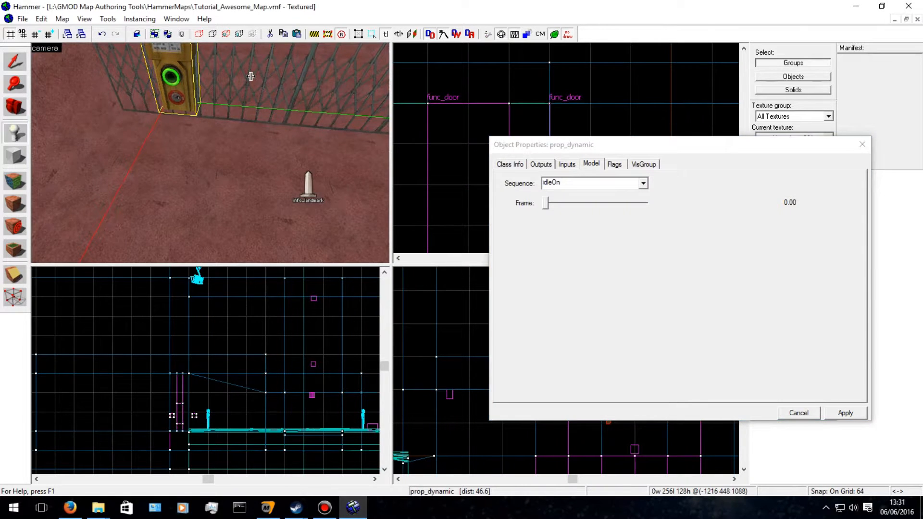
Set the freight elevator button's model sequence to idleoff, apply it and close the object properties.
key("Up")
key("w")
key("a")
scroll(274, 130, "down", 3)
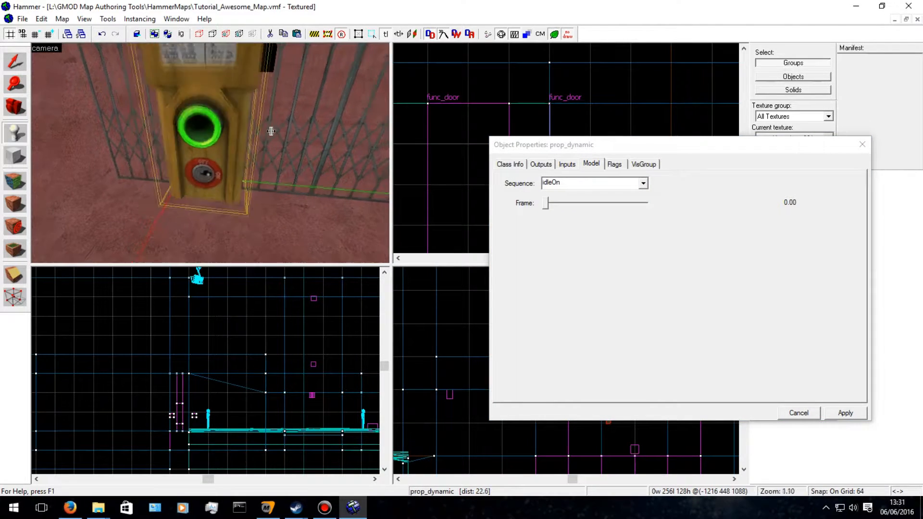
left_click(656, 191)
left_click(643, 183)
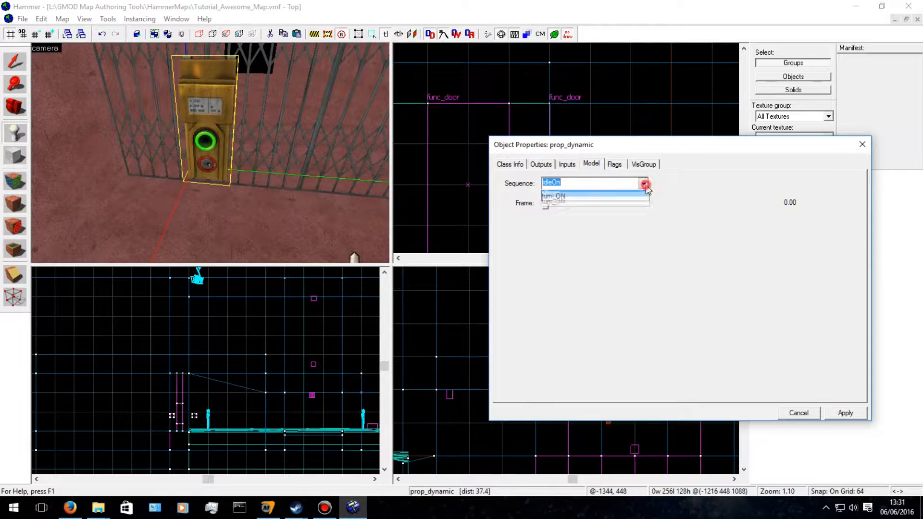
left_click(623, 190)
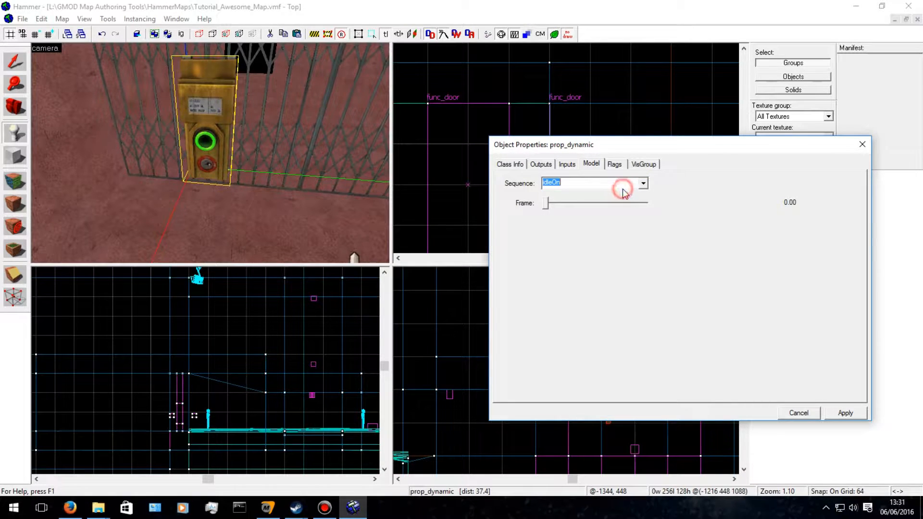
left_click(642, 183)
left_click(631, 193)
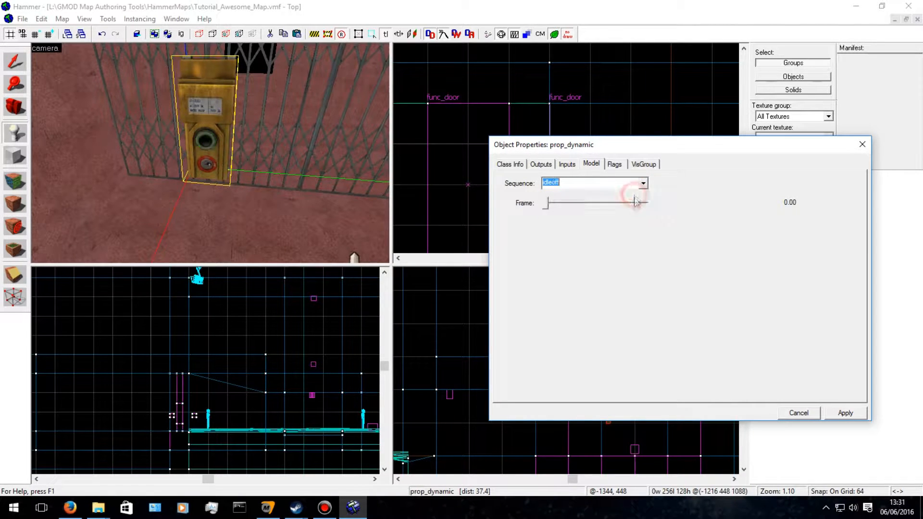
left_click(846, 413)
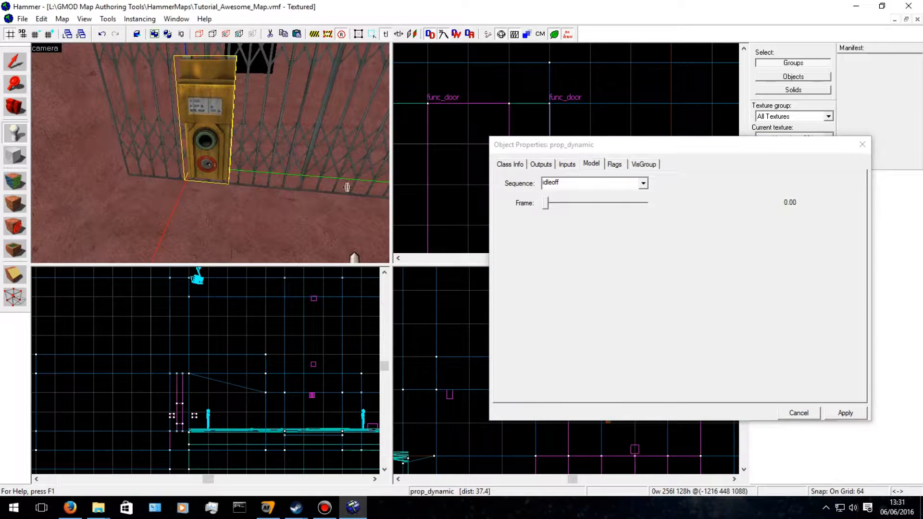
left_click(864, 146)
Move the freight elevator button prop in the top view from in front of the metal gate to the wall beside it.
key("s")
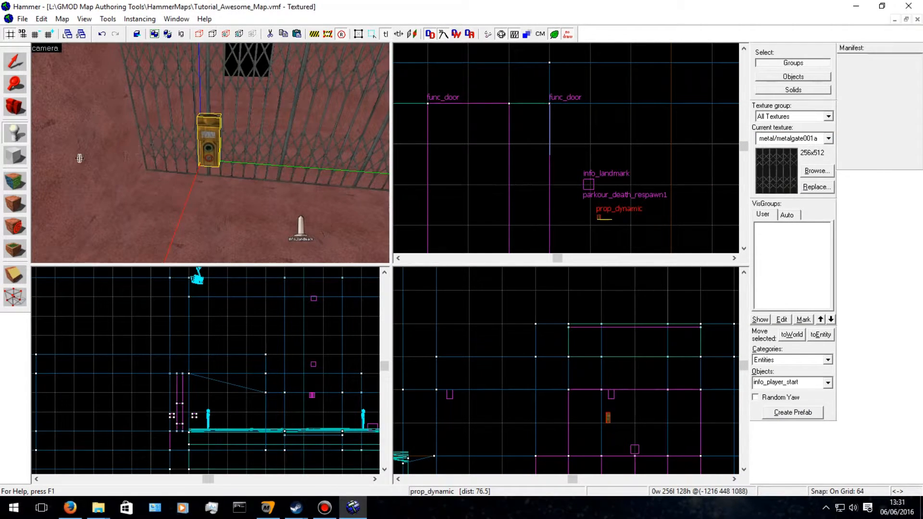
left_click(33, 60)
key("ctrl+z")
left_click(15, 61)
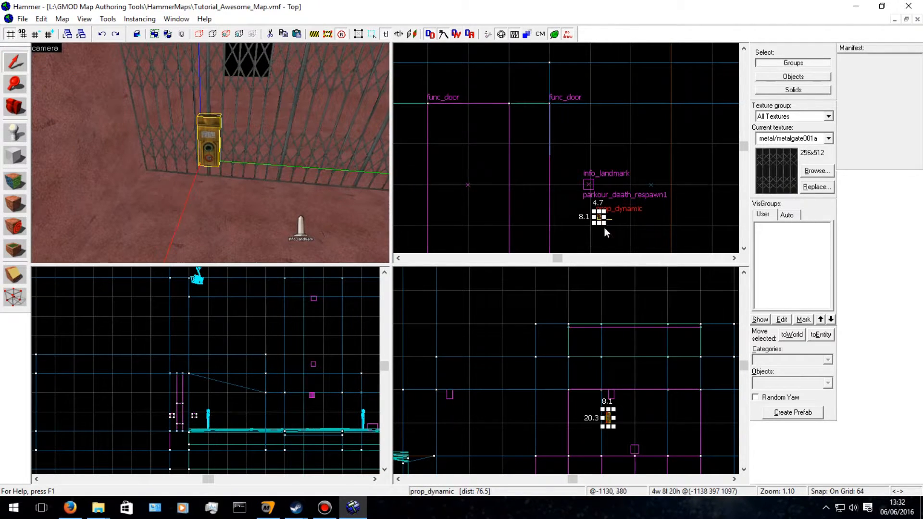
scroll(604, 226, "up", 4)
left_click_drag(595, 207, 562, 126)
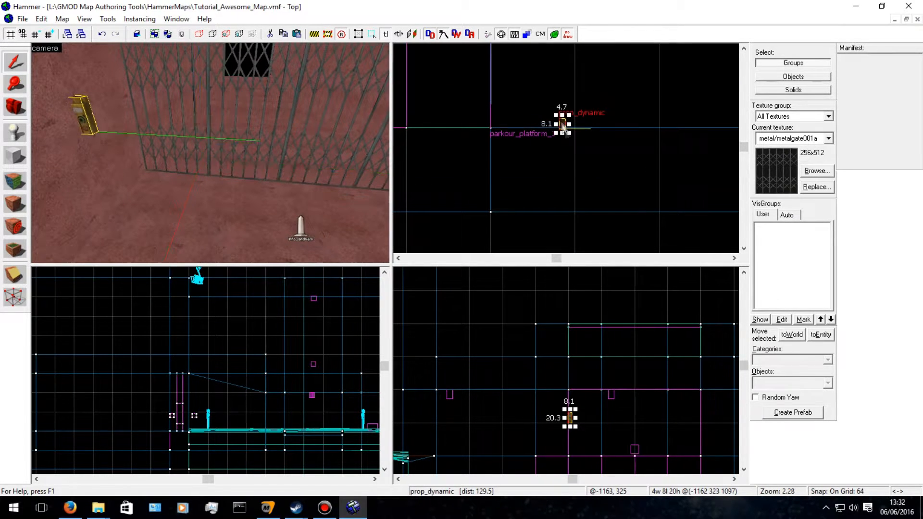
Rotate the freight elevator button 90 degrees counterclockwise in the top view and align its back with the wall beside the gate.
scroll(551, 144, "up", 4)
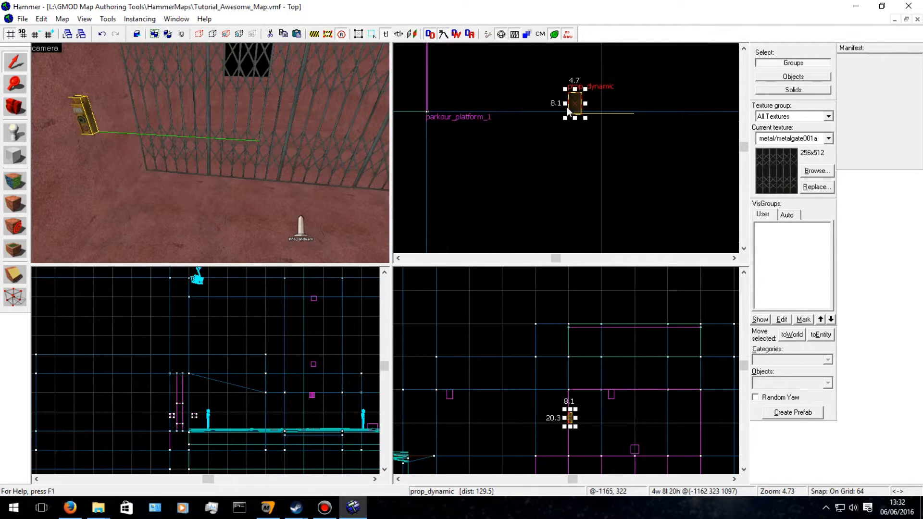
scroll(573, 104, "up", 4)
left_click_drag(587, 74, 483, 69)
key("ctrl+z")
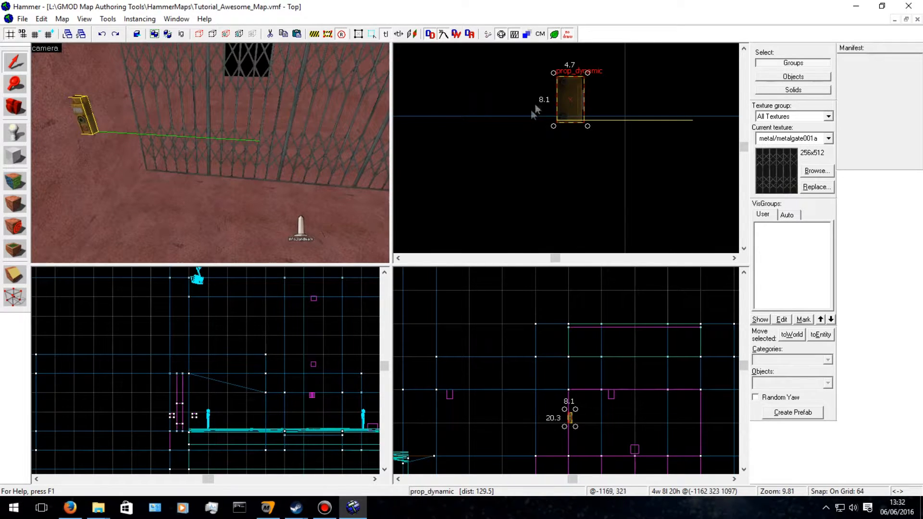
left_click_drag(558, 80, 397, 117)
left_click(520, 116)
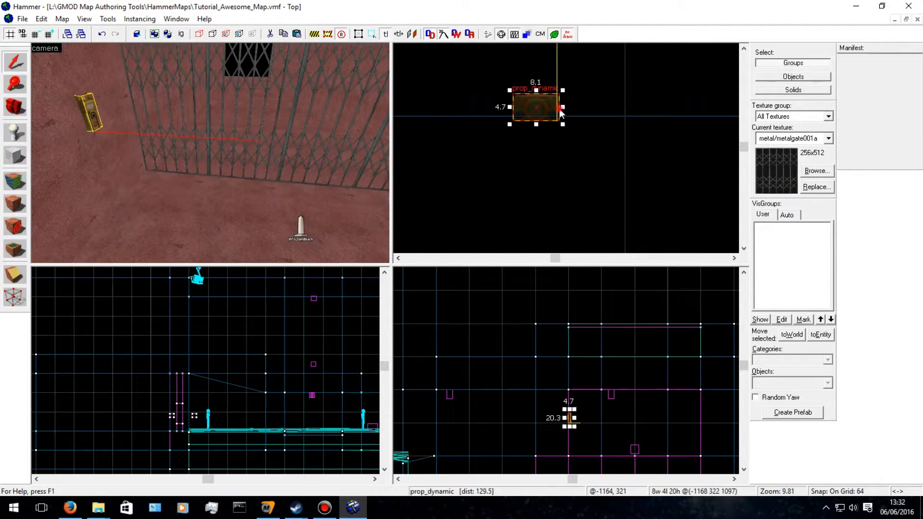
scroll(547, 120, "up", 6)
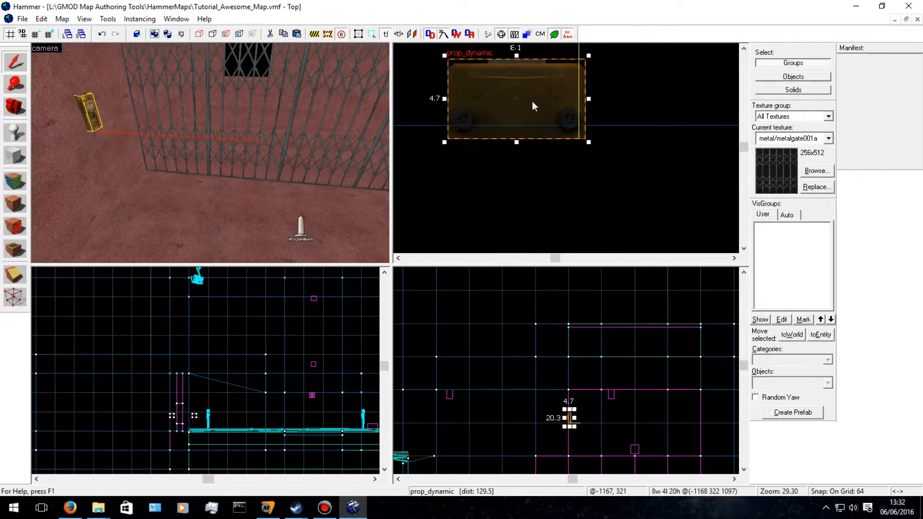
left_click(22, 131)
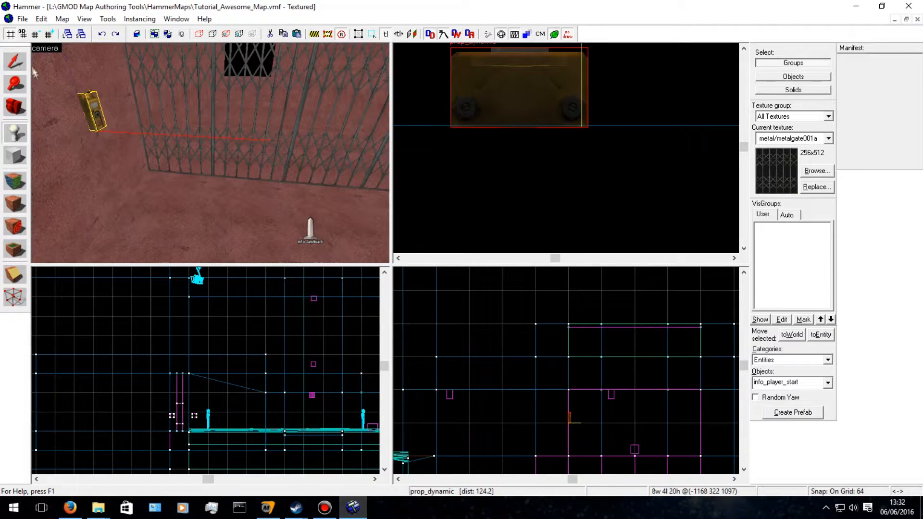
Lower the freight elevator button prop on the wall and align its back flush with the wall in the top view.
left_click(15, 62)
scroll(537, 387, "up", 7)
left_click_drag(554, 378, 553, 413)
left_click_drag(488, 120, 490, 113)
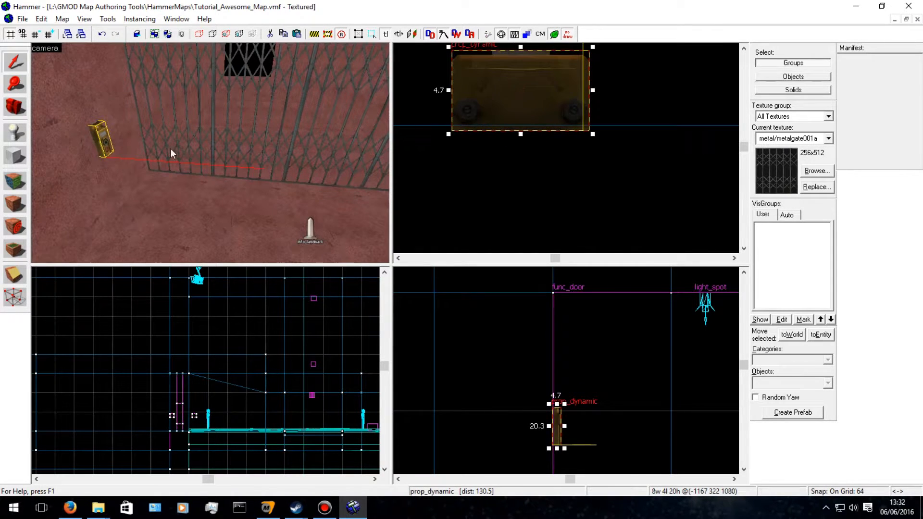
Try an info_player_start beside the freight elevator button as a height reference and undo the placement.
left_click(20, 133)
left_click(149, 204)
scroll(143, 190, "up", 3)
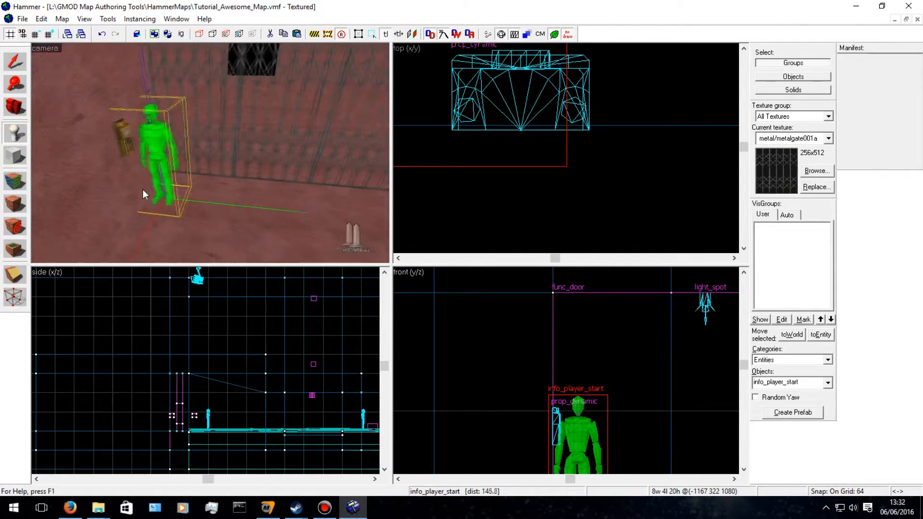
key("ctrl+z")
Inspect the freight elevator button's height and its fit against the wall beside the metal gate from several angles.
key("w")
key("Left")
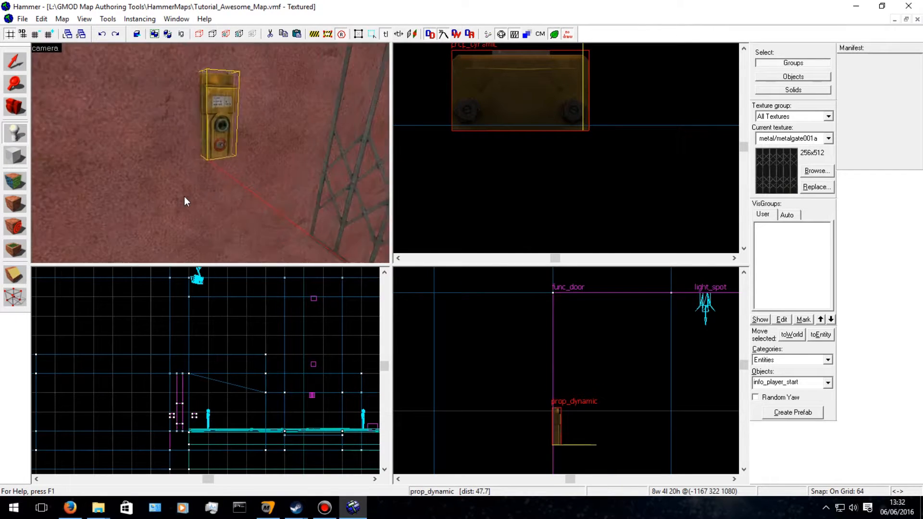
key("s")
key("w")
key("Up")
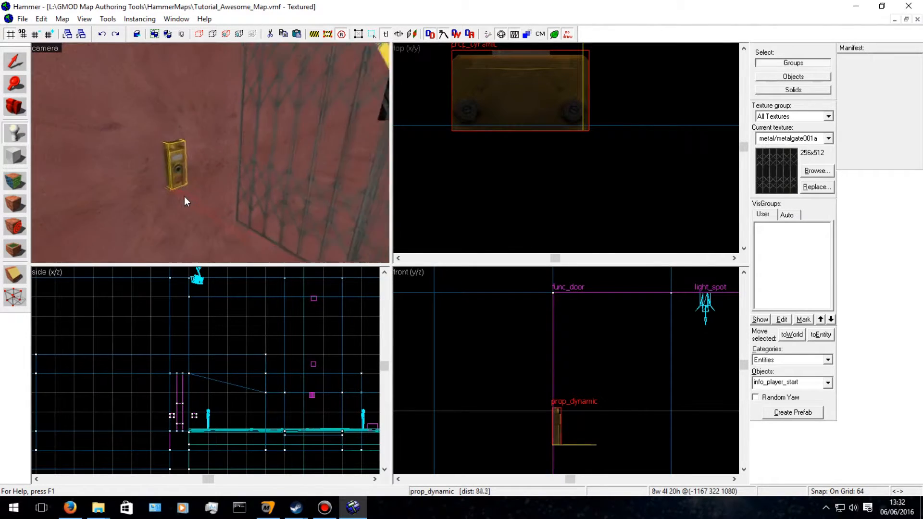
key("Down")
key("a")
key("Up")
key("Right")
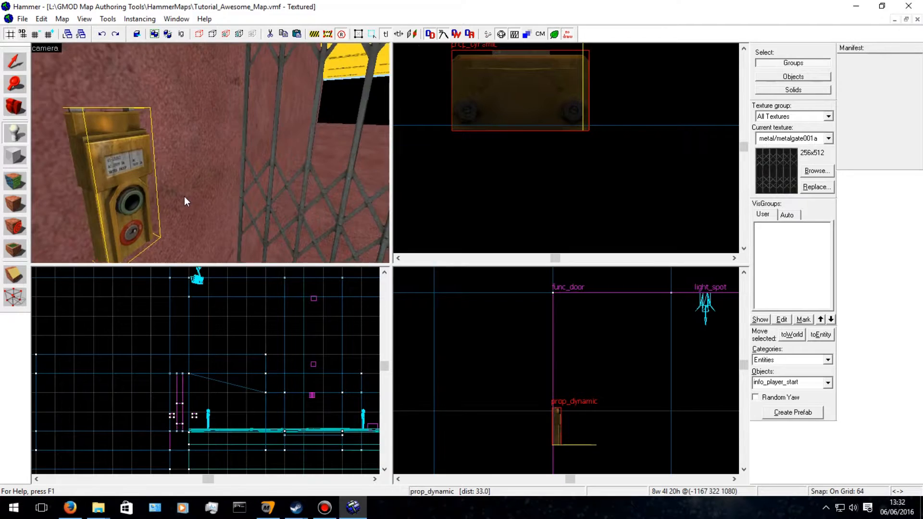
key("s")
key("w")
key("Down")
key("s")
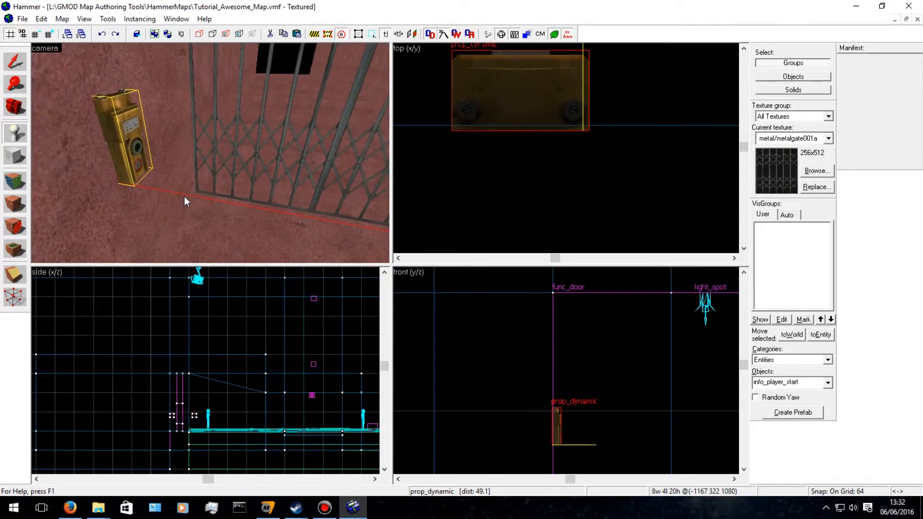
key("Left")
key("Left")
key("d")
key("s")
key("Left")
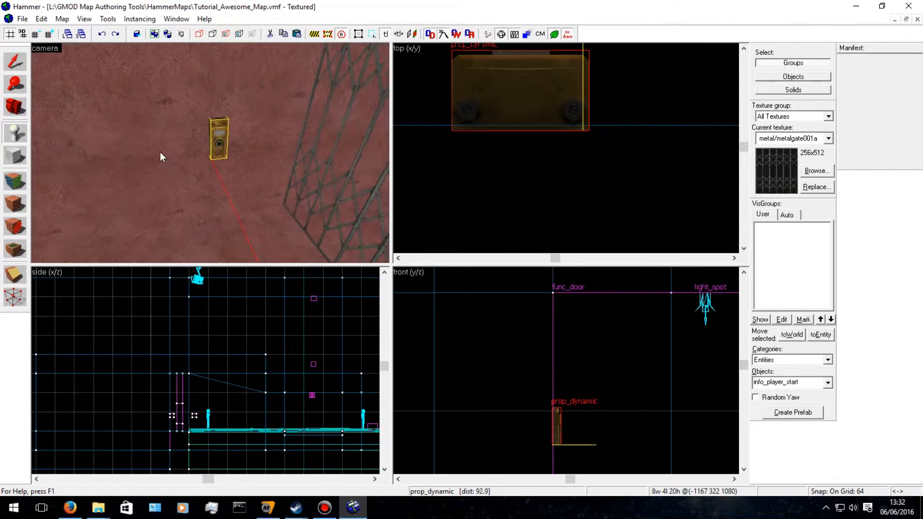
Place an info_player_start near the freight elevator button, change its class to logic_timer and apply it.
left_click(14, 132)
left_click(143, 169)
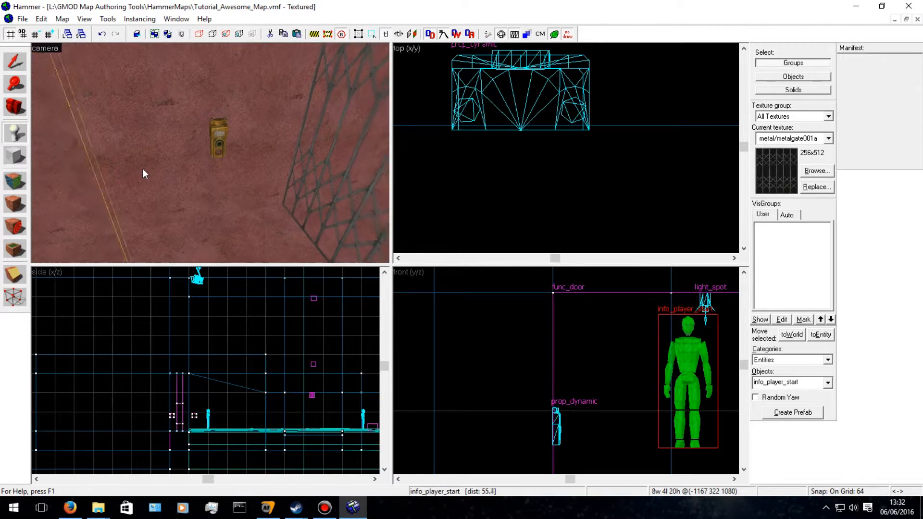
key("alt+Return")
left_click(559, 188)
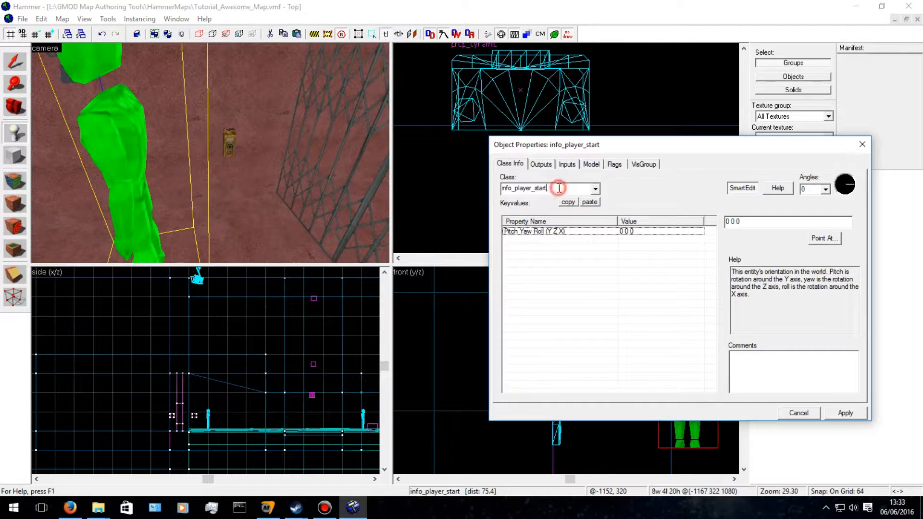
left_click_drag(478, 192, 478, 192)
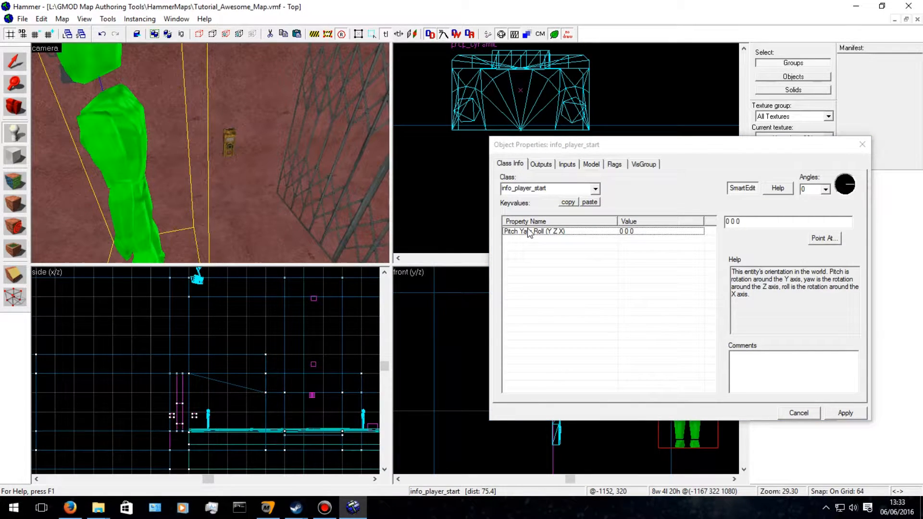
left_click_drag(578, 187, 487, 189)
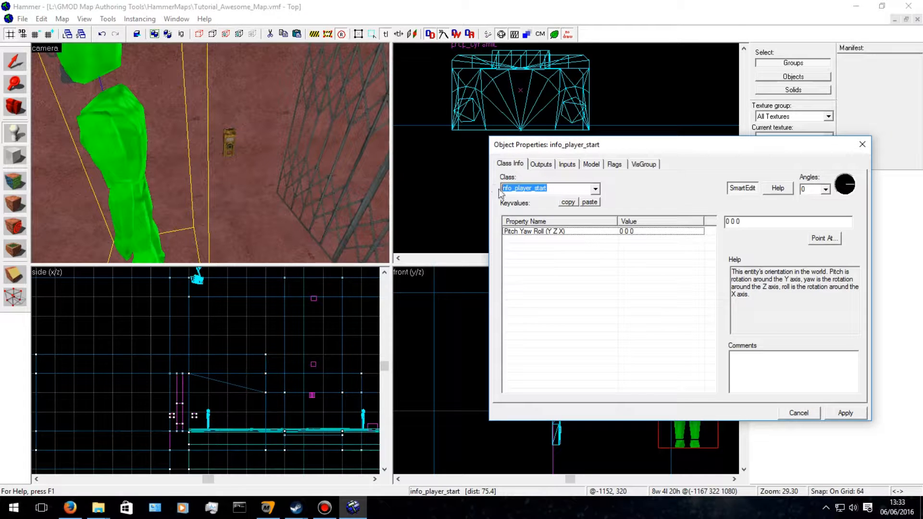
type("timer")
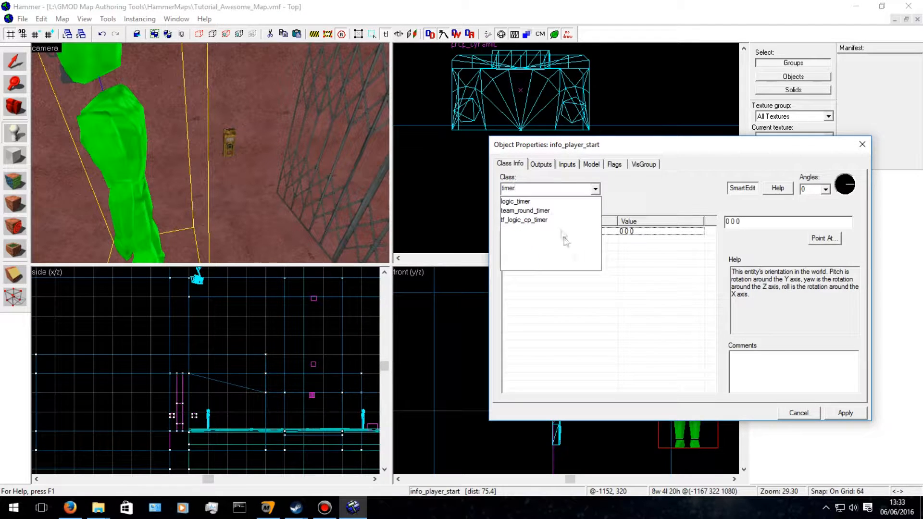
left_click(515, 201)
left_click(839, 414)
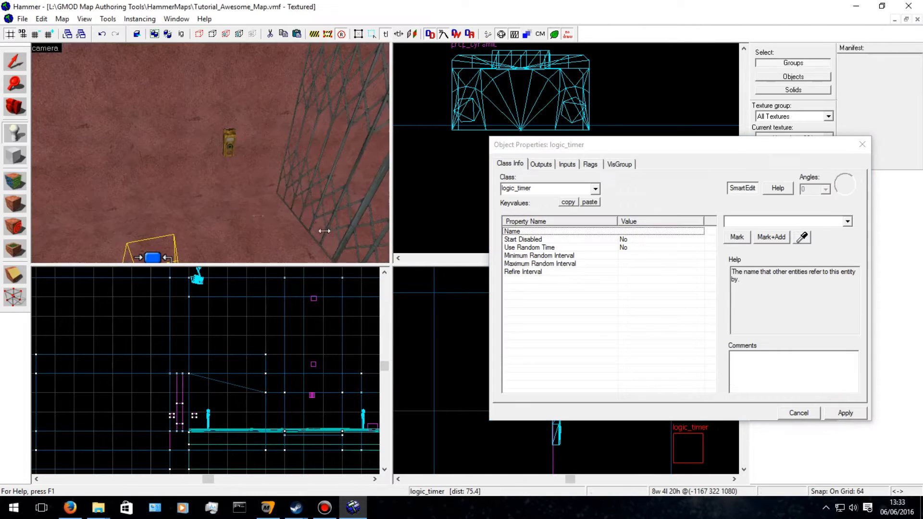
Reposition the logic_timer against the wall beside the freight elevator button.
scroll(207, 196, "down", 1)
key("Delete")
left_click(180, 152)
left_click(14, 62)
scroll(191, 181, "up", 2)
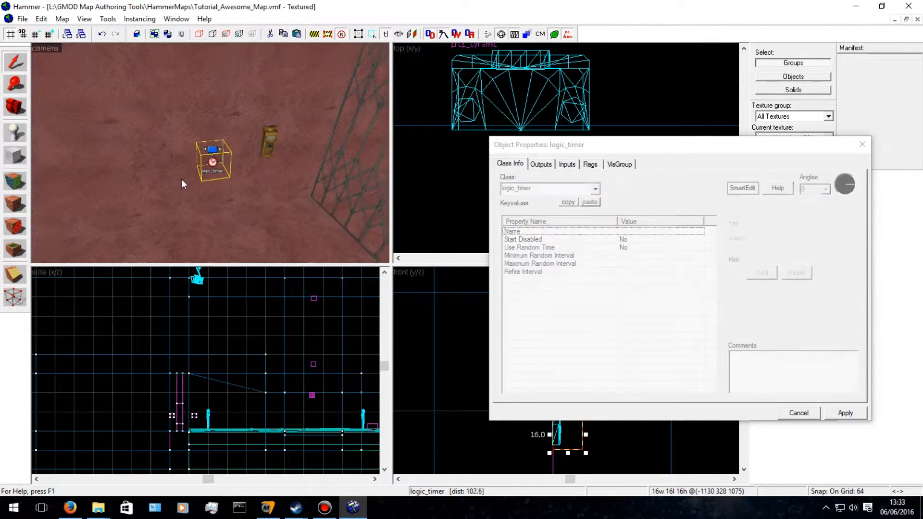
Duplicate the wall brush in front of the wall and close the object properties.
left_click(151, 163)
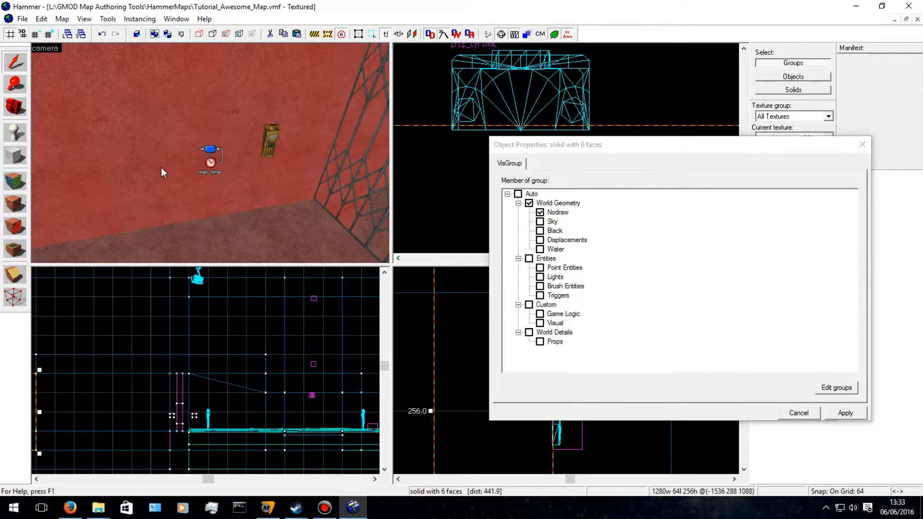
scroll(162, 172, "up", 2)
left_click(162, 172)
left_click(862, 144)
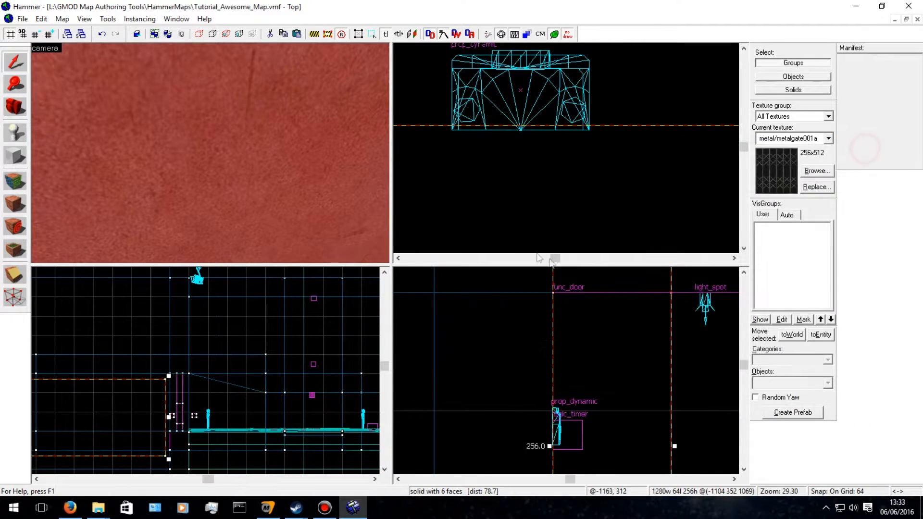
scroll(561, 392, "down", 6)
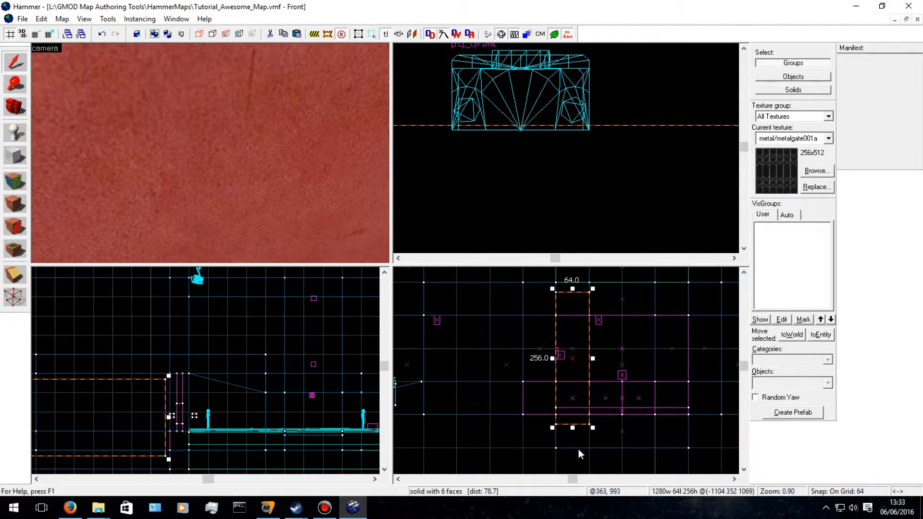
Shorten the duplicated wall brush to 64 units high in the front view.
left_click_drag(570, 427, 580, 370)
left_click(188, 208)
left_click_drag(572, 428, 572, 384)
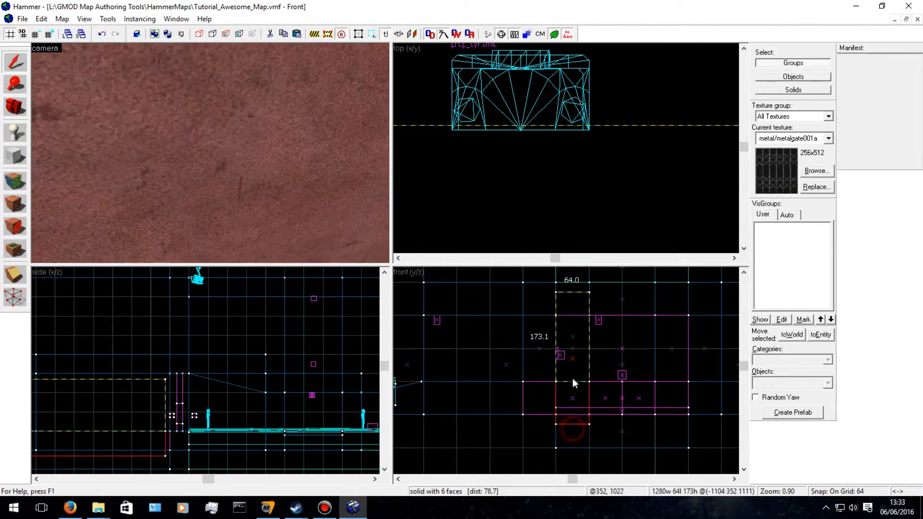
left_click_drag(572, 288, 573, 345)
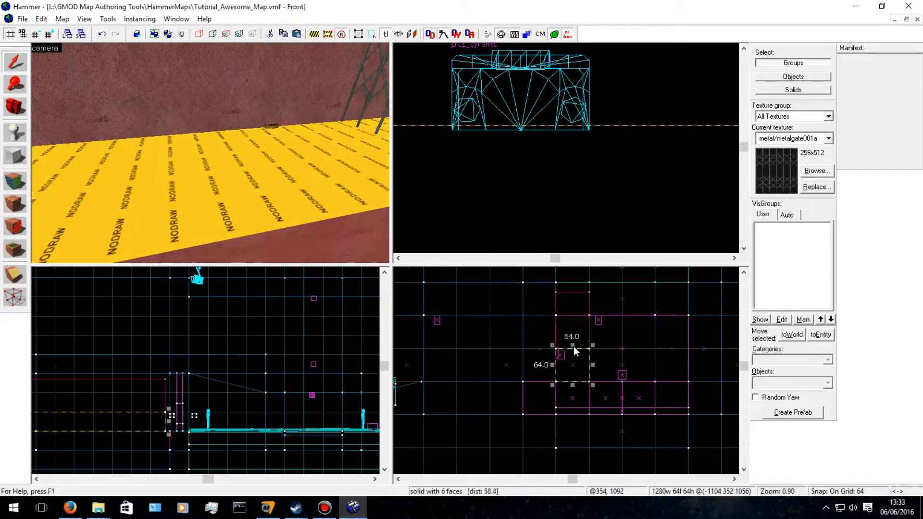
Shorten the duplicated brush in the top view from both ends to a 64-unit-wide block beside the gate wall.
scroll(550, 183, "down", 3)
scroll(556, 206, "down", 19)
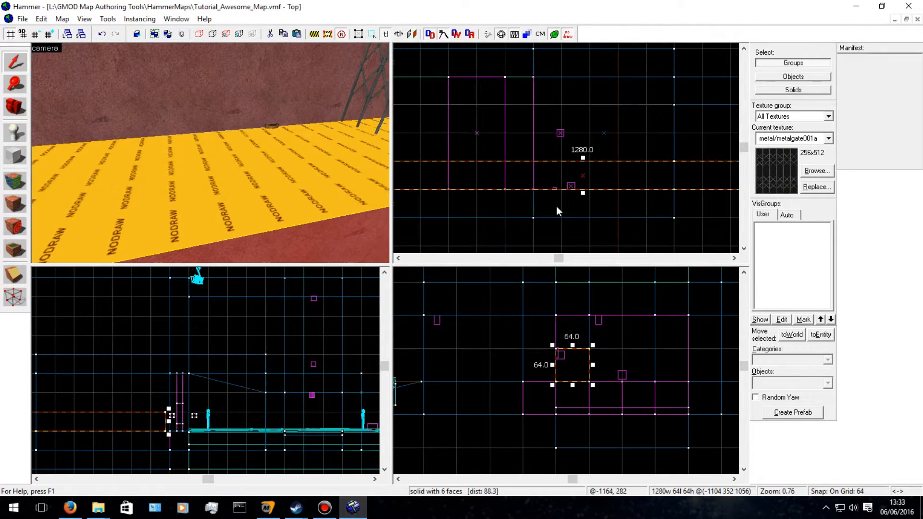
left_click_drag(449, 196, 556, 208)
left_click(490, 212)
left_click(297, 210)
left_click_drag(684, 196, 570, 193)
left_click(274, 195)
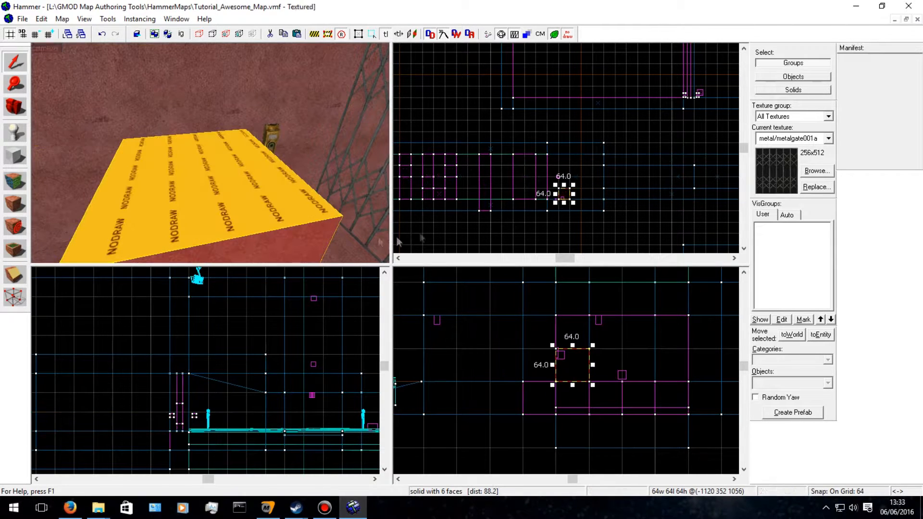
Shrink the 64-unit block to a small block about 19.3 by 15.1 units and 14.5 units high.
scroll(569, 230, "up", 10)
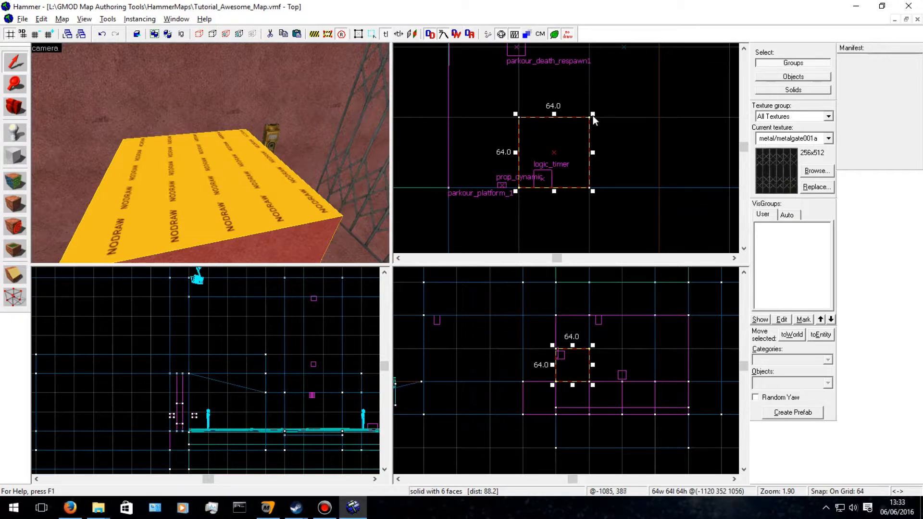
mouse_move(592, 116)
left_mouse_down()
mouse_move(558, 142)
mouse_move(541, 188)
mouse_move(543, 168)
left_mouse_up()
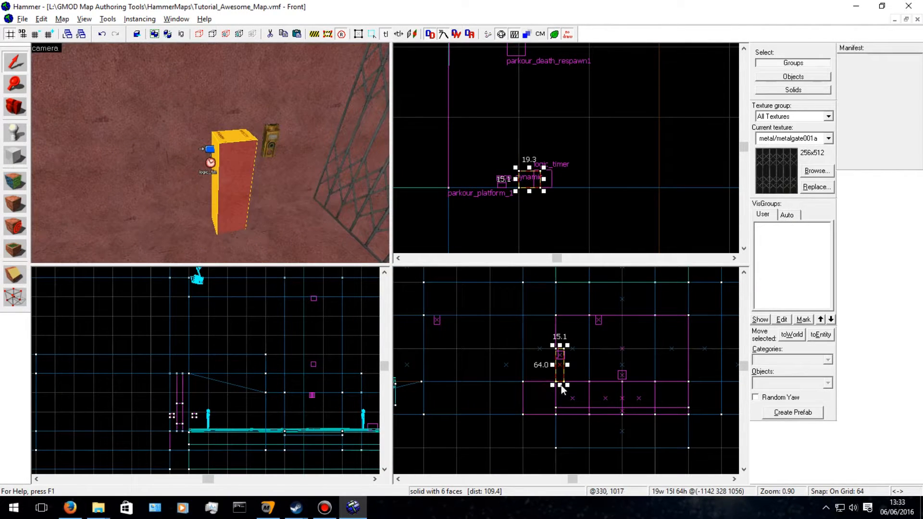
scroll(562, 388, "up", 4)
left_click_drag(558, 308, 557, 360)
scroll(517, 176, "up", 4)
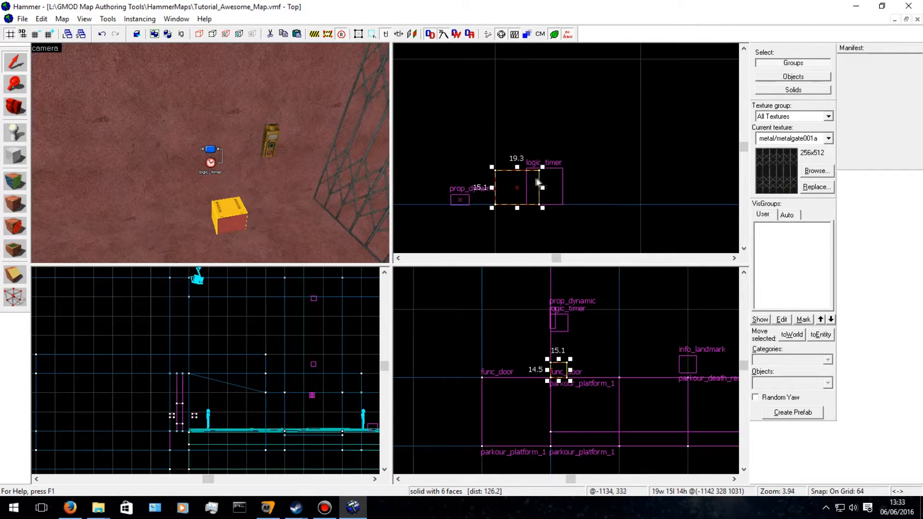
Move the small block against the wall next to the logic_timer and raise it to the timer's height.
mouse_move(518, 188)
left_mouse_down()
mouse_move(582, 186)
mouse_move(593, 200)
mouse_move(595, 193)
left_mouse_up()
left_click_drag(559, 370, 583, 322)
left_click_drag(586, 130, 588, 187)
Apply the editor/logic_branch texture to all six faces of the small block and fit it to them.
left_click(14, 181)
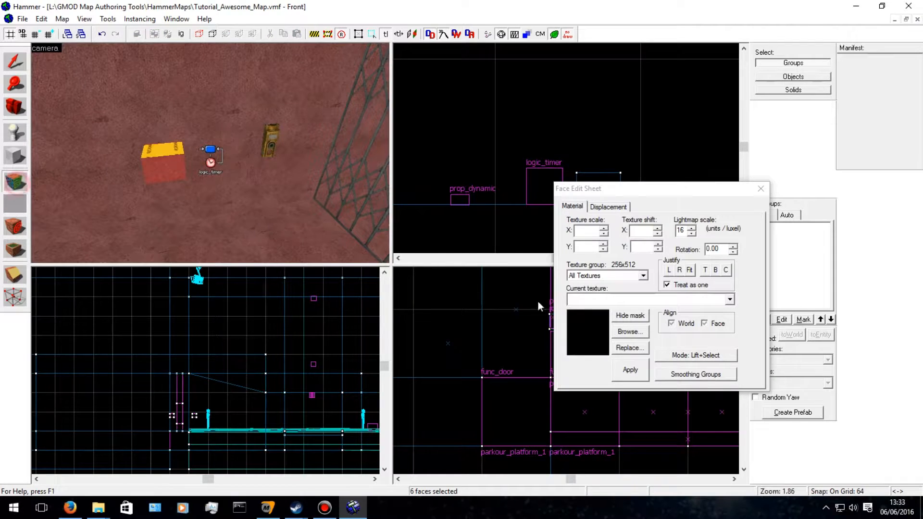
left_click(629, 333)
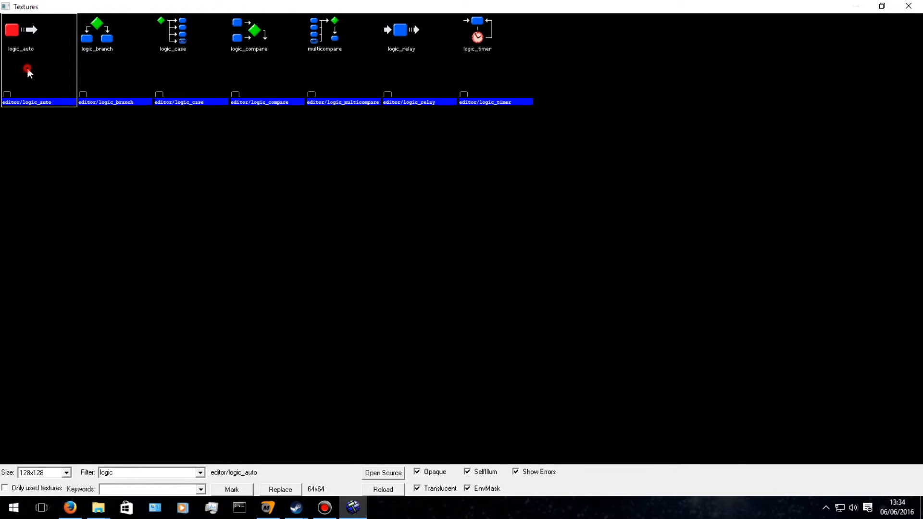
double_click(28, 68)
left_click(638, 333)
double_click(105, 60)
left_click(630, 368)
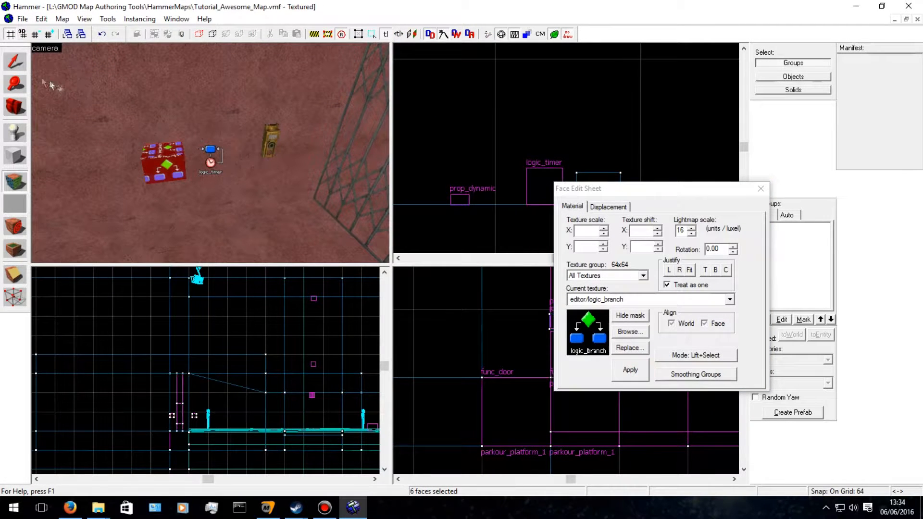
left_click(689, 270)
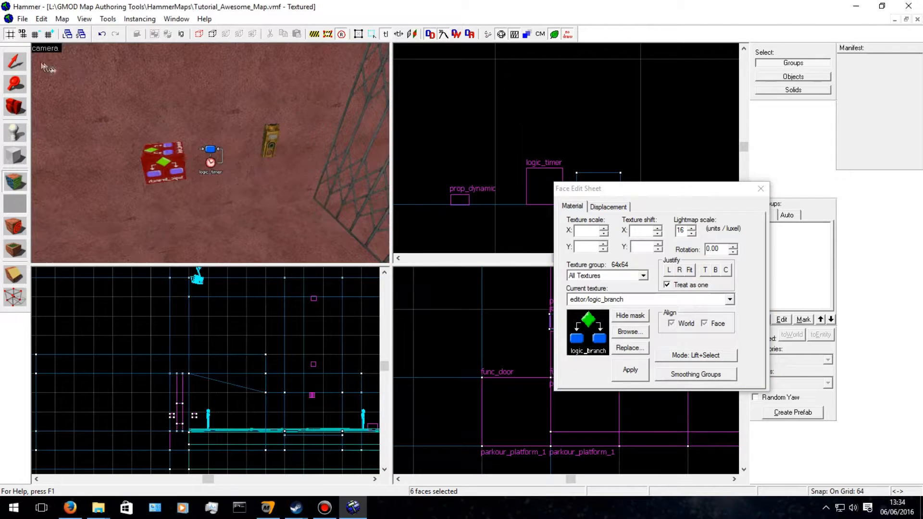
Align the logic_branch texture to the block's faces instead of the world and fit it again so it reads upright.
left_click(15, 62)
key("w")
key("a")
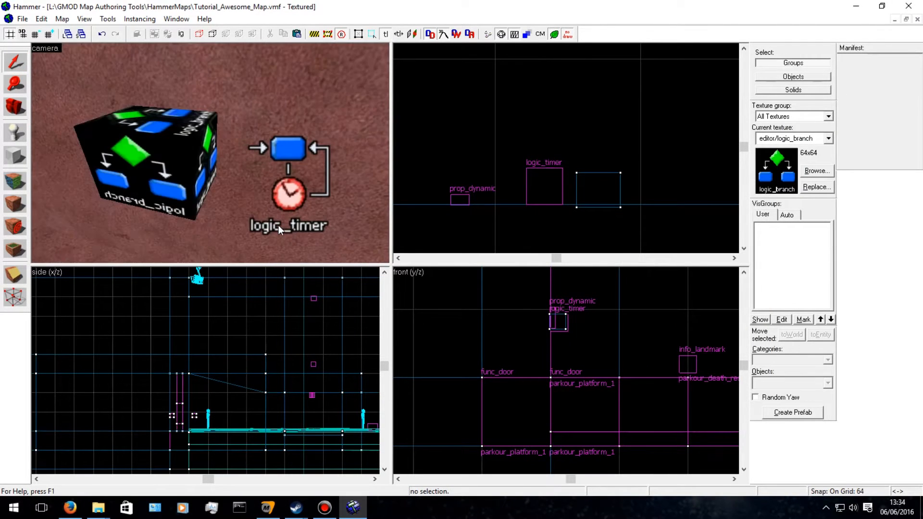
key("d")
key("s")
left_click(163, 166)
left_click(15, 181)
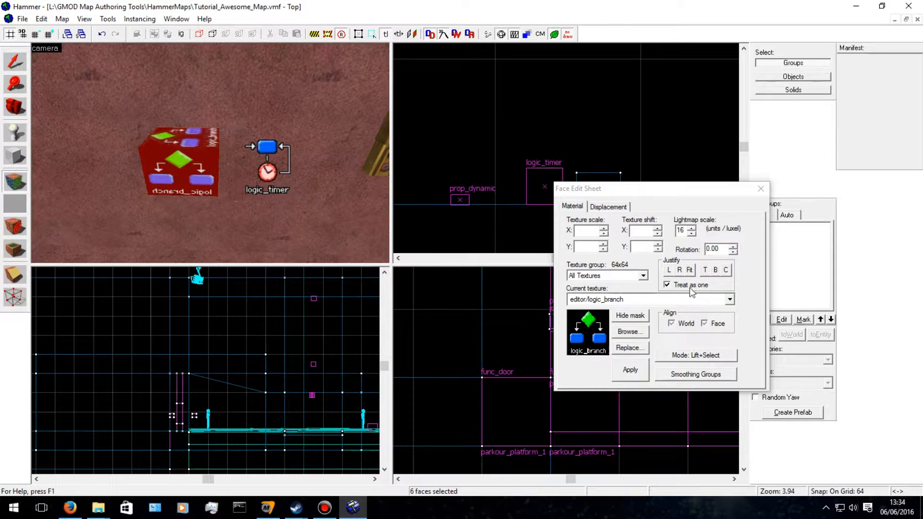
left_click(703, 323)
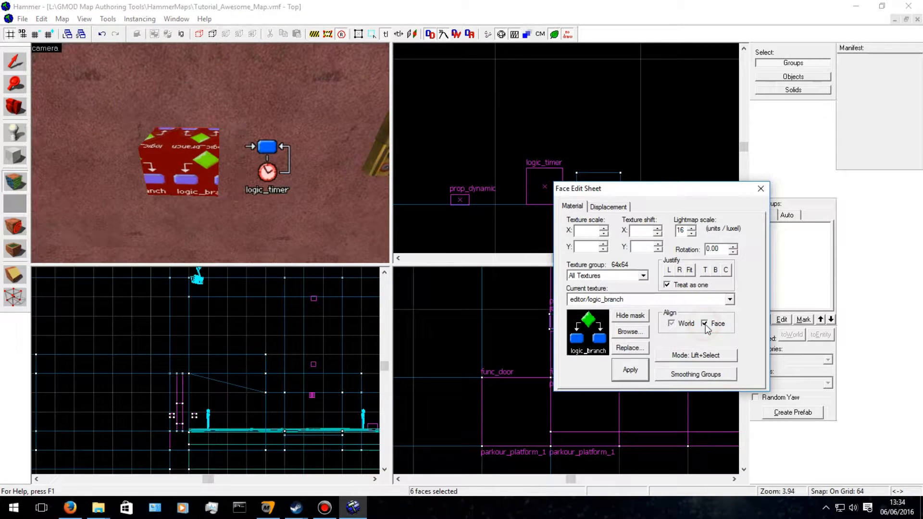
left_click(631, 367)
left_click(644, 247)
left_click(689, 270)
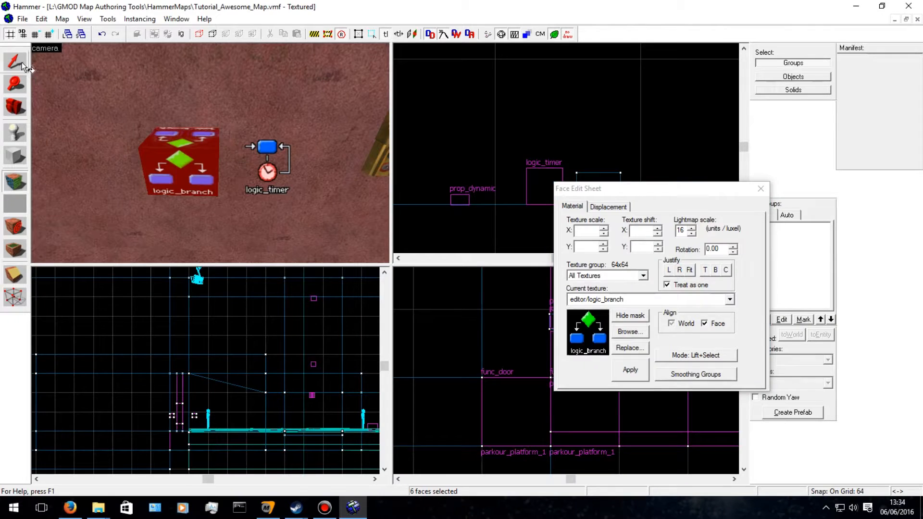
Thin the logic_branch block to about 7.5 units deep in the top view, with its back flush with the wall.
left_click(21, 62)
left_click(172, 177)
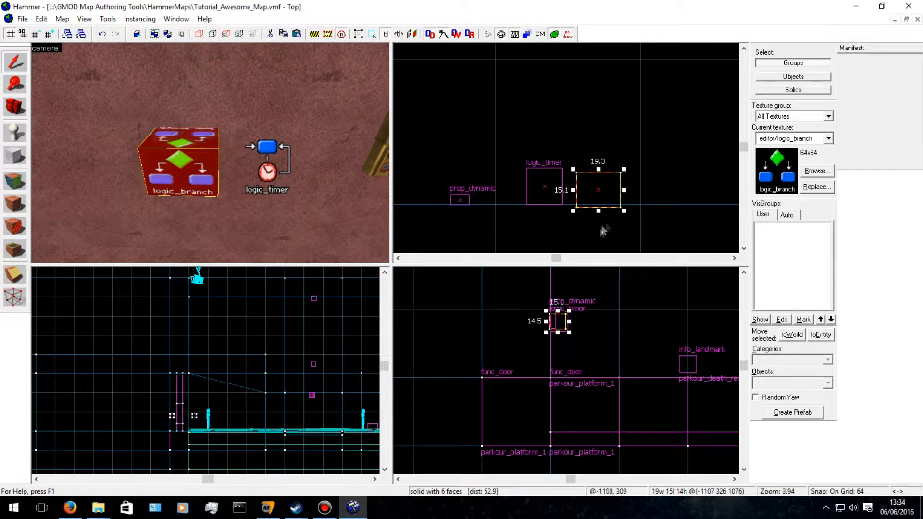
left_click_drag(599, 170, 598, 185)
scroll(235, 152, "up", 1)
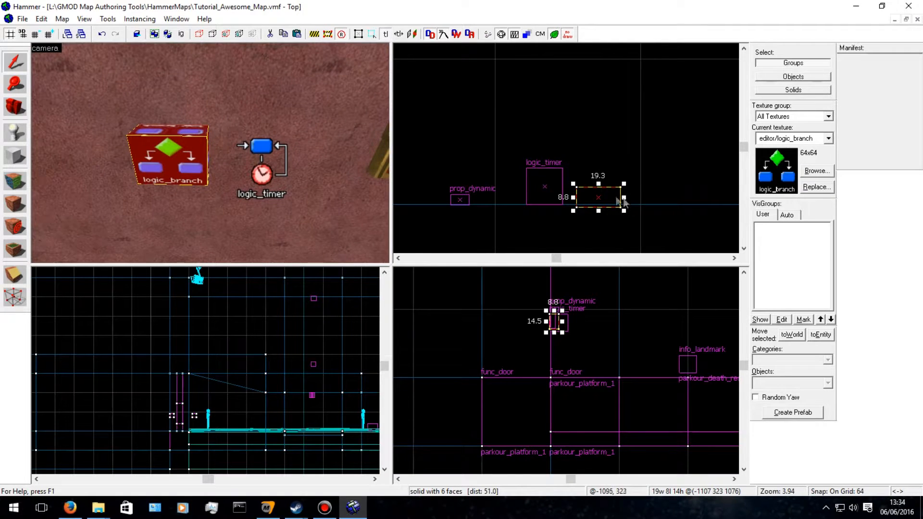
scroll(604, 203, "up", 3)
scroll(603, 199, "up", 2)
left_click_drag(588, 208, 588, 201)
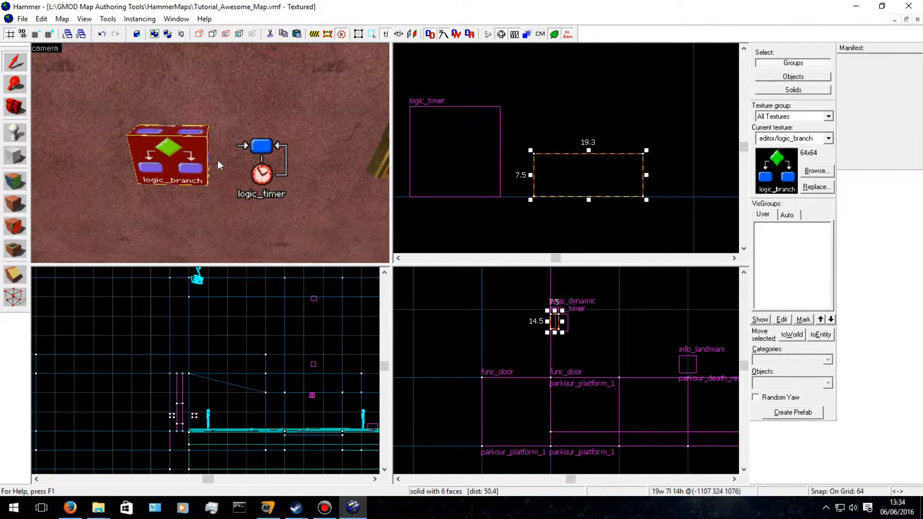
Tie the logic_branch block to a brush entity and set its class to func_door.
key("w")
key("d")
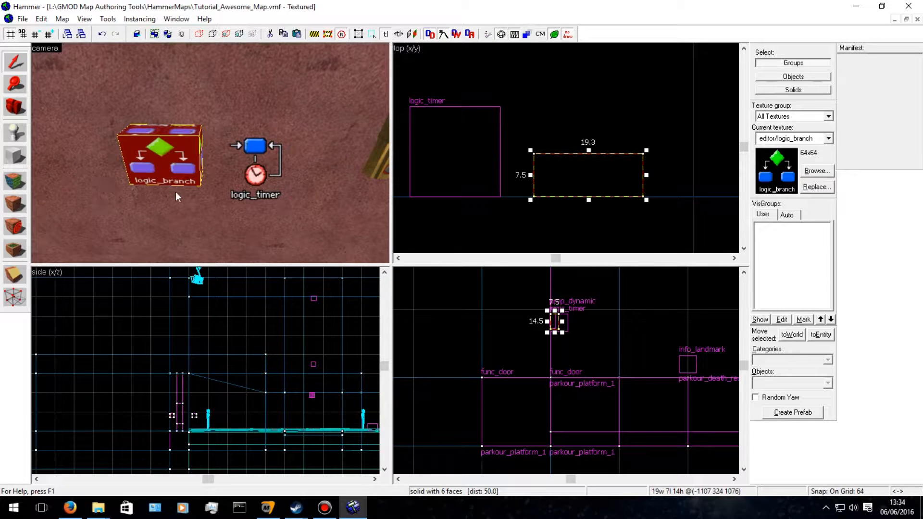
key("ctrl+t")
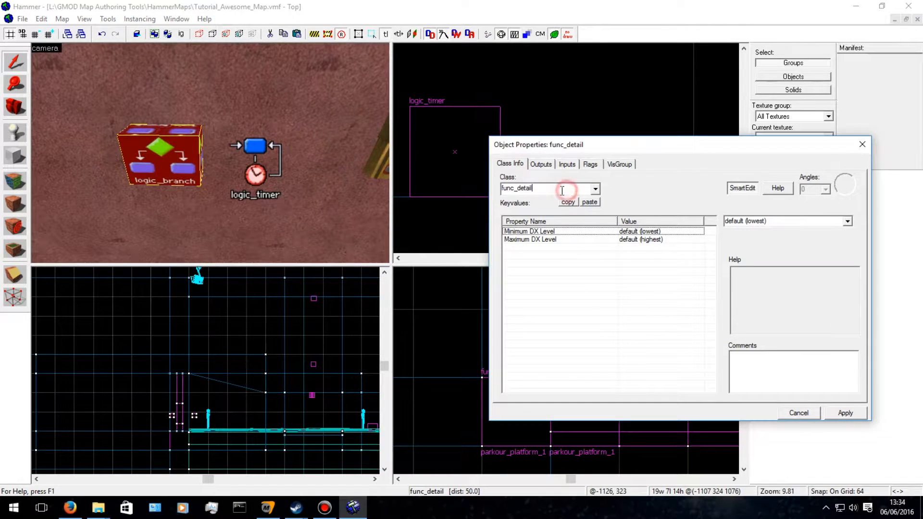
key("BackSpace")
key("BackSpace")
key("BackSpace")
type("oor")
key("Return")
Name the logic_branch block's func_door entity logic_gate.
left_click(740, 221)
type("logic")
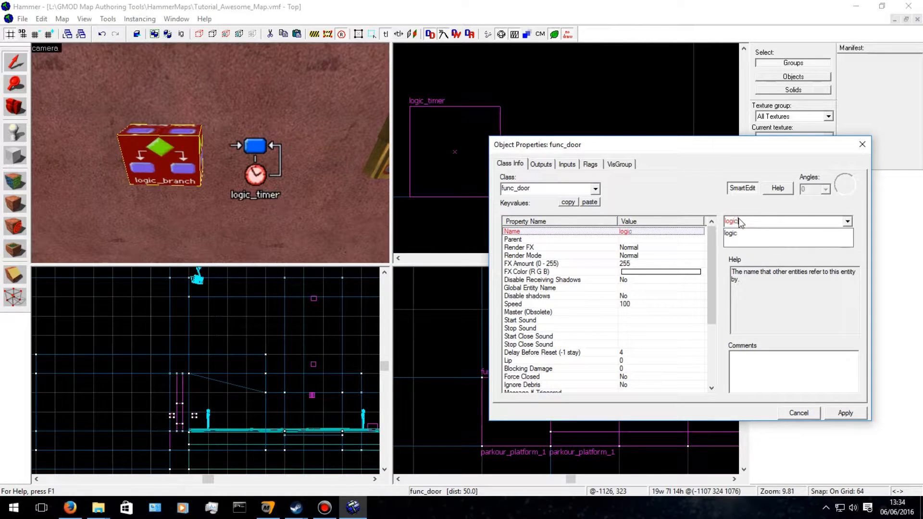
type("_gsa")
type("e")
key("Return")
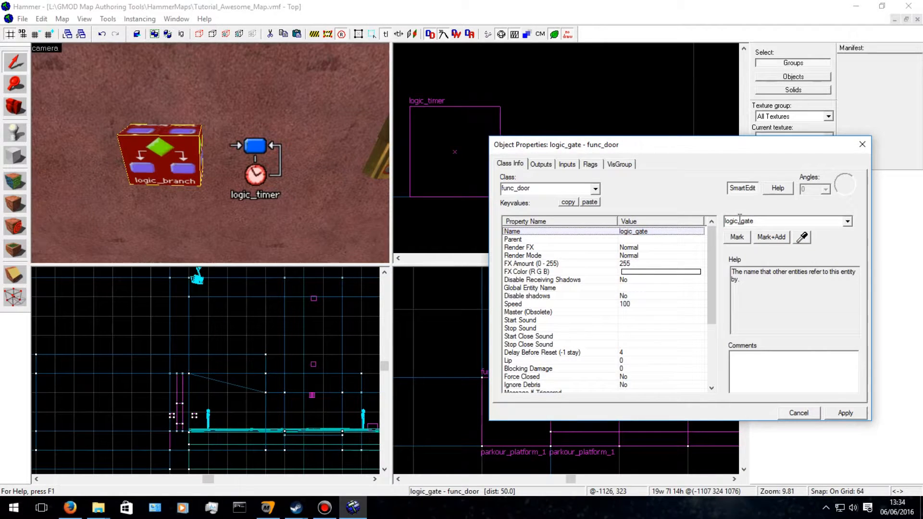
Examine the logic_timer's random and refire interval properties and its placement between the block and the elevator button.
key("s")
key("d")
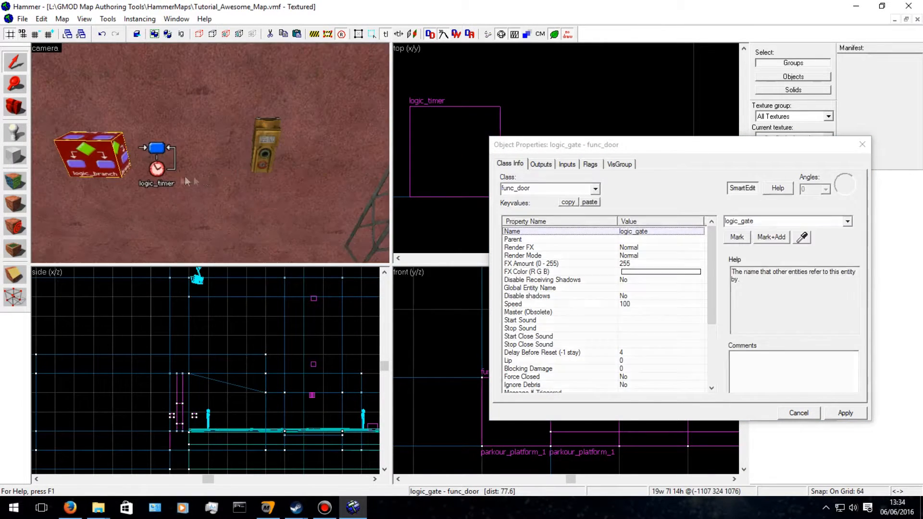
key("s")
left_click(164, 149)
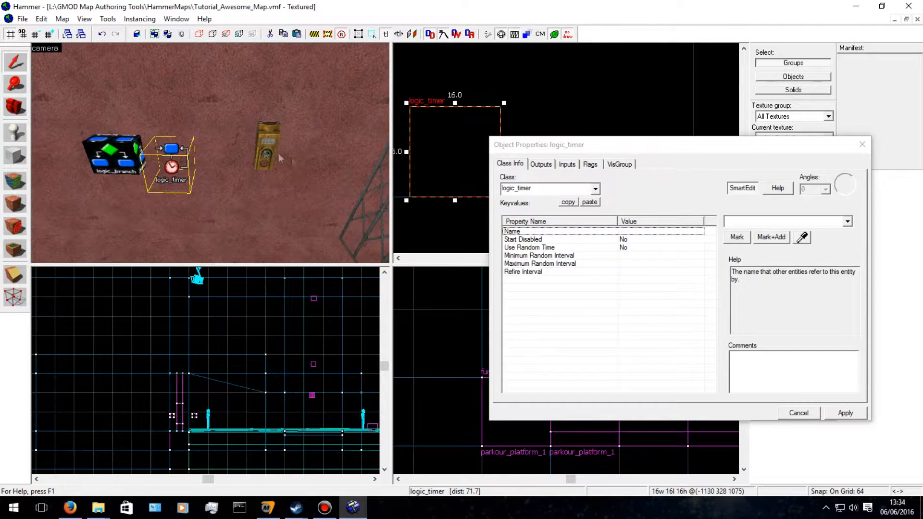
left_click(270, 143)
left_click(181, 166)
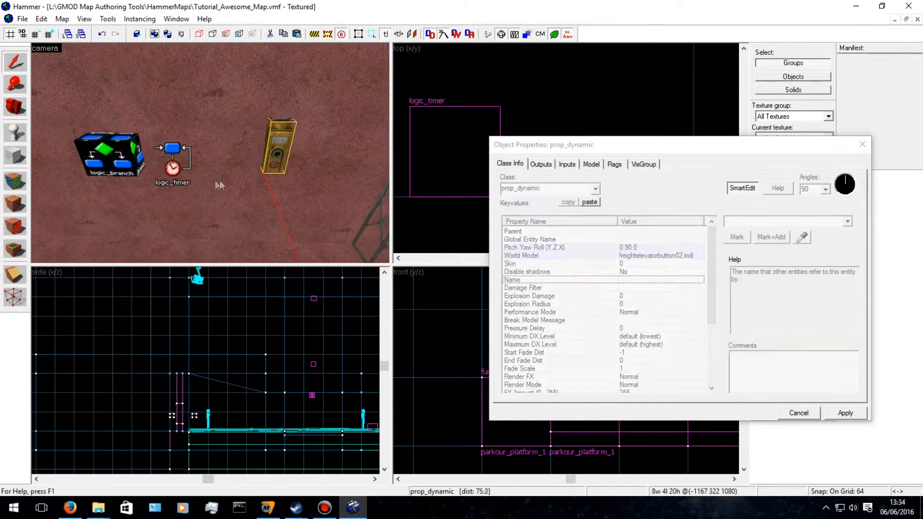
left_click(604, 255)
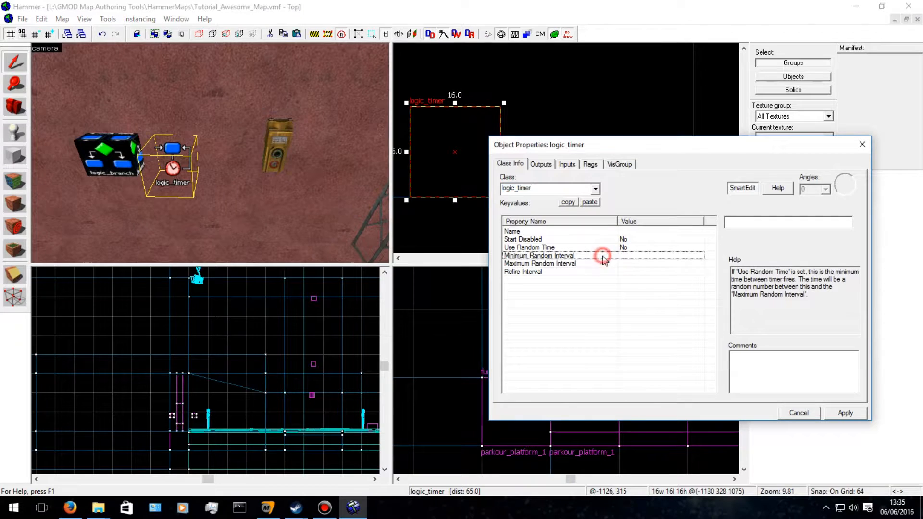
left_click(749, 225)
left_click(597, 272)
left_click(734, 222)
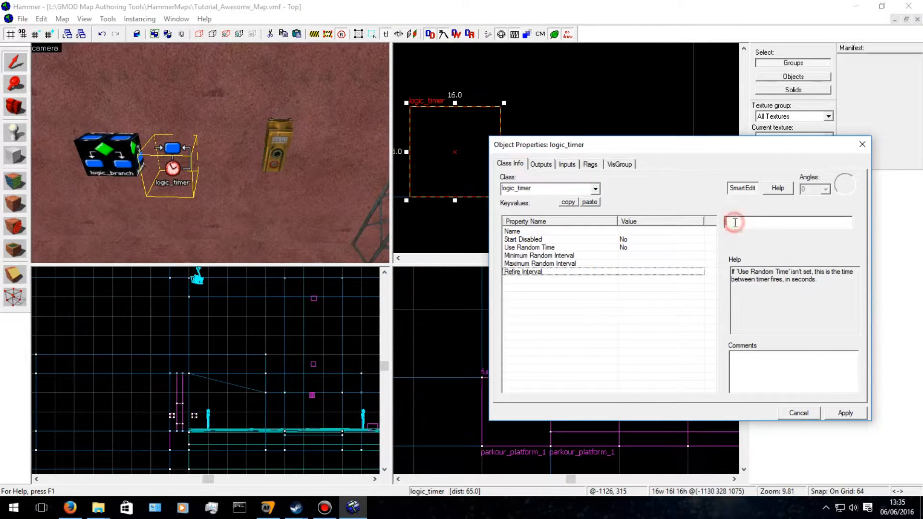
key("w")
key("a")
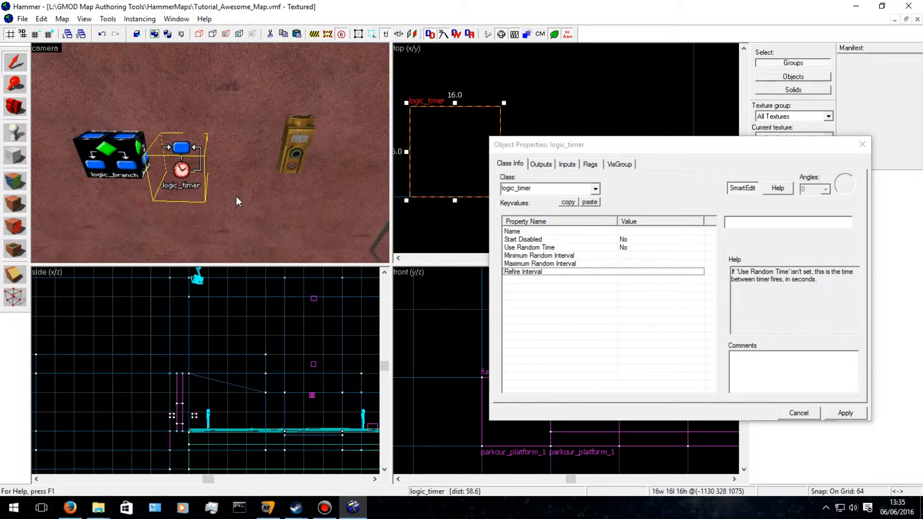
key("a")
key("Right")
key("s")
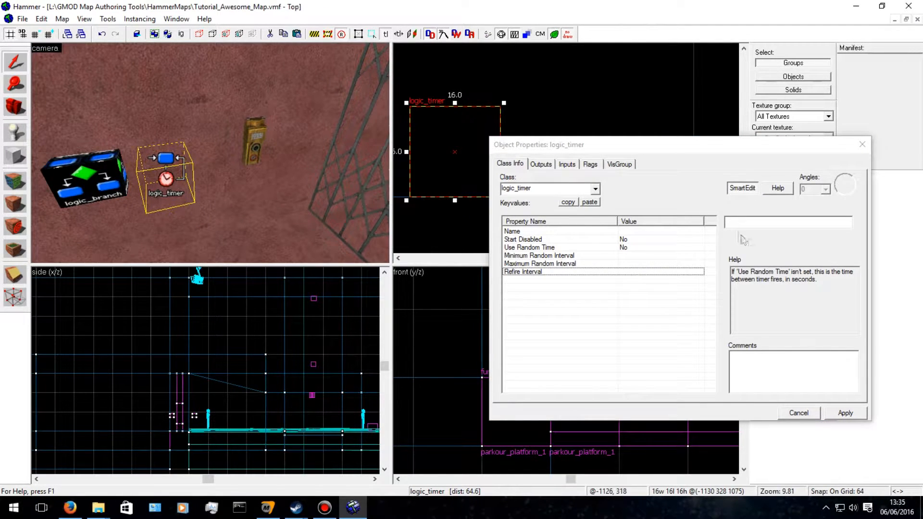
Name the timer entity logic_timer_92384.
left_click(642, 232)
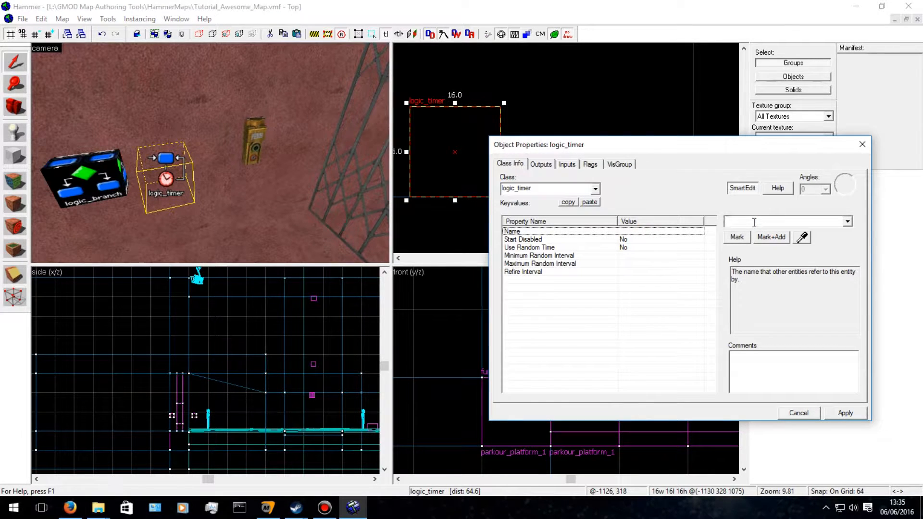
left_click(754, 223)
type("logic")
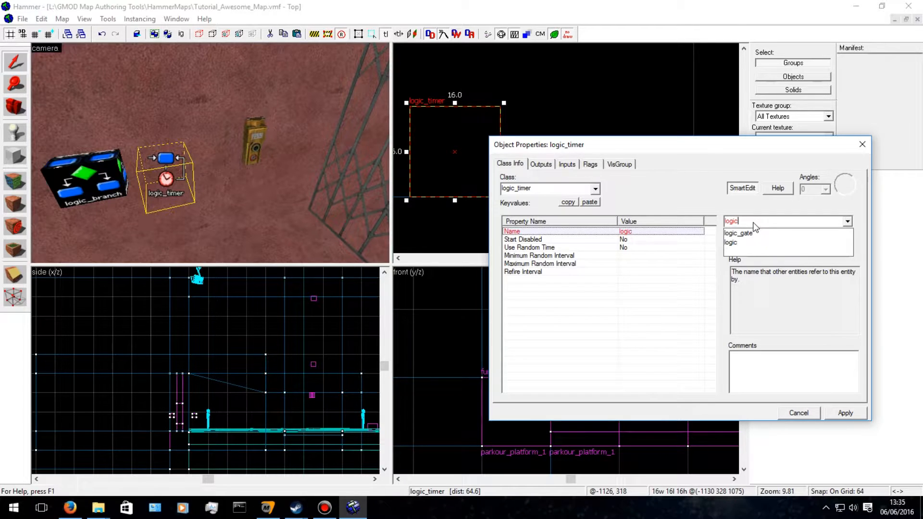
key("Return")
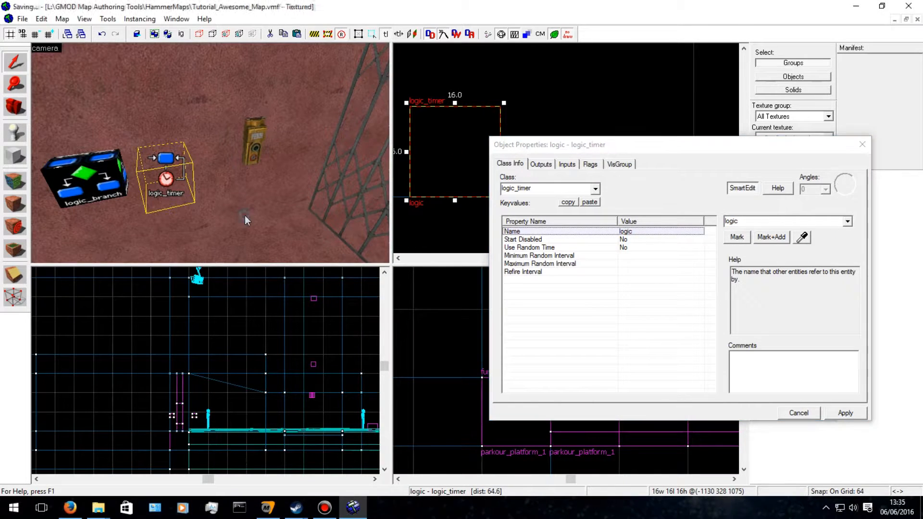
left_click(752, 222)
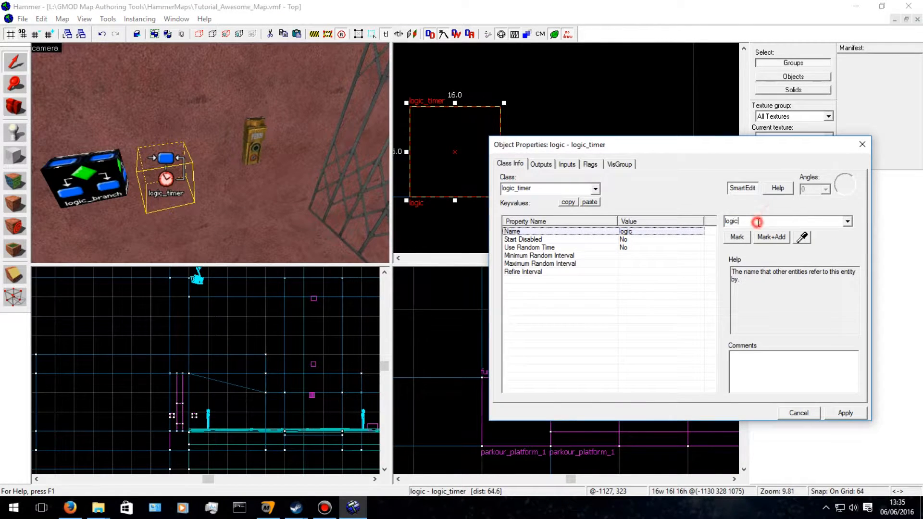
type("_tim")
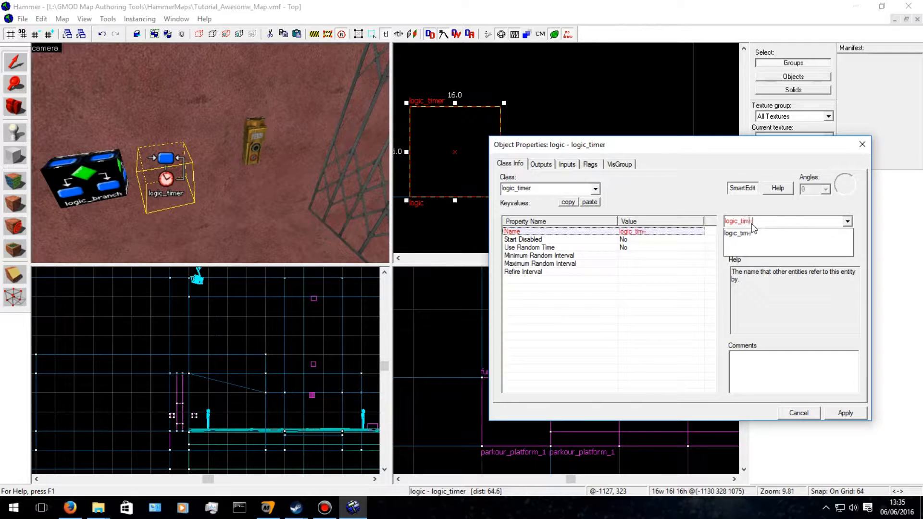
type("er_92384")
key("Return")
left_click(307, 179)
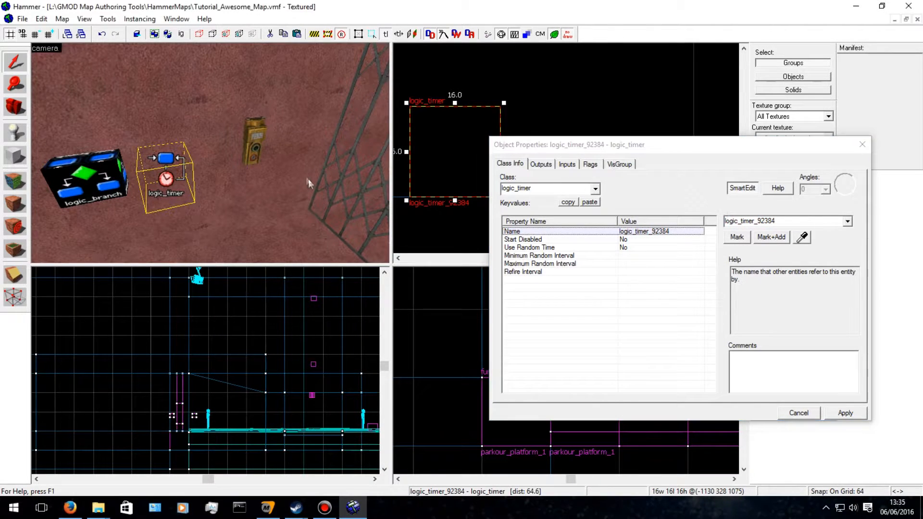
Rename the logic_branch block's func_door to logic_gate_9234.
left_click(109, 177)
left_click(778, 220)
left_click(778, 219)
key("BackSpace")
type("e")
key("BackSpace")
type("e_9234")
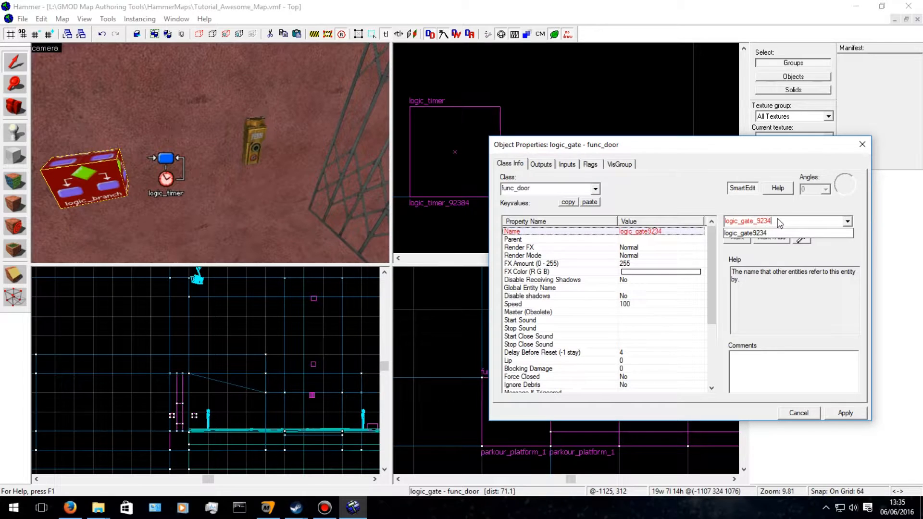
Set the logic_timer's refire interval to 1 second and apply it.
left_click(164, 182)
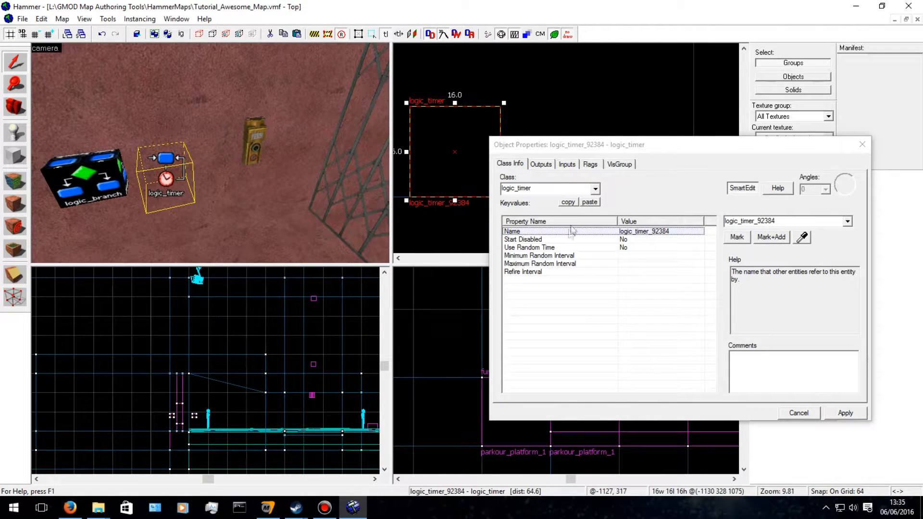
left_click(633, 271)
type("1")
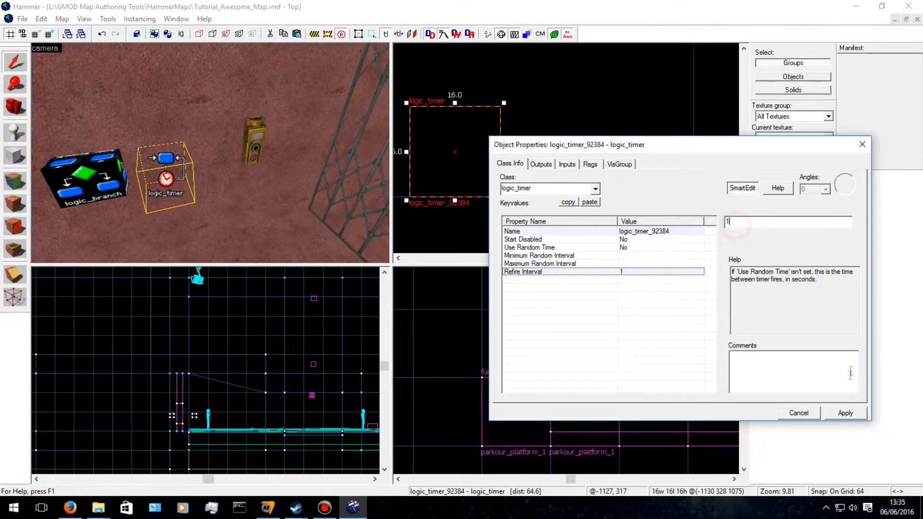
left_click(845, 412)
Add a logic_timer output that sends Toggle to logic_gate_9234 on OnTimer with no delay, and apply it.
left_click(540, 164)
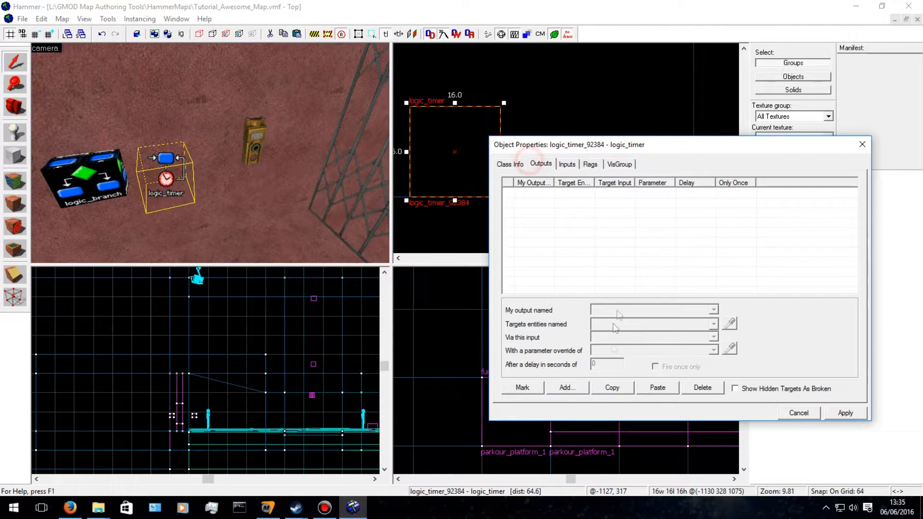
left_click(579, 390)
left_click(713, 309)
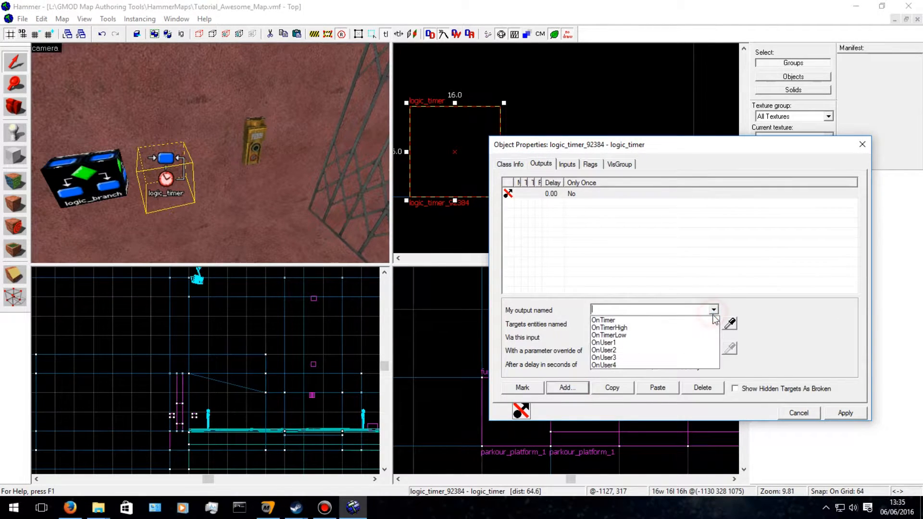
left_click(700, 320)
left_click(715, 323)
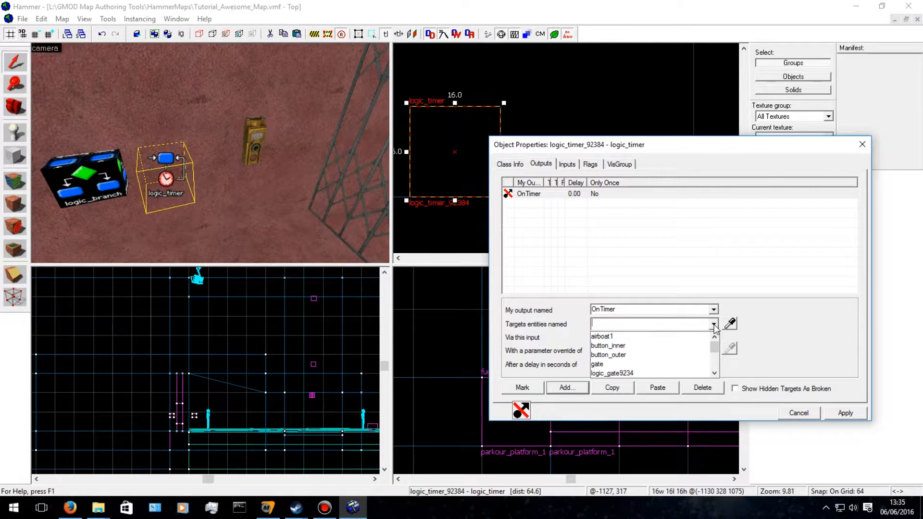
type("lo")
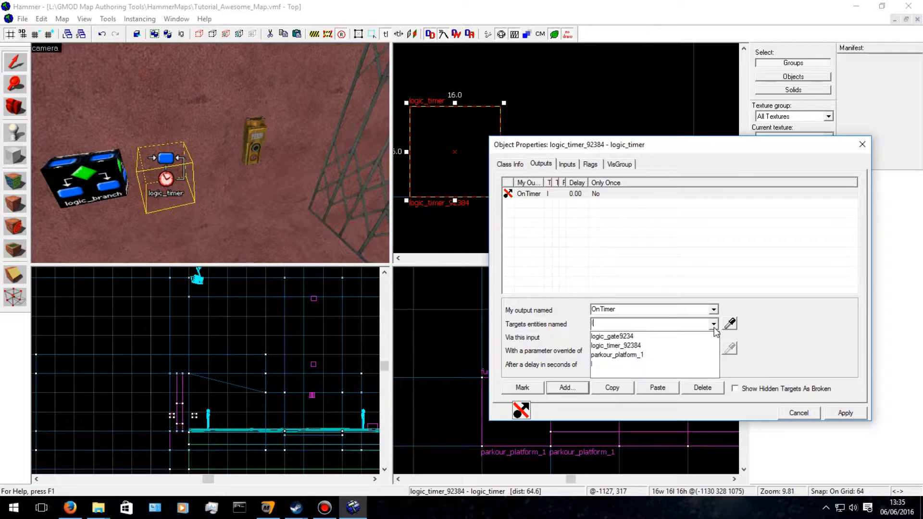
left_click(682, 338)
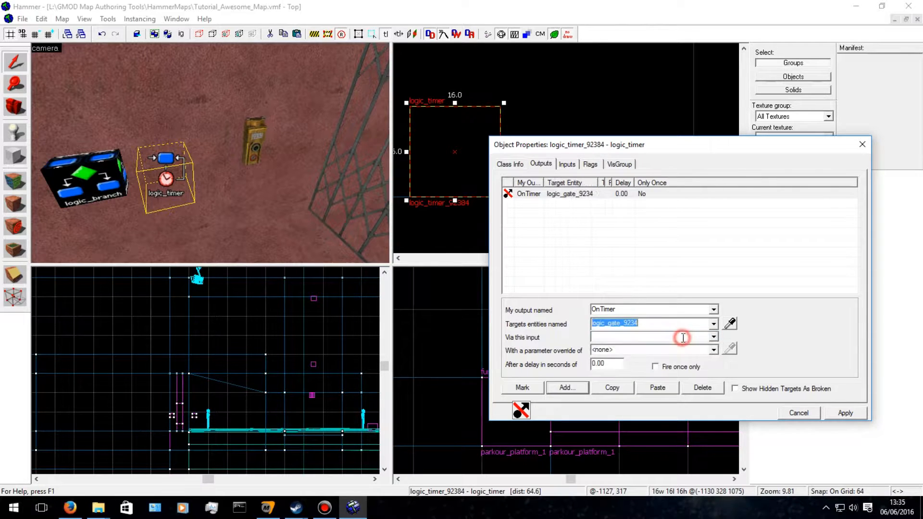
left_click(707, 336)
scroll(673, 370, "down", 3)
left_click(649, 384)
left_click(845, 412)
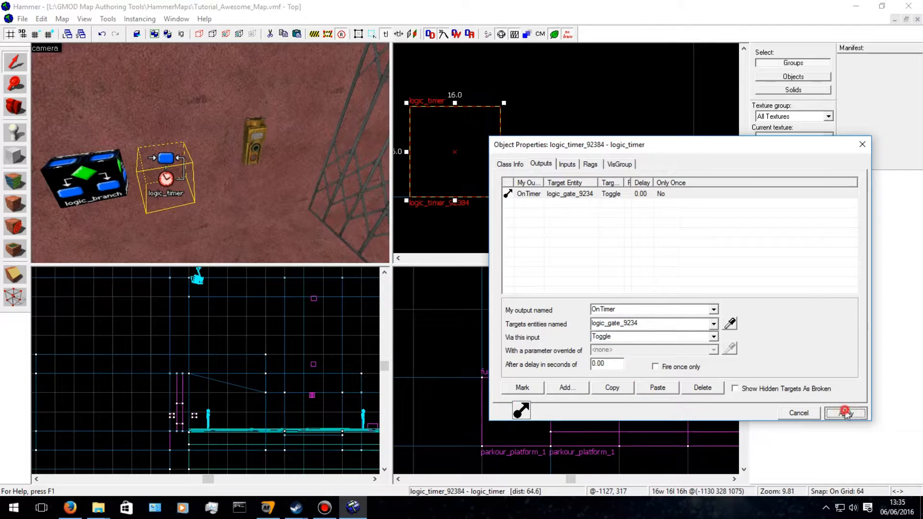
Add two outputs to the logic_gate_9234 block and set both to trigger on OnFullyOpen.
left_click(95, 186)
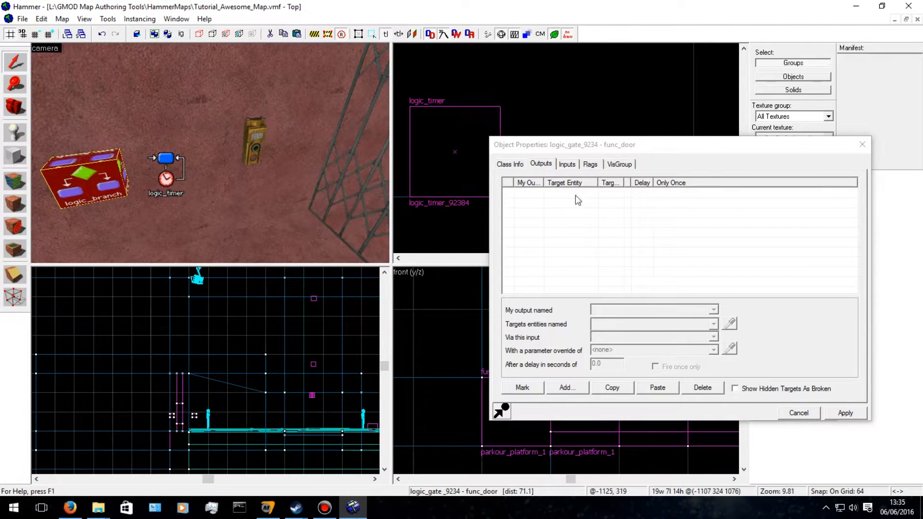
left_click(566, 387)
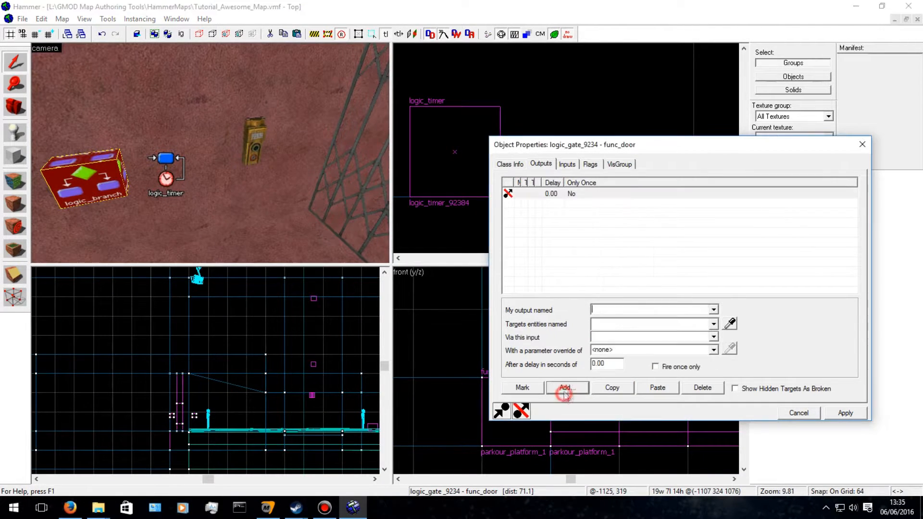
left_click(567, 387)
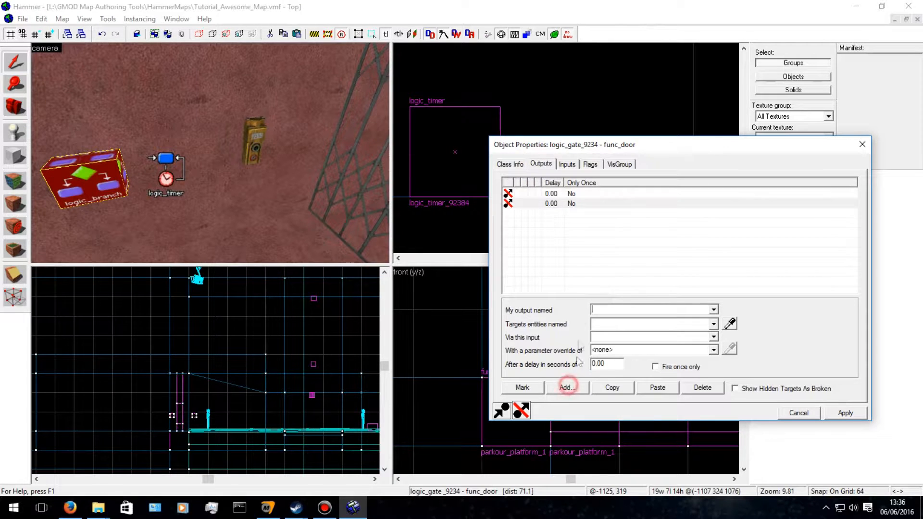
left_click(573, 193, "shift")
left_click(714, 309)
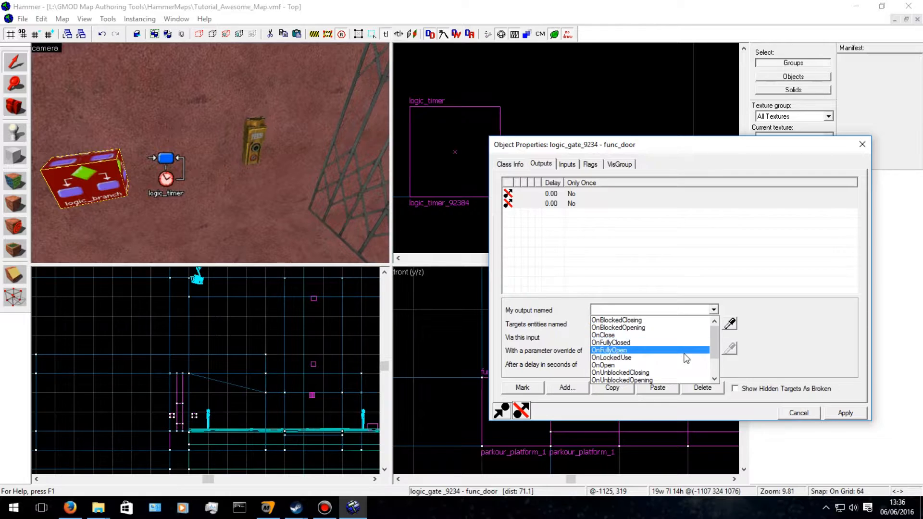
left_click(687, 350)
left_click(715, 323)
left_click(715, 323)
Name the wall-mounted elevator button prop prop_button_35 and reselect the logic_gate_9234 block.
left_click(245, 140)
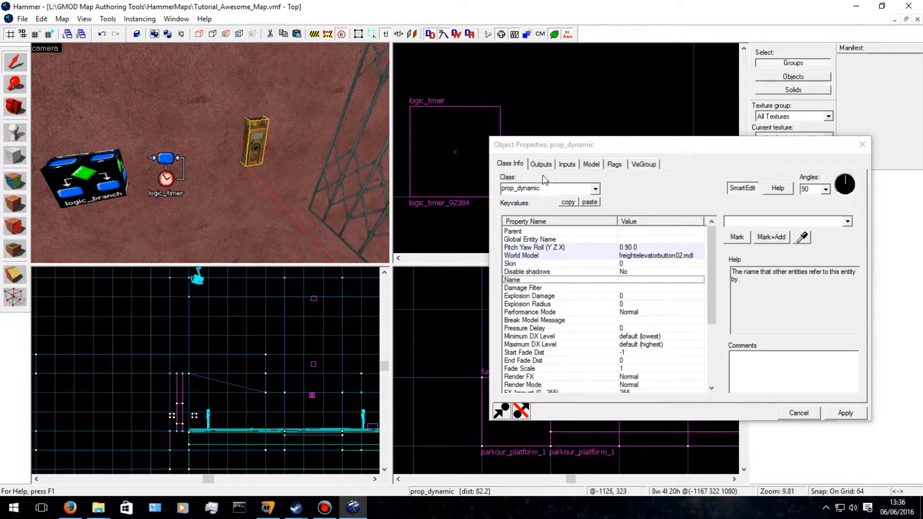
left_click(541, 164)
left_click(509, 164)
left_click(645, 232)
left_click(642, 279)
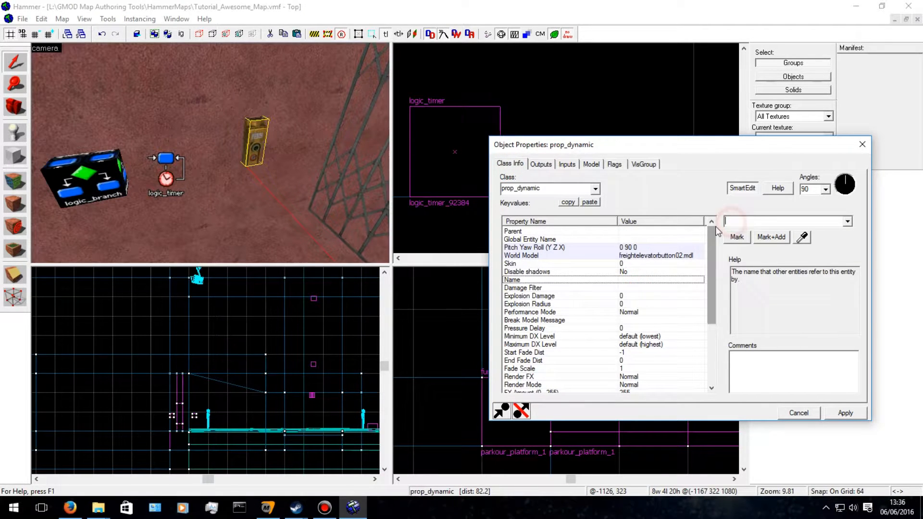
type("prop")
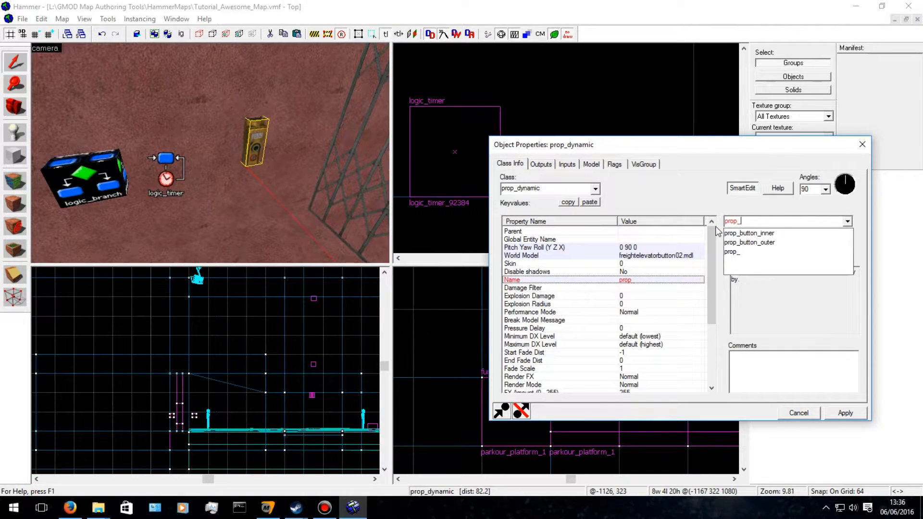
type("_button_35")
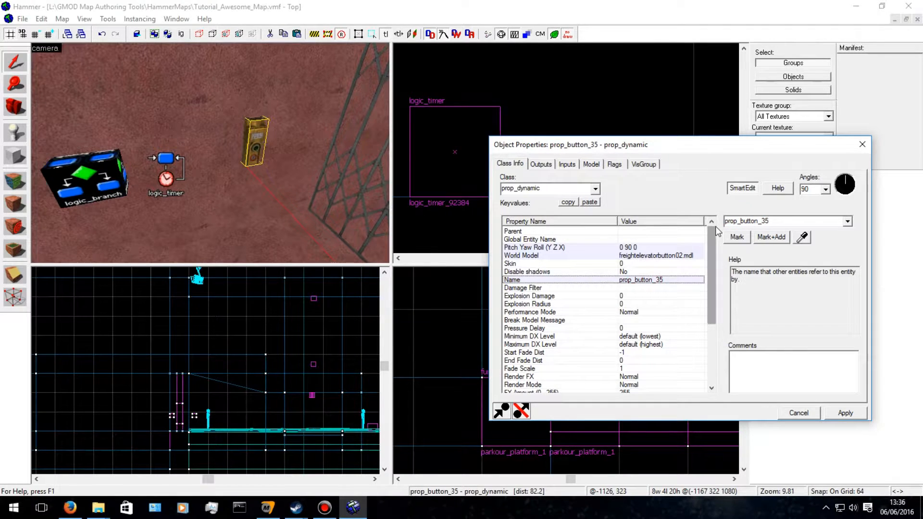
left_click(89, 190)
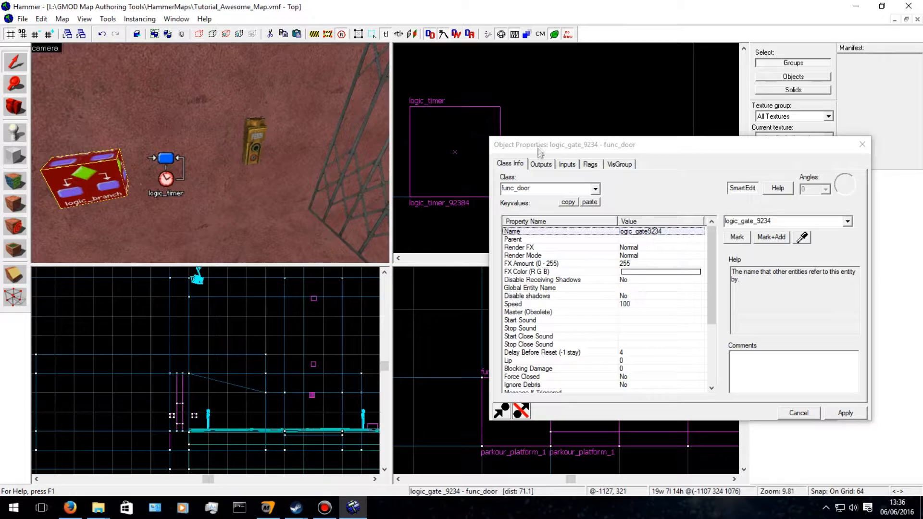
Target both logic_gate_9234 outputs at prop_button_35 with the SetAnimation input and apply the change.
left_click(541, 164)
left_click(603, 204)
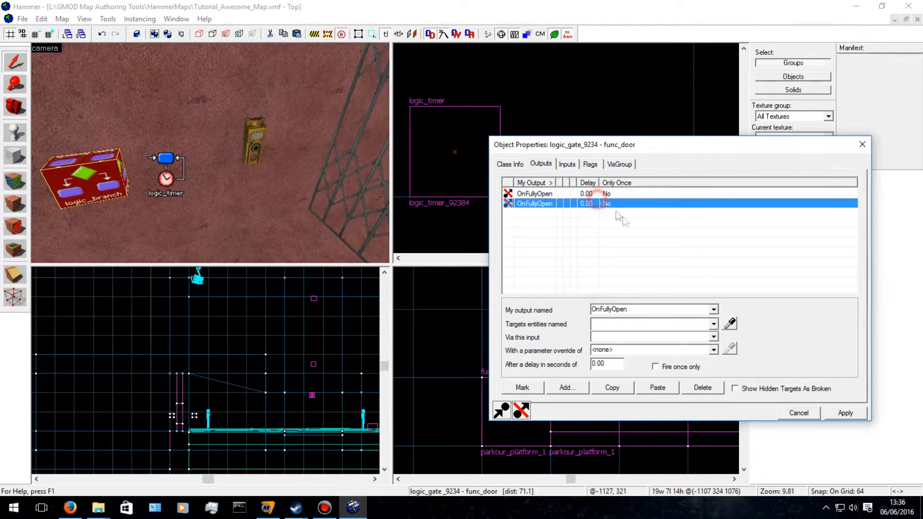
left_click(582, 195, "shift")
left_click(713, 324)
type("prop")
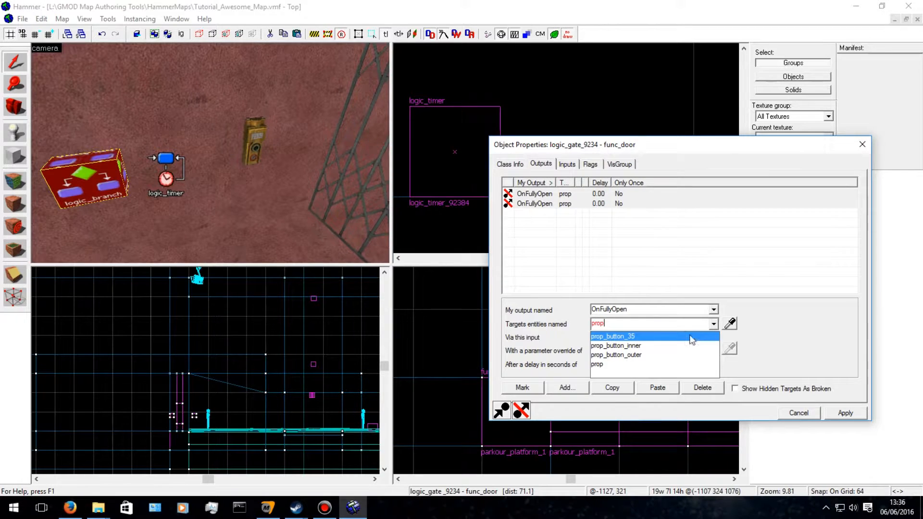
left_click(706, 336)
left_click(706, 337)
type("Ser")
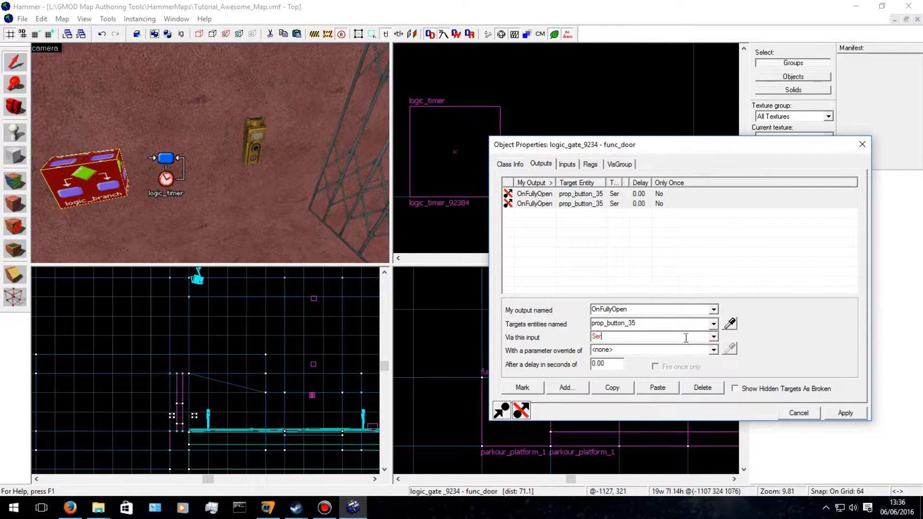
key("BackSpace")
type("tAnimation")
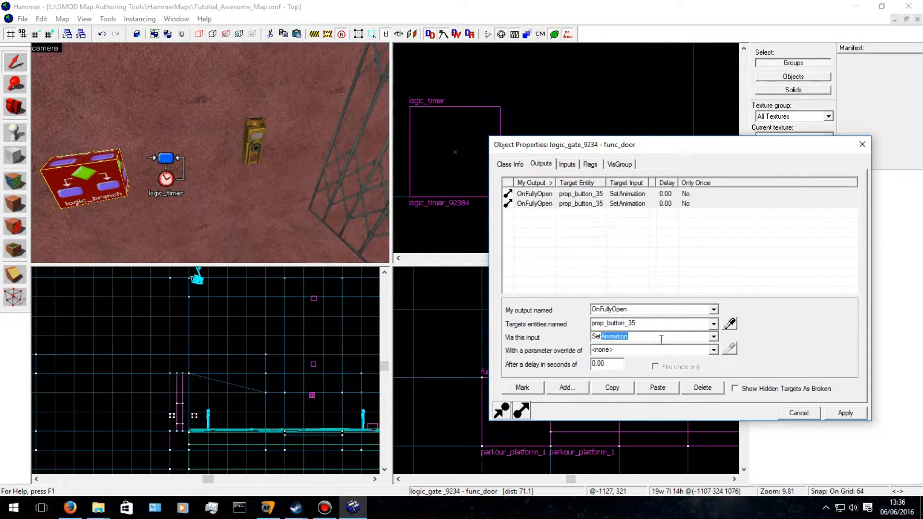
left_click(838, 412)
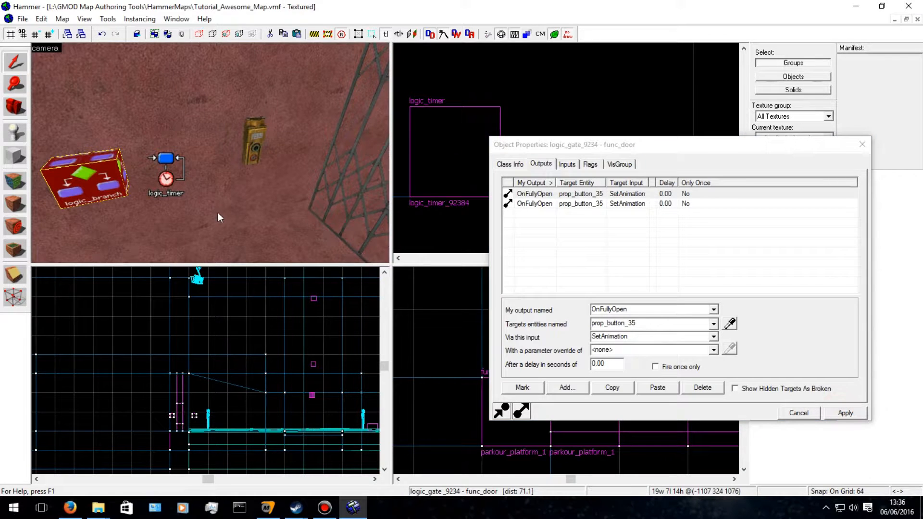
key("a")
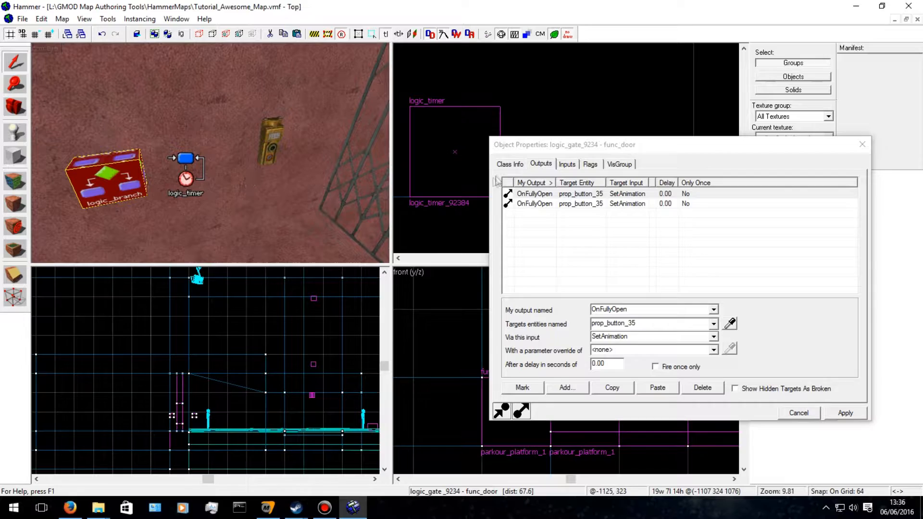
left_click(509, 164)
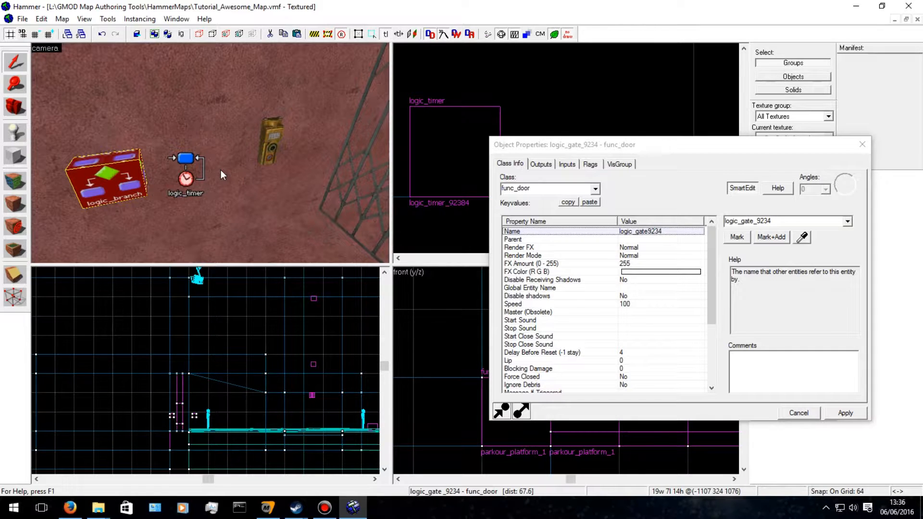
key("d")
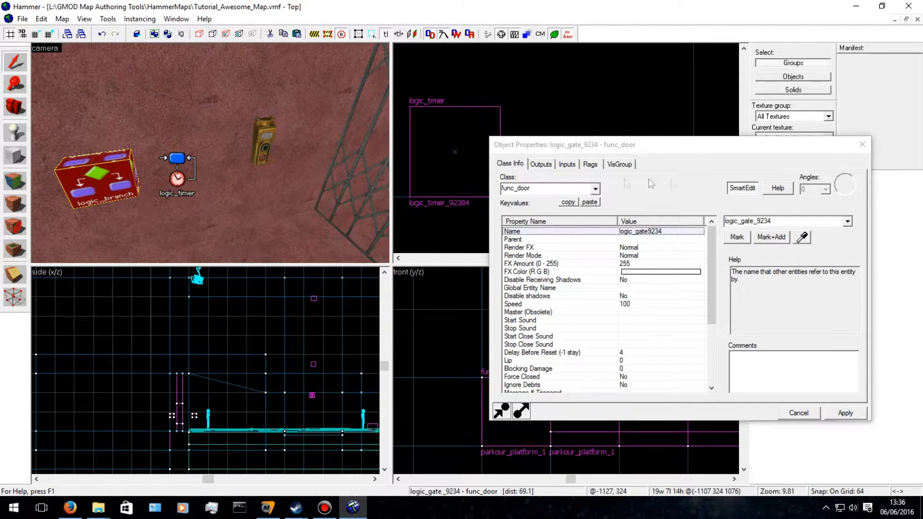
left_click(541, 164)
left_click(510, 163)
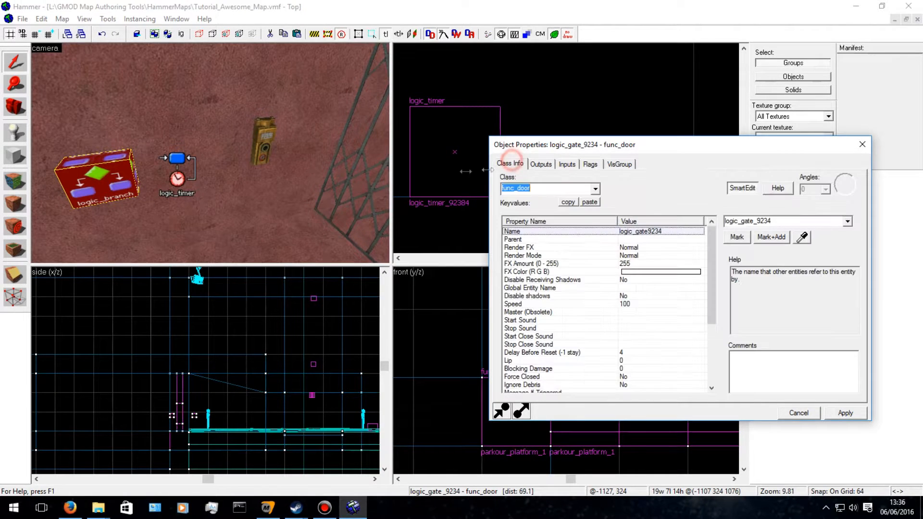
left_click(177, 180)
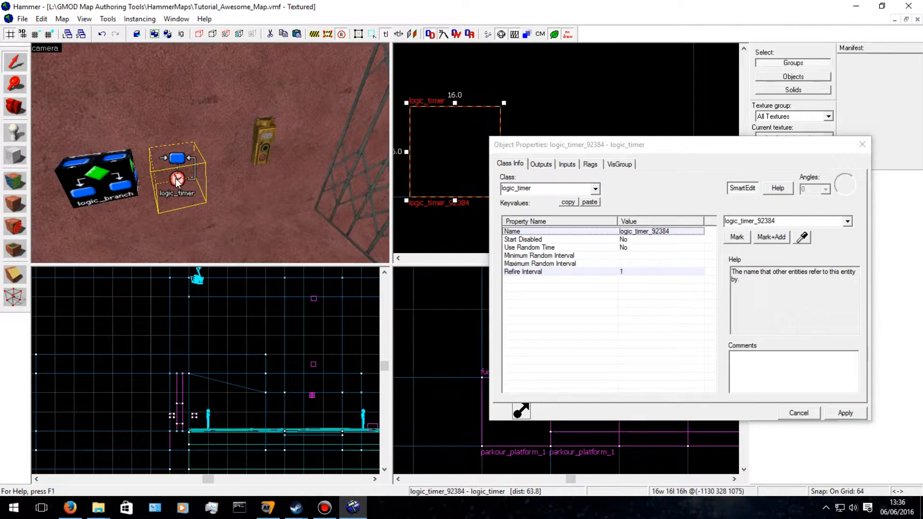
left_click(108, 170)
left_click(541, 164)
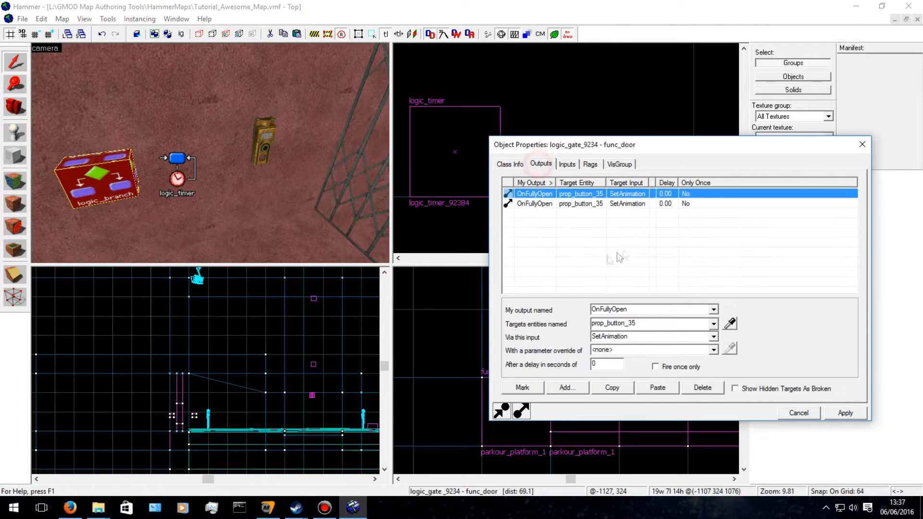
Examine the elevator button prop's animation sequences, previewing idleOn and returning it to idleoff.
left_click(271, 146)
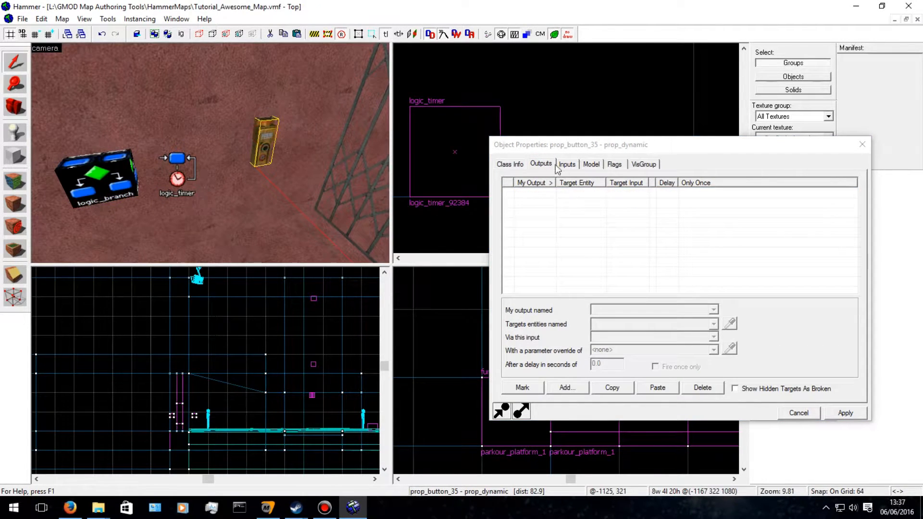
left_click(591, 163)
left_click(644, 183)
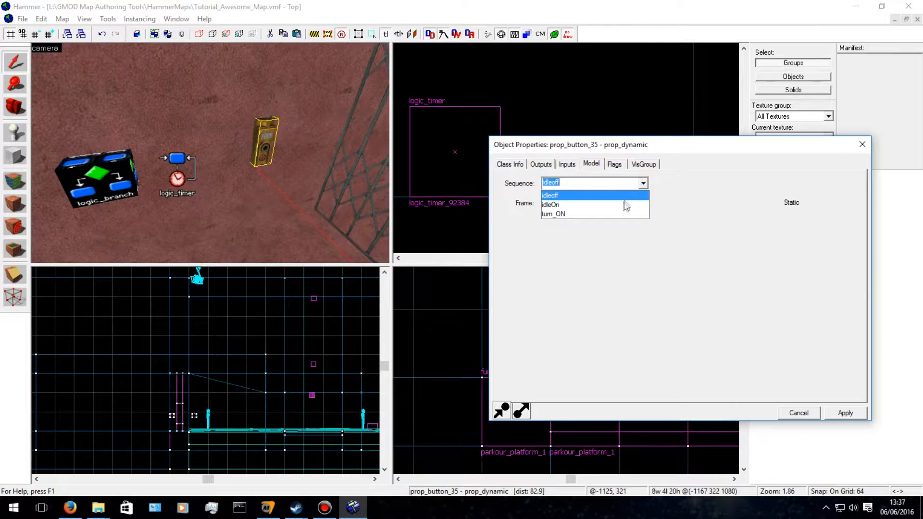
left_click(625, 204)
left_click(644, 183)
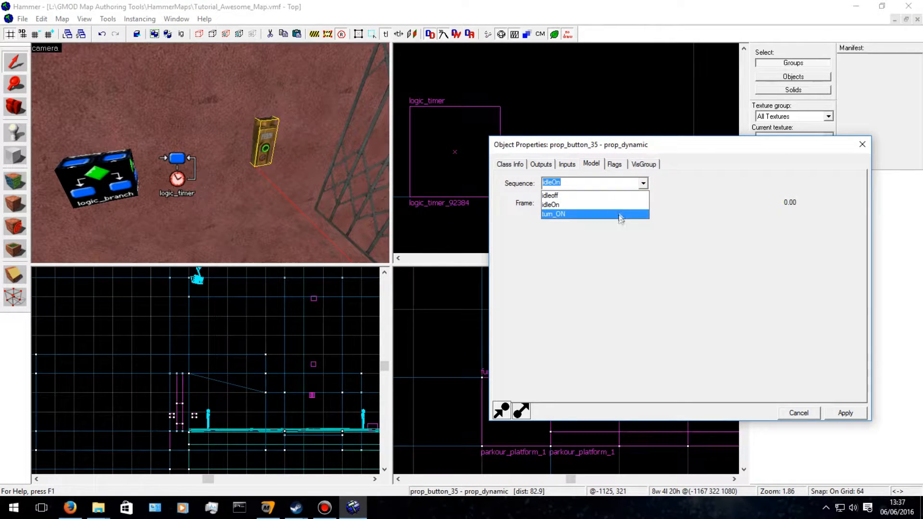
left_click(619, 194)
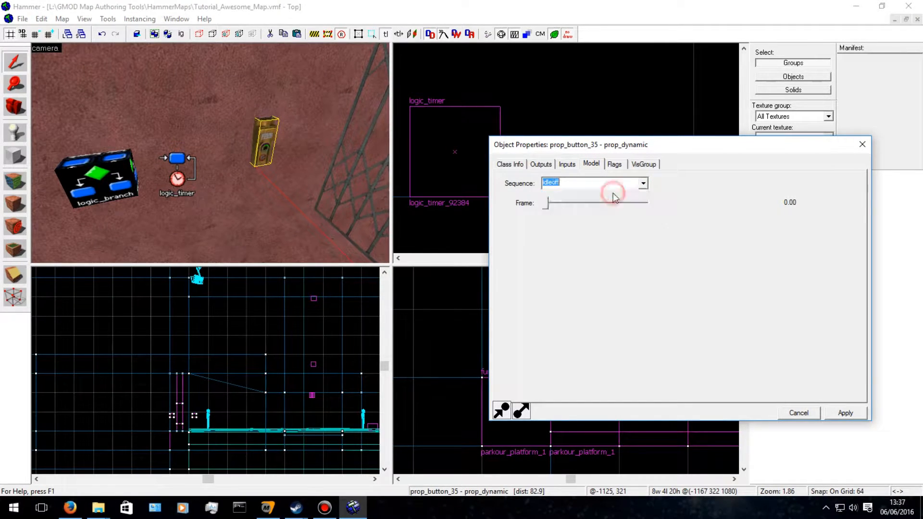
left_click(516, 163)
Set the parameter override of the first SetAnimation output on the logic_gate_9234 block to idleoff.
left_click(106, 177)
left_click(538, 164)
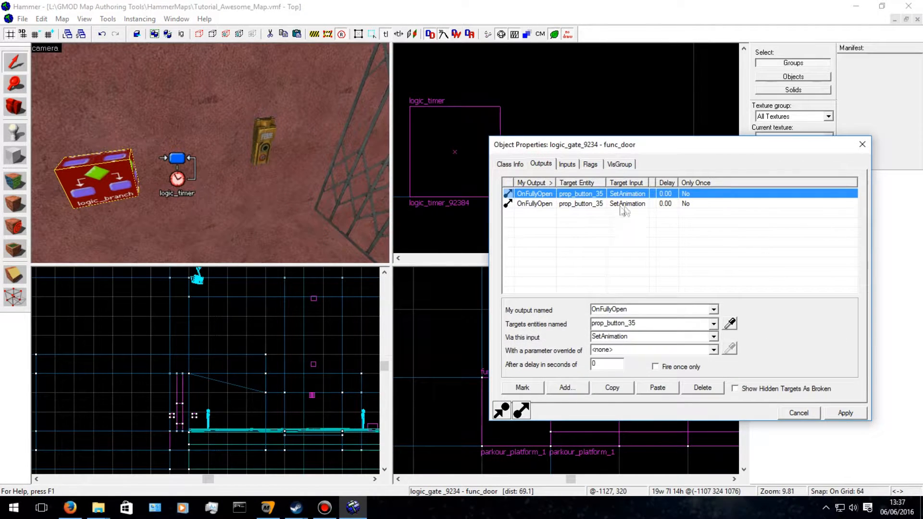
left_click(627, 351)
type("i")
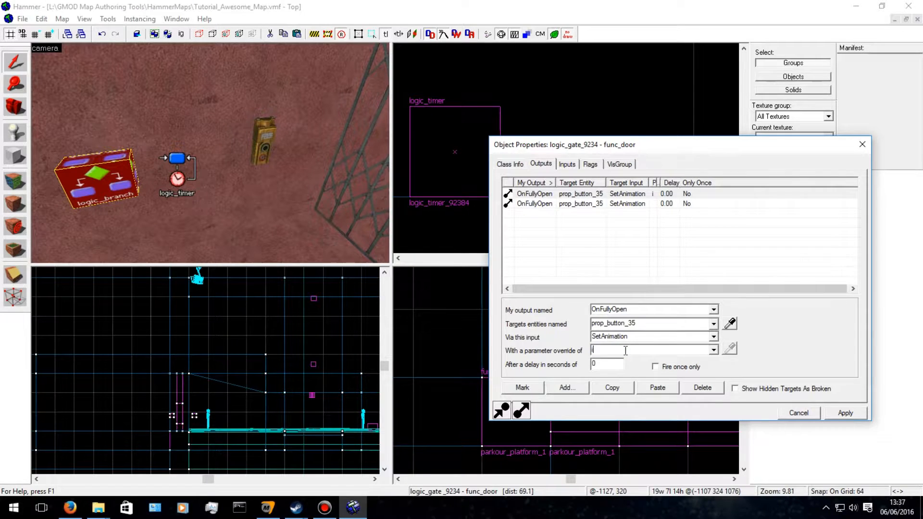
type("dleoff")
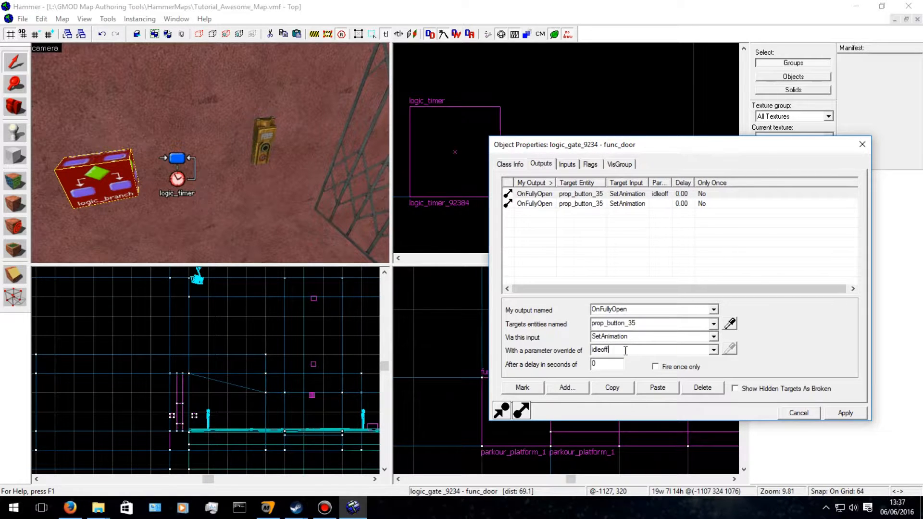
Set the second SetAnimation output's parameter override to idleon.
left_click(632, 204)
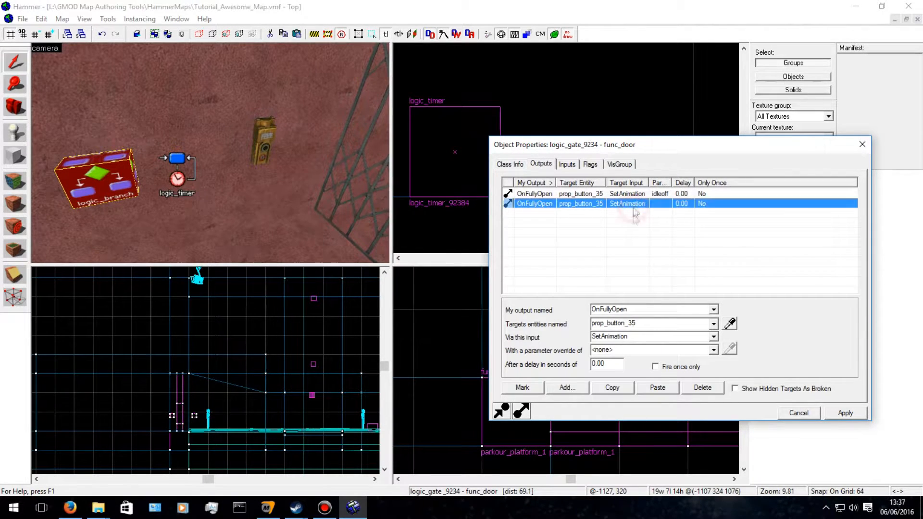
left_click(631, 351)
type("idfl")
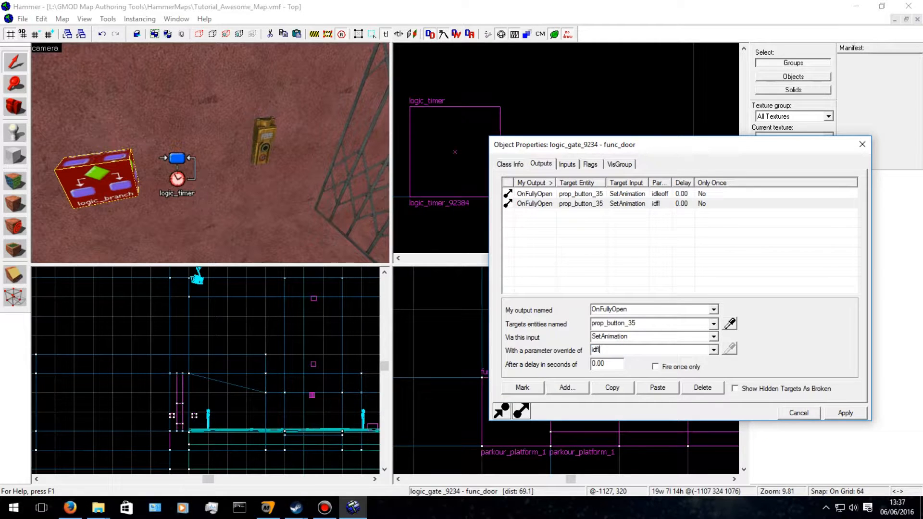
type("leoff")
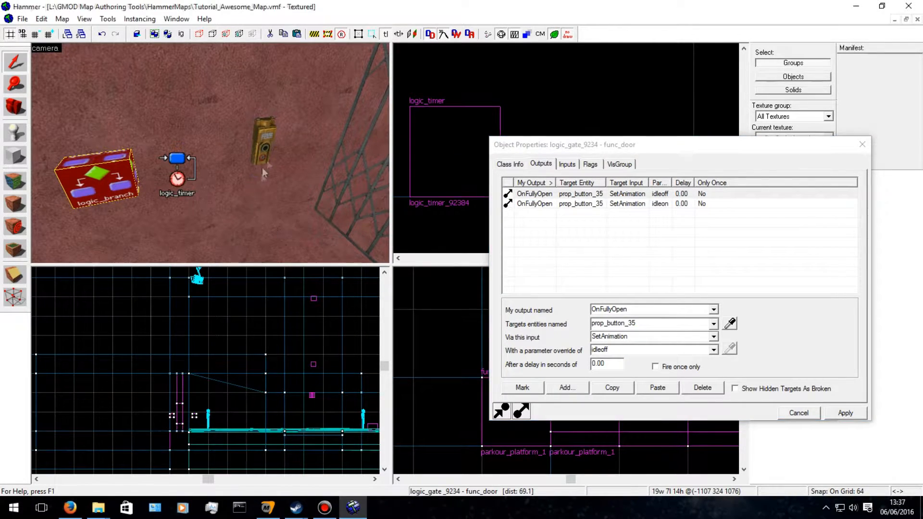
Check the button prop's sequence names and correct the second gate output's parameter override to idleOn.
left_click(264, 145)
left_click(591, 164)
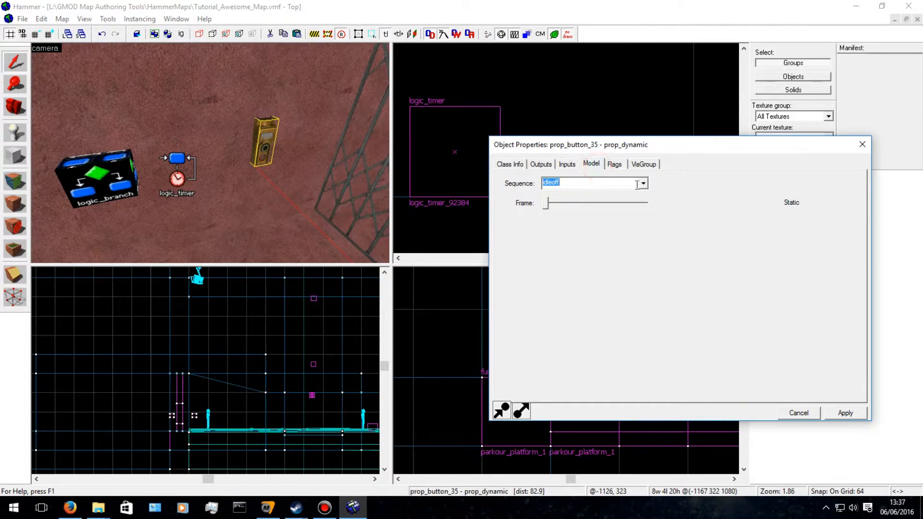
left_click(643, 183)
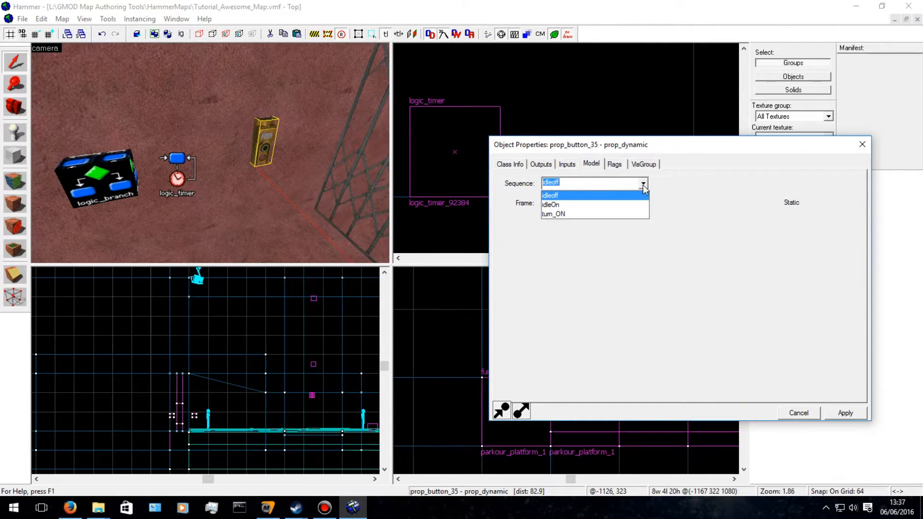
left_click(643, 186)
left_click(123, 187)
left_click(532, 168)
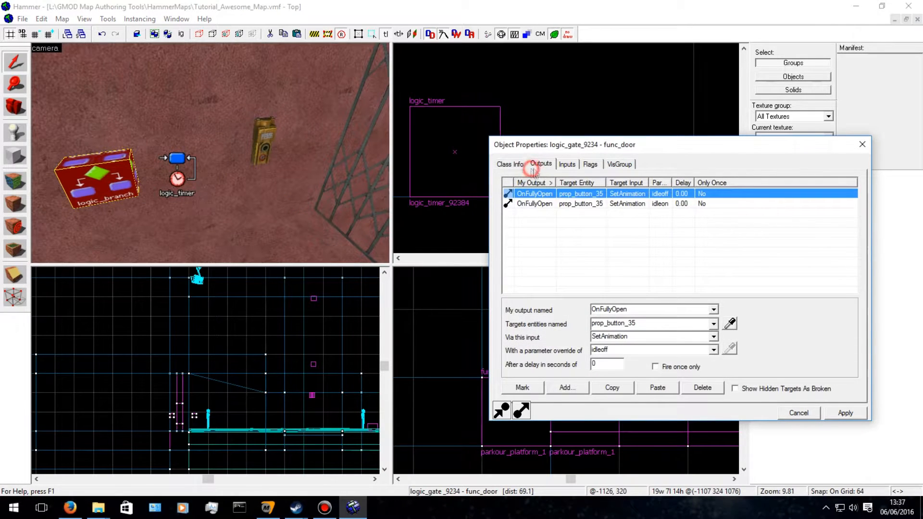
left_click(631, 205)
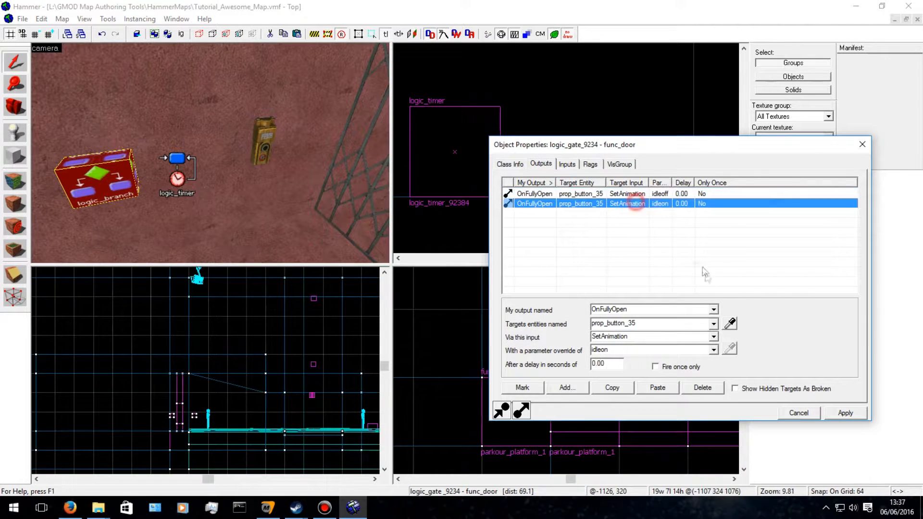
double_click(606, 349)
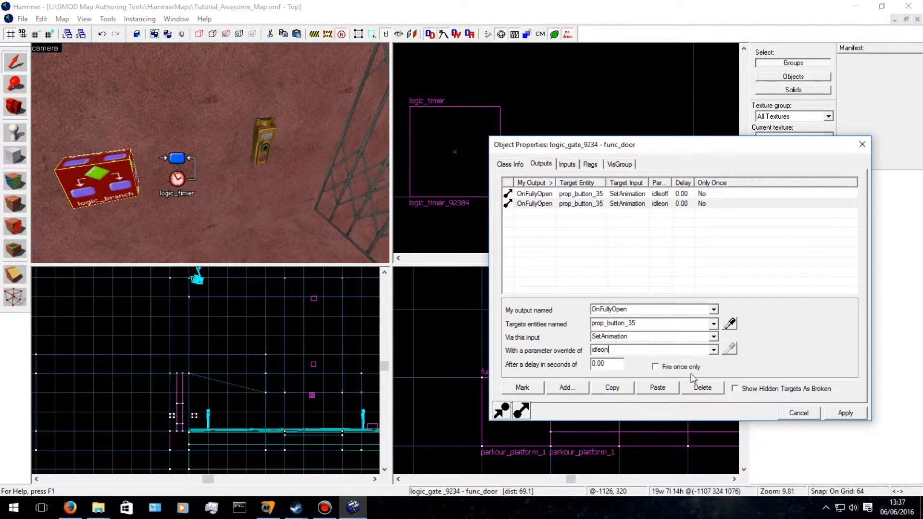
type("O")
key("Return")
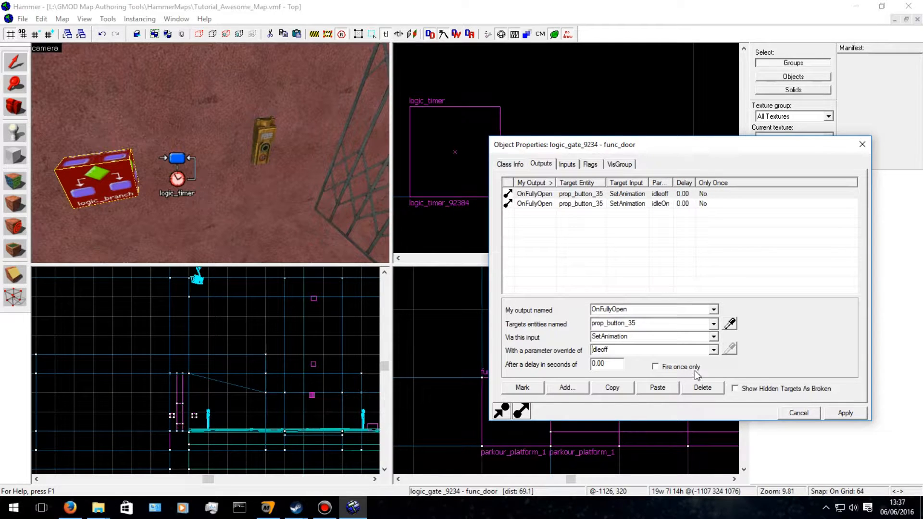
Change the trigger of the idleoff output to OnFullyClosed and apply it.
left_click(615, 194)
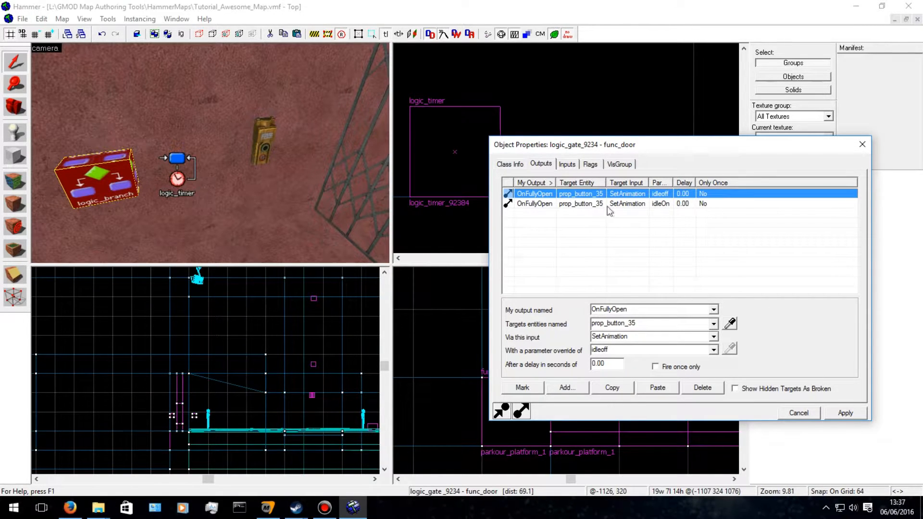
left_click(714, 309)
scroll(660, 345, "up", 1)
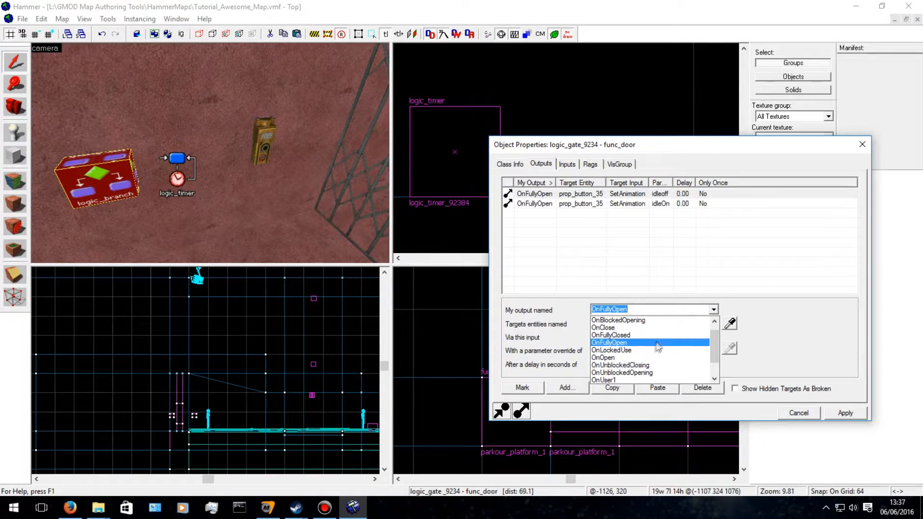
left_click(613, 335)
left_click(844, 413)
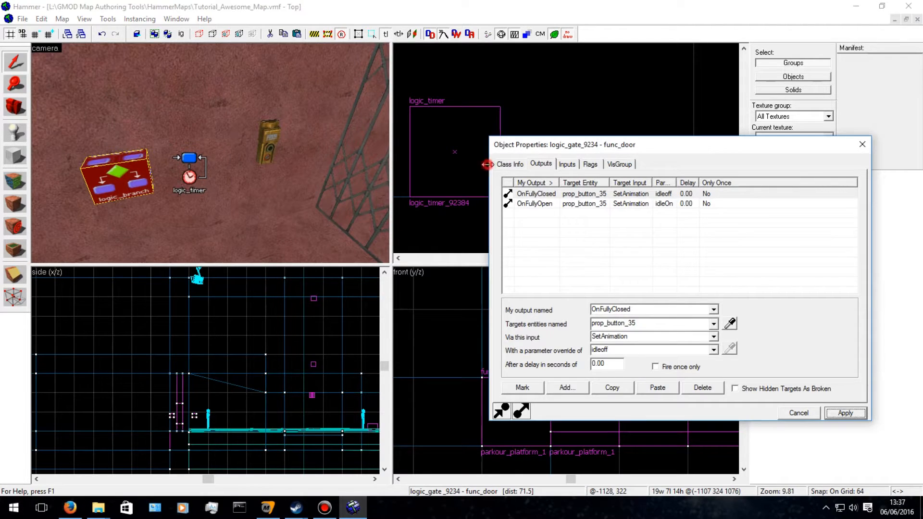
Set the speed of the logic_gate_9234 func_door to 500.
left_click(509, 164)
left_click(639, 327)
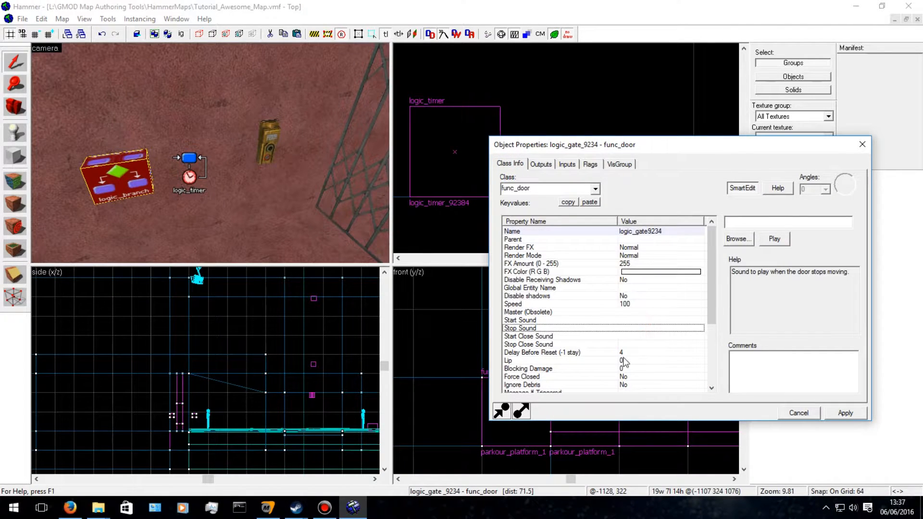
left_click(630, 304)
double_click(733, 222)
type("500")
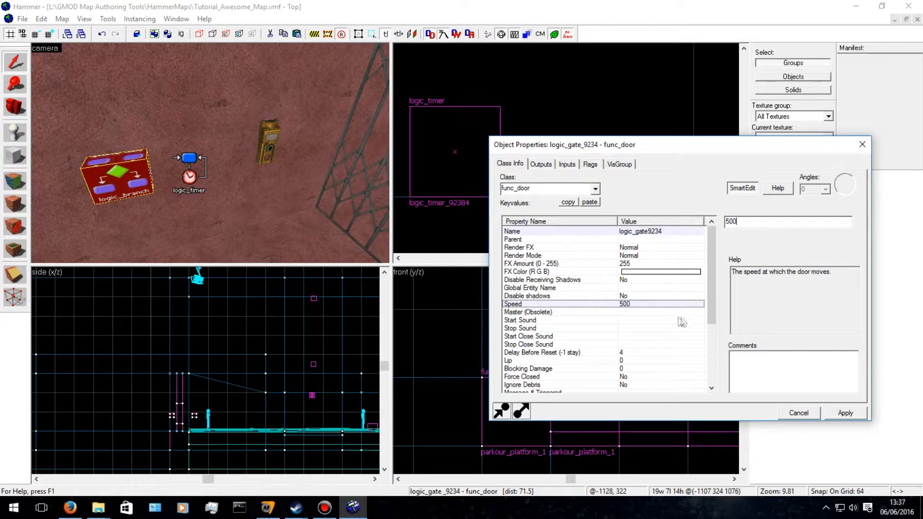
scroll(644, 354, "down", 1)
Enable the Door Silent flag and disable the Touch Opens flag on the logic_gate_9234 block.
left_click(589, 164)
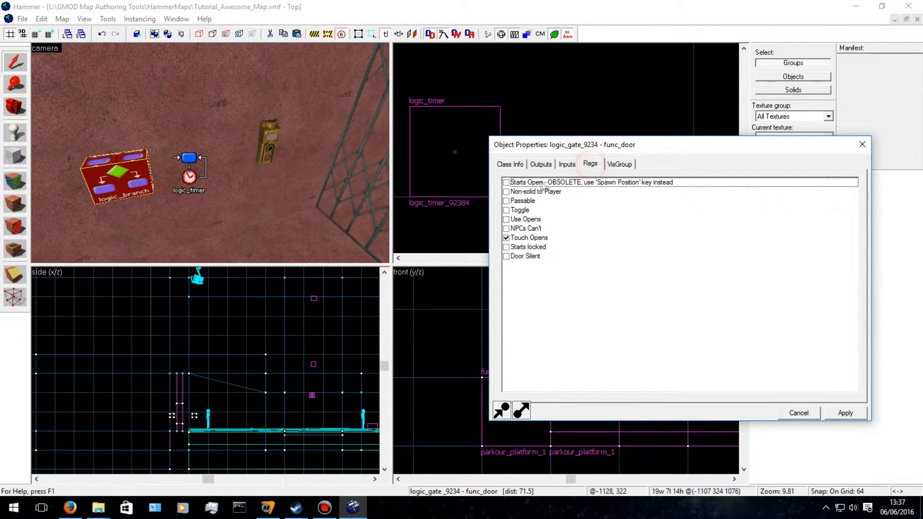
left_click(507, 257)
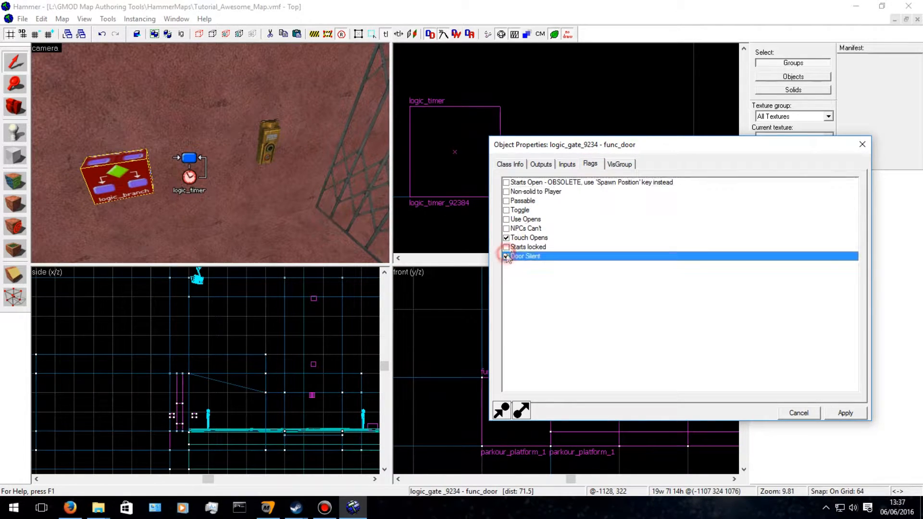
left_click(520, 164)
left_click(593, 166)
left_click(506, 238)
left_click(509, 164)
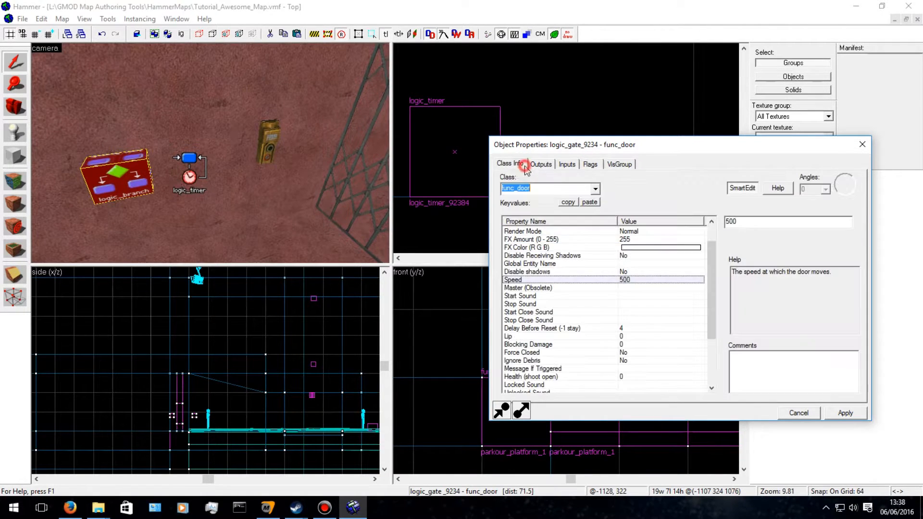
Apply the logic gate's property changes and check the logic_timer's flags.
left_click(845, 414)
left_click(189, 172)
left_click(590, 165)
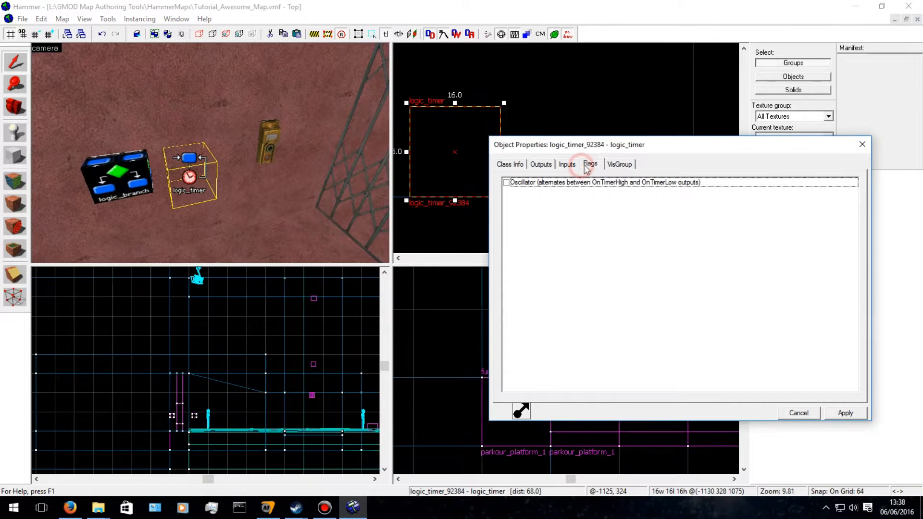
left_click(507, 163)
Duplicate the func_door logic gate block onto the front of the elevator button prop.
left_click(269, 142)
key("s")
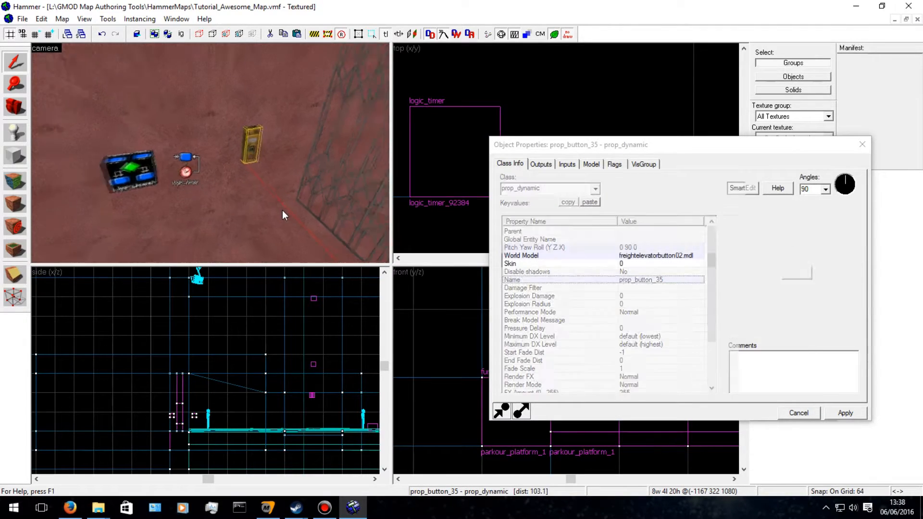
key("Right")
key("w")
key("Left")
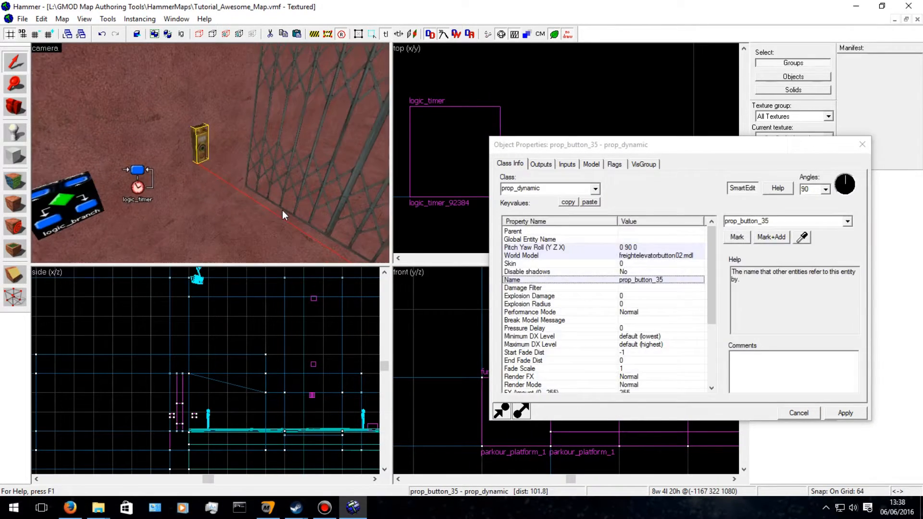
left_click(83, 209)
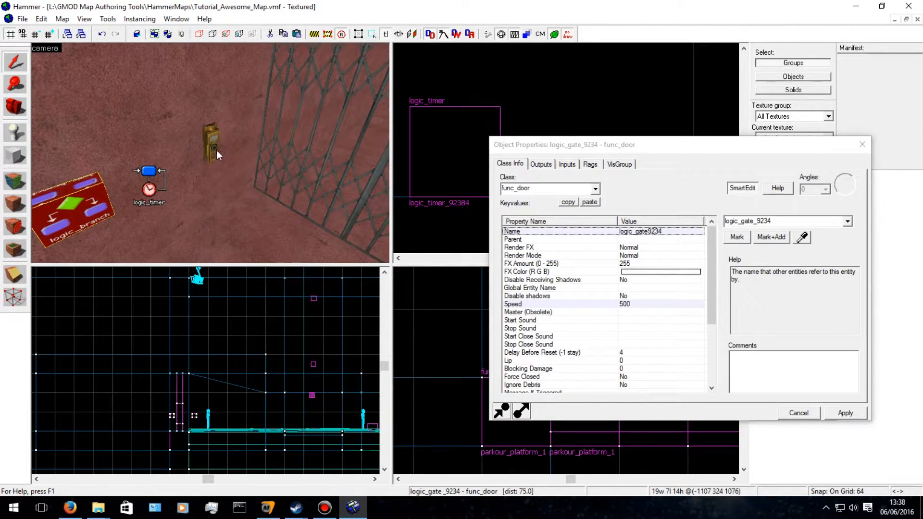
key("ctrl+v")
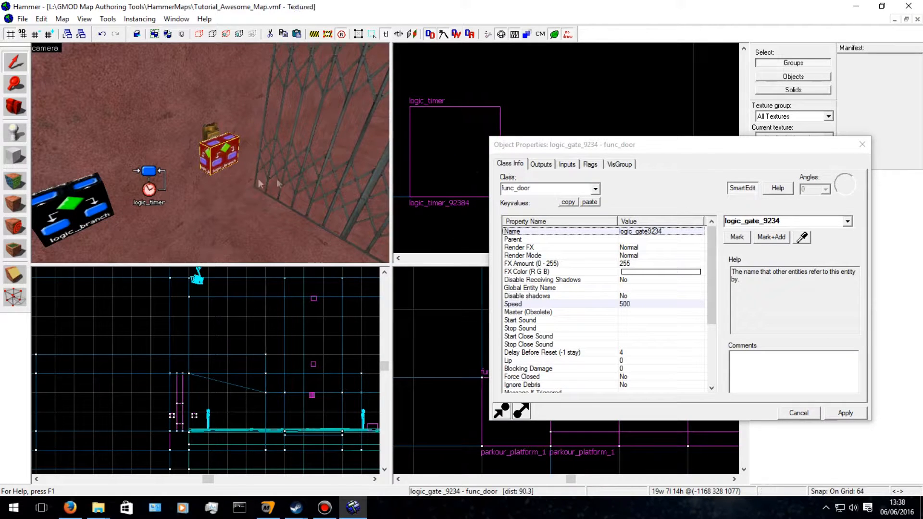
Shrink the copied block to about 8.4 units wide and 5.2 units deep and fit it over the button prop's front.
left_click_drag(594, 151, 775, 164)
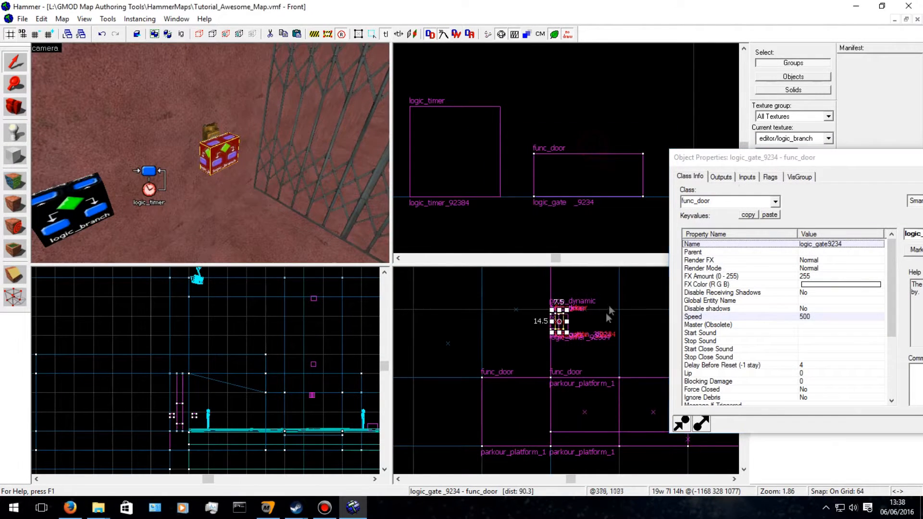
scroll(613, 298, "up", 7)
scroll(545, 331, "up", 3)
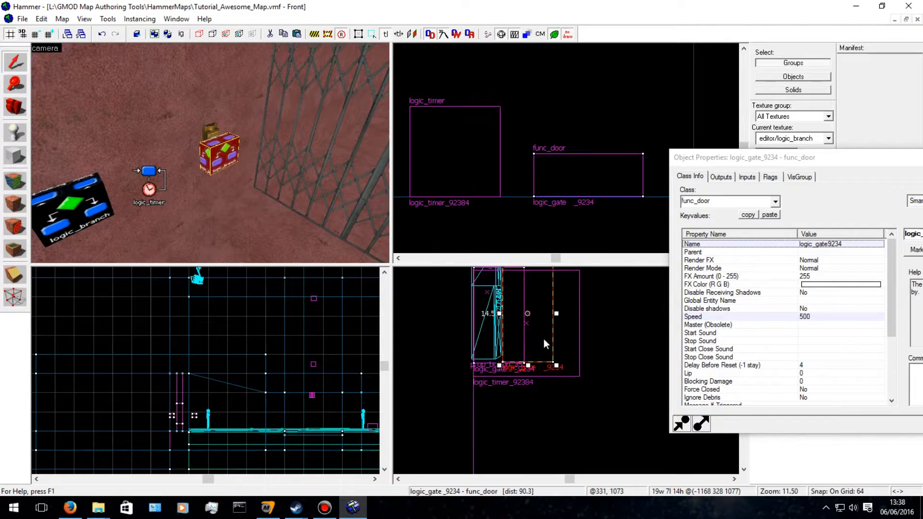
left_click_drag(556, 359, 541, 359)
scroll(493, 194, "down", 10)
scroll(493, 193, "up", 9)
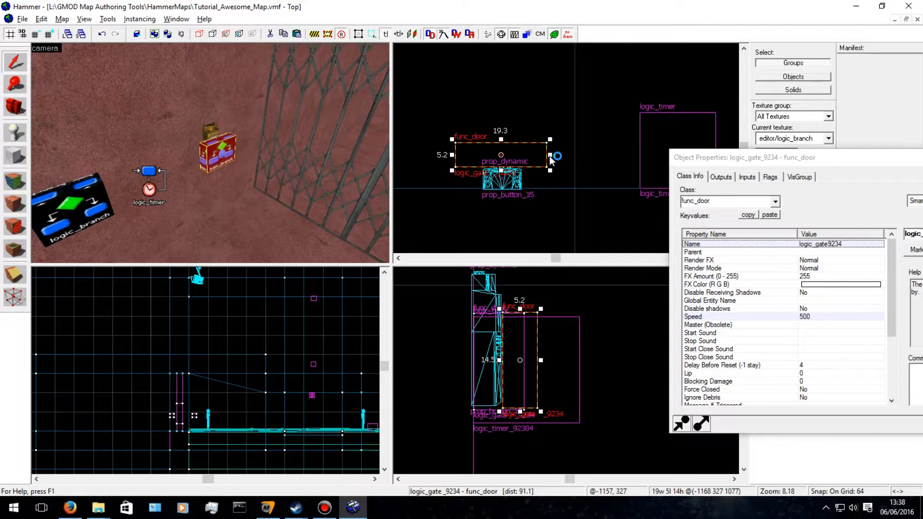
left_click_drag(550, 154, 531, 155)
left_click_drag(453, 155, 484, 155)
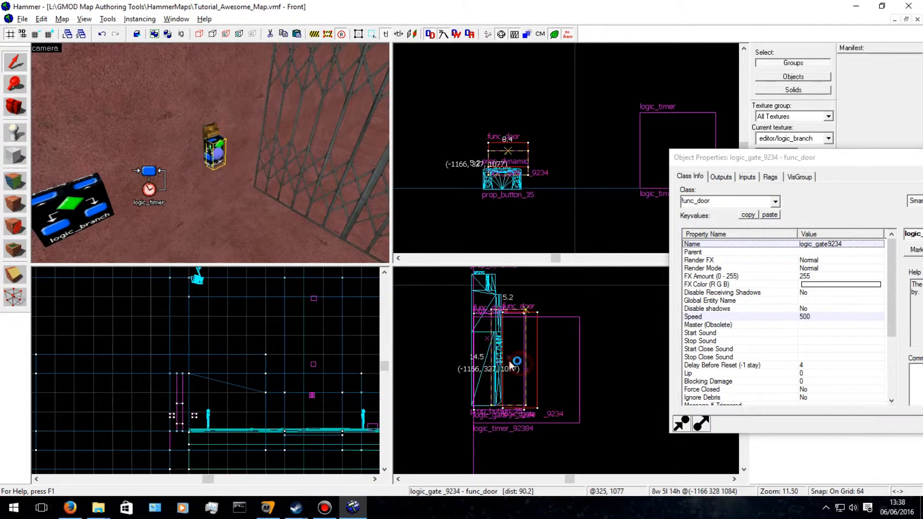
Apply the tools/toolsinvisible texture to all faces of the copied block.
left_click(15, 181)
left_click(629, 332)
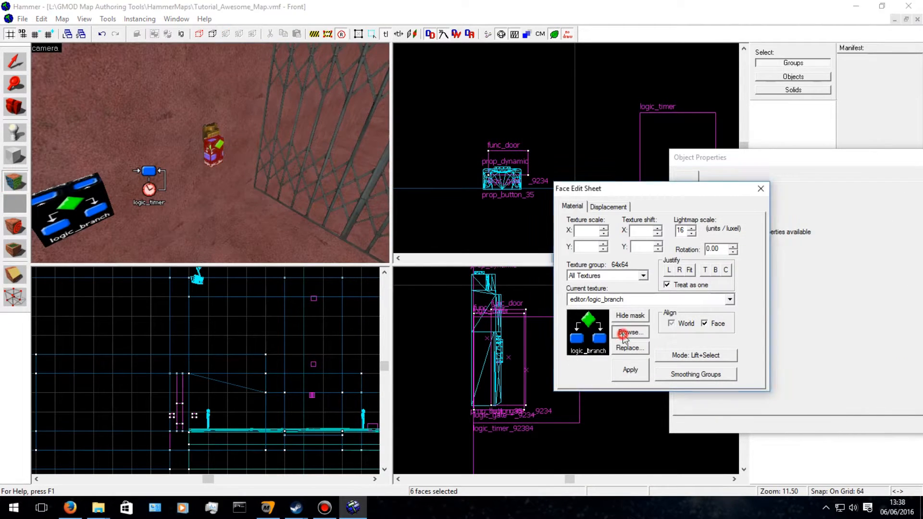
type("inv")
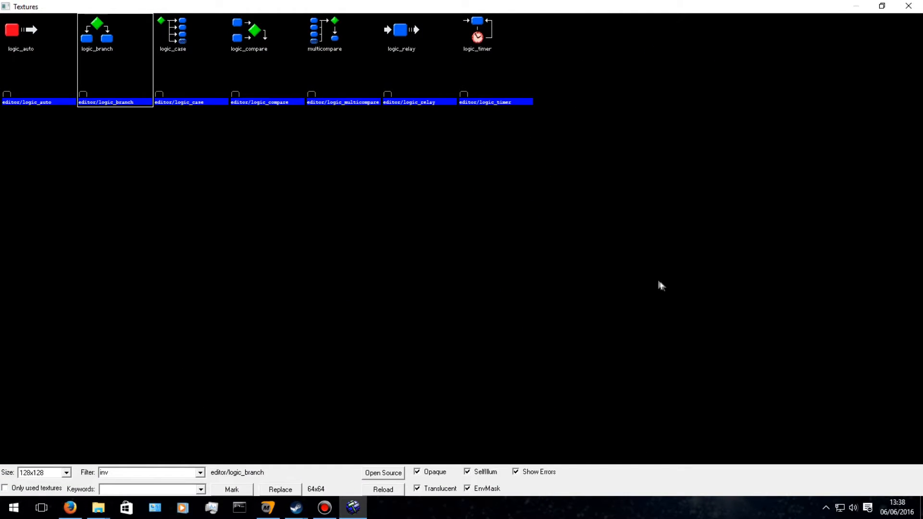
double_click(427, 60)
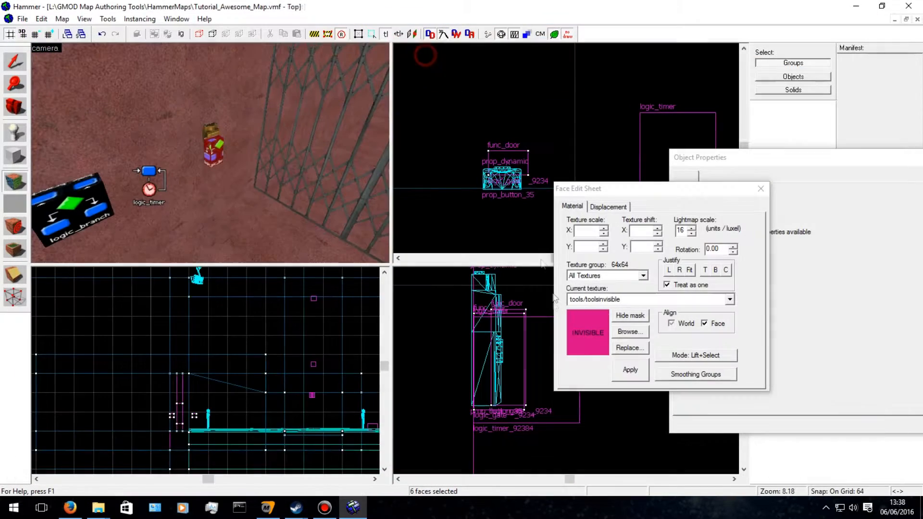
left_click(630, 369)
left_click(764, 189)
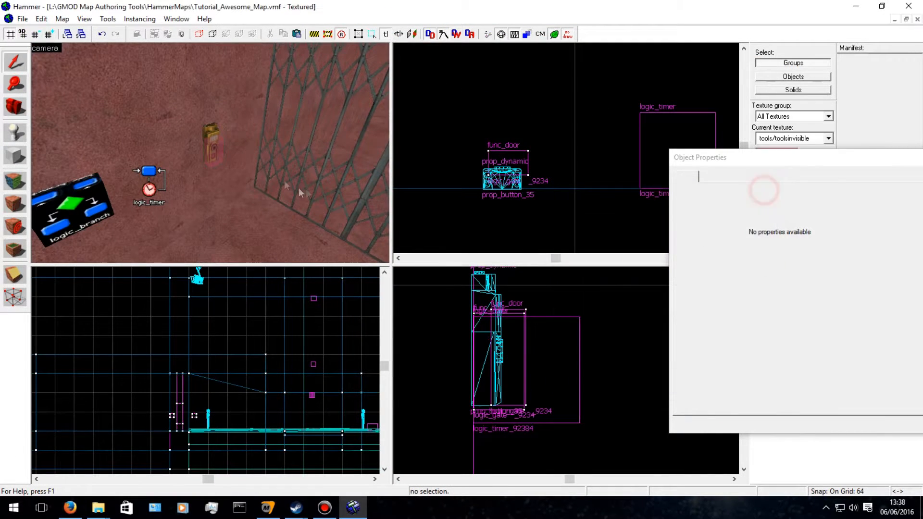
Disable the Door Silent flag on the invisible func_door block over the button prop.
key("w")
key("d")
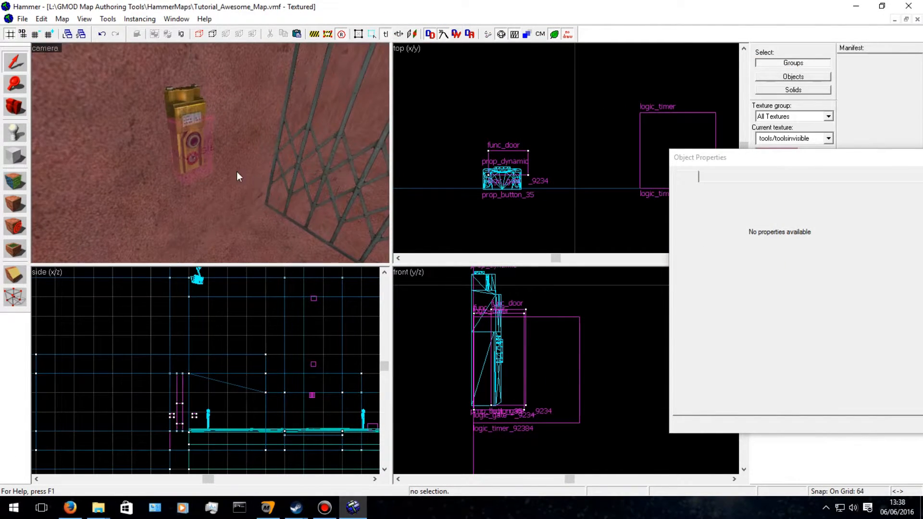
key("s")
left_click(211, 153)
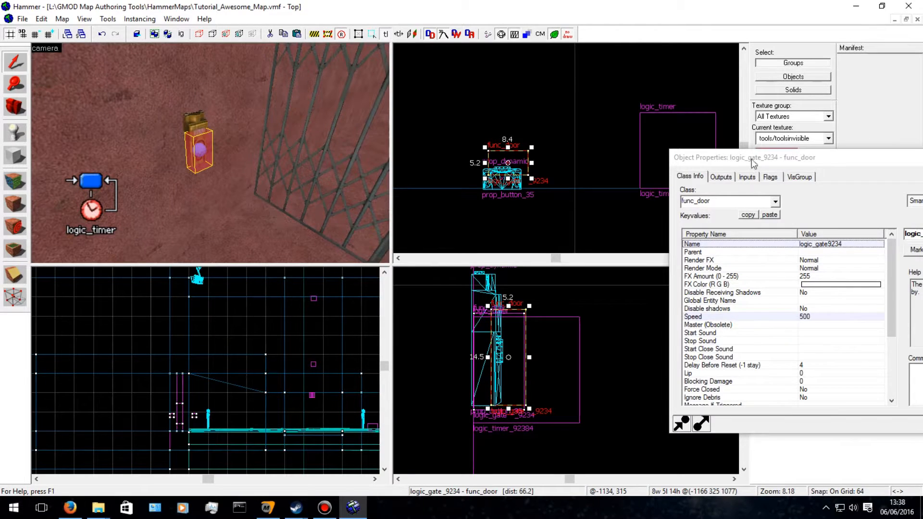
left_click_drag(753, 163, 383, 128)
left_click(608, 198)
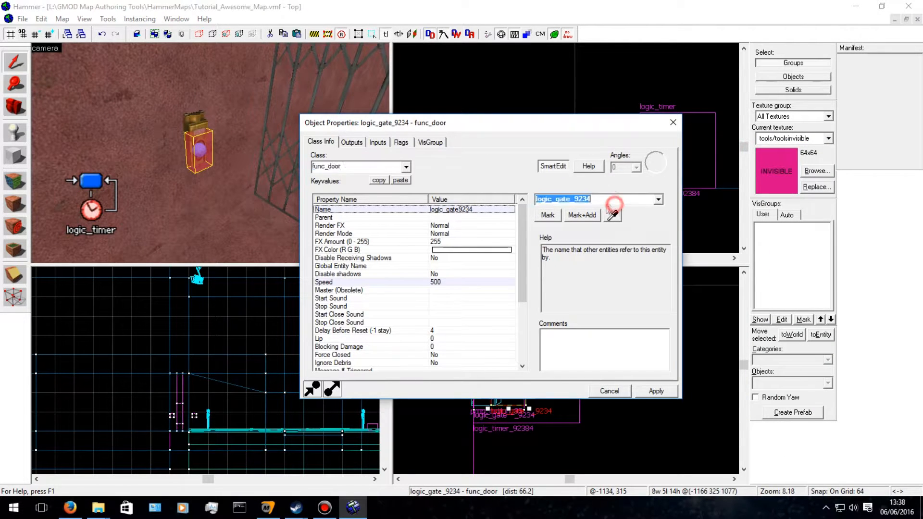
left_click(400, 143)
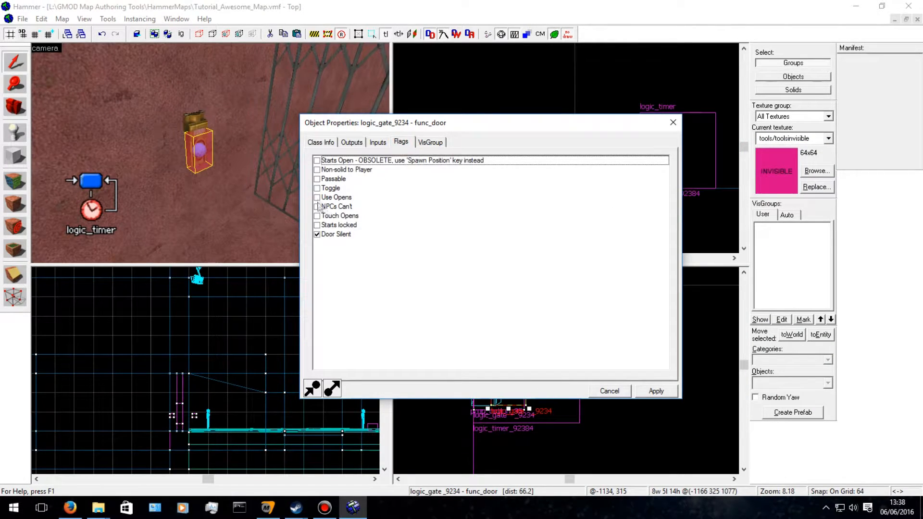
left_click(317, 197)
left_click(320, 141)
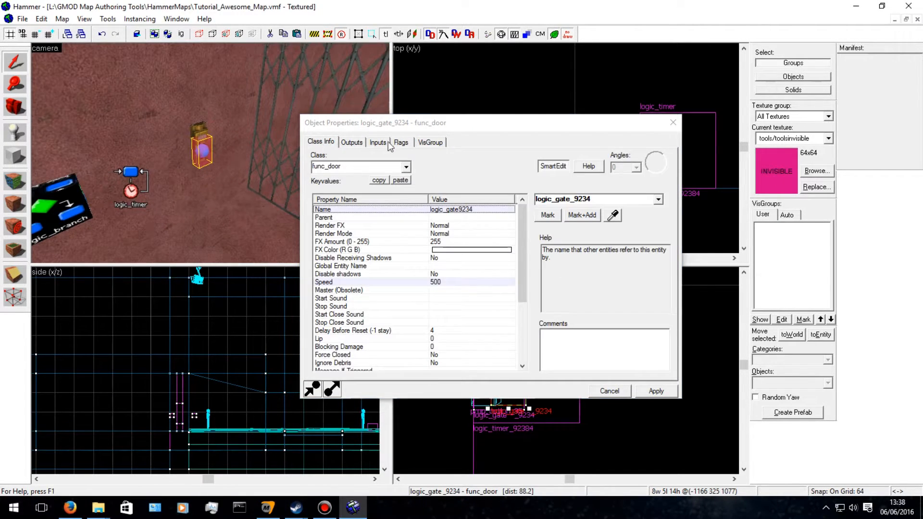
left_click(400, 143)
left_click(316, 234)
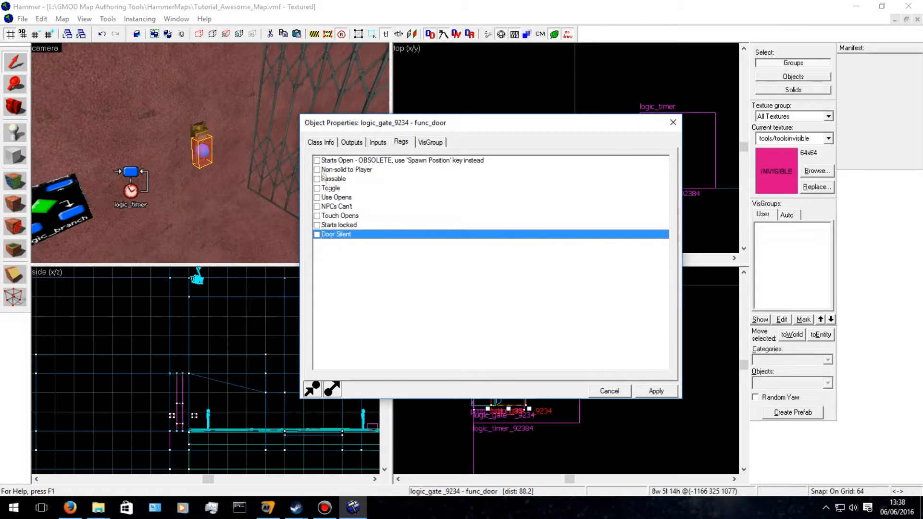
Open the sound browser for the invisible func_door's Start Sound.
left_click(320, 142)
left_click(453, 322)
left_click(448, 298)
left_click(542, 218)
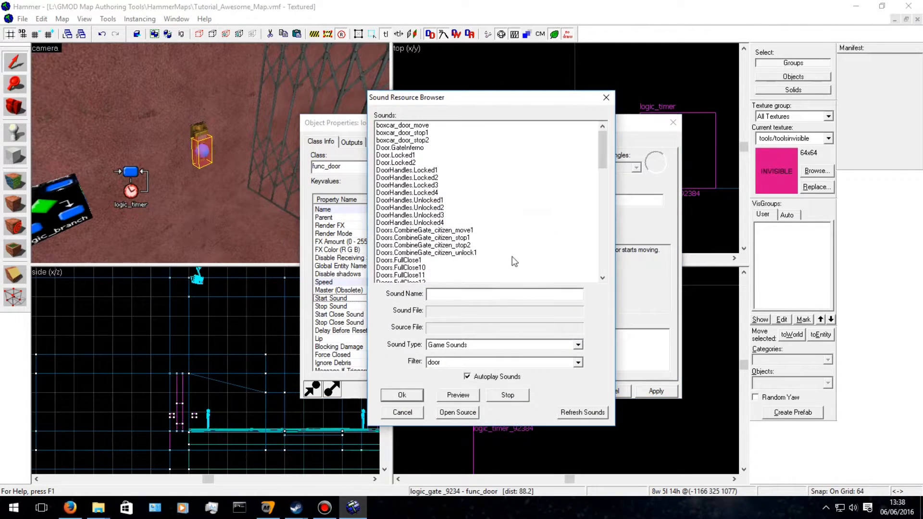
Filter the game sounds by "button" and apply Buttons.snd1 as the button door's start sound.
double_click(437, 362)
type("button")
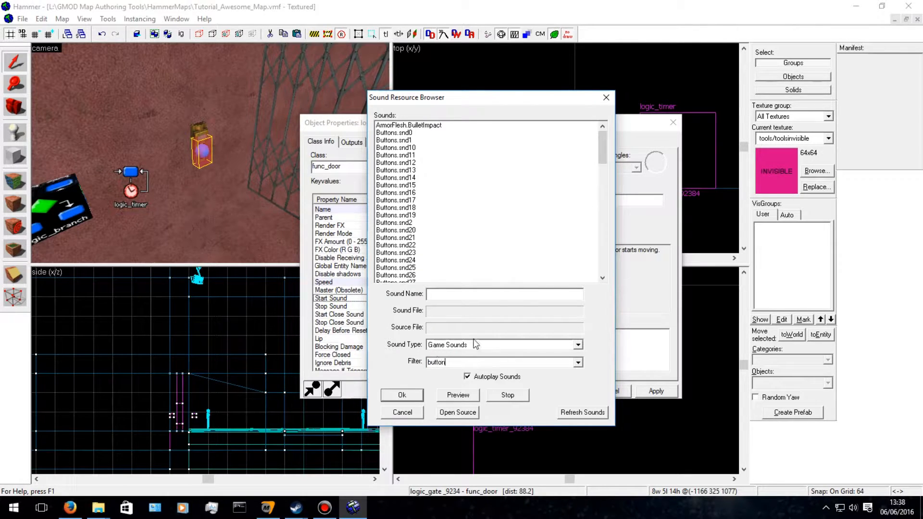
left_click(436, 182)
left_click(419, 134)
left_click(402, 395)
left_click(656, 391)
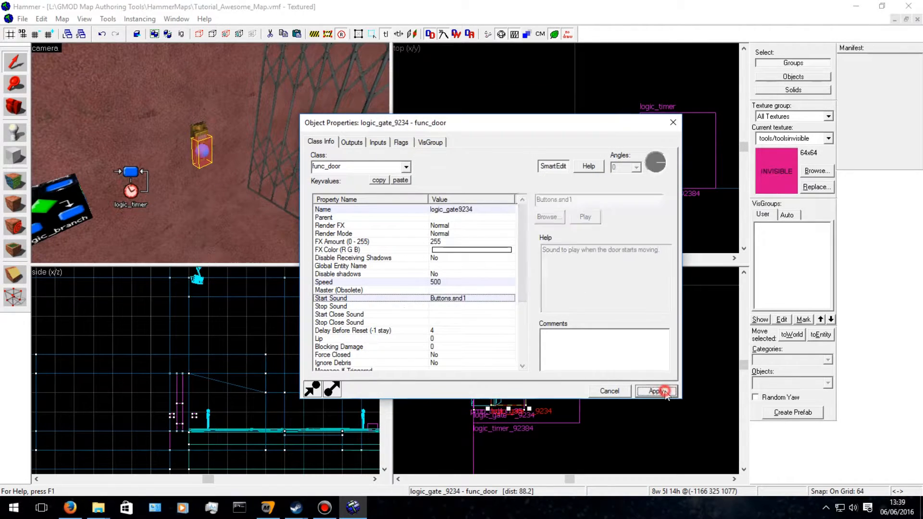
Rename the large metal gate's func_door entity from the parkour platform name to gate_parkour_02314.
key("s")
key("a")
key("Right")
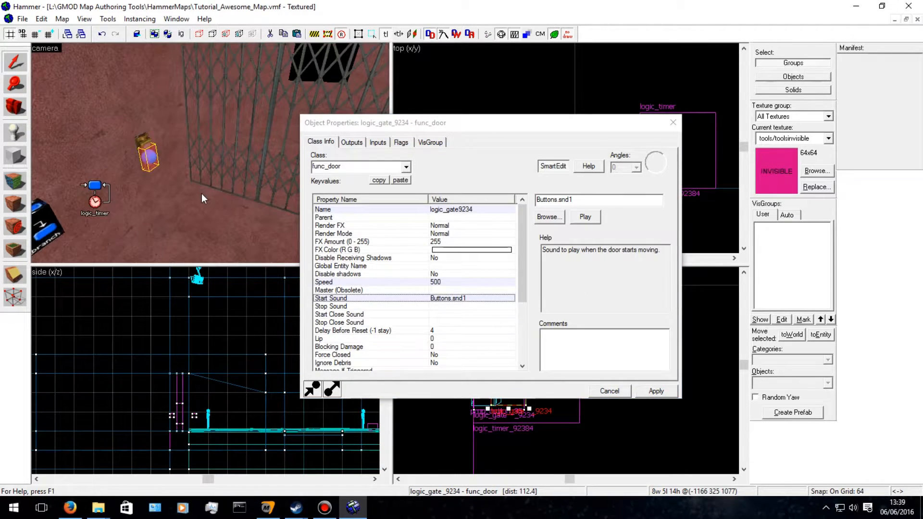
left_click(226, 187)
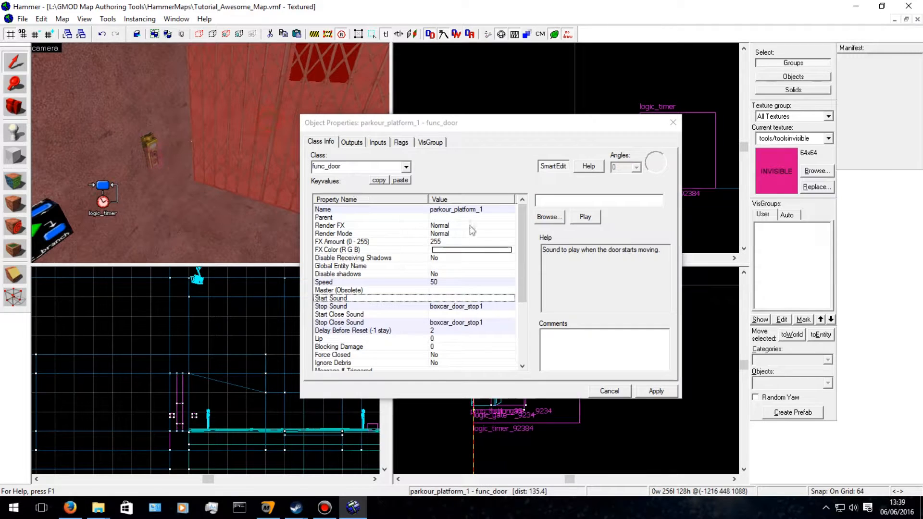
left_click(471, 211)
left_click(602, 198)
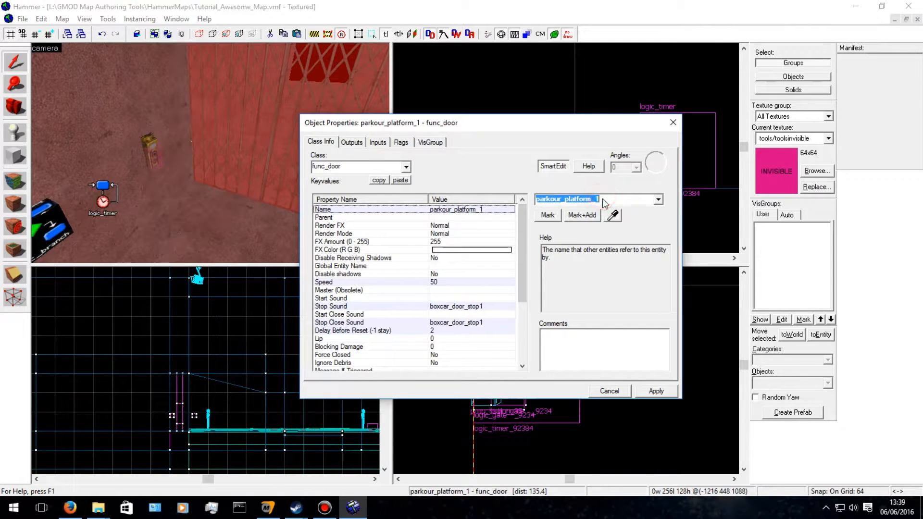
type("gate_")
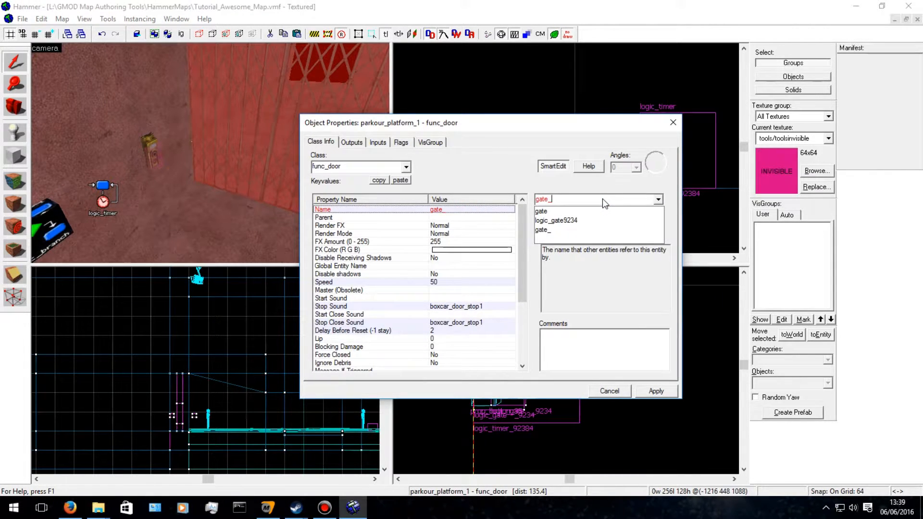
type("parkou")
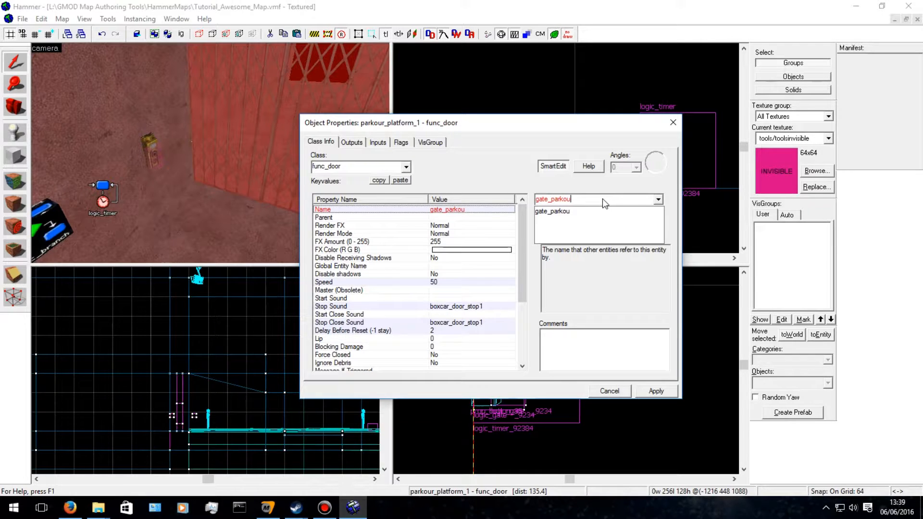
type("r_02314")
key("Return")
Rename the invisible func_door brush over the wall button as button_94235.
left_click(154, 158)
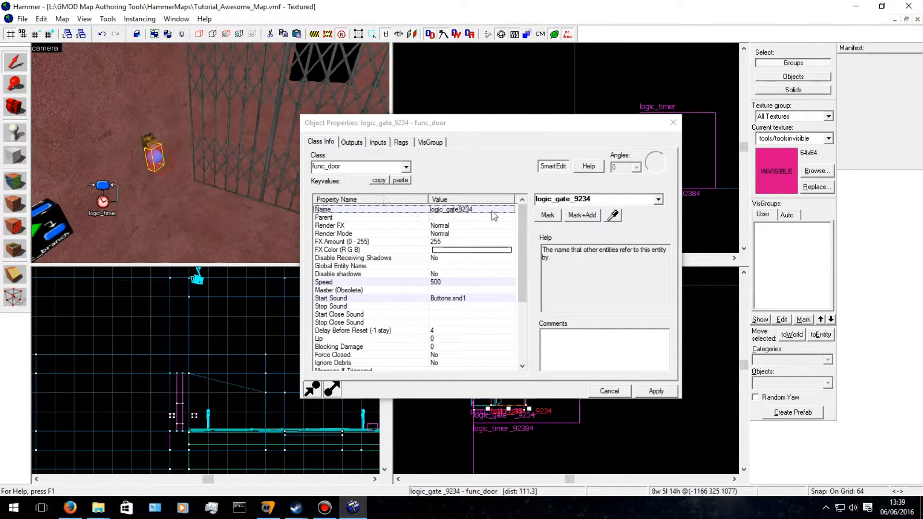
double_click(597, 198)
type("b")
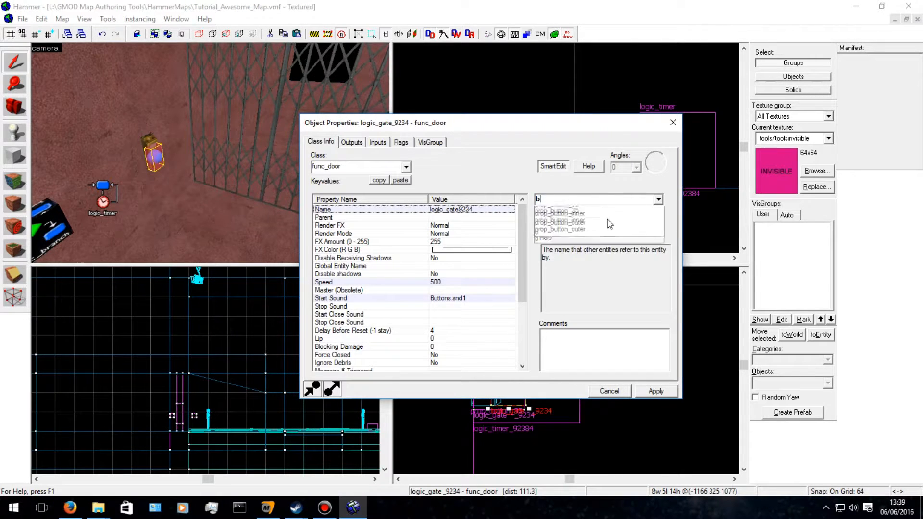
type("utton_94235")
key("Return")
Delete both existing SetAnimation outputs from the button_94235 door.
left_click(190, 180)
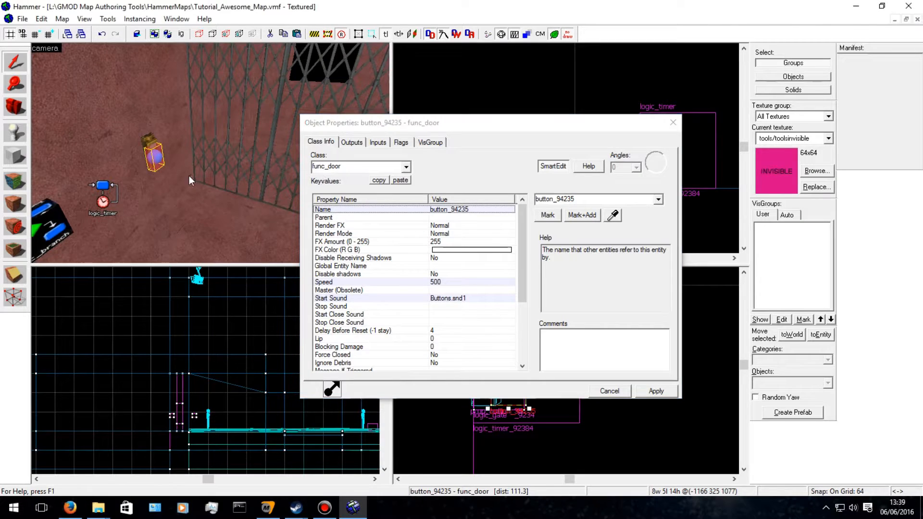
key("w")
key("a")
key("d")
key("d")
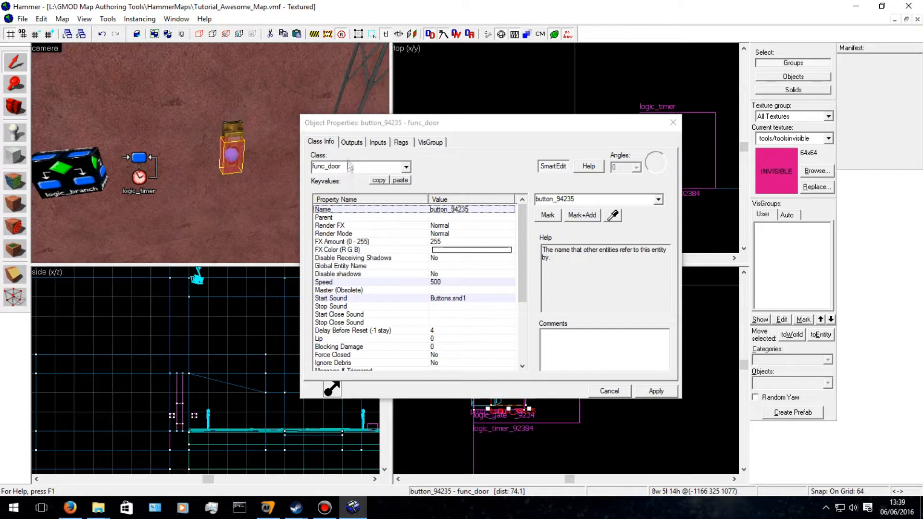
left_click(351, 141)
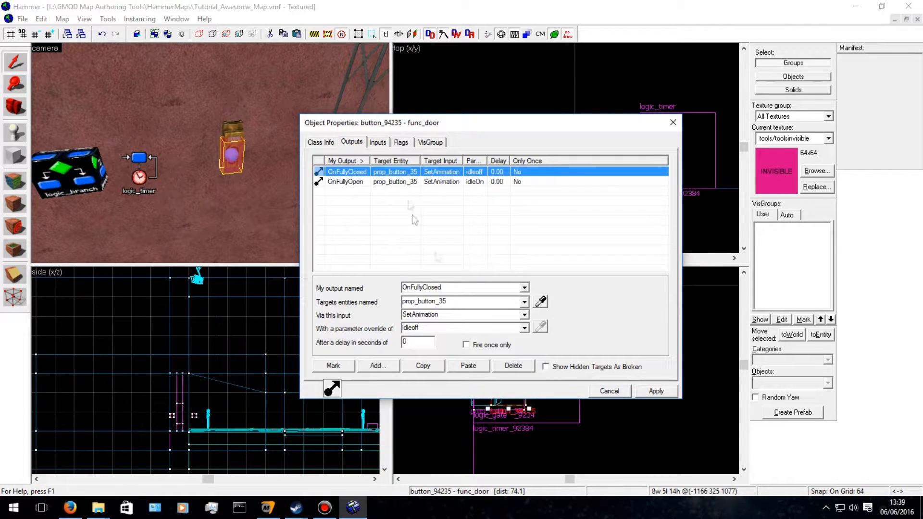
left_click(514, 365)
left_click(514, 365)
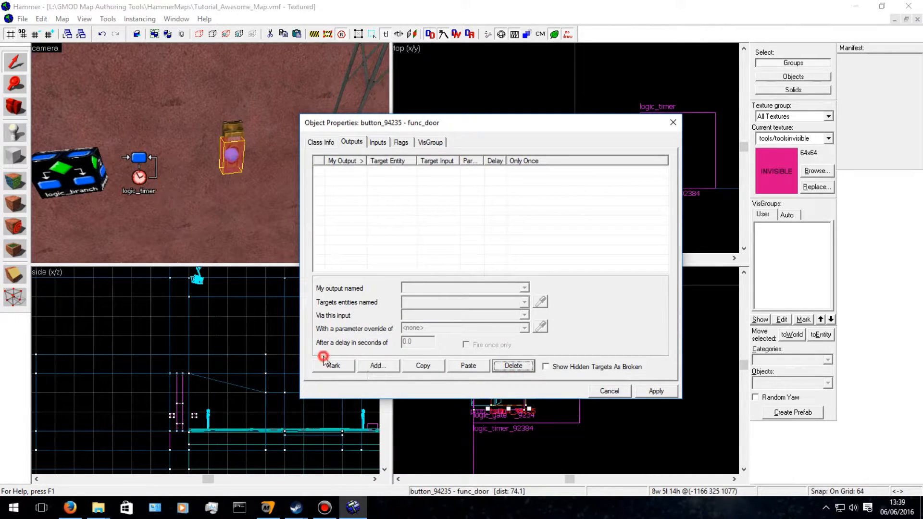
Add an OnFullyOpen output to the button door that targets button_94235 and apply it.
left_click(377, 365)
left_click(524, 288)
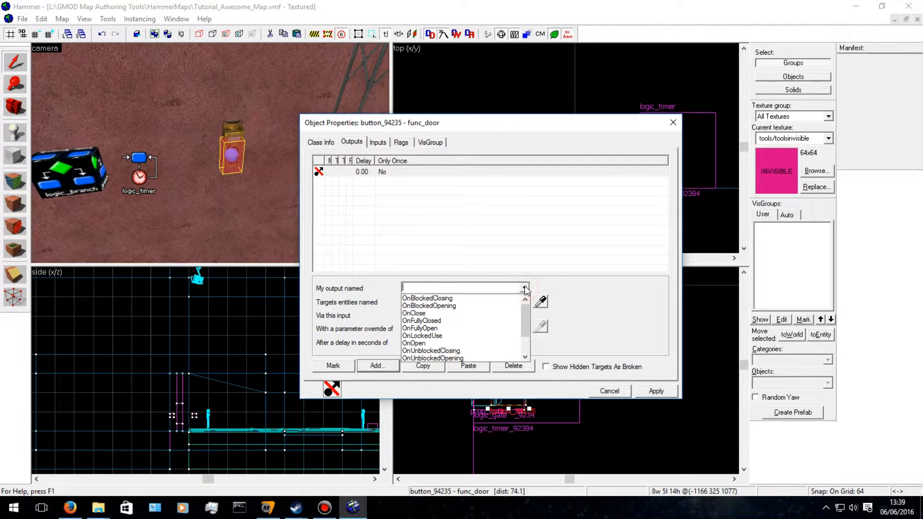
left_click(484, 327)
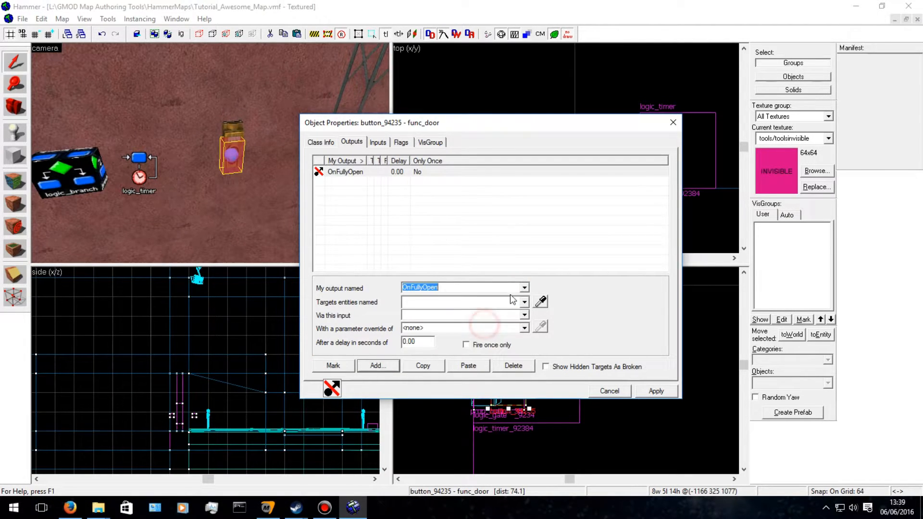
left_click(524, 301)
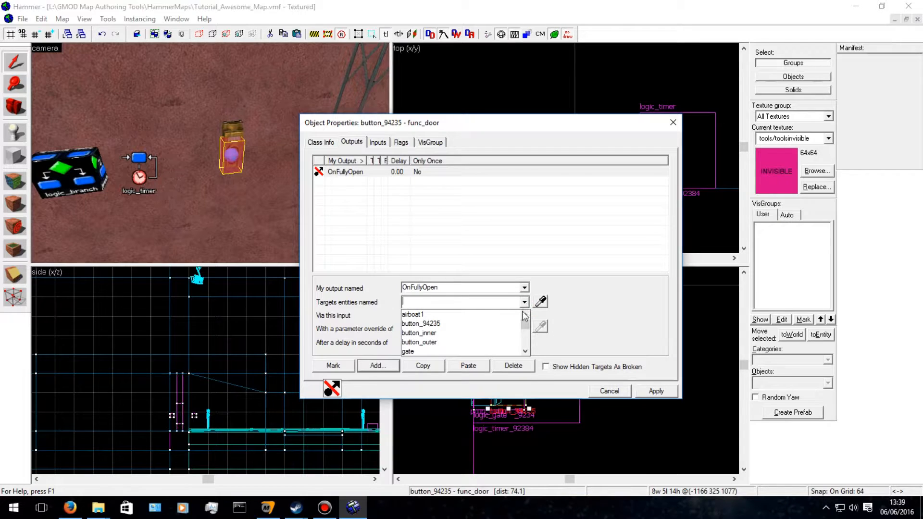
type("butt")
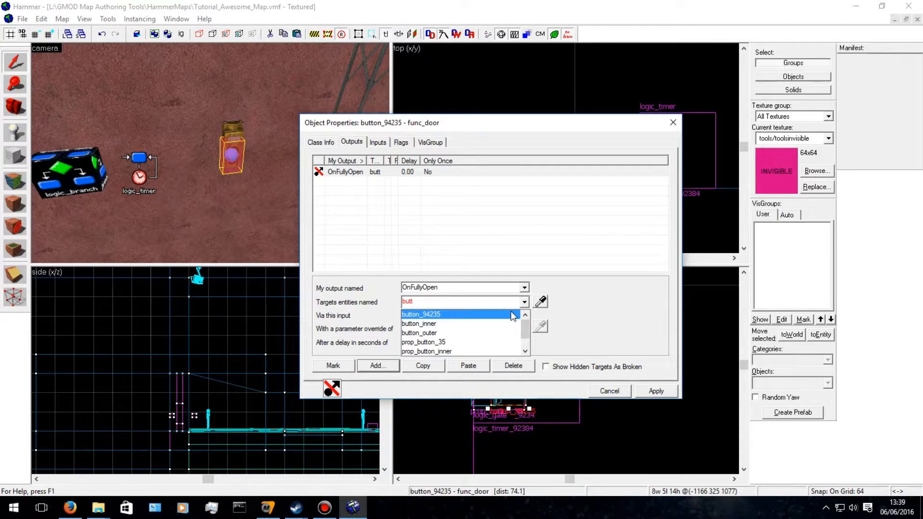
left_click(512, 315)
left_click(654, 390)
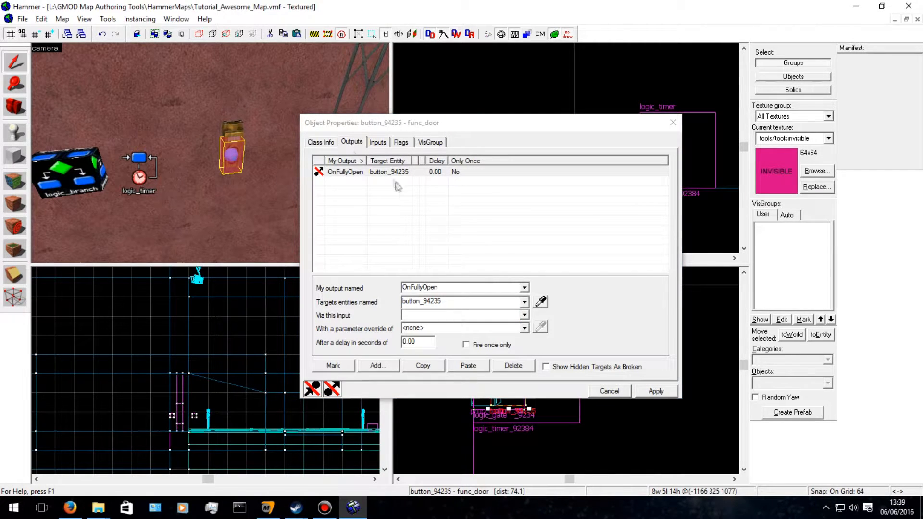
Set the target input of the button door's OnFullyOpen output to Lock and apply it.
left_click(414, 172)
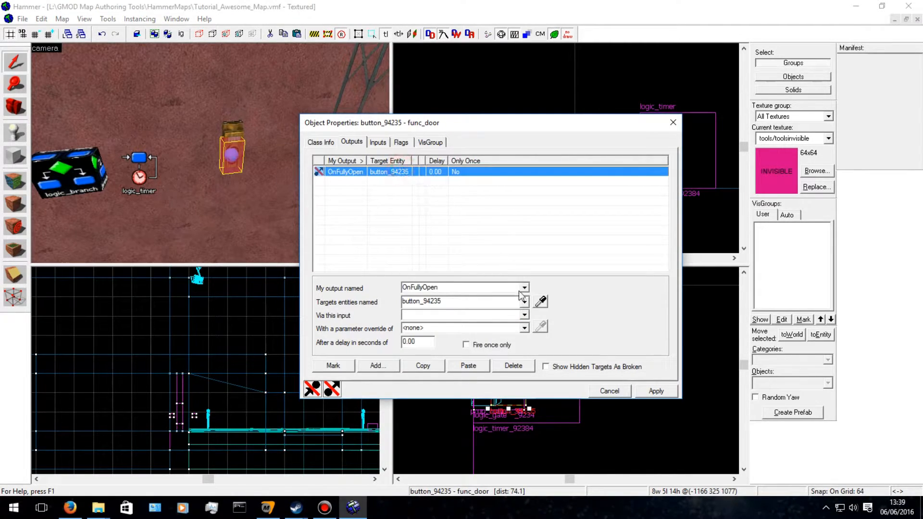
left_click(523, 314)
type("Lock")
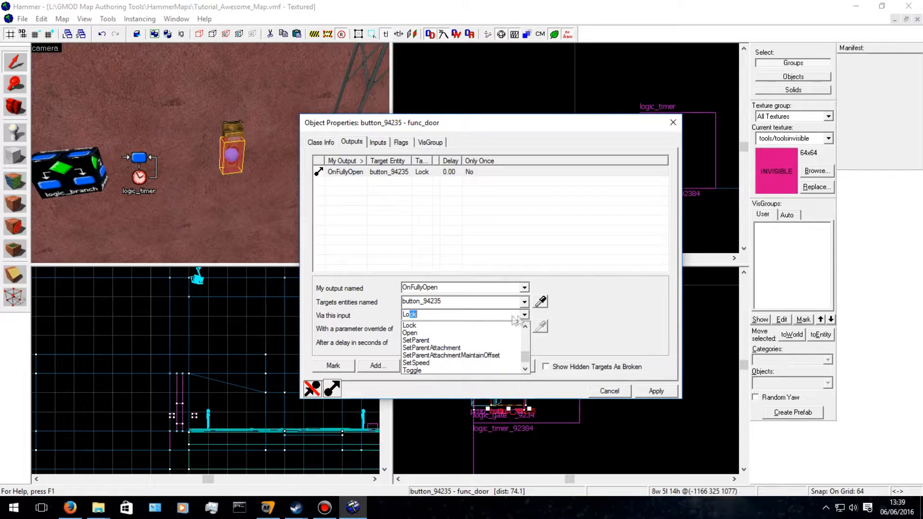
left_click(476, 325)
left_click(654, 391)
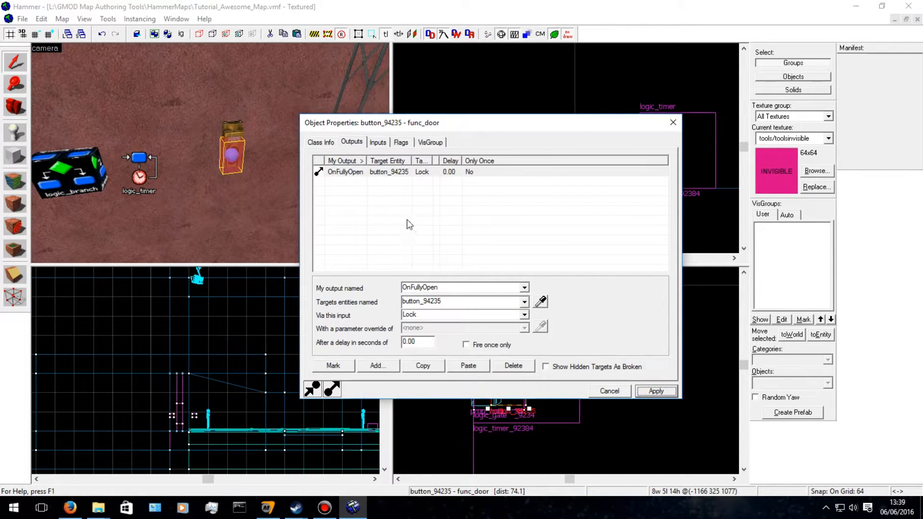
Duplicate the button door's OnFullyOpen Lock output twice.
left_click(418, 172)
left_click(423, 365)
left_click(469, 366)
left_click(469, 366)
Change the second OnFullyOpen output to target gate_parkour_02314 with the Open input and apply it.
left_click(422, 191)
left_click(422, 181)
double_click(488, 301)
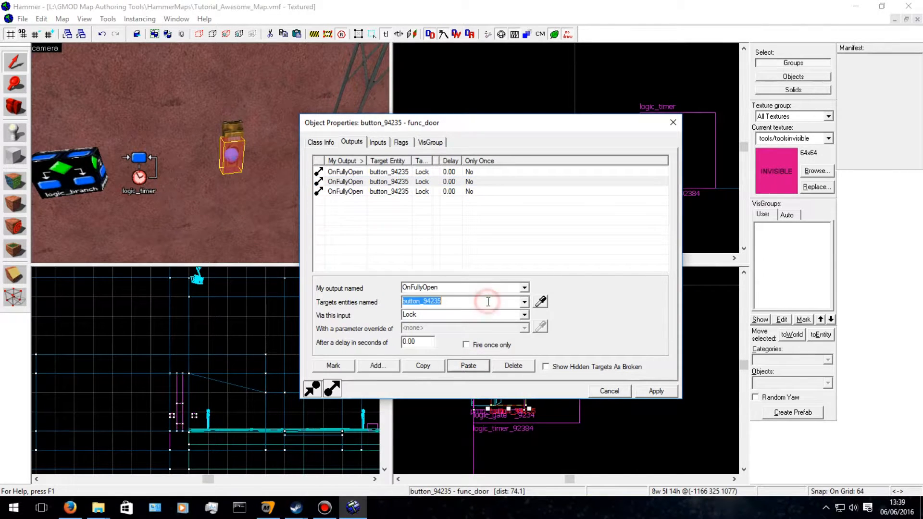
type("gat")
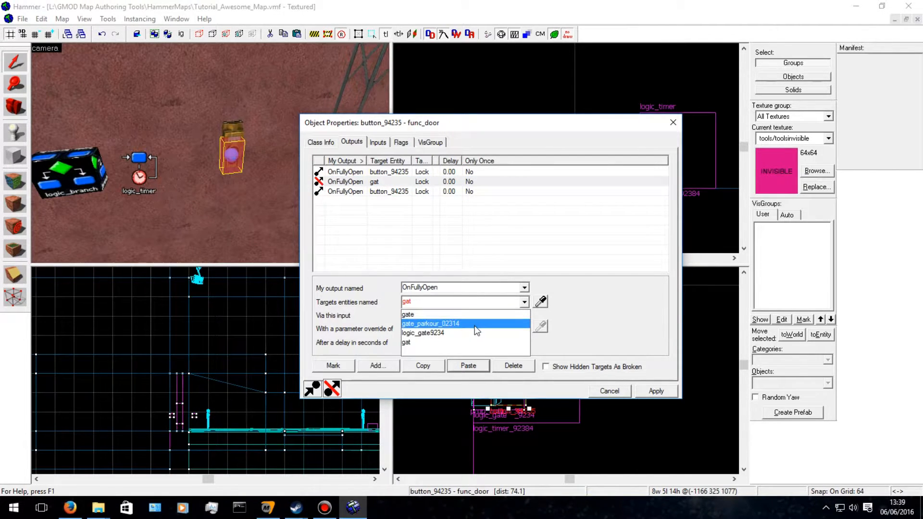
left_click(475, 324)
left_click(524, 315)
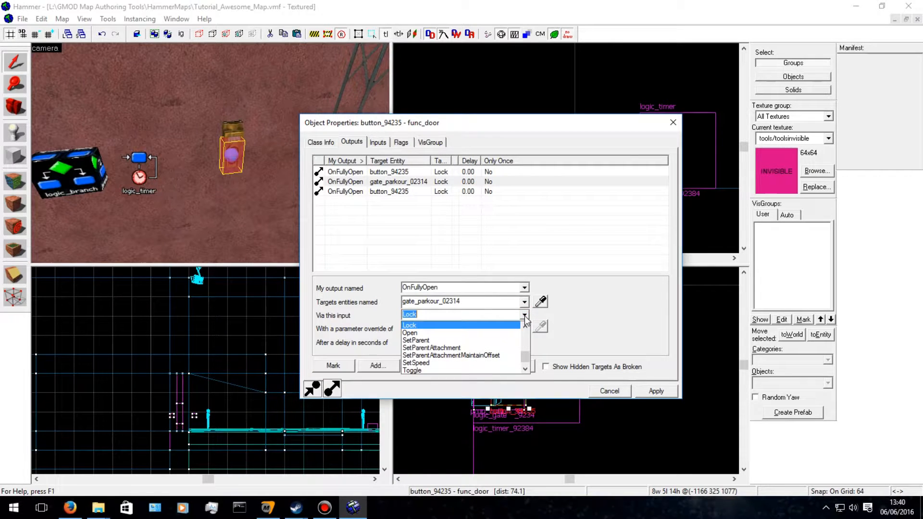
left_click(514, 333)
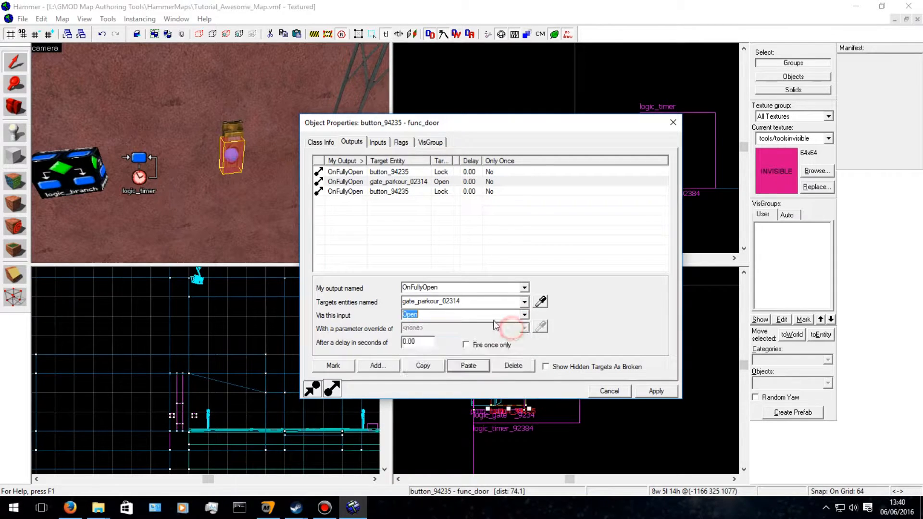
left_click(646, 391)
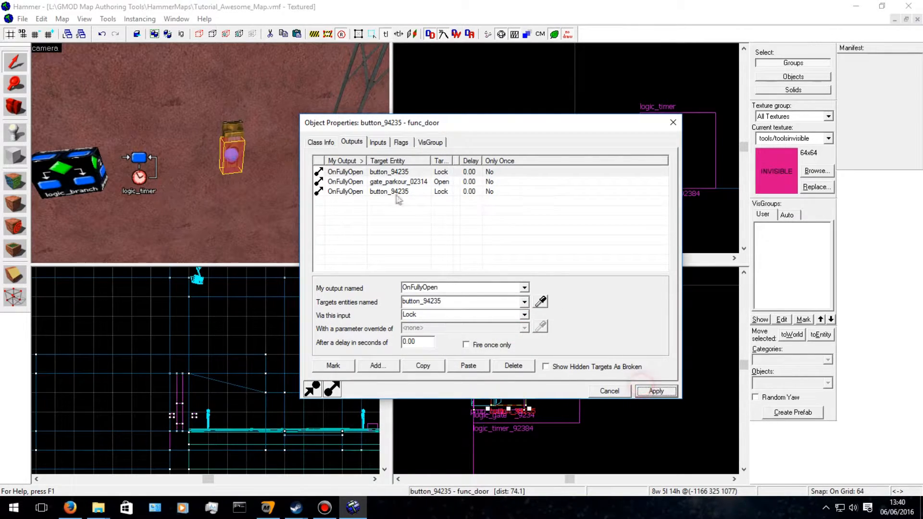
Change the third OnFullyOpen output to target prop_button_35 with the SetAnimation input and apply it.
left_click(337, 191)
double_click(492, 302)
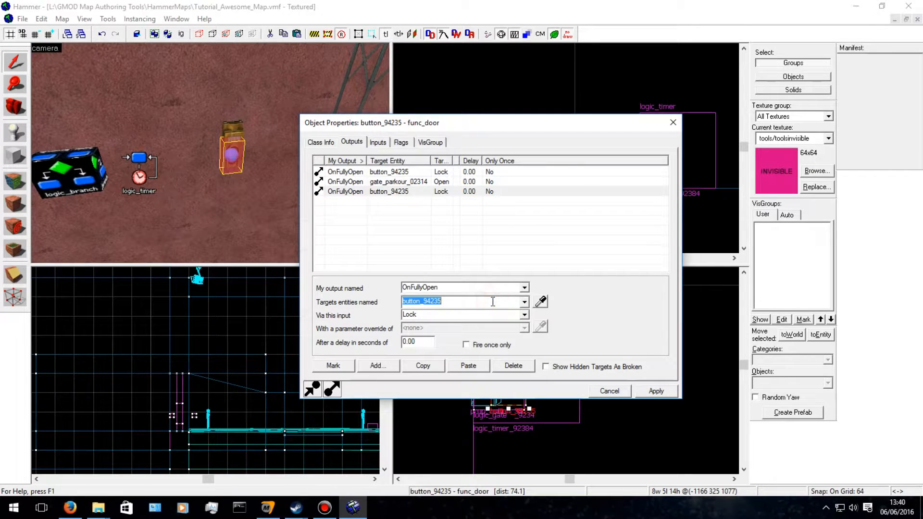
type("pr")
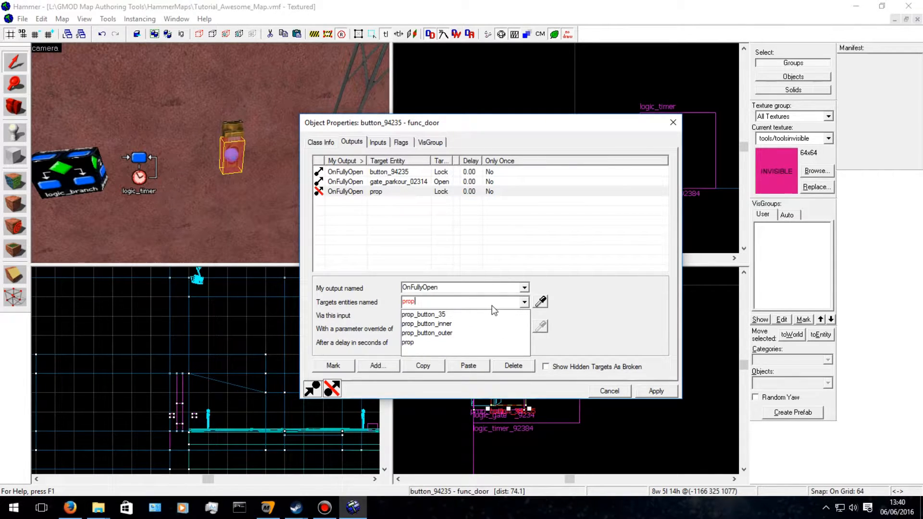
type("op")
left_click(492, 313)
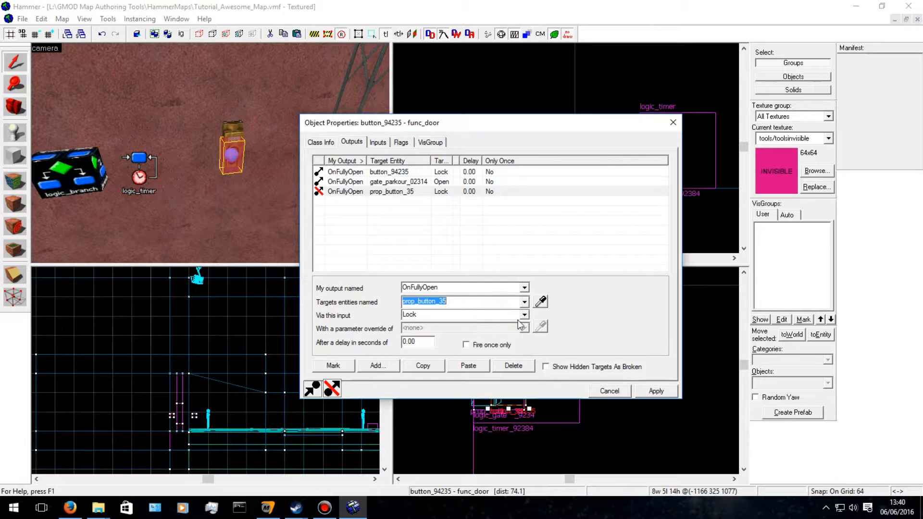
left_click(502, 315)
type("SetAnimation")
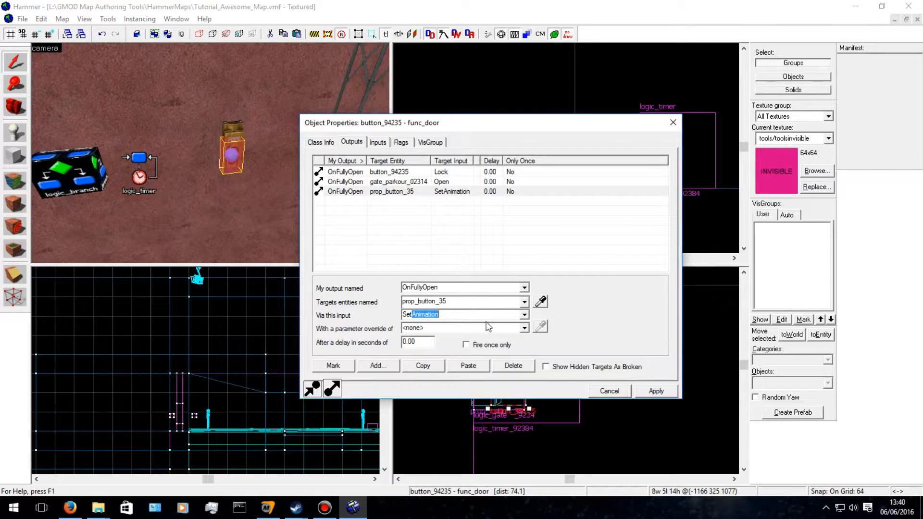
left_click(656, 391)
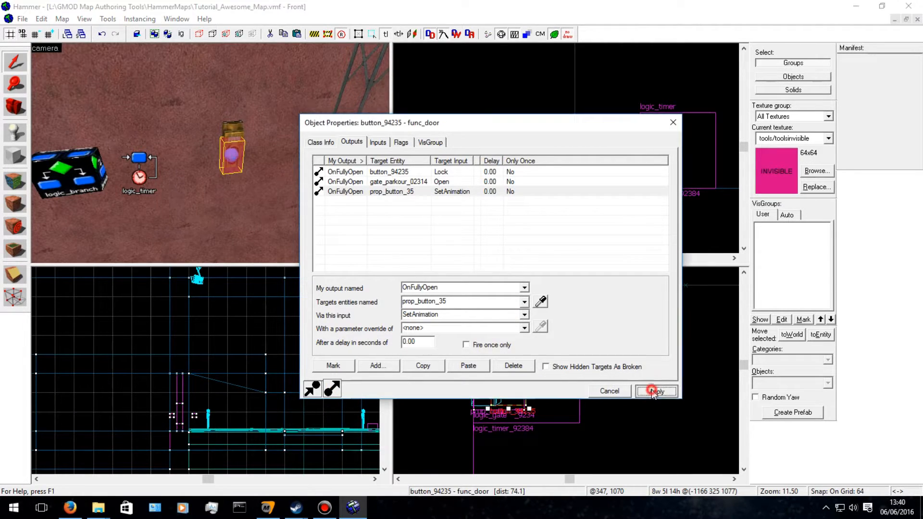
Preview the button prop's turn_ON animation sequence and set its model sequence back to idleoff.
left_click(233, 128)
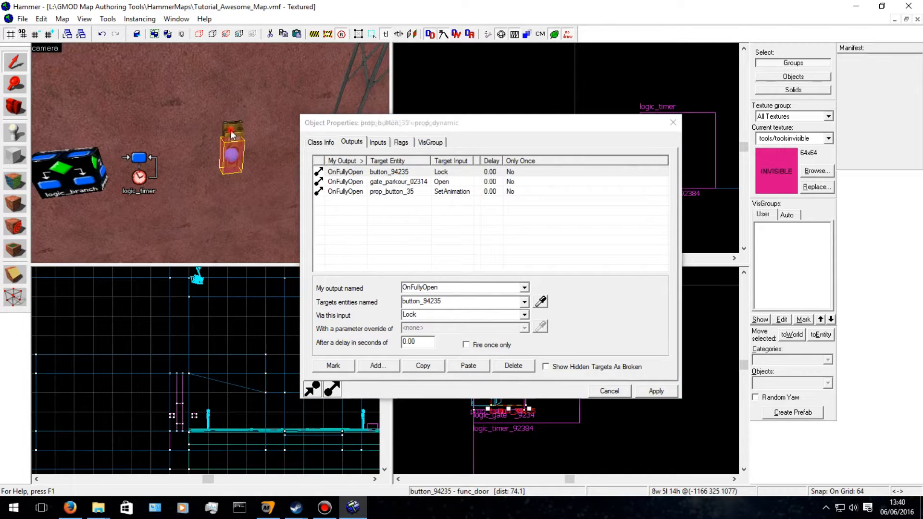
left_click(402, 142)
left_click(427, 144)
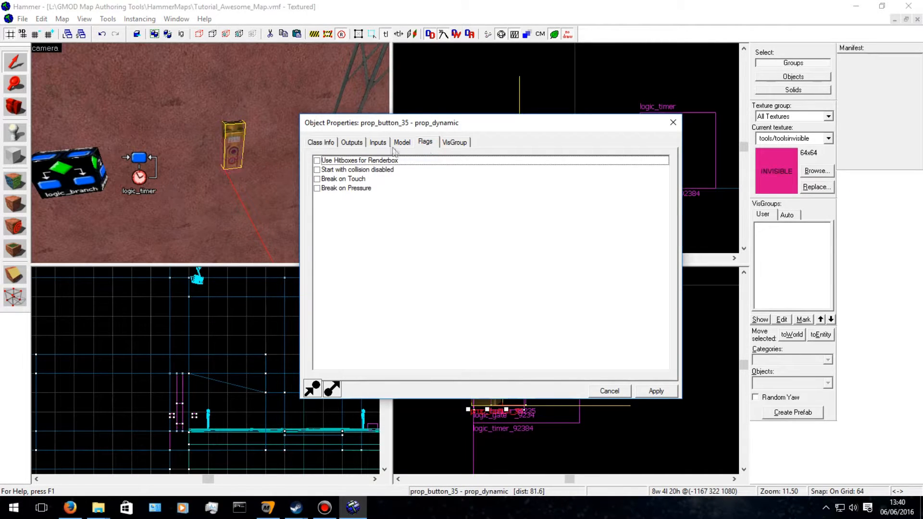
left_click(378, 142)
left_click(352, 142)
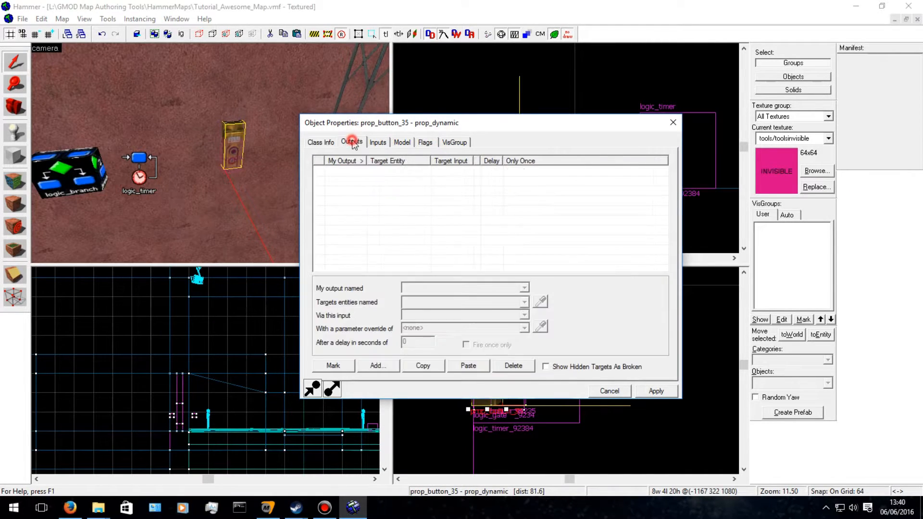
left_click(426, 144)
left_click(453, 142)
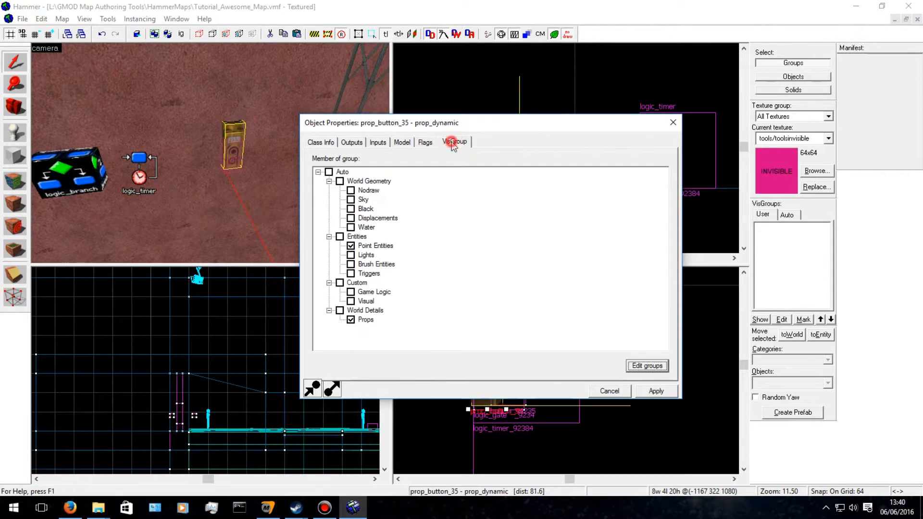
left_click(404, 142)
left_click(454, 164)
left_click(429, 195)
left_click(455, 164)
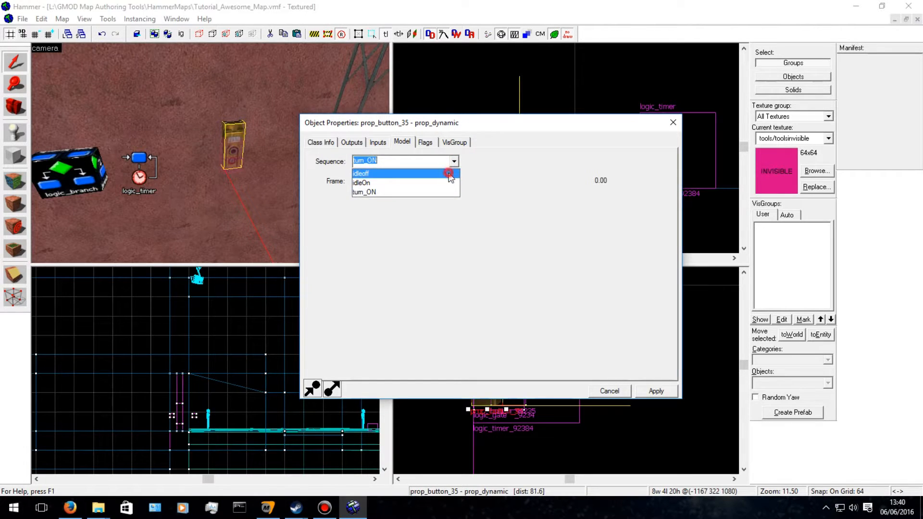
left_click(450, 174)
left_click(320, 142)
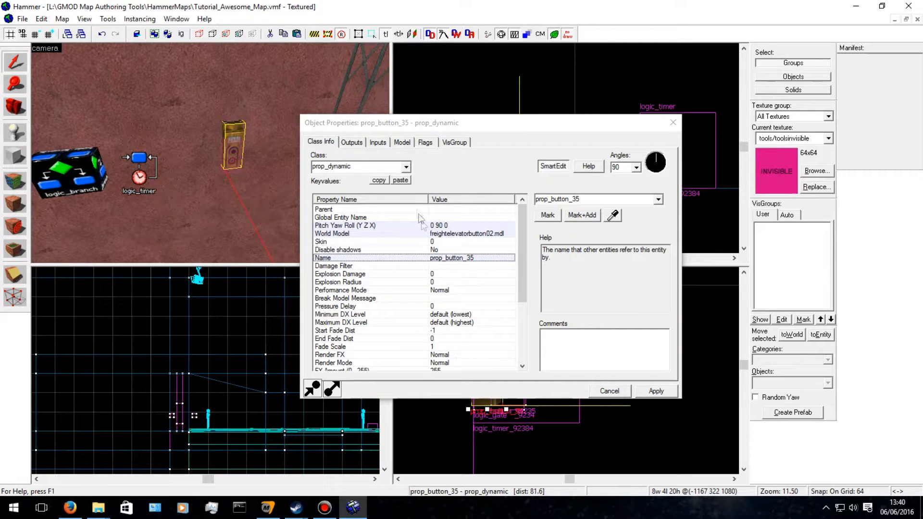
Set the parameter override of the button door's SetAnimation output to turnON.
left_click(240, 160)
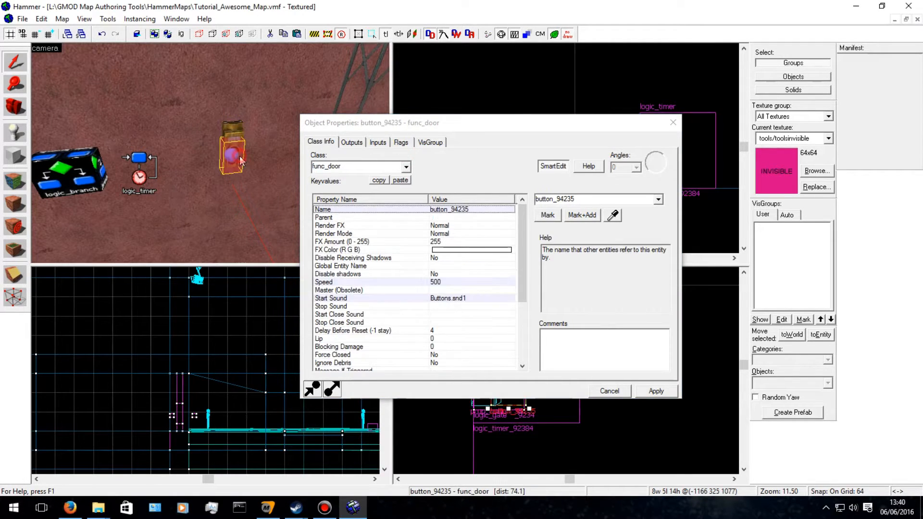
left_click(378, 143)
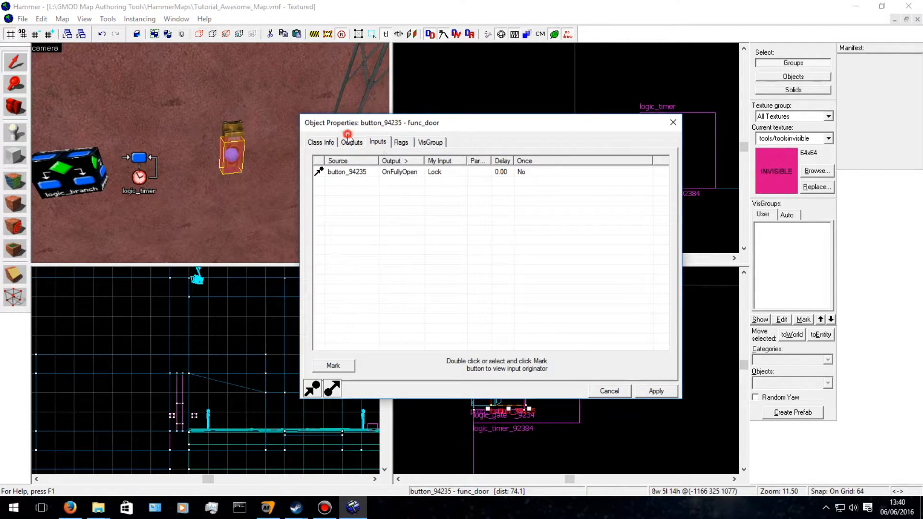
left_click(350, 142)
left_click(447, 191)
left_click(446, 327)
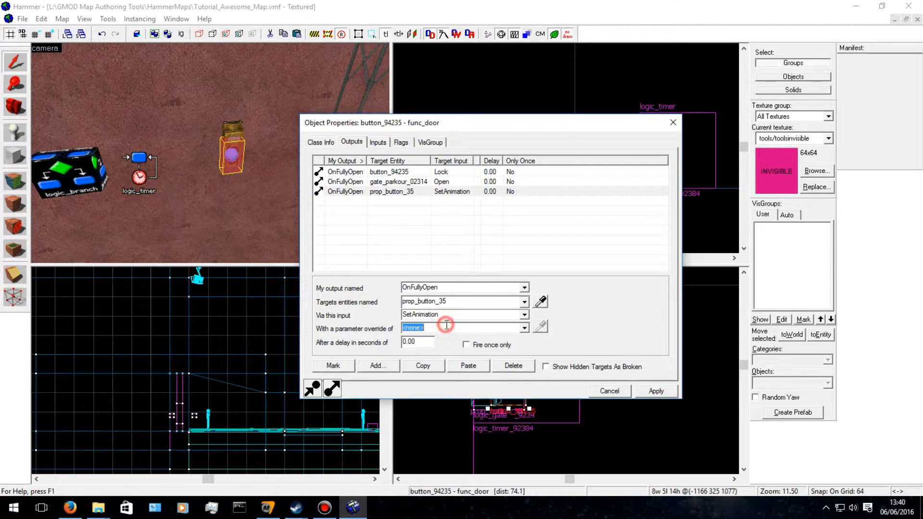
type("tur")
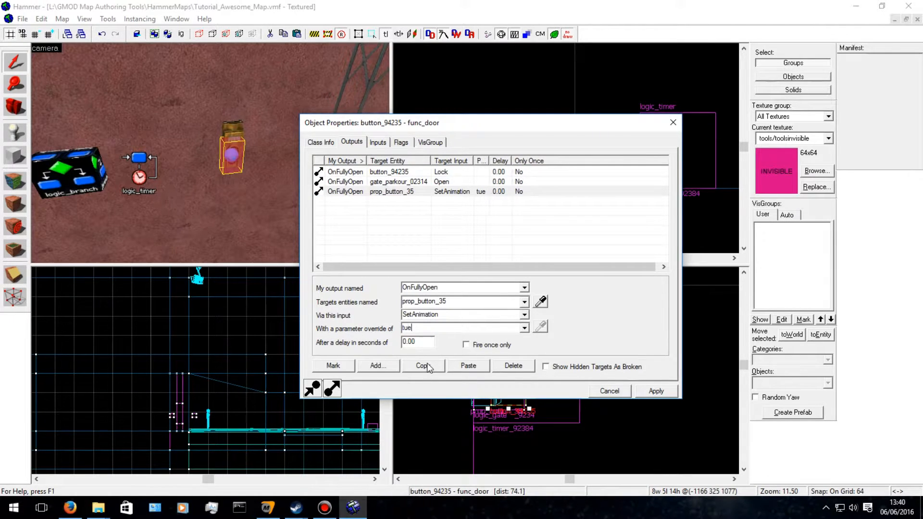
type("nON")
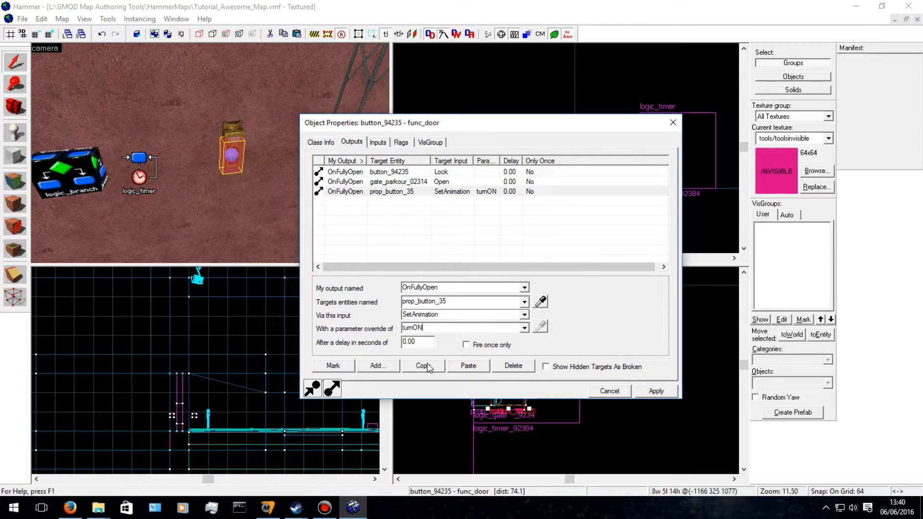
key("Return")
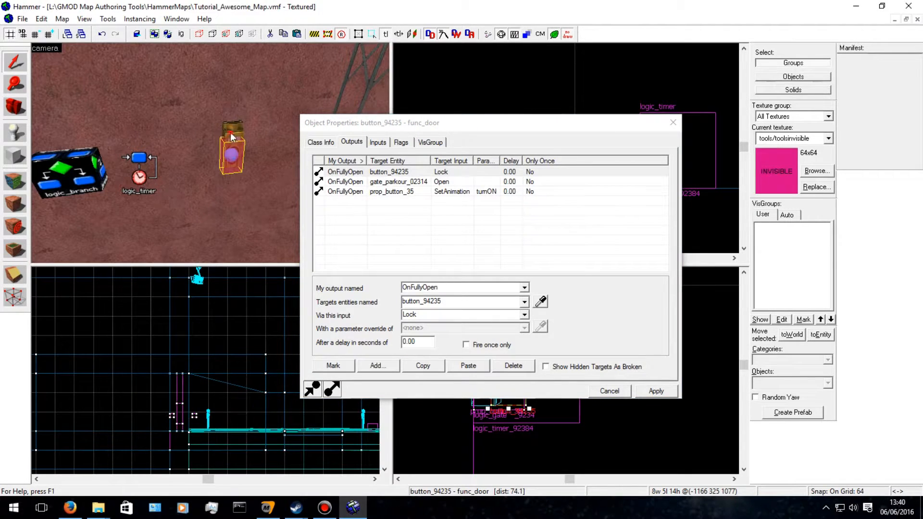
Check the button prop's sequence names and correct the button door's SetAnimation parameter override to turn_ON, applying the change.
left_click(231, 137)
left_click(401, 142)
left_click(453, 162)
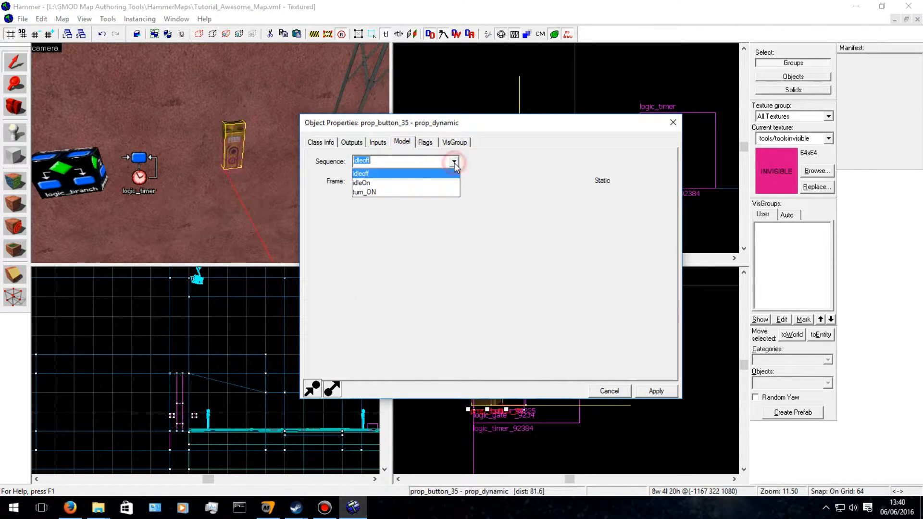
left_click(455, 166)
left_click(234, 156)
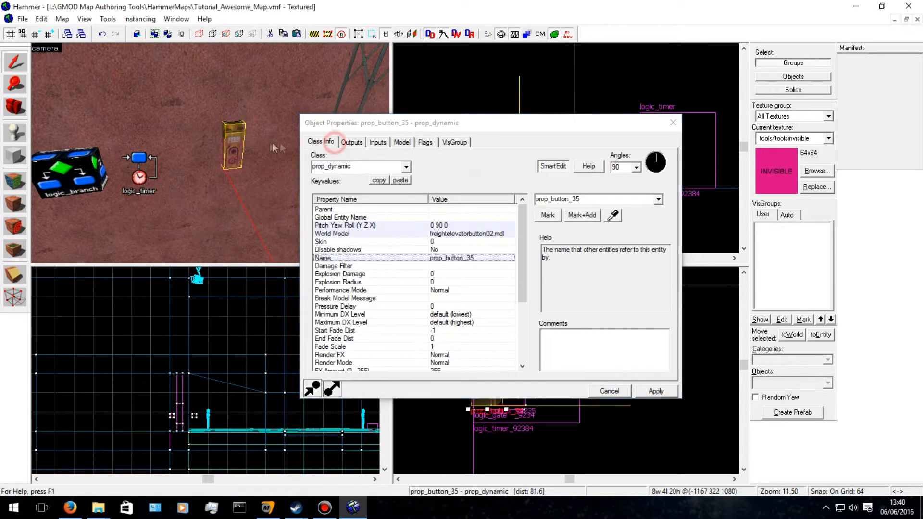
left_click(378, 142)
left_click(351, 142)
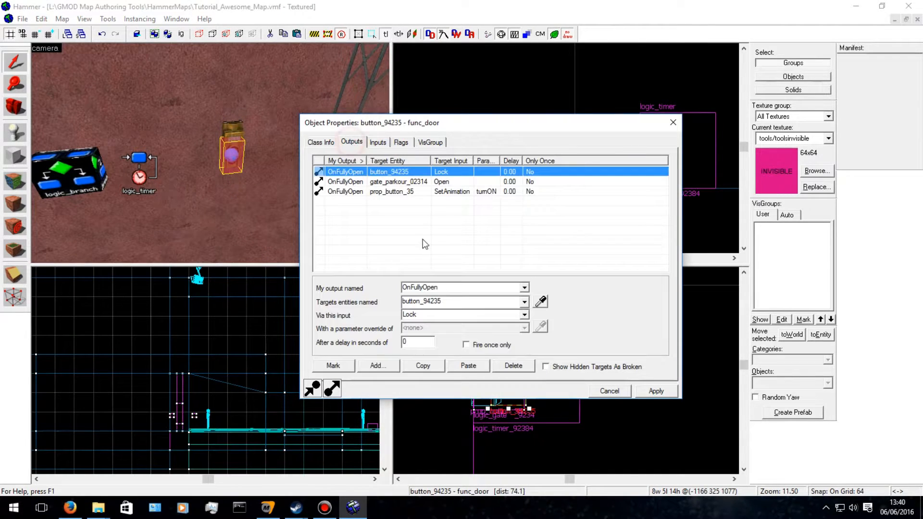
left_click(459, 191)
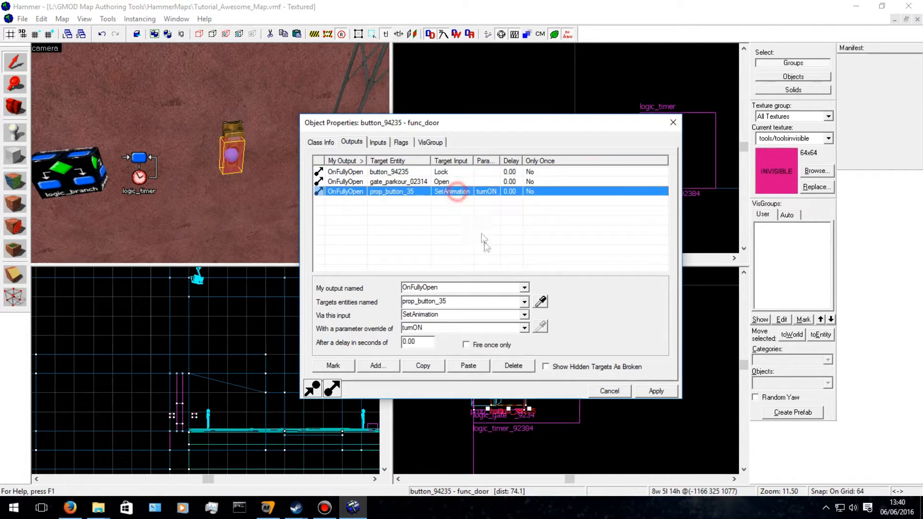
double_click(415, 328)
left_click(414, 329)
type("_")
left_click(656, 391)
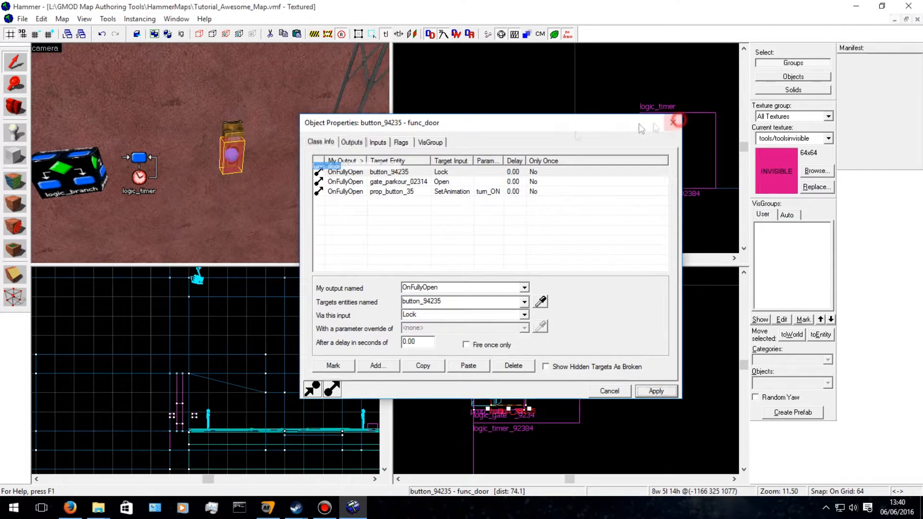
left_click(673, 123)
Select the parkour_platform_1 door behind the gate and open its object properties.
scroll(302, 158, "down", 5)
key("Right")
key("s")
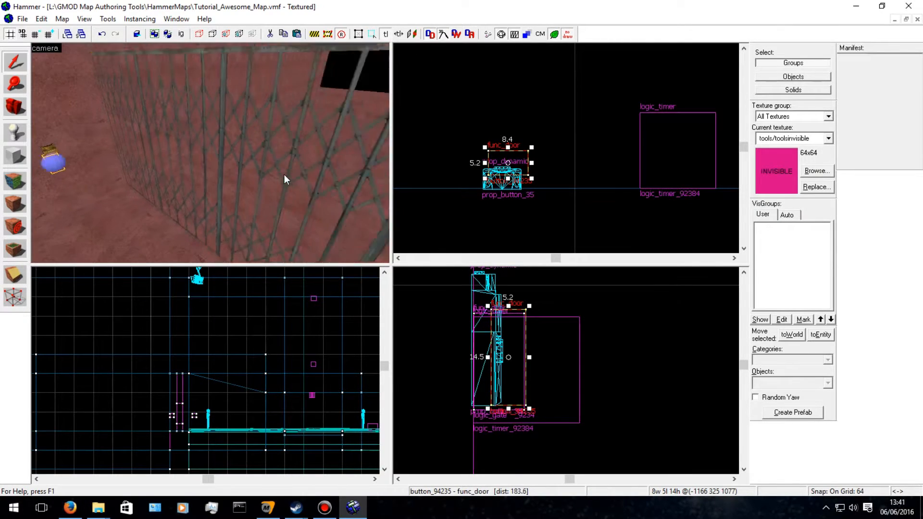
left_click(284, 176)
key("a")
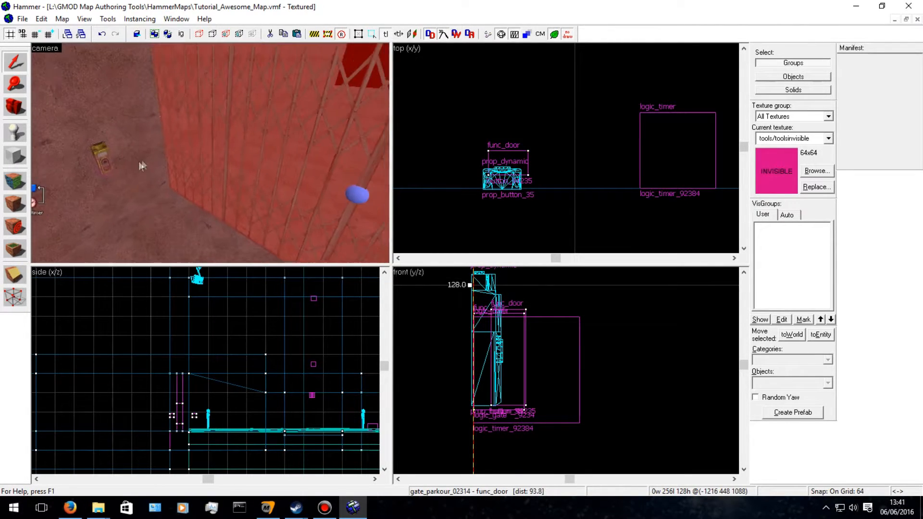
left_click(100, 163)
key("d")
left_click(294, 155)
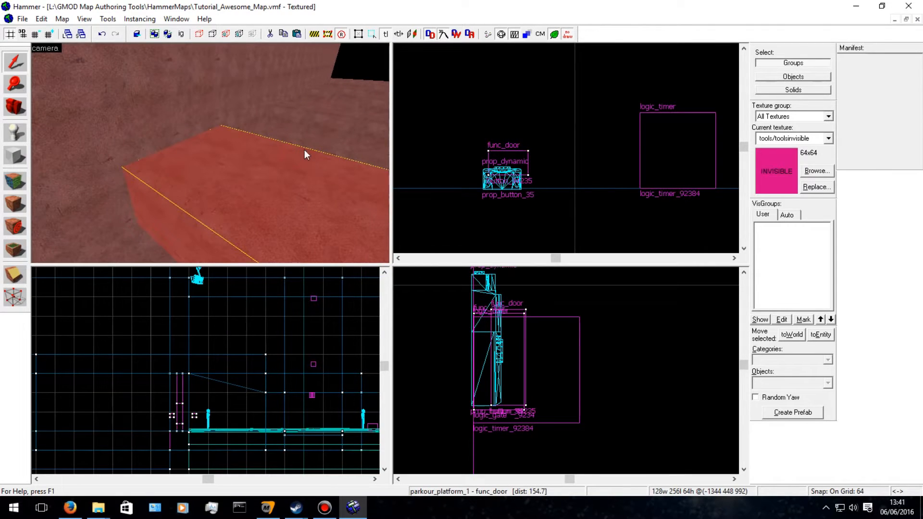
key("alt+Return")
left_click(268, 165)
key("w")
key("Right")
left_click(268, 165)
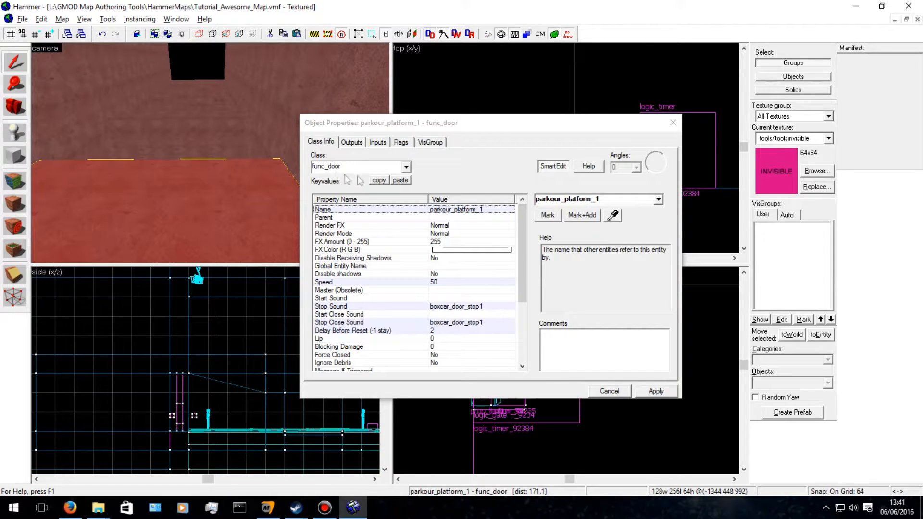
Add an OnFullyClosed output to parkour_platform_1 that targets parkour_platform_1 with the Open input, and apply it.
left_click(350, 142)
left_click(378, 365)
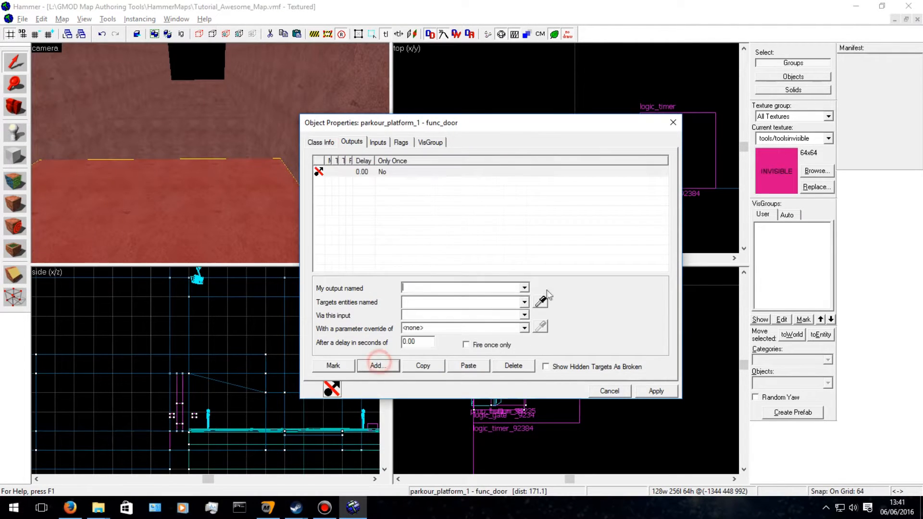
left_click(524, 287)
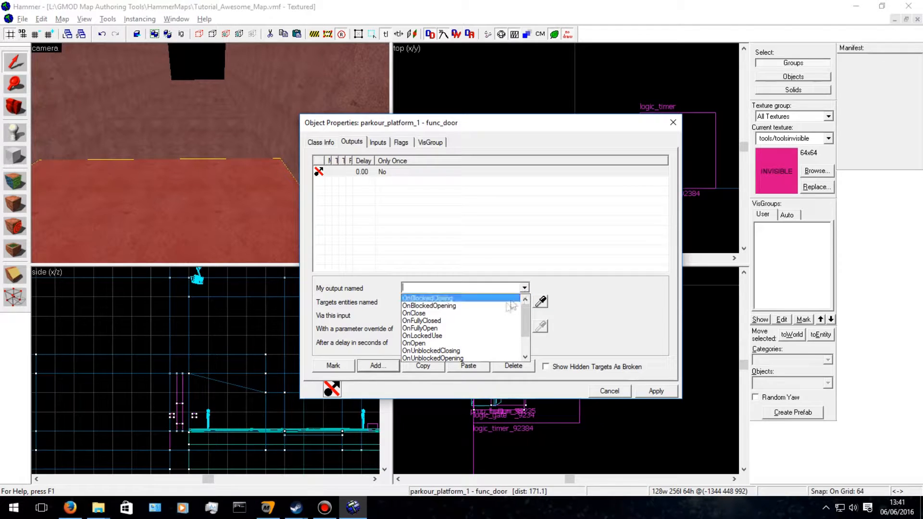
left_click(456, 321)
left_click(490, 307)
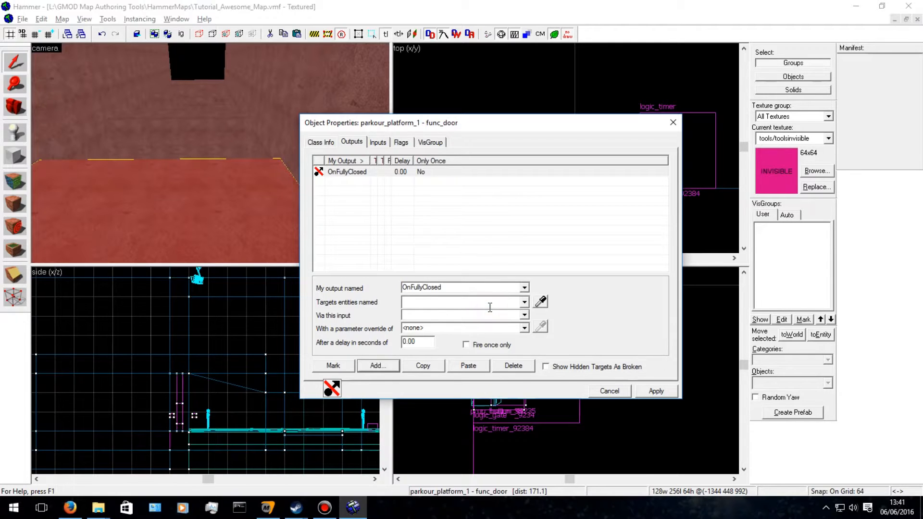
type("par")
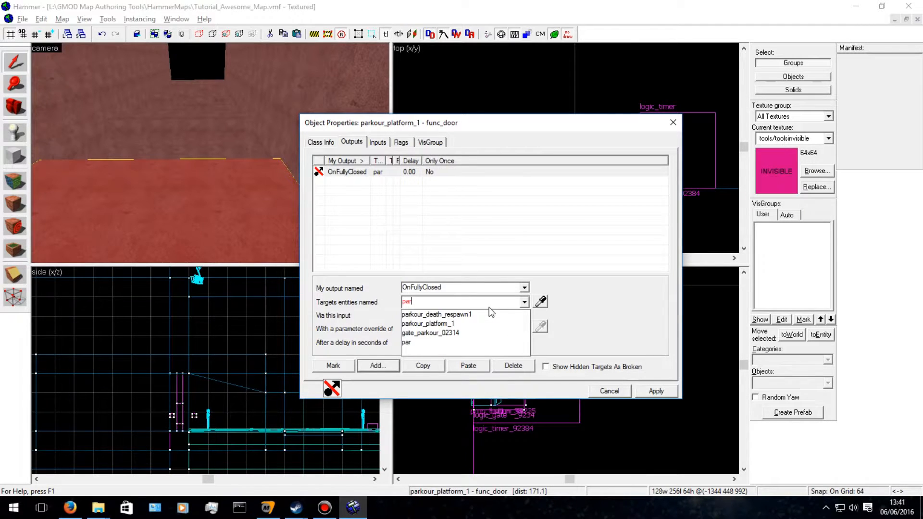
left_click(471, 323)
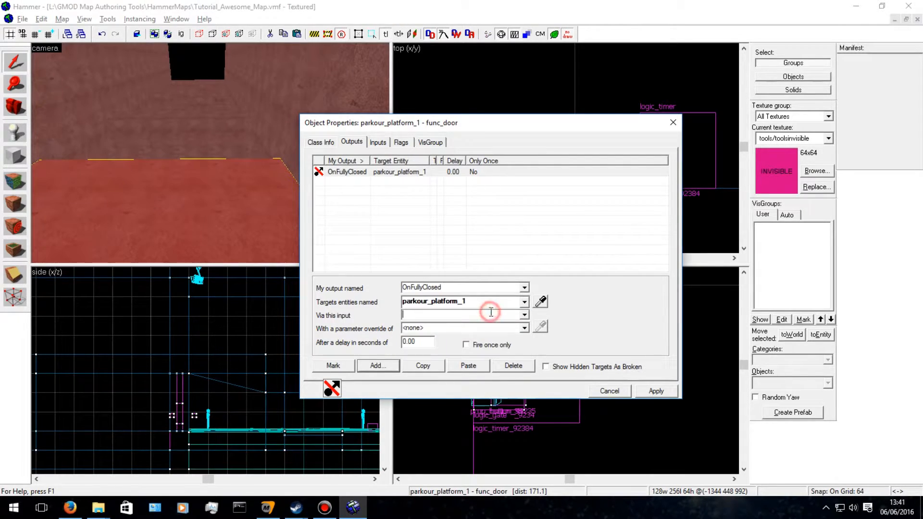
left_click(474, 315)
type("Open")
left_click(655, 390)
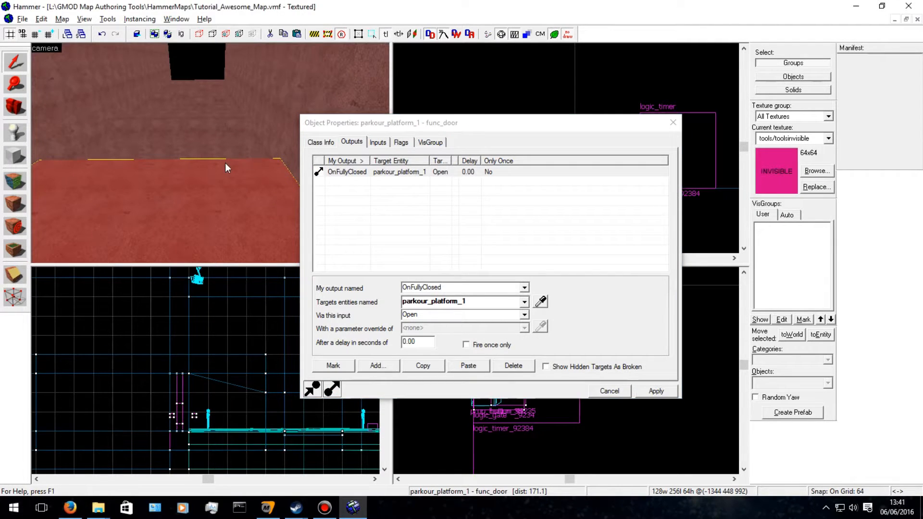
left_click(669, 124)
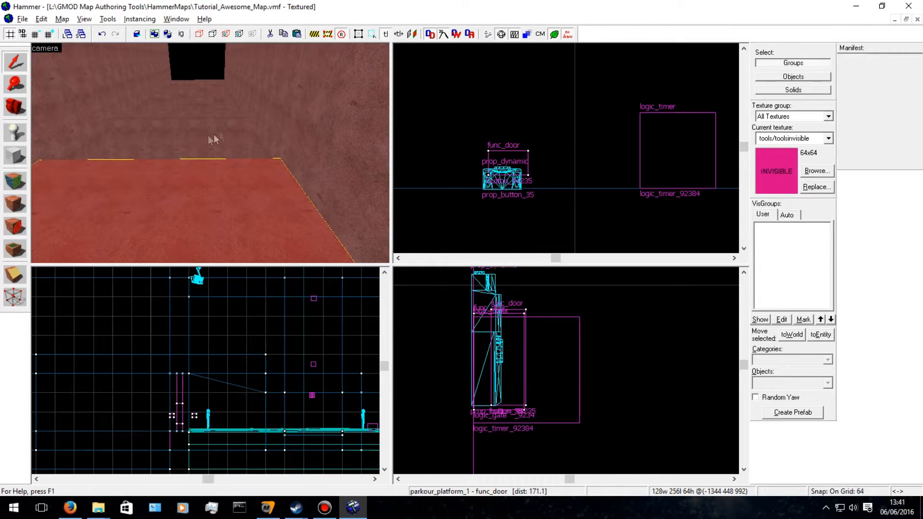
key("s")
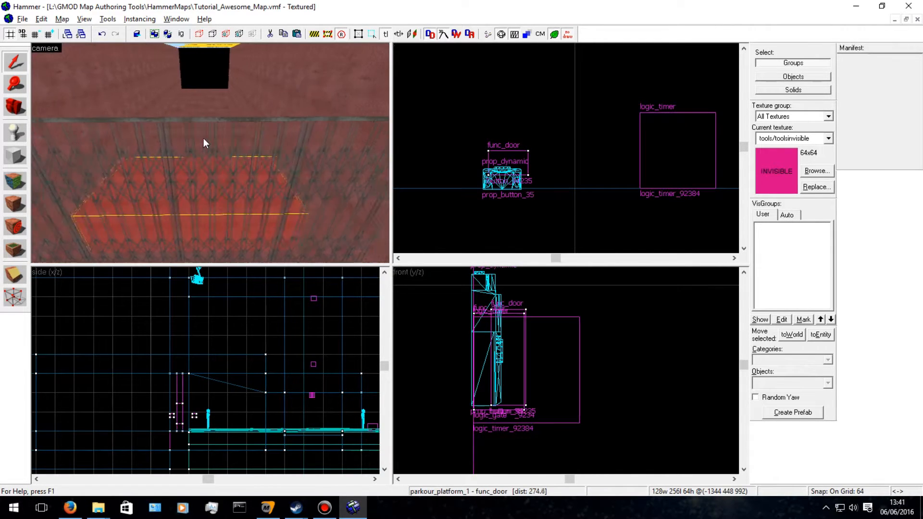
key("Down")
key("Left")
key("s")
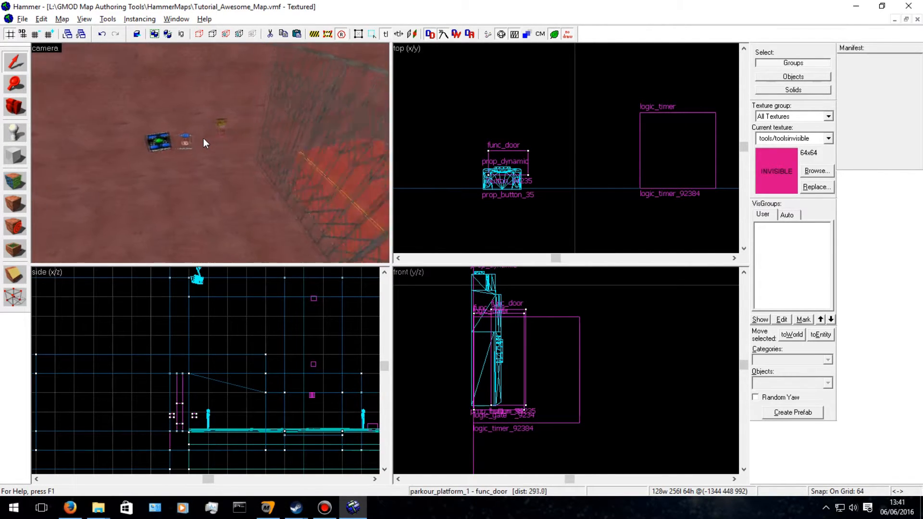
key("Right")
key("s")
key("Up")
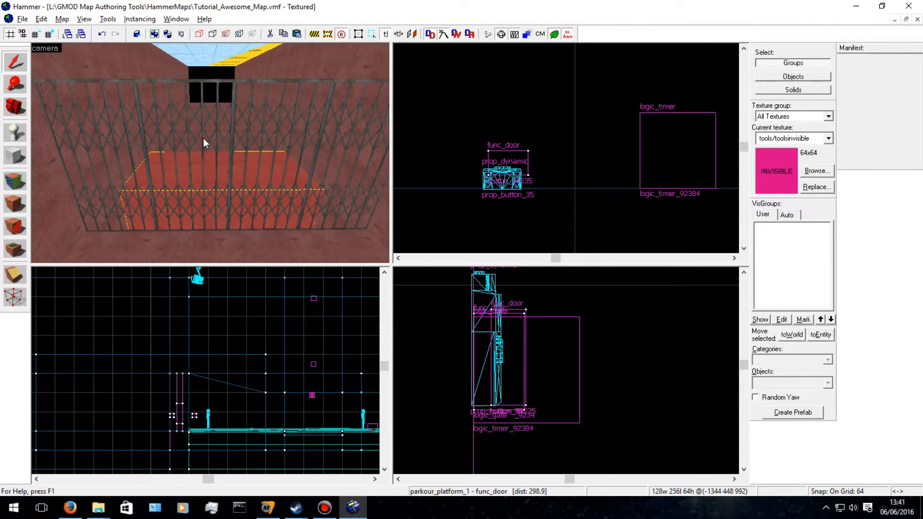
key("w")
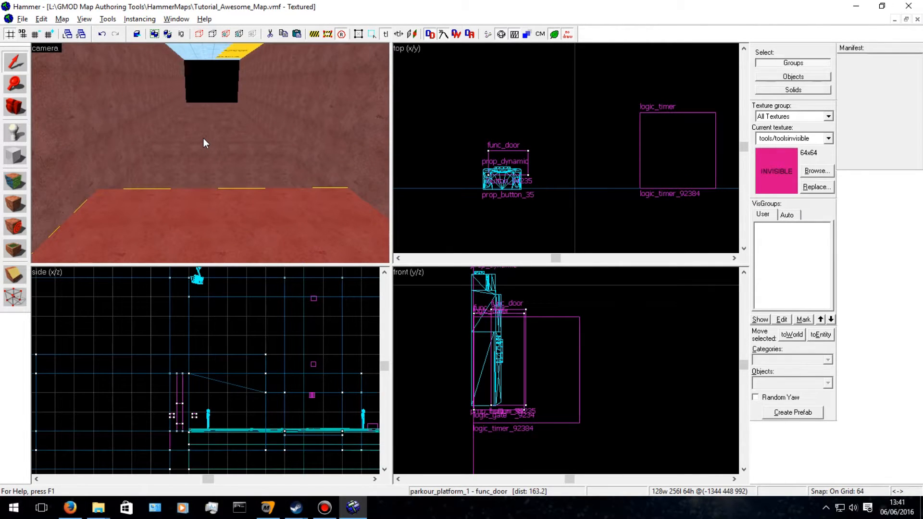
Turn off the Touch Opens flag of the first parkour platform behind the gate.
key("Right")
key("alt+Return")
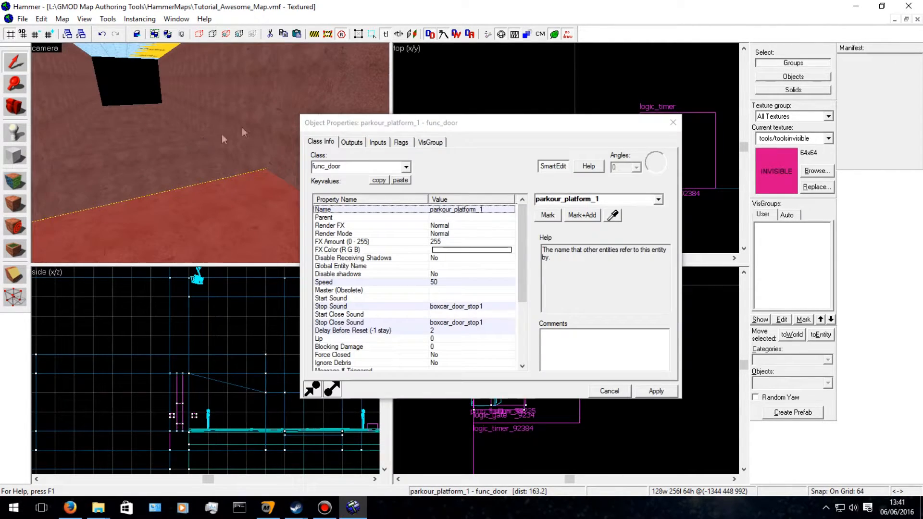
left_click(400, 142)
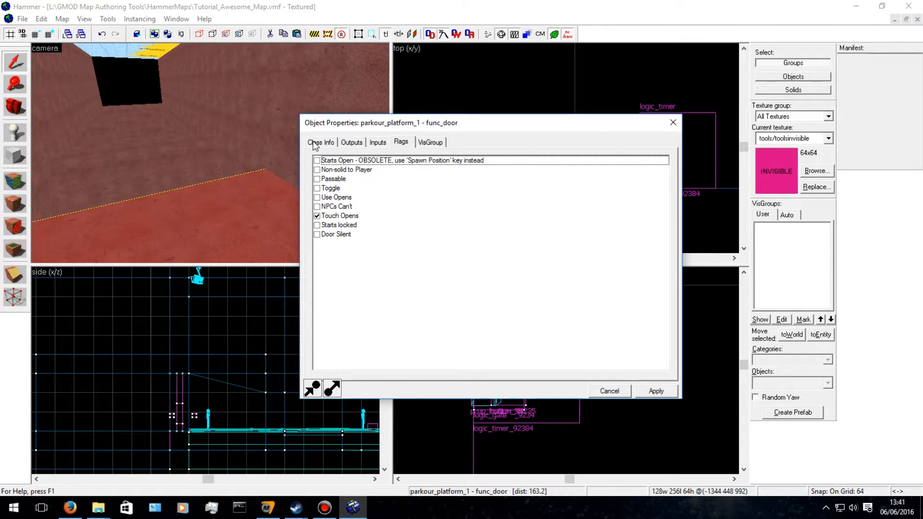
left_click(317, 216)
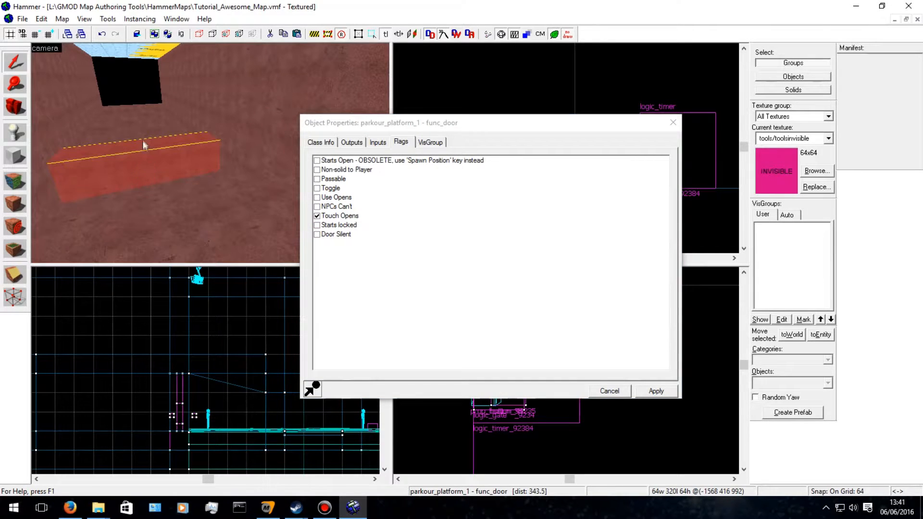
Add the remaining parkour platforms behind the first one to the selection, turn off their Touch Opens flag and apply it.
left_click(129, 124)
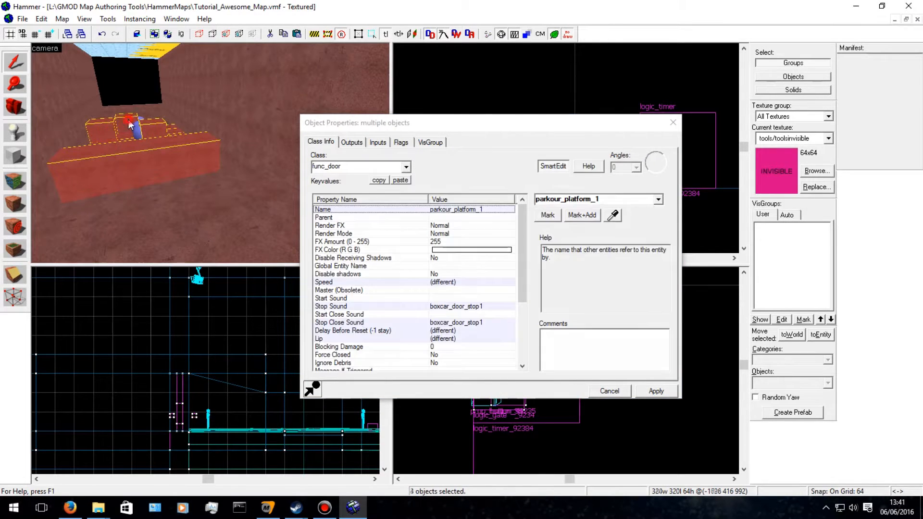
left_click(399, 143)
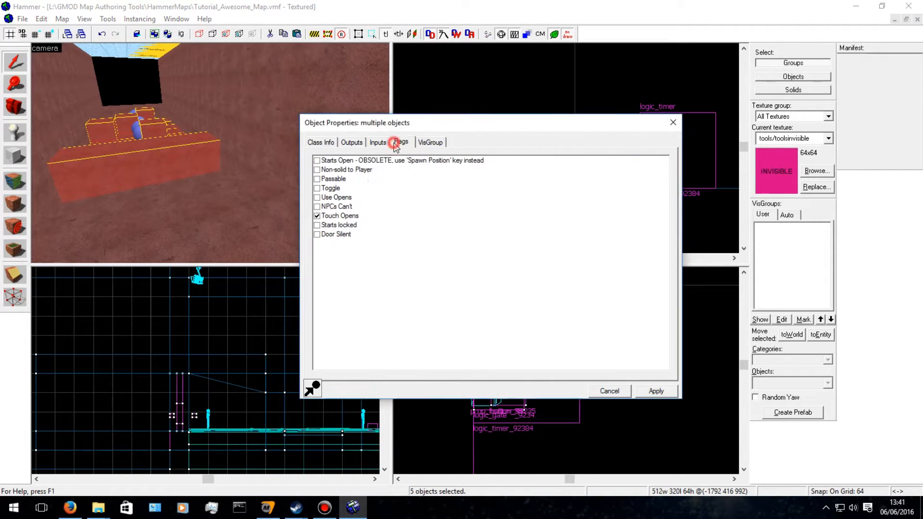
left_click(317, 216)
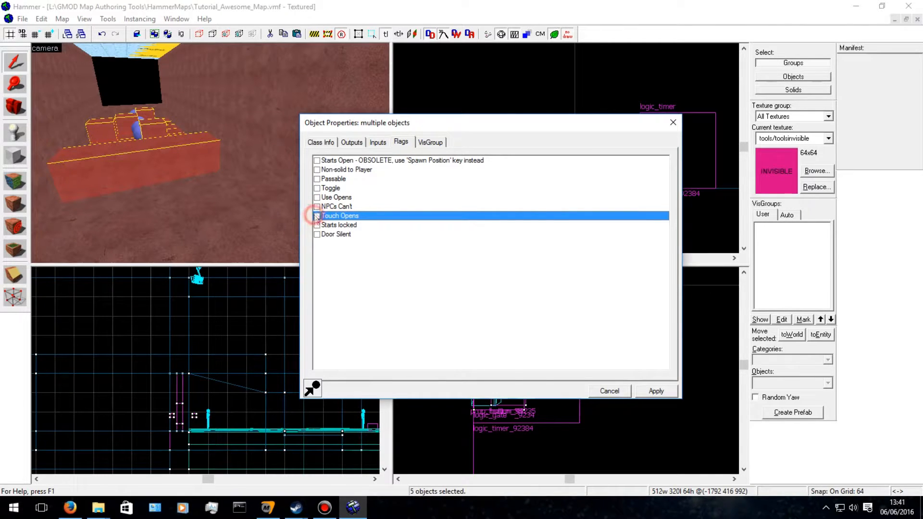
left_click(320, 142)
left_click(652, 387)
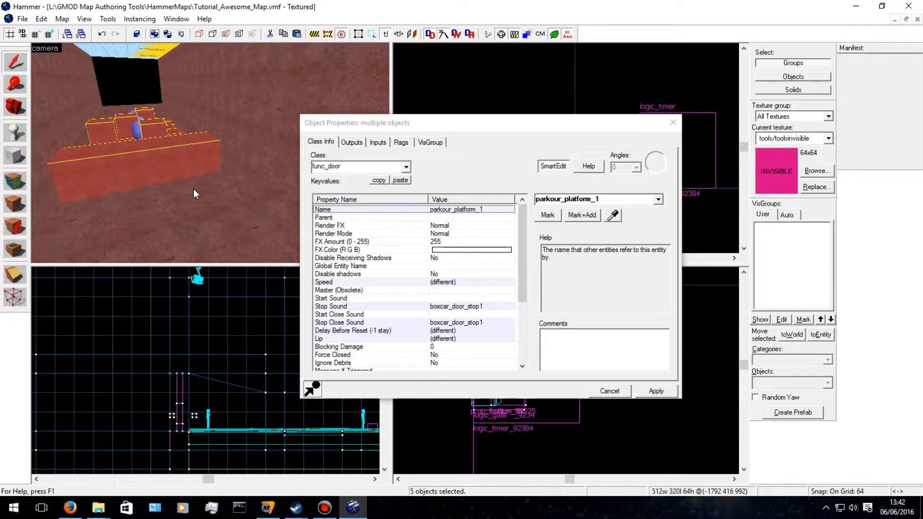
Rename the platform nearest the camera, with speed 50, as parkour_platform_14235 and apply it.
left_click(201, 207)
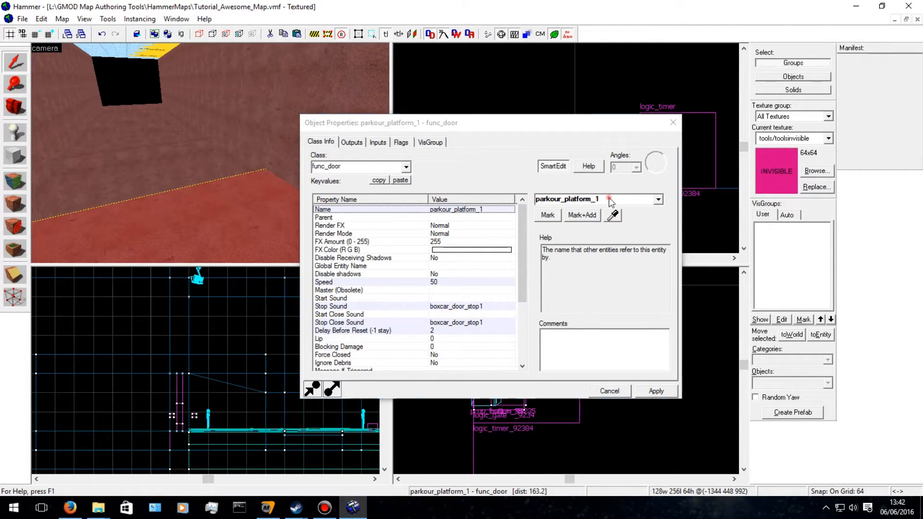
left_click(601, 200)
type("4235")
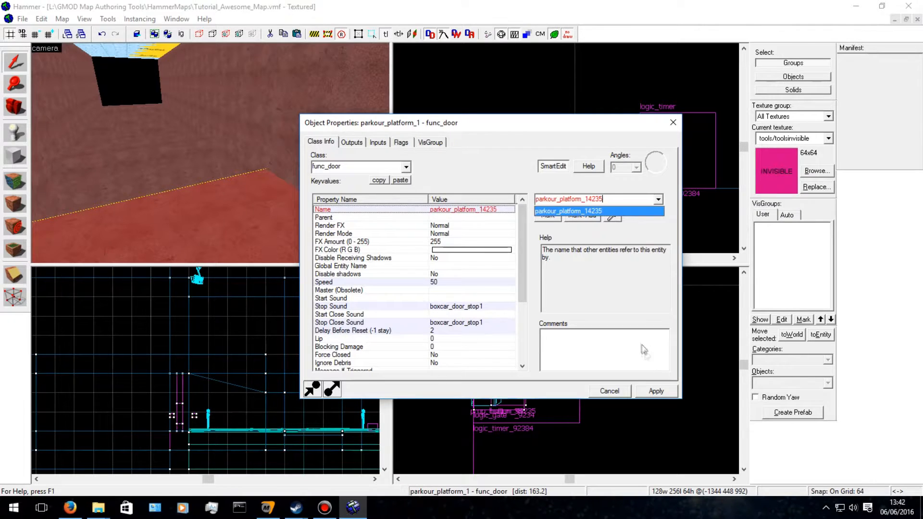
left_click(656, 390)
Rename the long parkour platform with lip -5 as parkour_platform_5677 and apply it.
left_click(141, 160)
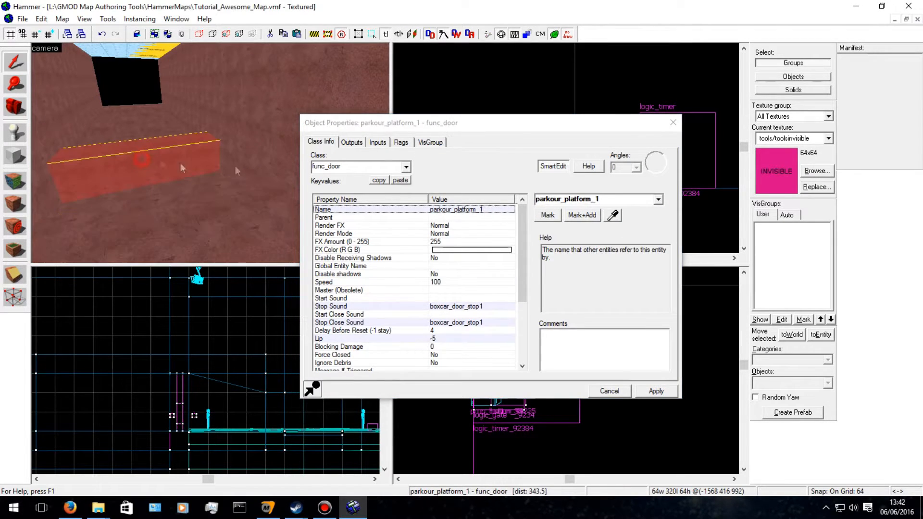
left_click(613, 200)
left_click_drag(600, 198, 595, 200)
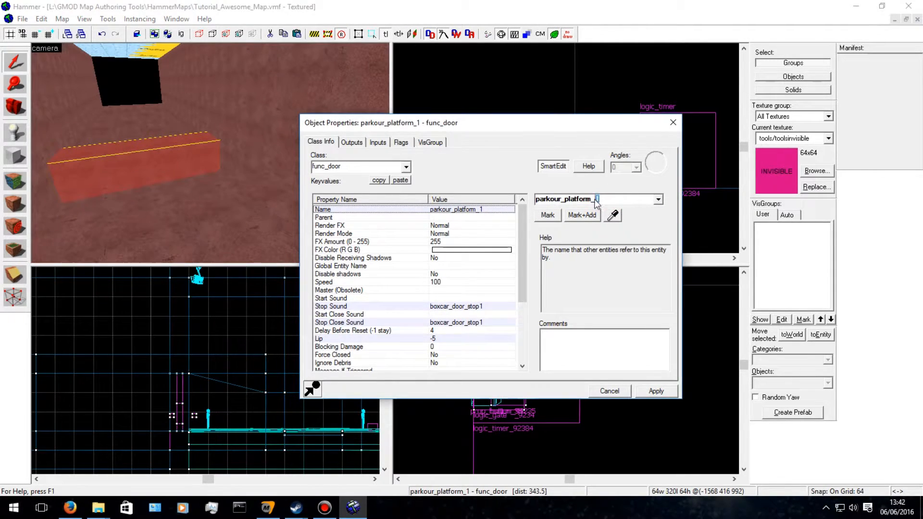
type("5677")
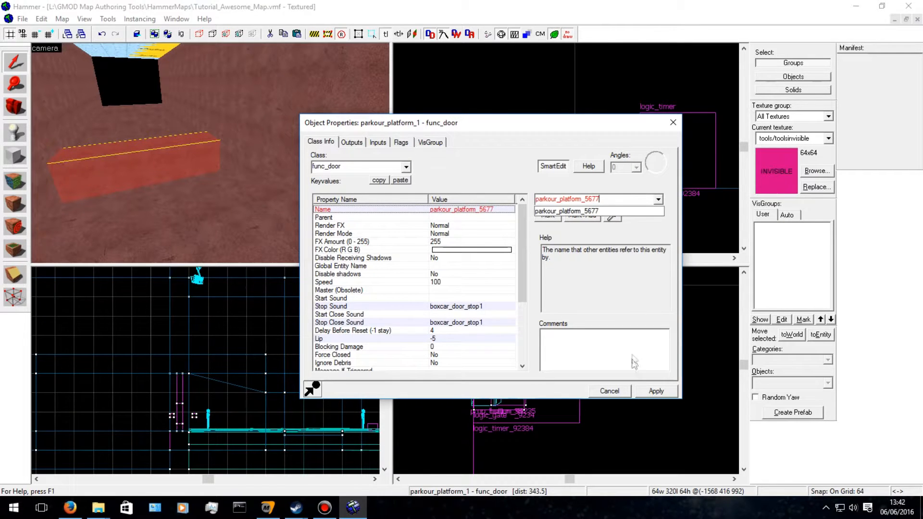
left_click(657, 389)
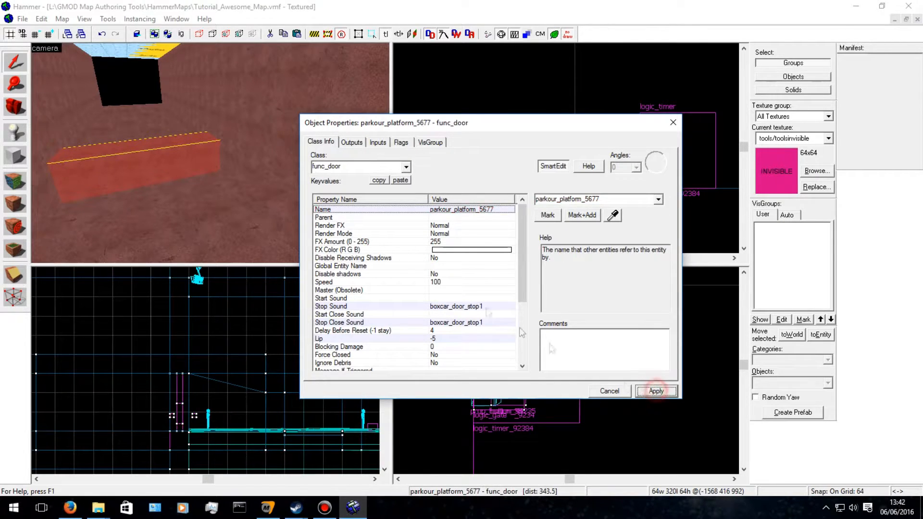
Rename the platform behind parkour_platform_5677 as parkour_platform_467567 and apply it.
left_click(142, 130)
left_click(597, 200)
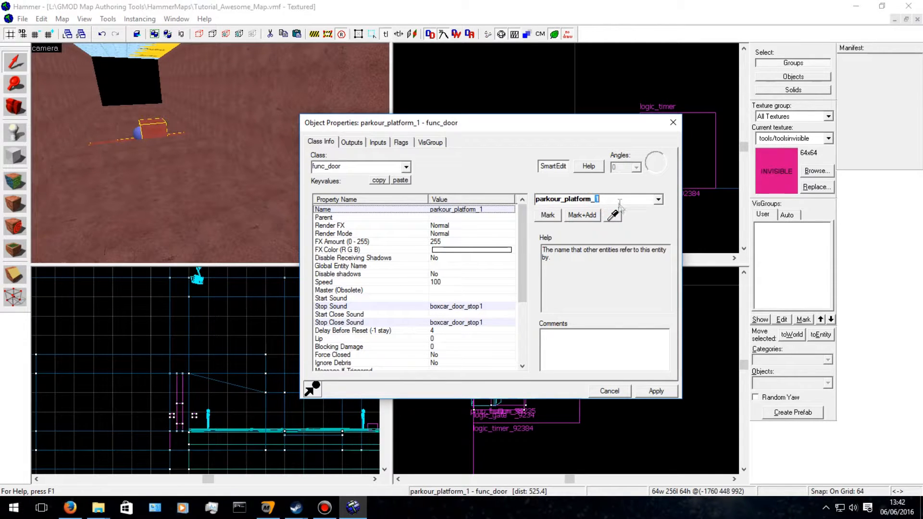
type("467567")
left_click(655, 390)
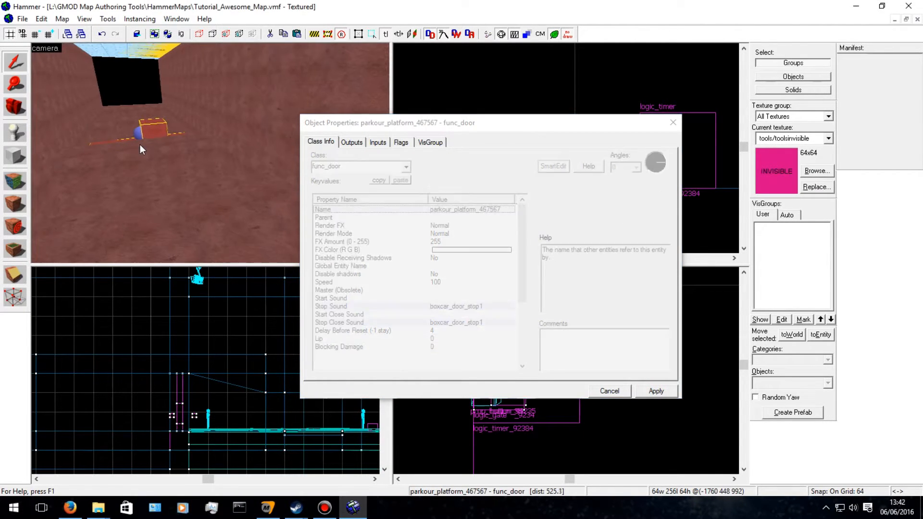
Rename the parkour platform with speed 25, beyond parkour_platform_467567, as parkour_platform_5646 and apply it.
scroll(140, 143, "up", 3)
left_click_drag(140, 143, 119, 209)
scroll(120, 209, "down", 1)
left_click(88, 224)
left_click_drag(614, 199, 597, 199)
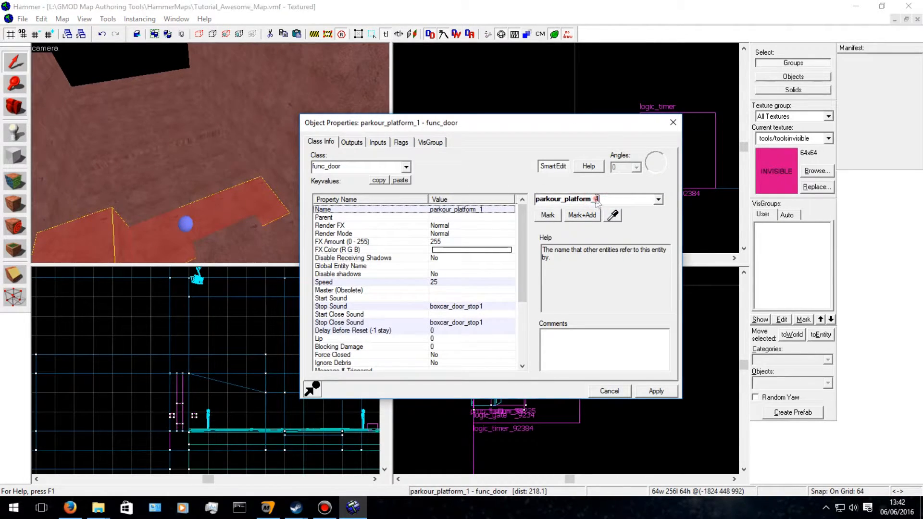
type("5646")
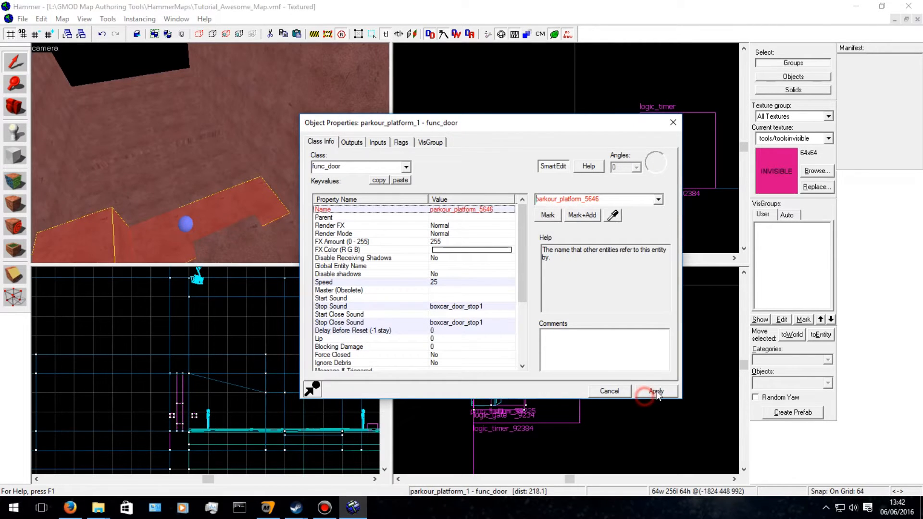
left_click(657, 391)
Rename the parkour platform with speed 200 as parkour_platform_4567 and apply it.
left_click(148, 168)
left_click(602, 199)
left_click_drag(602, 199, 596, 199)
type("4567")
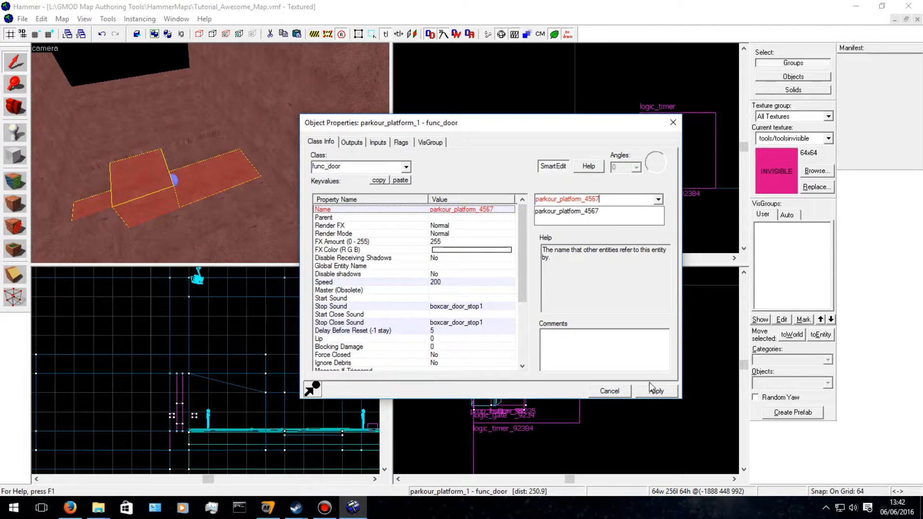
left_click(657, 392)
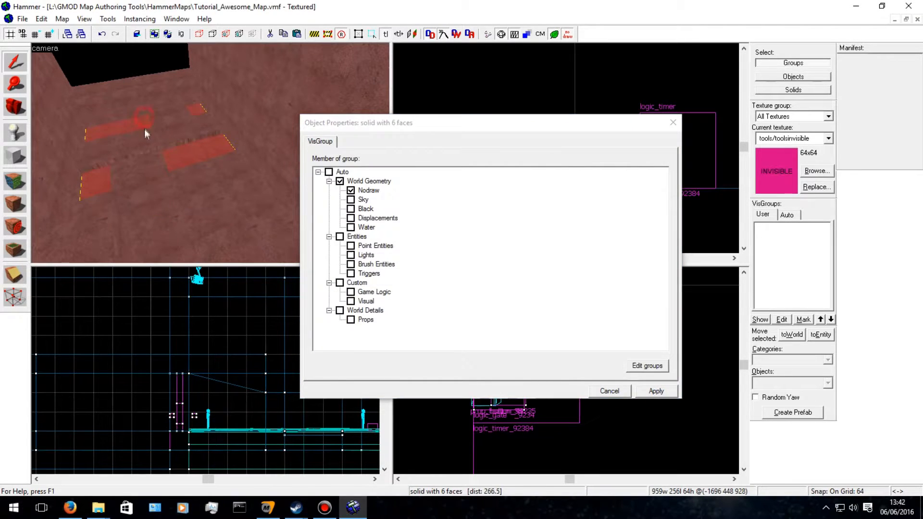
Rename the last moving parkour platform, beyond parkour_platform_4567, as parkour_platform_56757 and apply it.
left_click(172, 127)
left_click(591, 199)
left_click_drag(585, 199, 598, 200)
type("56757")
left_click(656, 390)
left_click(111, 103)
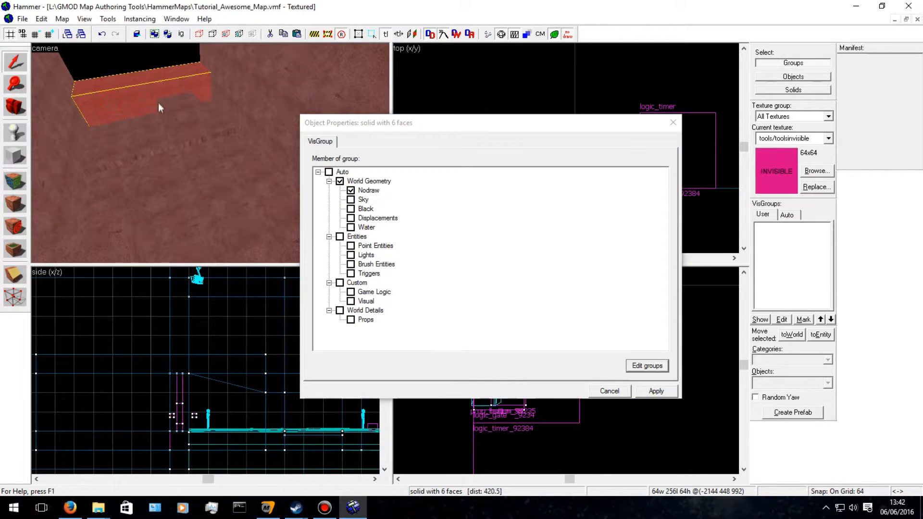
Add five copies of the button door's OnFullyOpen output that opens gate_parkour_02314 to its output list.
key("Left")
key("Left")
key("w")
key("w")
key("Right")
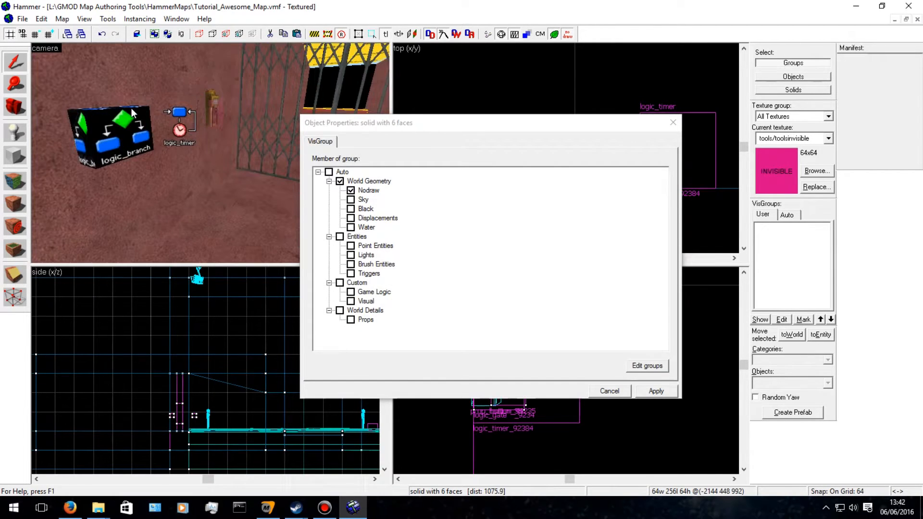
left_click(215, 111)
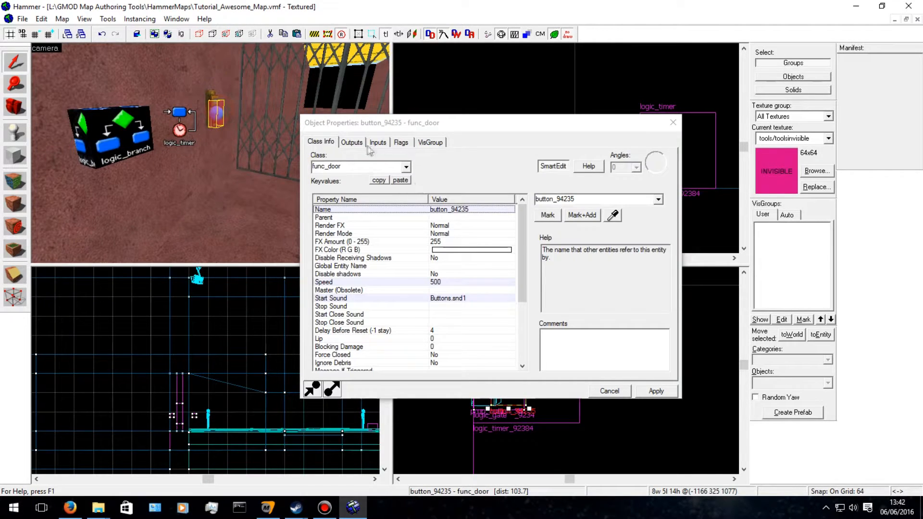
left_click(351, 142)
left_click(438, 191)
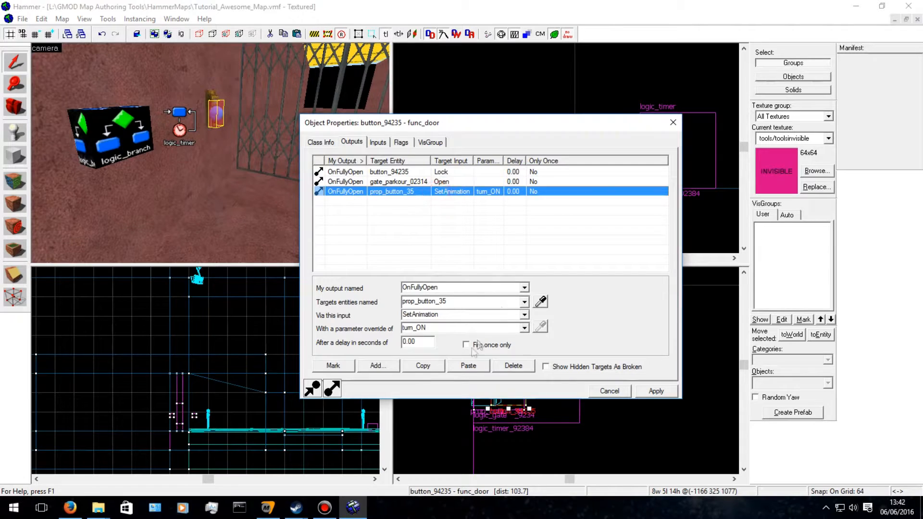
left_click(425, 182)
left_click(424, 366)
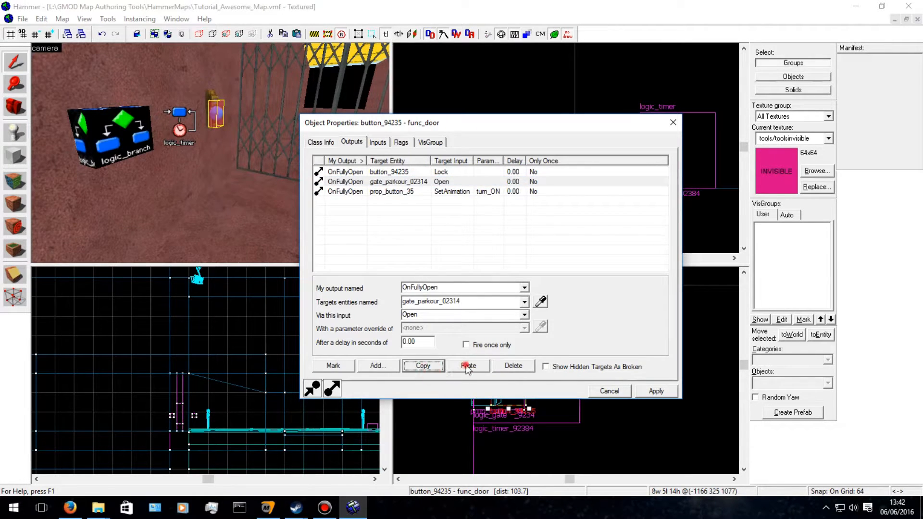
left_click(468, 365)
left_click(466, 366)
left_click(467, 366)
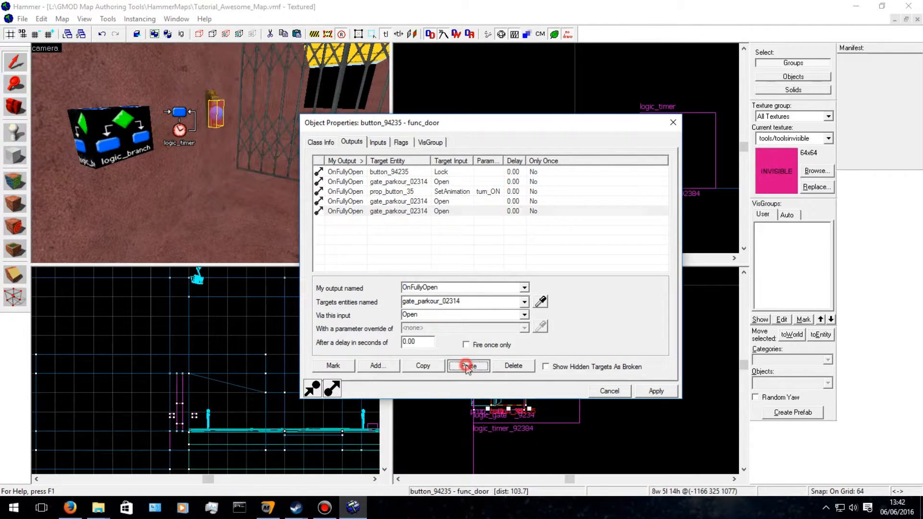
left_click(467, 366)
left_click(468, 365)
left_click(440, 211)
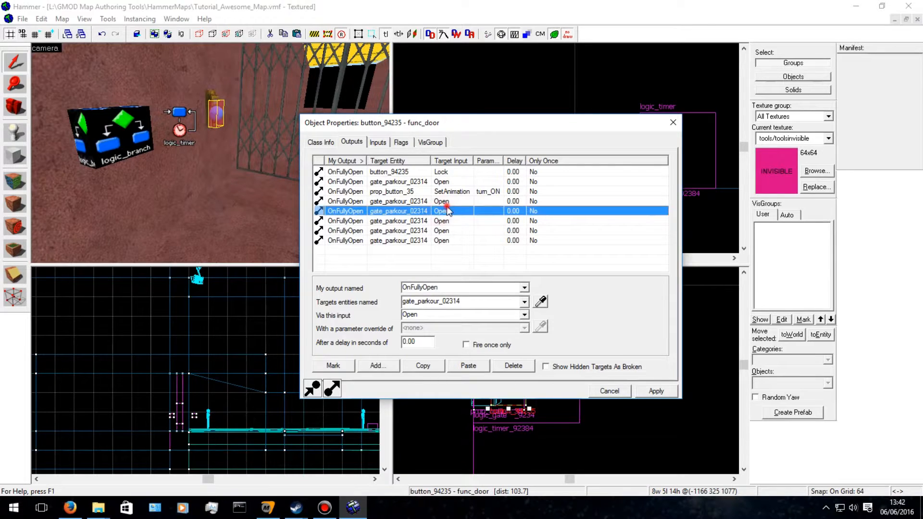
left_click(440, 202)
left_click(461, 240, "shift")
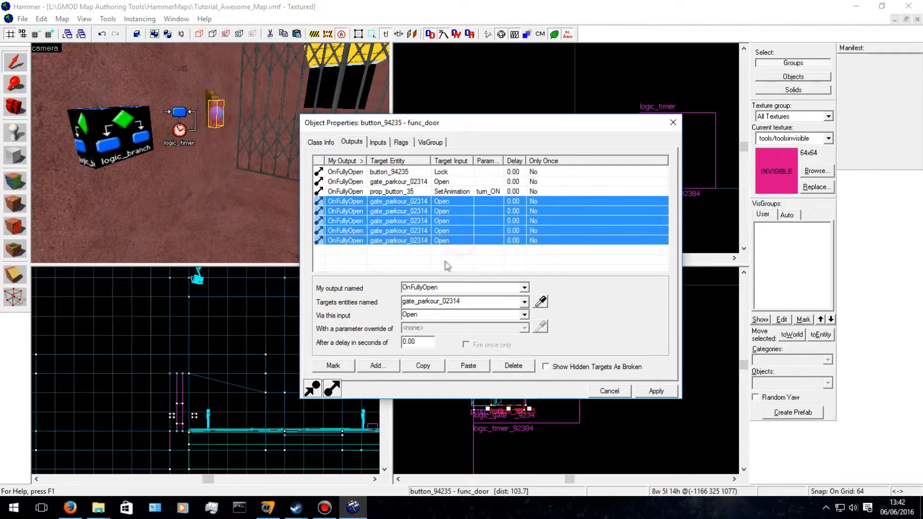
double_click(436, 215)
left_click(217, 119)
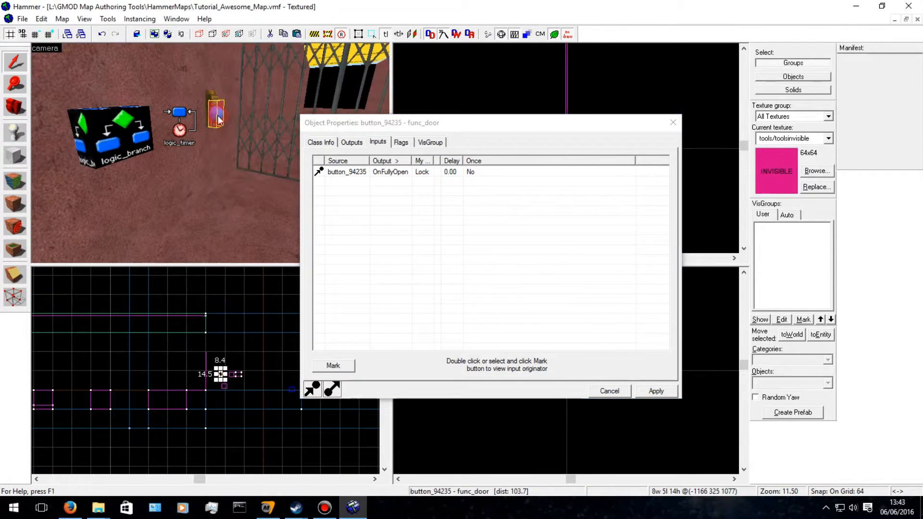
left_click(352, 142)
Retarget the first copied Open output of the button door to parkour_platform_14235.
left_click(406, 203)
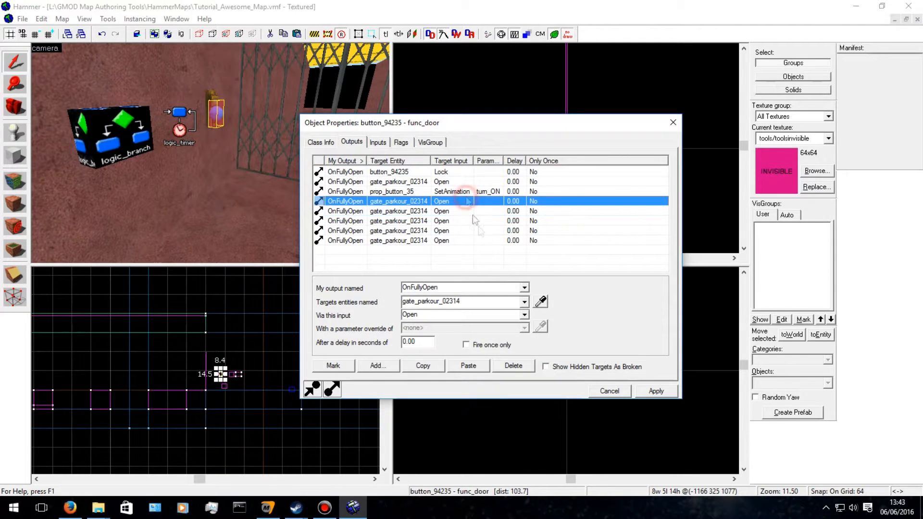
left_click(496, 302)
type("parkou")
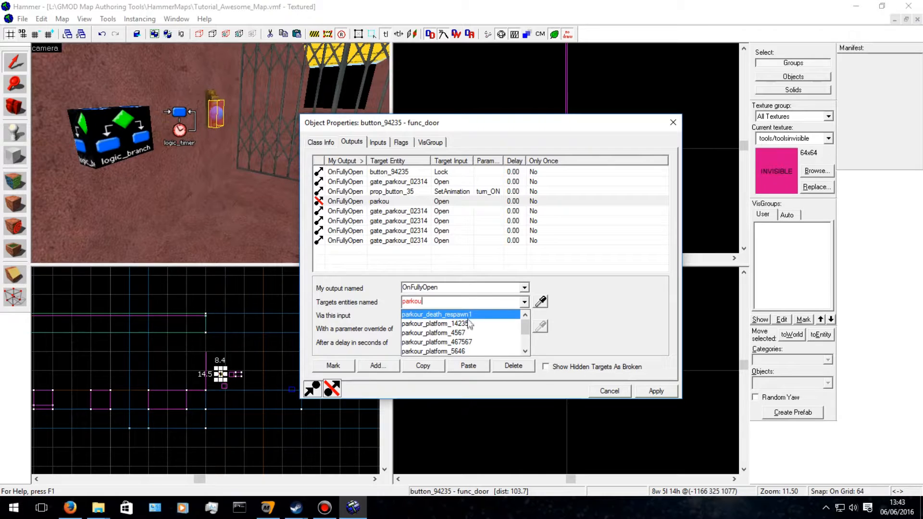
left_click(468, 323)
Retarget the second copied Open output of the button door to parkour_platform_4567.
left_click(423, 212)
left_click(492, 303)
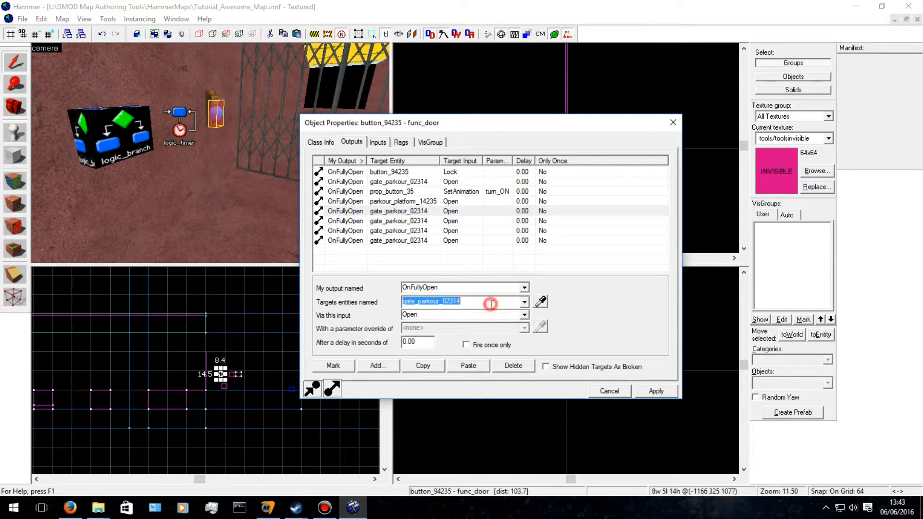
type("par")
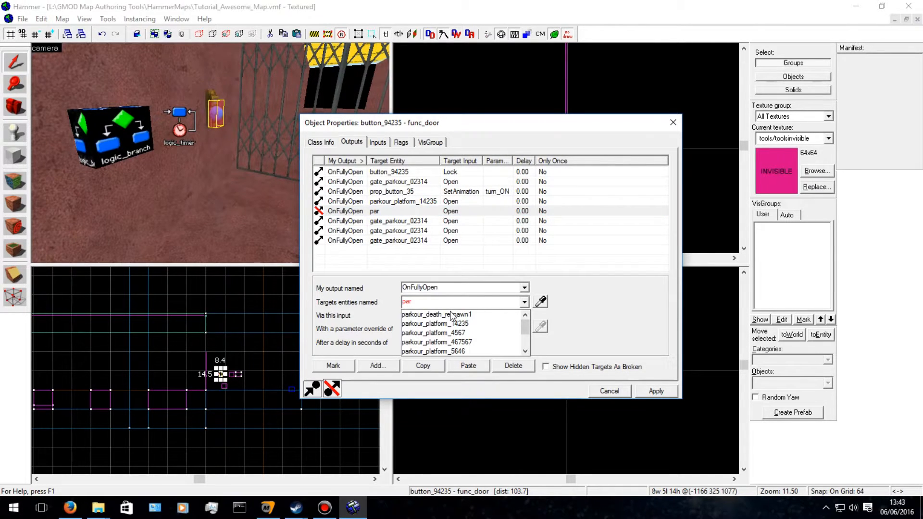
left_click(454, 331)
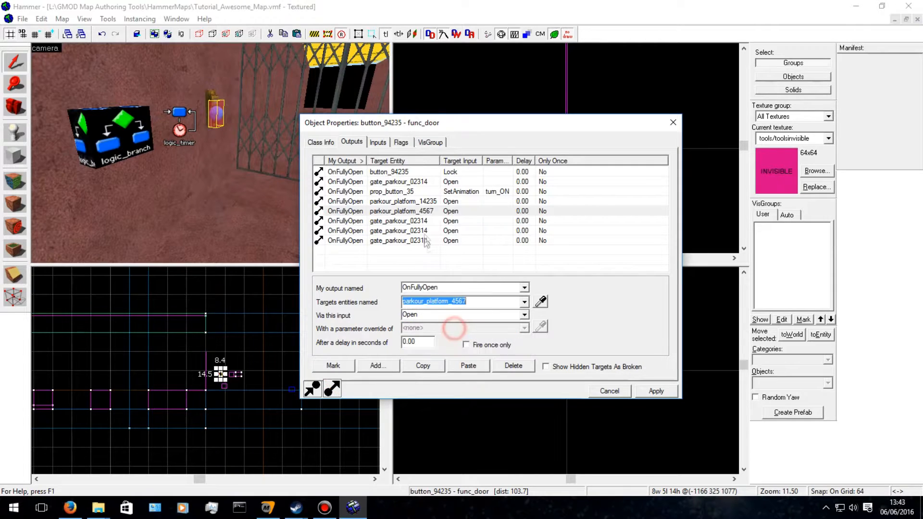
Retarget the third copied Open output of the button door to parkour_platform_467567.
left_click(425, 221)
left_click(509, 303)
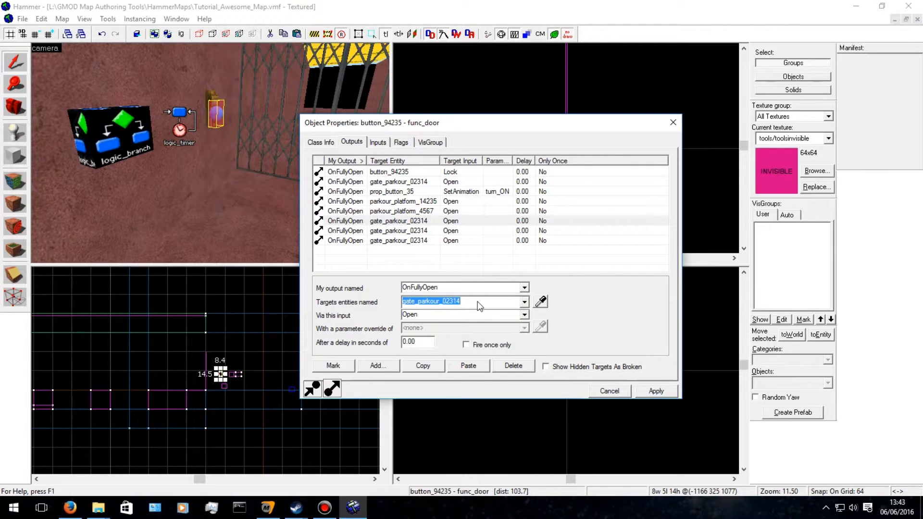
type("park")
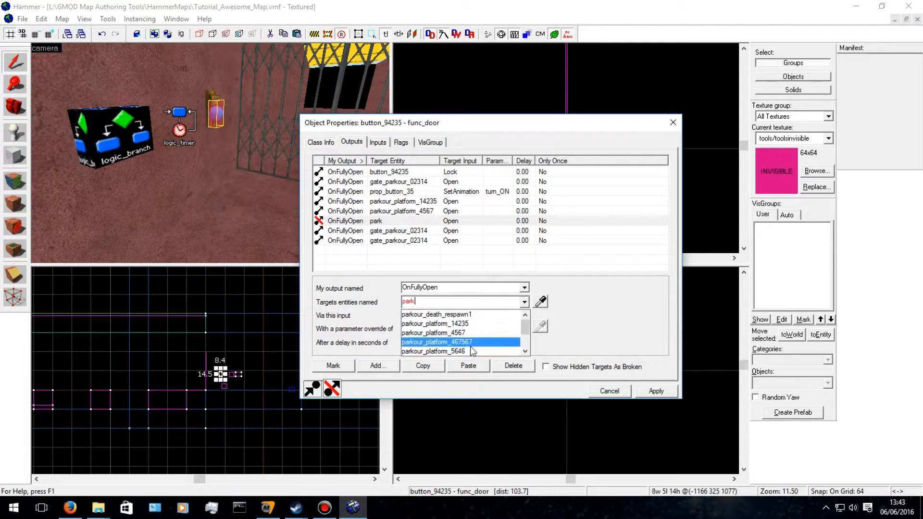
left_click(470, 341)
Try to retarget the fourth copied Open output of the button door to a parkour platform.
left_click(406, 231)
left_click(477, 302)
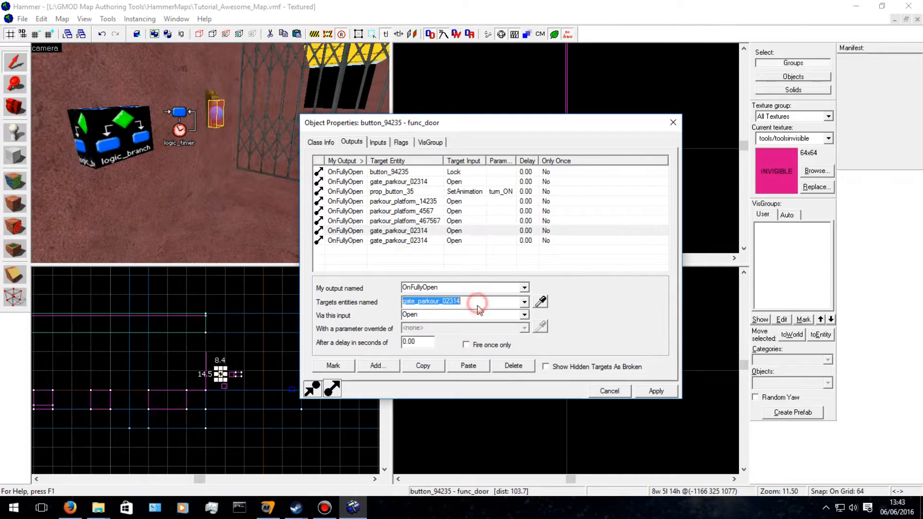
type("parko")
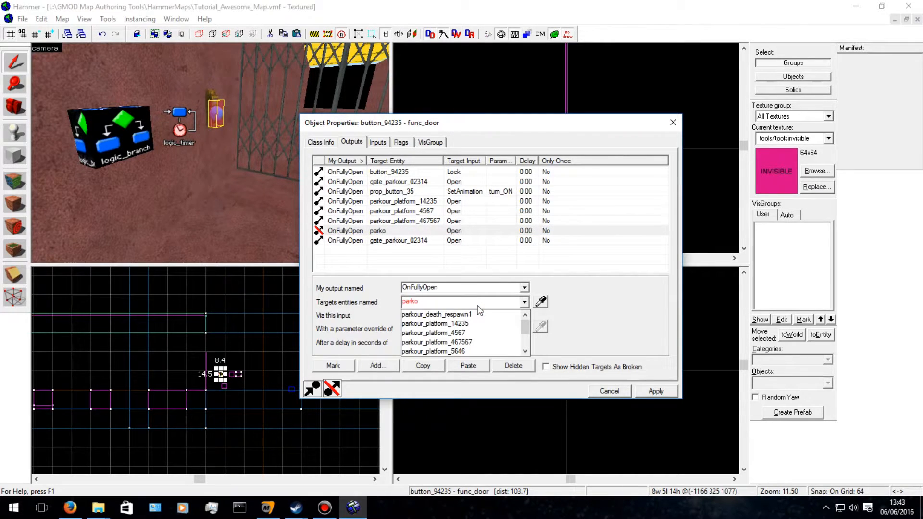
left_click(469, 356)
Retarget the last copied Open output of the button door to parkour_platform_5677.
left_click(413, 241)
left_click(500, 303)
type("a")
key("BackSpace")
type("p")
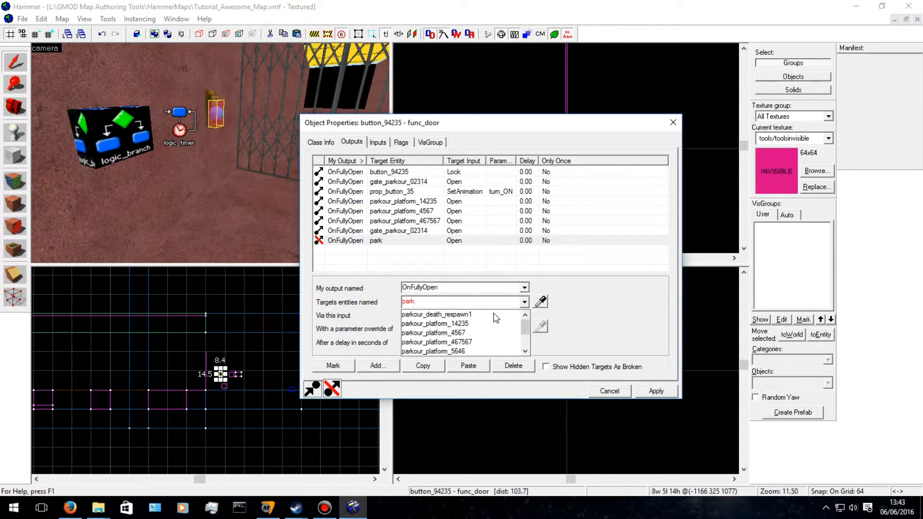
scroll(480, 342, "down", 1)
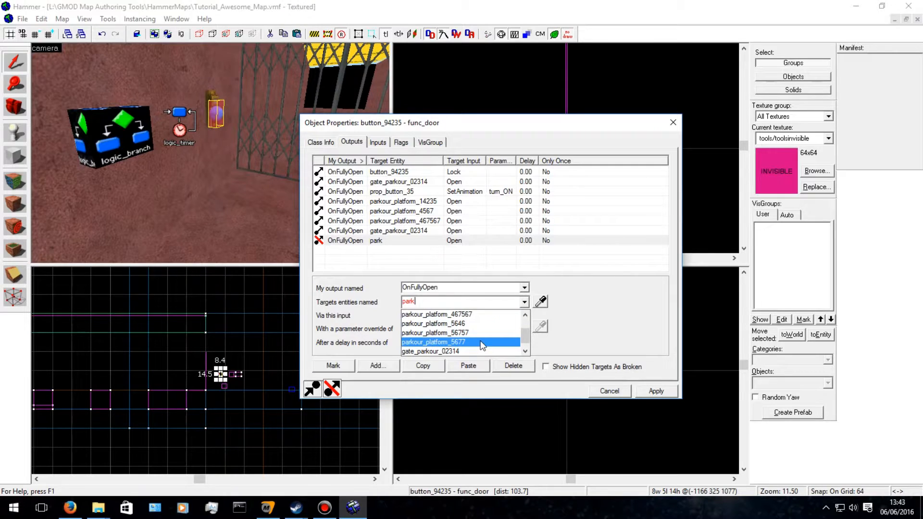
left_click(479, 342)
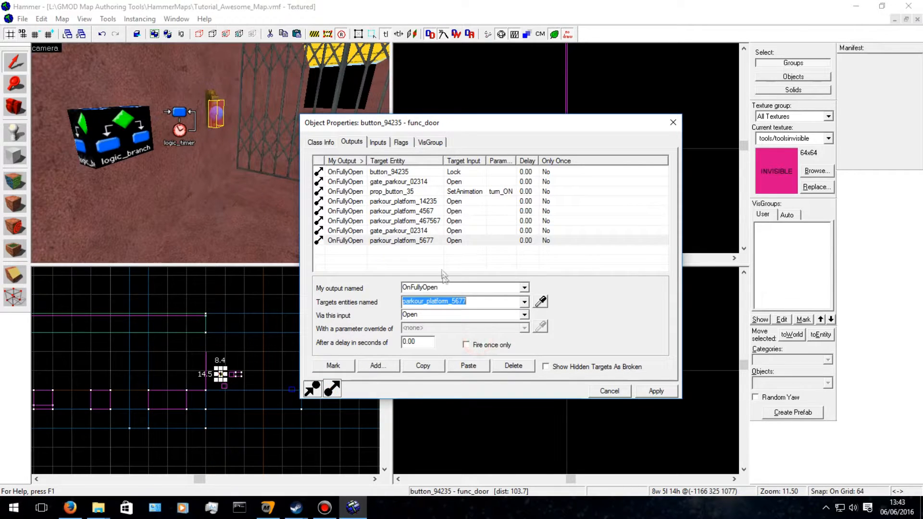
Retarget the fourth copied Open output, still aimed at gate_parkour_02314, to parkour_platform_56757.
left_click(425, 234)
double_click(507, 301)
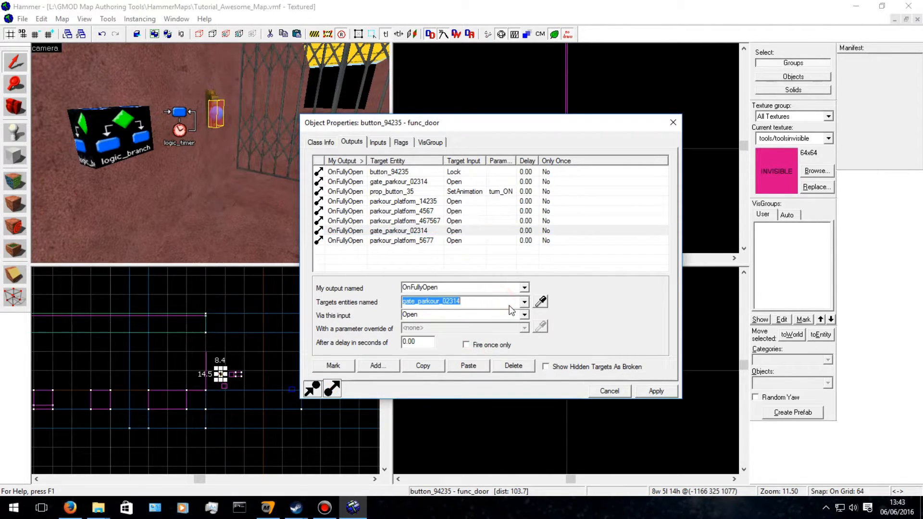
type("park")
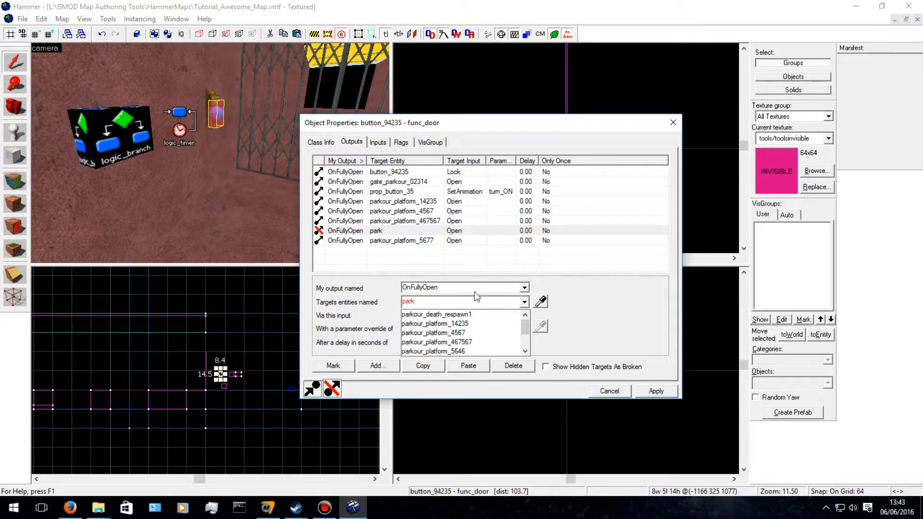
scroll(478, 344, "down", 1)
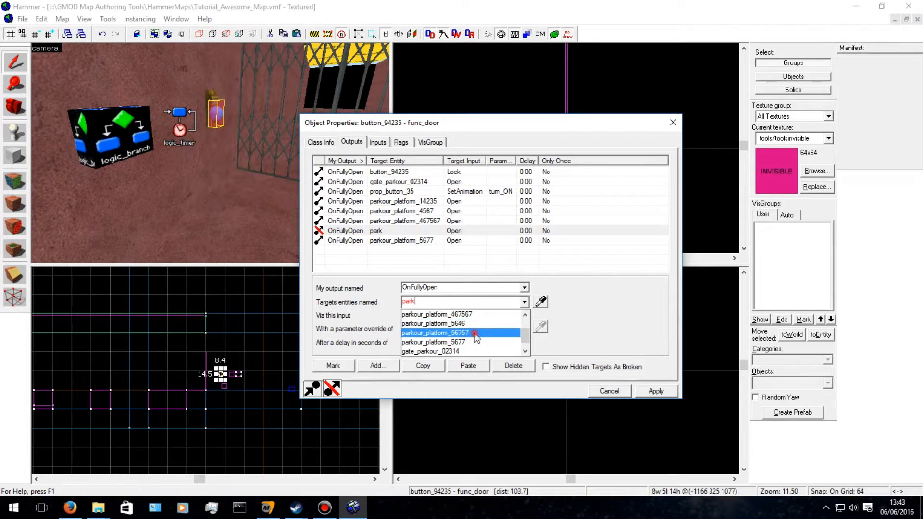
left_click(470, 332)
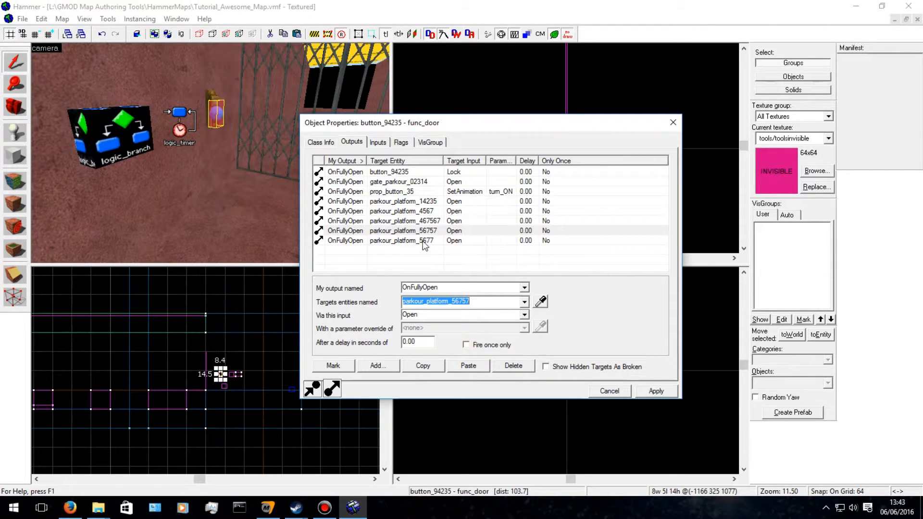
Change the target of the fourth copied Open output to parkour_platform_5646.
left_click(524, 302)
left_click(527, 314)
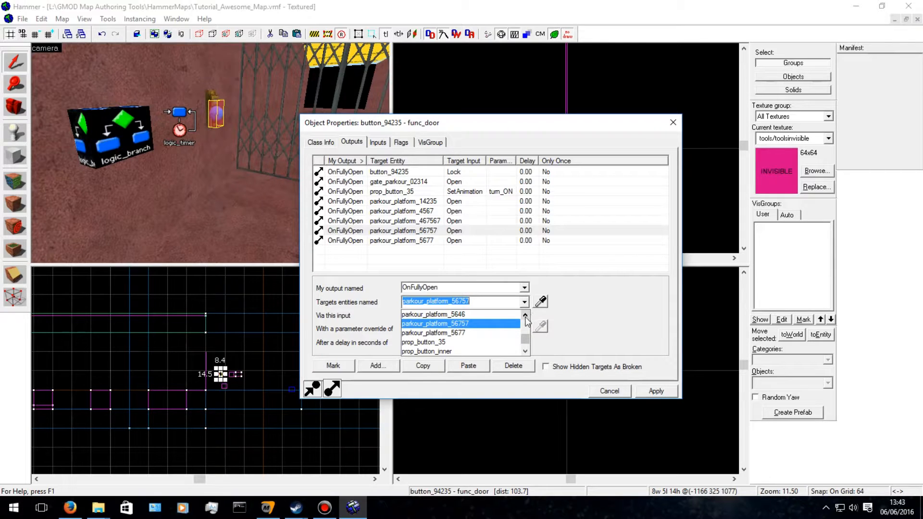
left_click(495, 332)
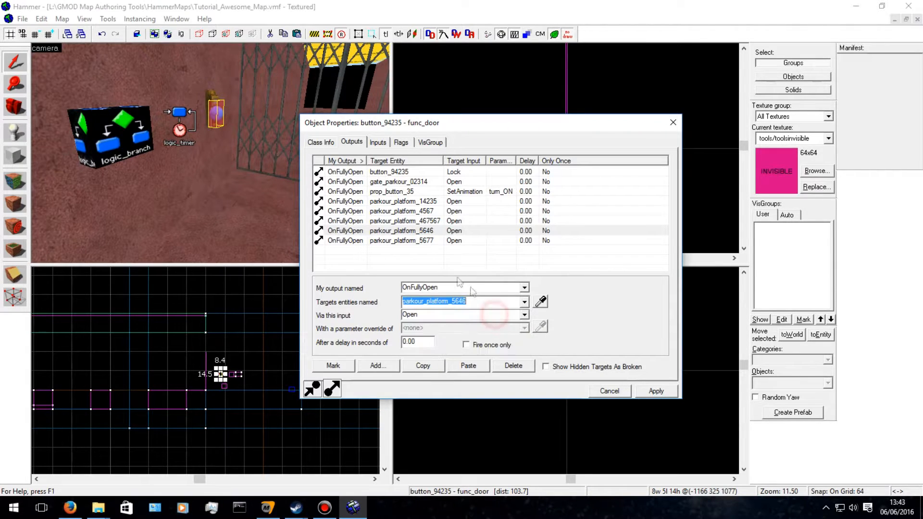
Change the target of the fifth copied Open output to parkour_platform_56757.
left_click(441, 242)
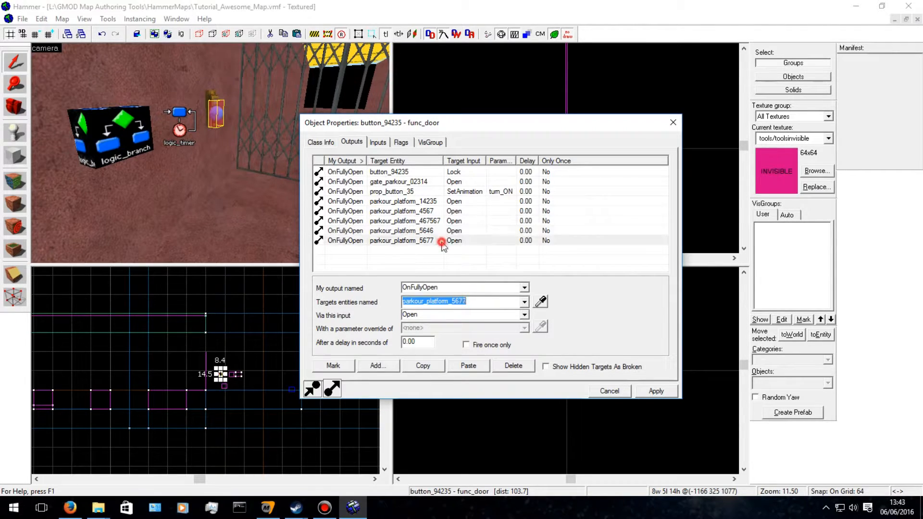
left_click(525, 302)
left_click(523, 316)
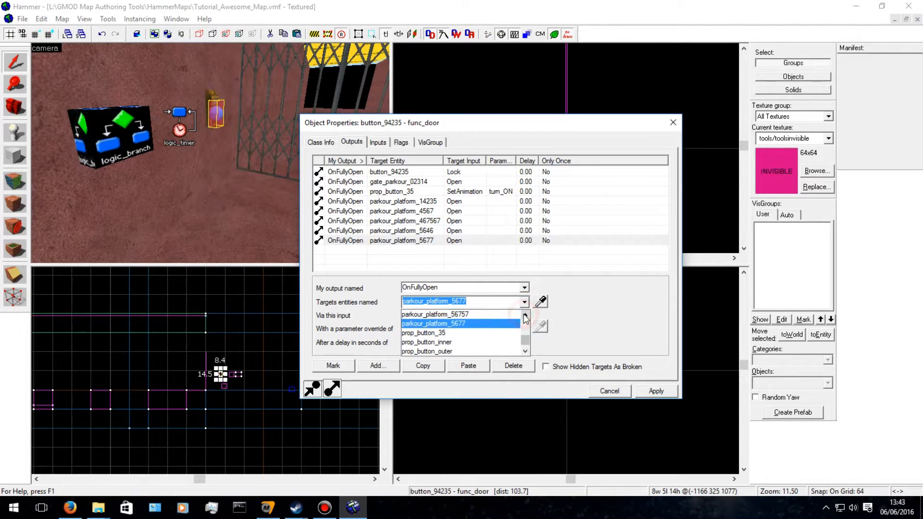
left_click(433, 314)
Duplicate the parkour_platform_56757 output and target the copy at parkour_platform_5677.
left_click(435, 363)
left_click(467, 366)
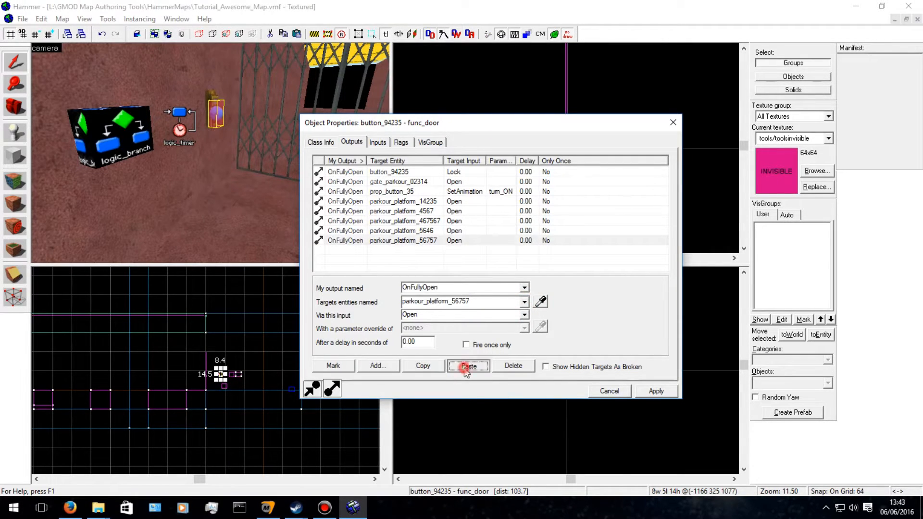
left_click(524, 302)
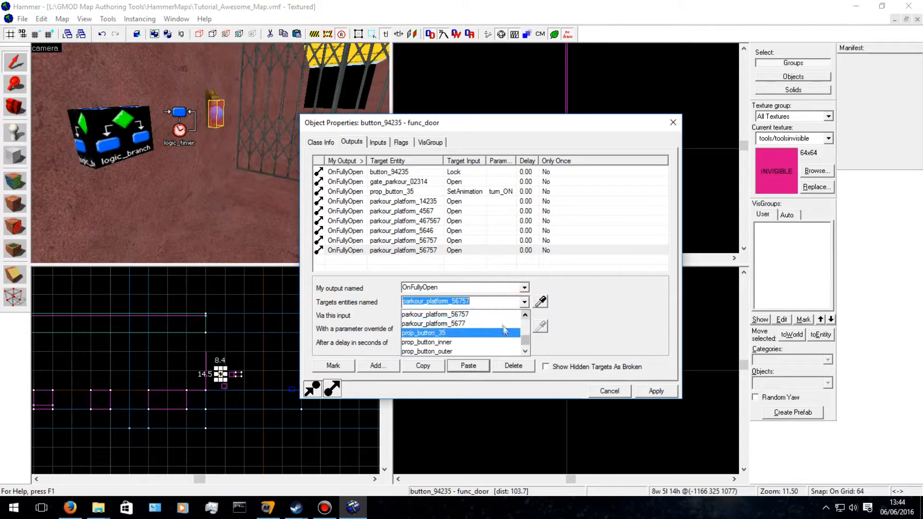
left_click(498, 322)
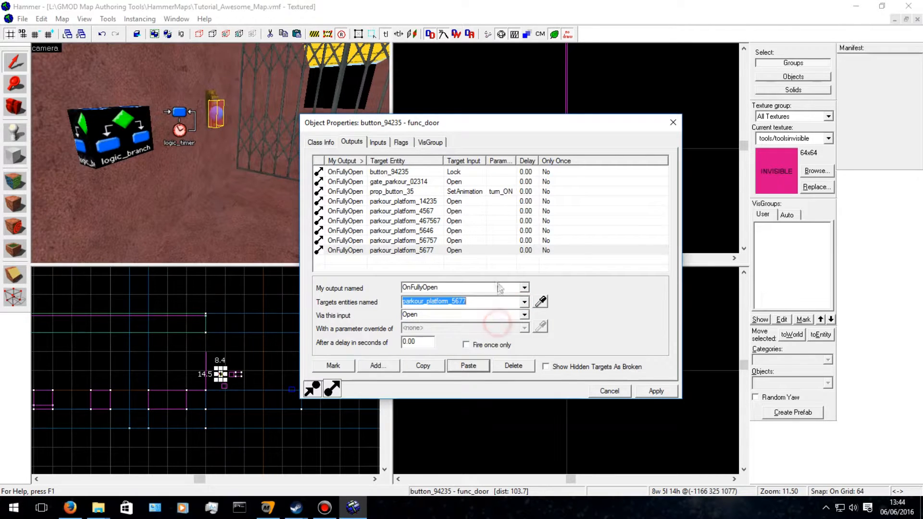
Check the available target names for missed parkour platforms, keep parkour_platform_5677, and apply the button door's outputs.
left_click(526, 304)
left_click(524, 315)
left_click(524, 314)
left_click(523, 315)
left_click(523, 315)
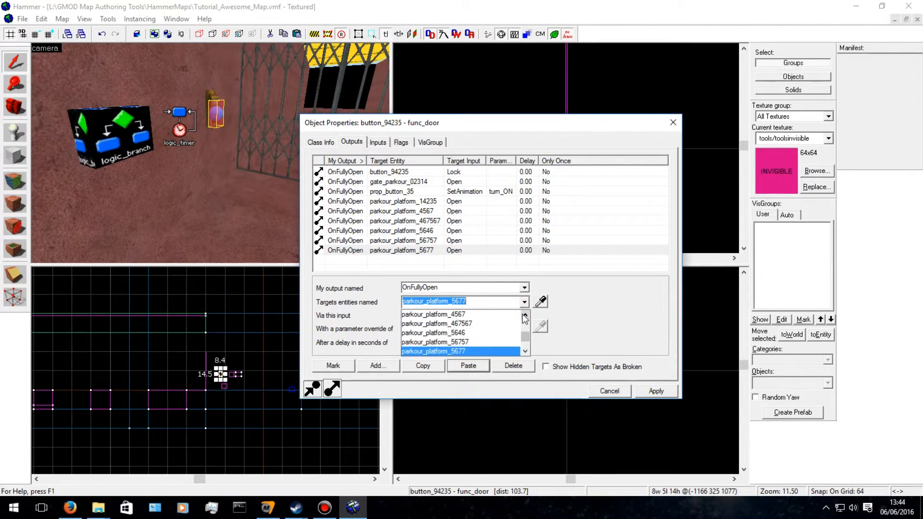
left_click(524, 315)
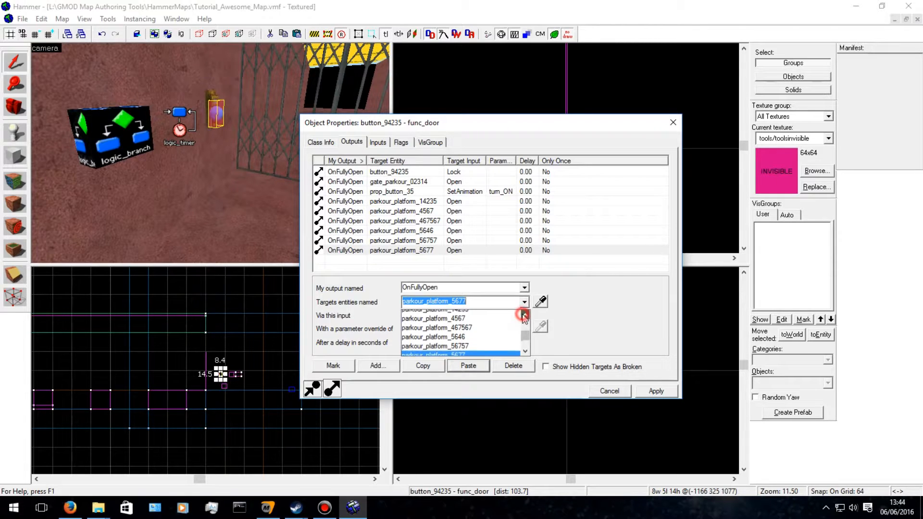
left_click(527, 351)
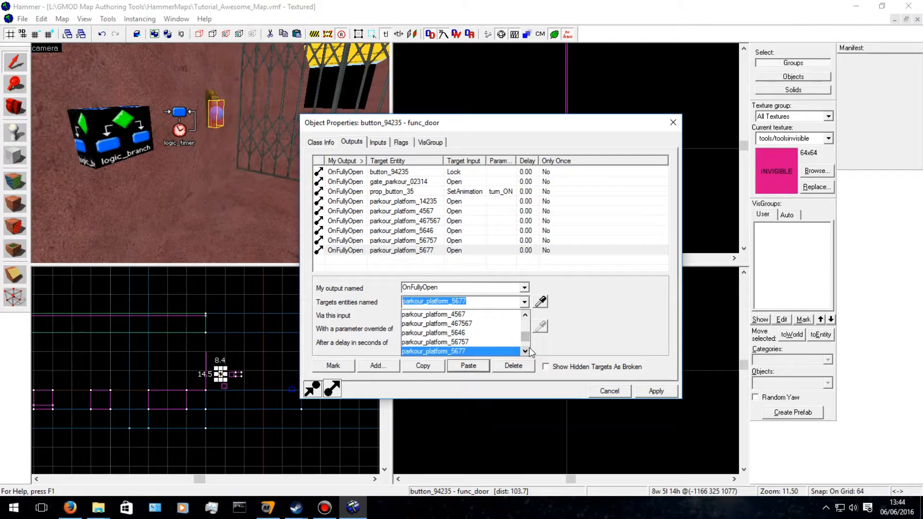
left_click(506, 352)
left_click(655, 391)
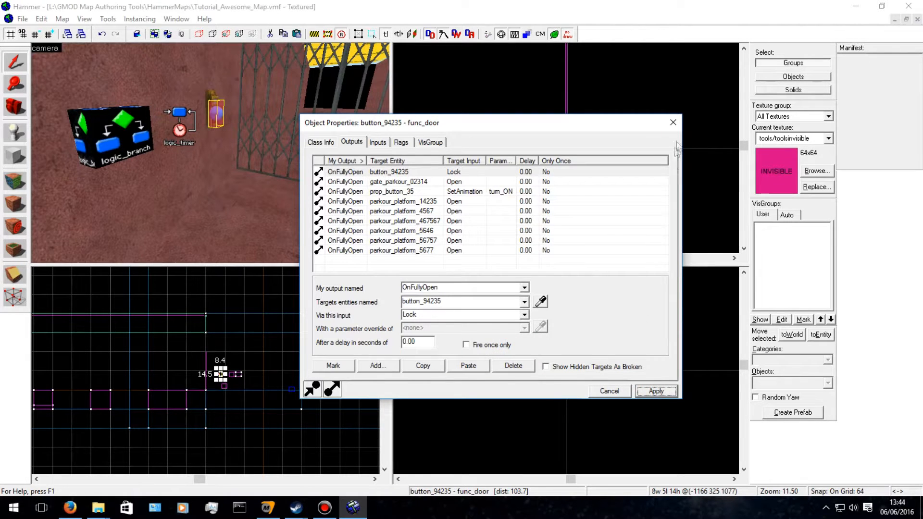
left_click(671, 122)
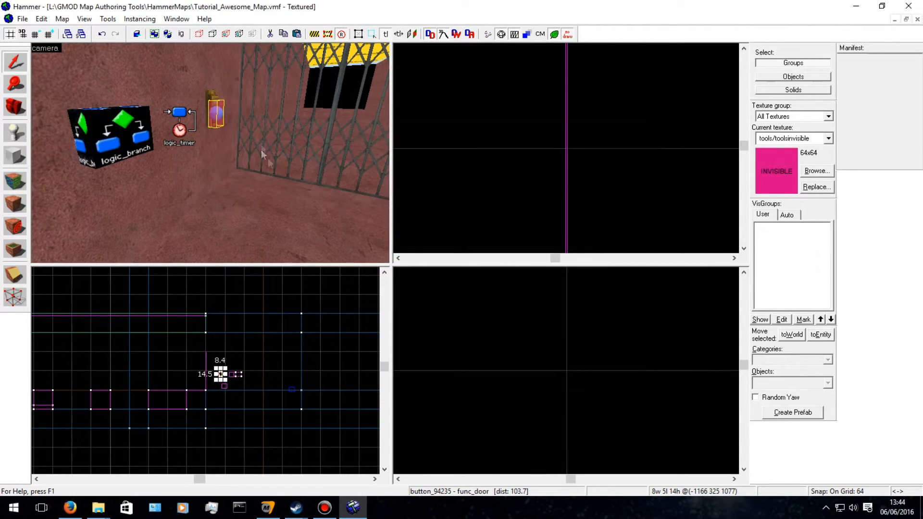
Move the NODRAW brush above the parkour area's ceiling down to z 992, level with the parkour platforms.
key("d")
key("s")
key("s")
key("Up")
key("w")
key("d")
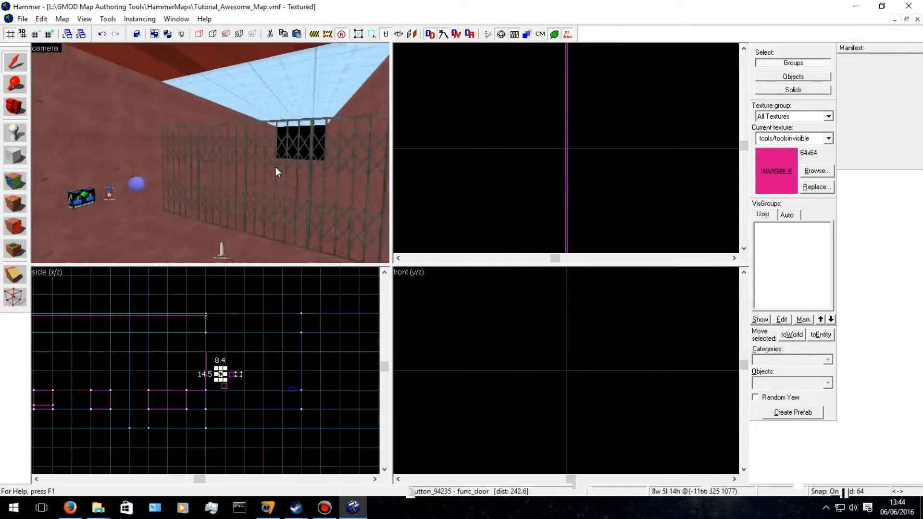
key("Up")
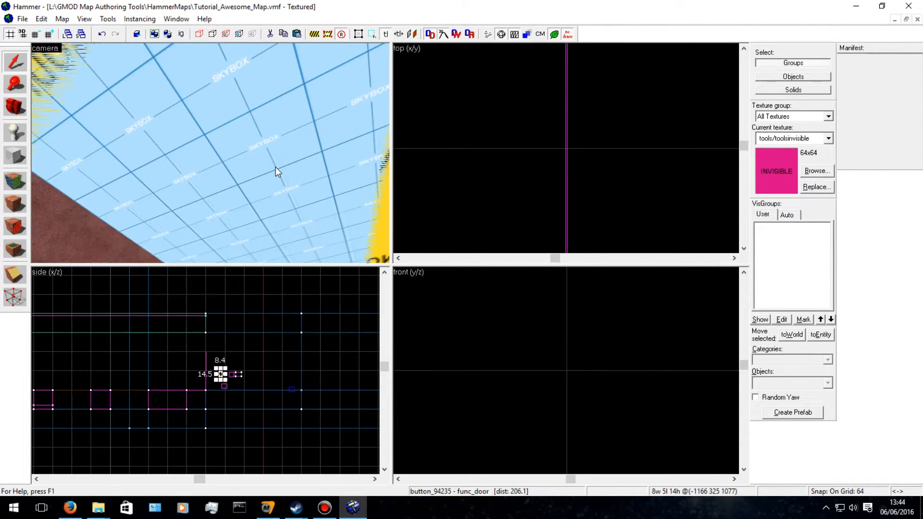
left_click(275, 167)
left_click(375, 217)
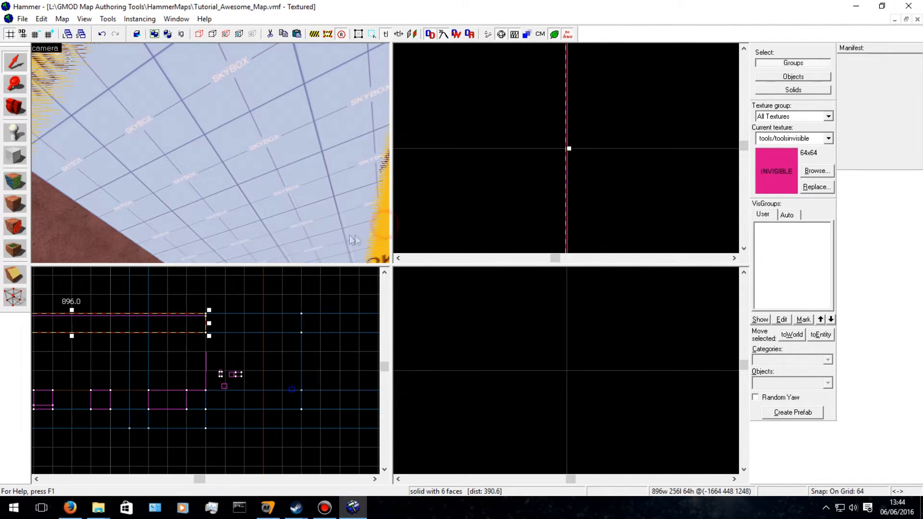
key("s")
key("a")
key("s")
left_click(114, 122)
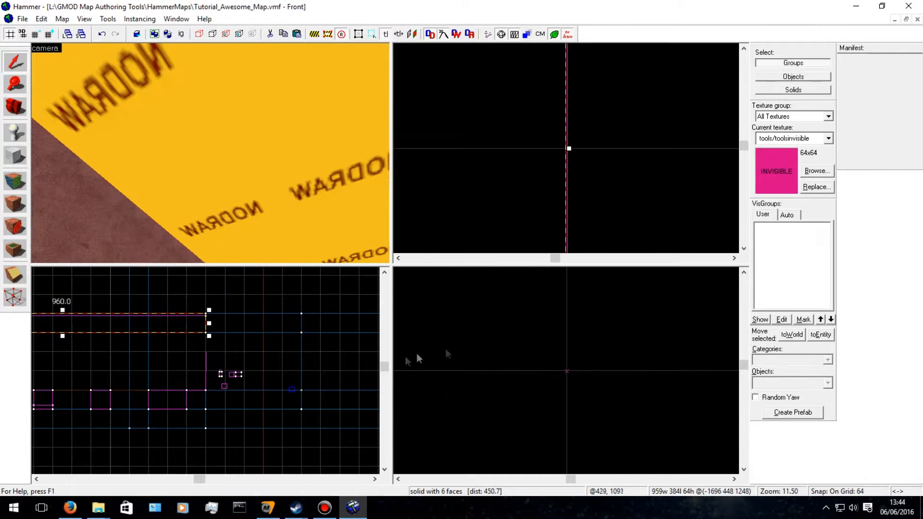
left_click_drag(148, 330, 156, 396, "shift")
Inspect the lowered NODRAW brush from several sides and undo its move.
key("s")
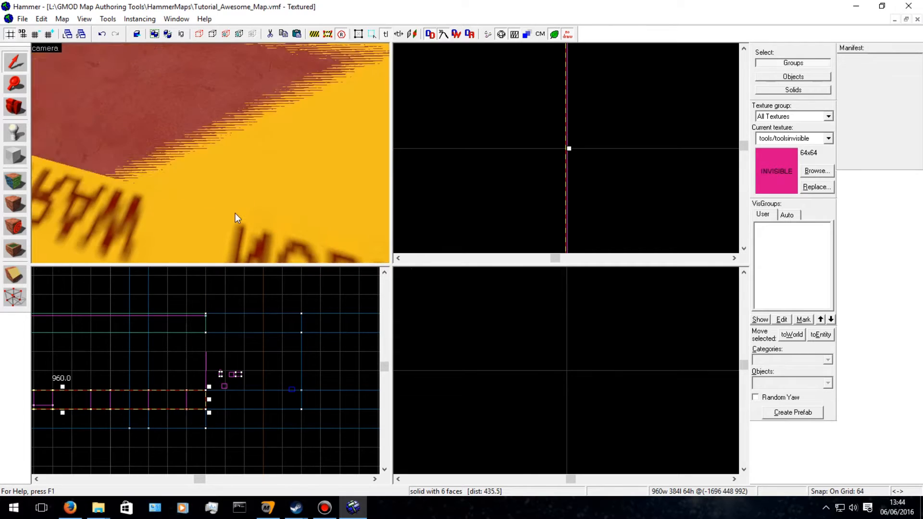
key("s")
key("Left")
key("Left")
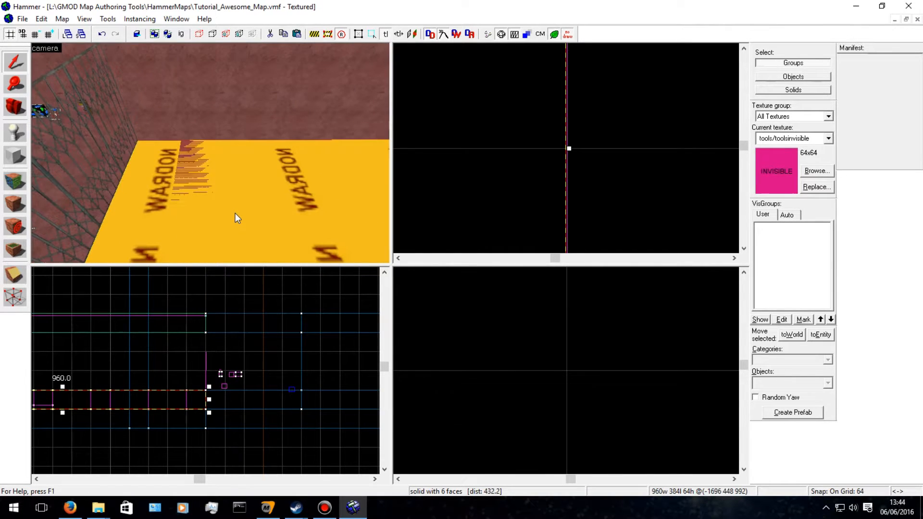
key("d")
key("s")
key("s")
key("Left")
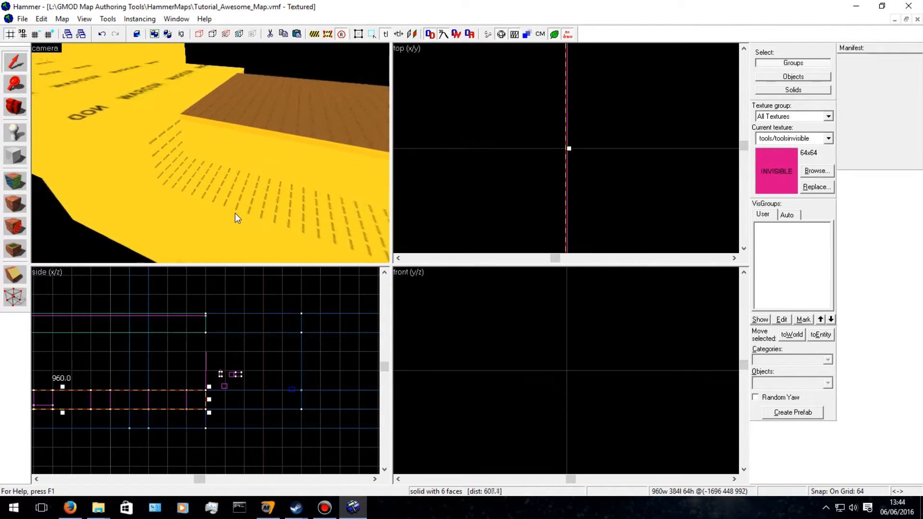
key("w")
key("ctrl+z")
Move the trigger_teleport brush from above the ceiling down to z 1020, at the parkour platforms' top level.
key("Up")
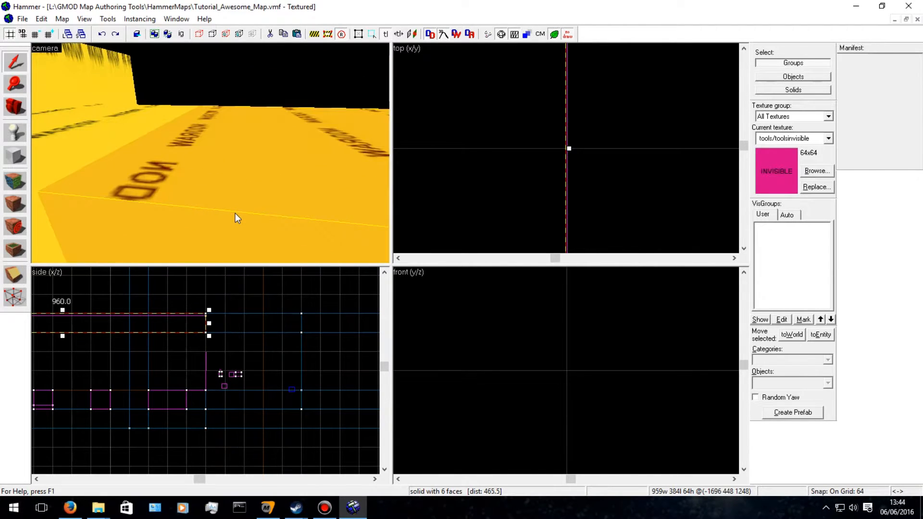
key("w")
left_click(228, 125)
key("w")
key("w")
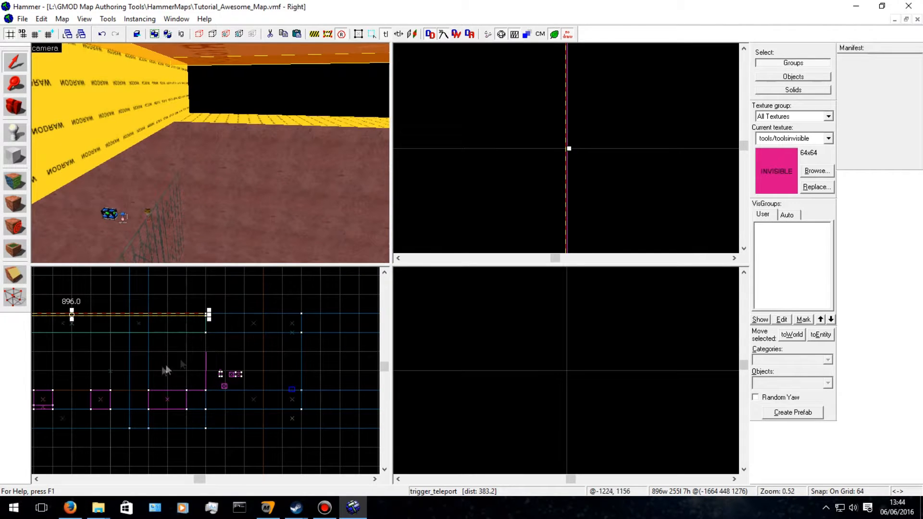
left_click_drag(175, 312, 171, 388)
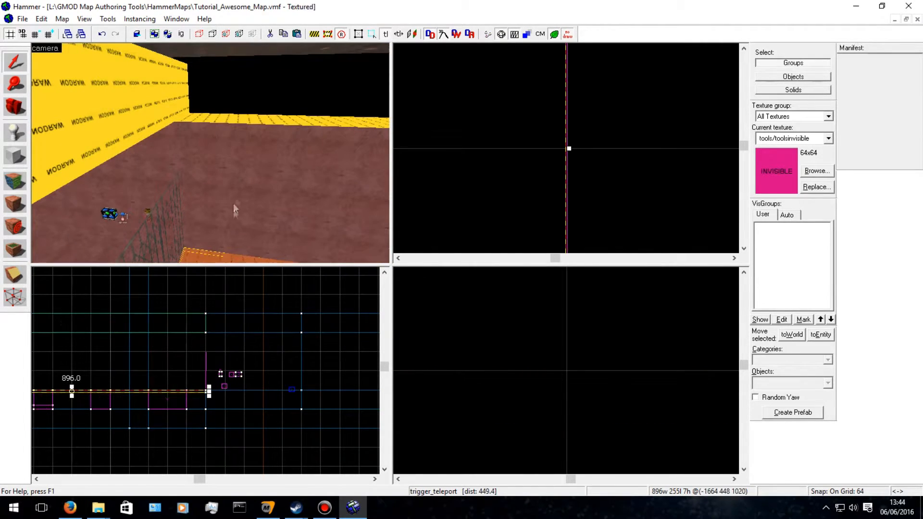
Move the NODRAW brush above the parkour area's ceiling down to z 992, level with the parkour platforms.
left_click(229, 52)
left_click_drag(226, 71, 253, 121)
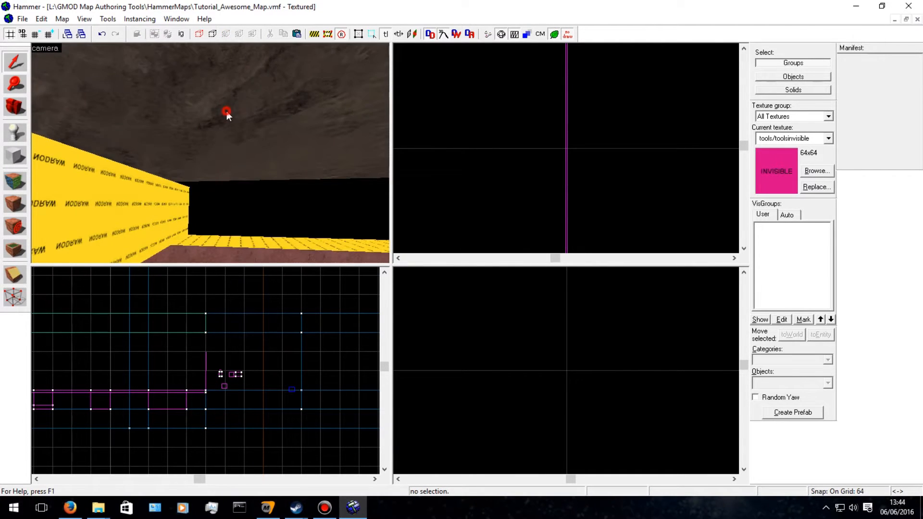
key("z")
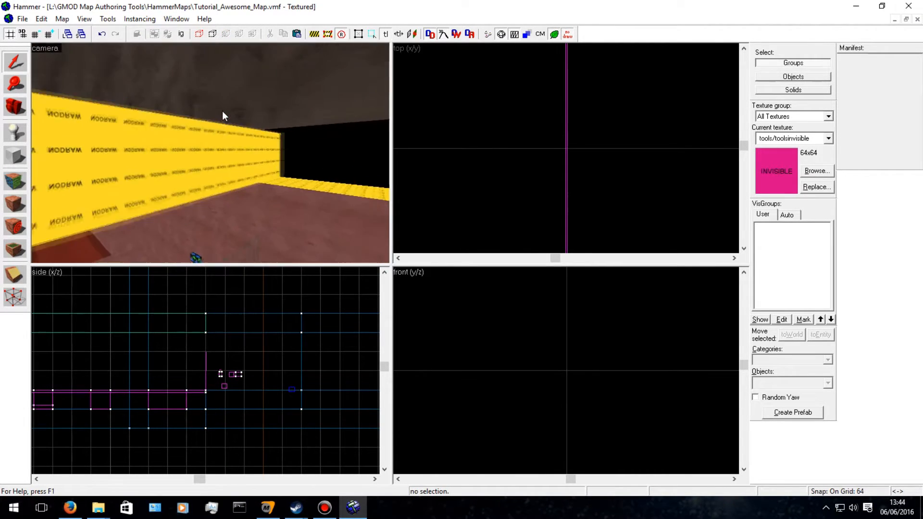
key("s")
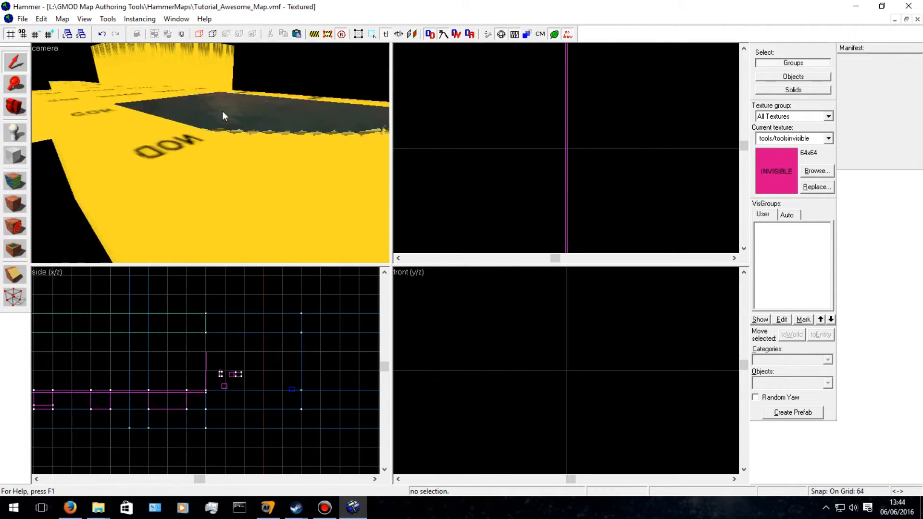
key("w")
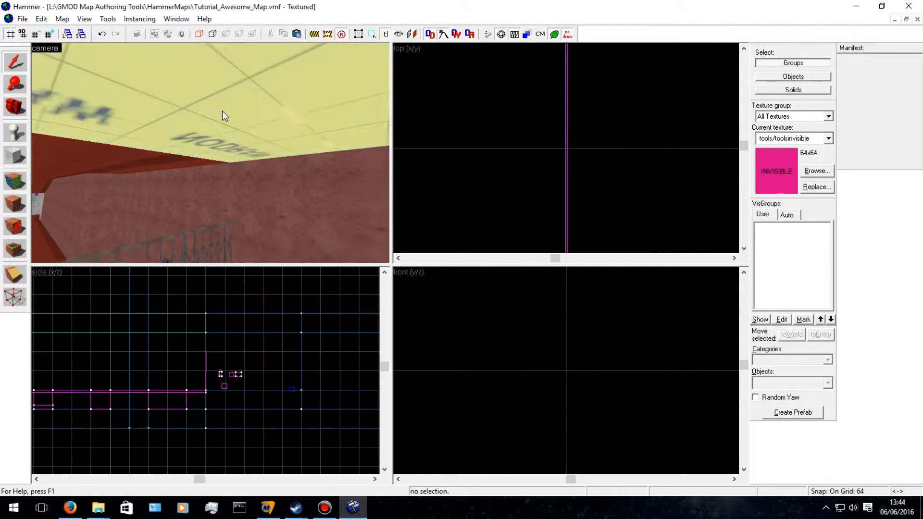
key("s")
key("z")
key("z")
key("w")
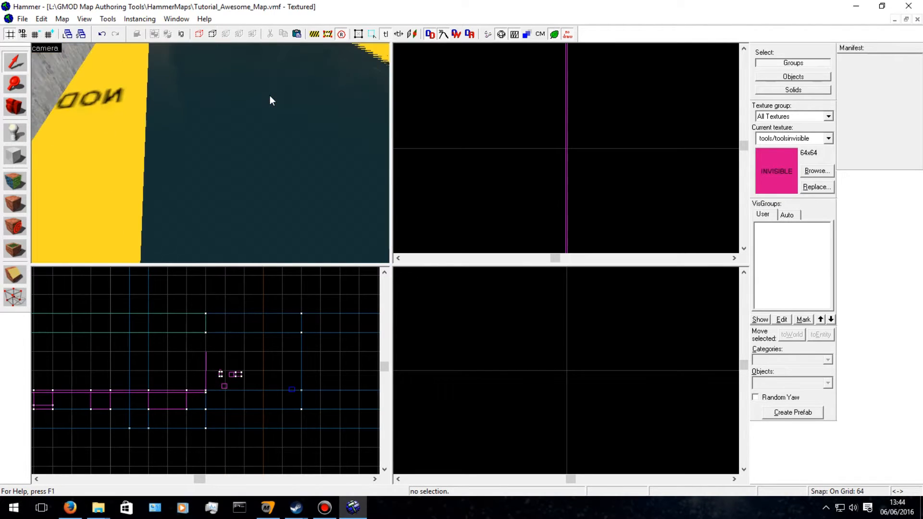
left_click(269, 95)
key("s")
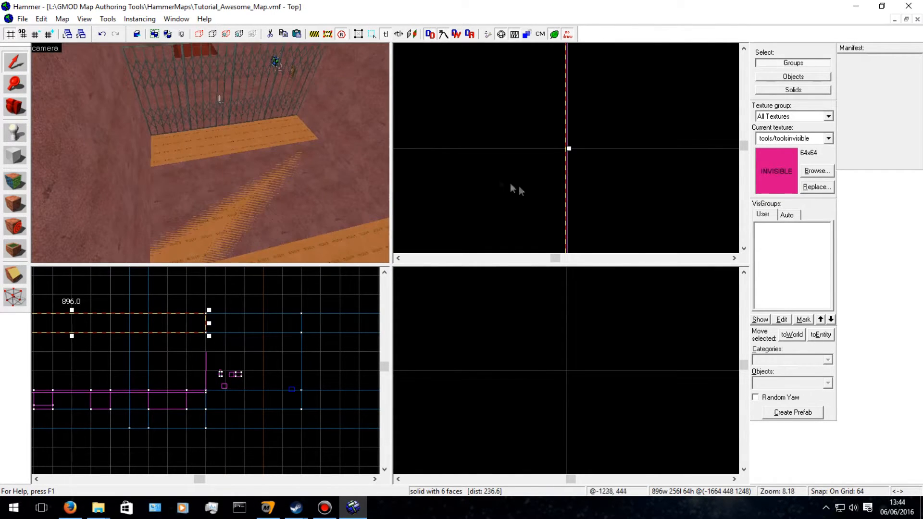
left_click_drag(165, 324, 166, 402)
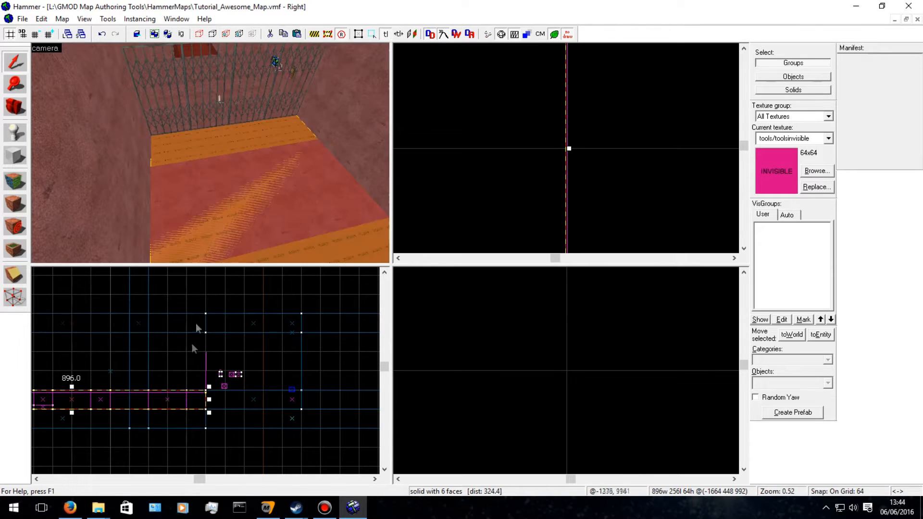
Examine how the lowered brush meets the trigger, the gate and the parkour platforms from above and below.
key("d")
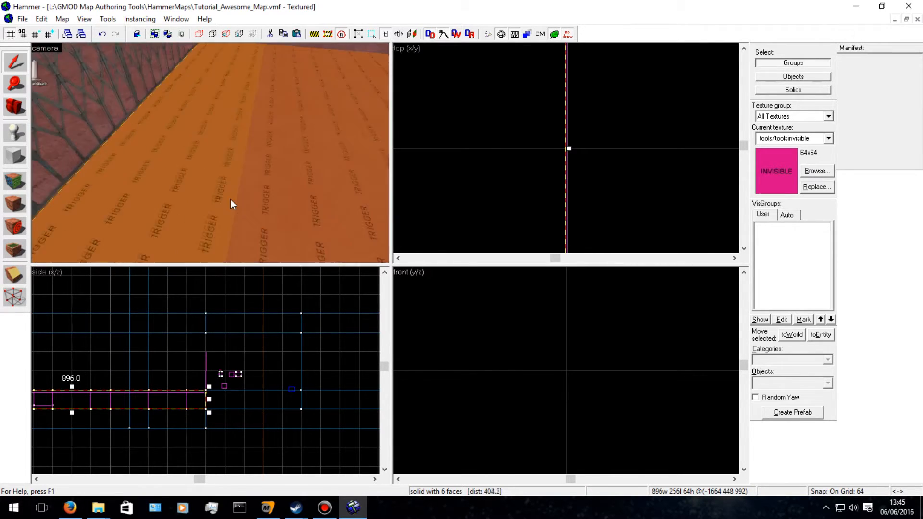
key("a")
key("d")
key("w")
key("Right")
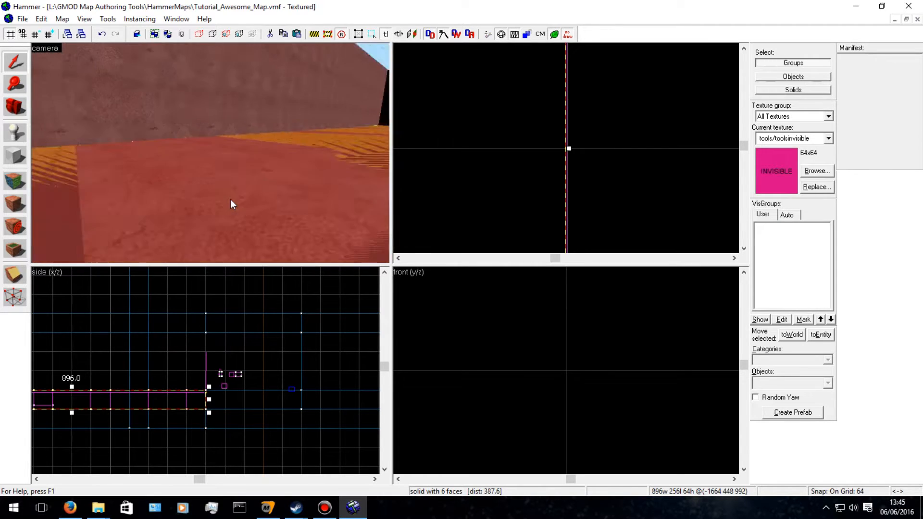
key("d")
key("Up")
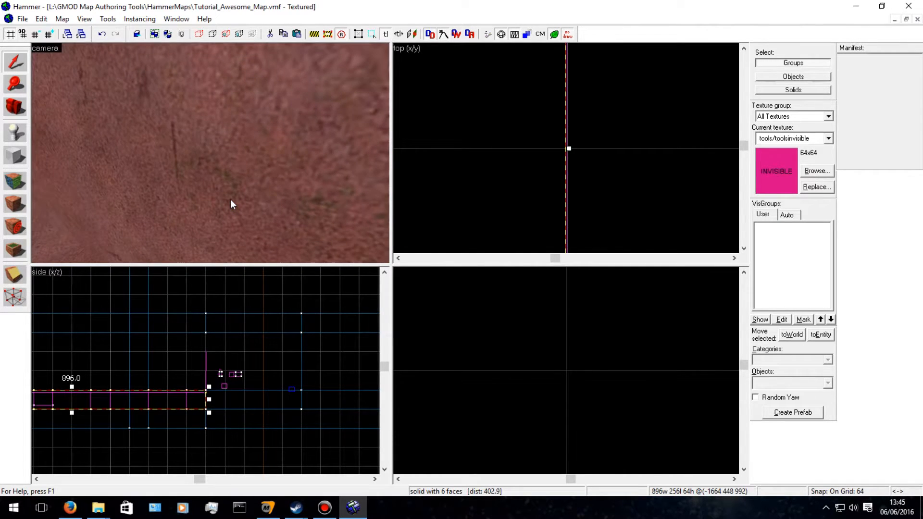
Select the six parkour platforms together from beneath the trigger, starting with parkour_platform_14235.
left_click(230, 199)
key("w")
key("Up")
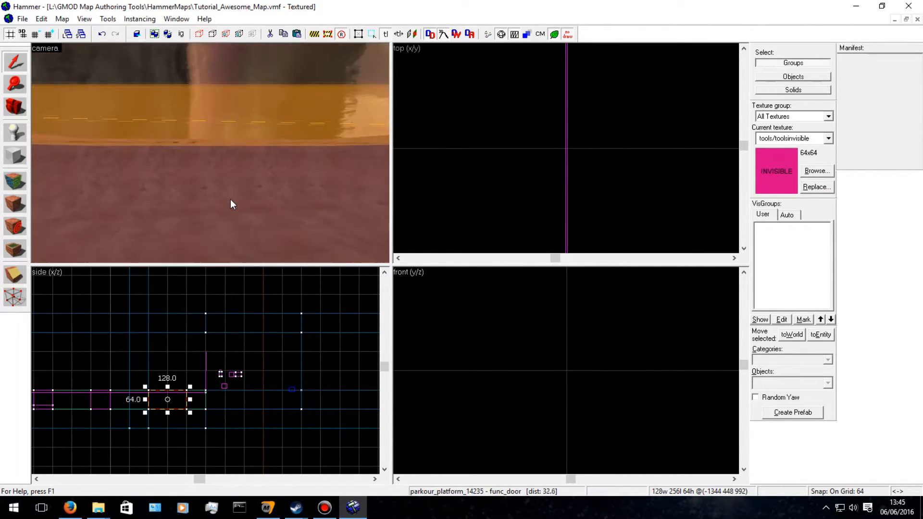
left_click(229, 199, "ctrl")
key("Down")
key("s")
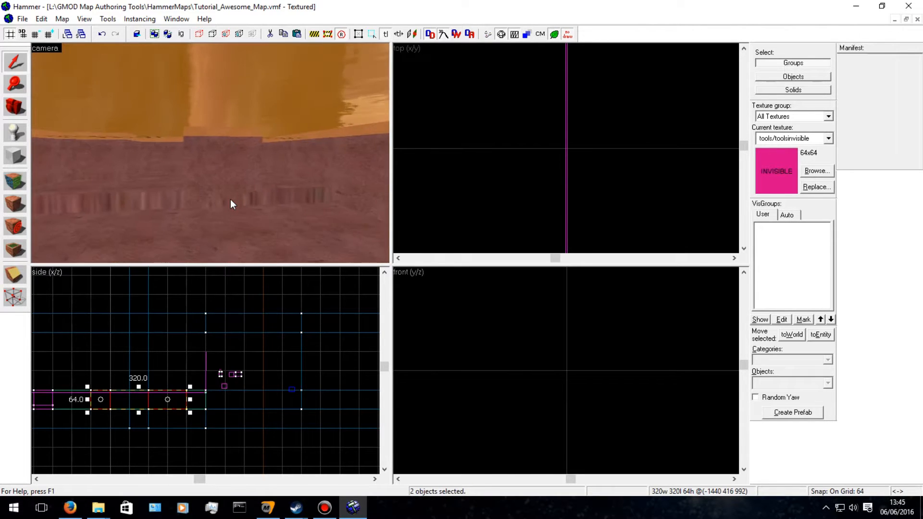
left_click(157, 160, "ctrl")
key("Left")
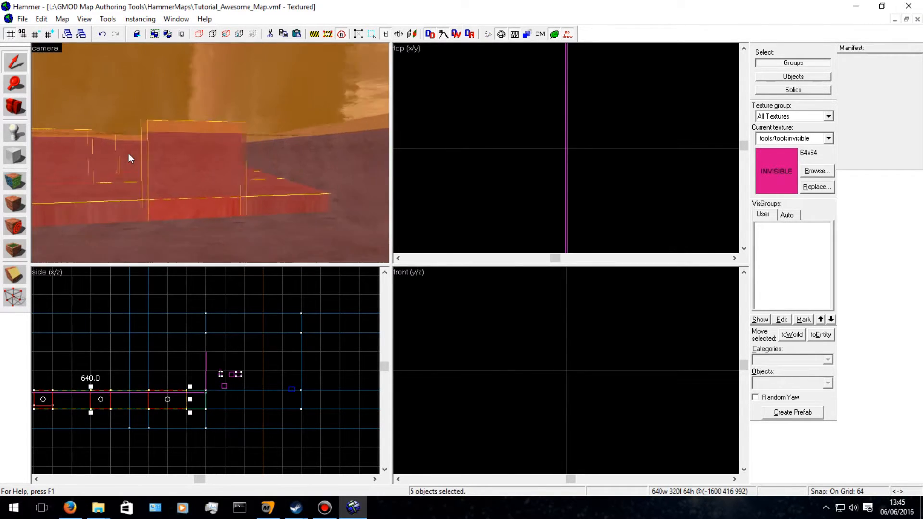
left_click(129, 157, "ctrl")
key("w")
key("Left")
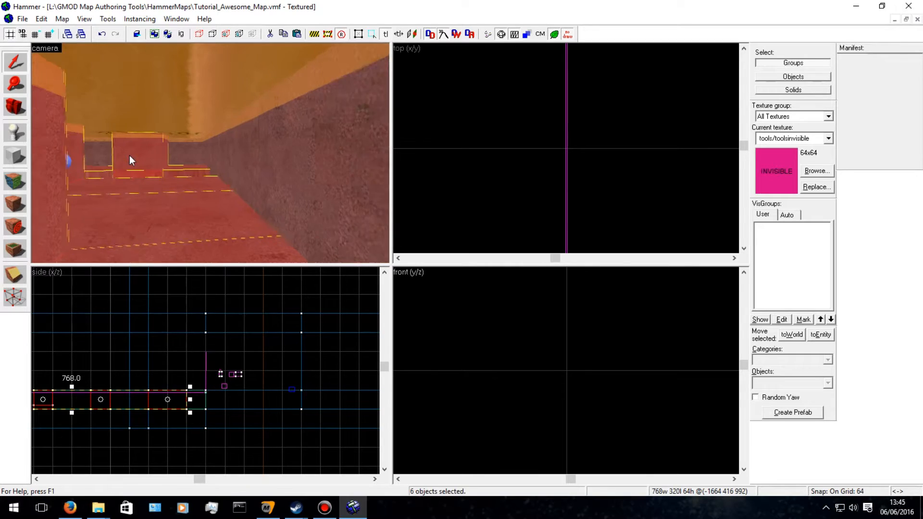
key("Right")
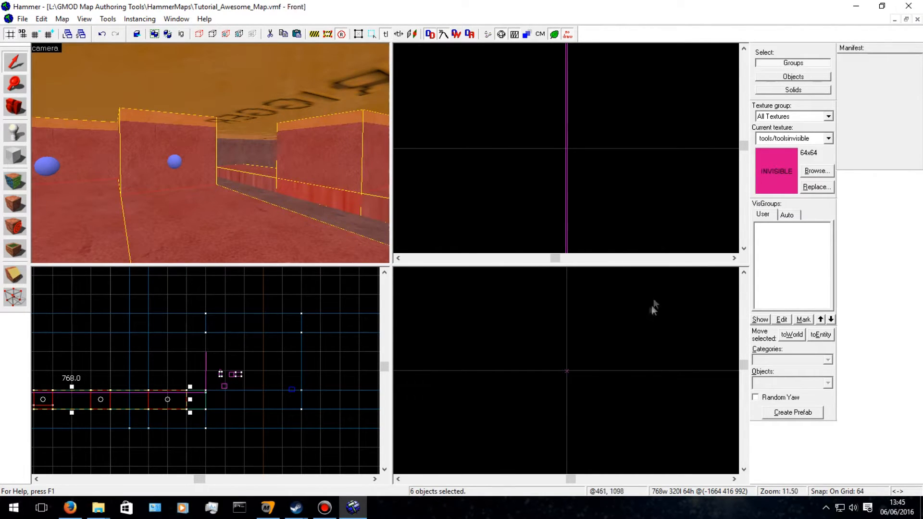
Stretch the tops of the six selected parkour platforms upward off-grid to a height of 69 units.
scroll(148, 406, "up", 6)
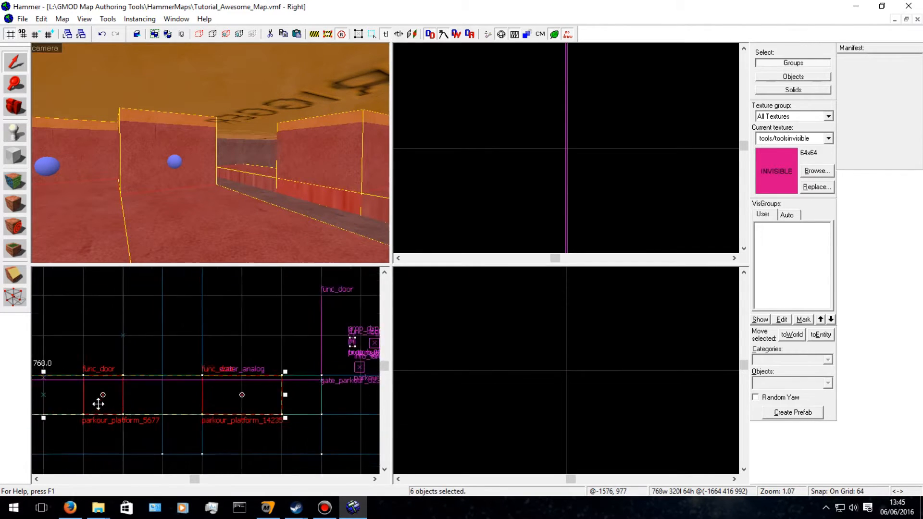
scroll(220, 350, "up", 7)
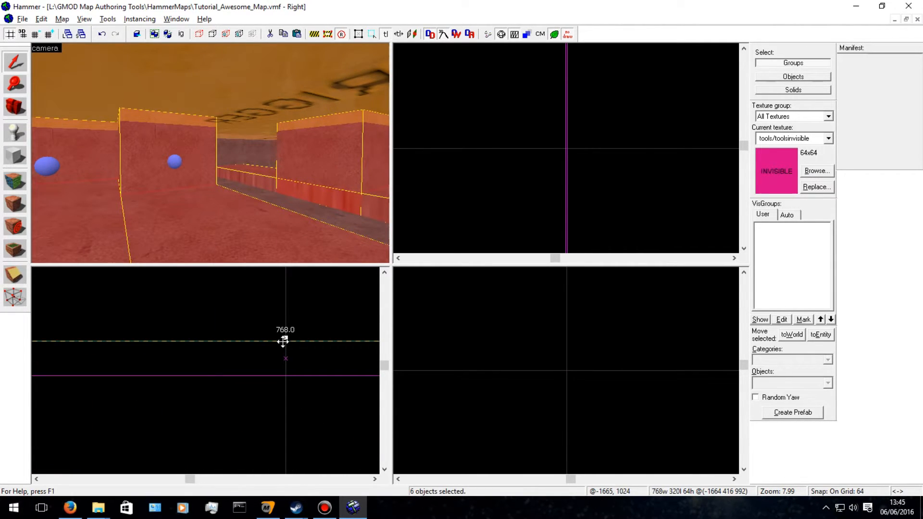
left_click_drag(286, 333, 286, 322, "alt")
key("z")
key("s")
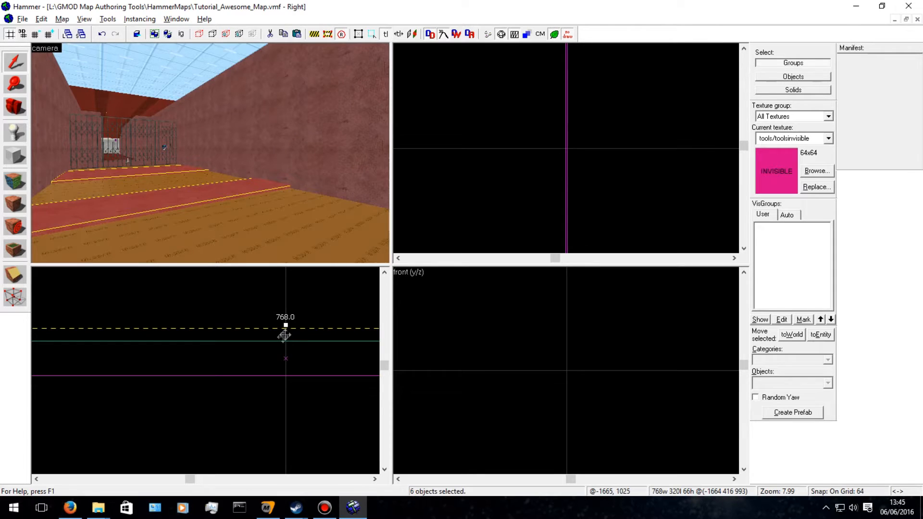
left_click_drag(286, 326, 286, 311, "alt")
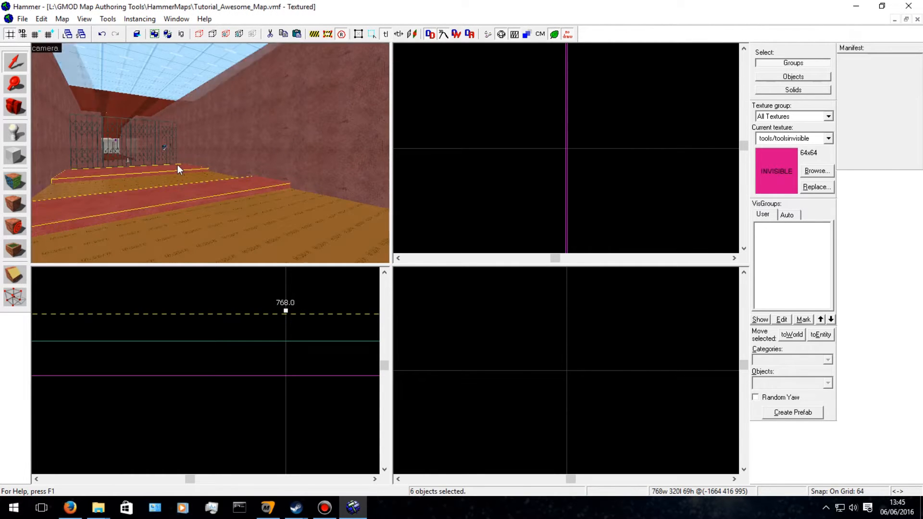
Inspect the parkour area from the corridor beyond the gate, including the wall button and the raised platform tops.
key("Left")
key("w")
key("Right")
key("Left")
key("Right")
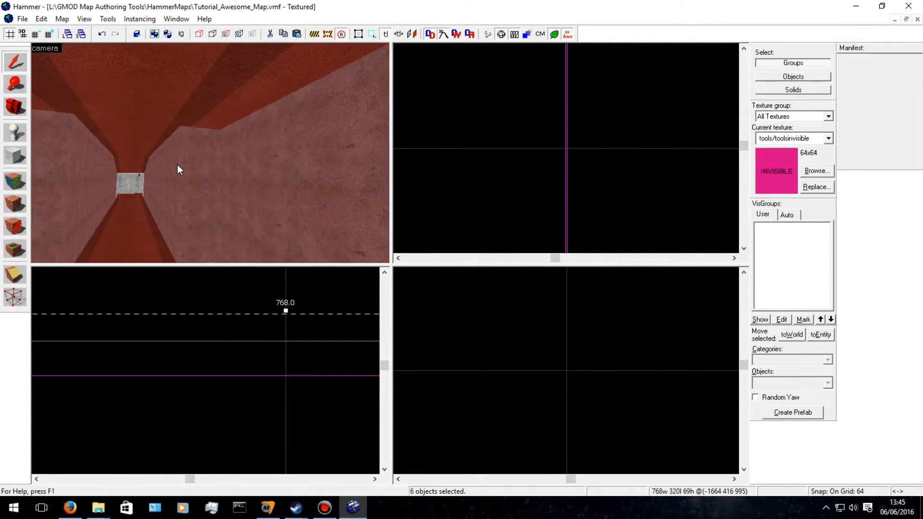
key("Down")
key("Right")
key("Down")
key("Right")
key("Left")
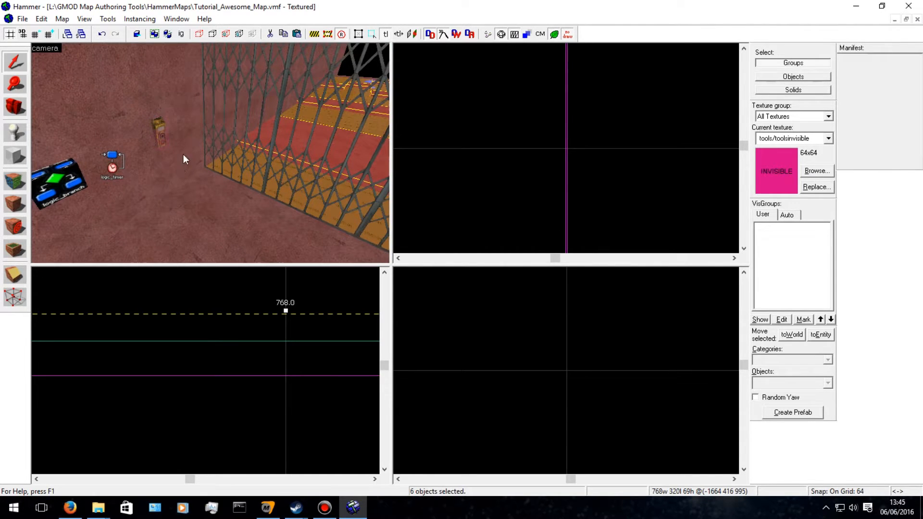
key("F9")
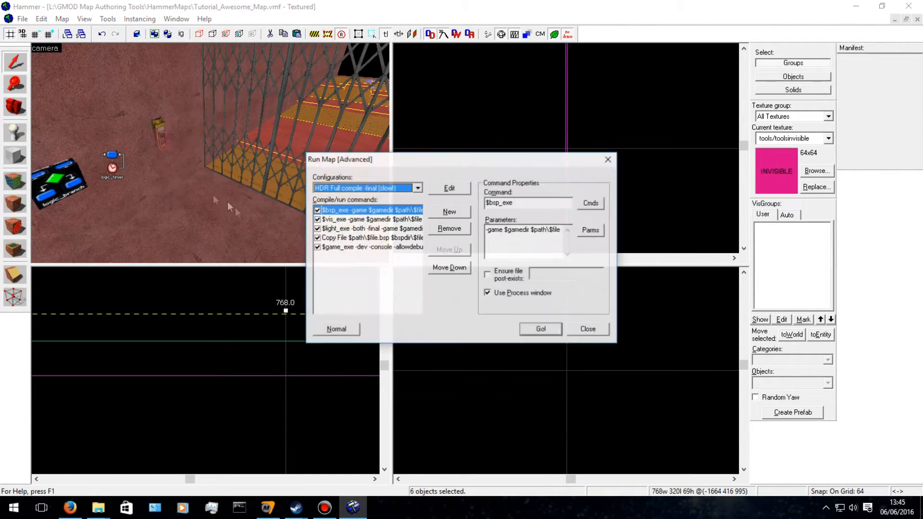
left_click(538, 330)
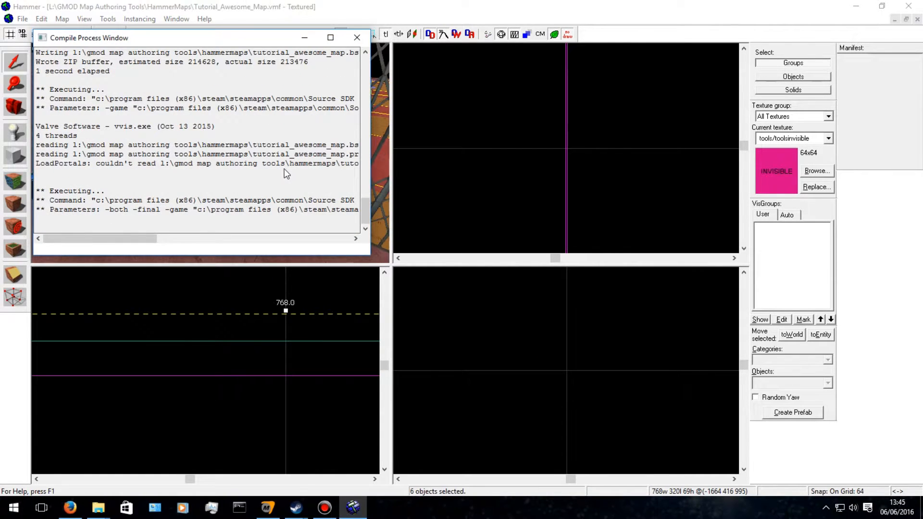
left_click(355, 42)
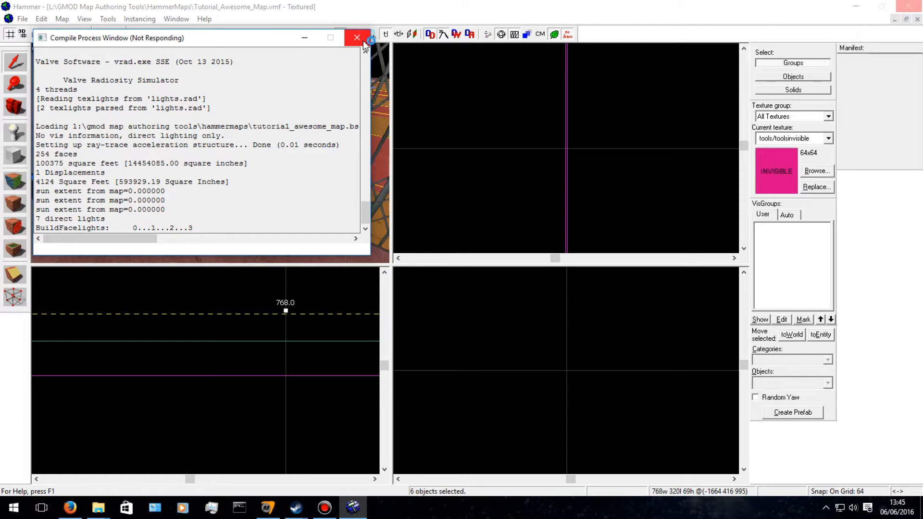
left_click(358, 39)
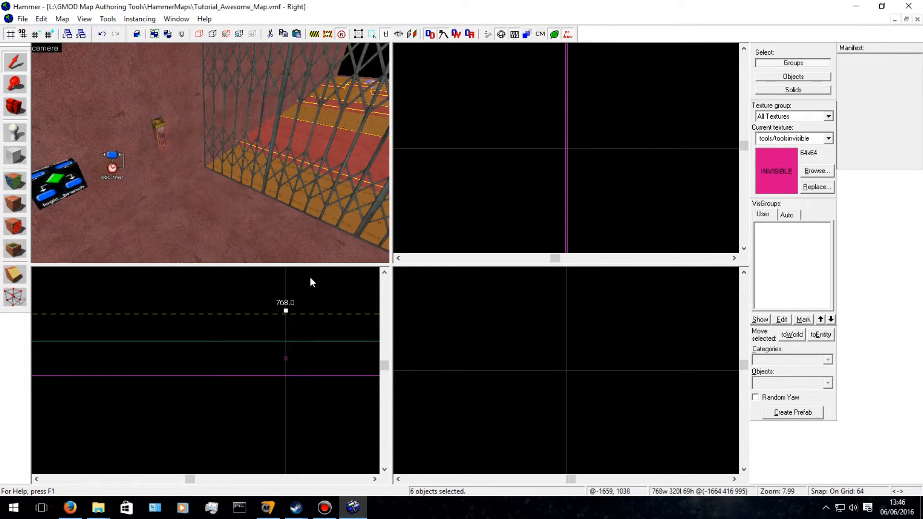
Compile the map with the HDR Full compile -final (slow!) configuration, leaving out the game launch command.
key("F9")
left_click(315, 247)
left_click(316, 248)
left_click(361, 238)
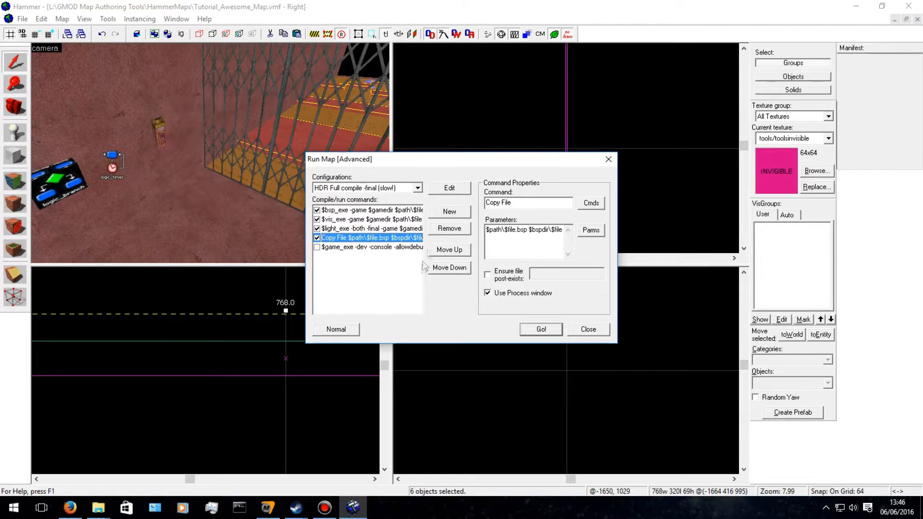
left_click(547, 331)
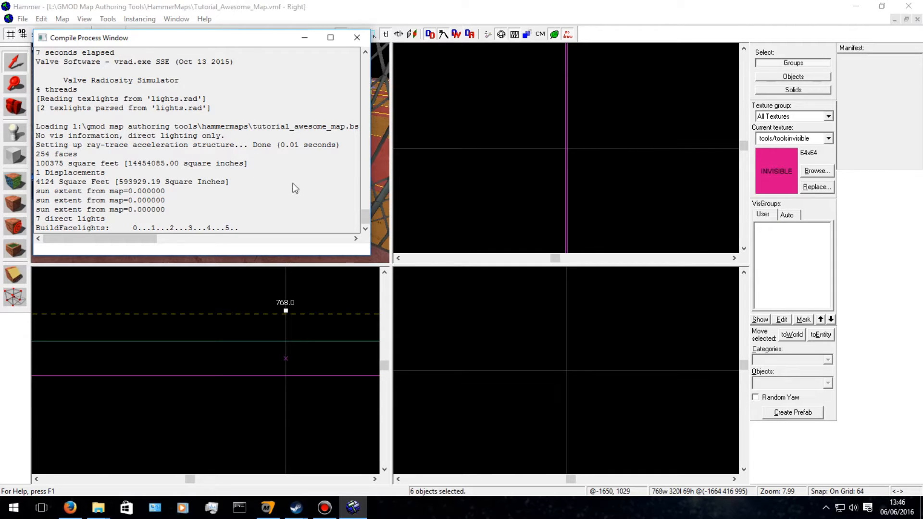
Switch to Source Multi-tool and review its custom configuration, closing it again without changes.
left_click(268, 507)
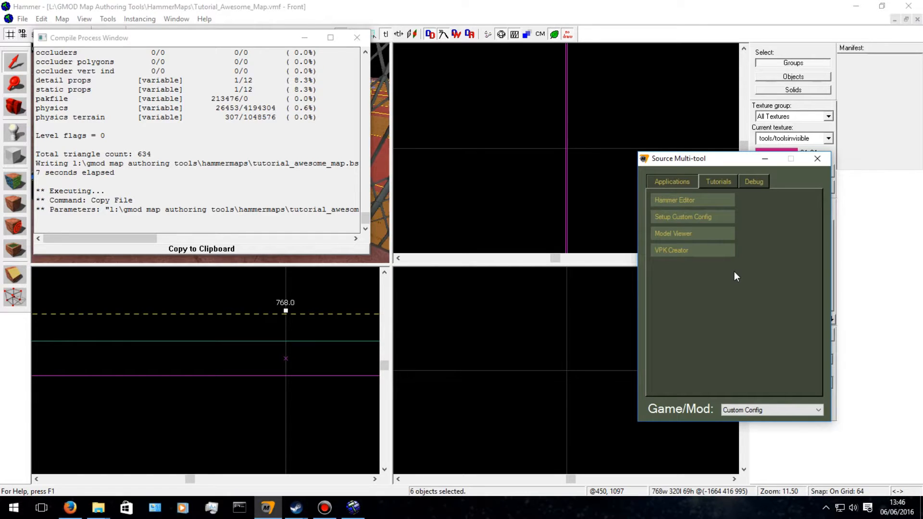
left_click(701, 217)
left_click(490, 335)
left_click_drag(556, 333, 593, 335)
left_click(590, 127)
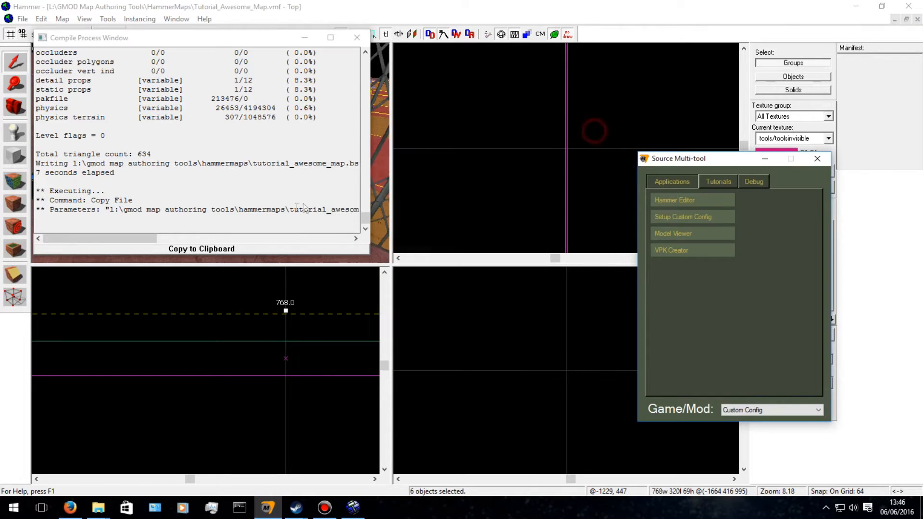
Check the Copy File command's path parameters in the compile log and close the log window.
left_click(289, 210)
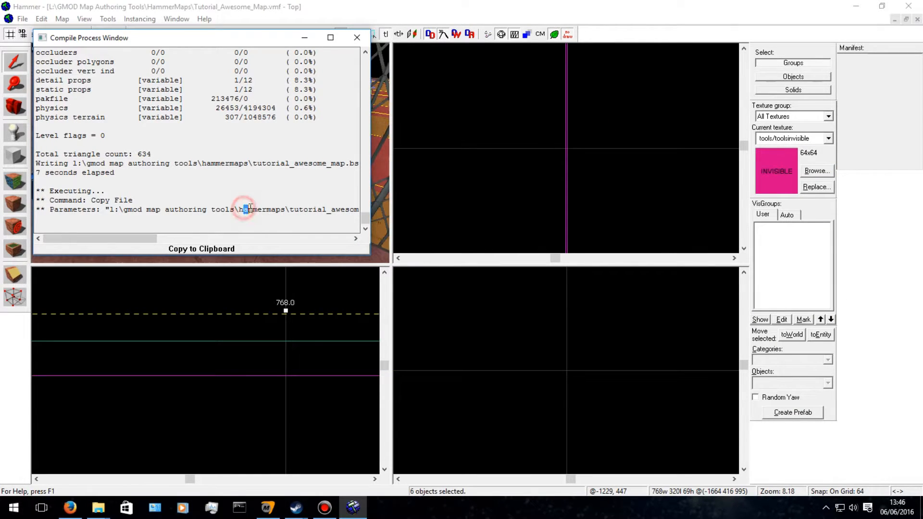
left_click_drag(257, 208, 390, 209)
left_click_drag(305, 236, 195, 244)
left_click(357, 37)
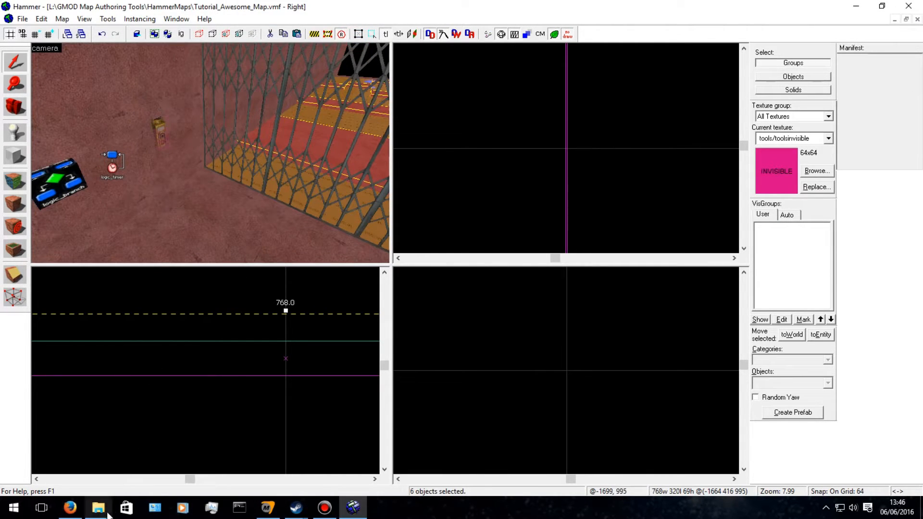
Switch to File Explorer, browse the map files in the HammerMaps folder of GMOD Map Authoring Tools, and minimize the window.
mouse_move(98, 508)
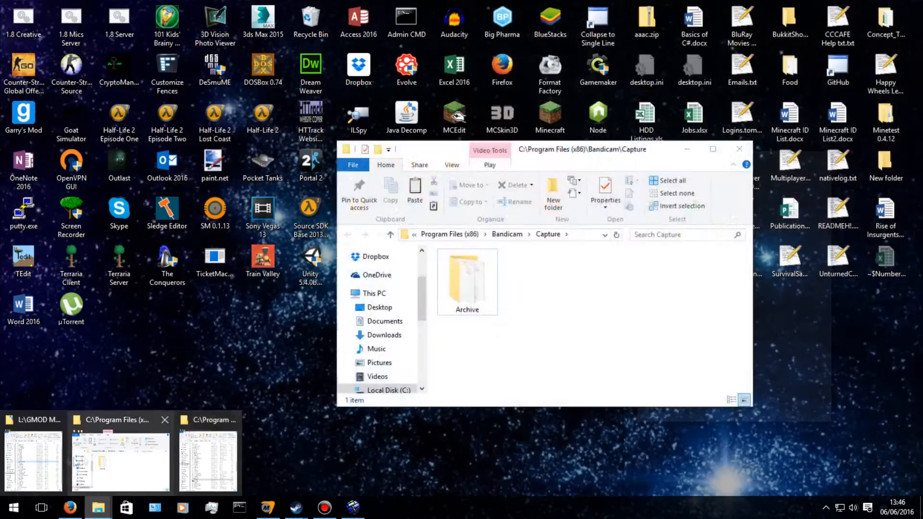
mouse_move(38, 460)
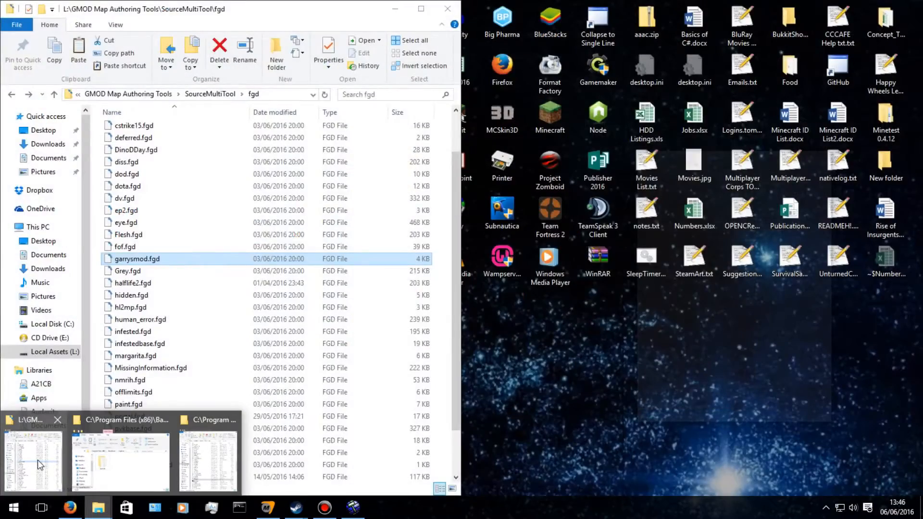
mouse_move(145, 459)
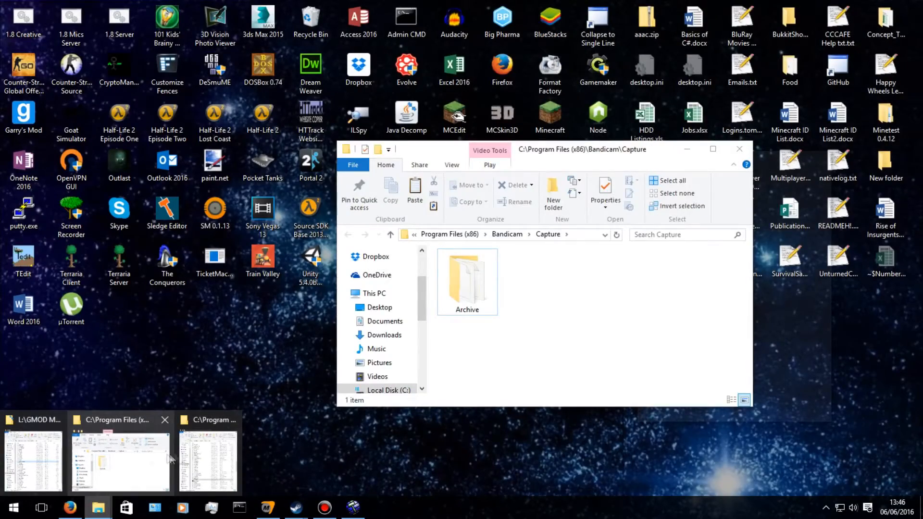
mouse_move(188, 454)
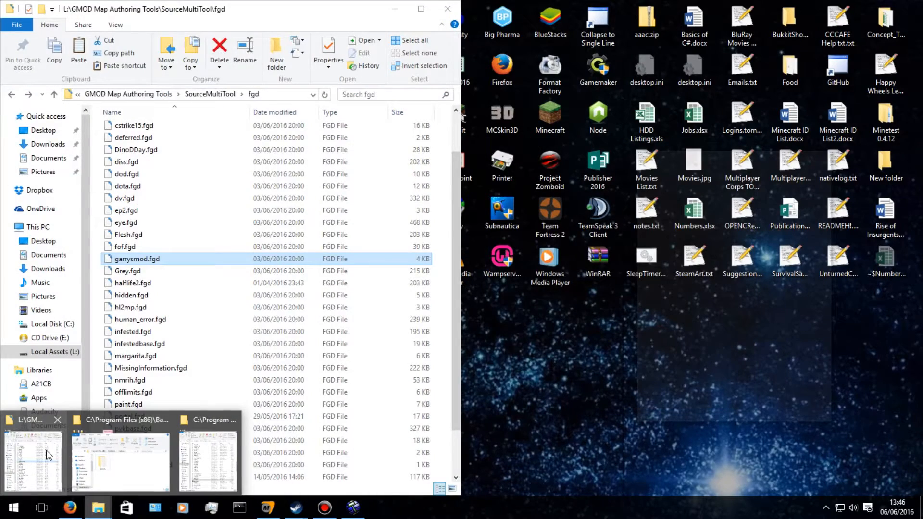
left_click(48, 454)
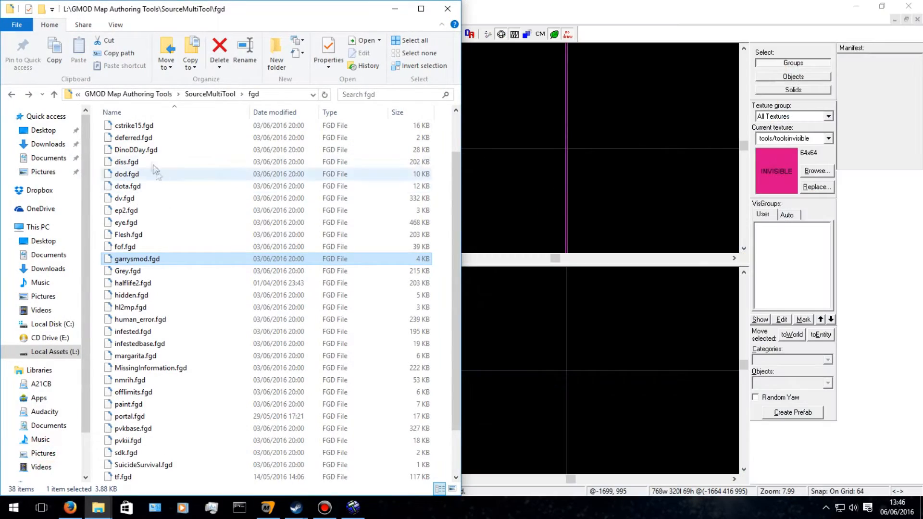
left_click(129, 94)
double_click(138, 190)
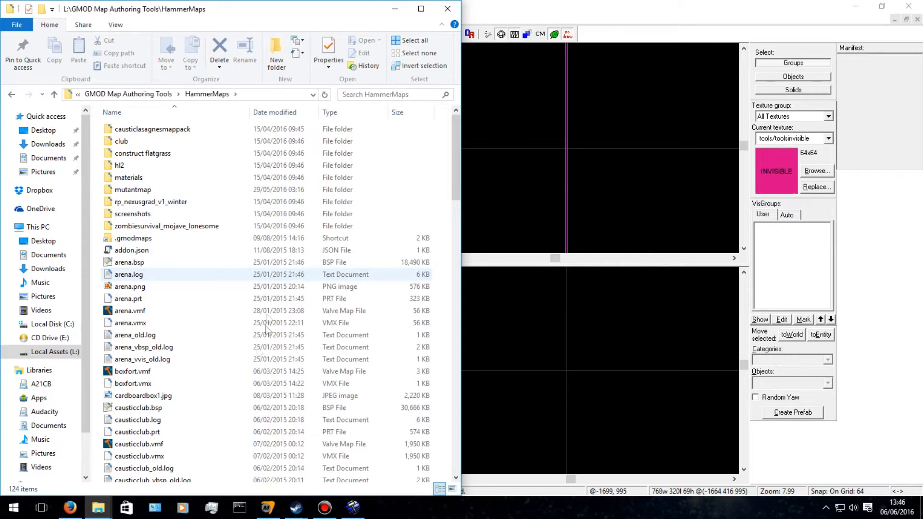
scroll(210, 380, "down", 5)
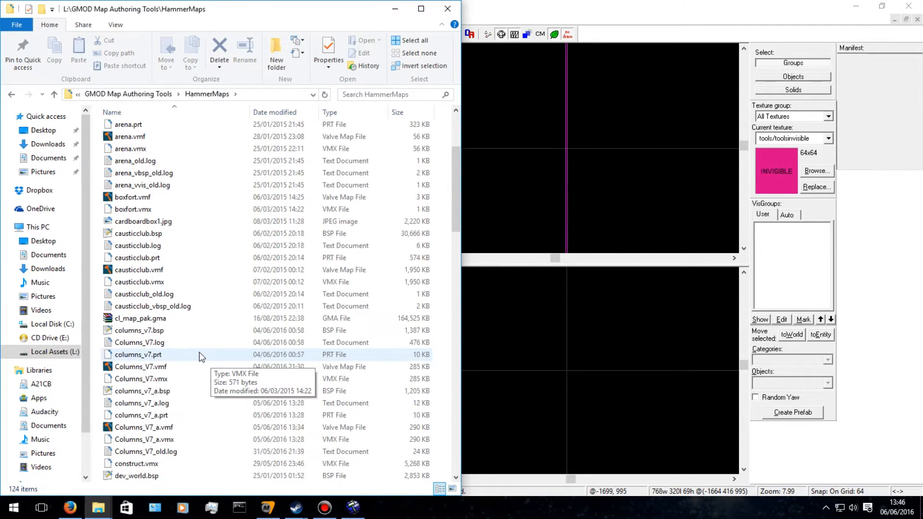
left_click(318, 512)
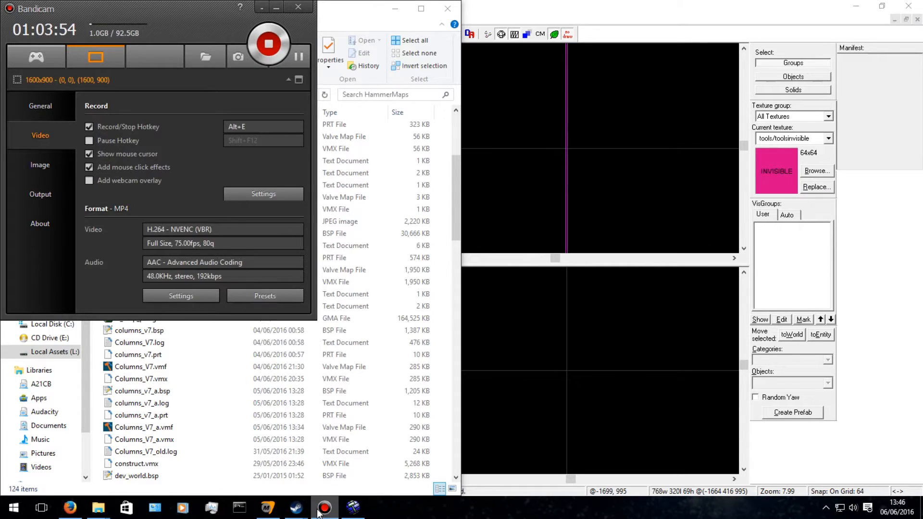
left_click(318, 511)
left_click(225, 257)
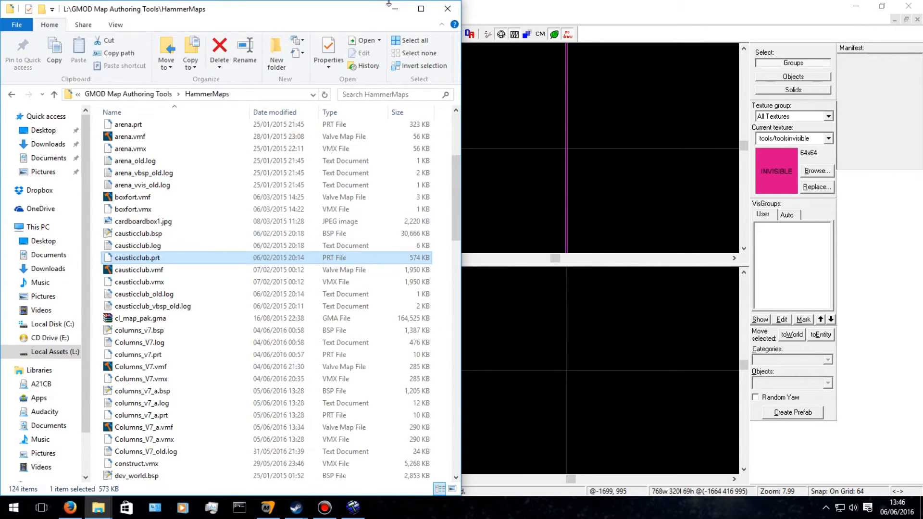
left_click(391, 6)
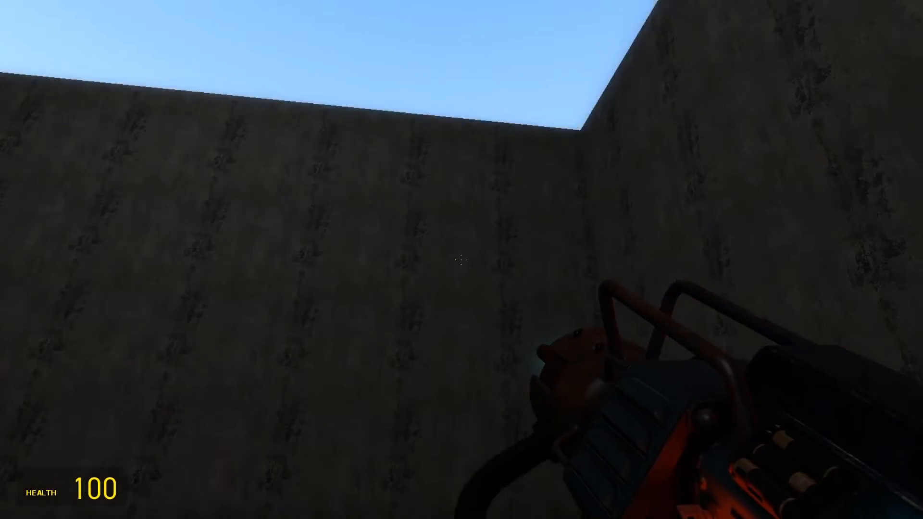
Walk through the compiled map in Garry's Mod, checking the open courtyards and the corridor with red, green and blue lights.
key("w")
key("w")
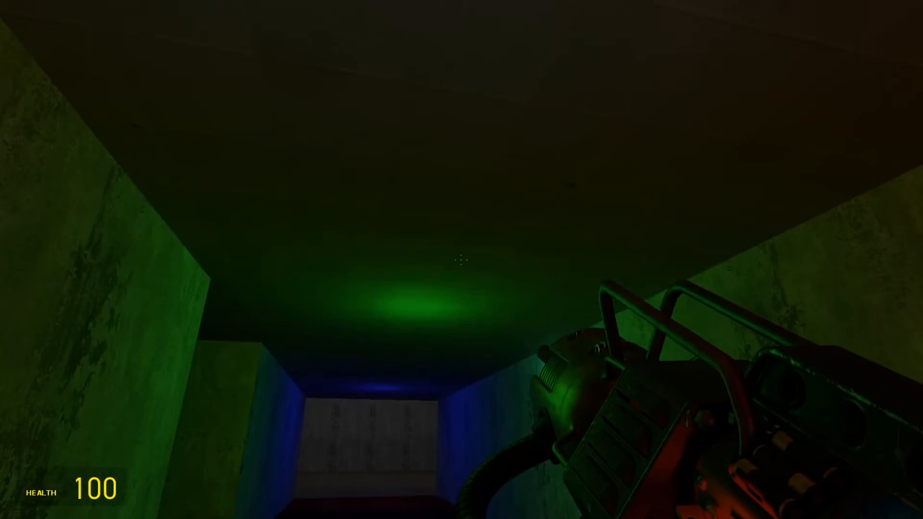
key("w")
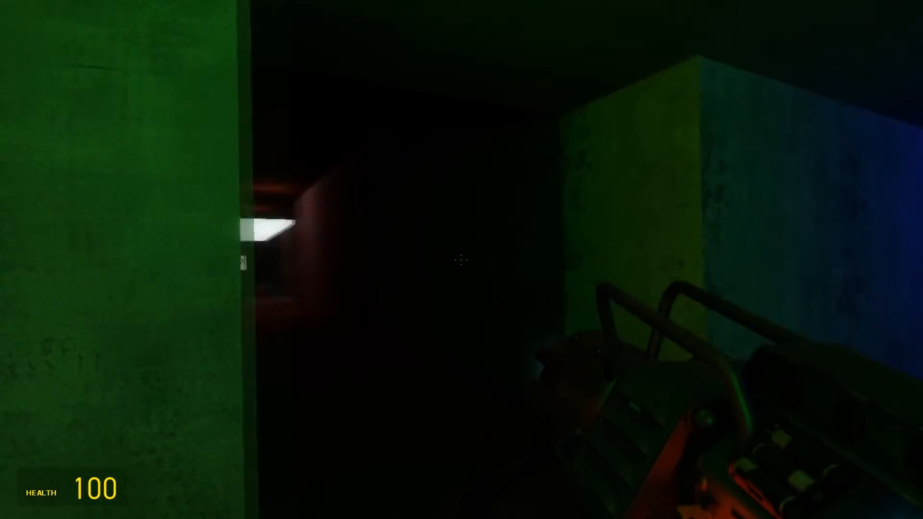
key("w")
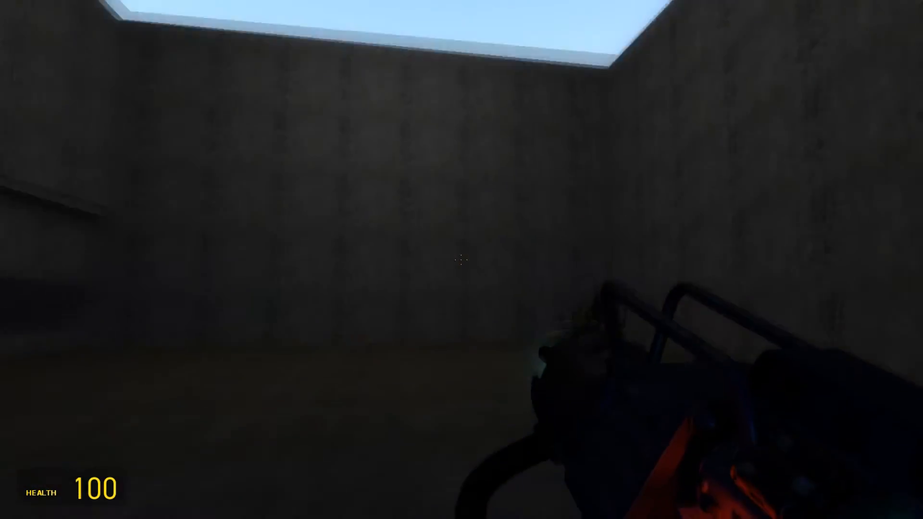
key("w")
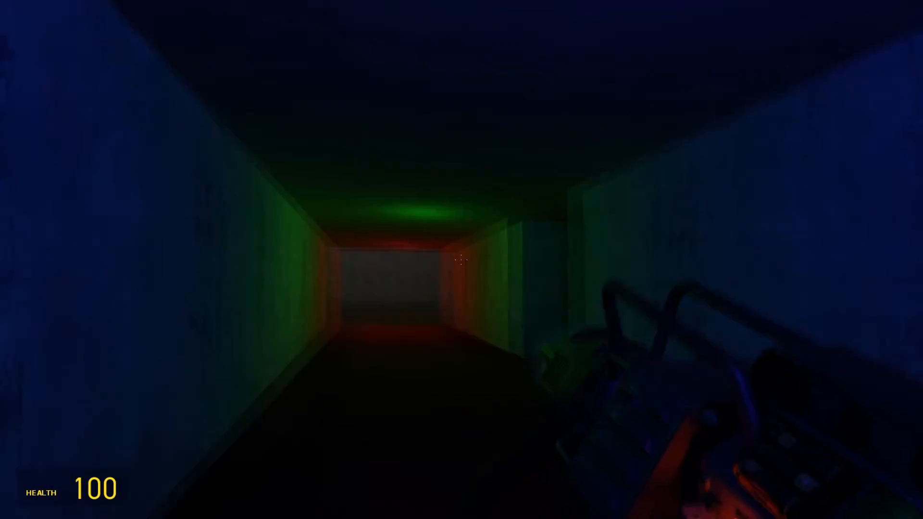
key("w")
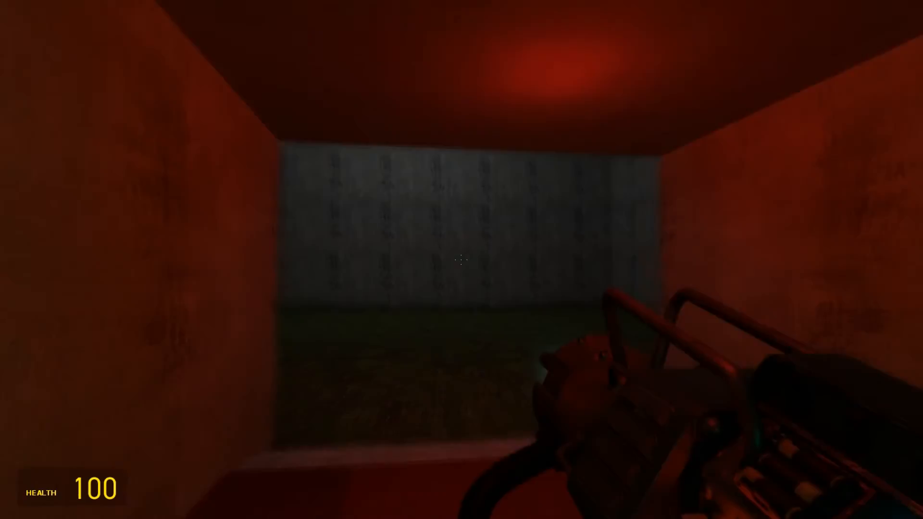
key("w")
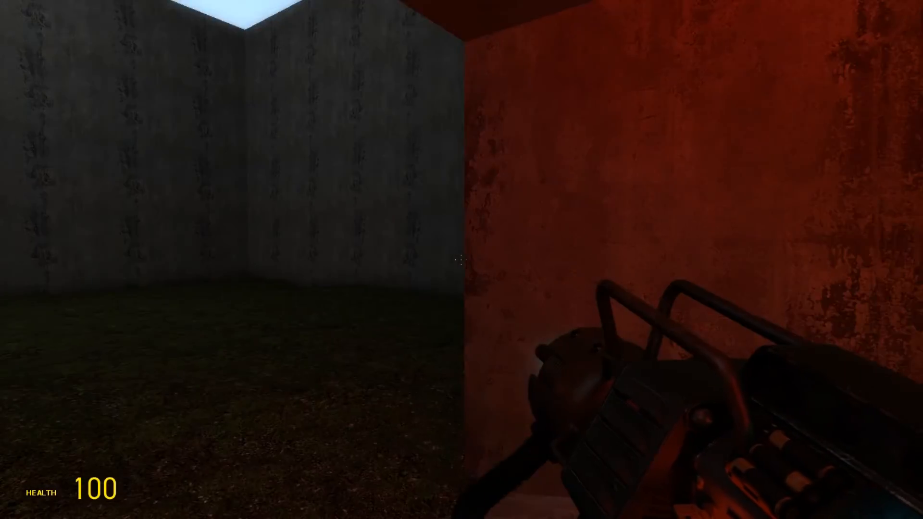
key("w")
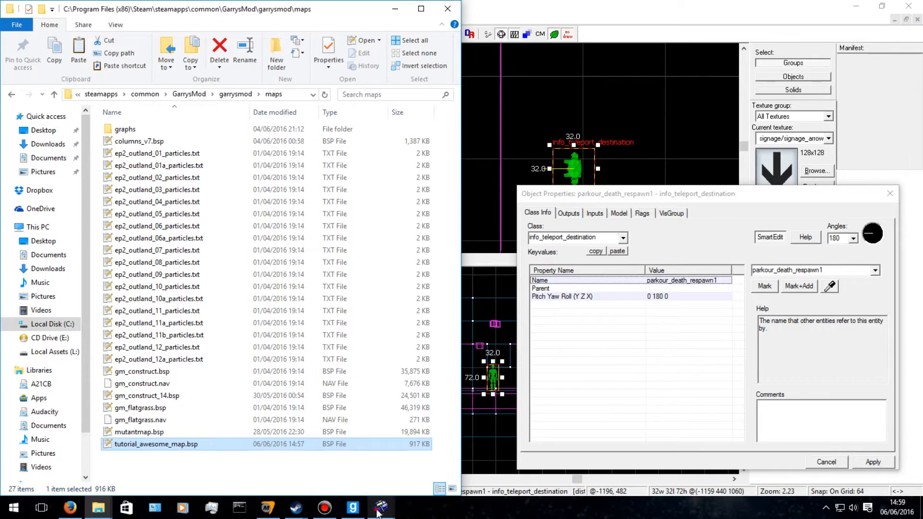
Switch to Hammer, close the compile log and inspect the parkour_death_respawn1 teleport destination beside the gate.
left_click(346, 465)
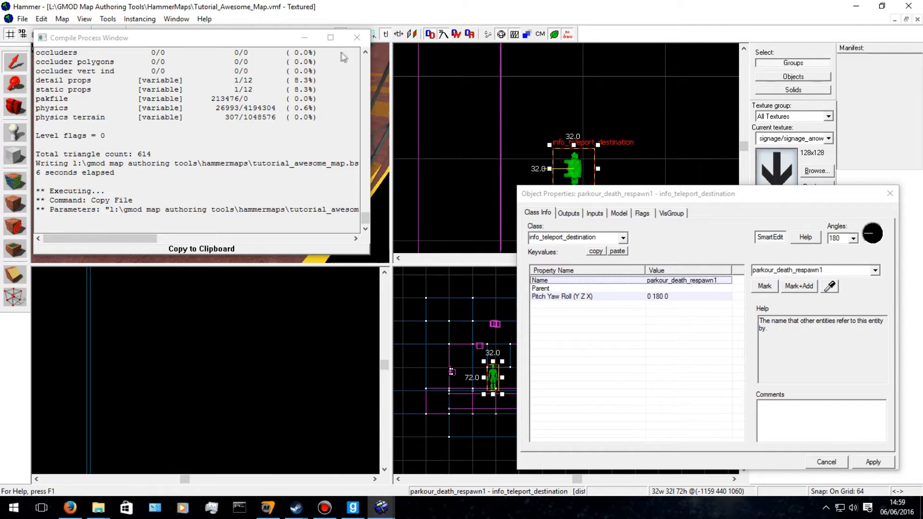
left_click(357, 37)
double_click(162, 114)
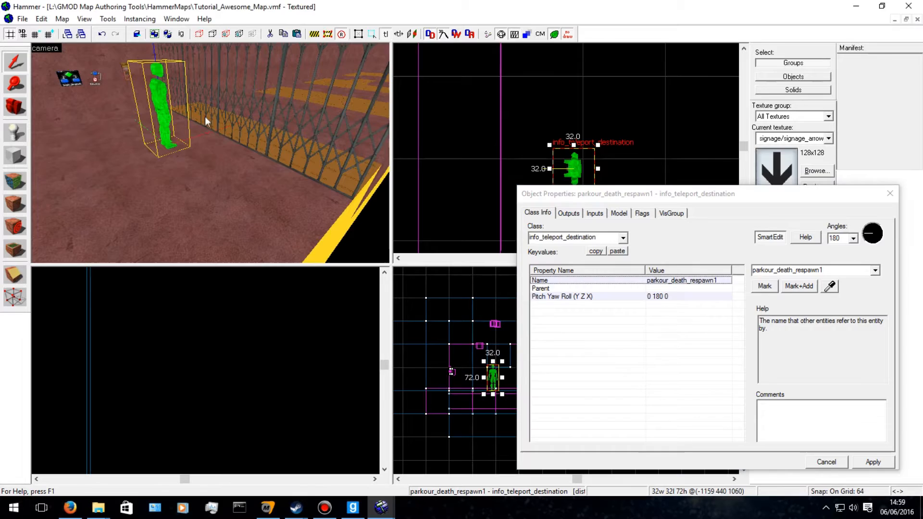
left_click(262, 185)
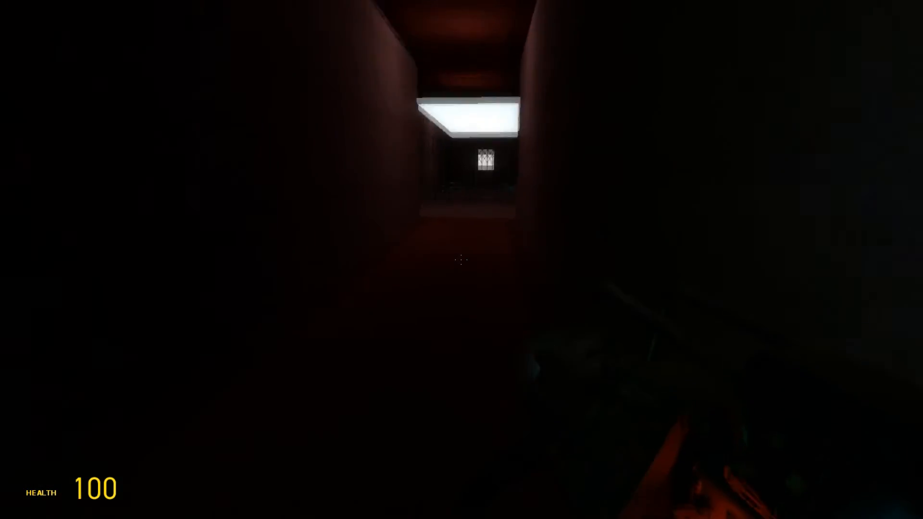
Test the parkour gate in Garry's Mod by walking down the red corridor and using the yellow wall button.
key("w")
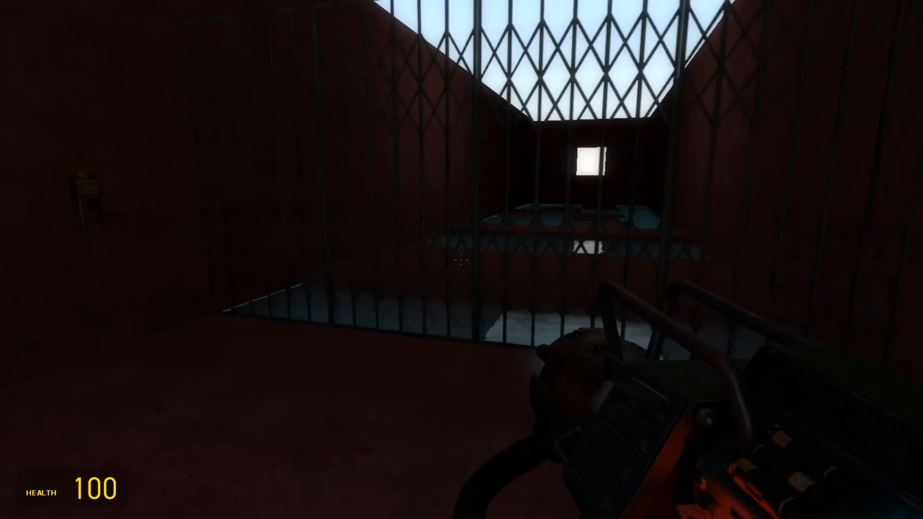
key("w")
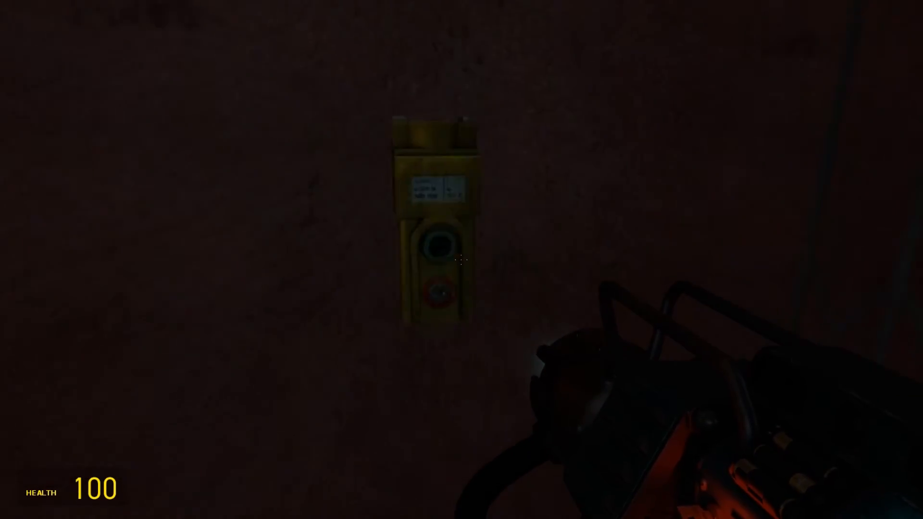
key("w")
key("e")
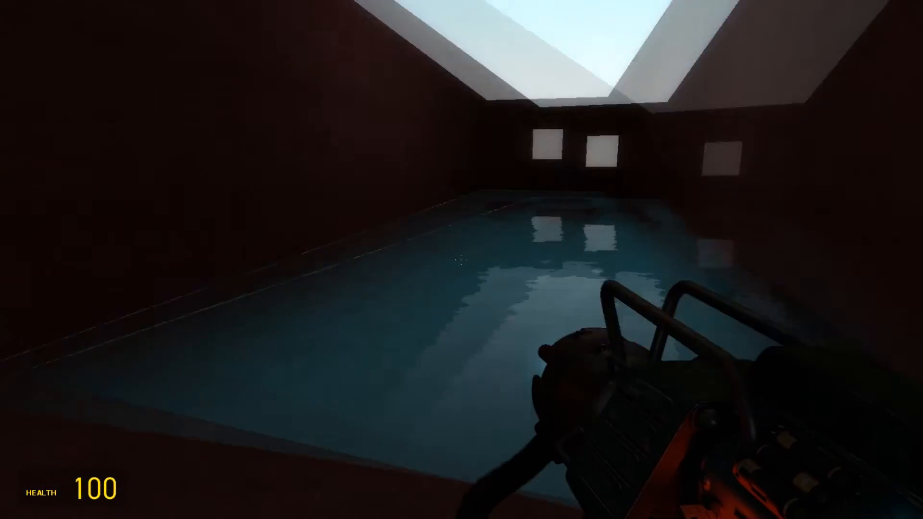
Go through the gate opening and test the parkour jumps across the platforms above the water.
key("w")
key("w")
key("space")
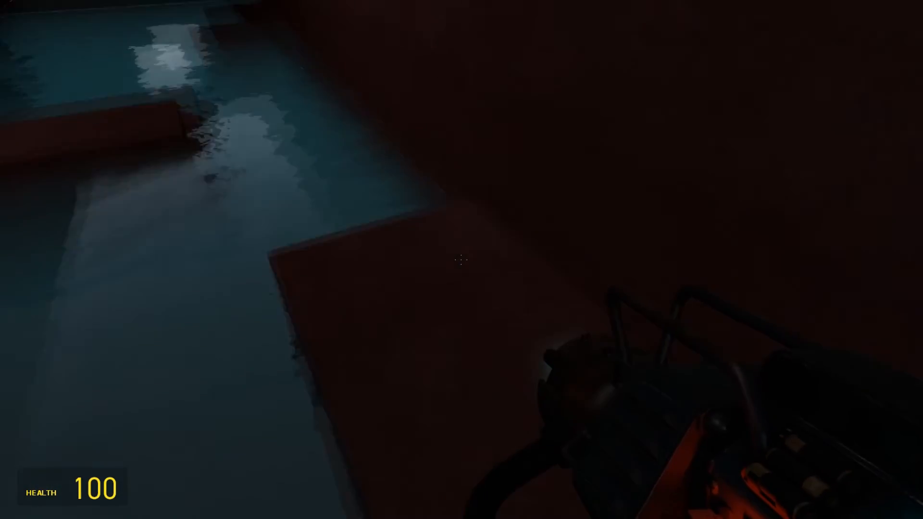
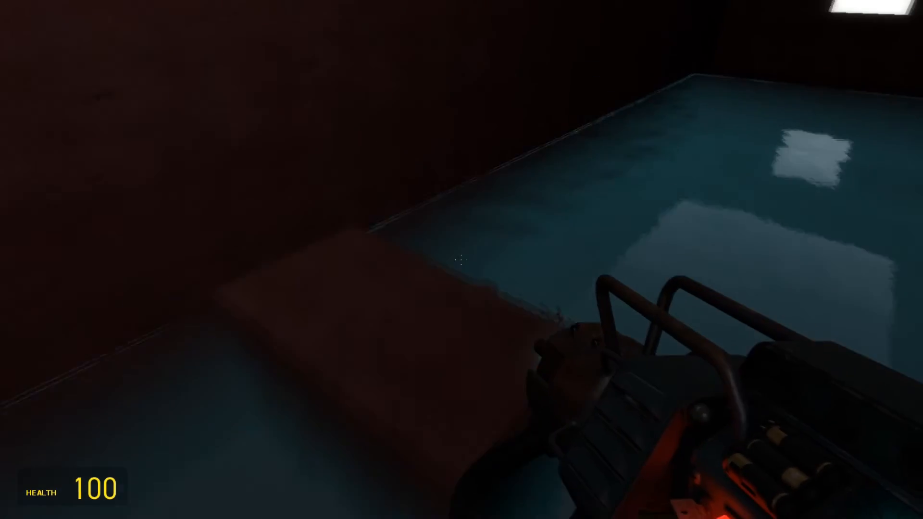
key("w")
key("space")
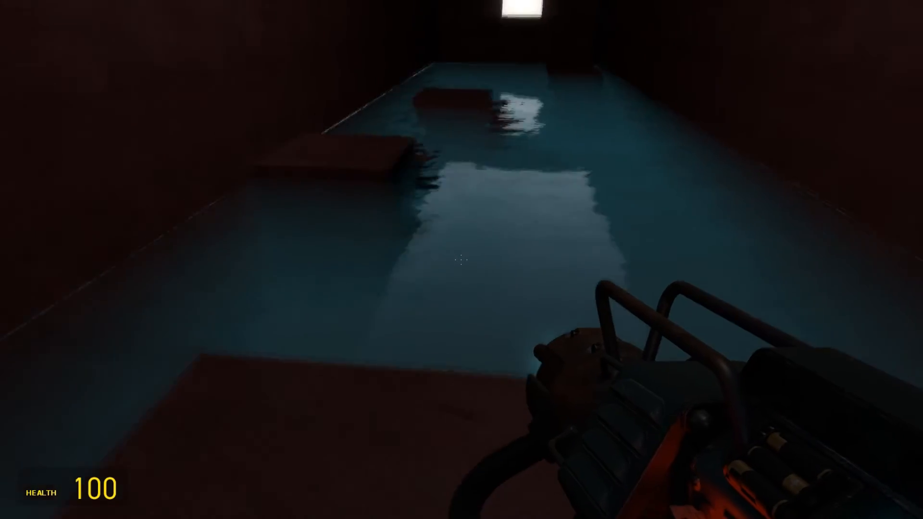
key("w")
key("space")
key("space")
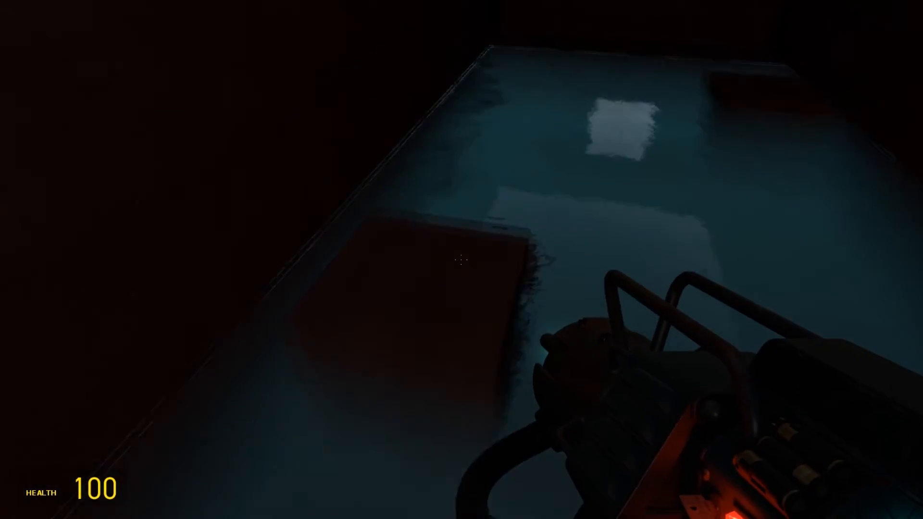
key("w")
key("space")
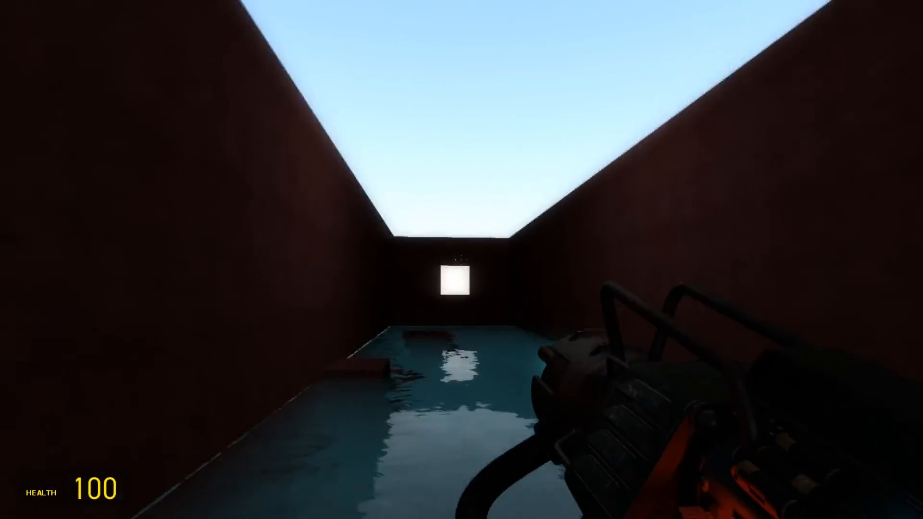
key("s")
key("w")
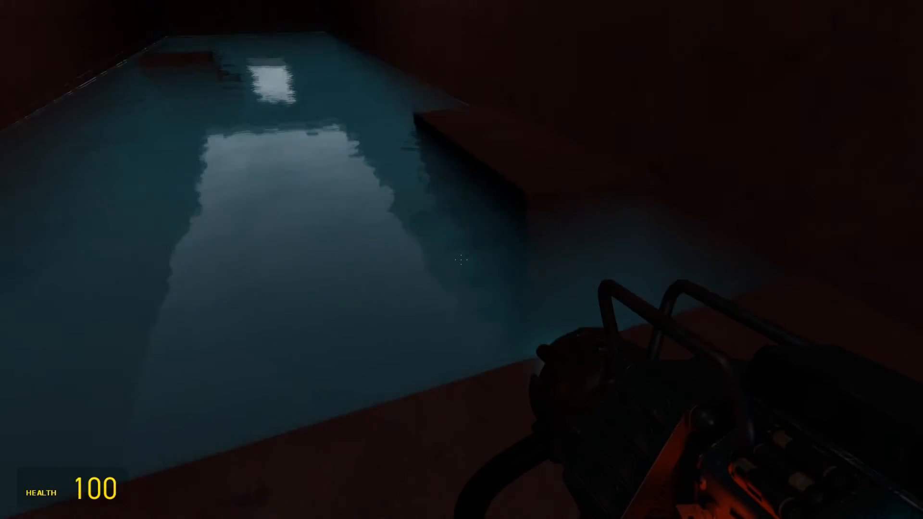
key("space")
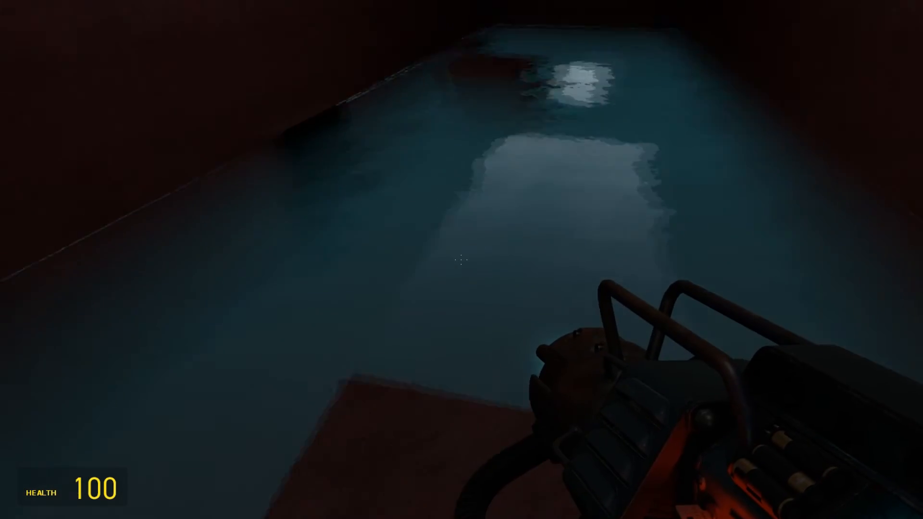
key("w")
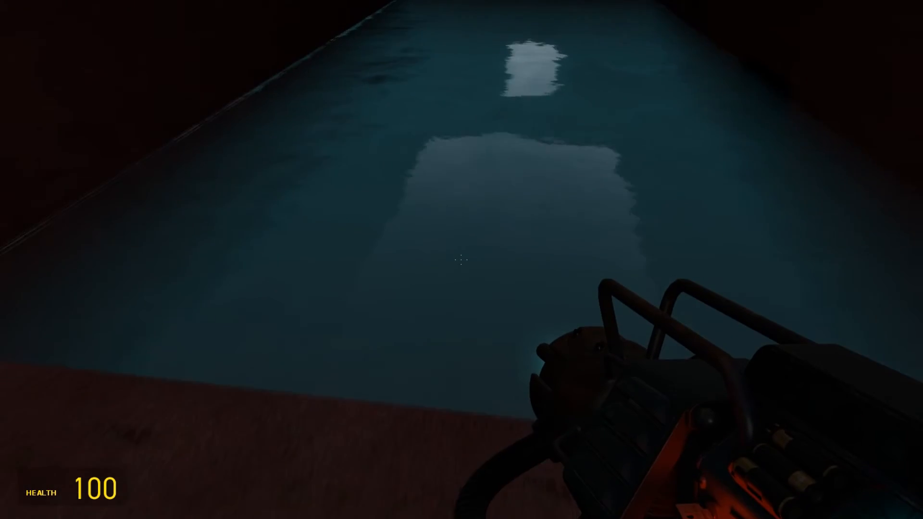
key("w")
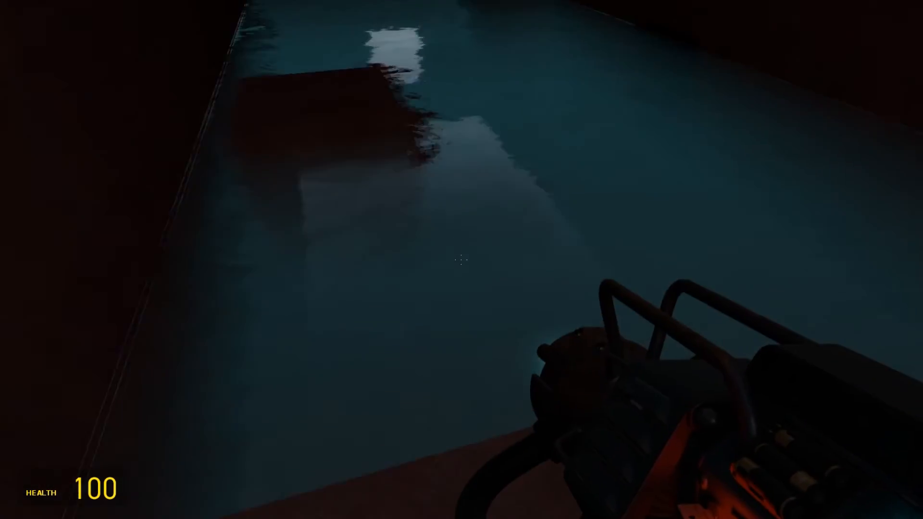
key("space")
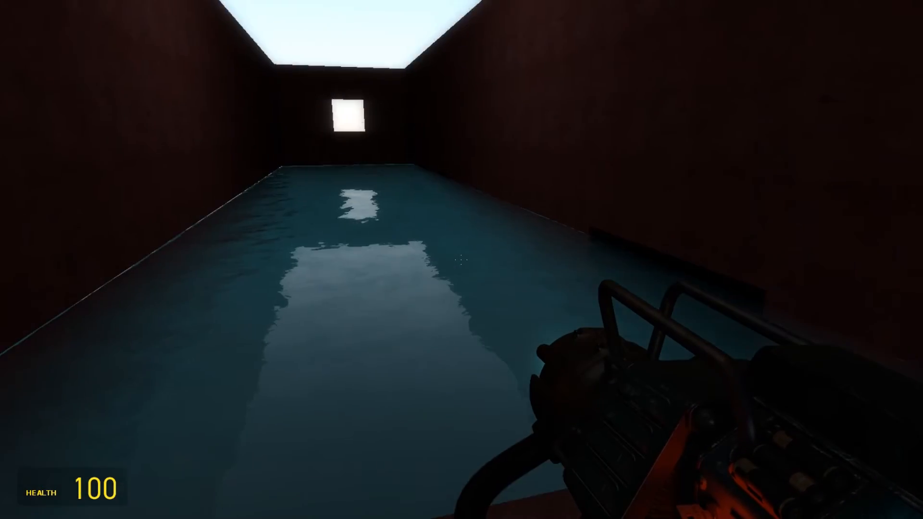
key("w")
key("space")
key("space")
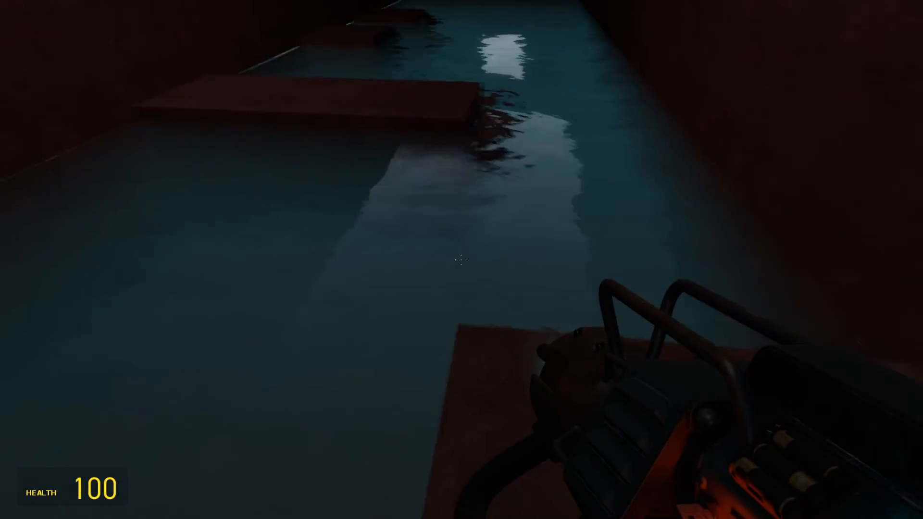
key("w")
key("a")
key("s")
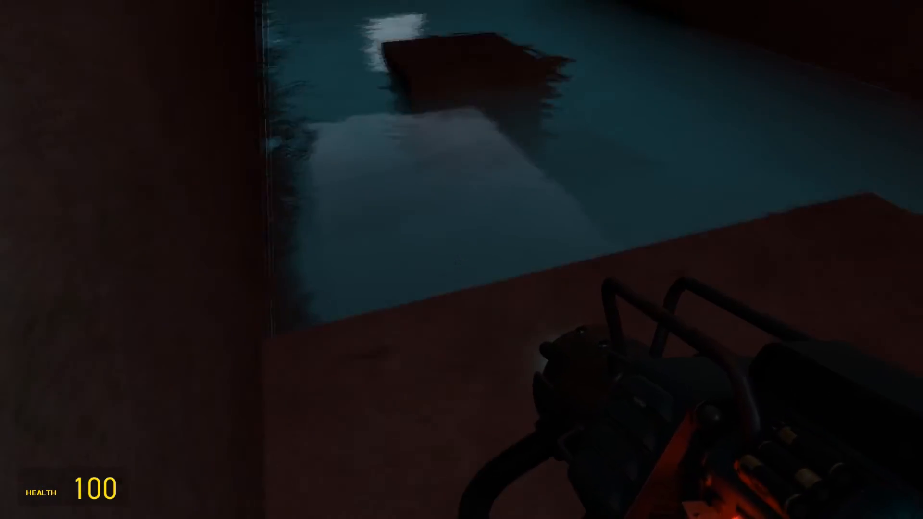
key("w")
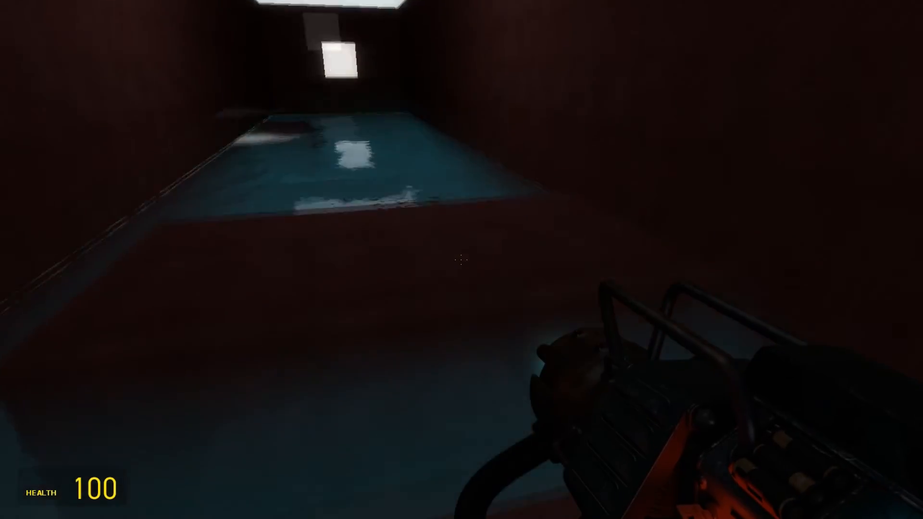
key("space")
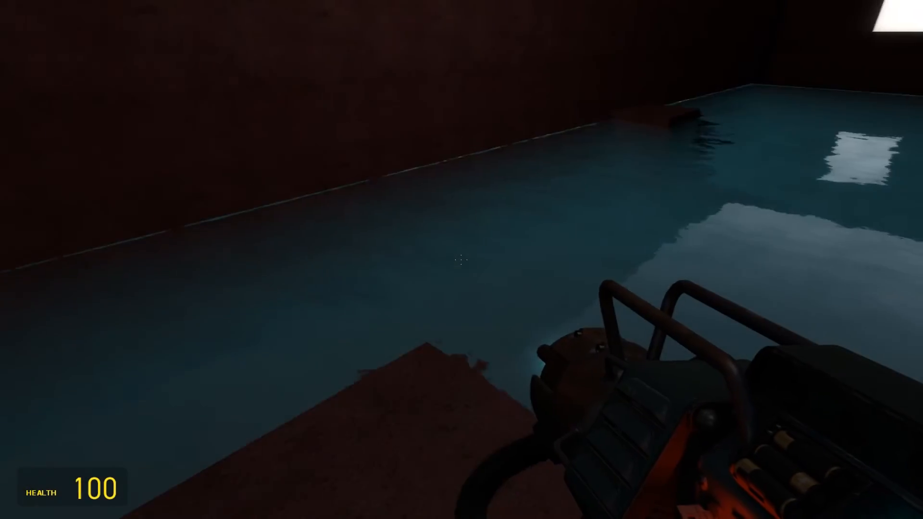
key("w")
key("space")
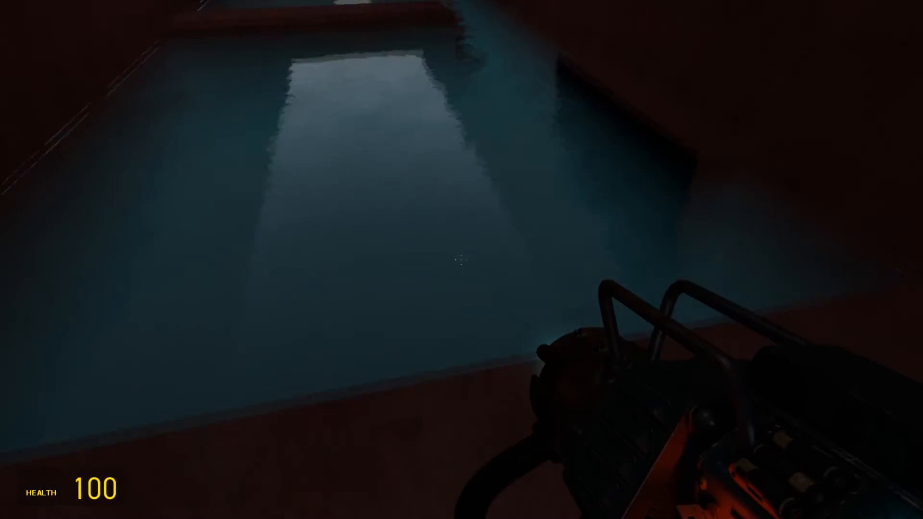
key("w")
key("space")
key("w")
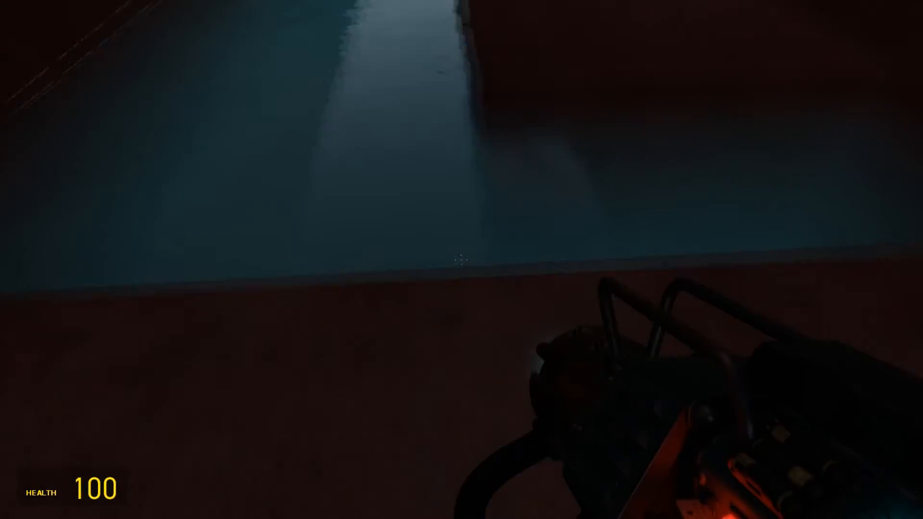
key("space")
key("w")
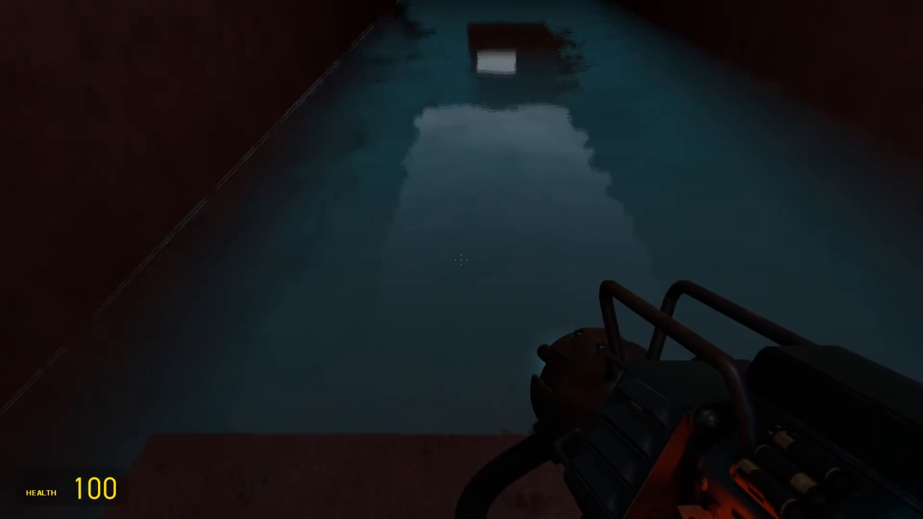
key("d")
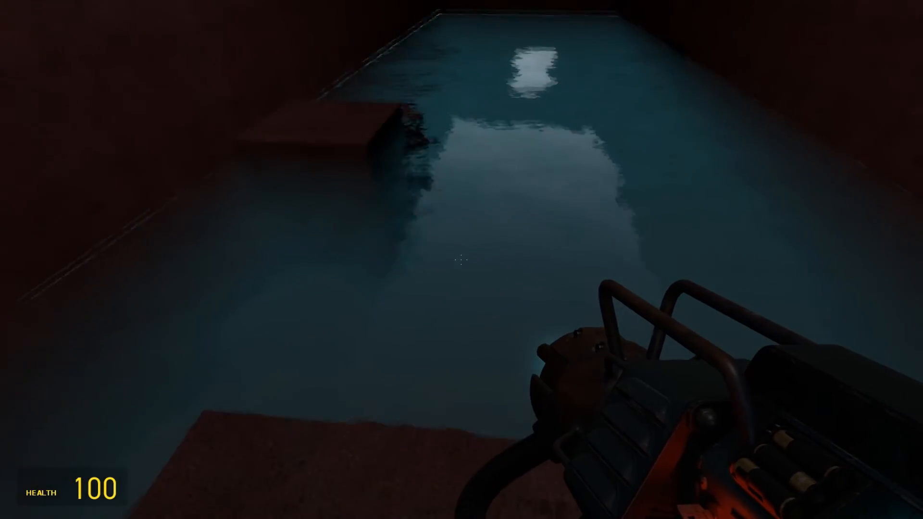
key("w")
key("space")
key("w")
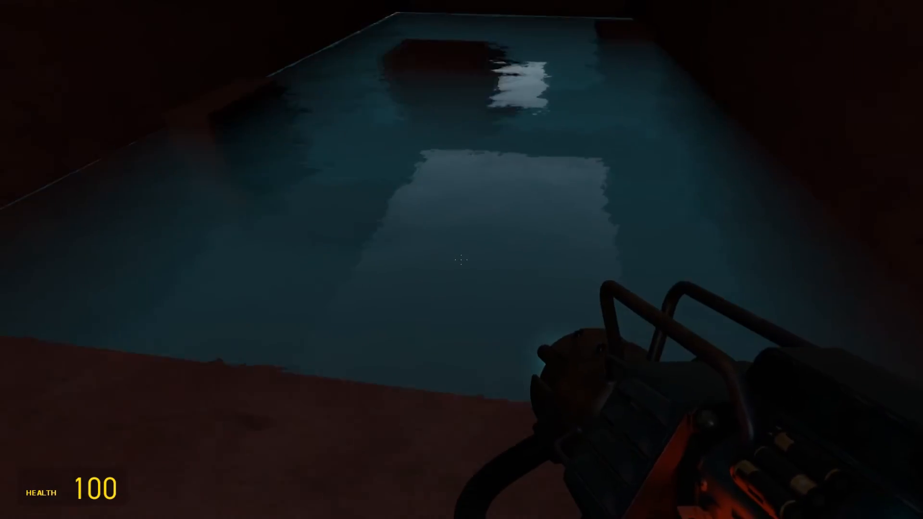
key("s")
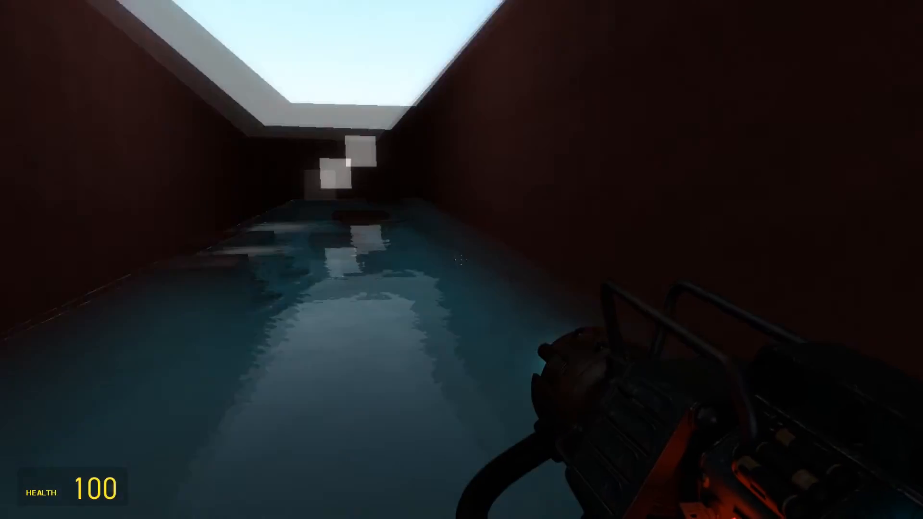
key("w")
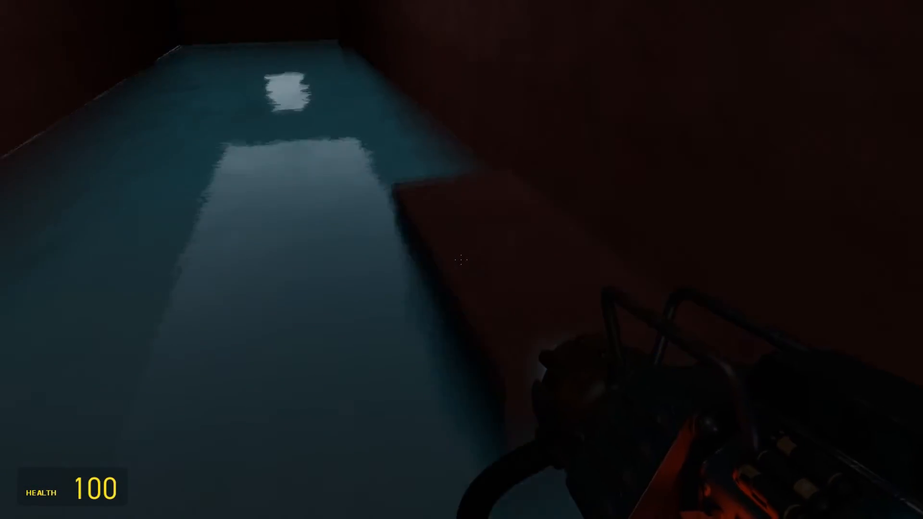
key("w")
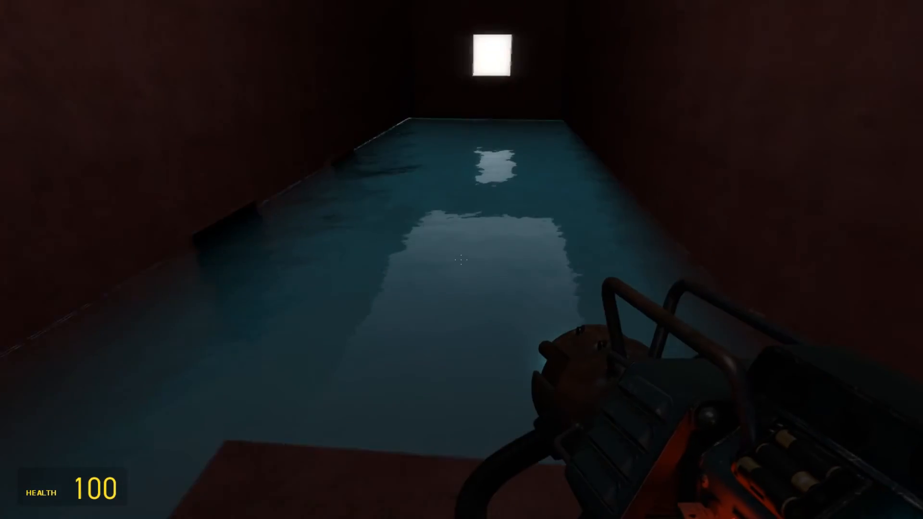
key("space")
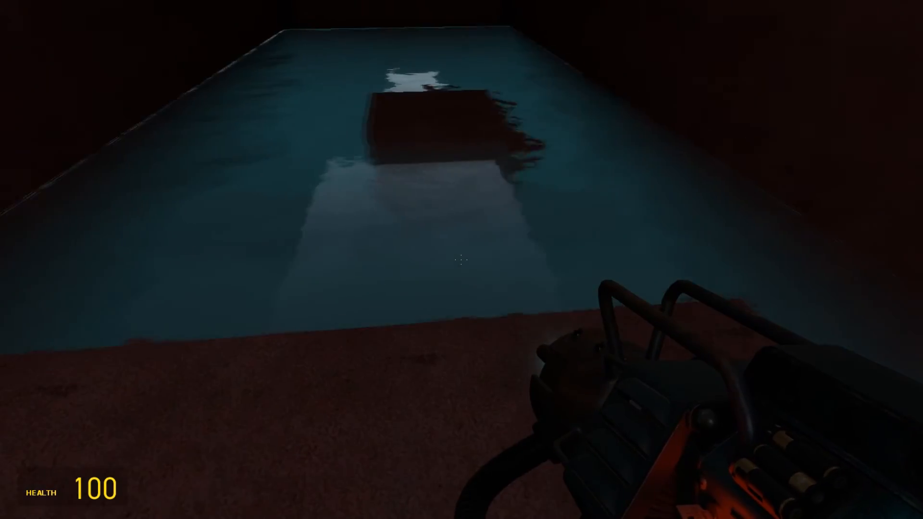
key("s")
key("space")
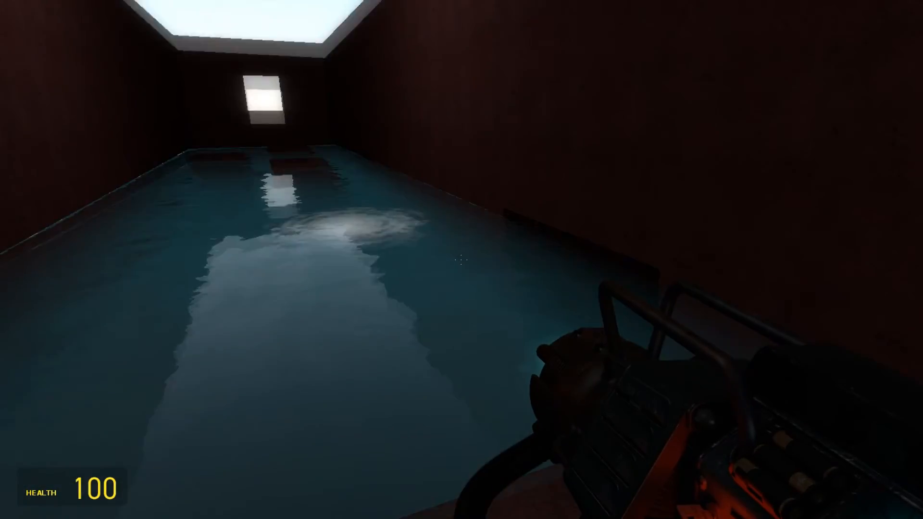
key("w")
key("space")
key("space")
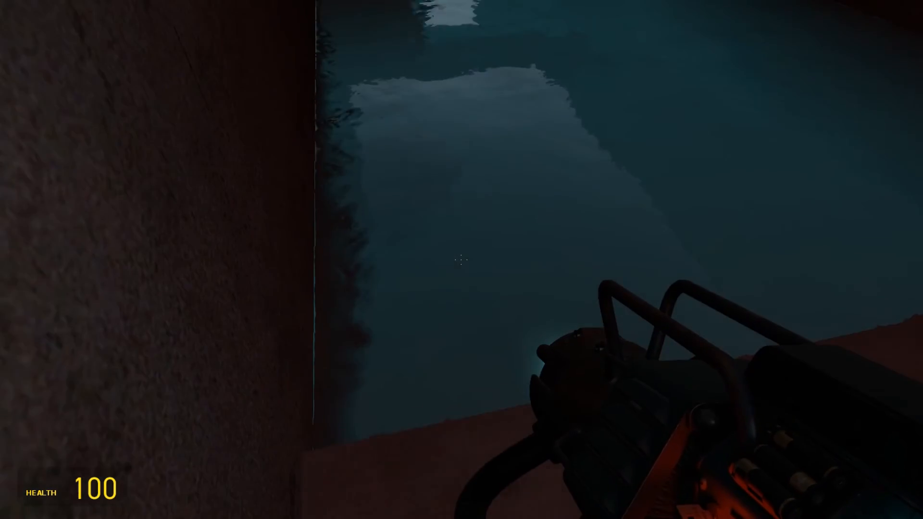
key("w")
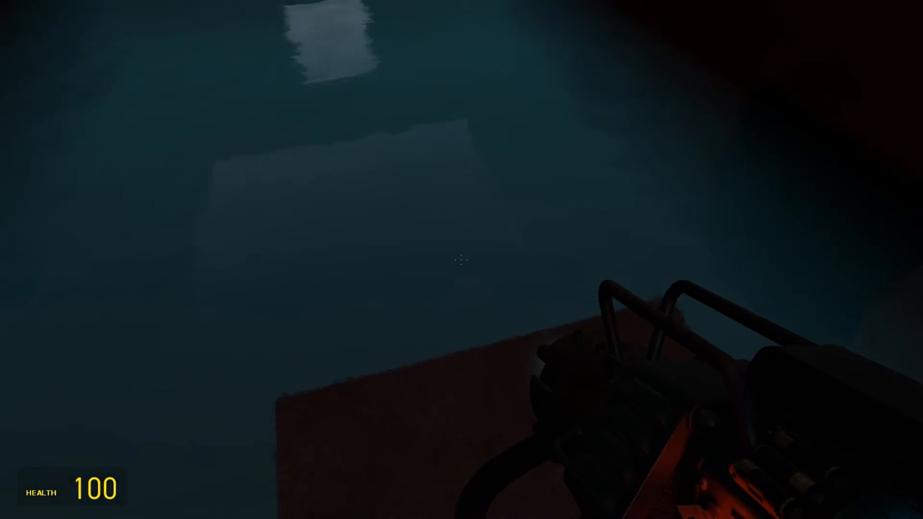
key("a")
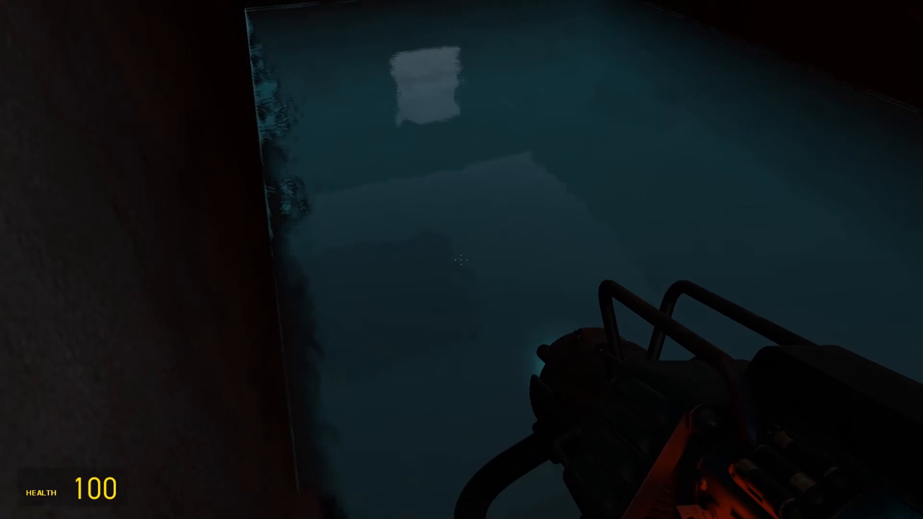
key("s")
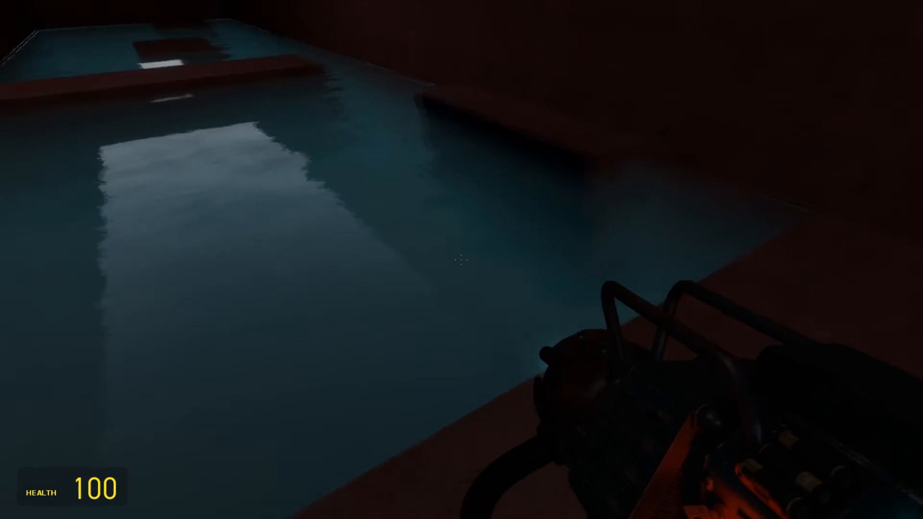
key("w")
key("w")
key("space")
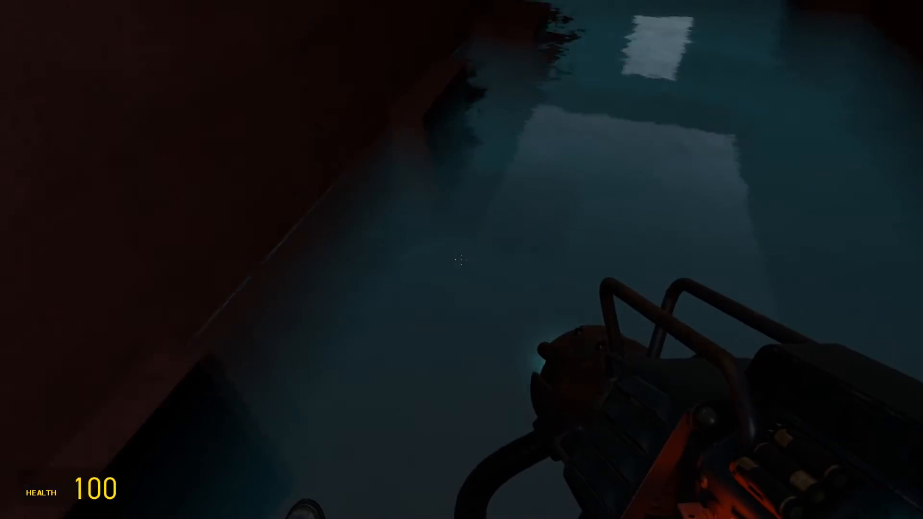
key("w")
key("space")
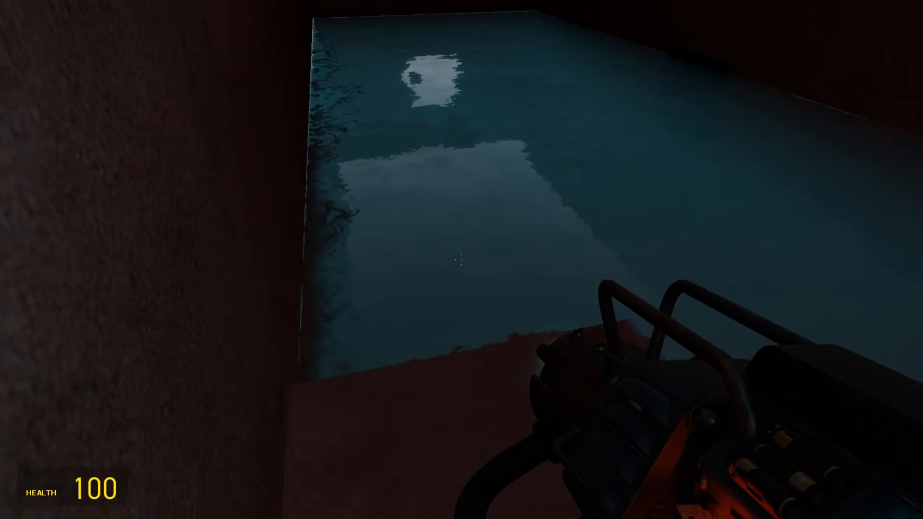
key("w")
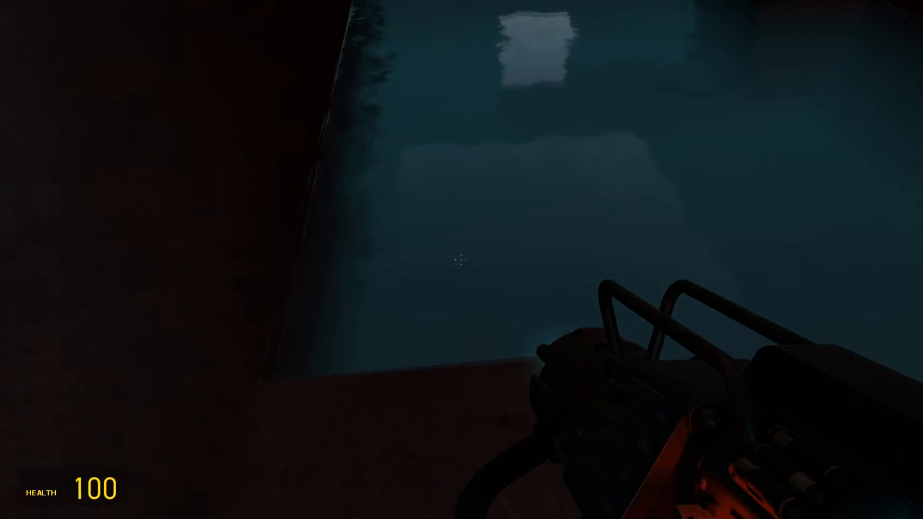
key("w")
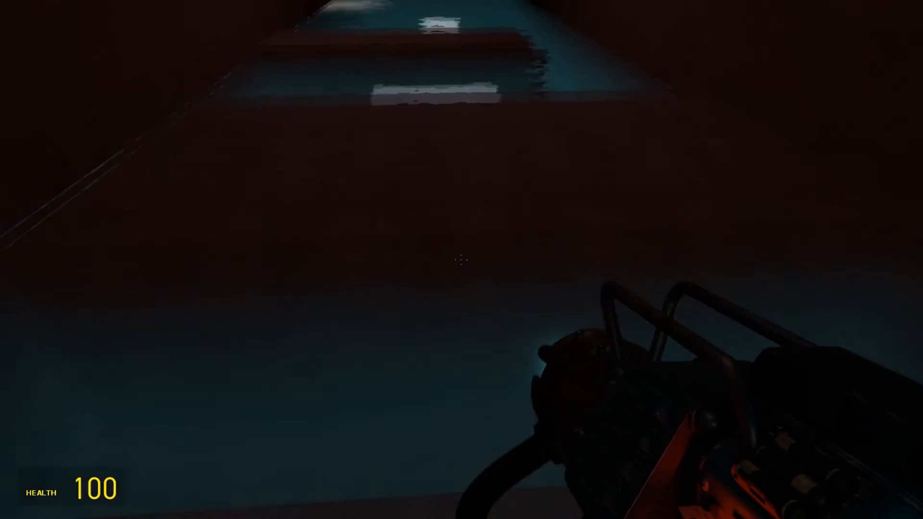
key("w")
key("space")
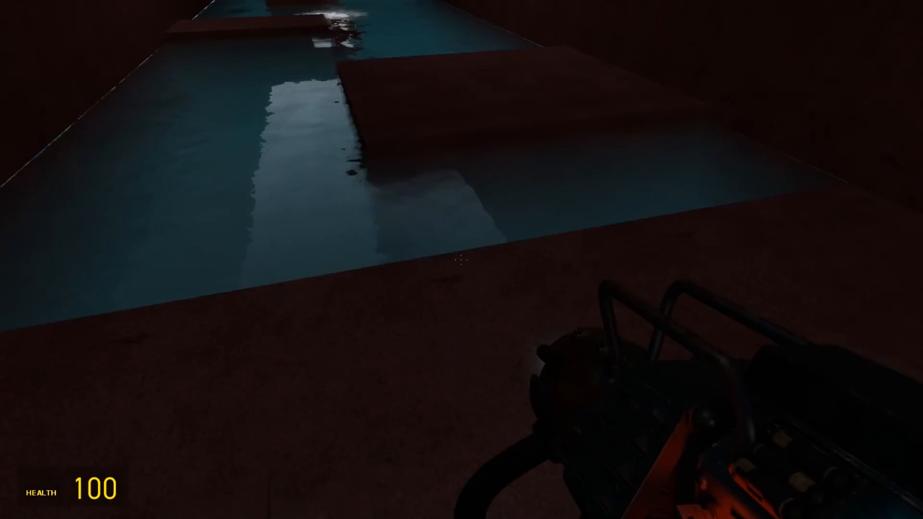
key("w")
key("space")
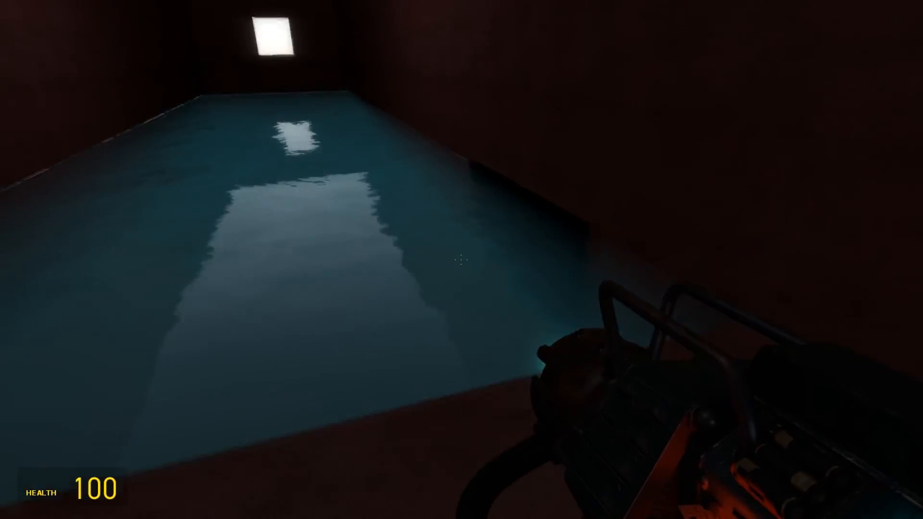
key("w")
key("space")
key("w")
key("space")
key("space")
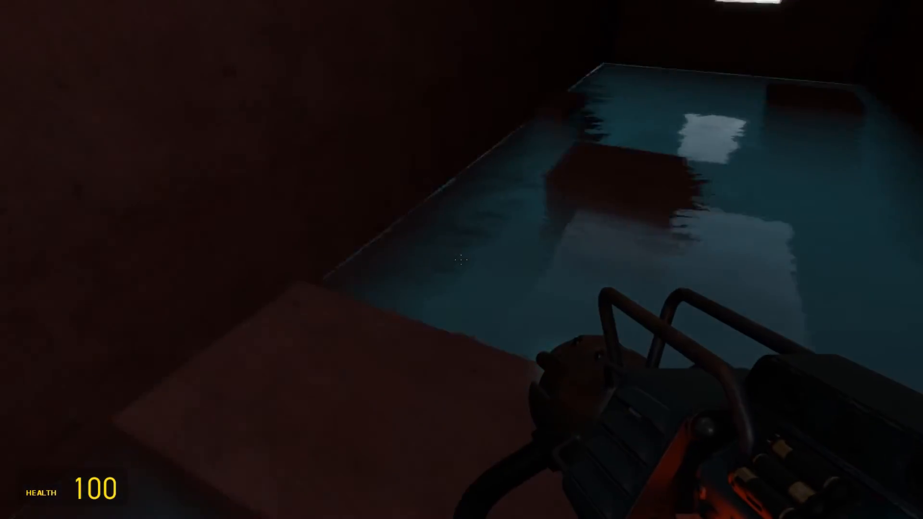
key("w")
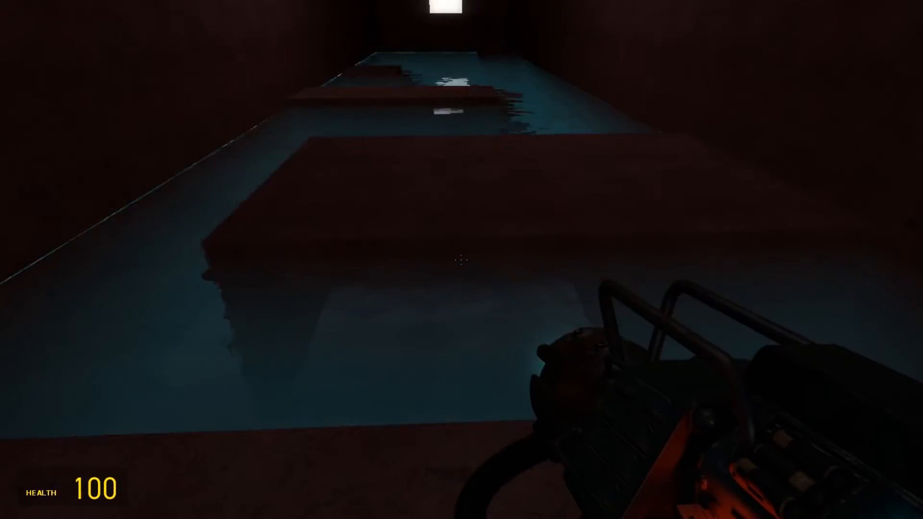
key("space")
key("w")
key("space")
key("space")
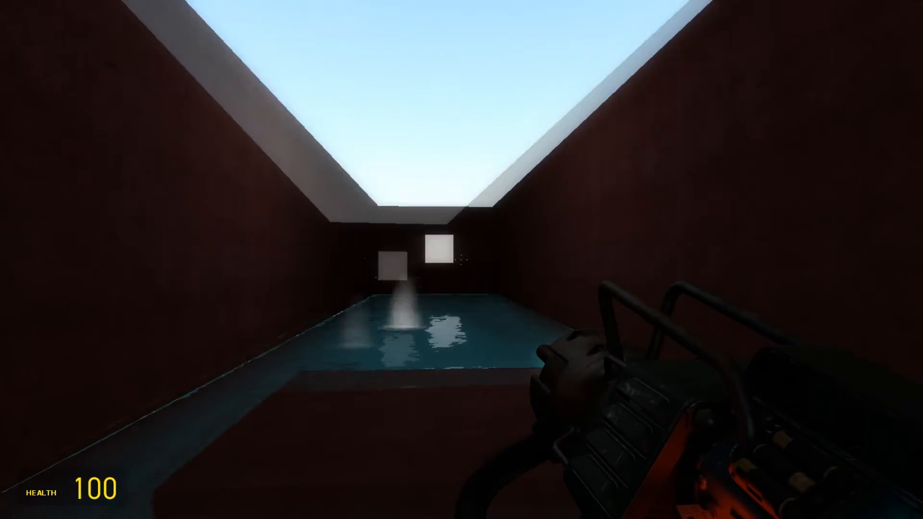
key("w")
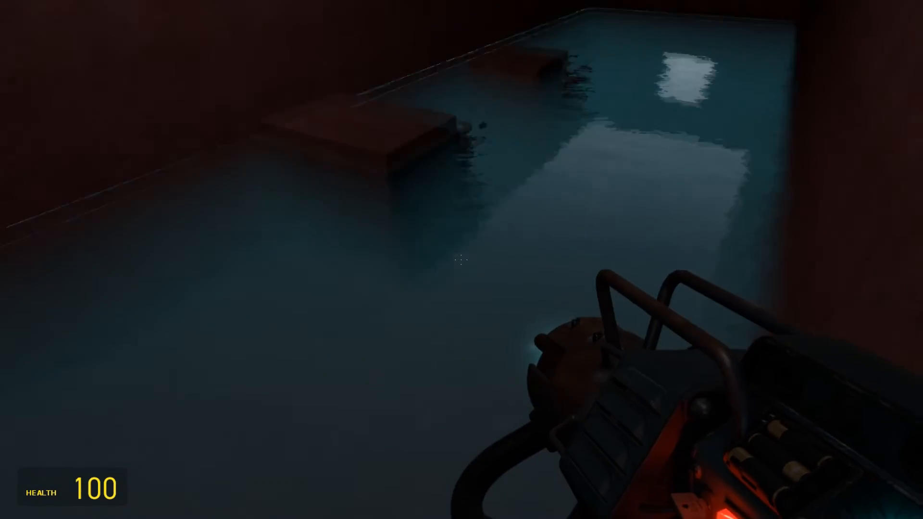
key("w")
key("space")
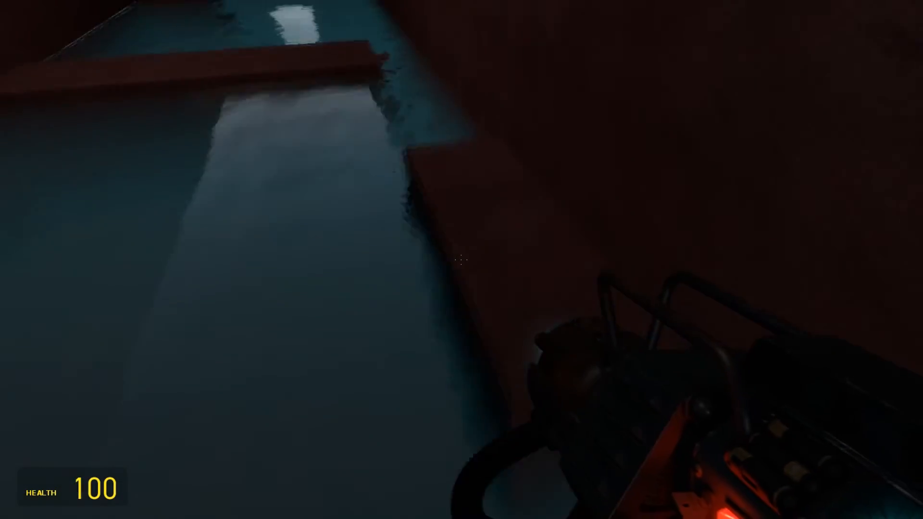
key("w")
key("space")
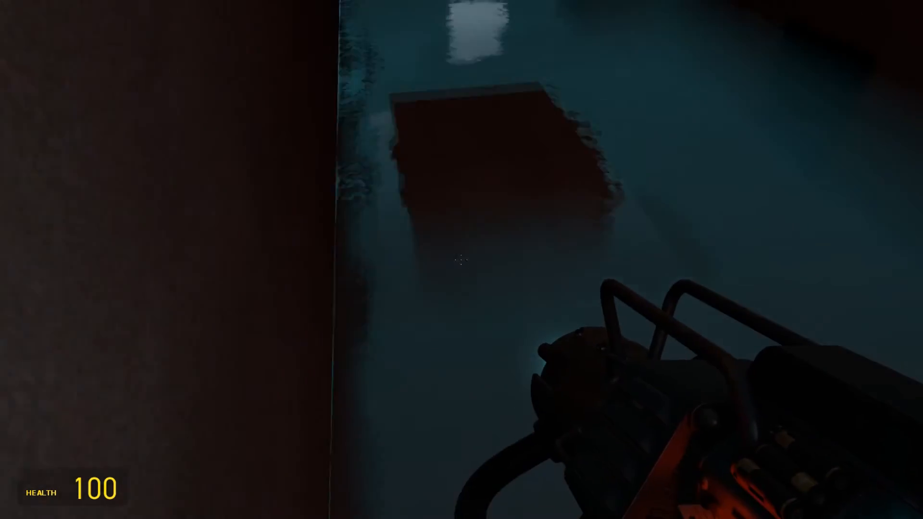
Jump between the low platforms in the water channel to test the first section of the parkour course.
key("w")
key("space")
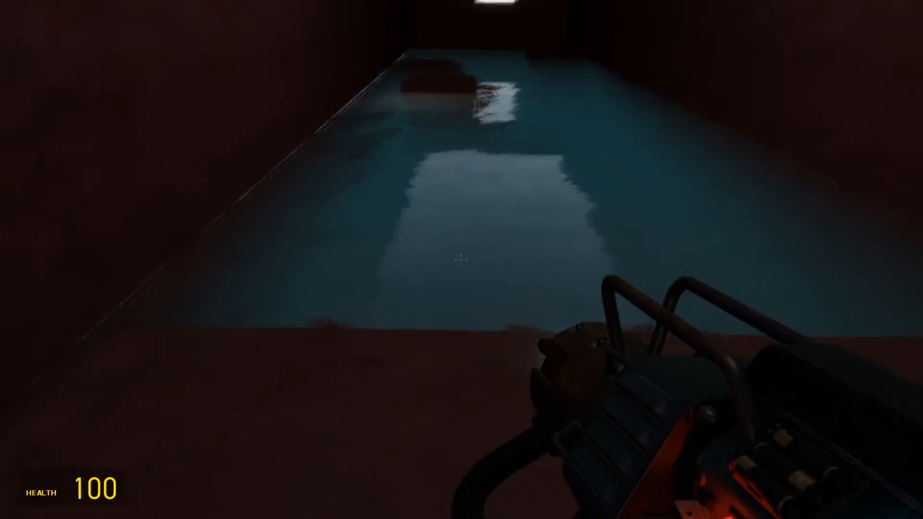
key("w")
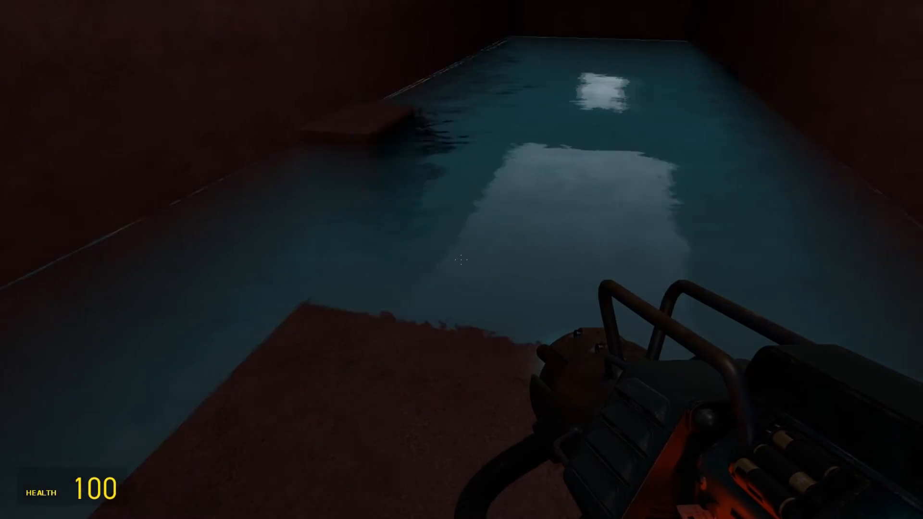
key("w")
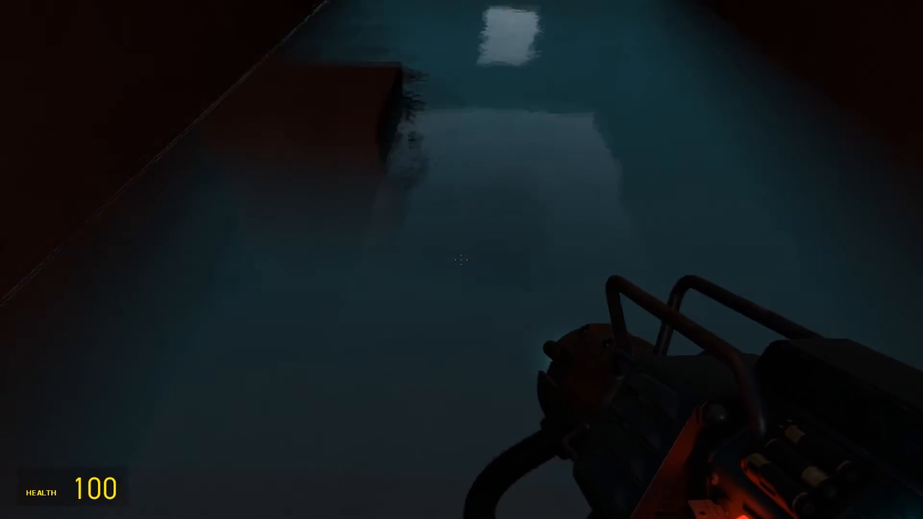
key("w")
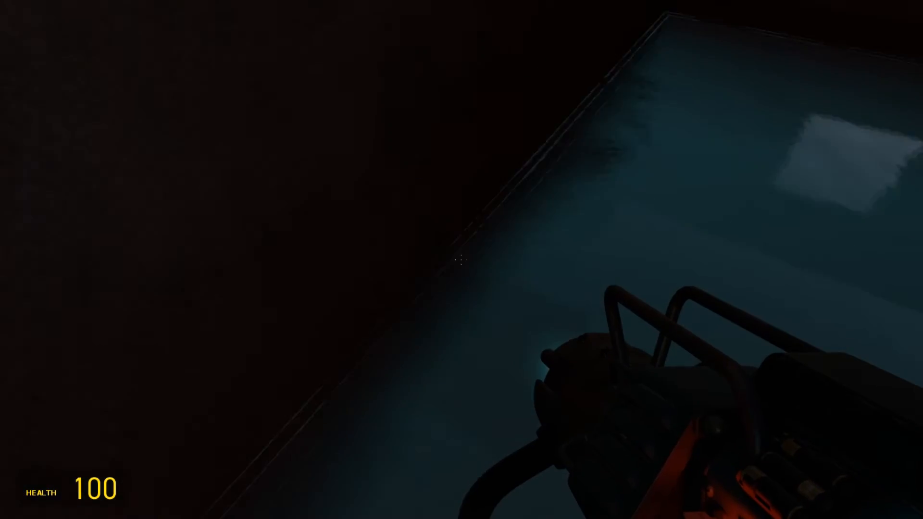
key("w")
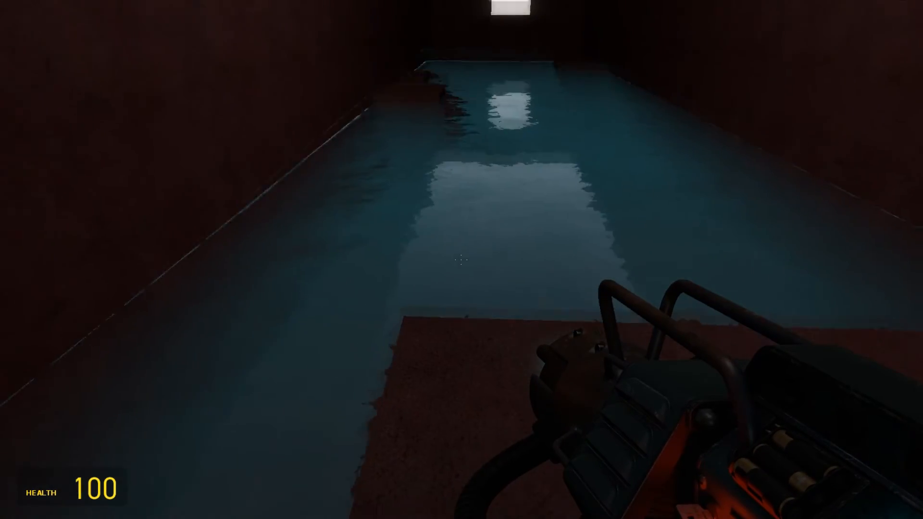
key("w")
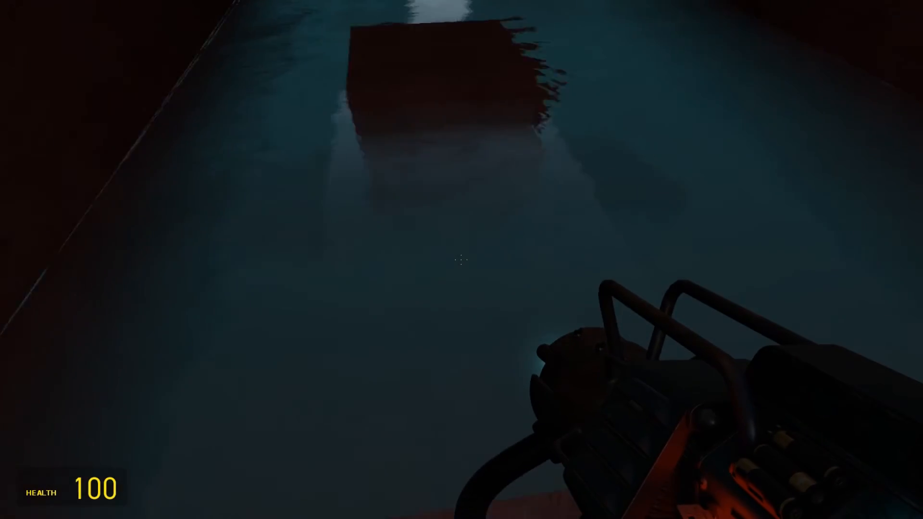
key("a")
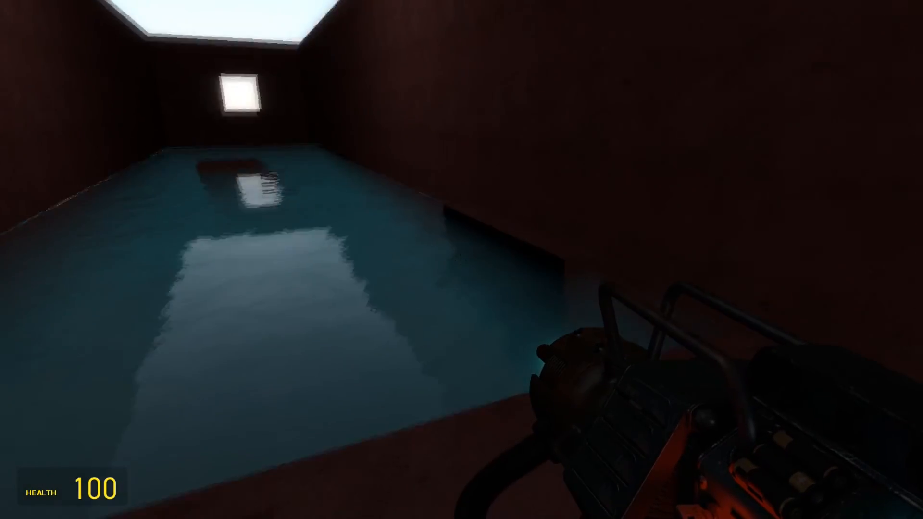
Run the platform course again, heading along the water channel toward the lit sign on the end wall.
key("w")
key("space")
key("w")
key("space")
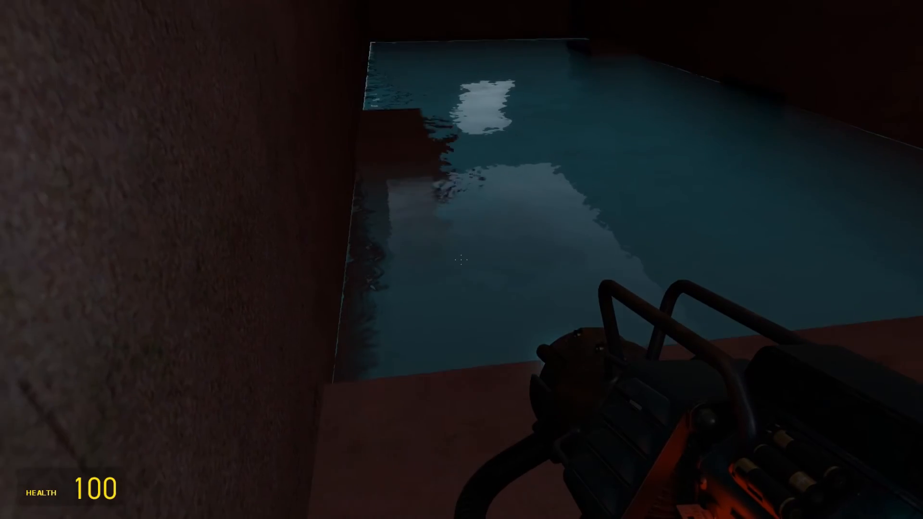
key("w")
key("space")
key("w")
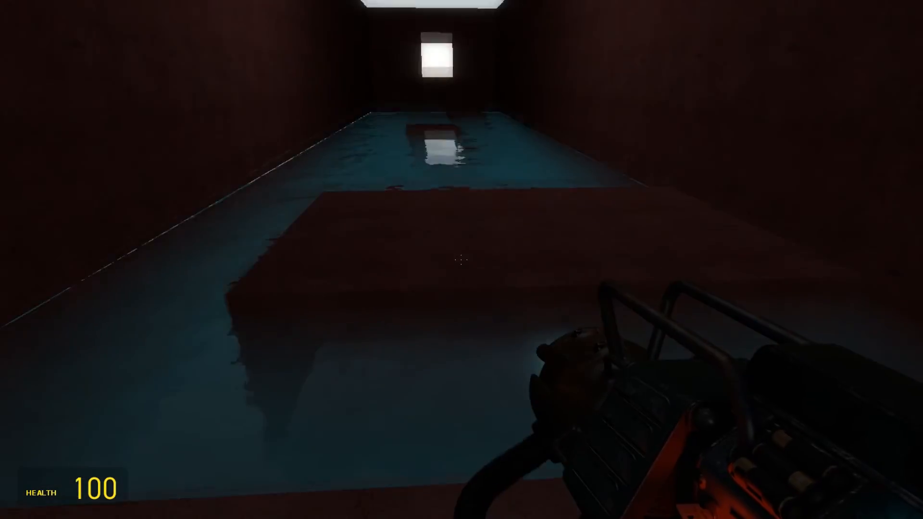
key("w")
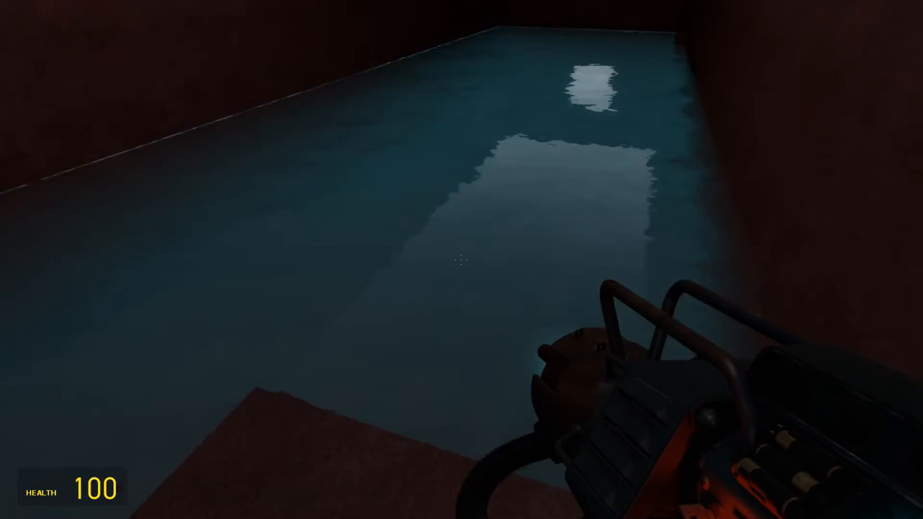
key("w")
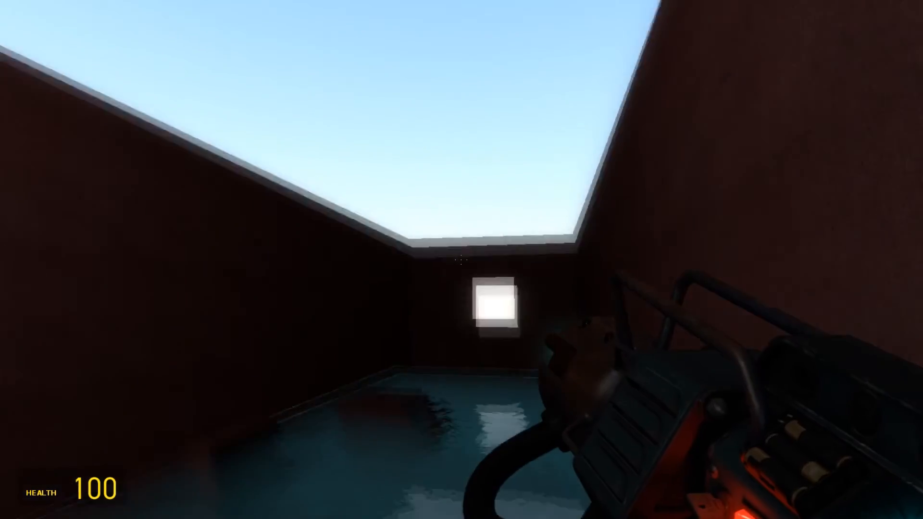
key("w")
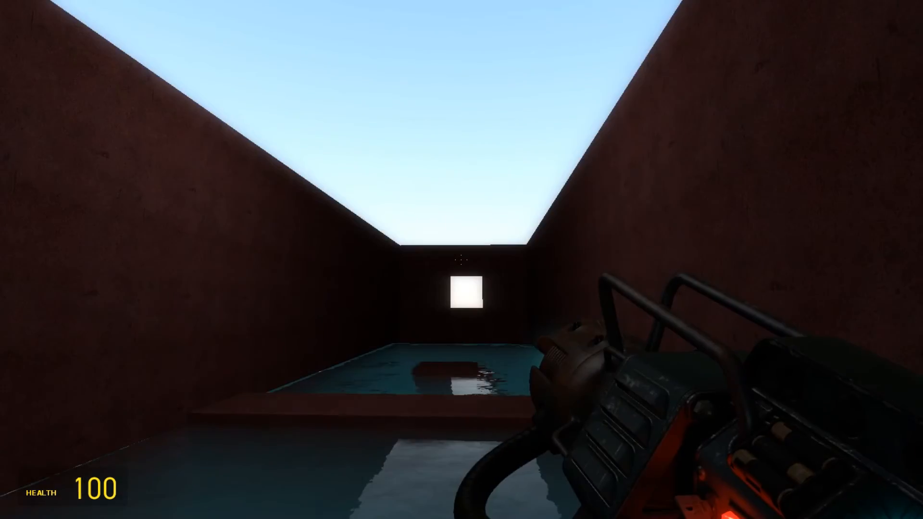
key("w")
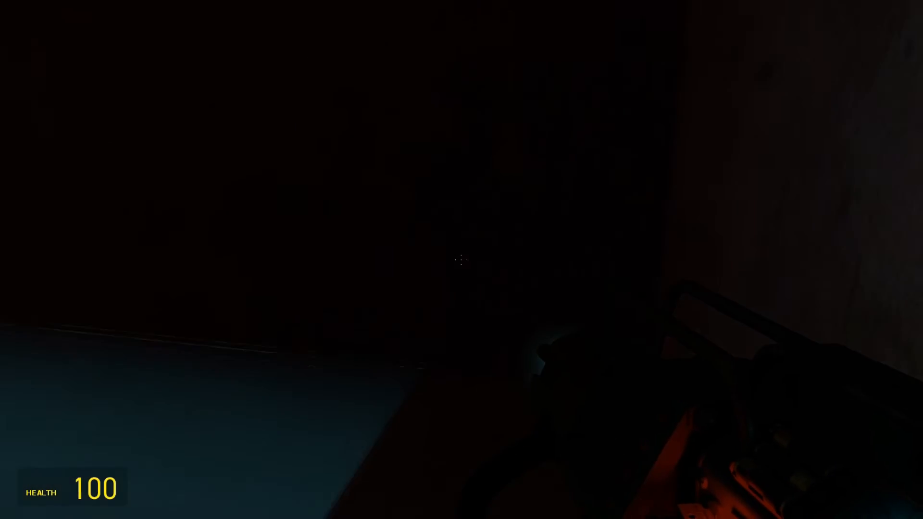
Test the dark corner platform at the far end and the way back across the water toward the gate.
key("w")
key("w")
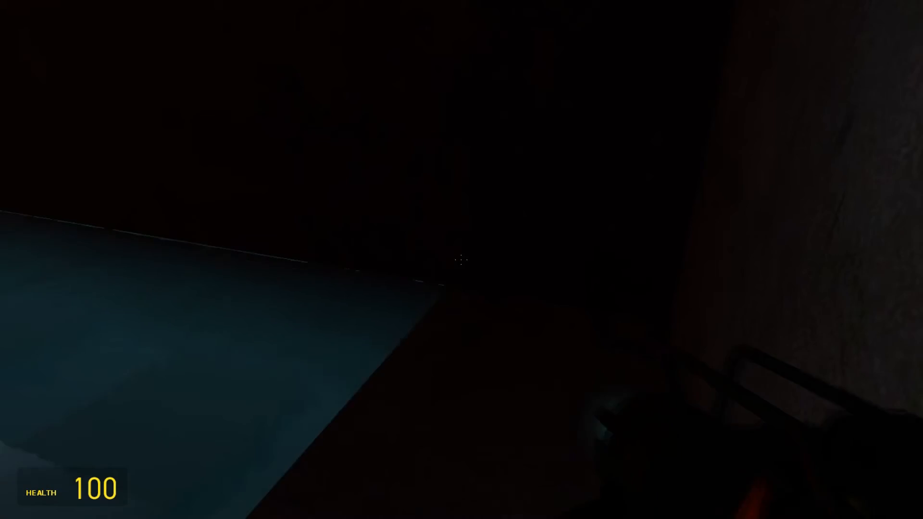
key("w")
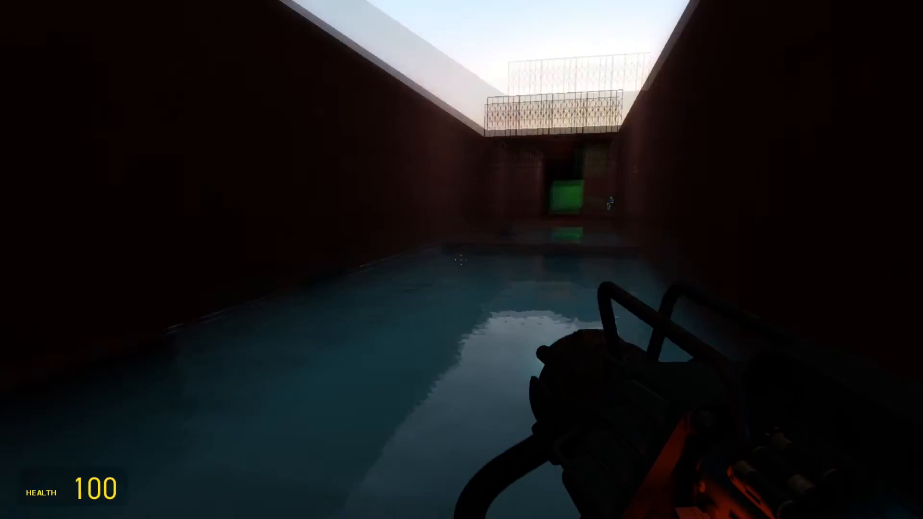
key("w")
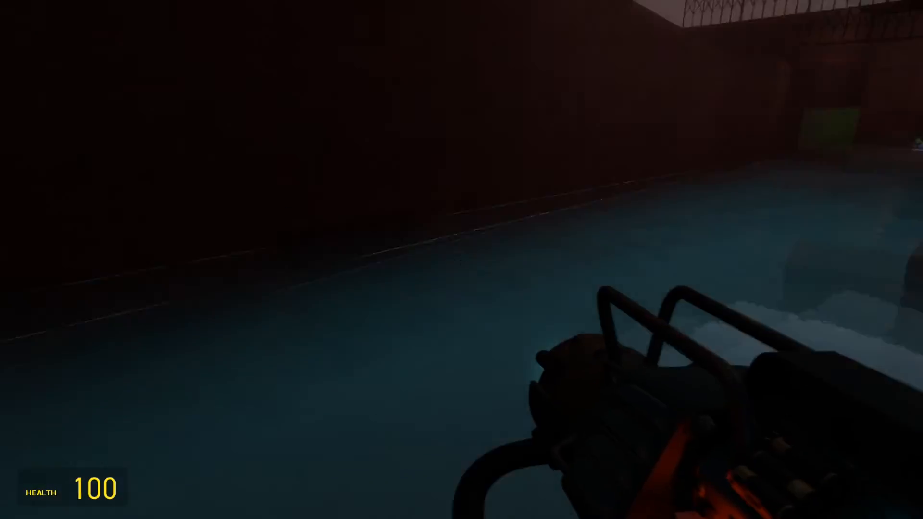
key("w")
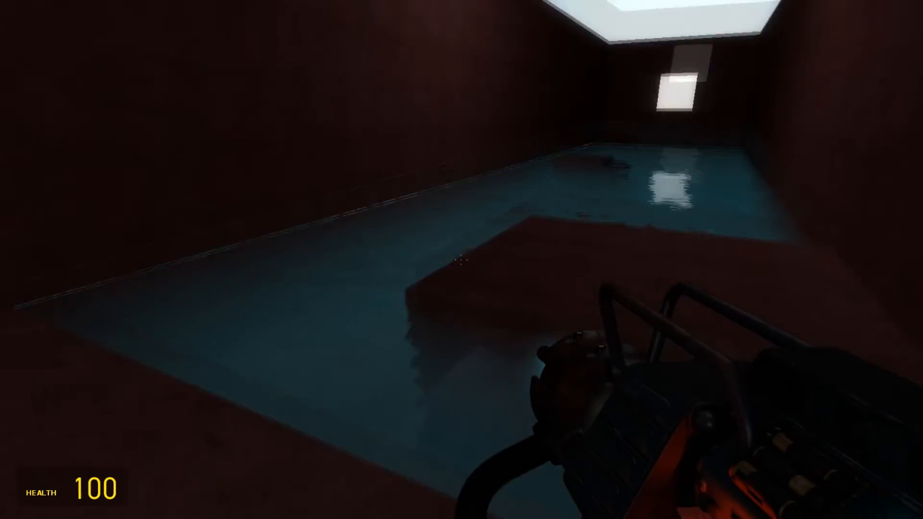
Return under the raised gate, examine the yellow wall button up close and disconnect from the game.
key("s")
left_click_drag(461, 260, 461, 260)
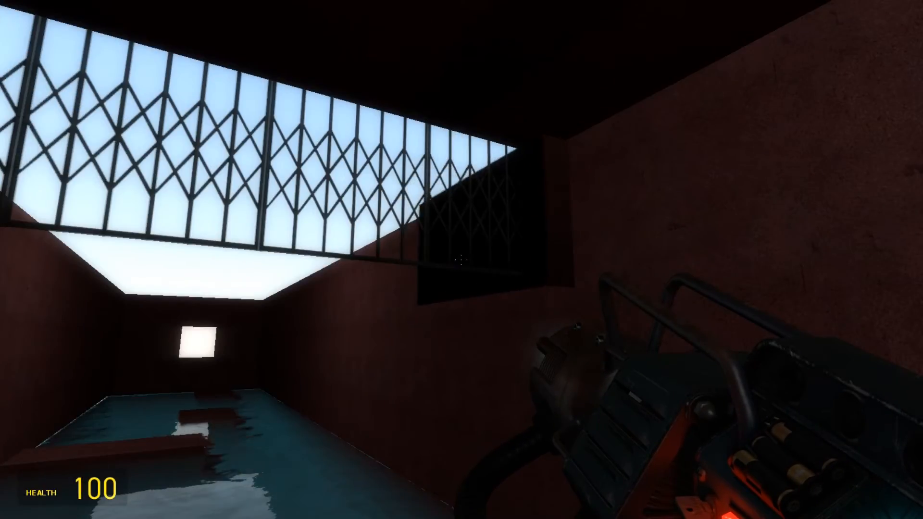
key("w")
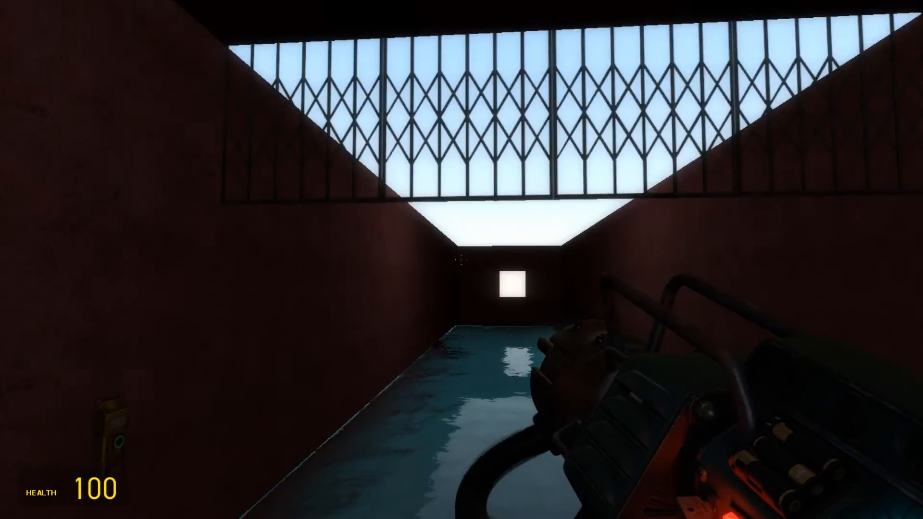
key("w")
key("w")
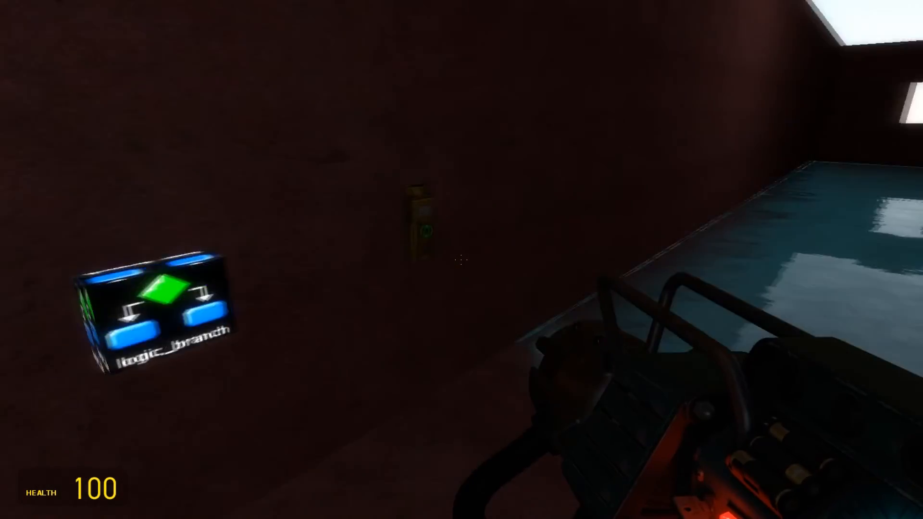
key("s")
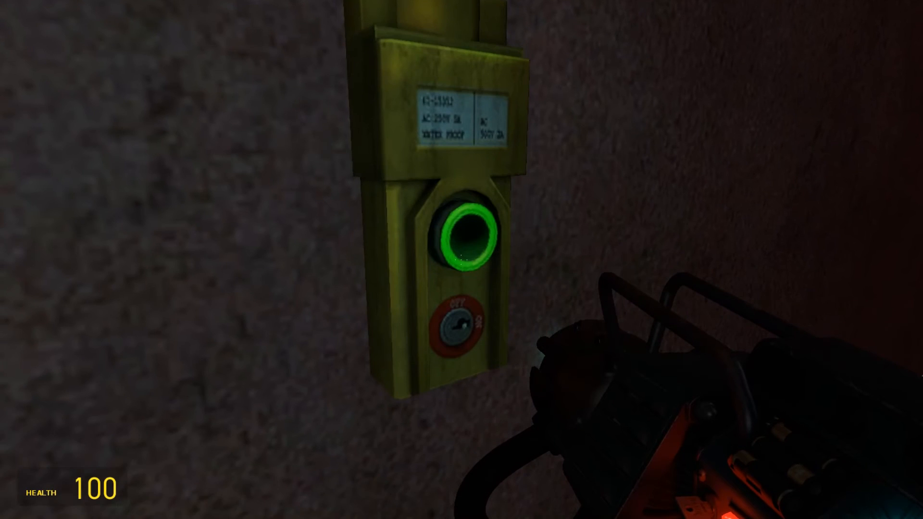
key("Escape")
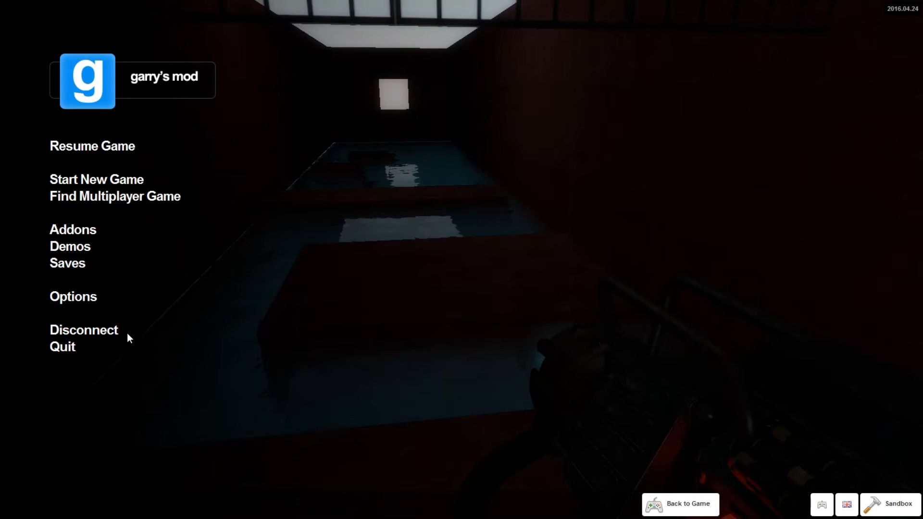
left_click(109, 331)
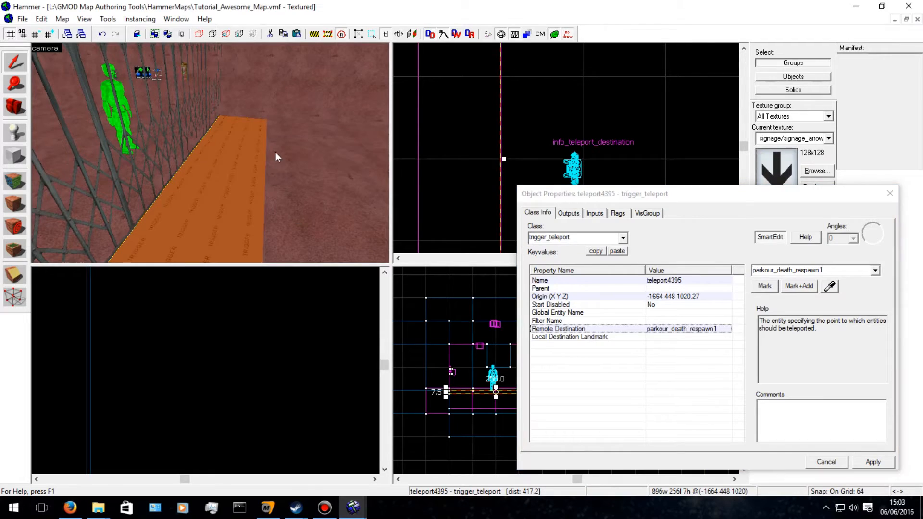
Switch to Hammer and select all the func_door parkour platforms along the channel together.
left_click(275, 152)
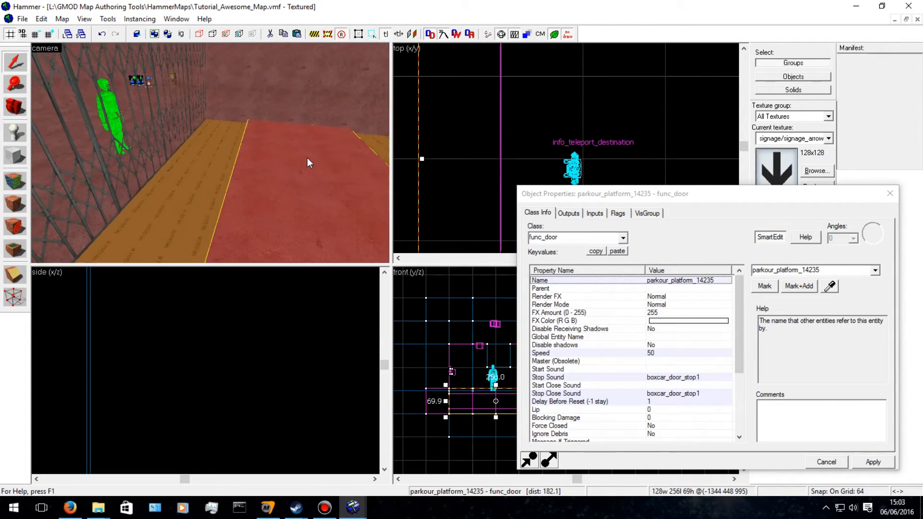
key("Left")
key("Up")
key("w")
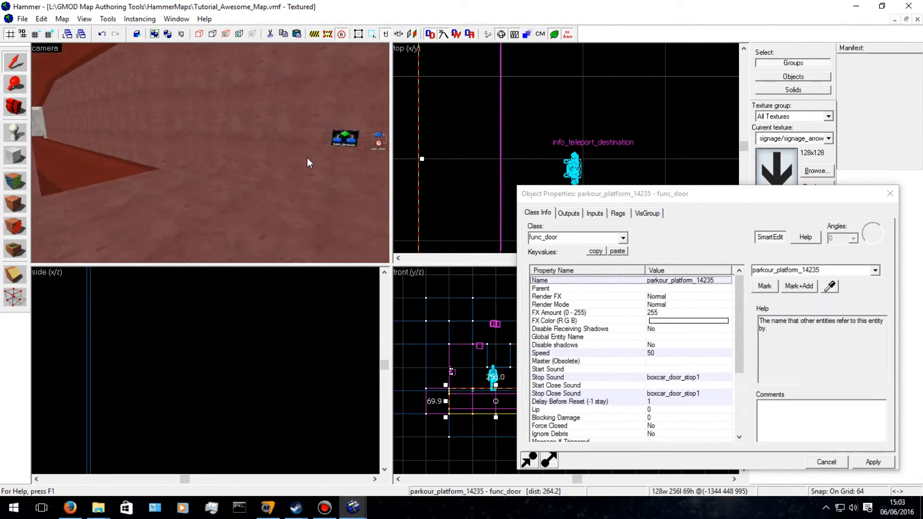
key("Right")
key("w")
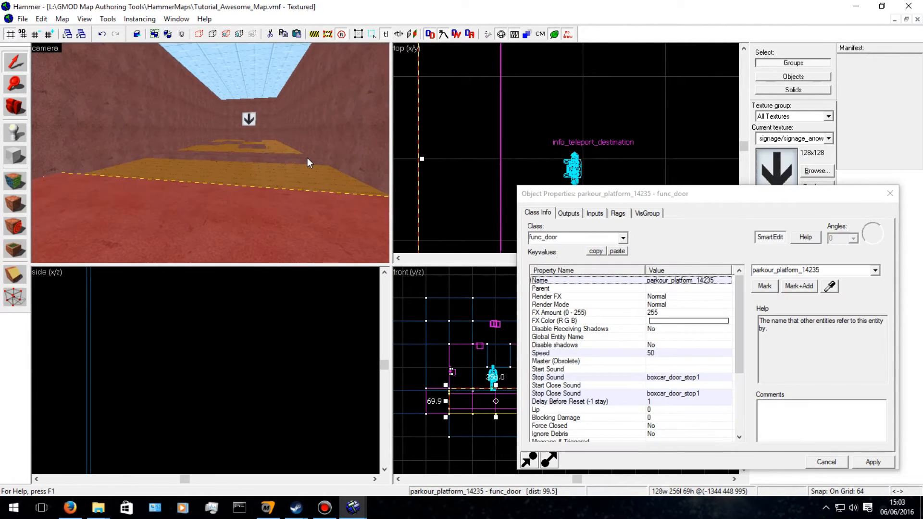
left_click(230, 222)
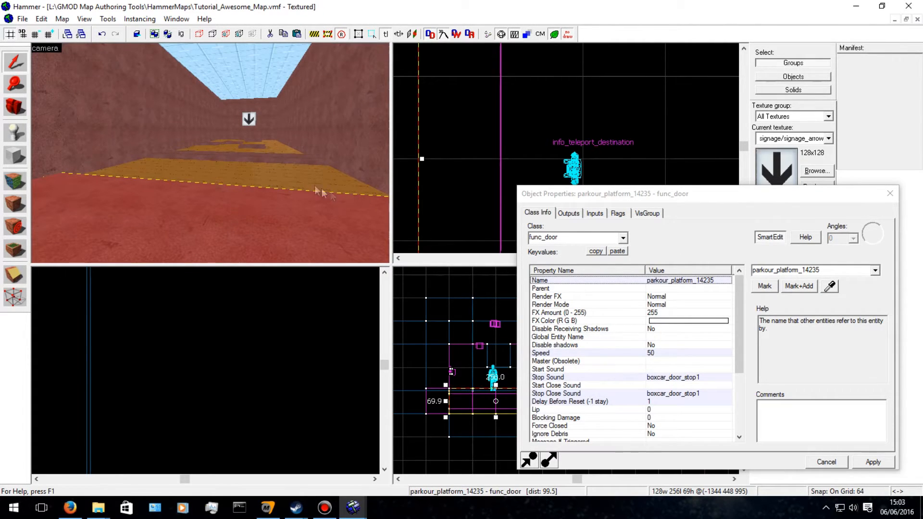
key("Up")
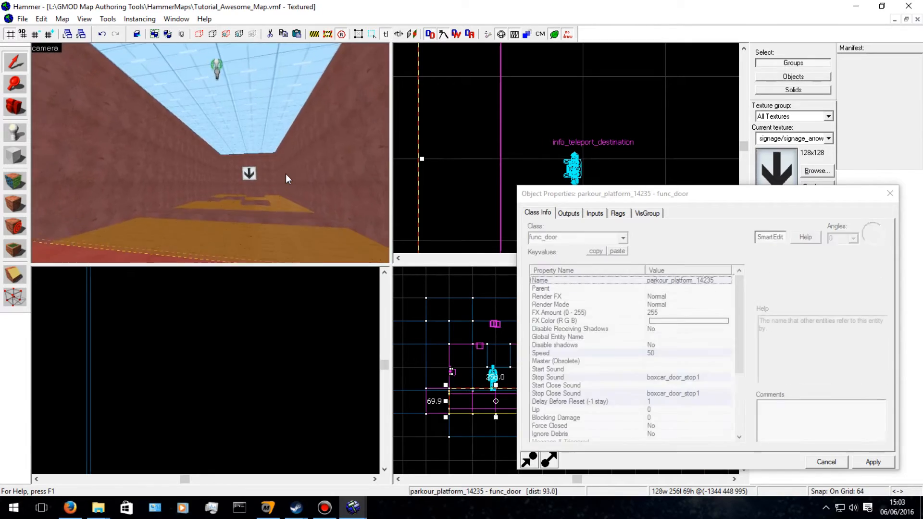
key("w")
key("Right")
key("Down")
left_click(149, 145, "ctrl")
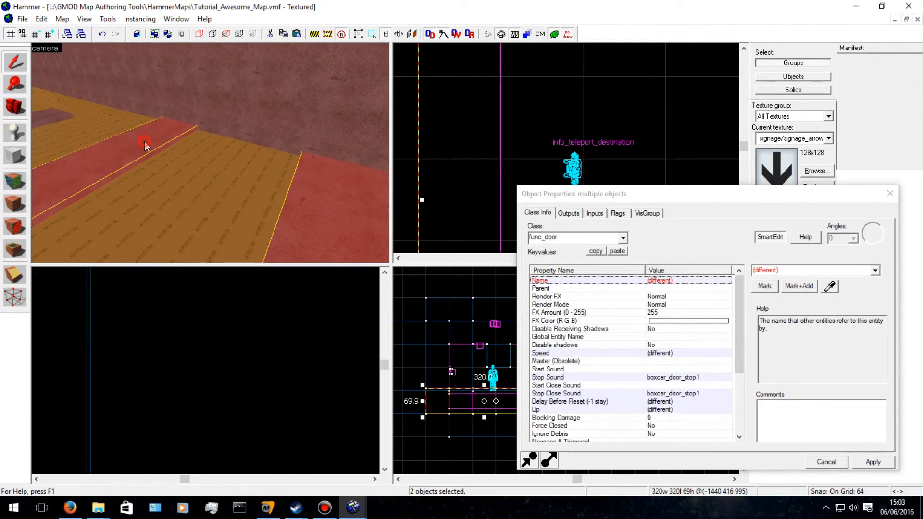
key("Up")
key("w")
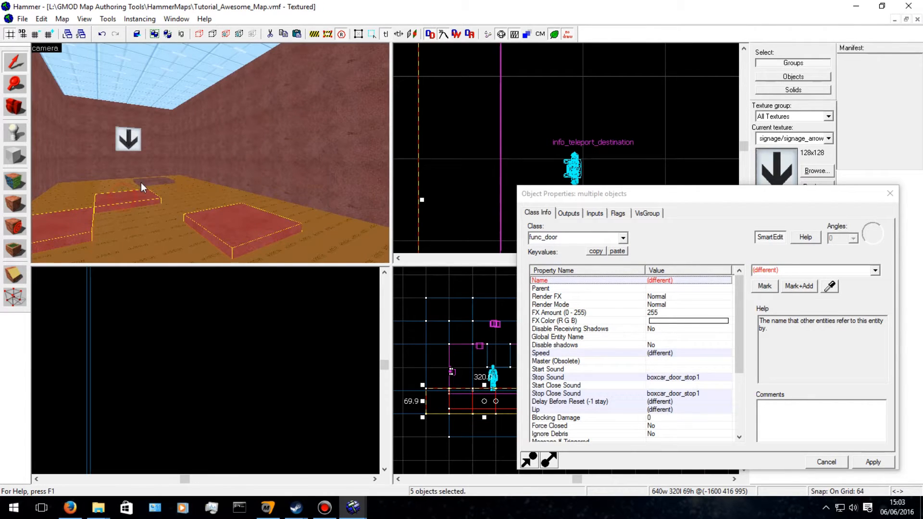
Turn off SmartEdit and add the keyvalue gmod_allowphysgun with value 0 to the selected platforms.
left_click(770, 237)
left_click(789, 321)
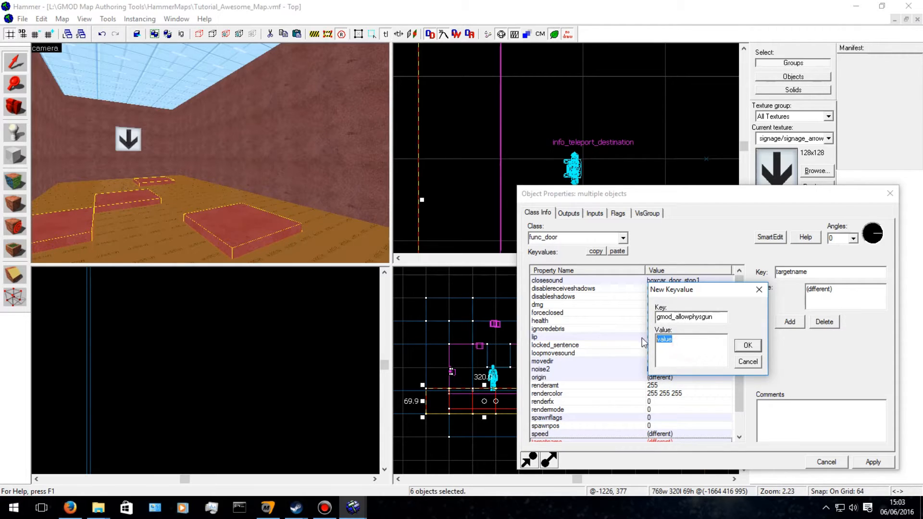
left_click(748, 346)
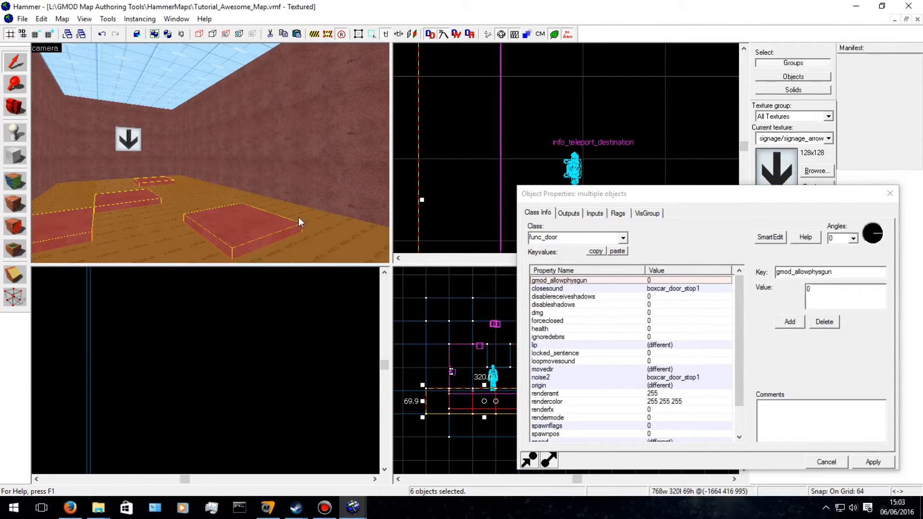
Select the parkour gate func_door together with the yellow button model on the wall beside it.
key("Right")
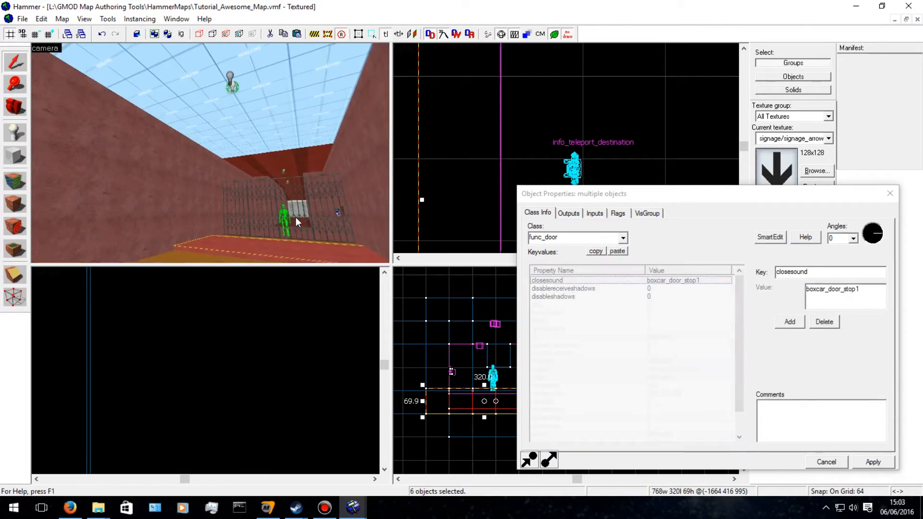
key("w")
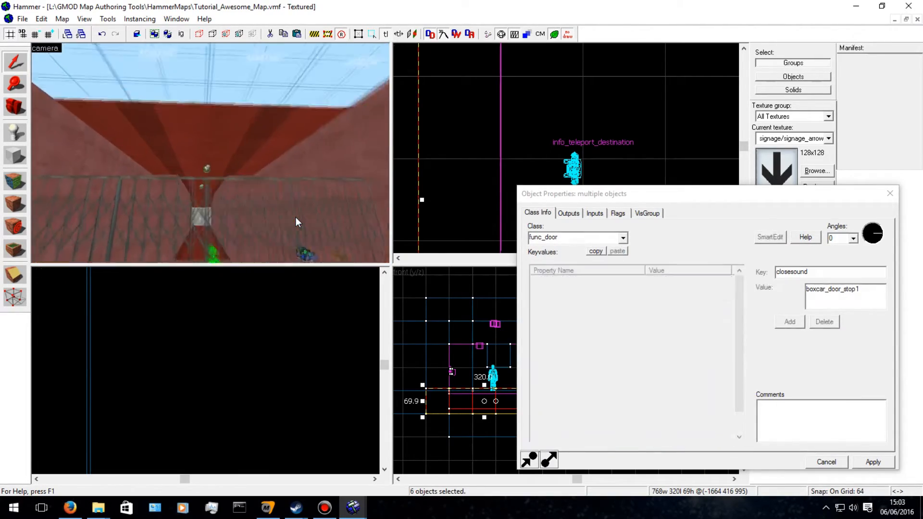
key("Right")
key("Right")
key("a")
key("w")
key("w")
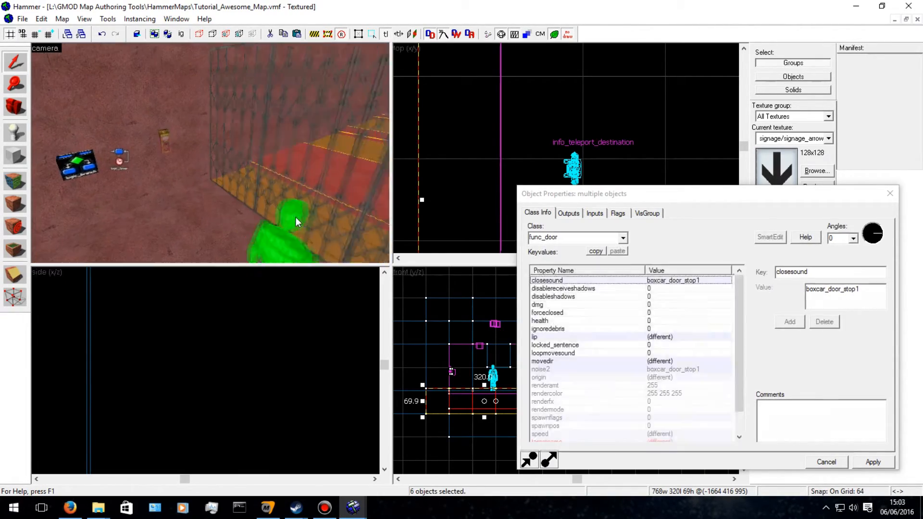
left_click(259, 142)
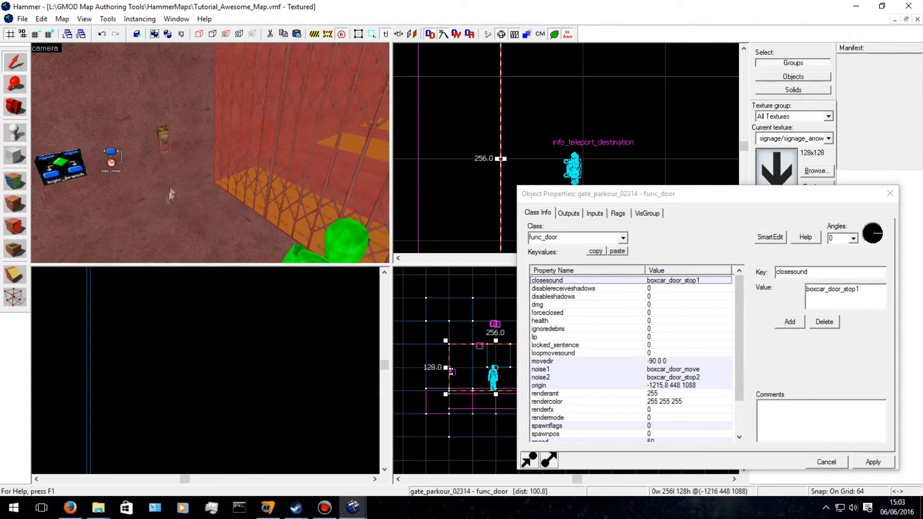
key("w")
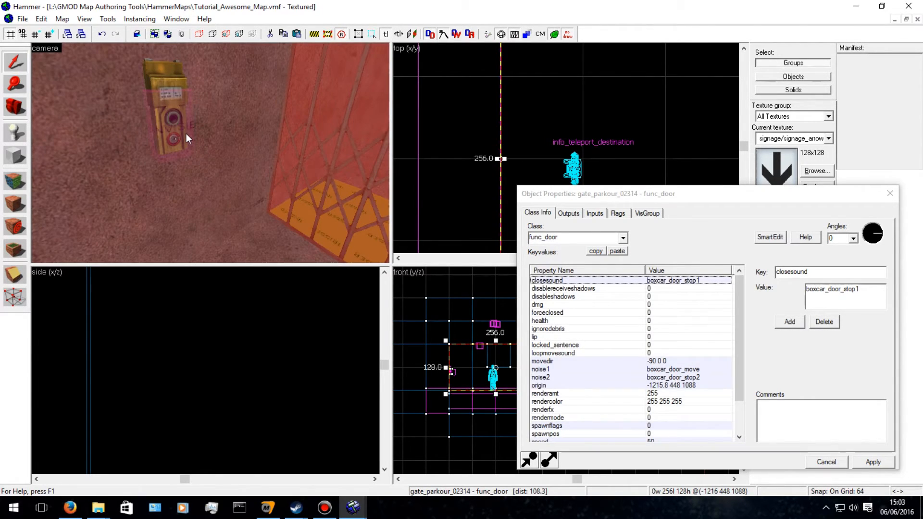
left_click(174, 94, "ctrl")
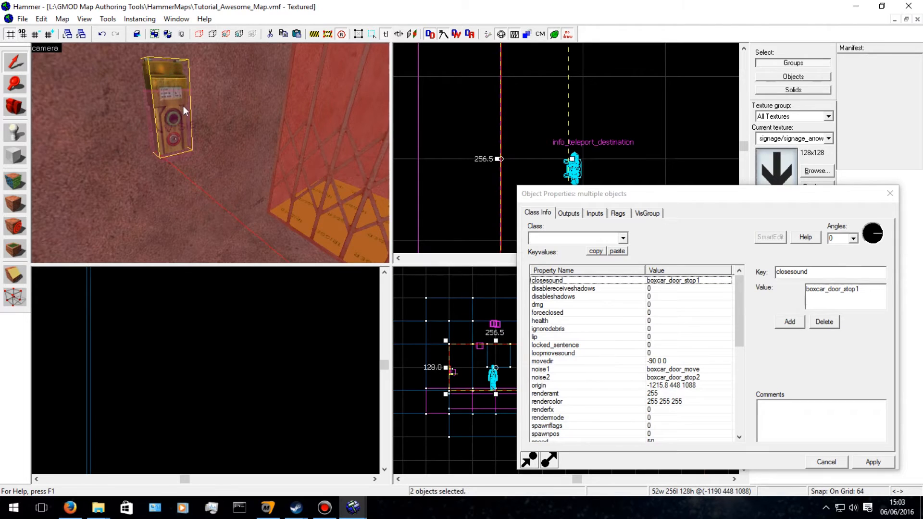
Add the wide mesh gate in the concrete room at the far end of the corridor to the selection.
key("s")
key("a")
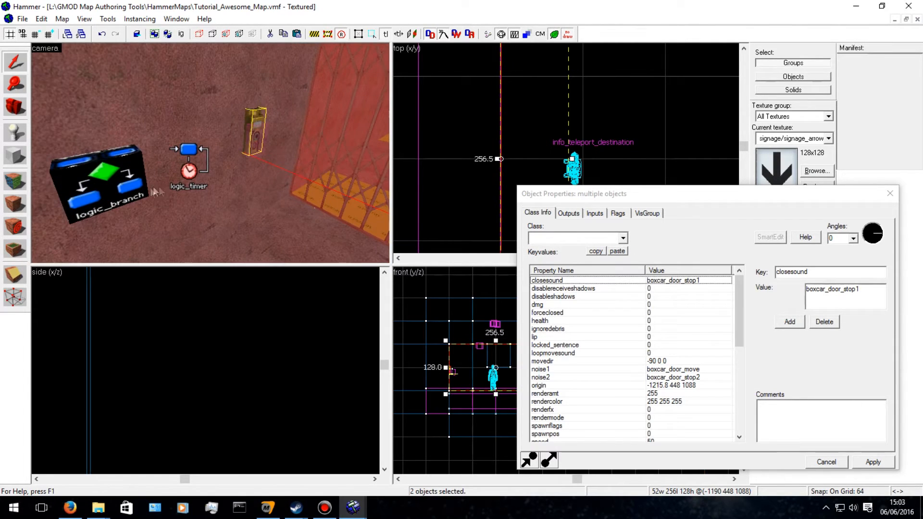
key("s")
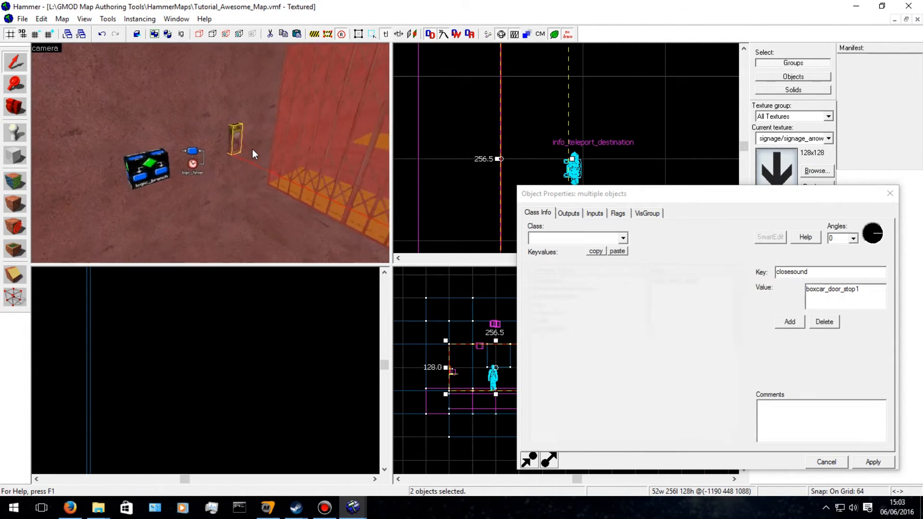
key("Left")
key("Up")
key("Right")
key("w")
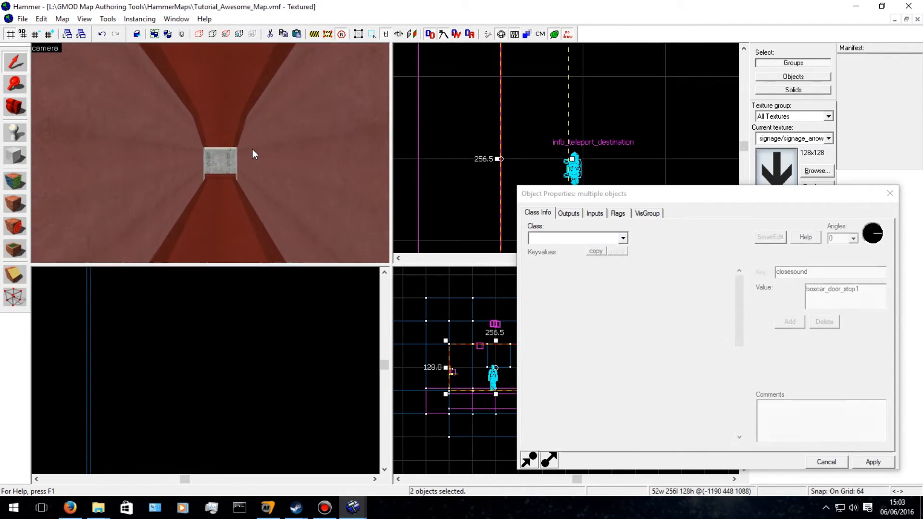
key("w")
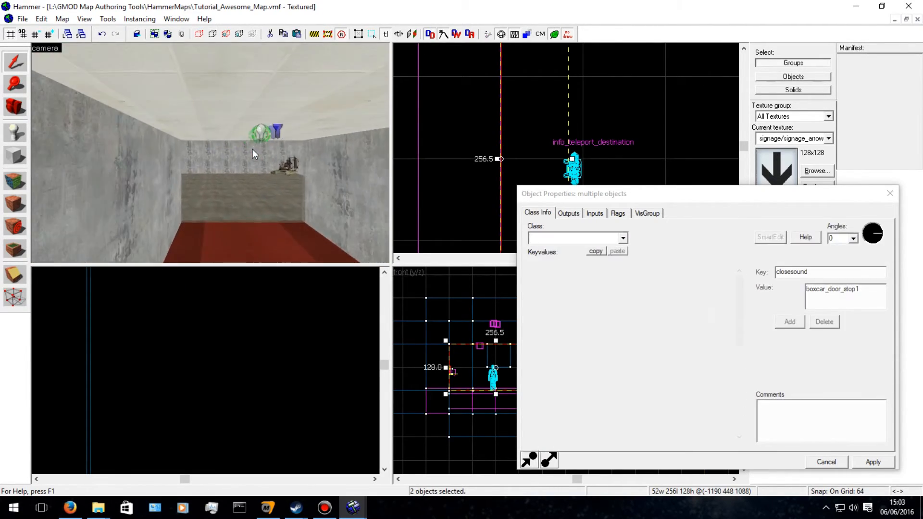
left_click(252, 149, "ctrl")
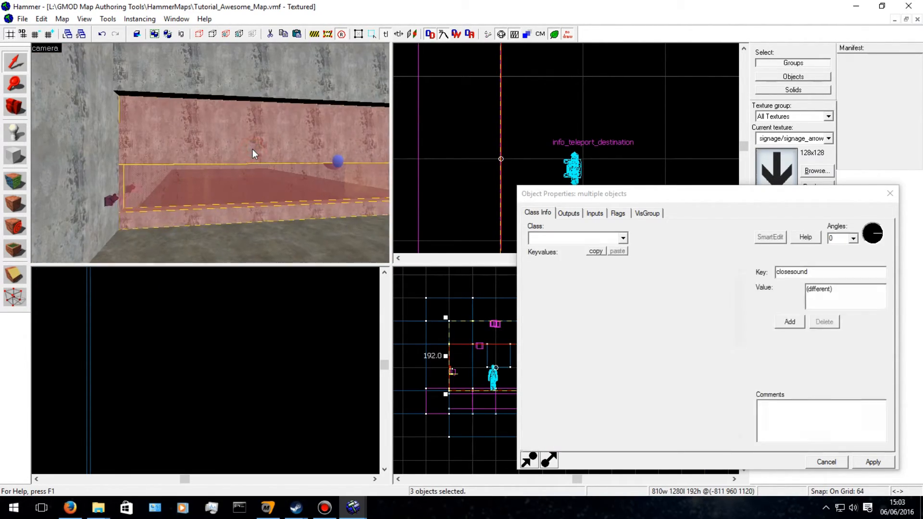
Add the wall-mounted device beside the mesh gate and its invisible-textured brush to the selection.
key("Left")
key("Down")
key("w")
key("Right")
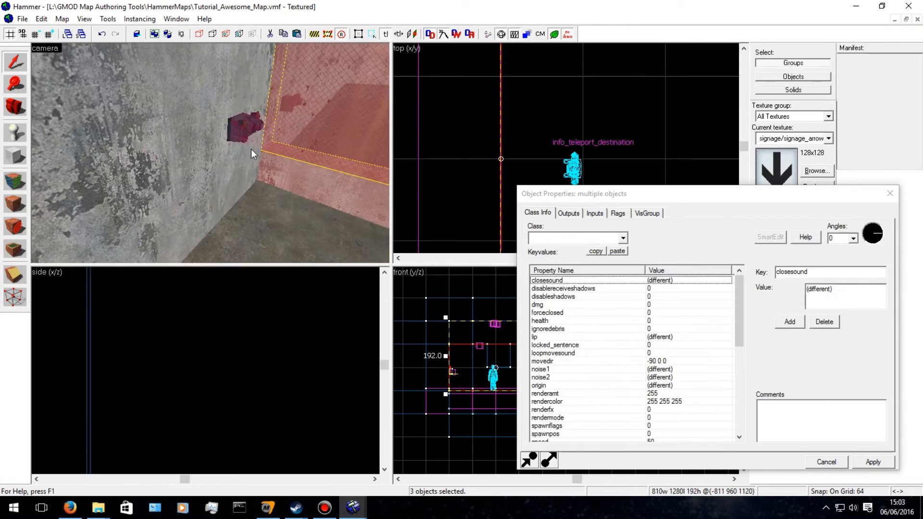
left_click(229, 126, "ctrl")
key("d")
key("w")
key("Up")
key("a")
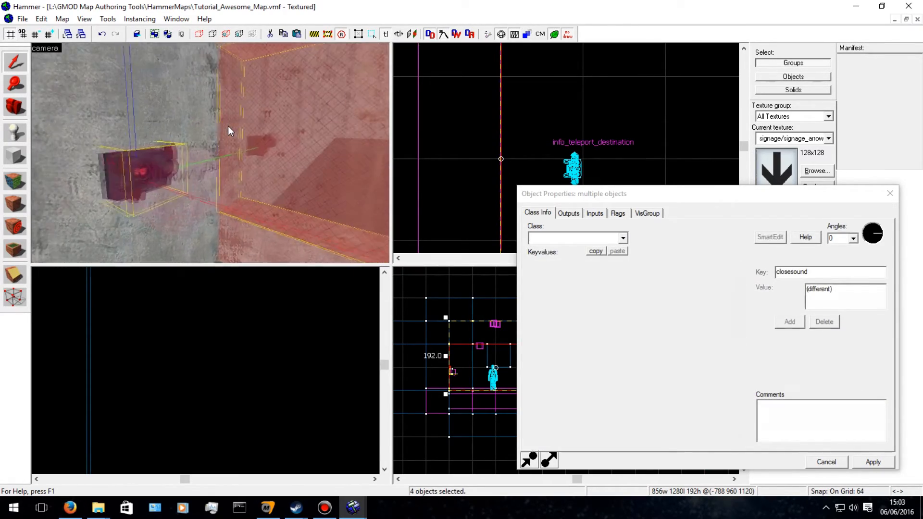
key("w")
key("Right")
left_click(173, 168, "ctrl")
key("a")
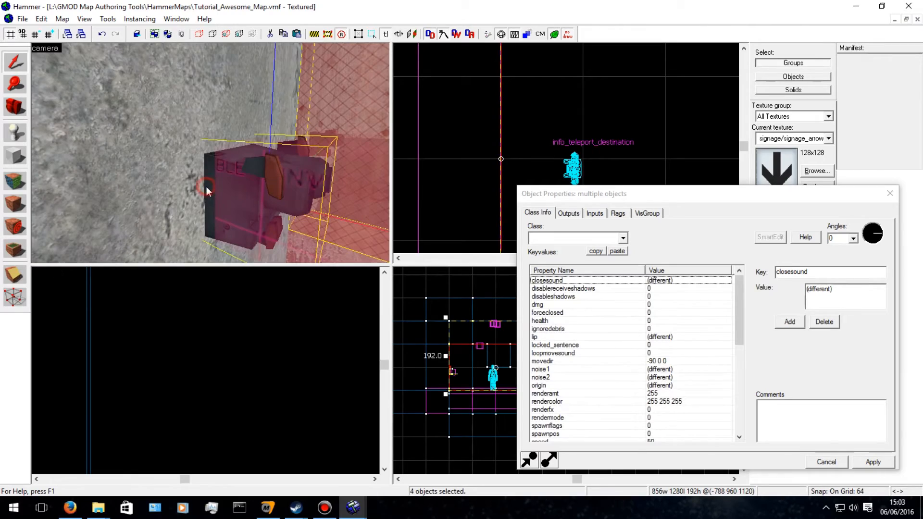
key("d")
key("Left")
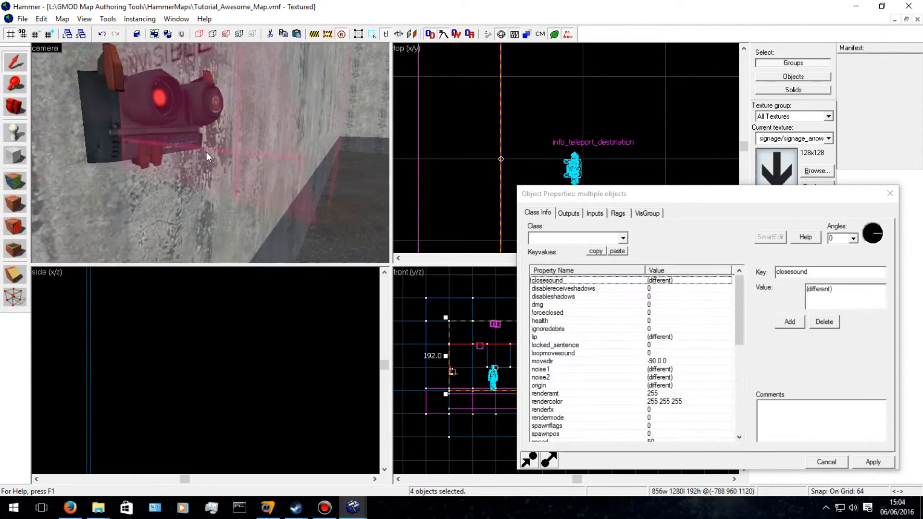
key("a")
left_click(176, 126, "ctrl")
Add the keyvalue gmod_allowphysgun with value 0 to the selected gates and buttons, apply it and close the properties.
key("s")
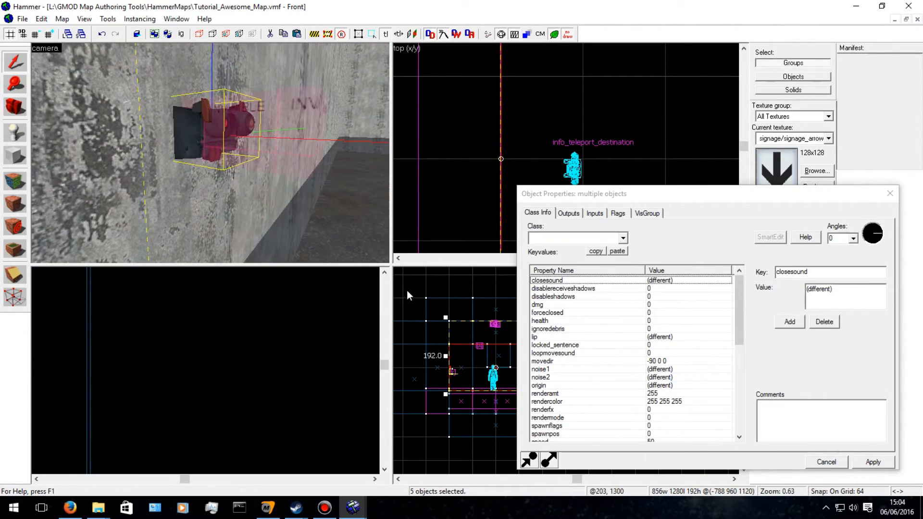
key("d")
key("s")
key("a")
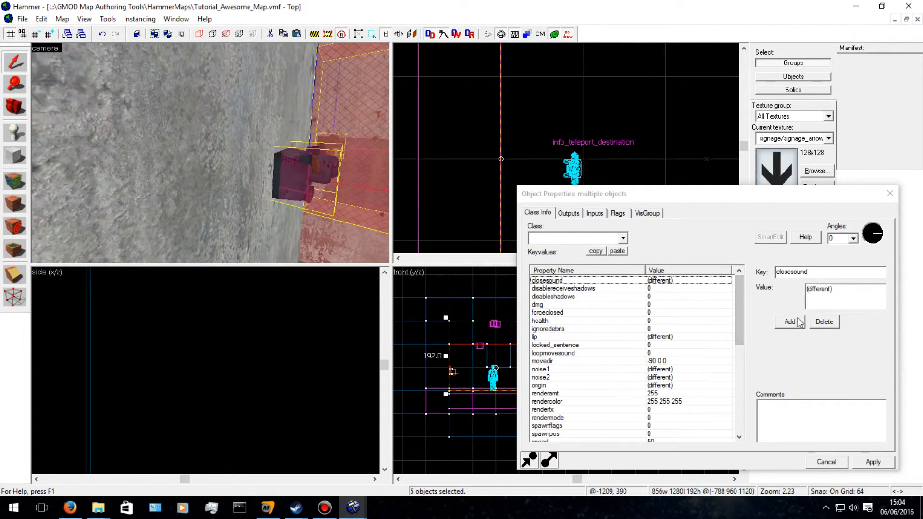
left_click(790, 321)
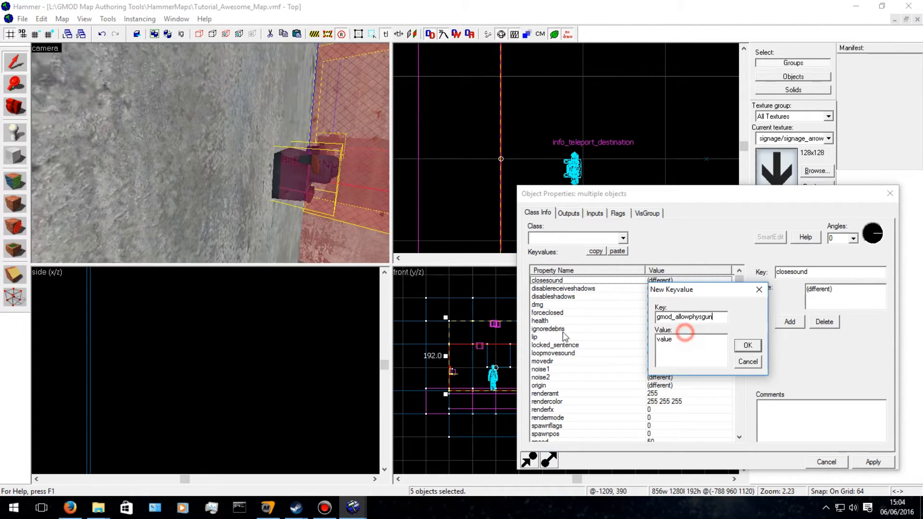
left_click(744, 346)
left_click(874, 462)
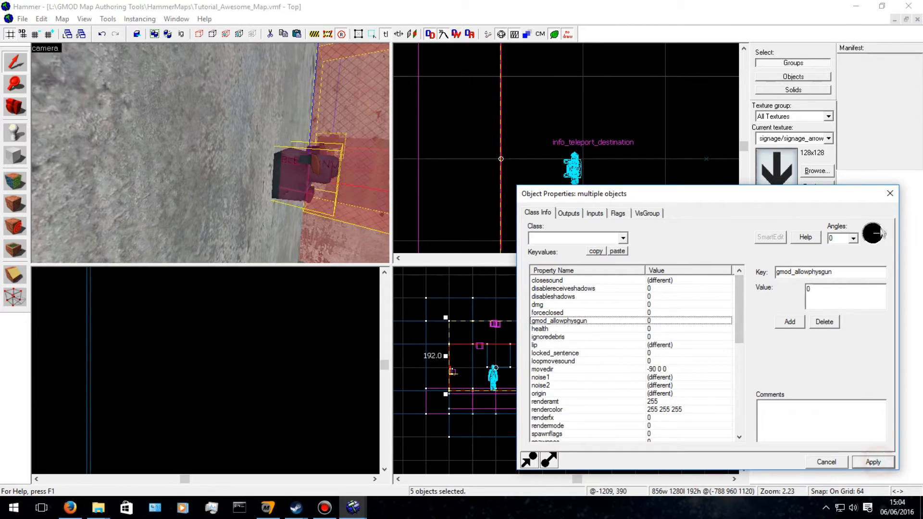
left_click(885, 195)
Select the first func_door platform just behind the parkour gate and open its properties to check its keyvalues.
key("z")
key("s")
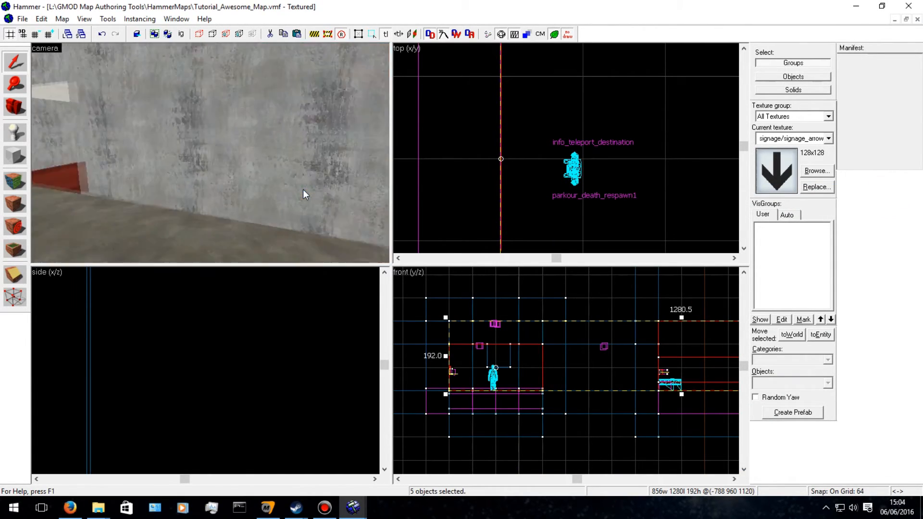
key("w")
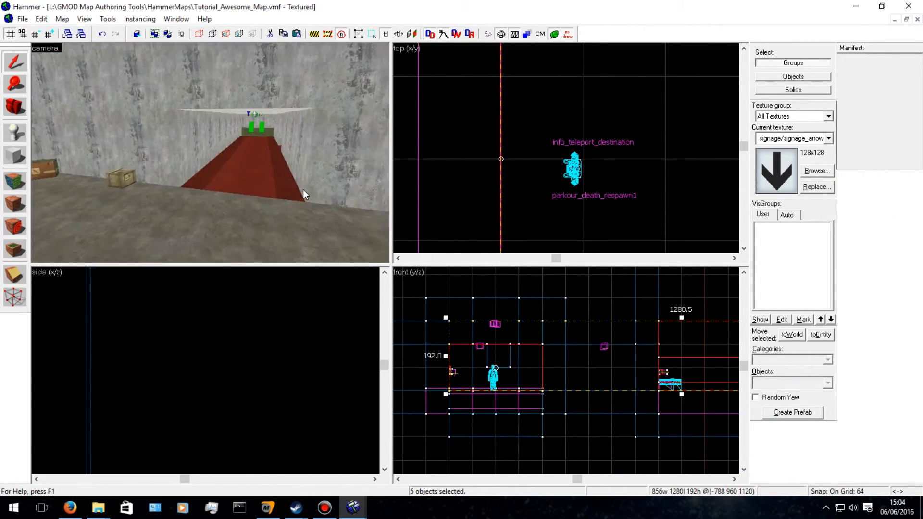
key("w")
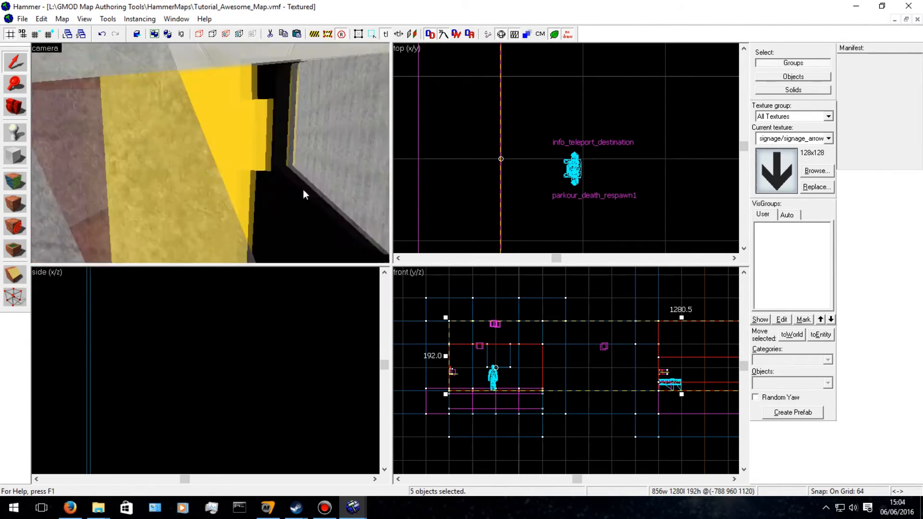
key("w")
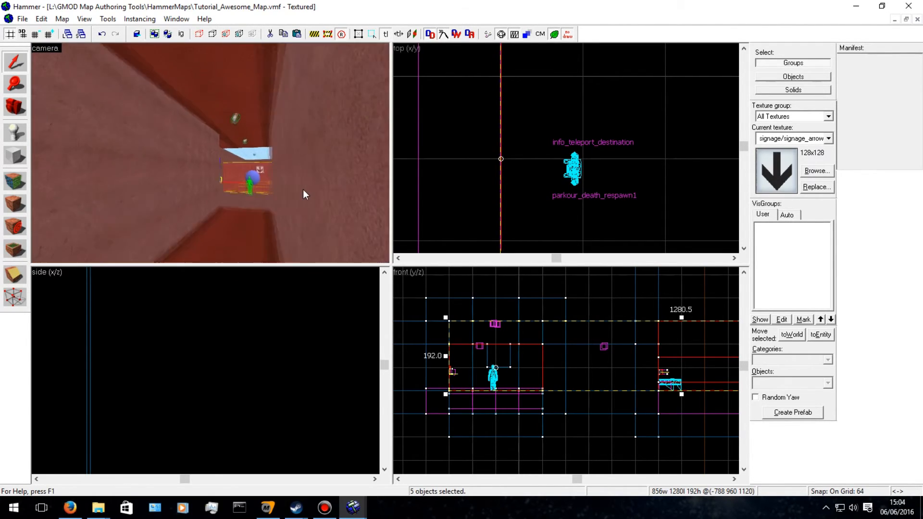
key("w")
left_click(332, 227)
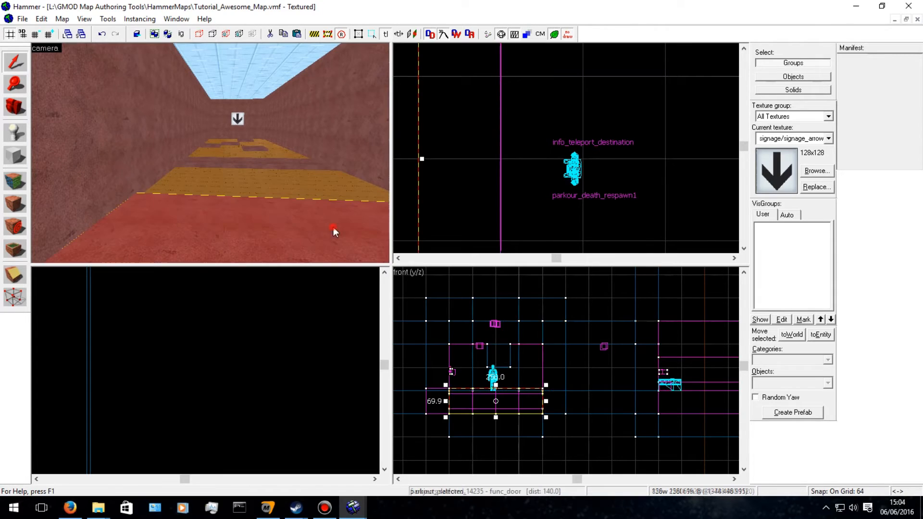
key("alt+Return")
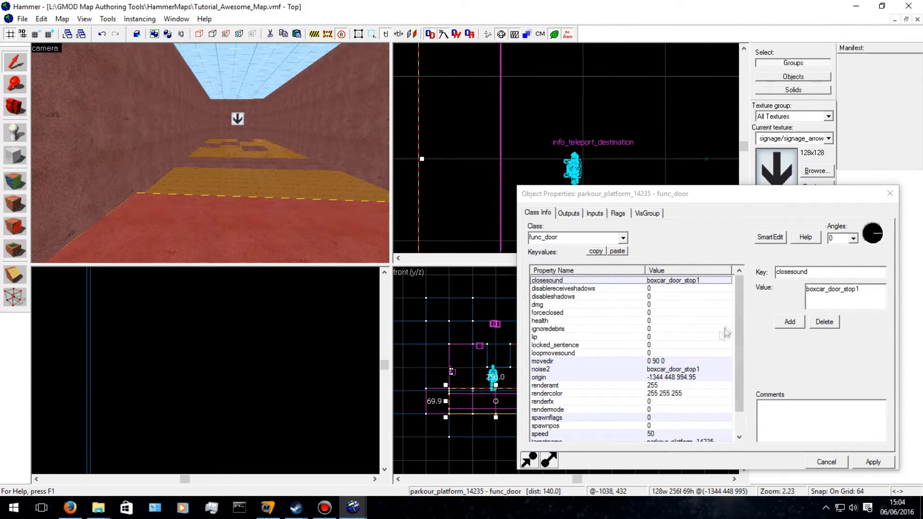
scroll(697, 346, "down", 1)
scroll(689, 353, "up", 1)
left_click(268, 160, "ctrl")
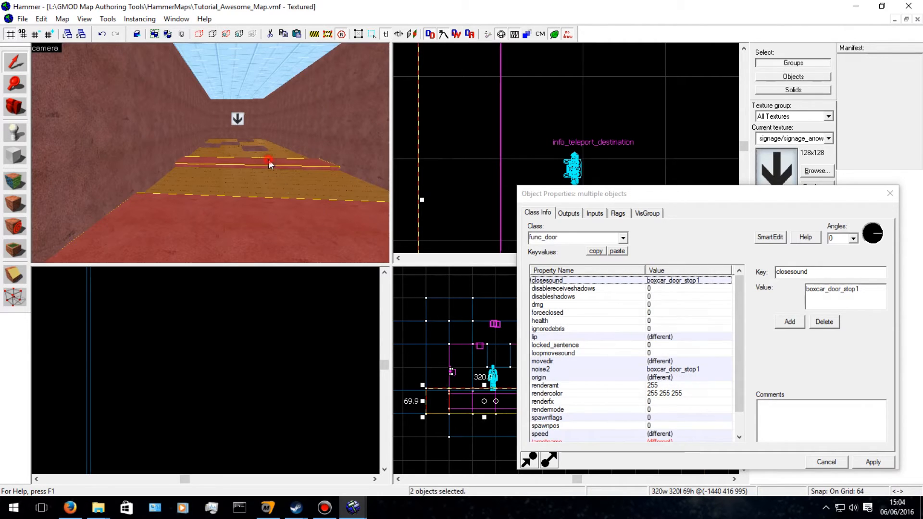
left_click(263, 149, "ctrl")
scroll(255, 162, "down", 3)
left_click(250, 190, "ctrl")
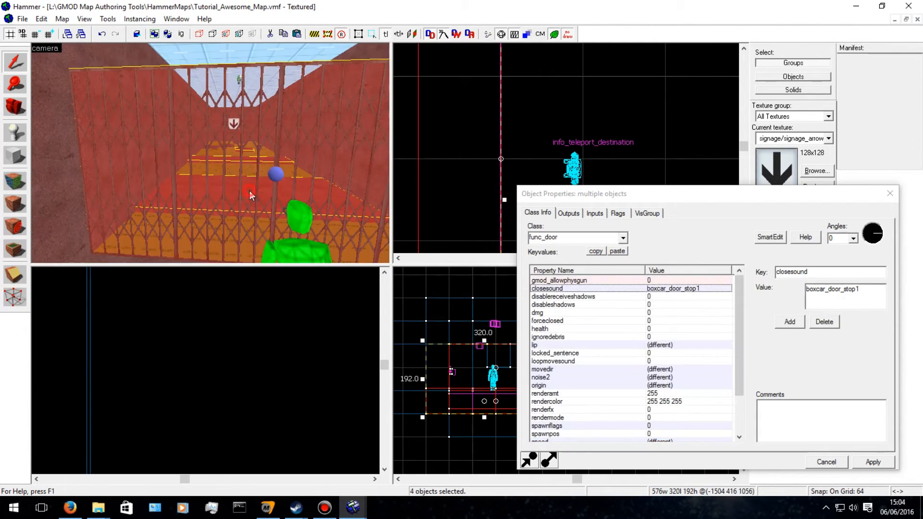
left_click(200, 195)
scroll(207, 192, "down", 3)
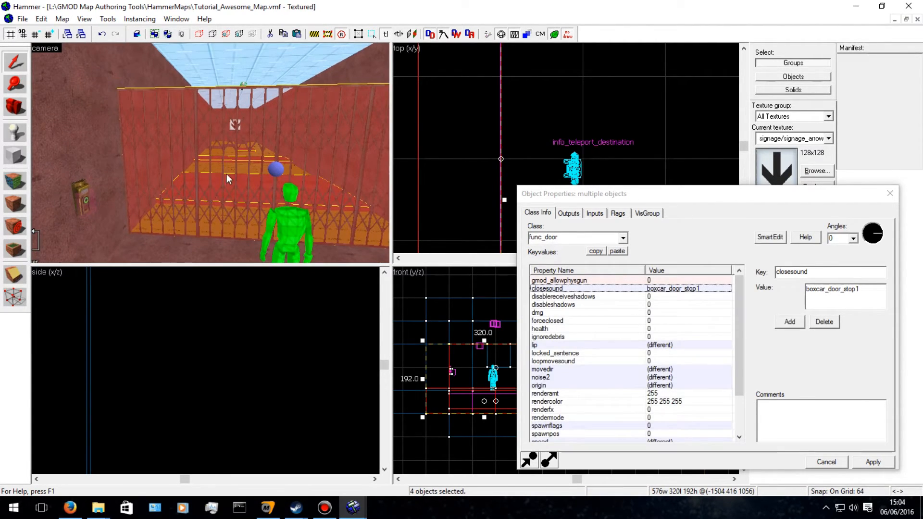
scroll(225, 177, "up", 4)
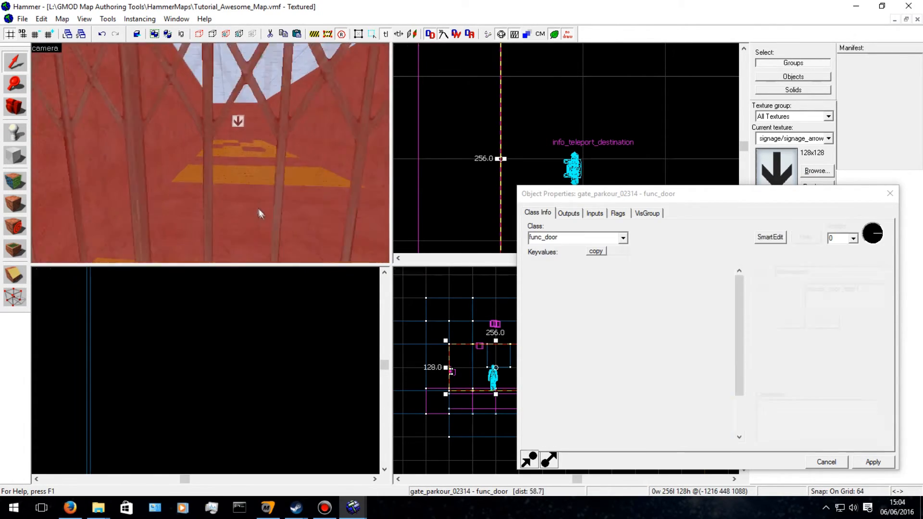
Select the platform nearest the gate together with the other parkour platforms along the channel.
left_click(270, 221)
key("Up")
key("w")
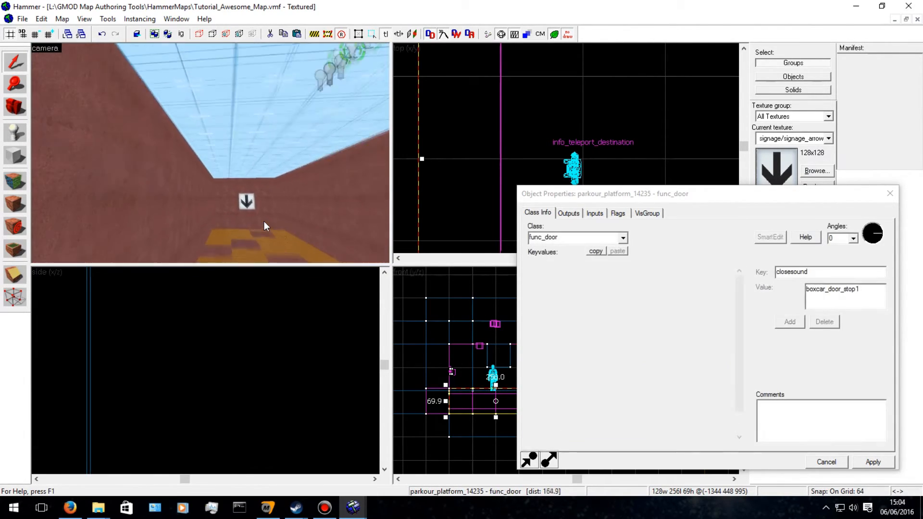
key("Down")
left_click(235, 244, "ctrl")
left_click(286, 201, "ctrl")
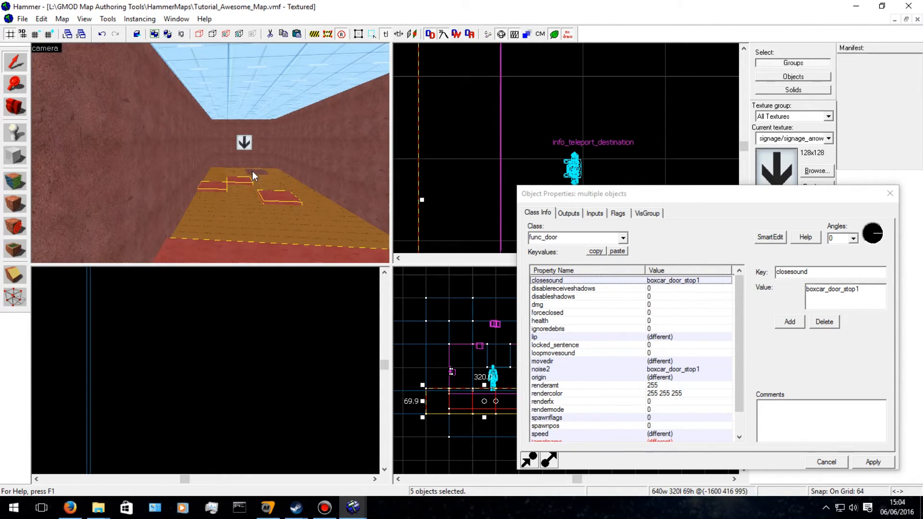
Add the keyvalue gmod_allowphysgun with value 0 to the selected platforms, apply it and check it on individual platforms.
left_click(790, 321)
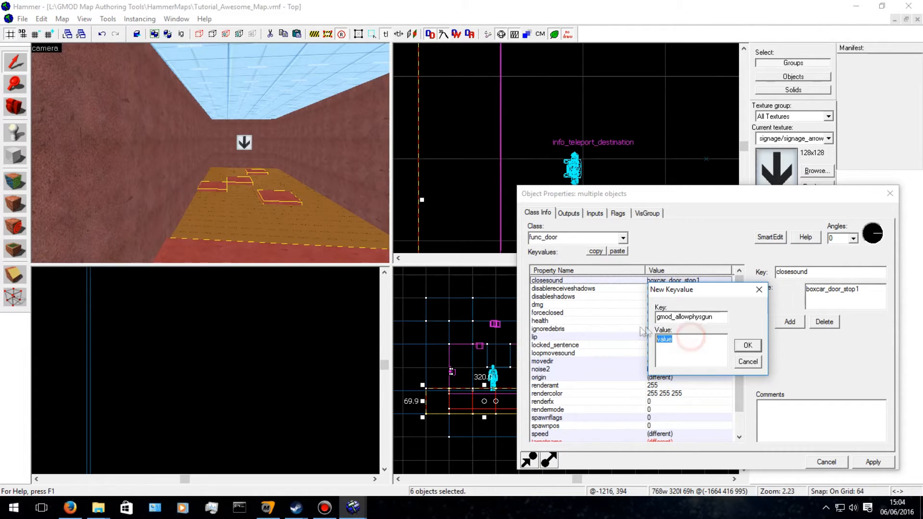
left_click(751, 351)
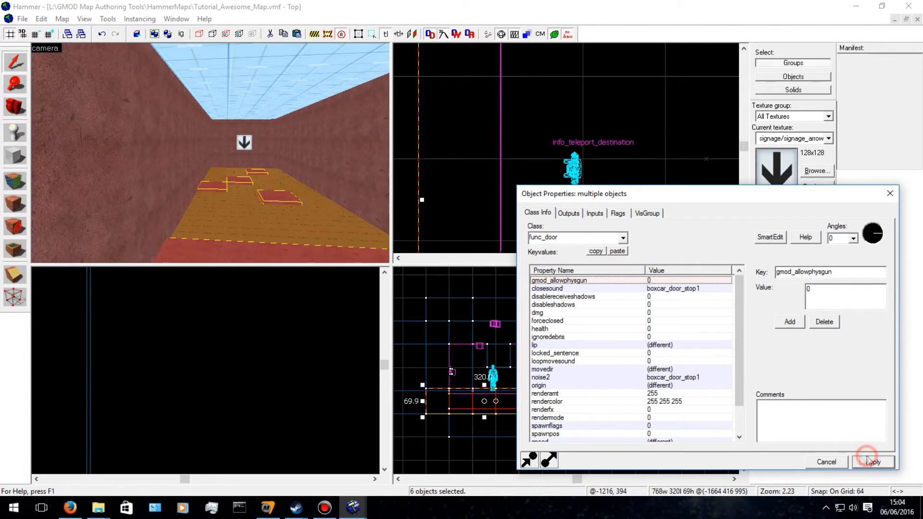
left_click(280, 197)
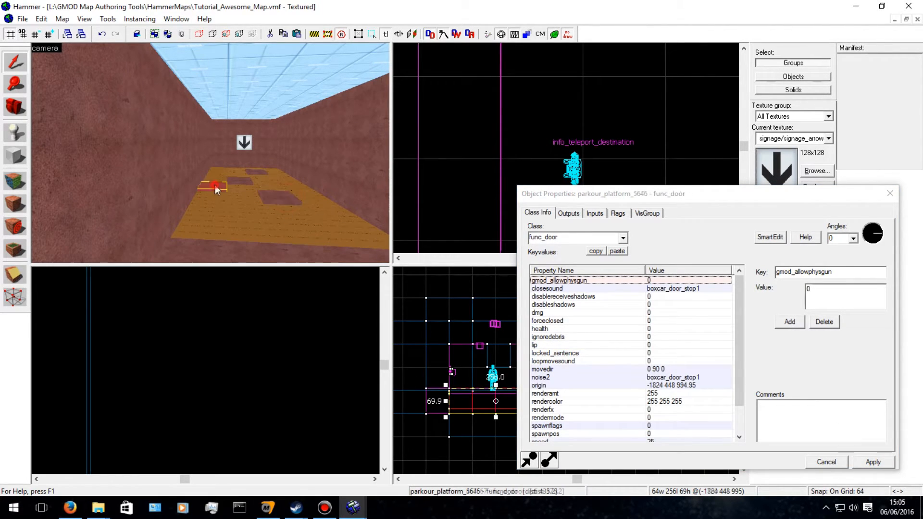
left_click(235, 252)
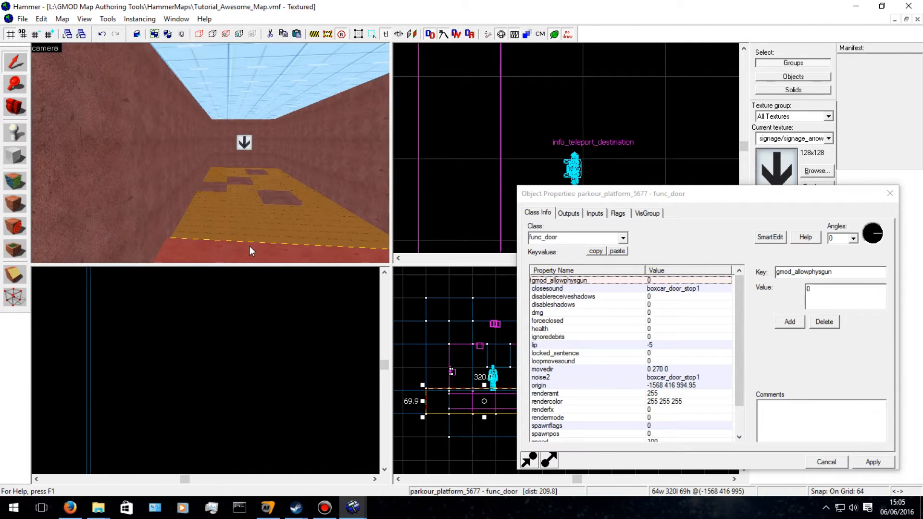
Select the parkour gate and check its gmod_allowphysgun keyvalue.
key("Right")
left_click(275, 196)
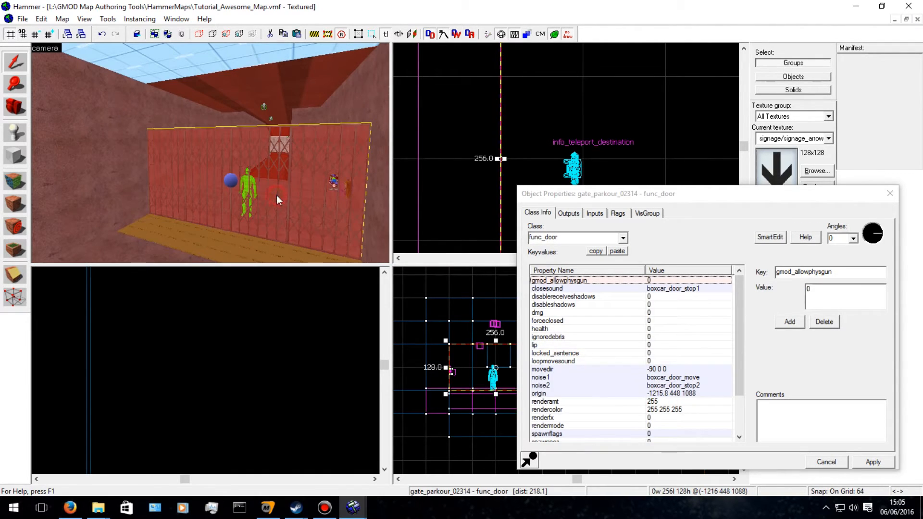
key("w")
key("Right")
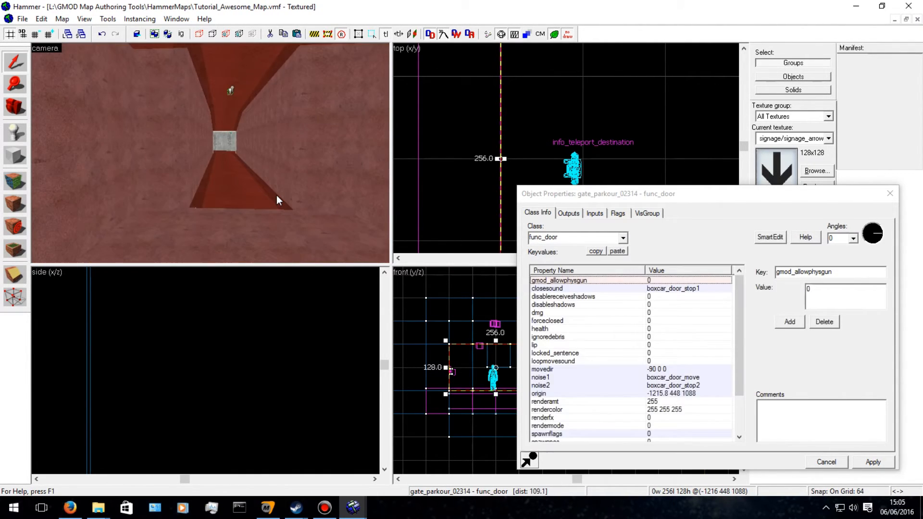
Retexture all six faces of the small logic_branch door brush beside the parkour gate with tools/toolsinvisible.
key("w")
key("Right")
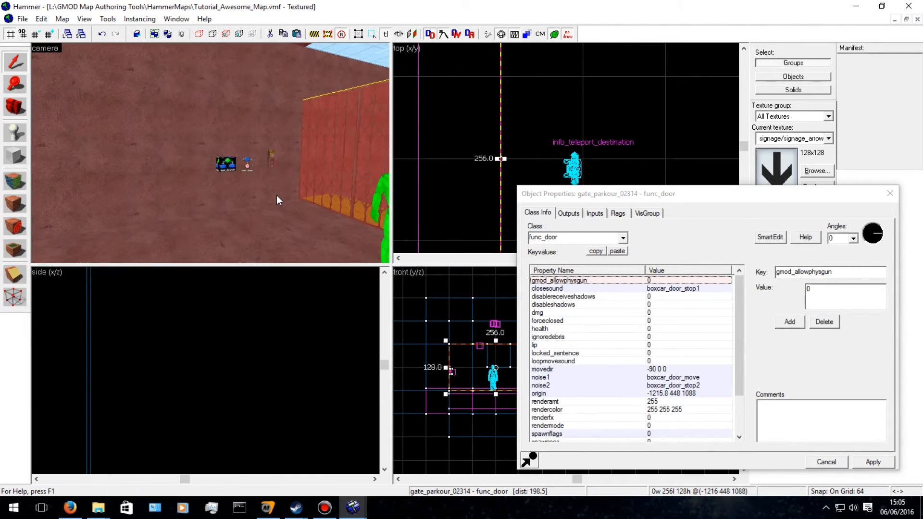
key("w")
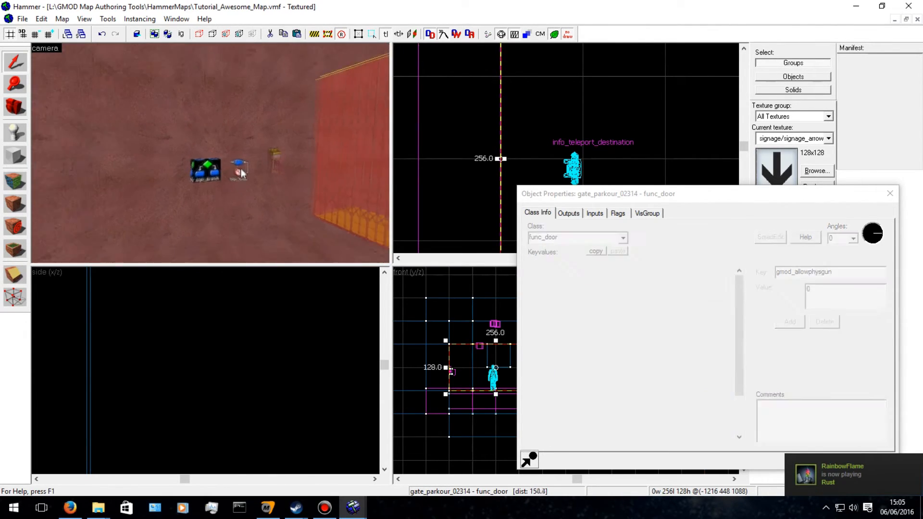
left_click(241, 169)
left_click(210, 174)
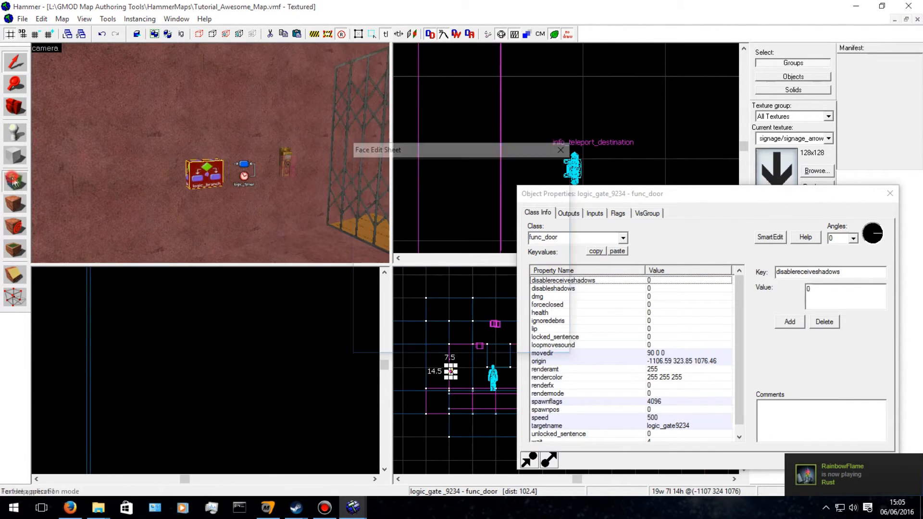
left_click(13, 181)
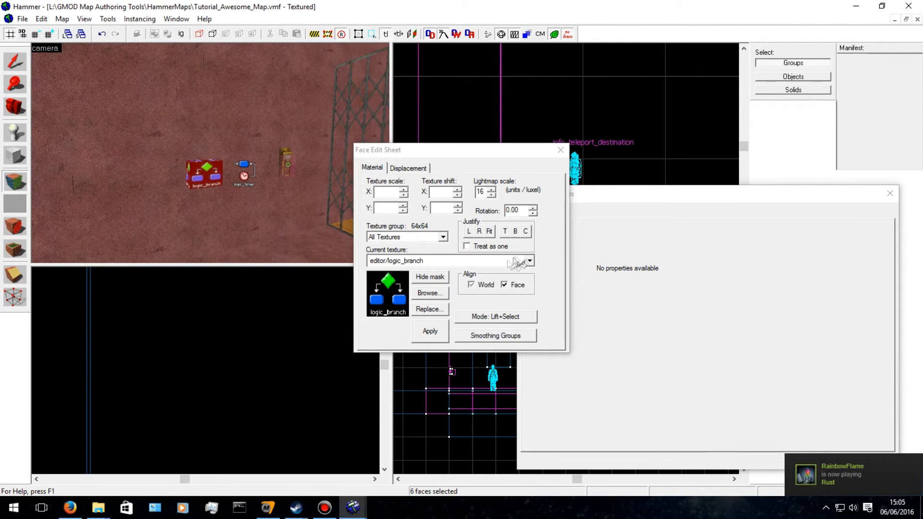
left_click(433, 292)
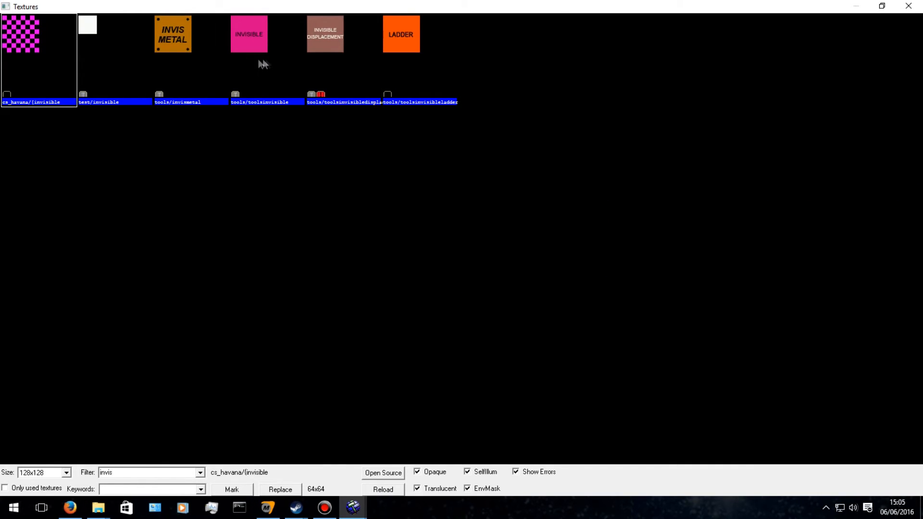
double_click(249, 49)
left_click(430, 333)
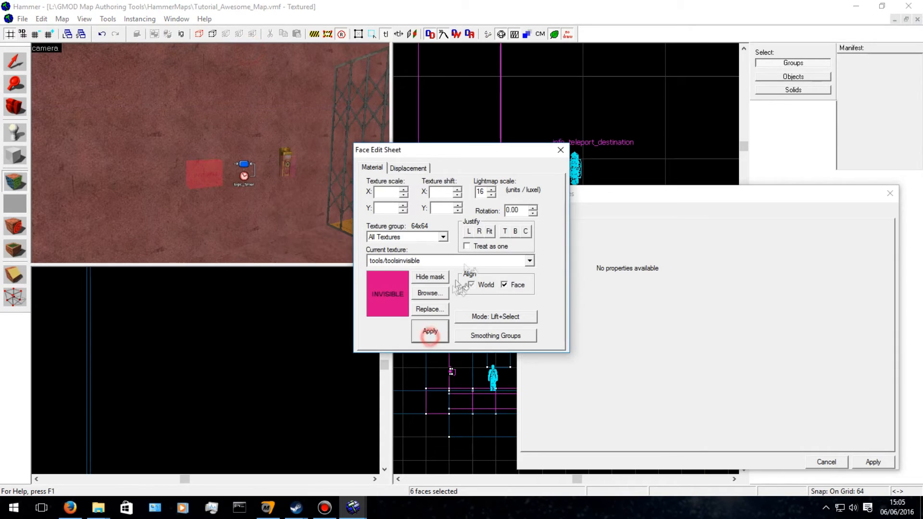
left_click(560, 150)
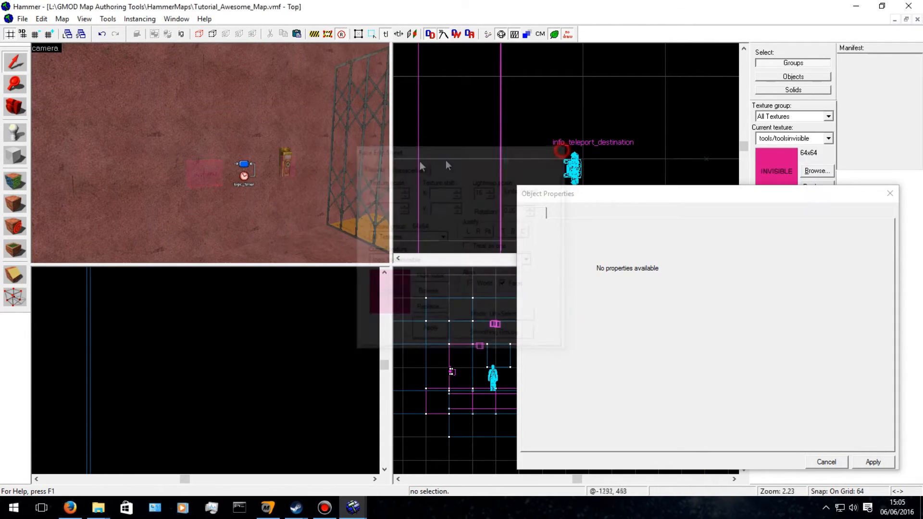
Select the arrow sign brush on the far wall of the parkour channel.
key("Right")
key("d")
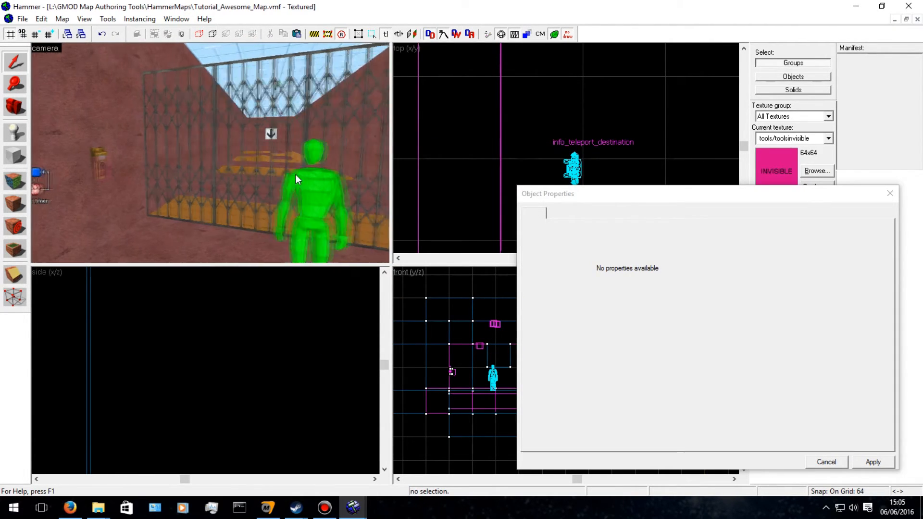
key("Left")
key("Right")
key("Up")
key("w")
key("Right")
key("Down")
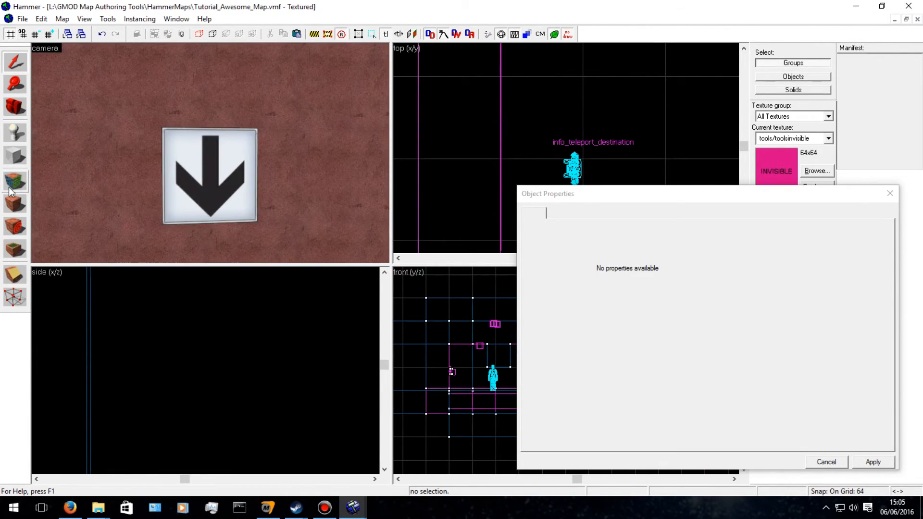
left_click(216, 195)
key("w")
key("Left")
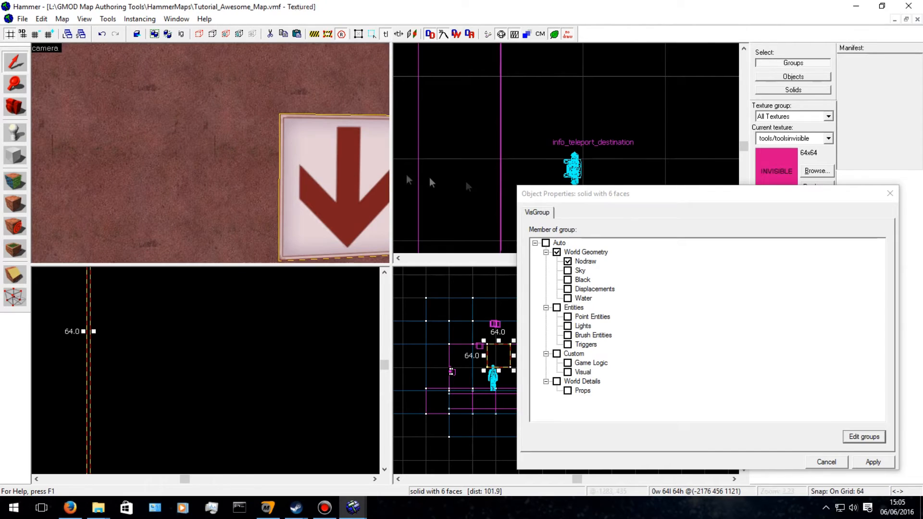
Examine the arrow sign's thickness and its fit against the wall in the top view and up close in 3D.
left_click_drag(629, 199, 741, 205)
scroll(454, 159, "down", 10)
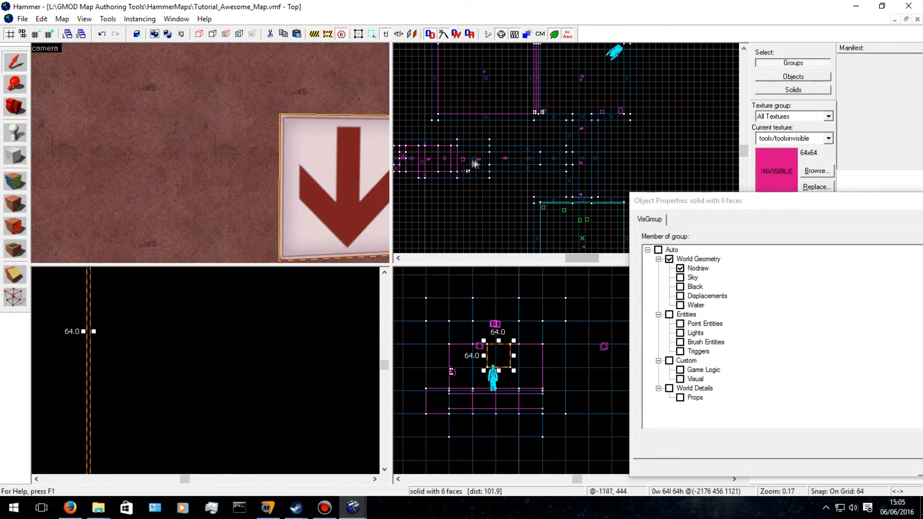
scroll(485, 165, "up", 3)
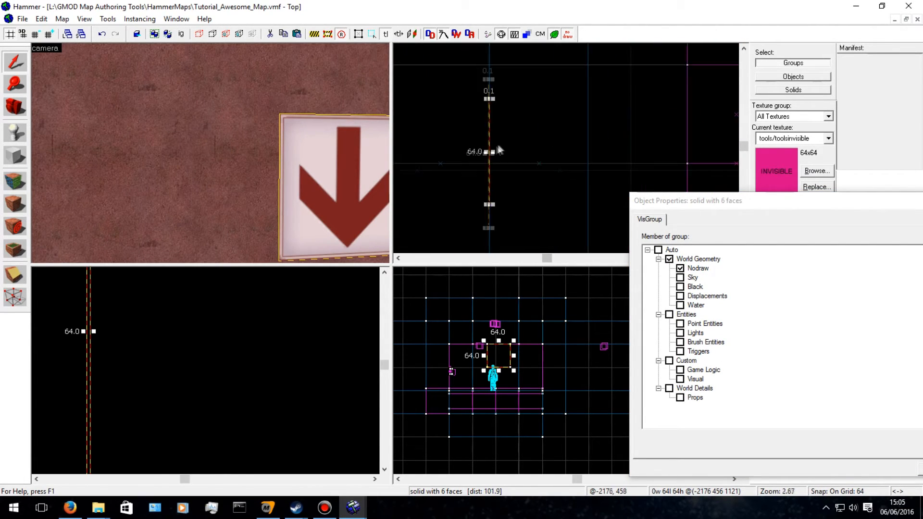
mouse_move(476, 160)
left_mouse_down()
mouse_move(518, 154)
mouse_move(481, 157)
left_mouse_up()
key("z")
key("a")
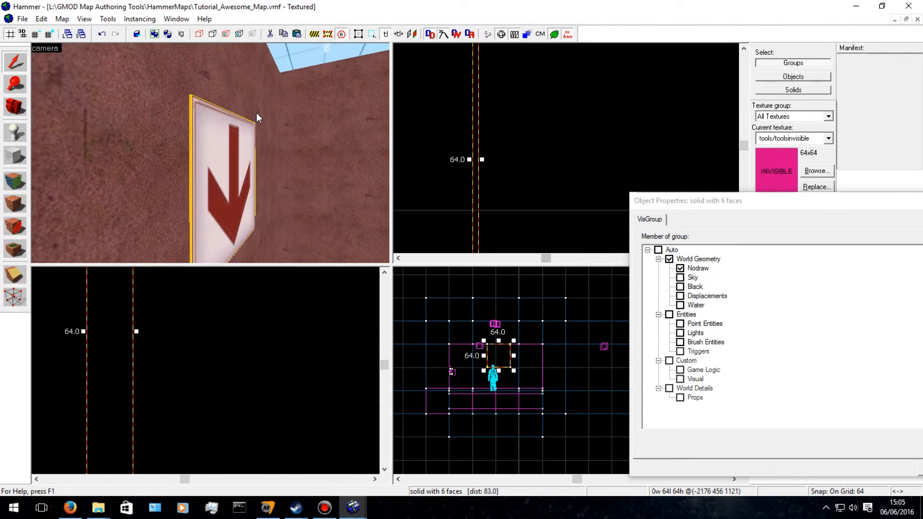
key("w")
key("s")
key("s")
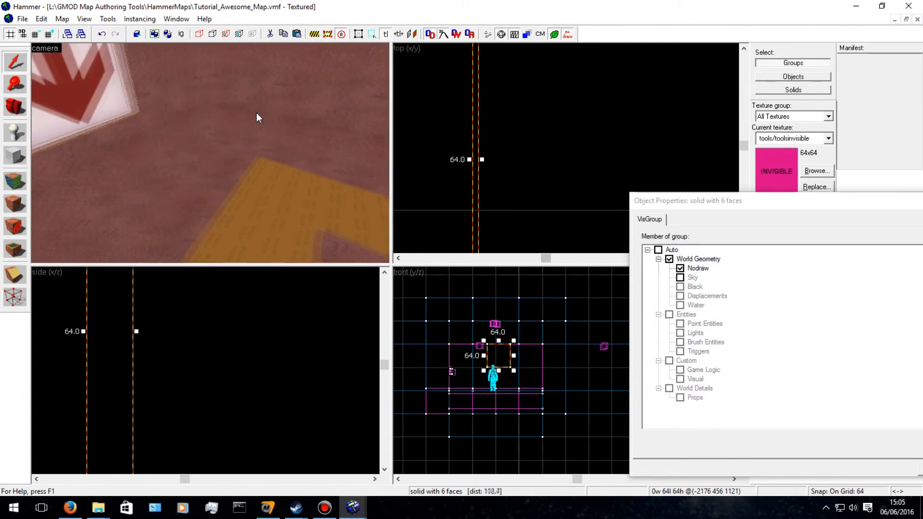
Look over the map from the parkour channel through the spawn rooms and back to the gate, and close the object properties.
key("w")
key("w")
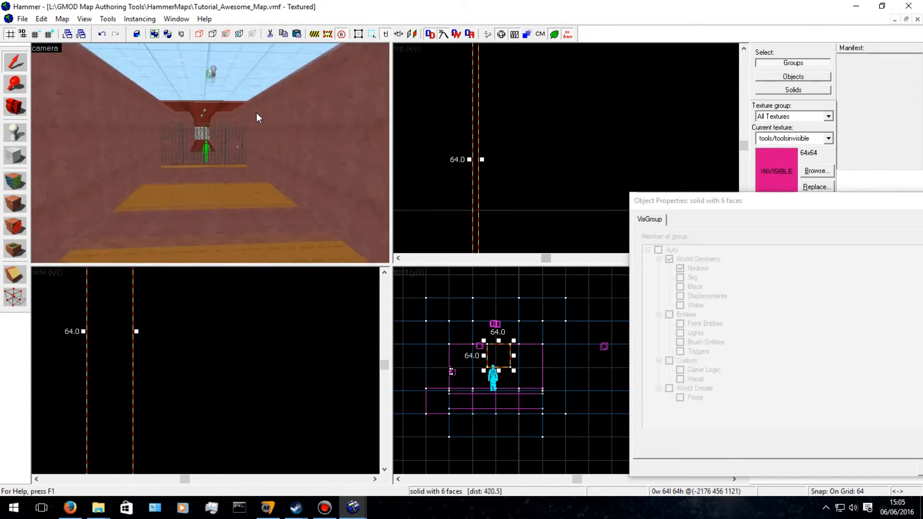
key("w")
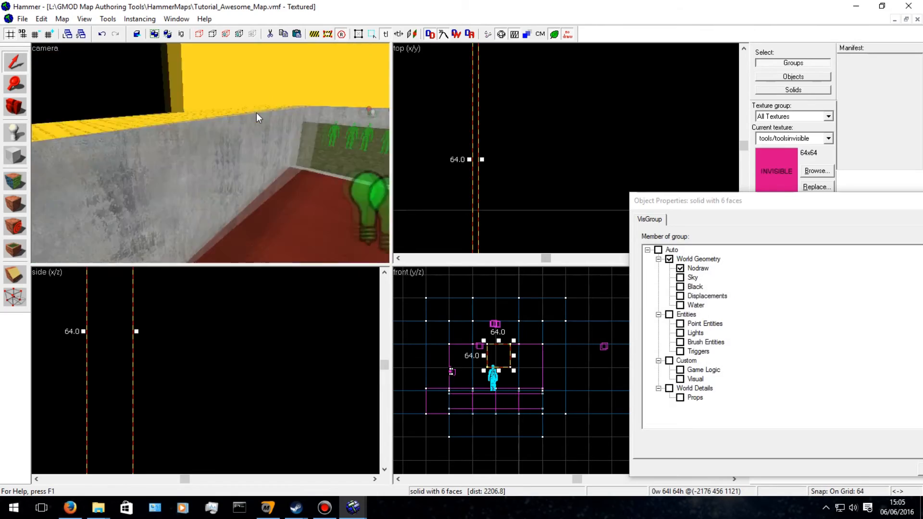
key("w")
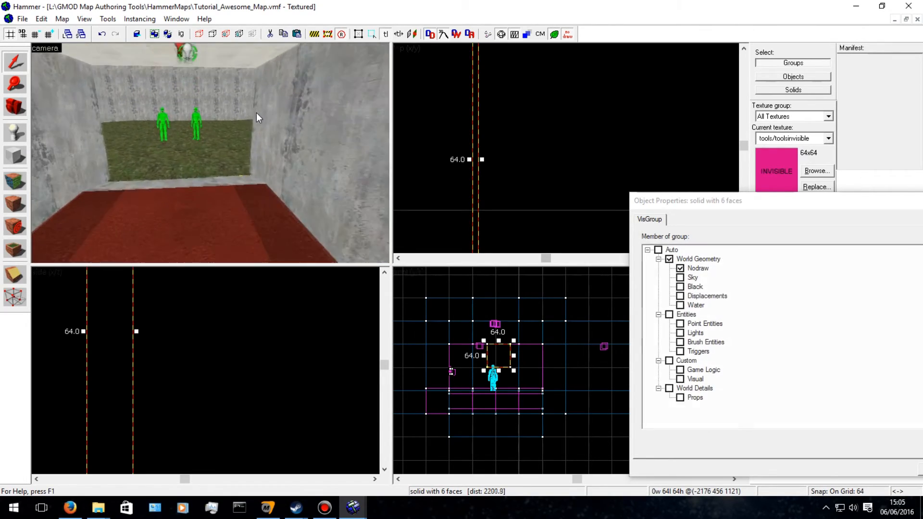
key("w")
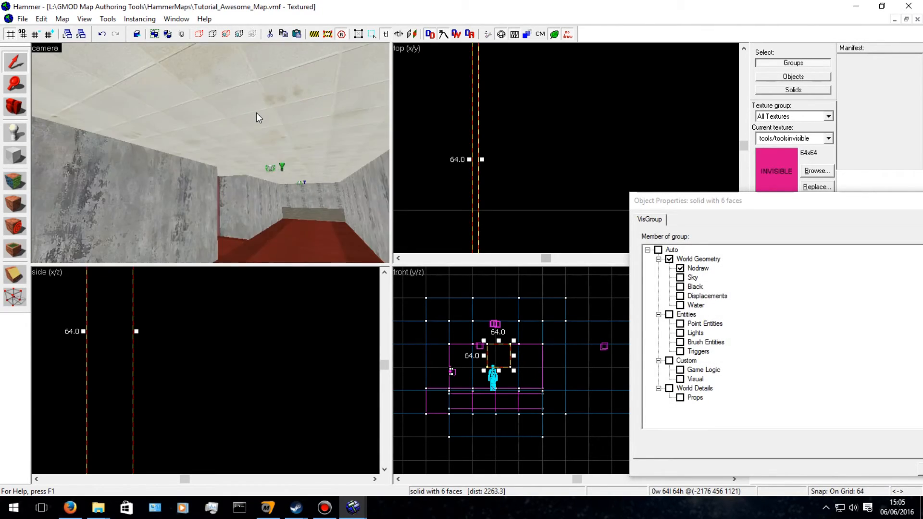
key("w")
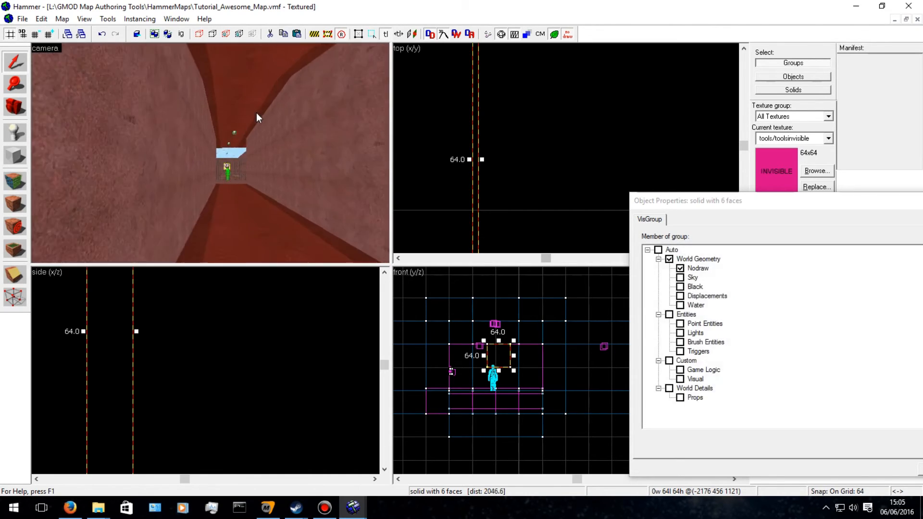
key("w")
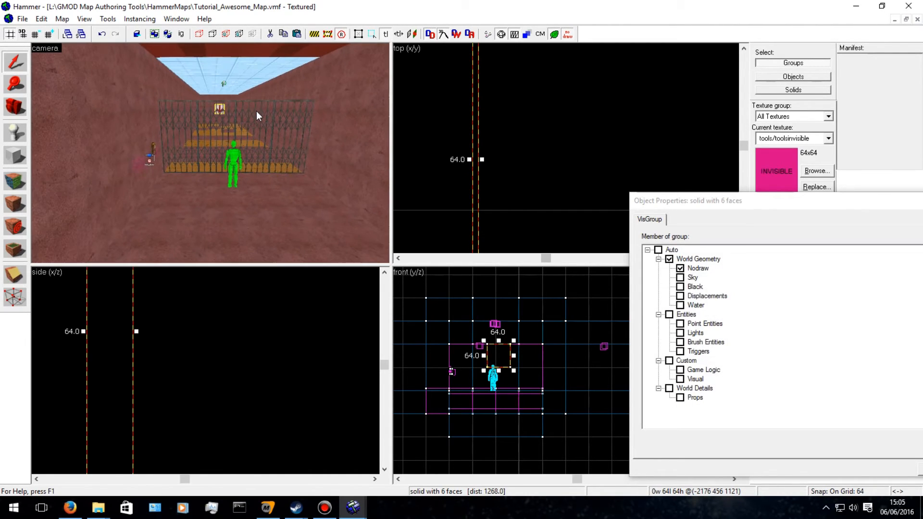
key("w")
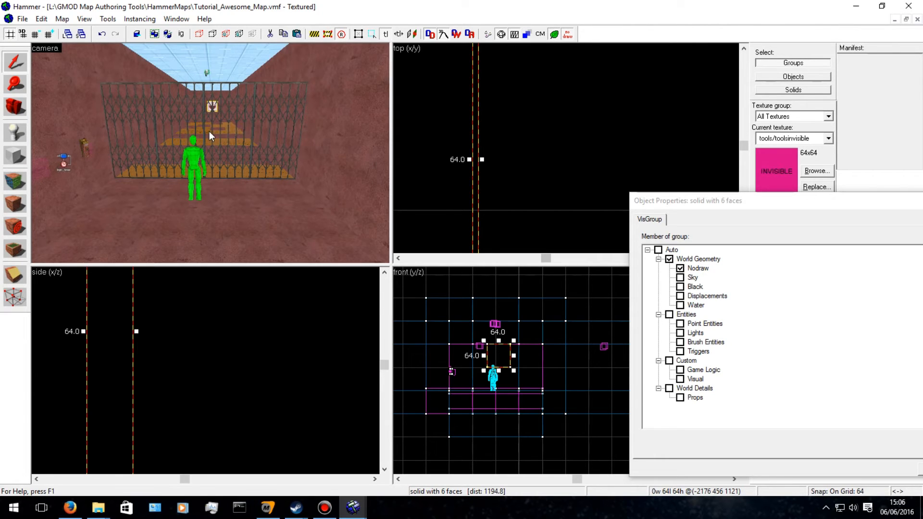
left_click_drag(820, 206, 631, 185)
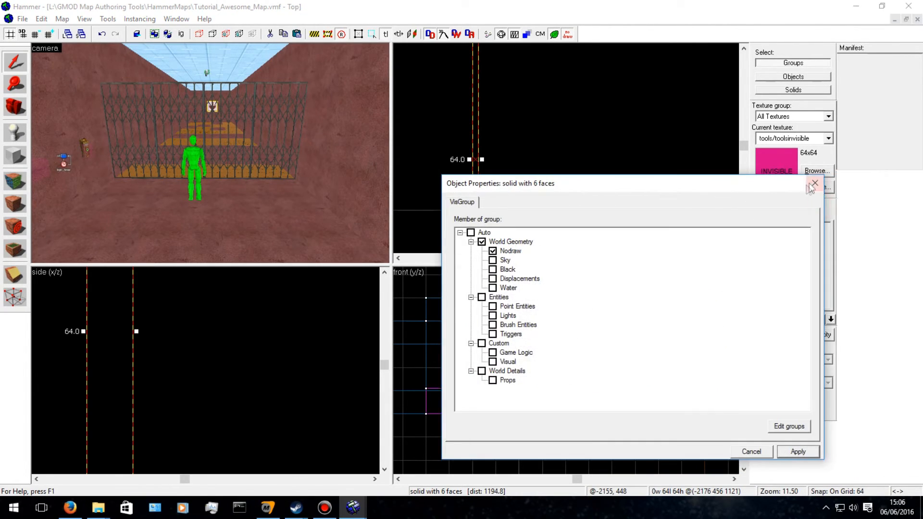
left_click(816, 183)
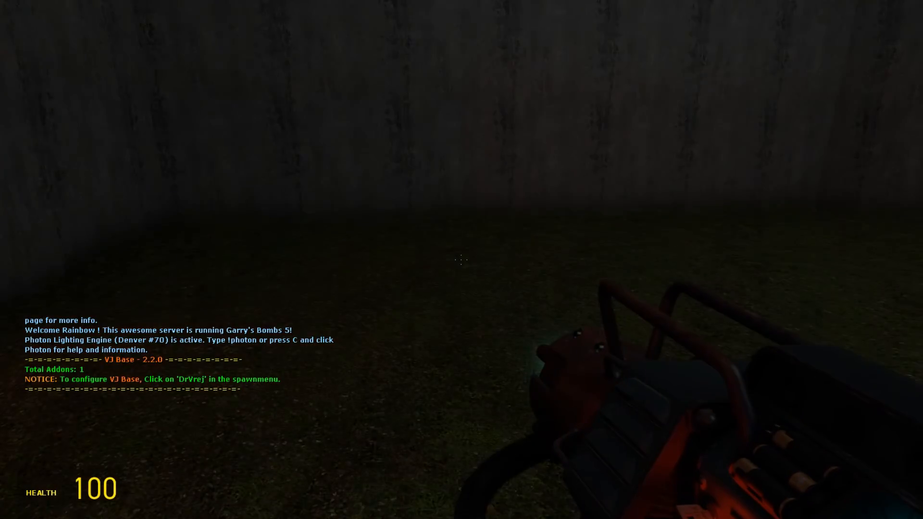
Switch to Garry's Mod, walk through the dark rooms and test the physgun on the wall with the long horizontal opening.
key("w")
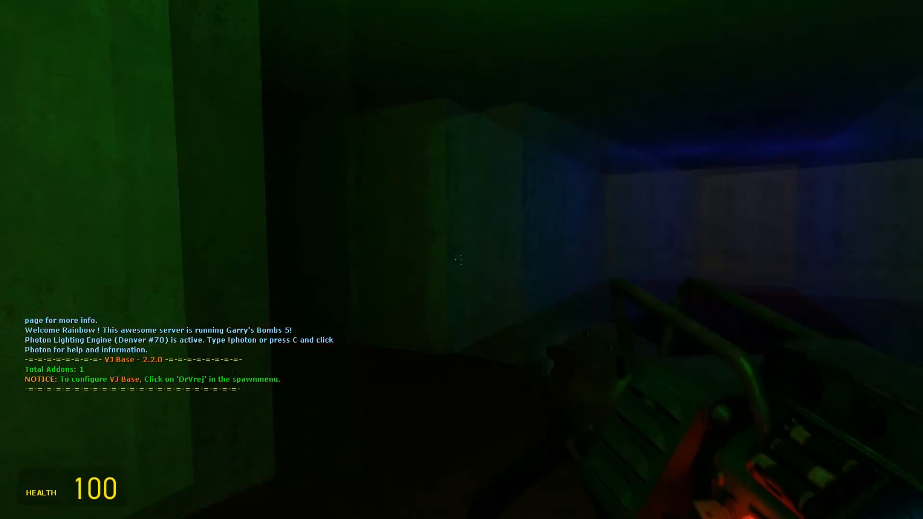
key("w")
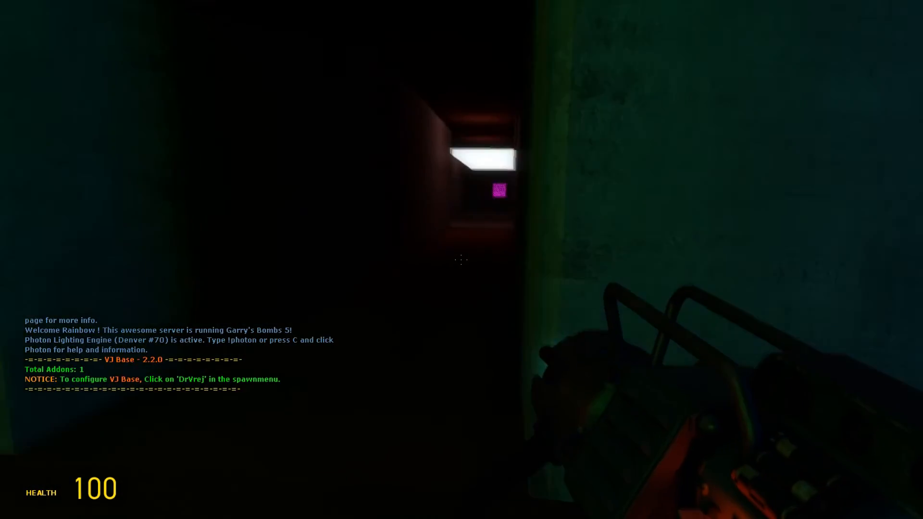
key("a")
key("w")
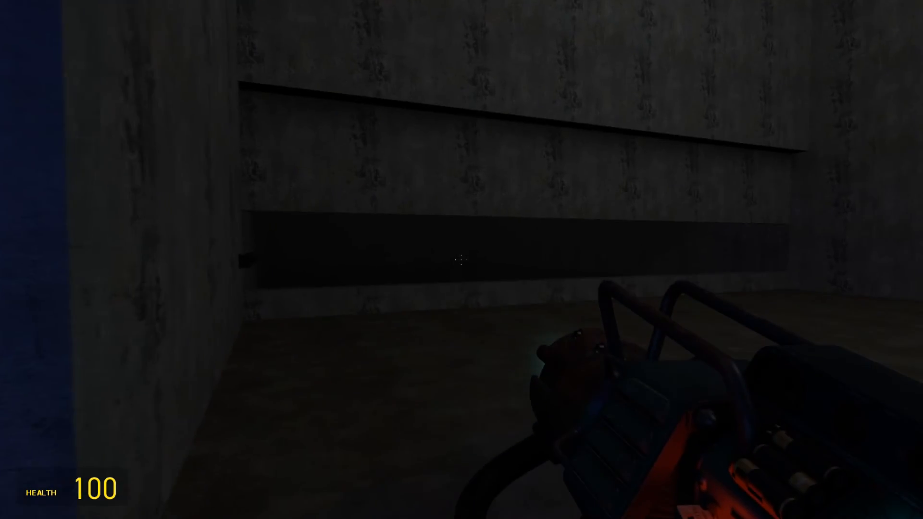
left_click(461, 259)
left_click(461, 259)
key("a")
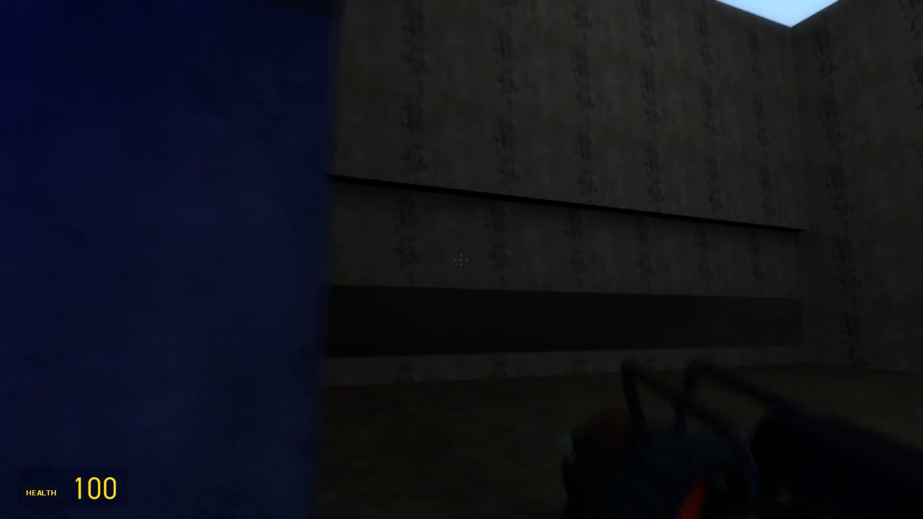
key("a")
left_click(461, 259)
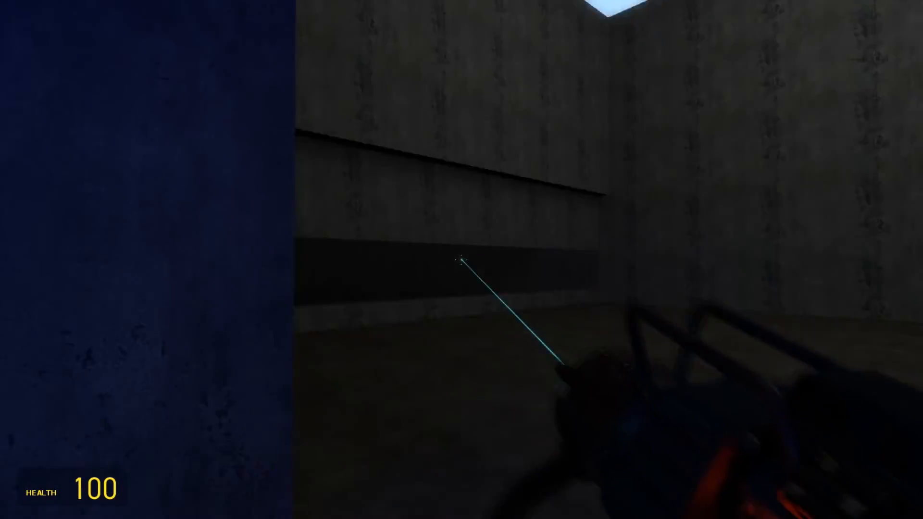
left_click(461, 259)
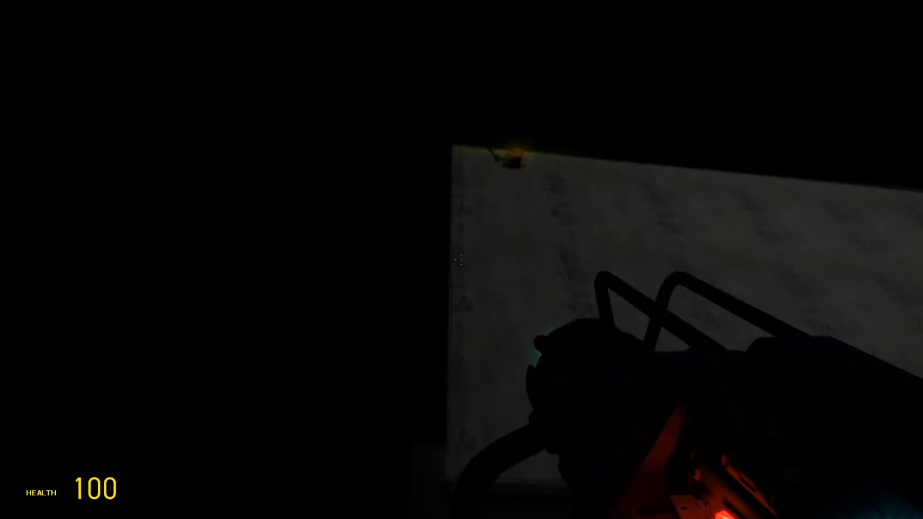
Approach the ceiling-mounted camera in the room and apply the Toggle option to it.
key("w")
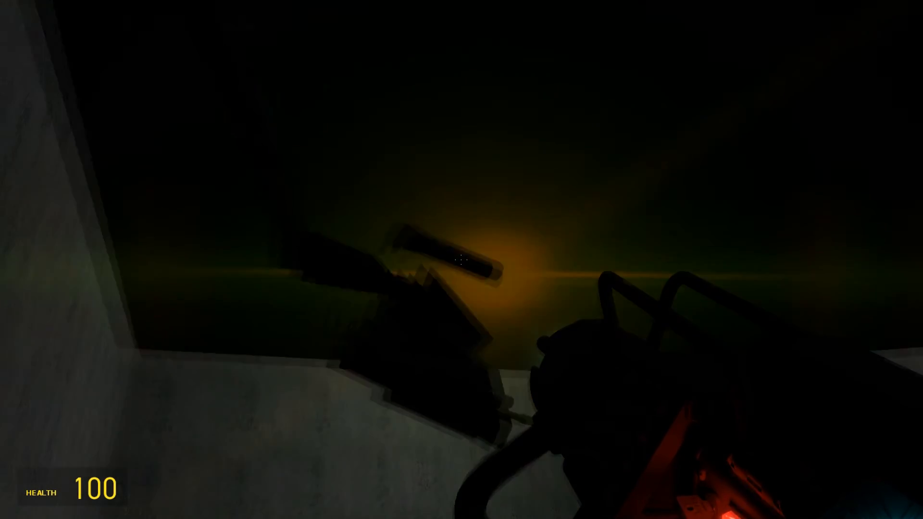
key("c")
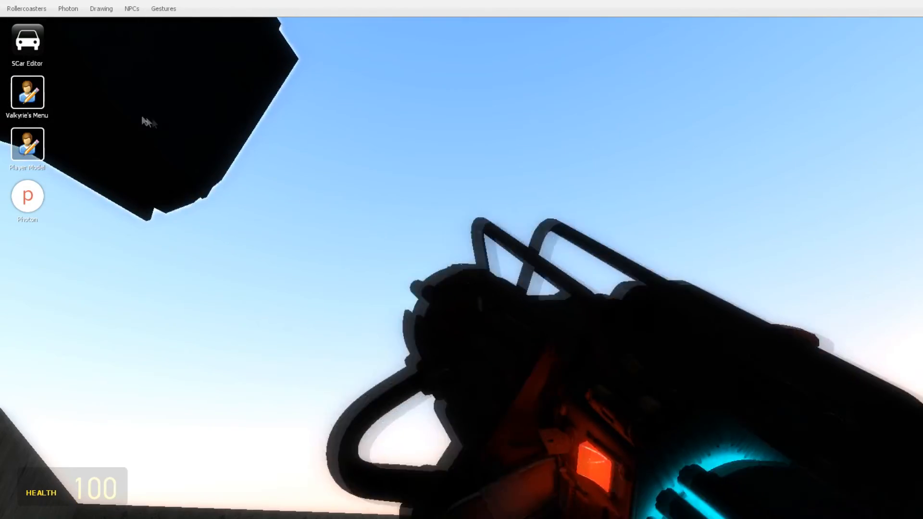
right_click(142, 118)
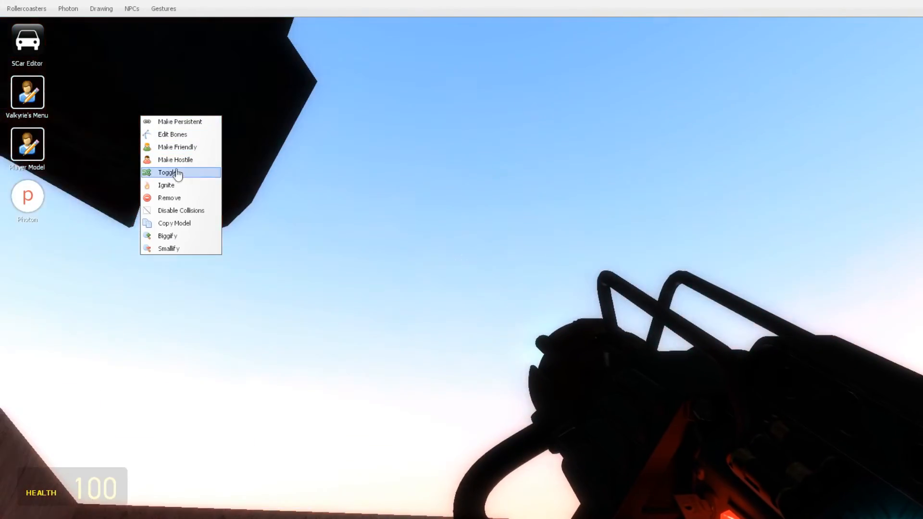
left_click(176, 171)
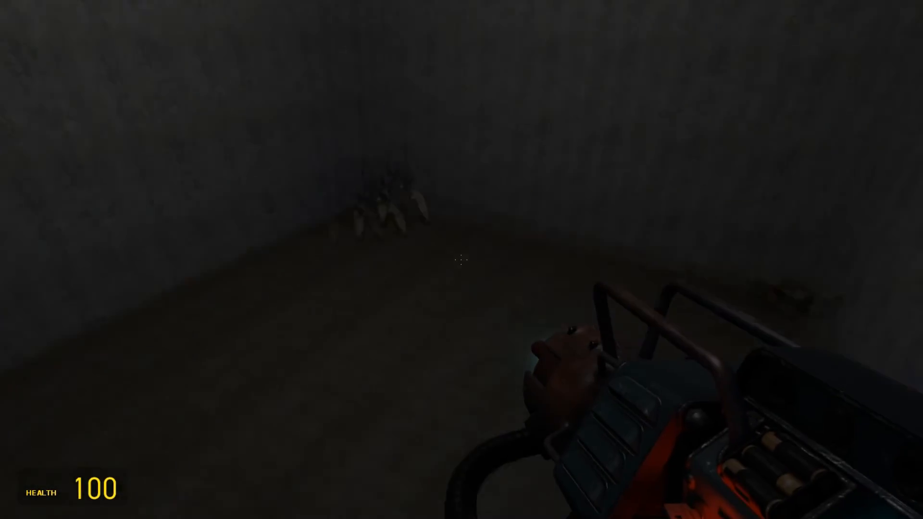
Use the context options of the ceiling-mounted camera to get rid of it in the corner of the room.
key("c")
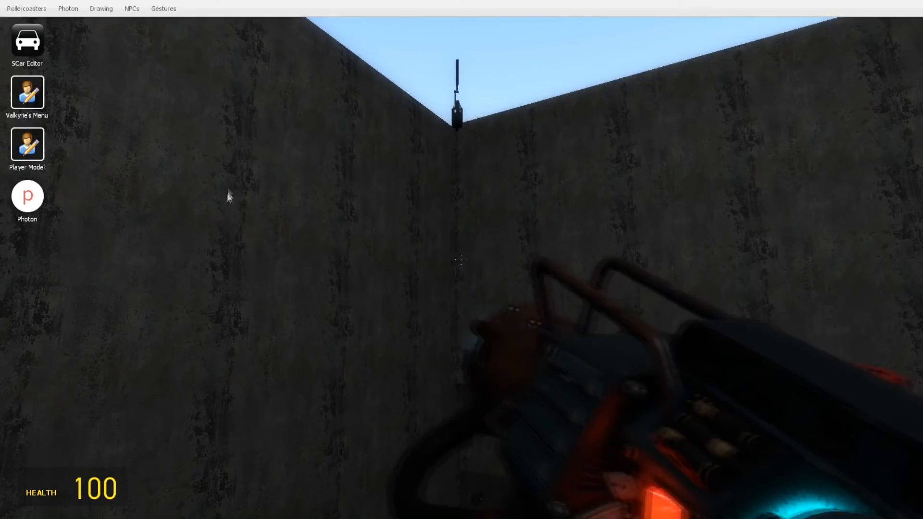
right_click(455, 131)
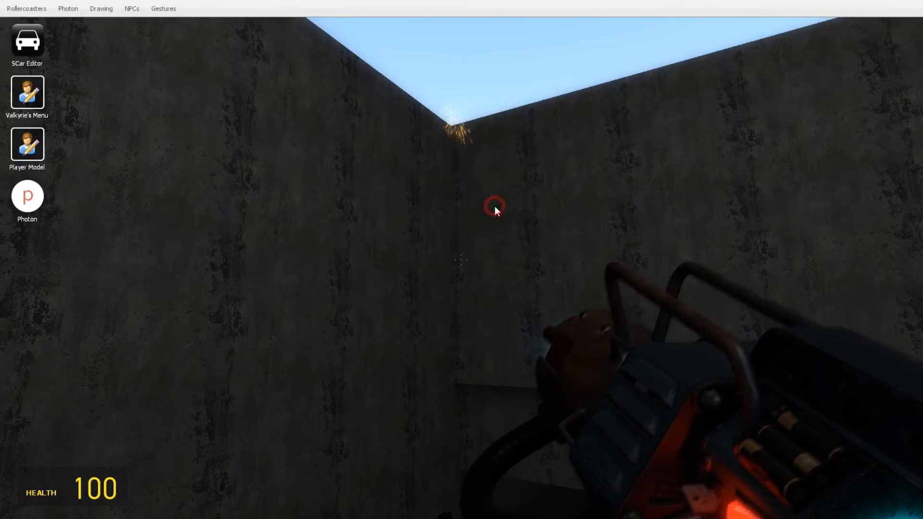
key("s")
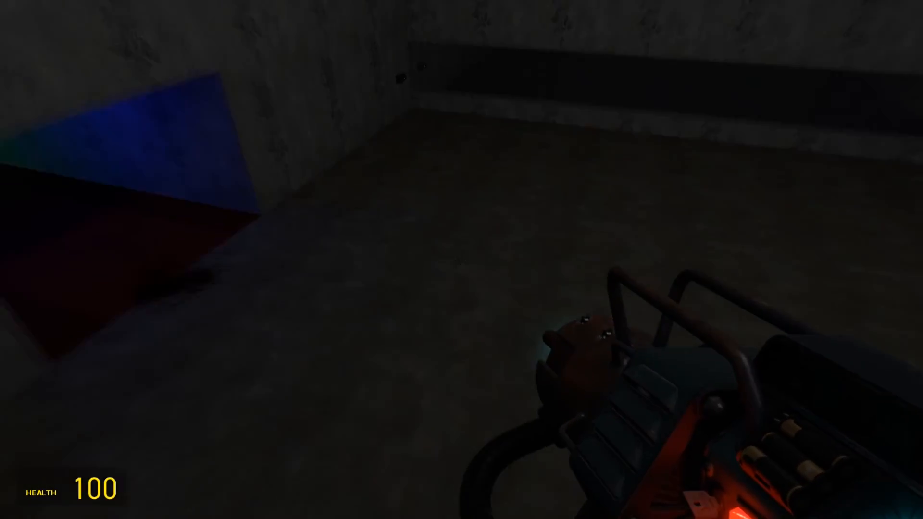
Walk to the wall-mounted boxes with red lights and test whether the physgun can grab them.
key("w")
left_click_drag(461, 260, 461, 259)
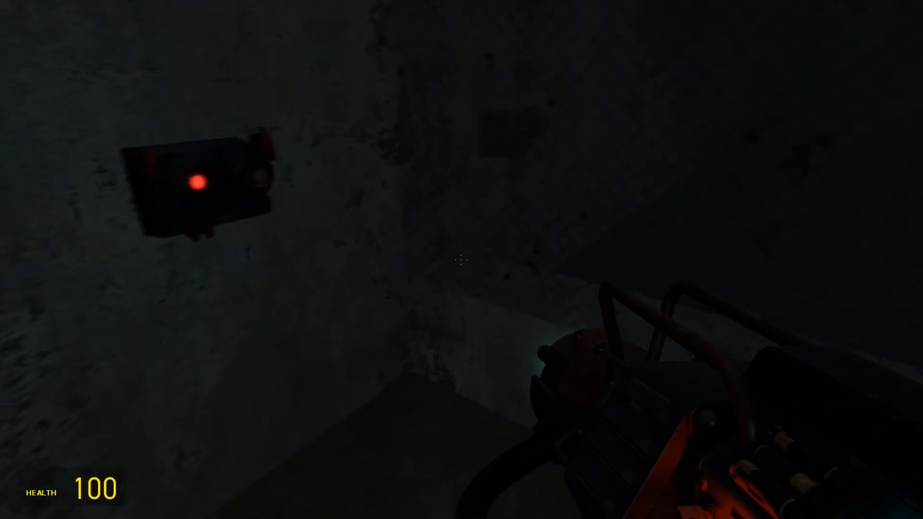
left_click_drag(461, 259, 460, 260)
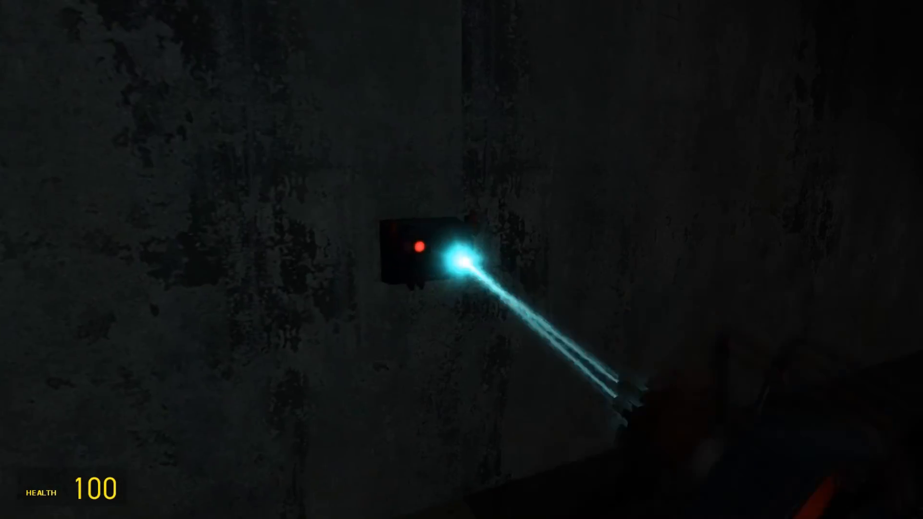
left_click_drag(461, 260, 461, 259)
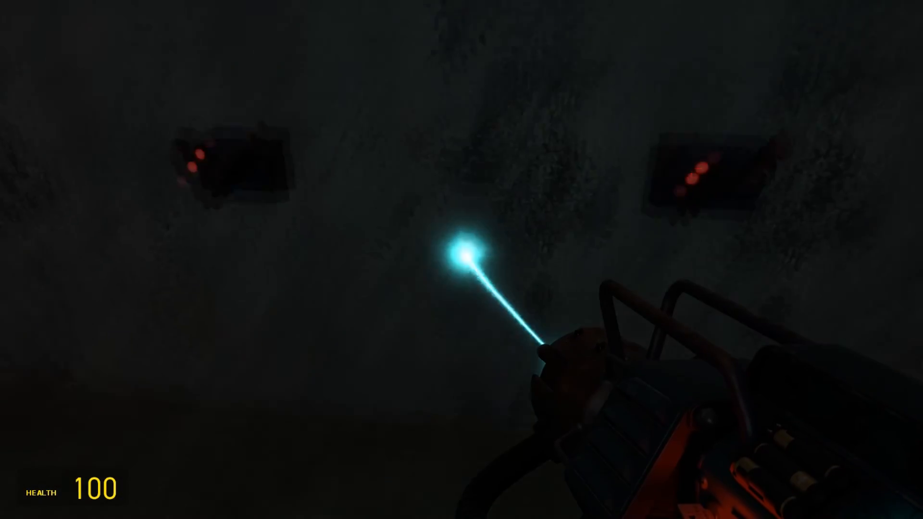
Carry a wooden crate over to the blue-lit passage with the physgun and smash it with the crowbar.
key("w")
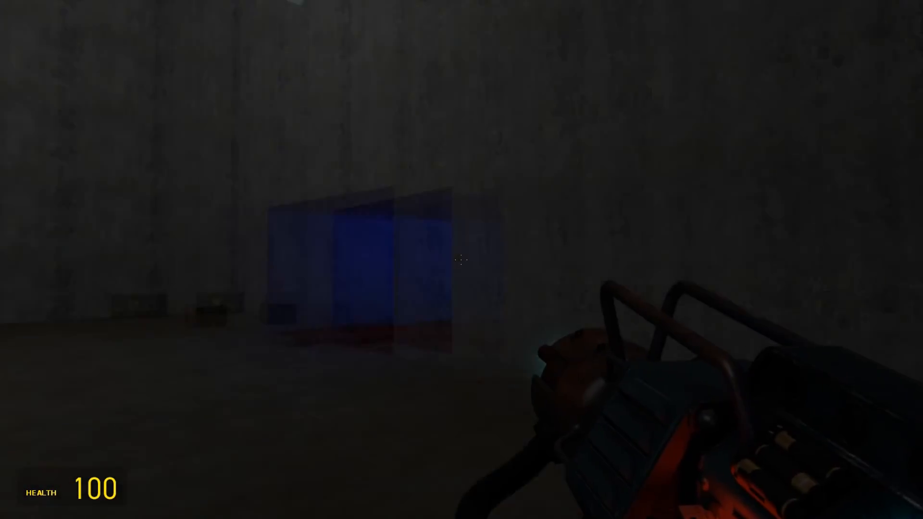
key("w")
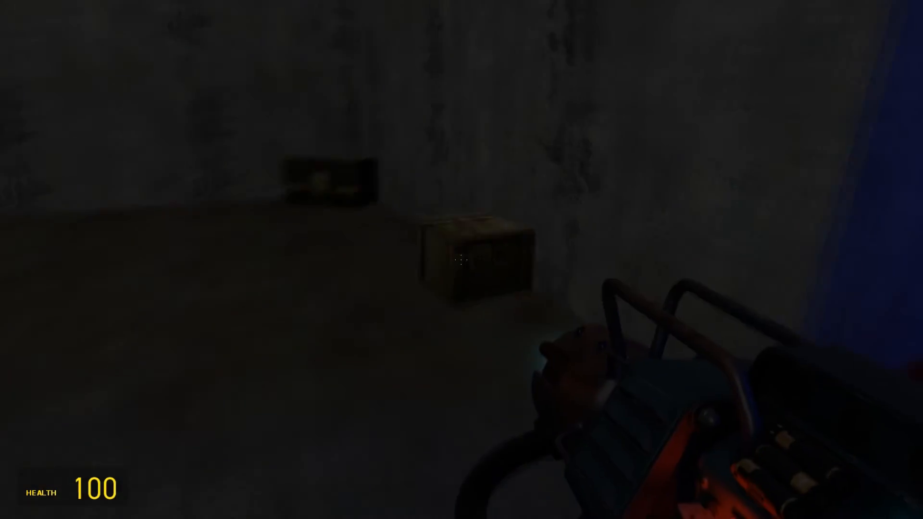
left_click_drag(461, 259, 460, 260)
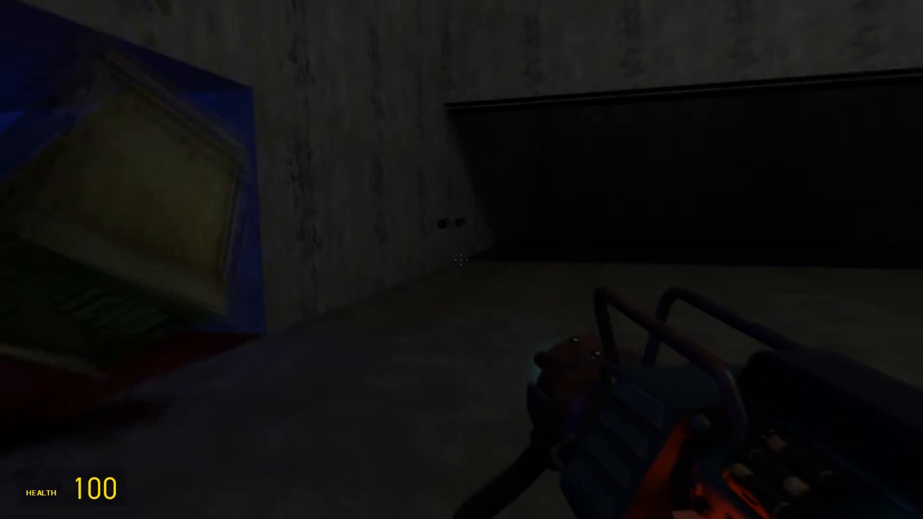
key("1")
left_click(461, 259)
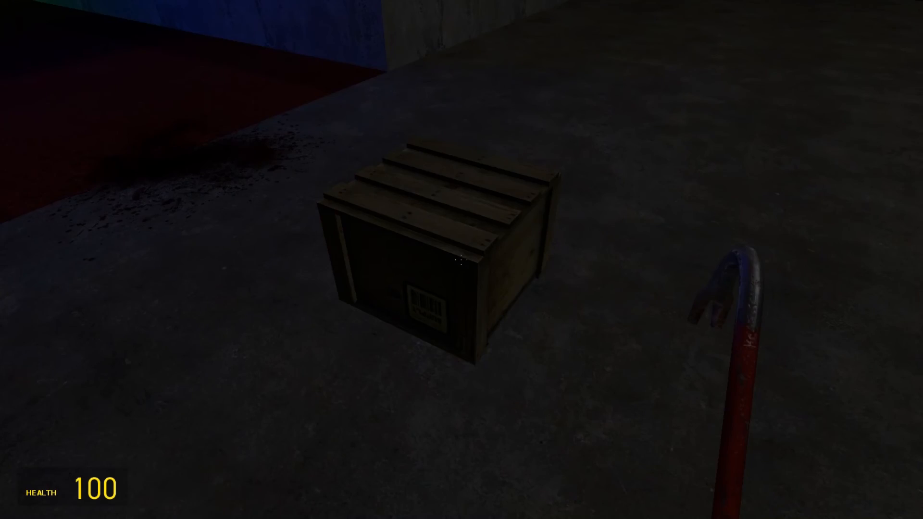
left_click(460, 260)
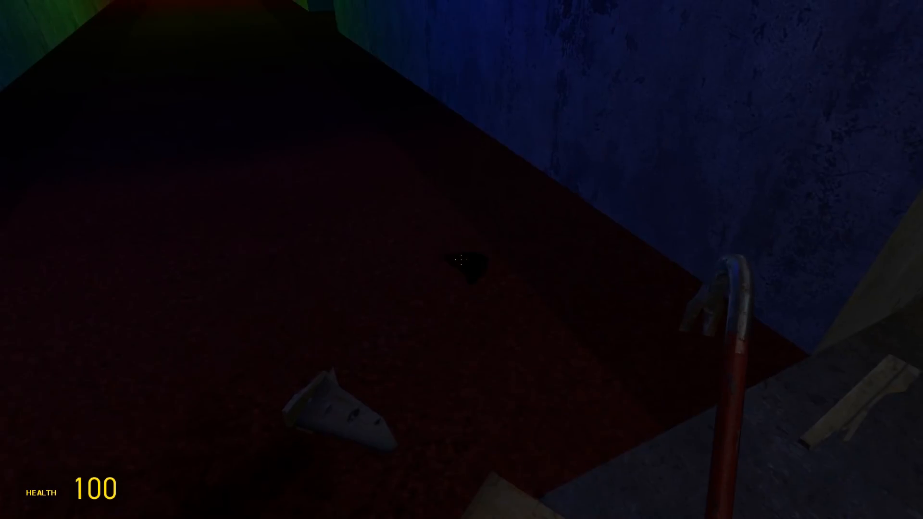
Kill the Alyx NPC in the blue-lit passage with the crowbar and take RPG rounds from the ammo crate.
left_click(461, 260)
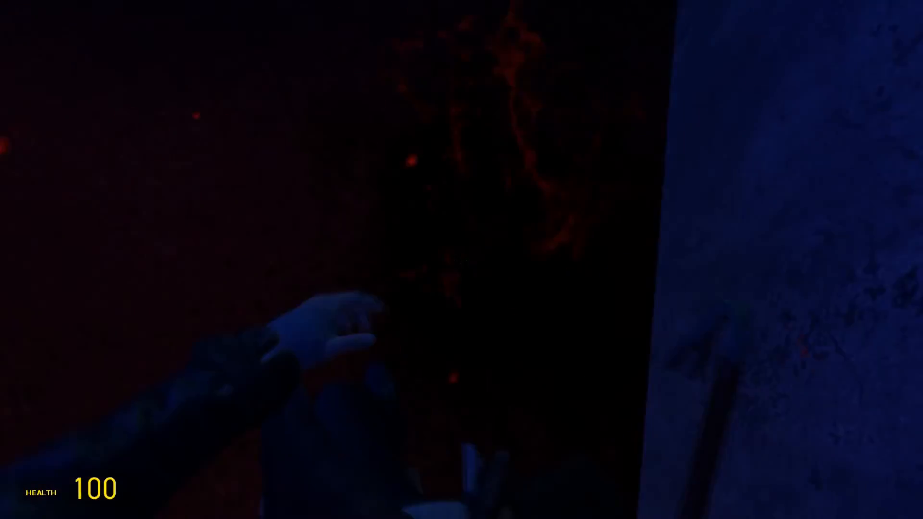
left_click(461, 259)
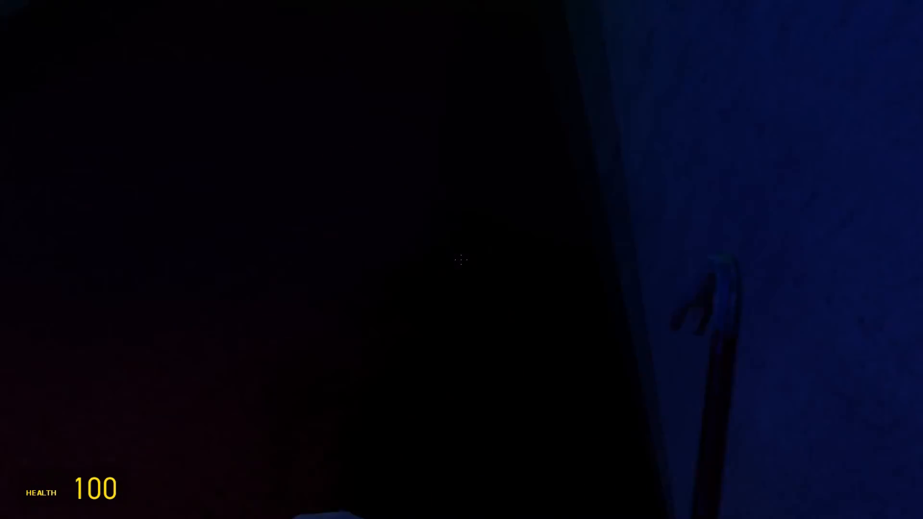
left_click(461, 260)
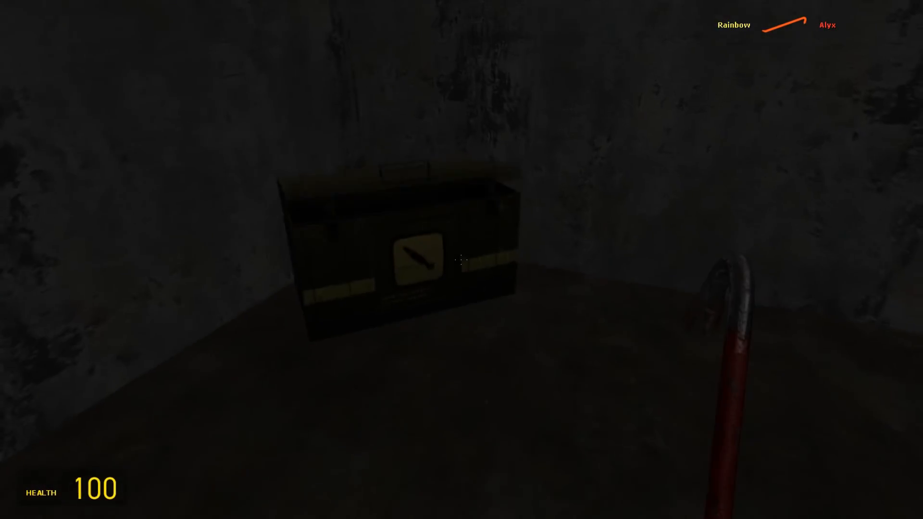
key("e")
key("w")
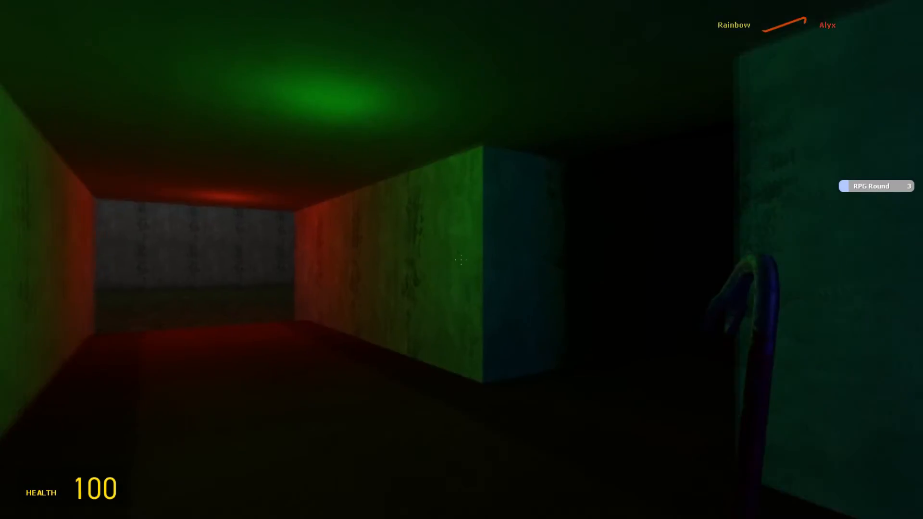
Walk through the green and red corridors and past the metal gate to the water channel.
key("w")
key("w")
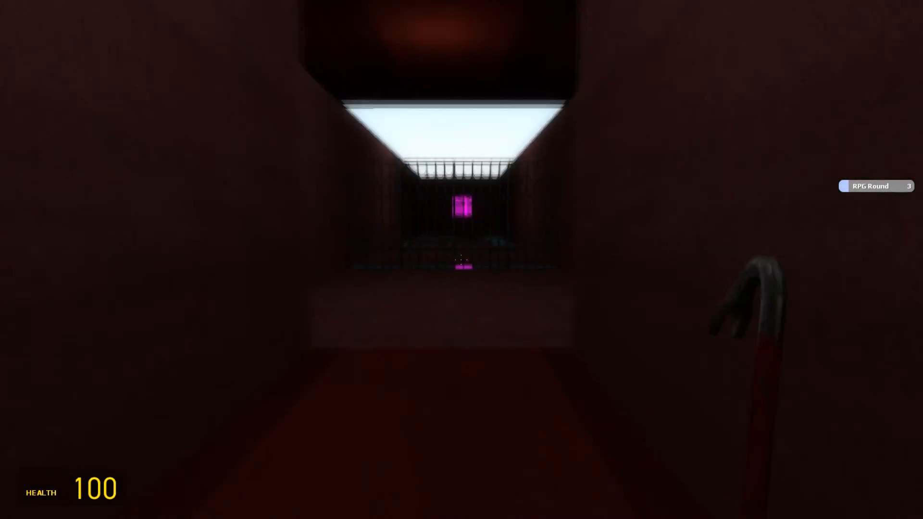
key("w")
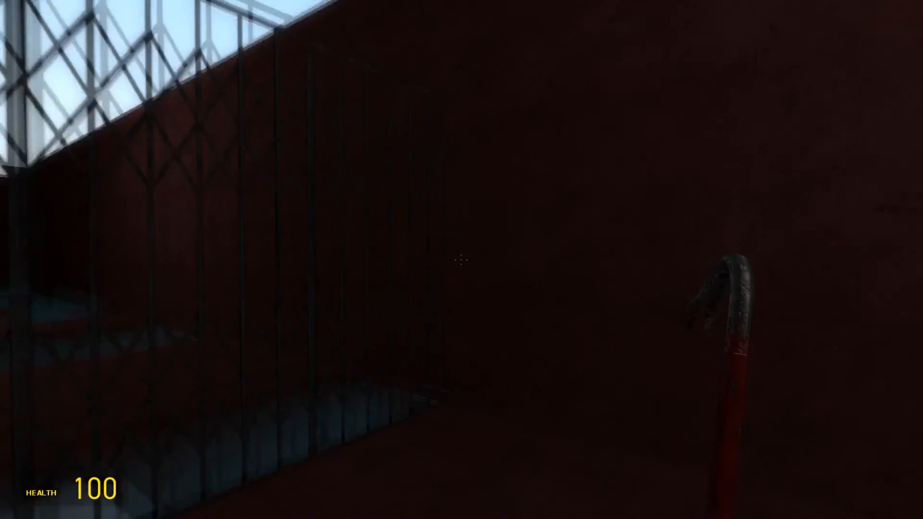
key("w")
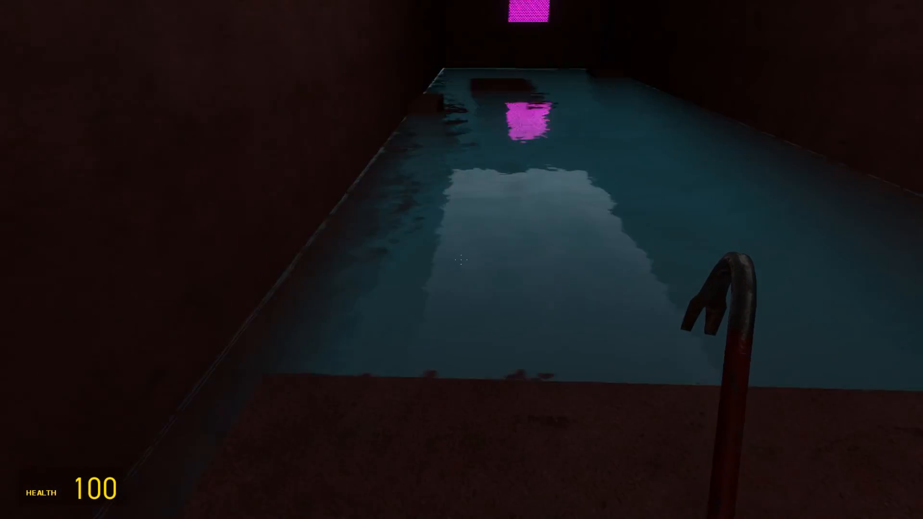
Playtest the parkour channel by jumping from platform to platform across the water.
key("w")
key("space")
key("space")
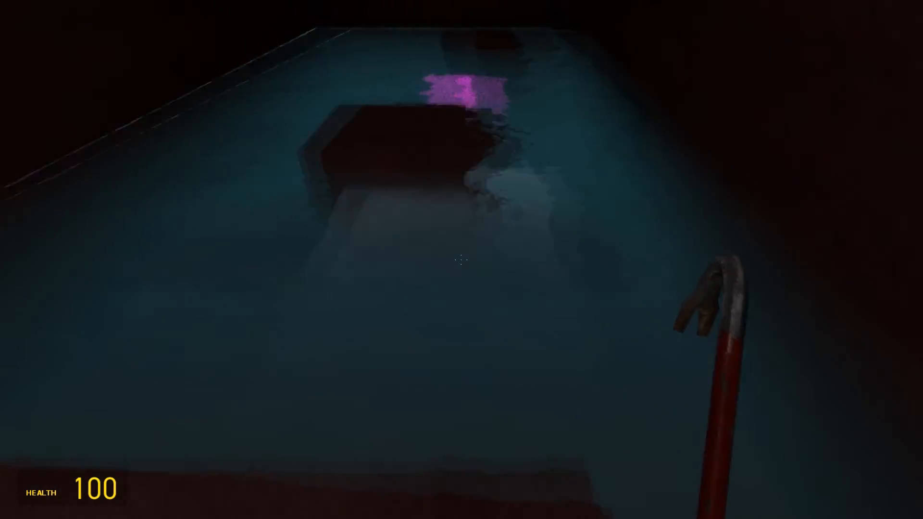
key("w")
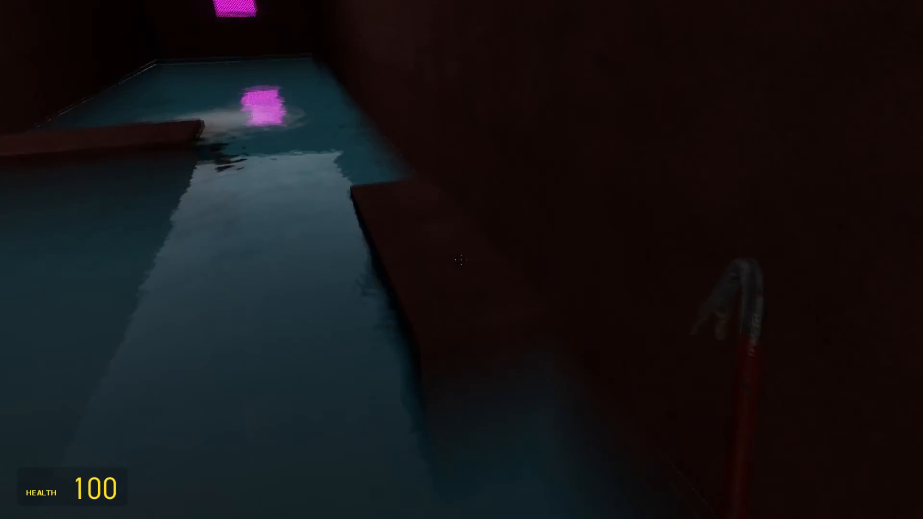
key("w")
key("space")
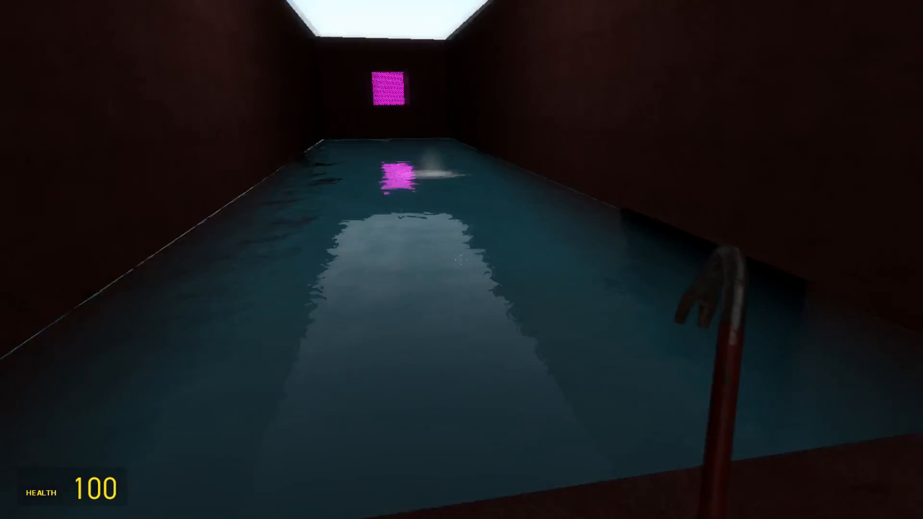
key("w")
key("space")
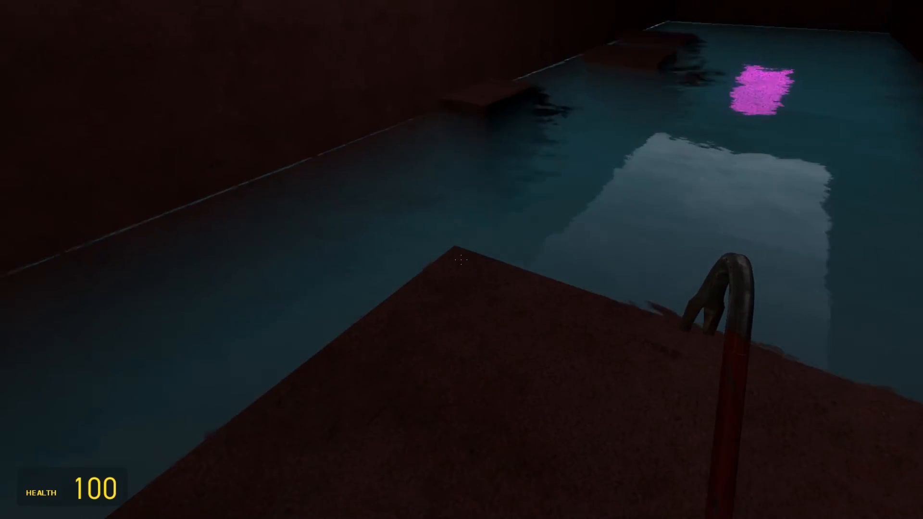
key("w")
key("space")
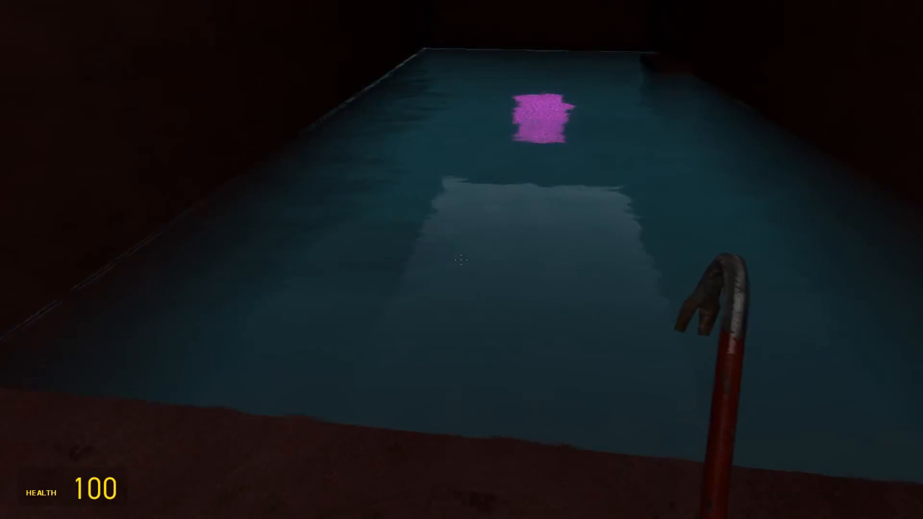
key("w")
key("space")
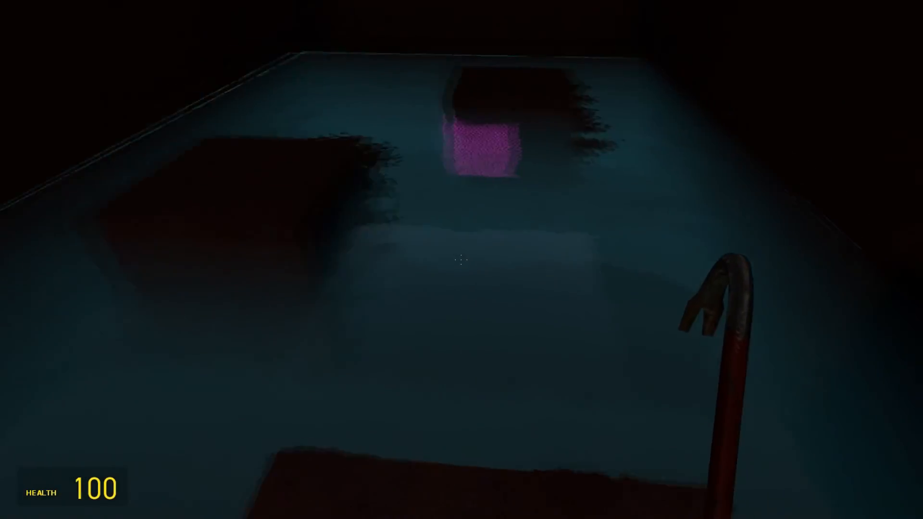
key("w")
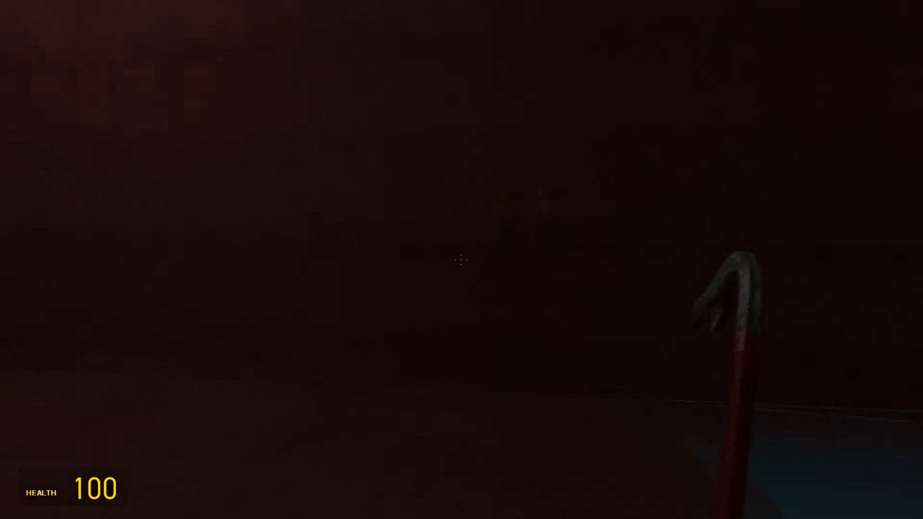
Walk back through the colored corridors toward the dark room and return to the start of the water channel.
key("w")
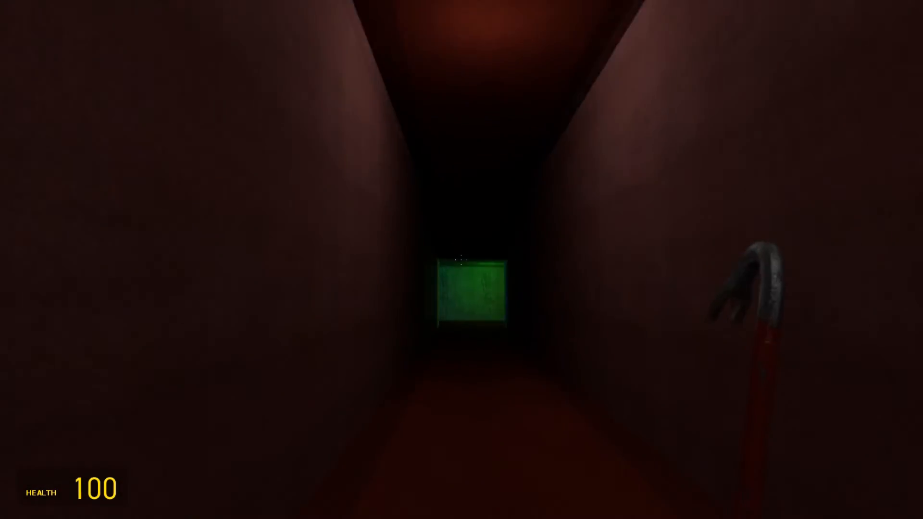
key("w")
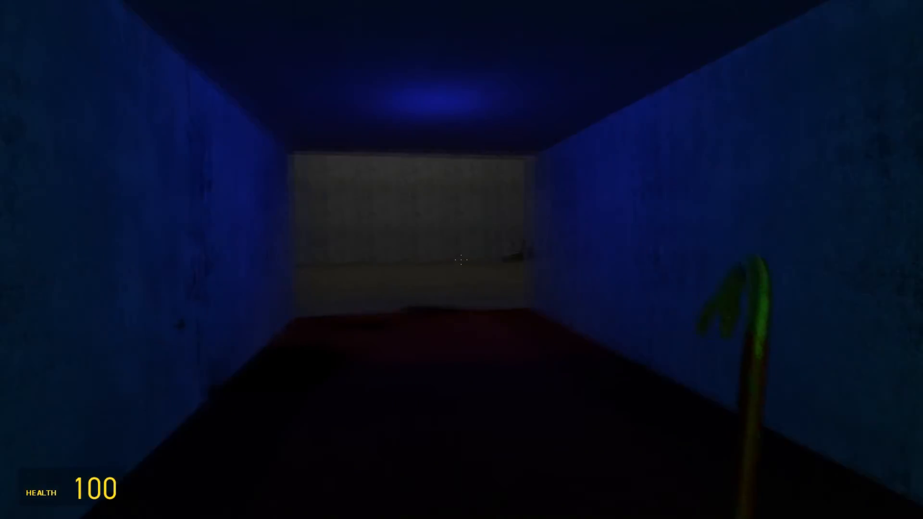
key("w")
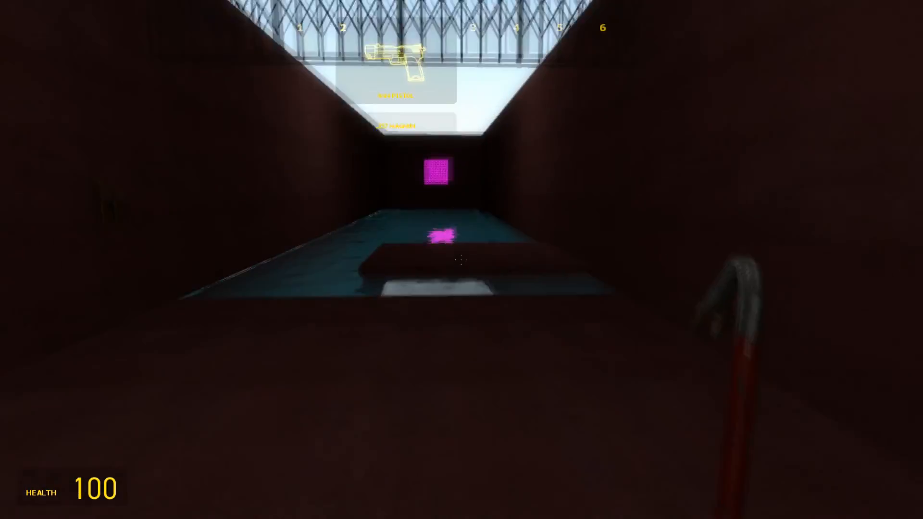
key("w")
Equip the physics gun and test it on the parkour platforms and walls at the start of the water channel.
scroll(461, 259, "down", 1)
scroll(461, 259, "up", 1)
left_click(461, 260)
left_click(461, 260)
left_click_drag(461, 259, 312, 171)
left_click_drag(461, 260, 615, 298)
left_click_drag(461, 259, 329, 370)
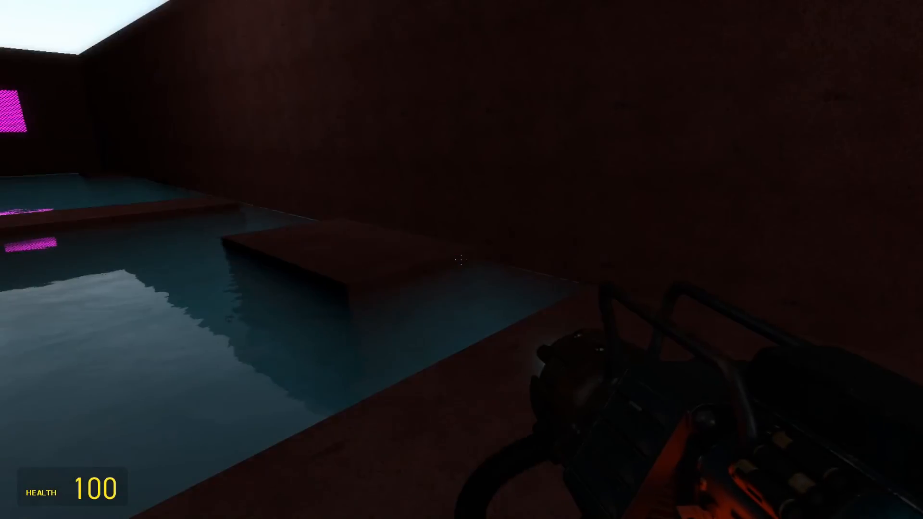
left_click_drag(461, 260, 198, 234)
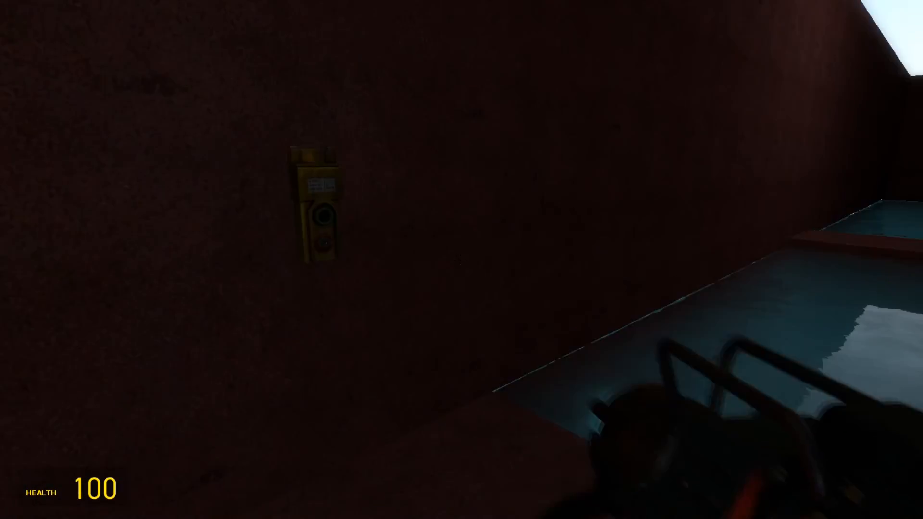
Apply the Close option to the raised metal gate in front of the water channel.
key("w")
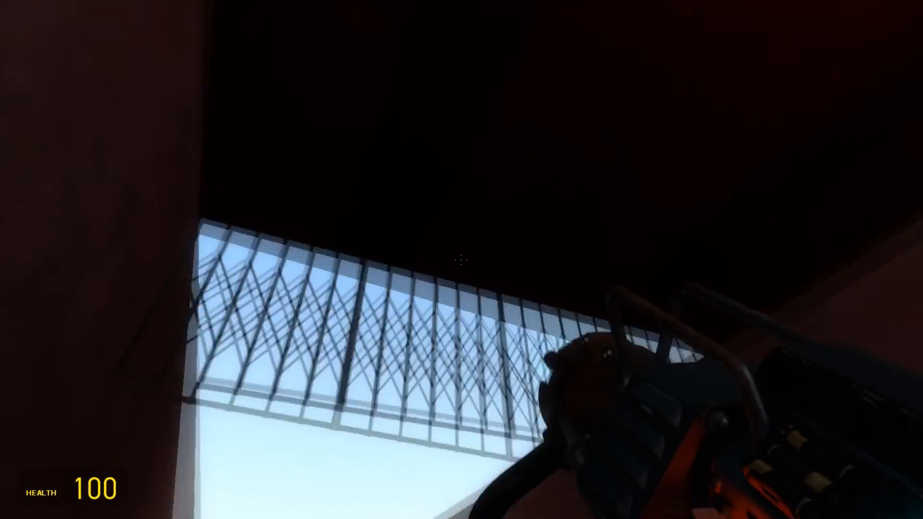
key("c")
right_click(449, 252)
left_click(487, 282)
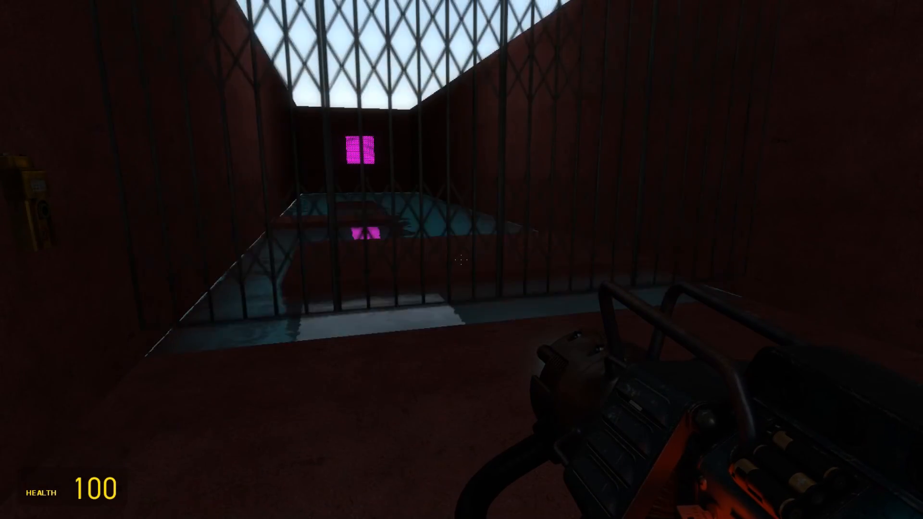
Apply the Open option to the metal gate and test the physgun on the first platform behind it.
key("w")
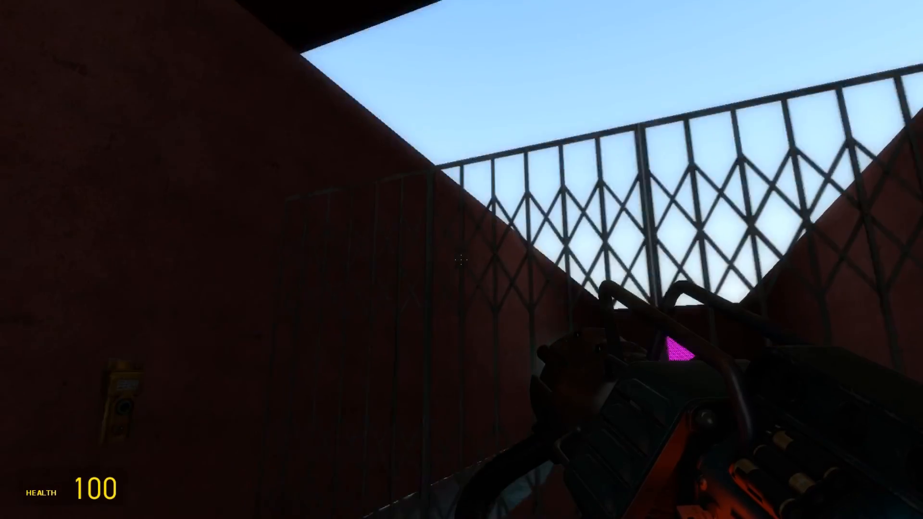
key("w")
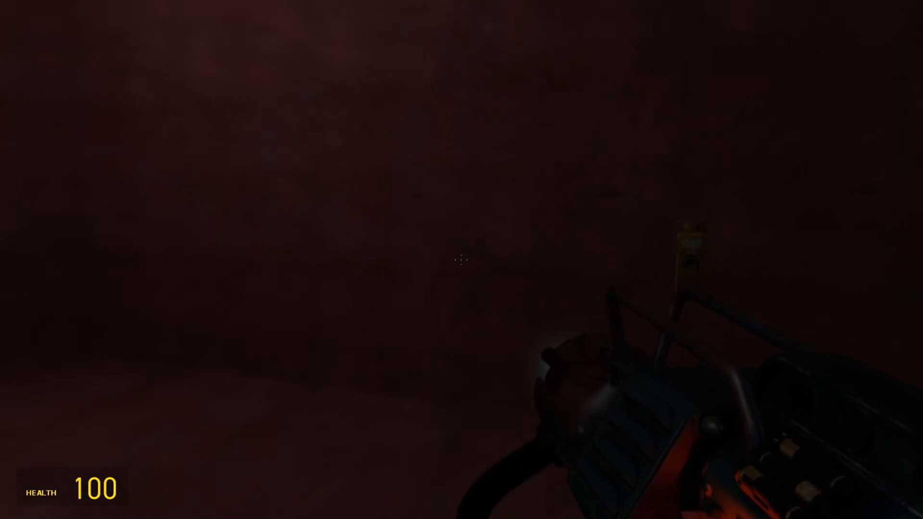
key("c")
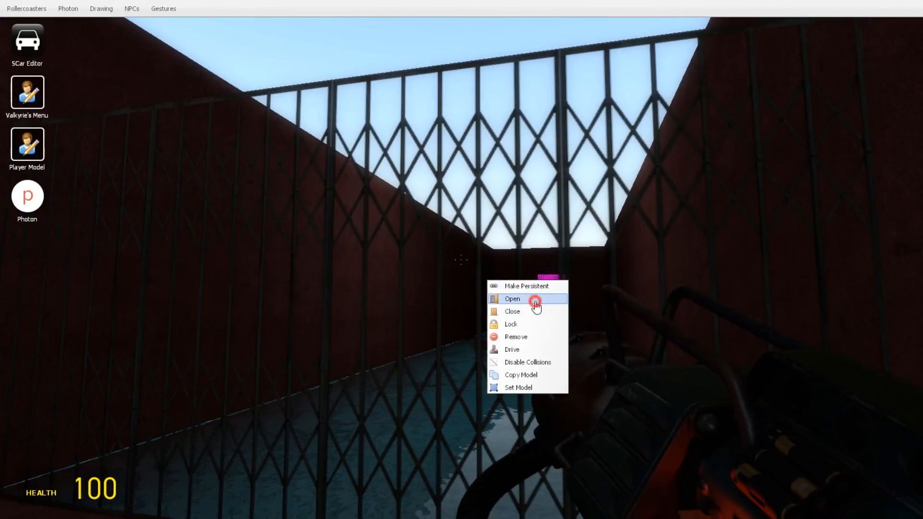
left_click(535, 301)
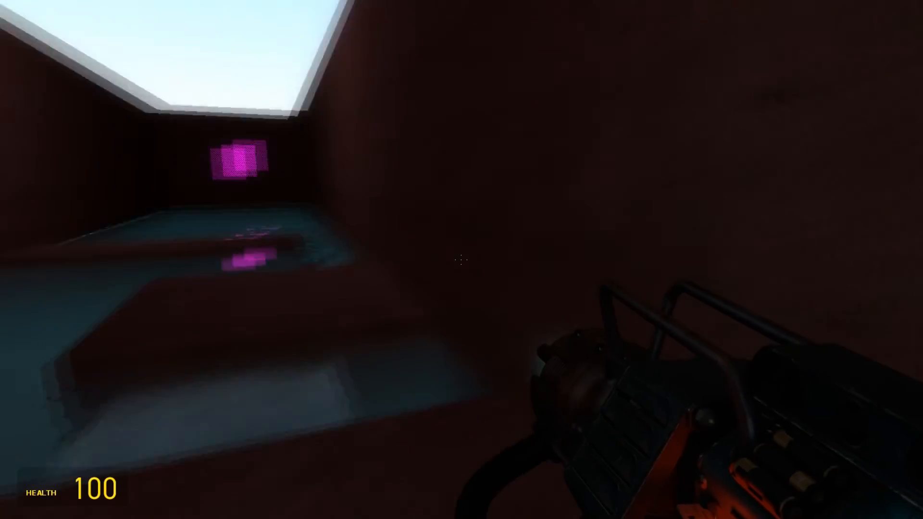
left_click(461, 259)
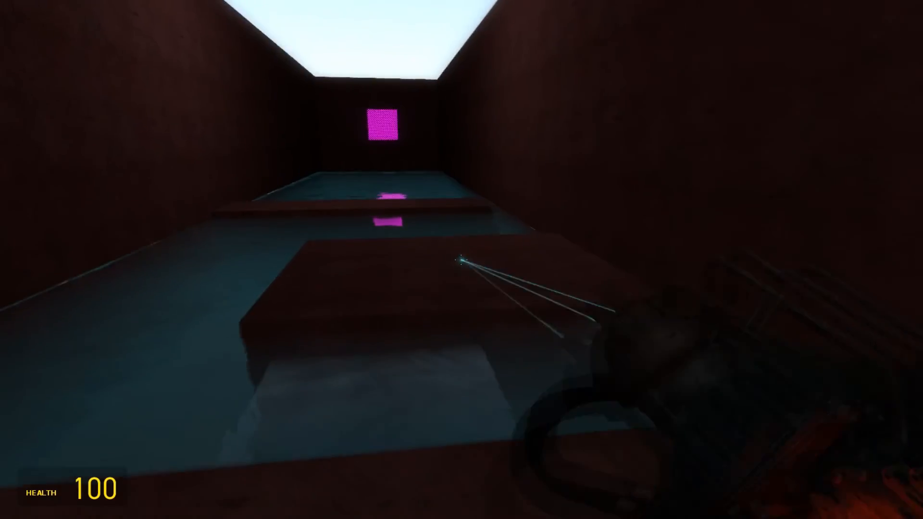